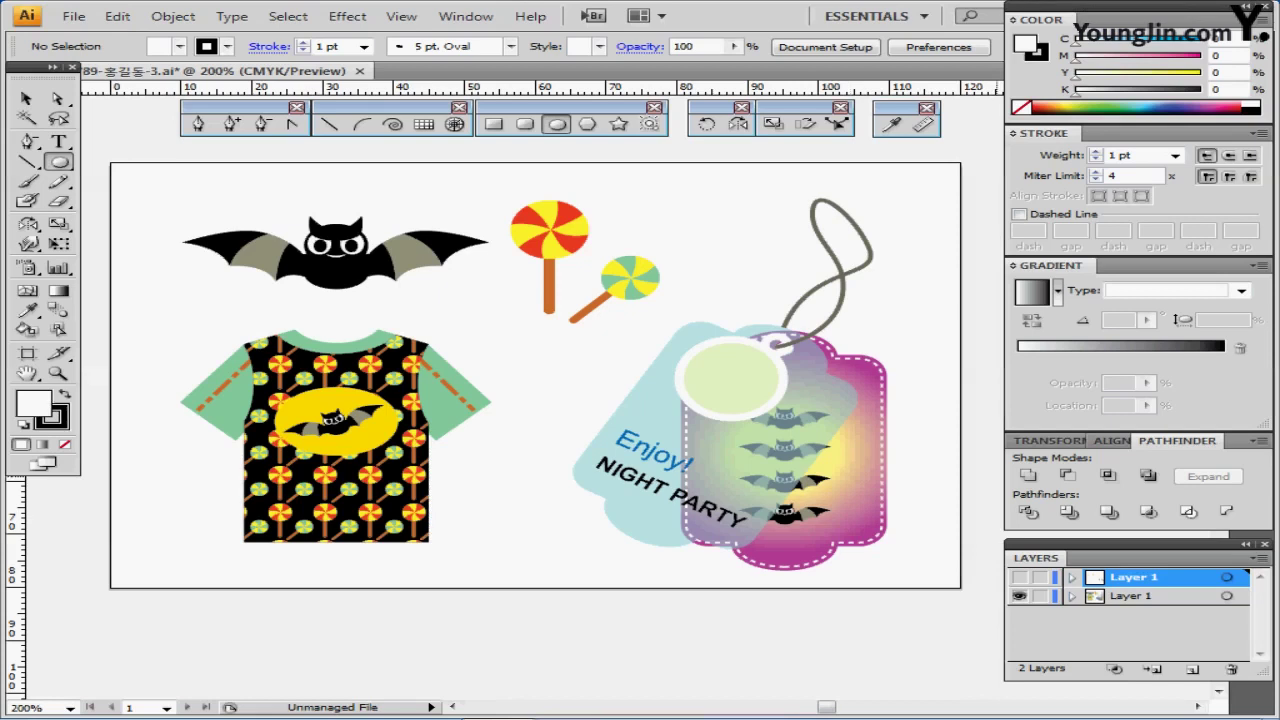
Hide the finished reference artwork layer and show the working layer containing the guides and colour swatches
left_click(1019, 596)
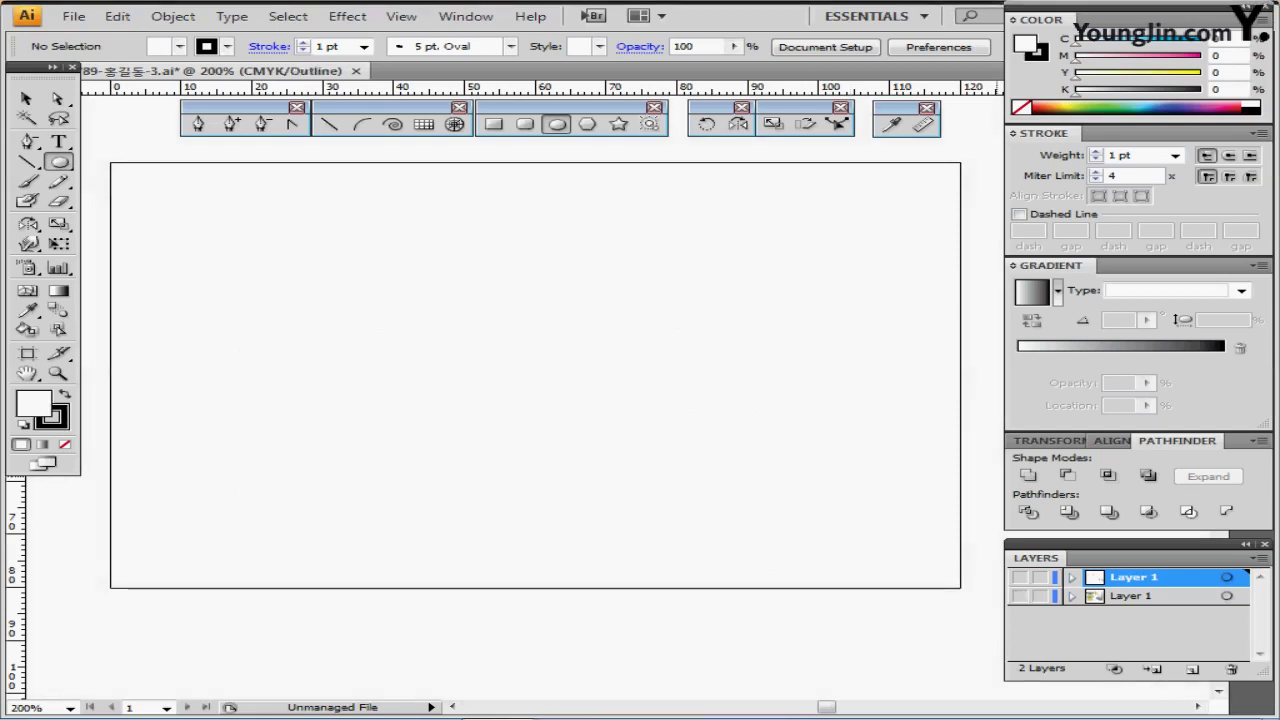
left_click(1019, 577)
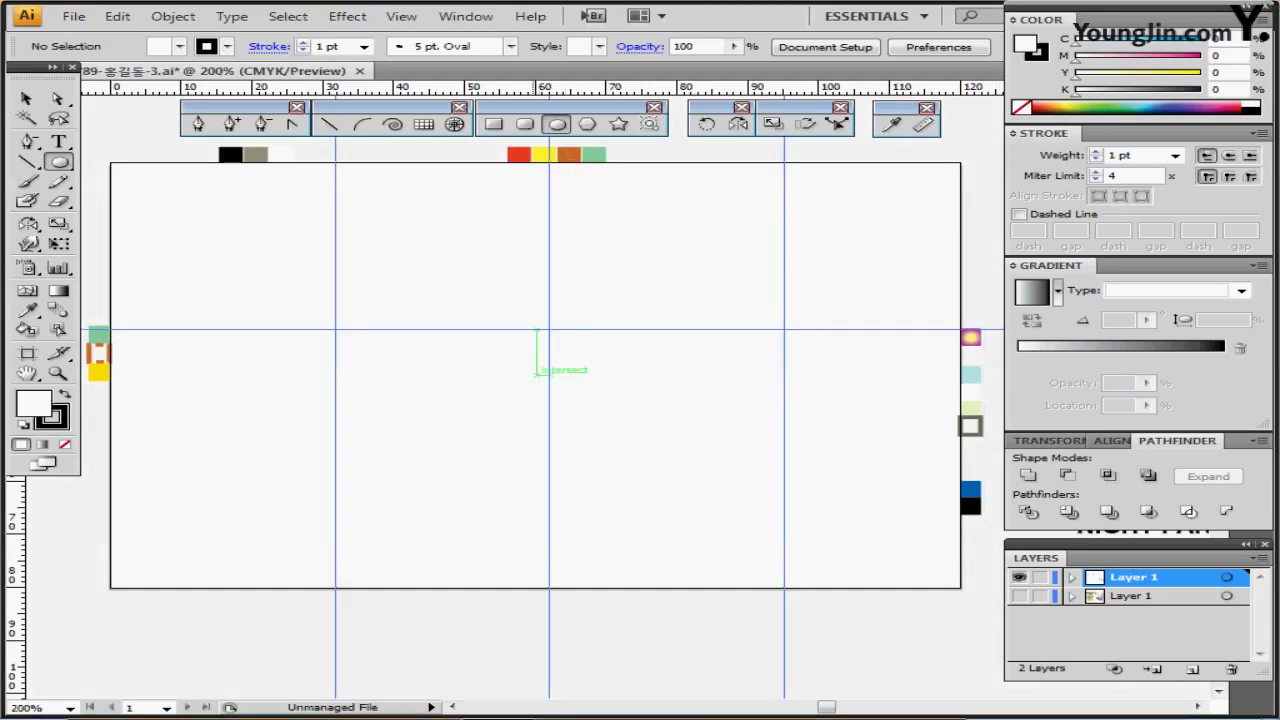
key("ctrl+plus")
key("ctrl+plus")
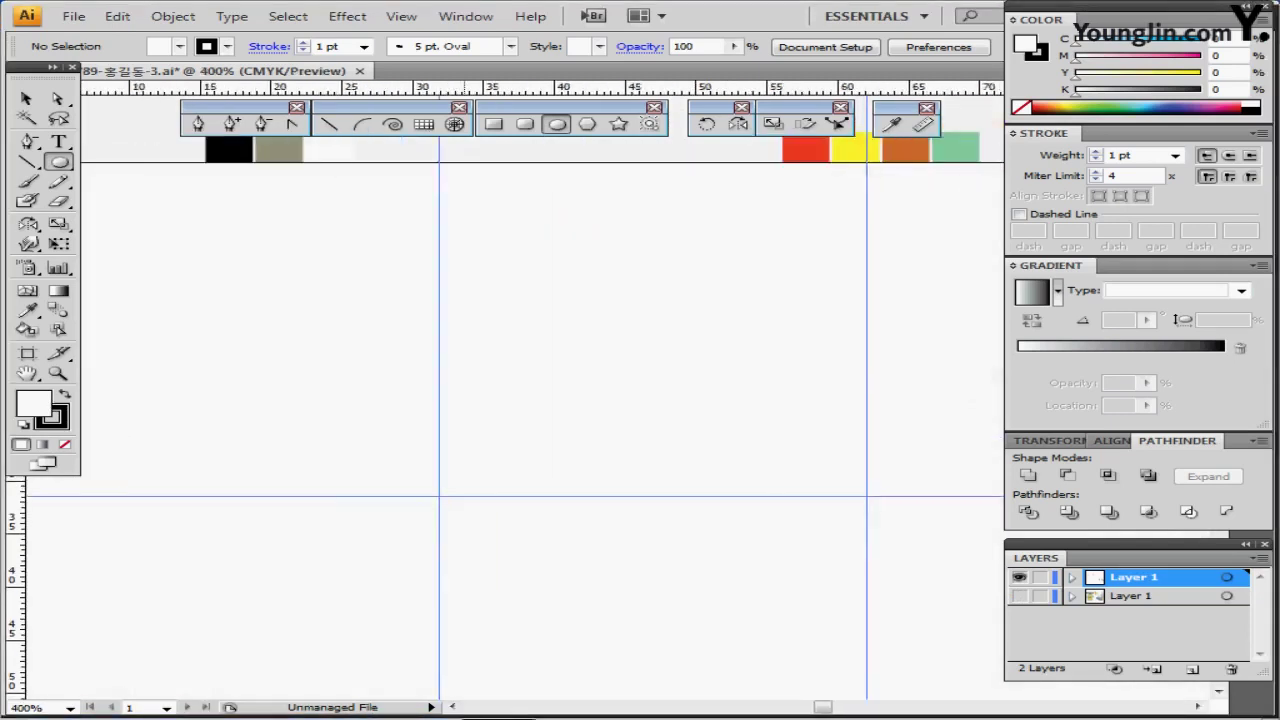
left_click_drag(465, 400, 510, 378)
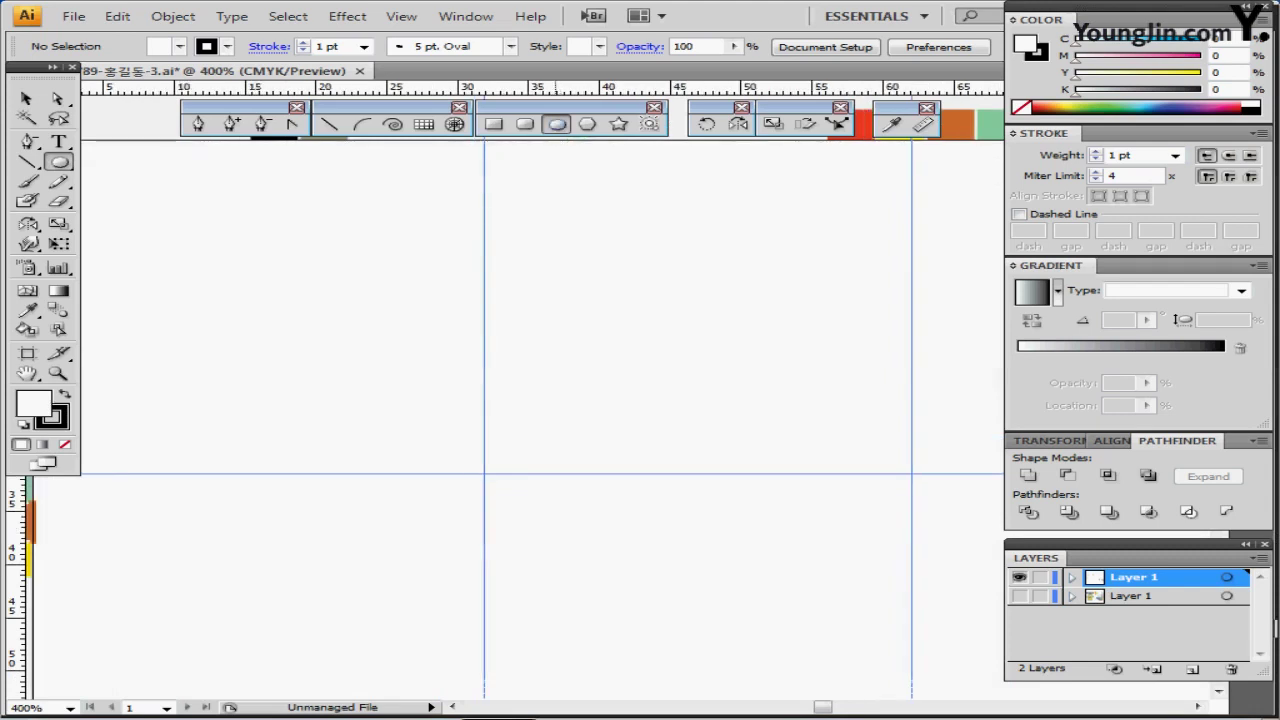
left_click_drag(343, 282, 444, 282)
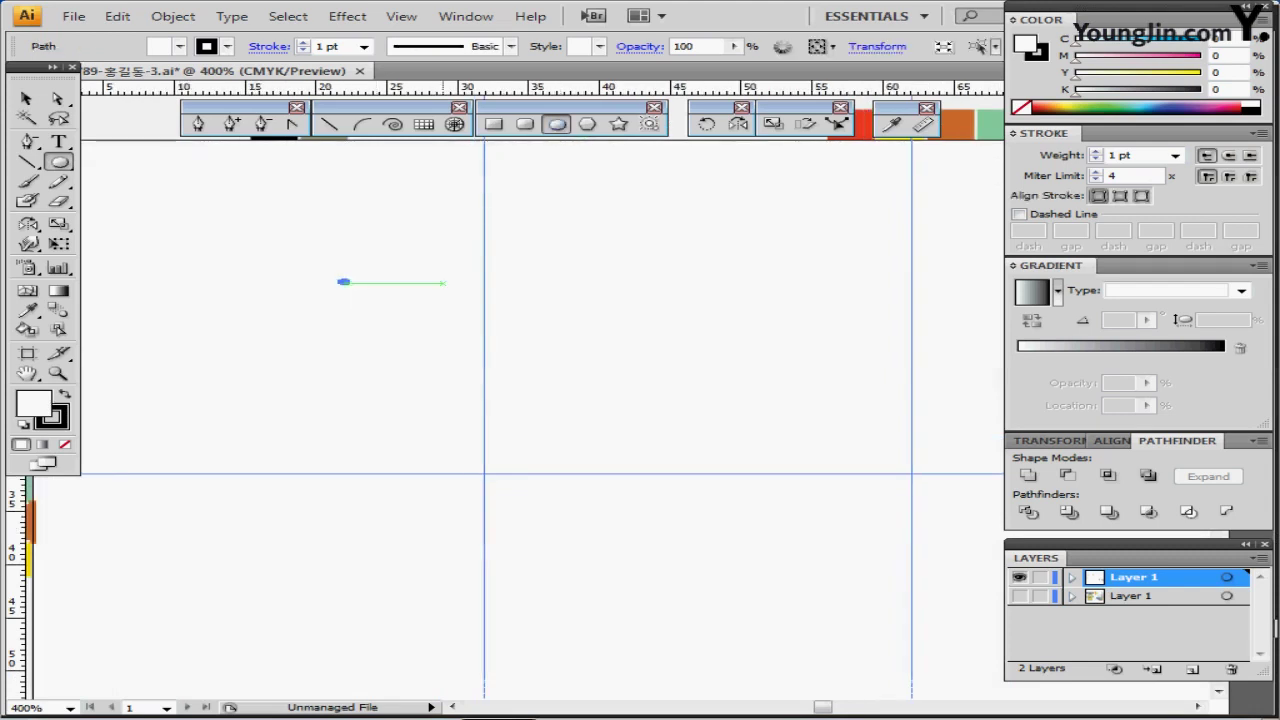
left_click(343, 282)
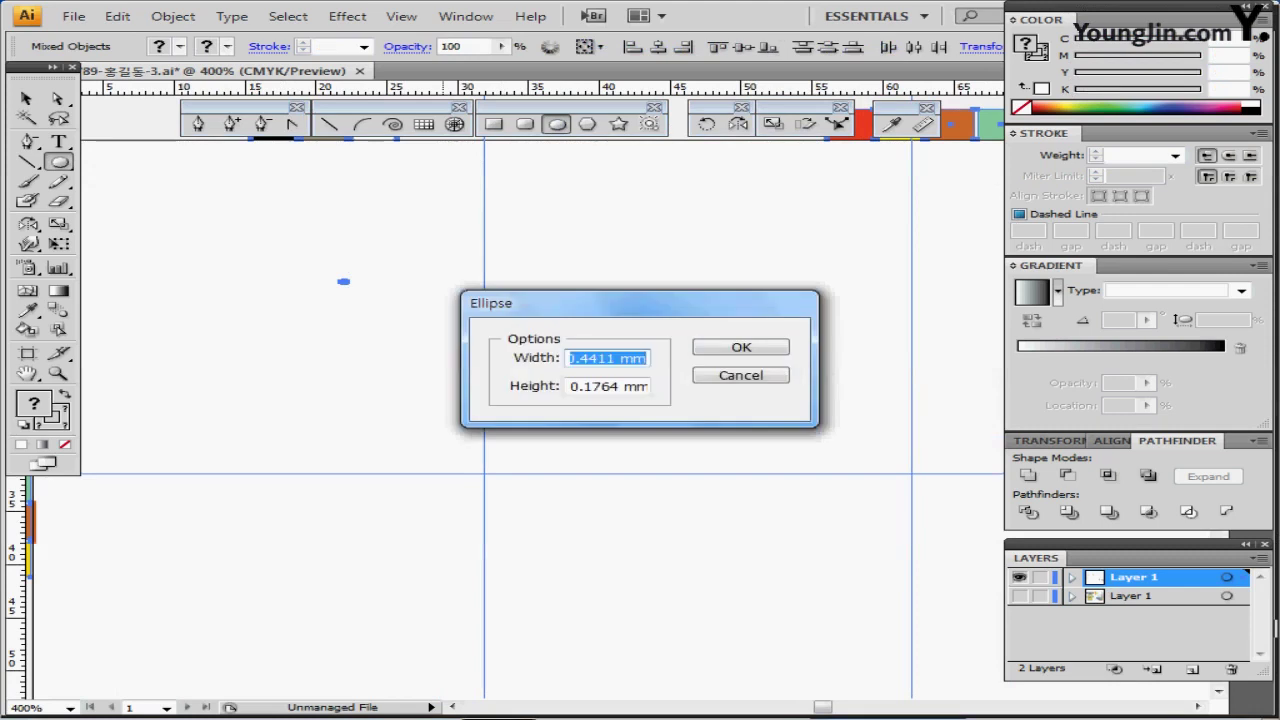
key("Escape")
key("ctrl+z")
key("ctrl+z")
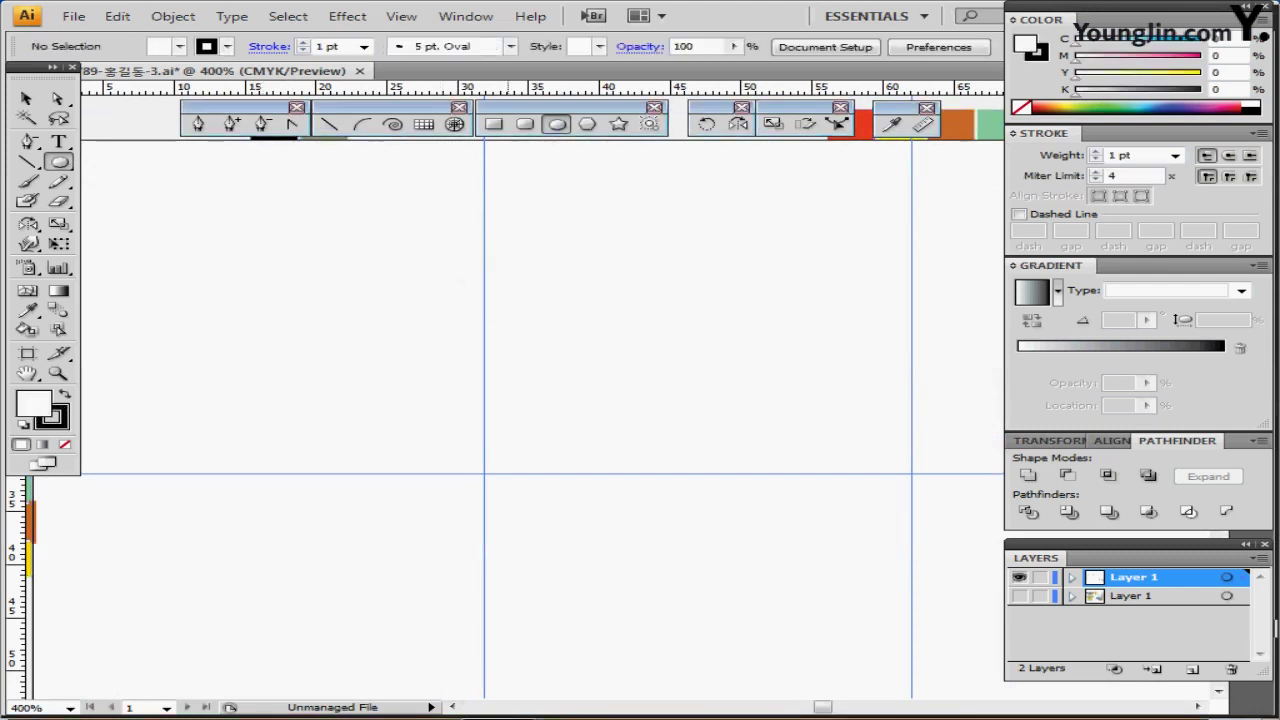
Create an ellipse 9 mm wide and 8 mm high beside the first vertical guide for the bat's head
left_click(324, 270)
key("Tab")
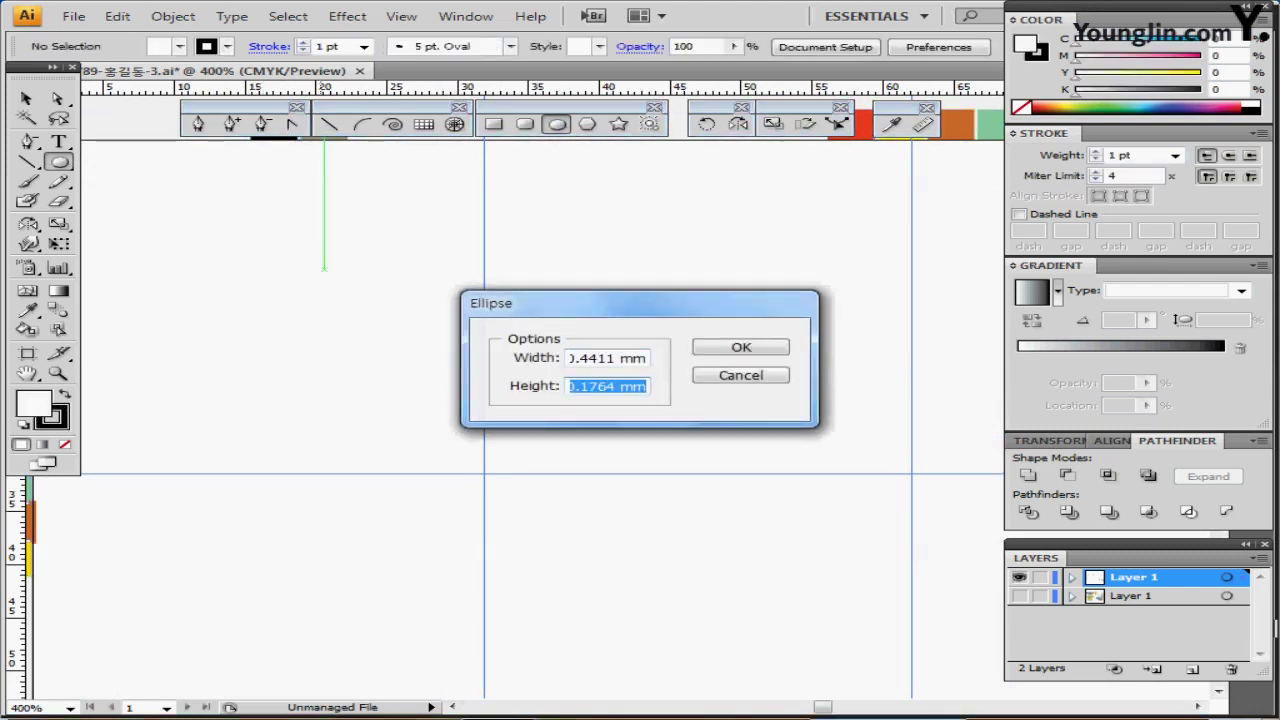
key("Tab")
type("9")
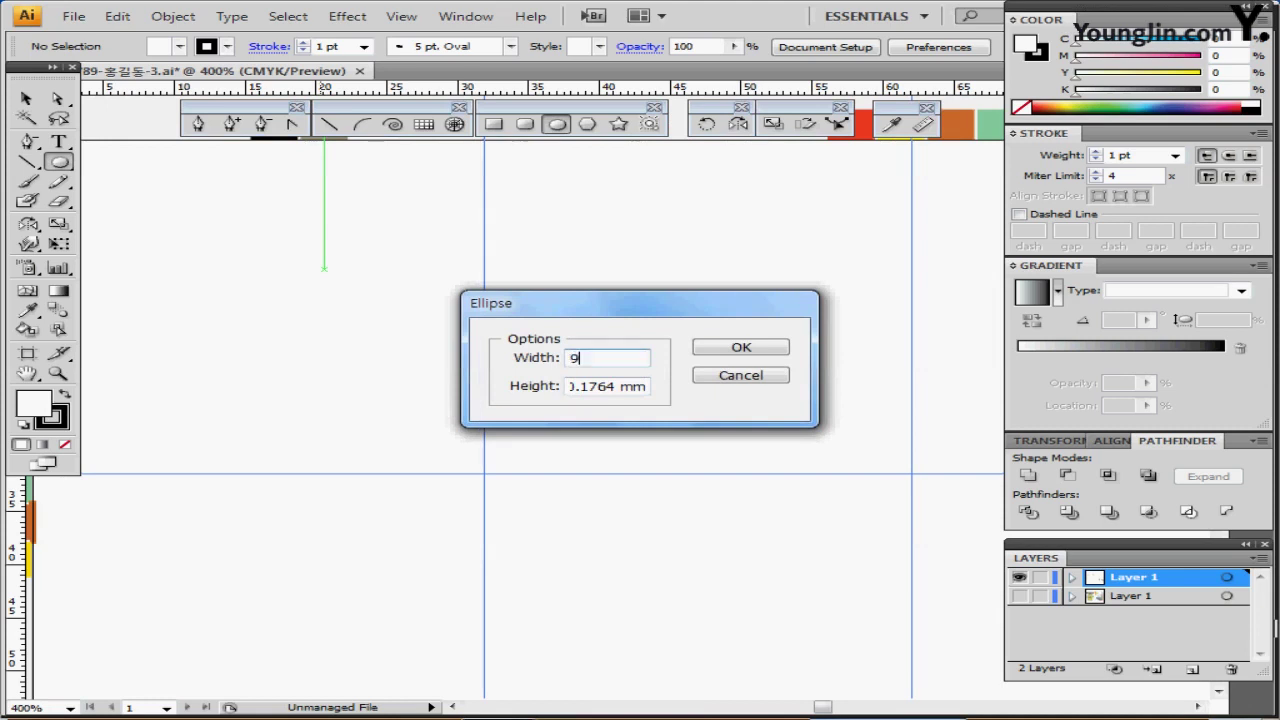
key("Tab")
type("8")
key("Return")
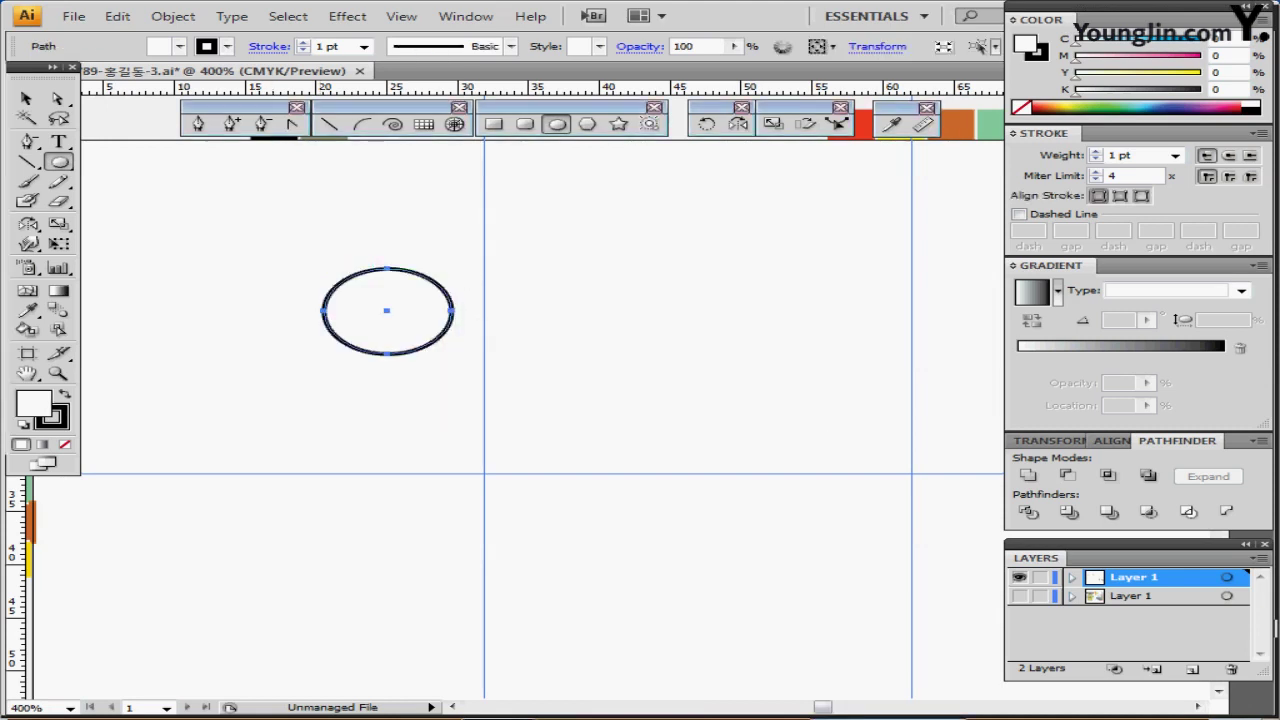
Give the head ellipse a black fill and no stroke
key("x")
key("shift+x")
key("slash")
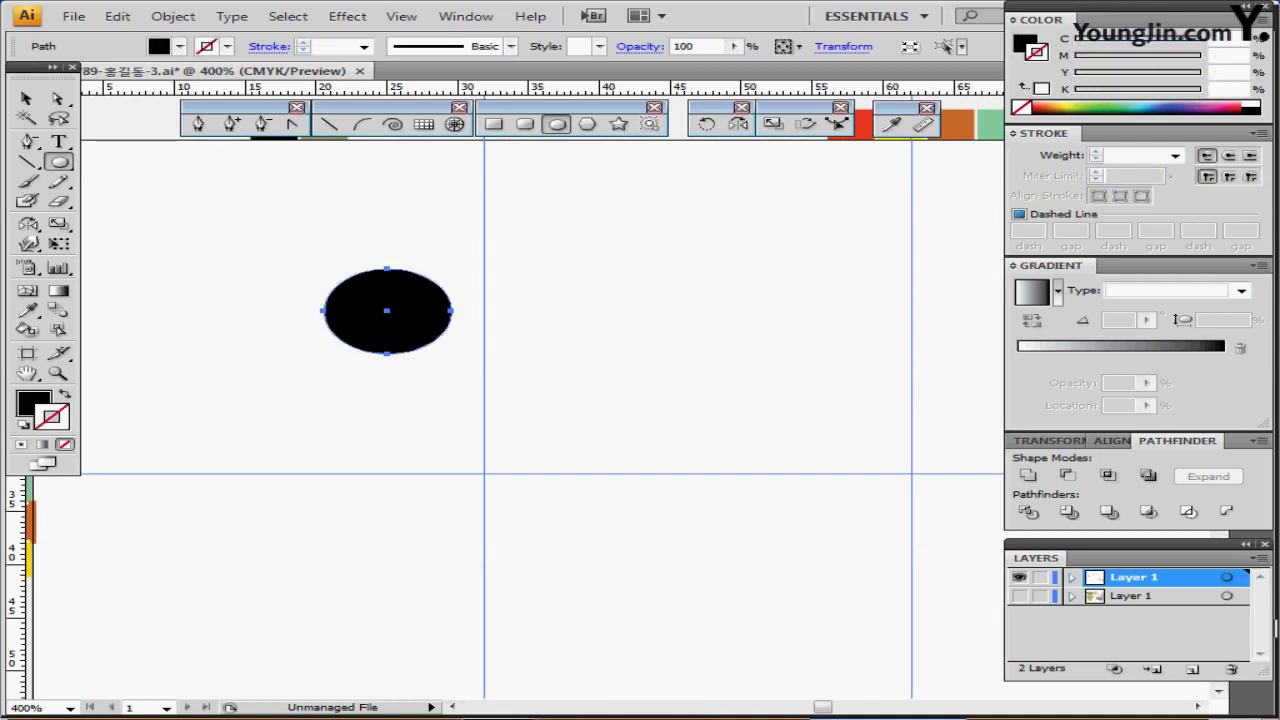
key("x")
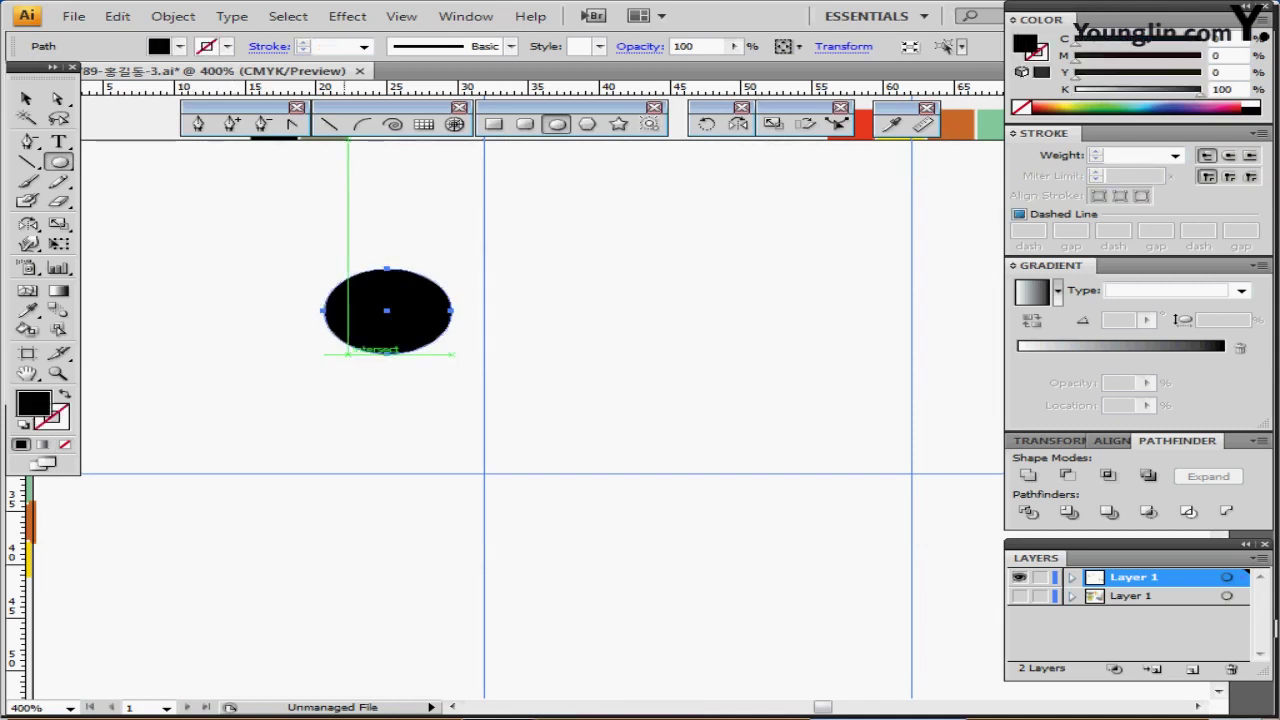
Create a second black ellipse, 9 mm wide and 6 mm high, just below the head for the bat's body
left_click(348, 352)
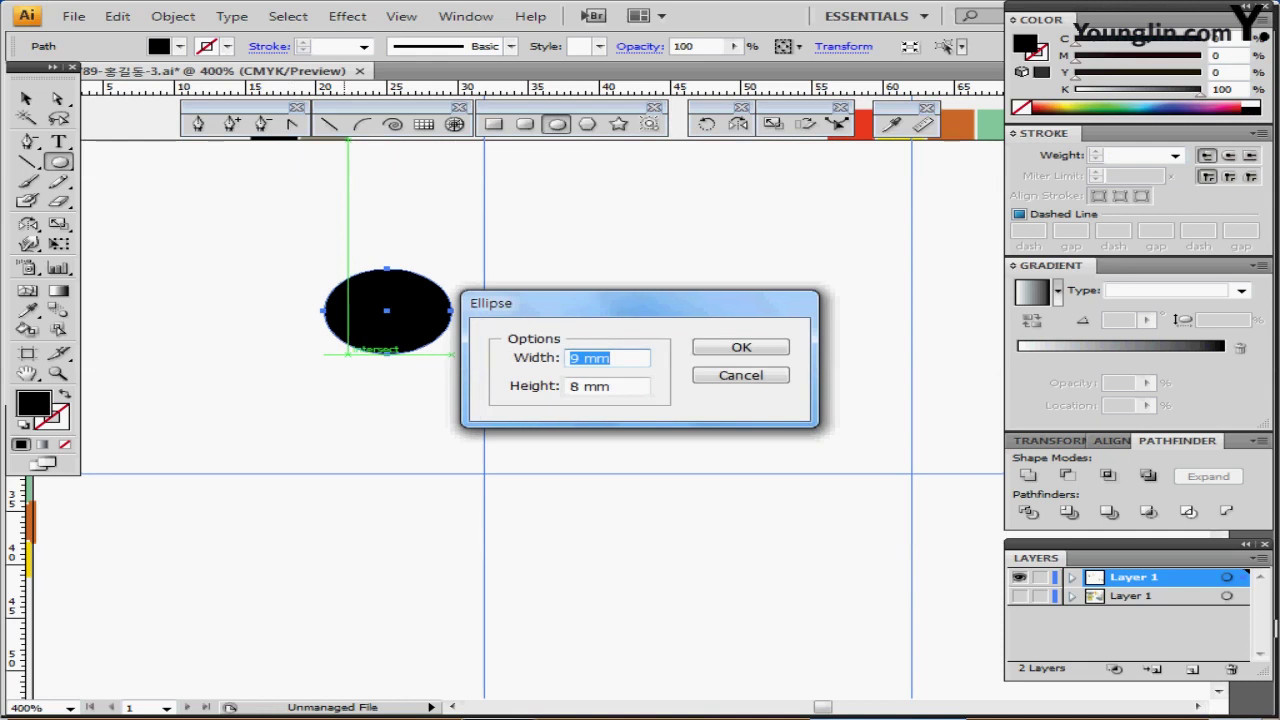
key("Tab")
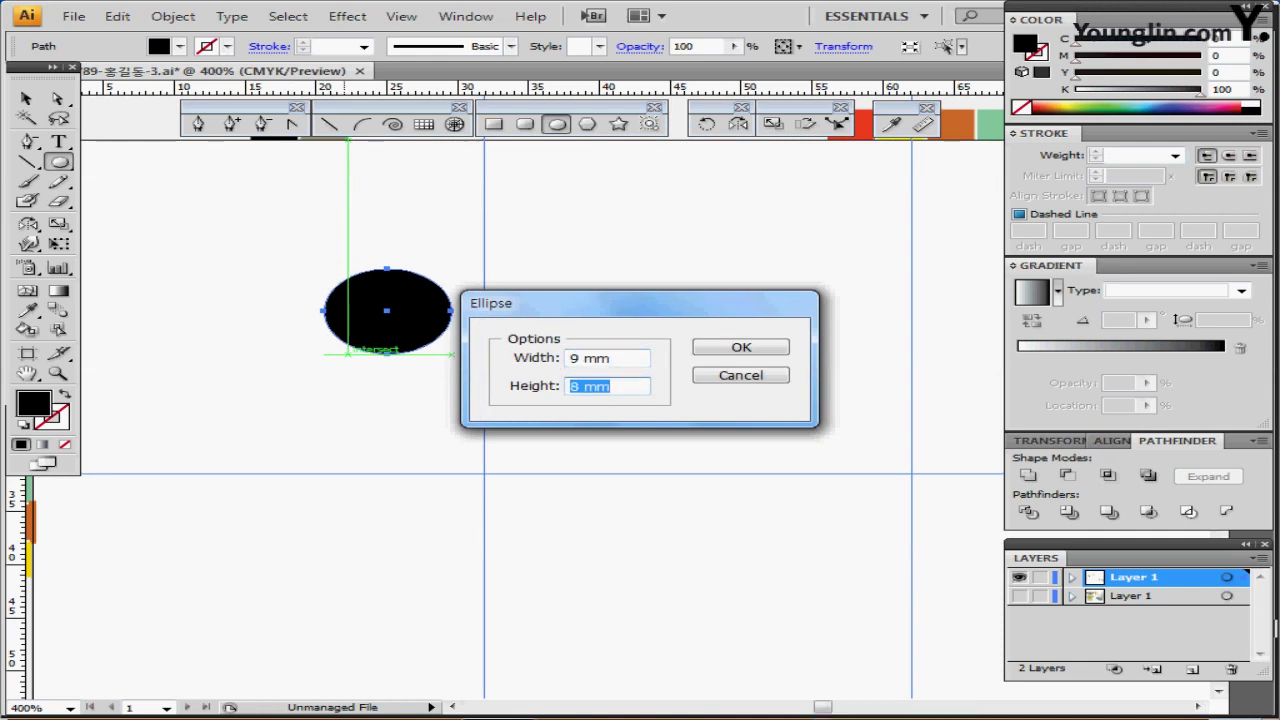
type("6")
key("Return")
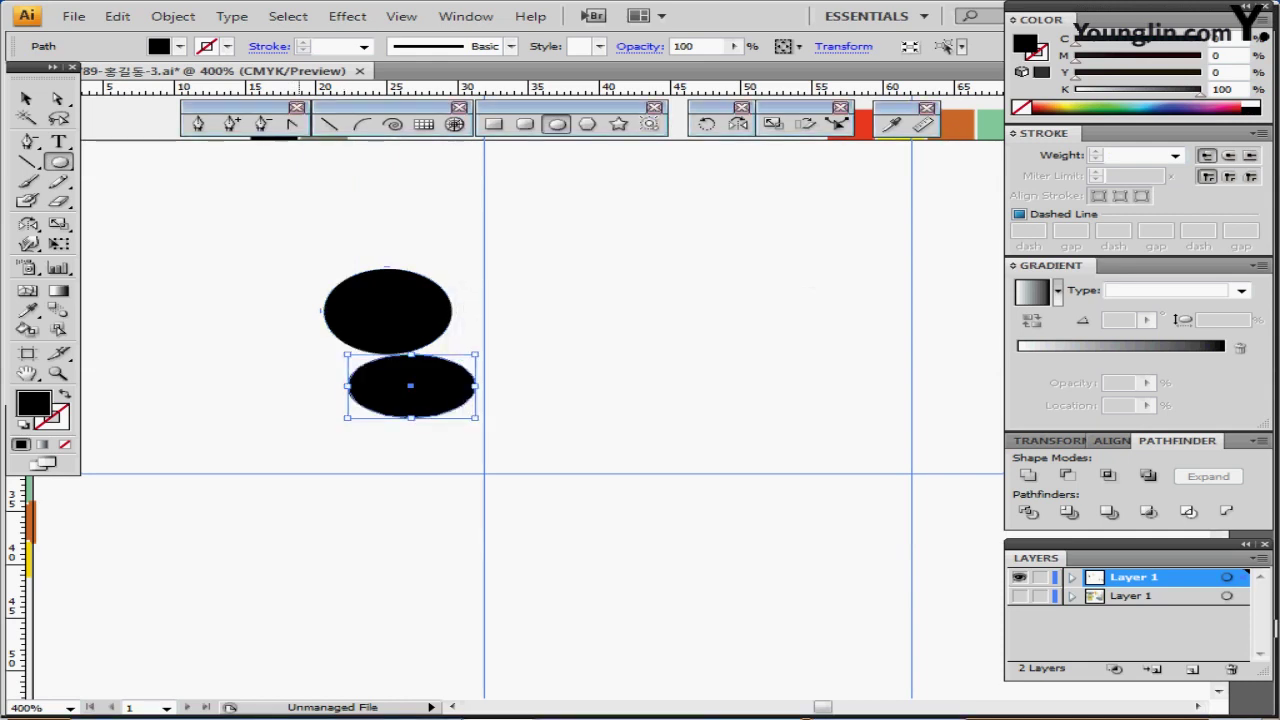
Move the head and body ellipses onto the first vertical guide, with the body slightly overlapping the head's lower edge
key("ctrl+shift+a")
left_click_drag(387, 311, 484, 298)
left_click_drag(448, 386, 518, 356)
left_click_drag(631, 420, 431, 300)
key("ctrl+shift+a")
mouse_move(495, 372)
left_mouse_down()
mouse_move(495, 350)
mouse_move(496, 363)
left_mouse_up()
left_click(1019, 596)
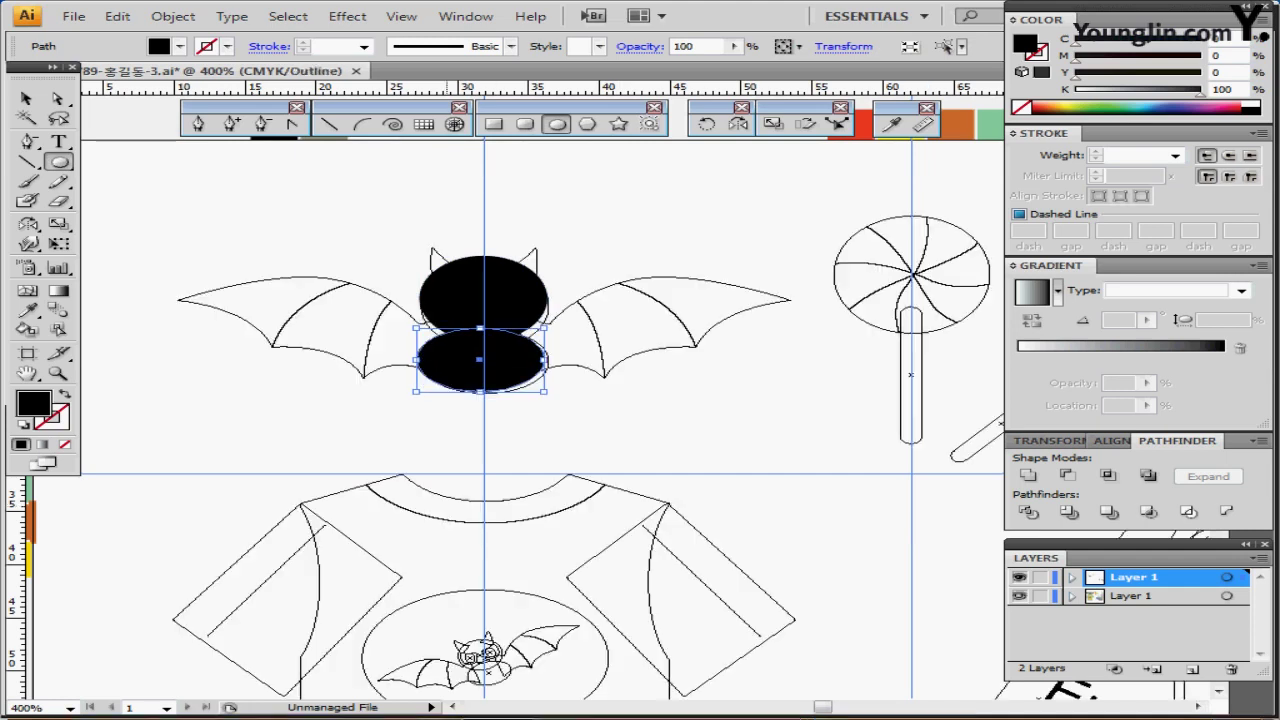
left_click_drag(366, 208, 527, 350)
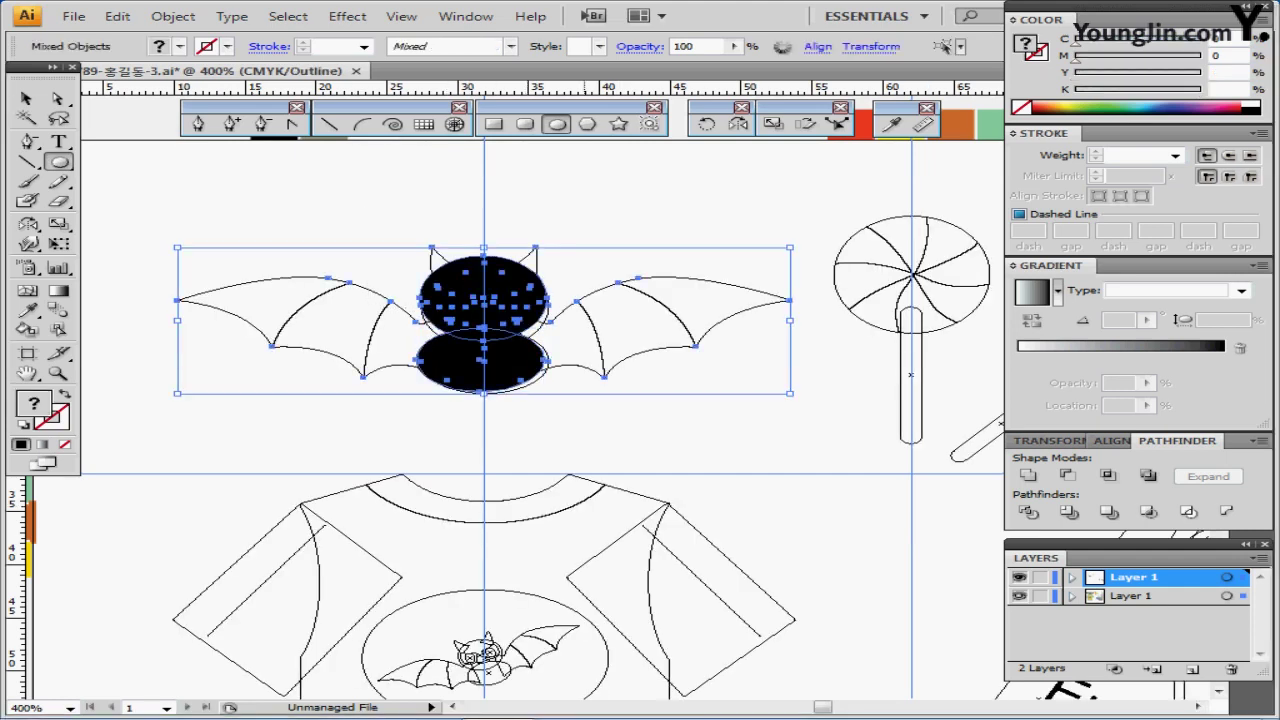
key("Down")
key("ctrl+z")
key("ctrl+z")
key("ctrl+z")
key("ctrl+z")
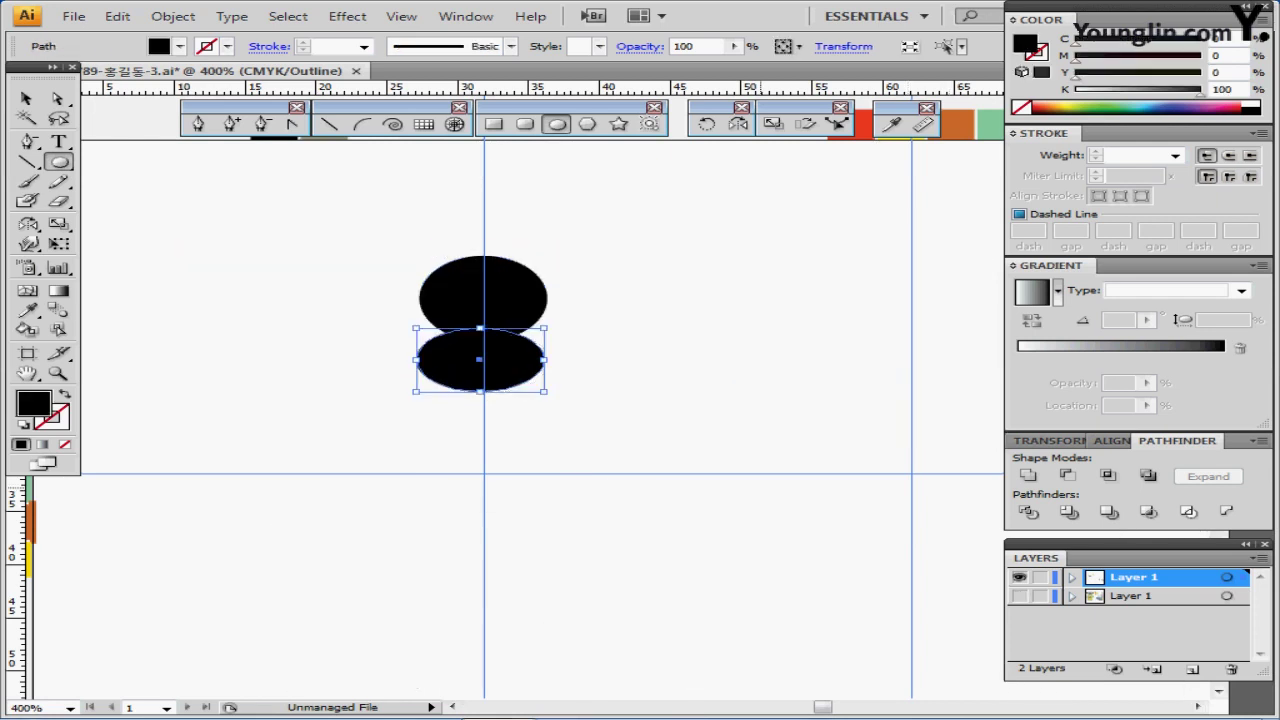
Show the reference artwork layer, lock it and switch it to outline view
left_click(1019, 596)
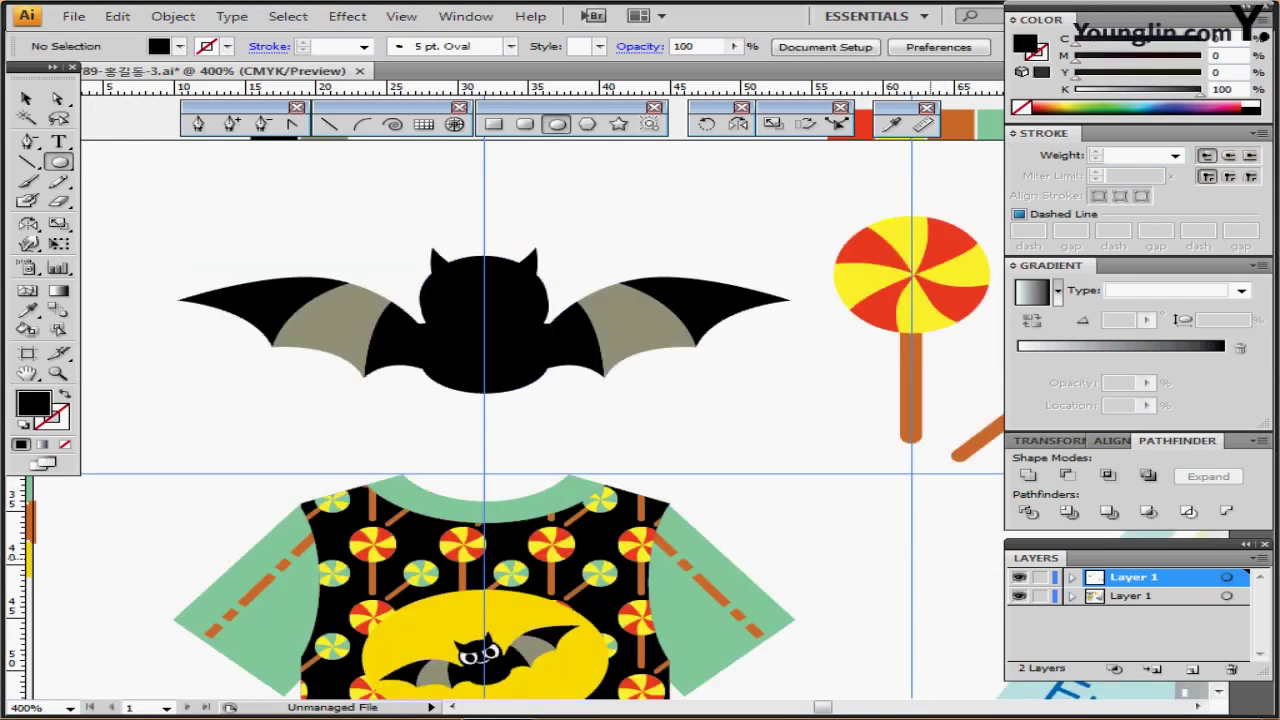
left_click(1041, 596)
left_click(1019, 596, "ctrl")
Move the head and body ellipses over the head and body outlines of the reference bat
left_click_drag(348, 197, 570, 392)
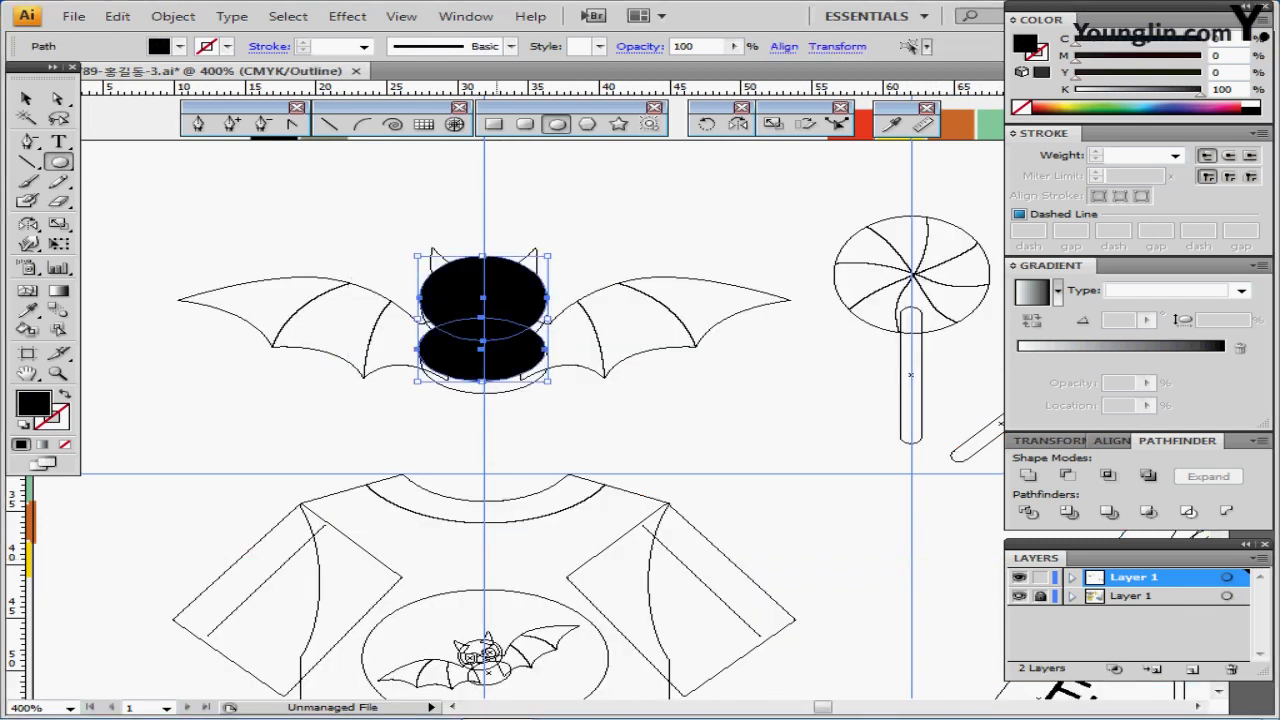
mouse_move(498, 312)
left_mouse_down()
mouse_move(503, 323)
mouse_move(500, 298)
left_mouse_up()
key("ctrl+shift+a")
left_click_drag(450, 228, 528, 354)
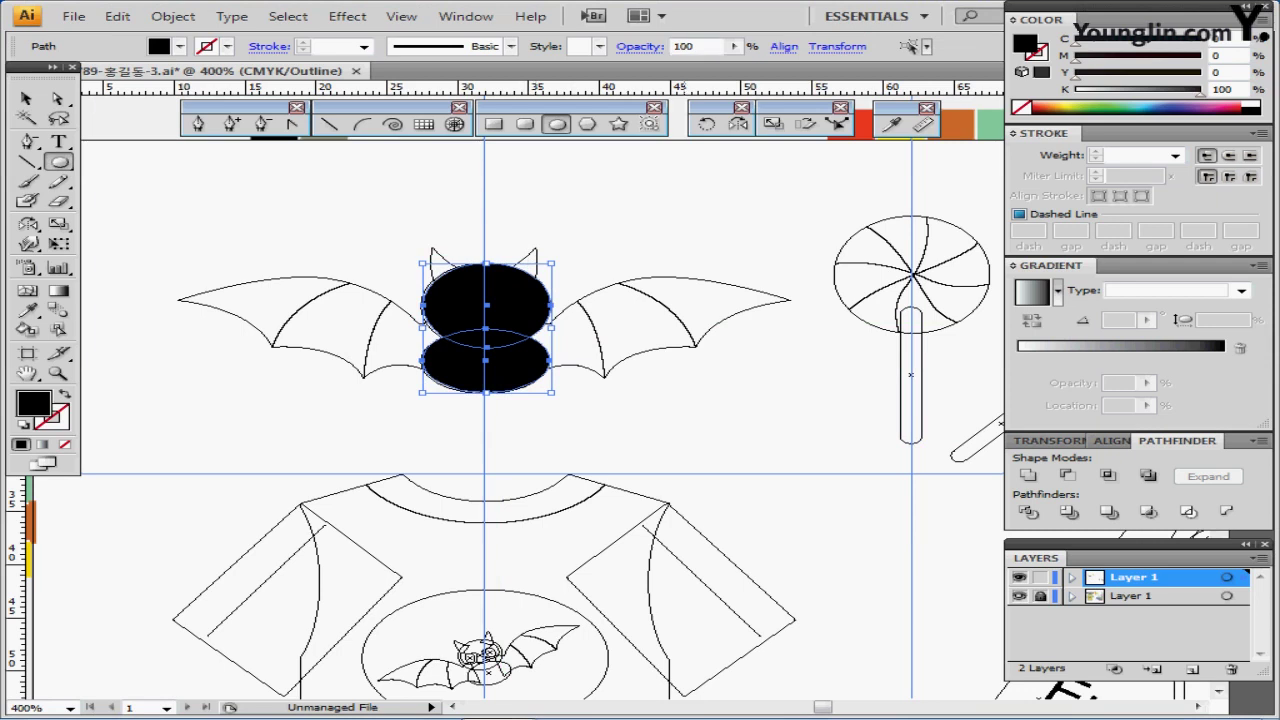
Align the two ellipses by their horizontal centers, then hide the reference layer and deselect everything
left_click(784, 46)
left_click(600, 78)
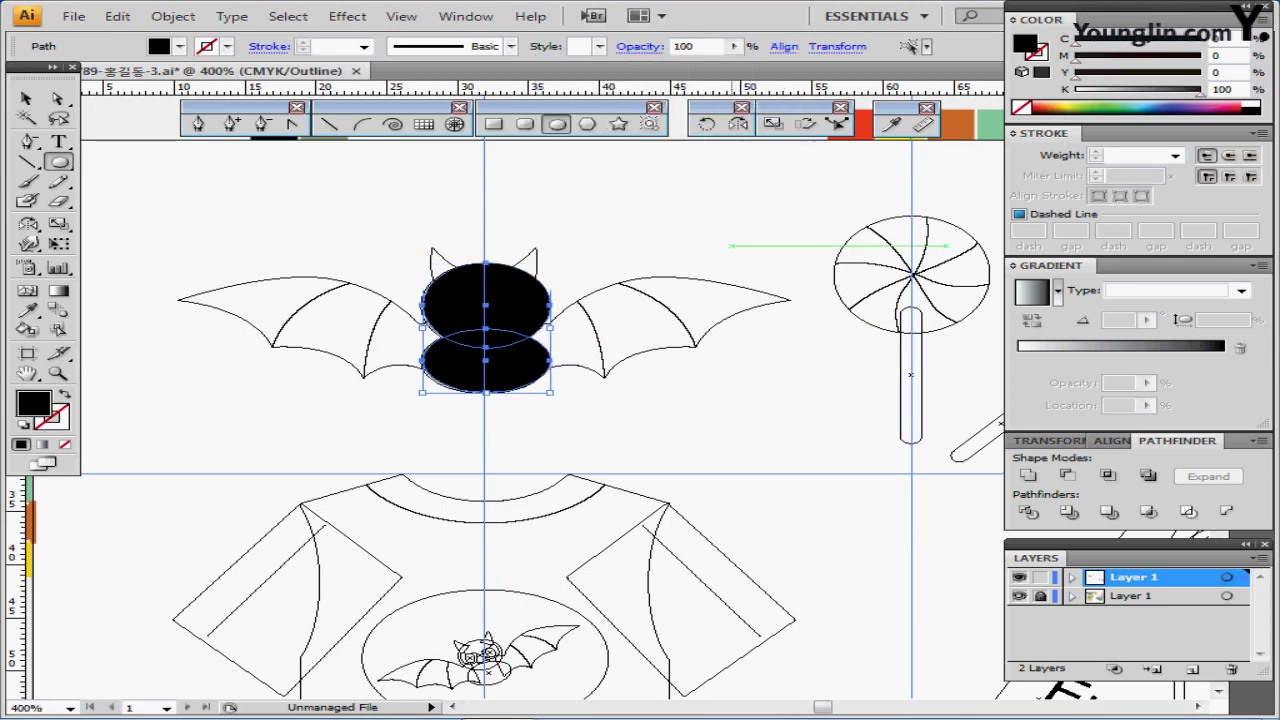
left_click(732, 246)
key("Escape")
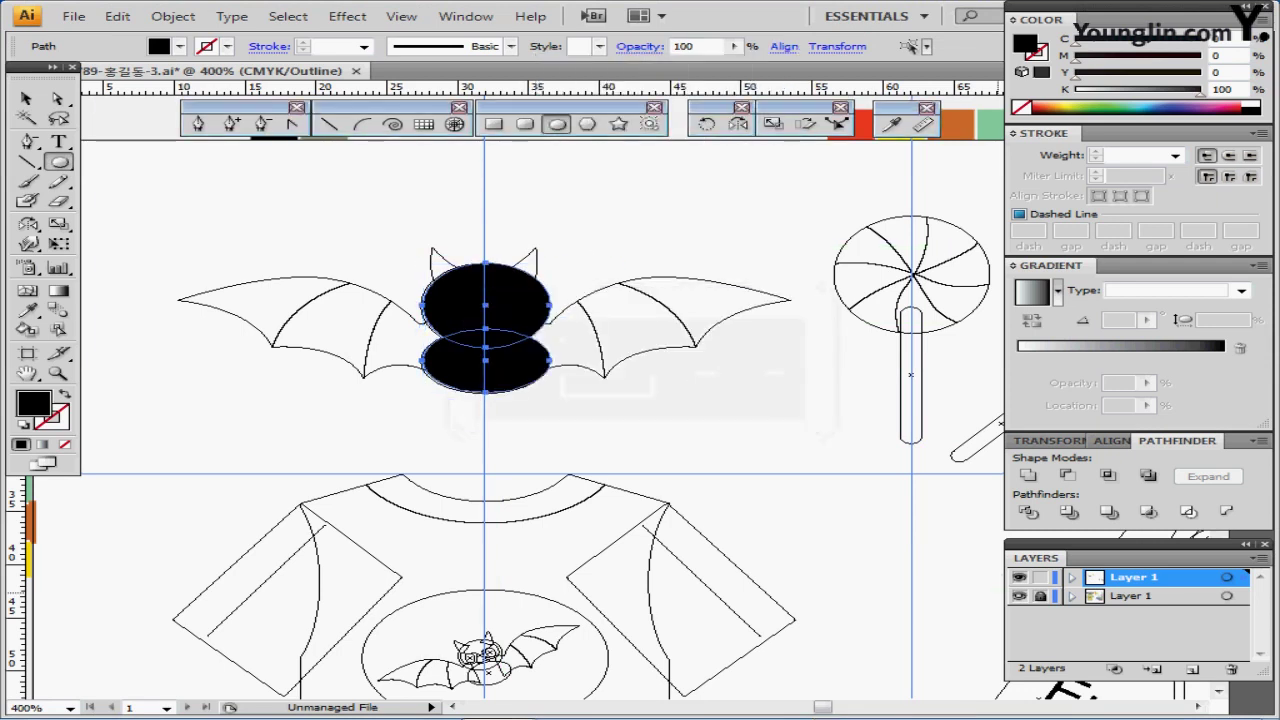
left_click(1019, 596)
key("ctrl+shift+a")
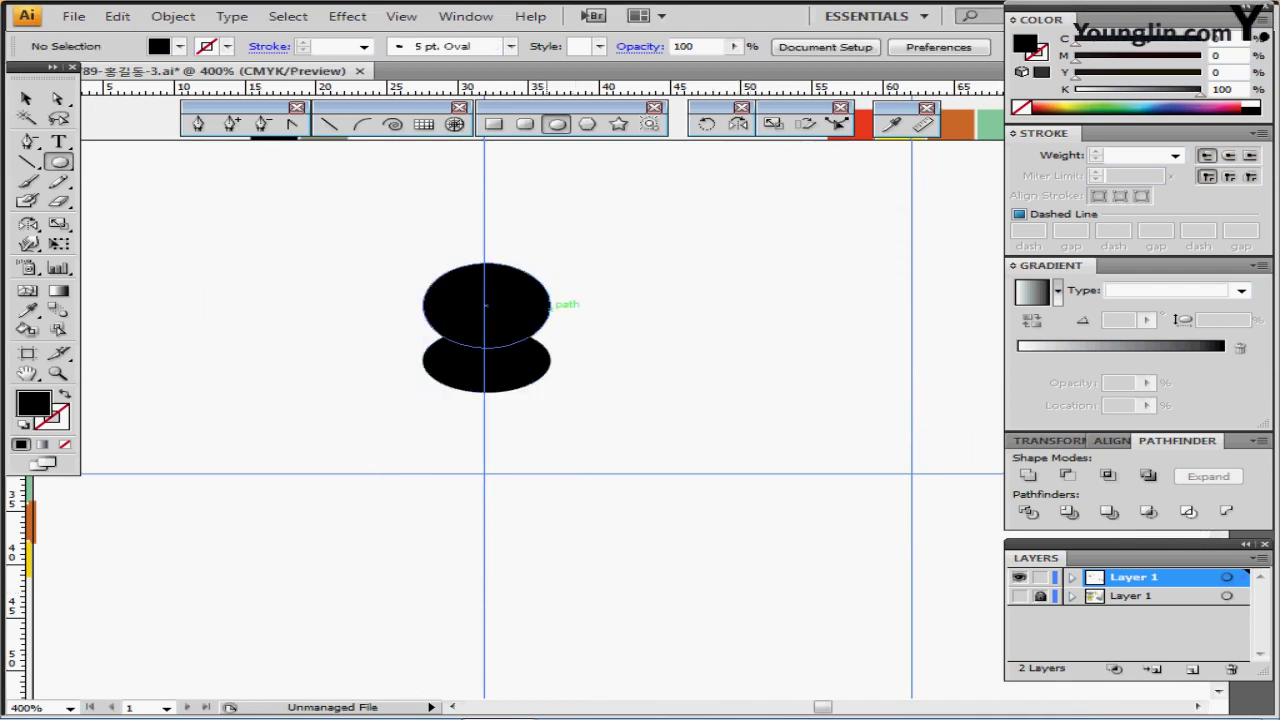
Draw a curved, pointed ear on the upper left of the bat's head with the Pen tool
key("ctrl+plus")
key("ctrl+plus")
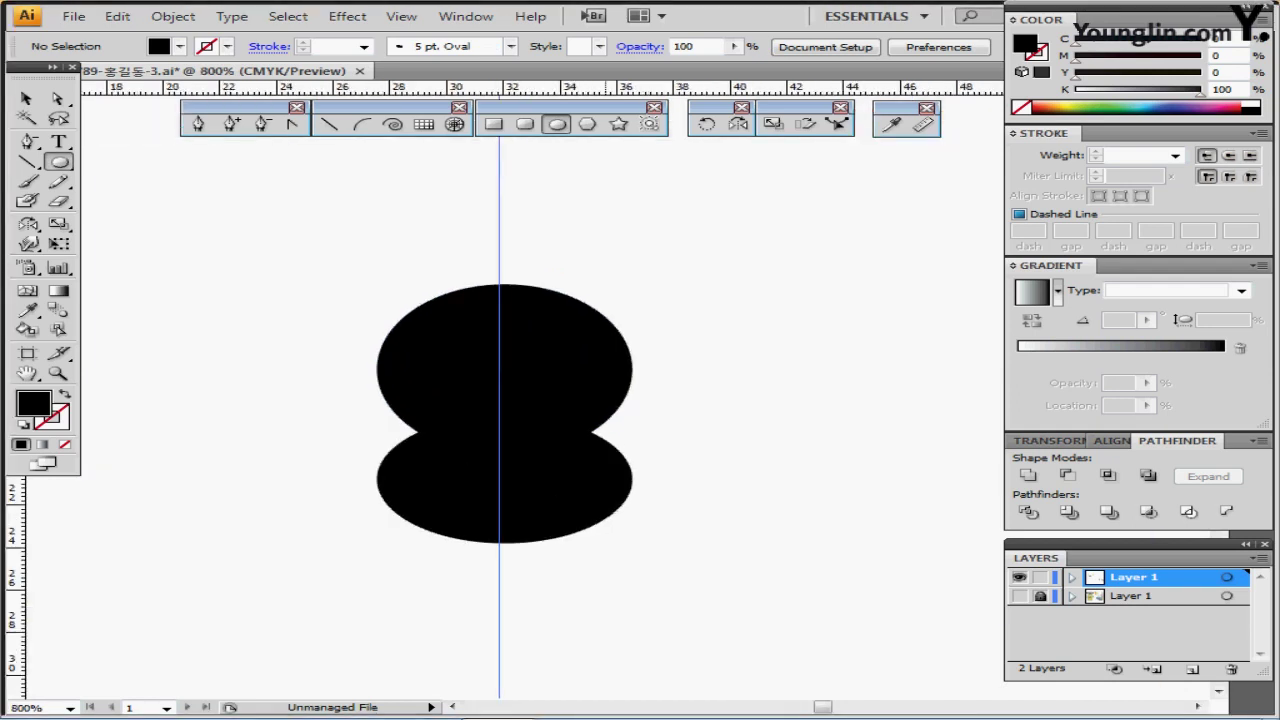
left_click(198, 124)
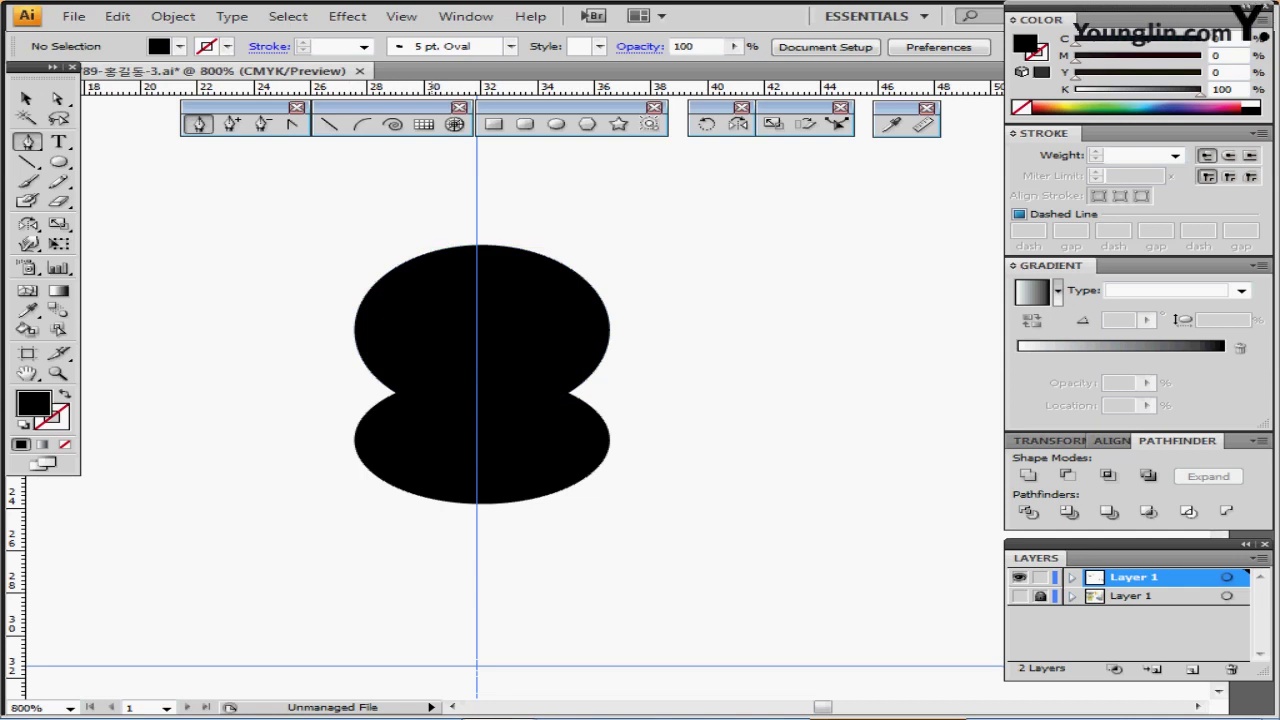
mouse_move(389, 263)
left_mouse_down()
mouse_move(376, 210)
mouse_move(372, 232)
mouse_move(403, 270)
left_mouse_up()
key("ctrl+z")
left_click(393, 280)
left_click_drag(353, 219, 365, 176)
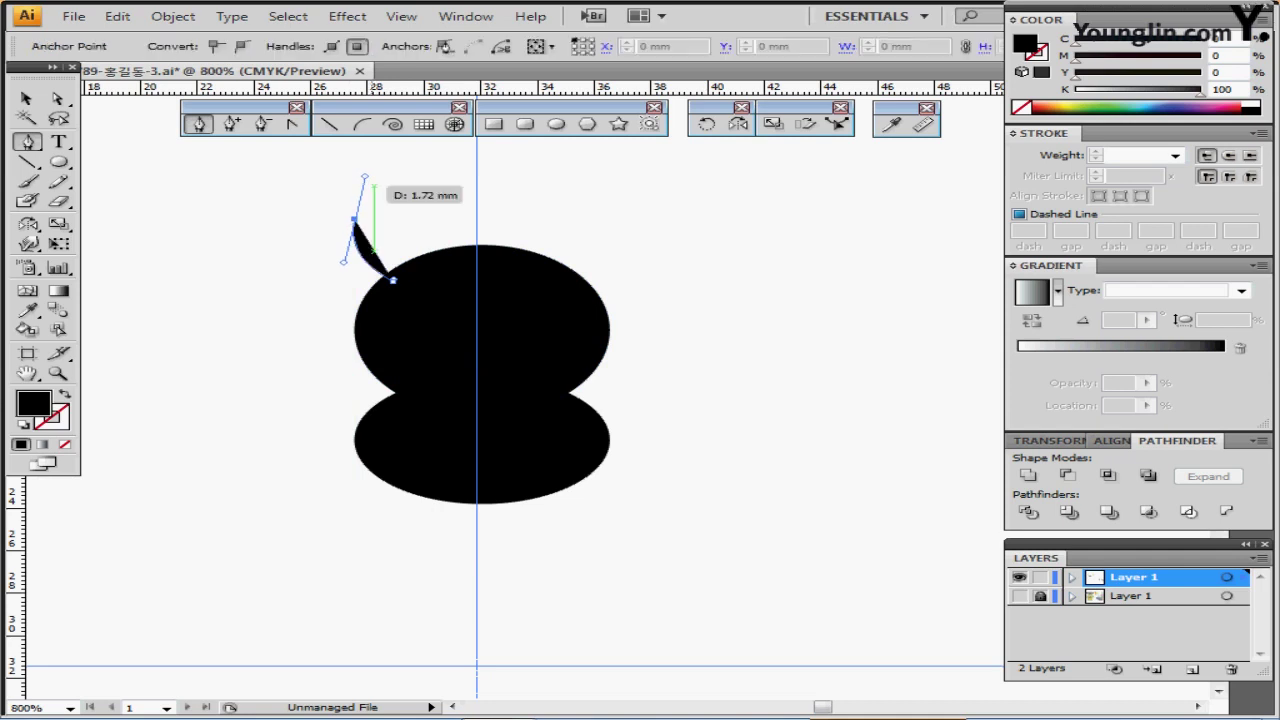
left_click(354, 219)
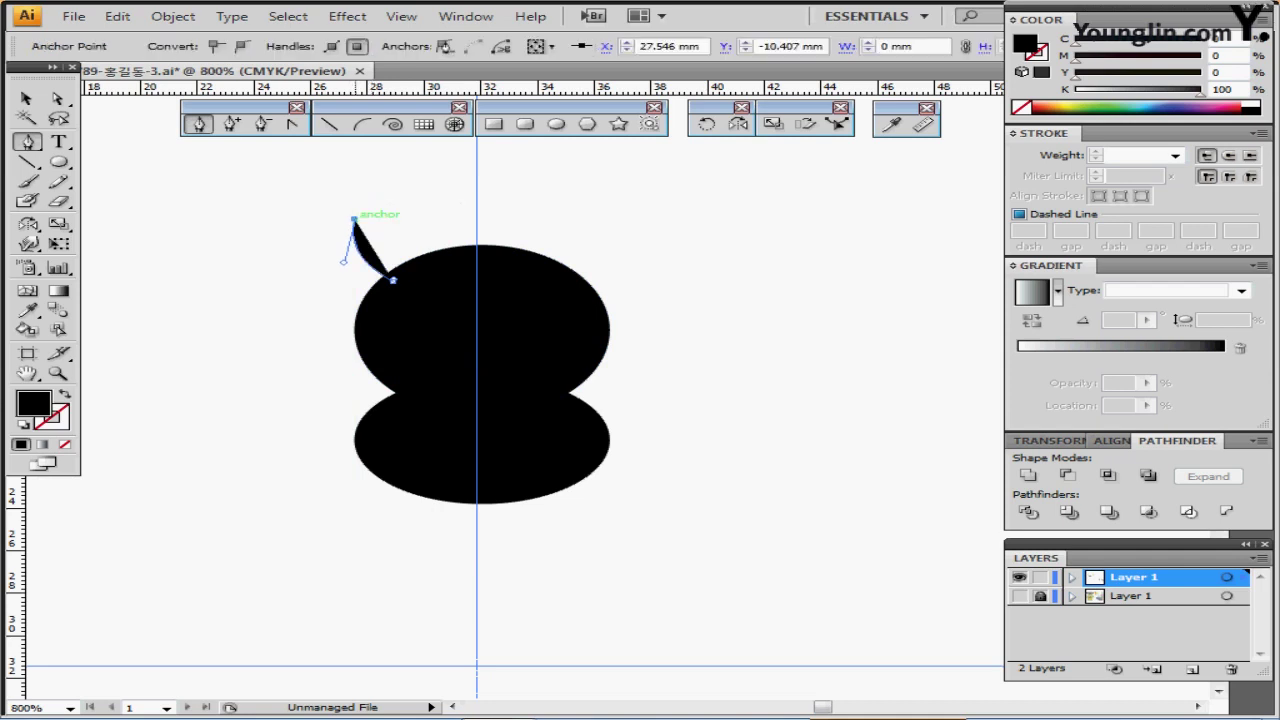
left_click_drag(434, 266, 476, 278)
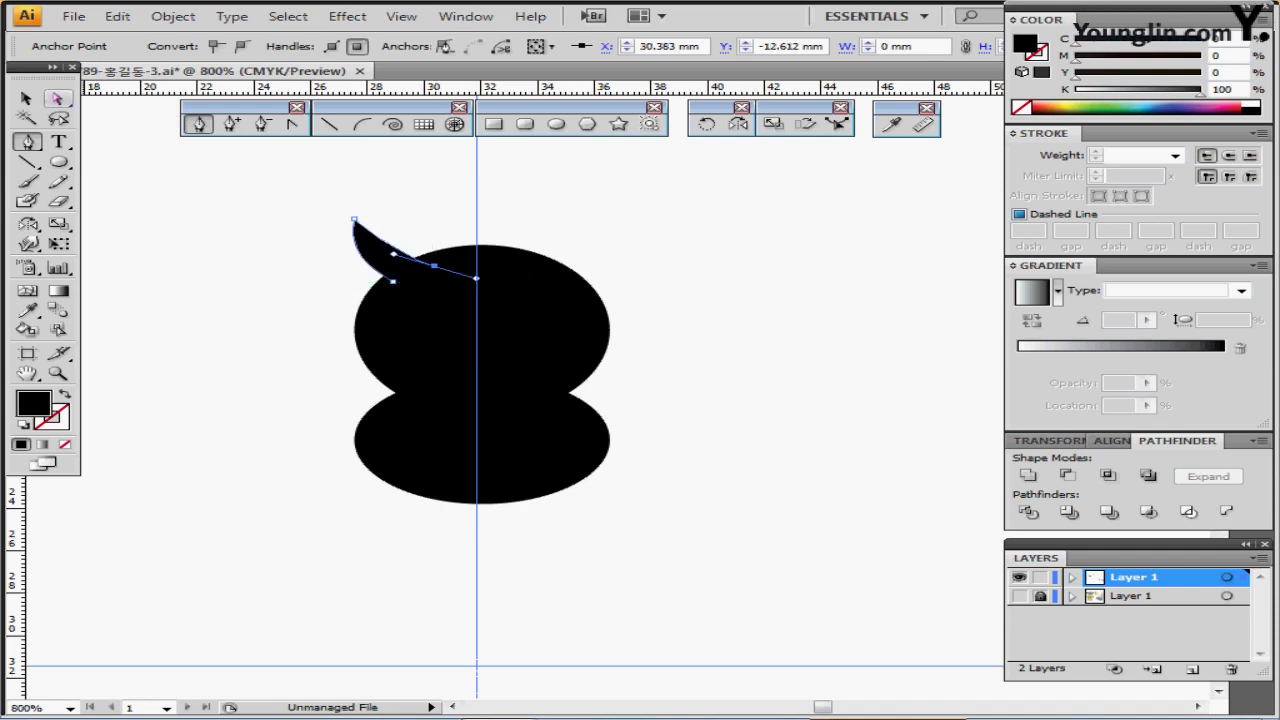
Shift the ear's inner base anchor to about X 30.78 mm, Y -12.52 mm, and close the ear path
left_click(58, 98)
left_click_drag(434, 266, 447, 264)
key("p")
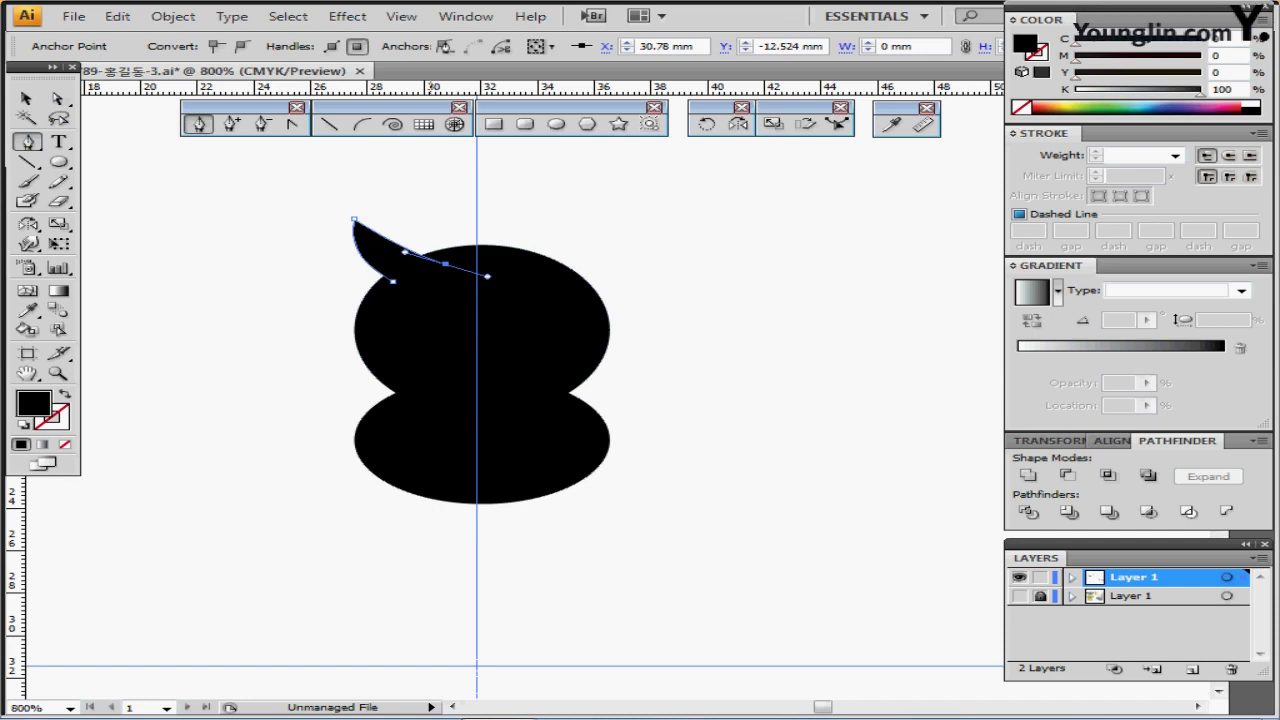
left_click(446, 264)
left_click(393, 281)
key("ctrl+shift+a")
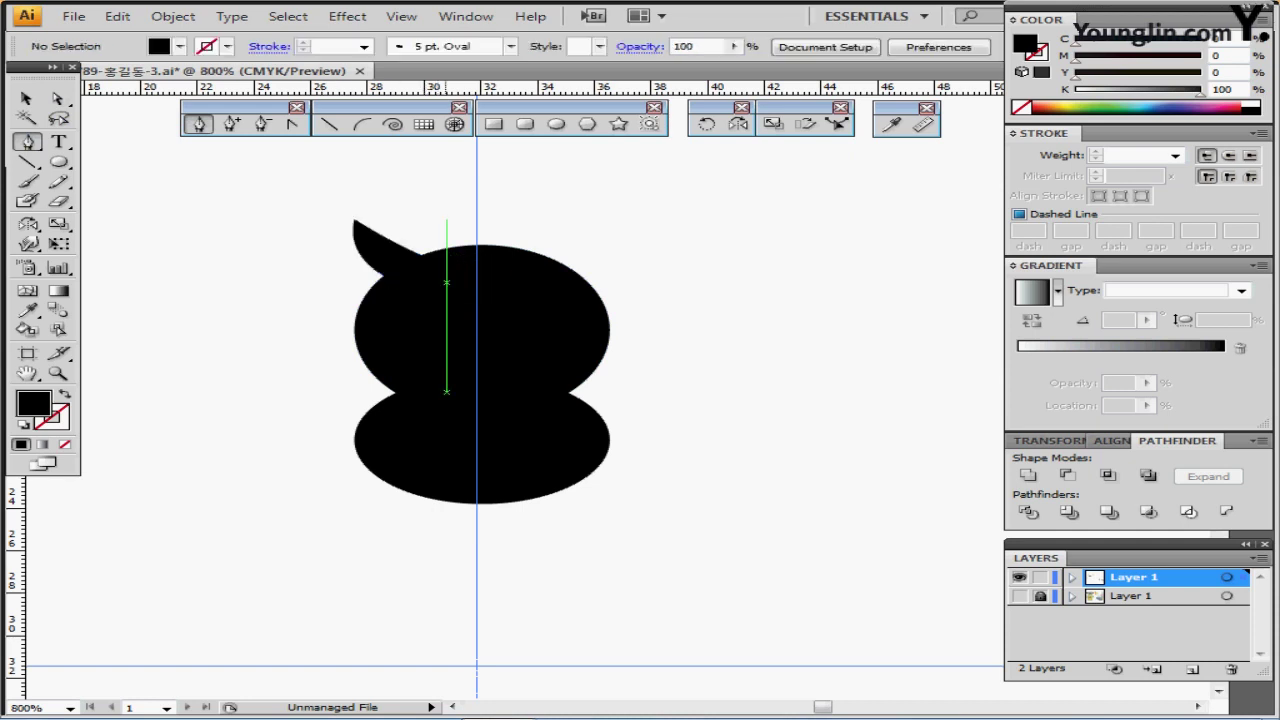
Show the reference layer in outline view and move the ear so its tip meets the reference bat's left ear tip
left_click_drag(447, 396, 600, 329)
left_click(584, 328, "ctrl+alt")
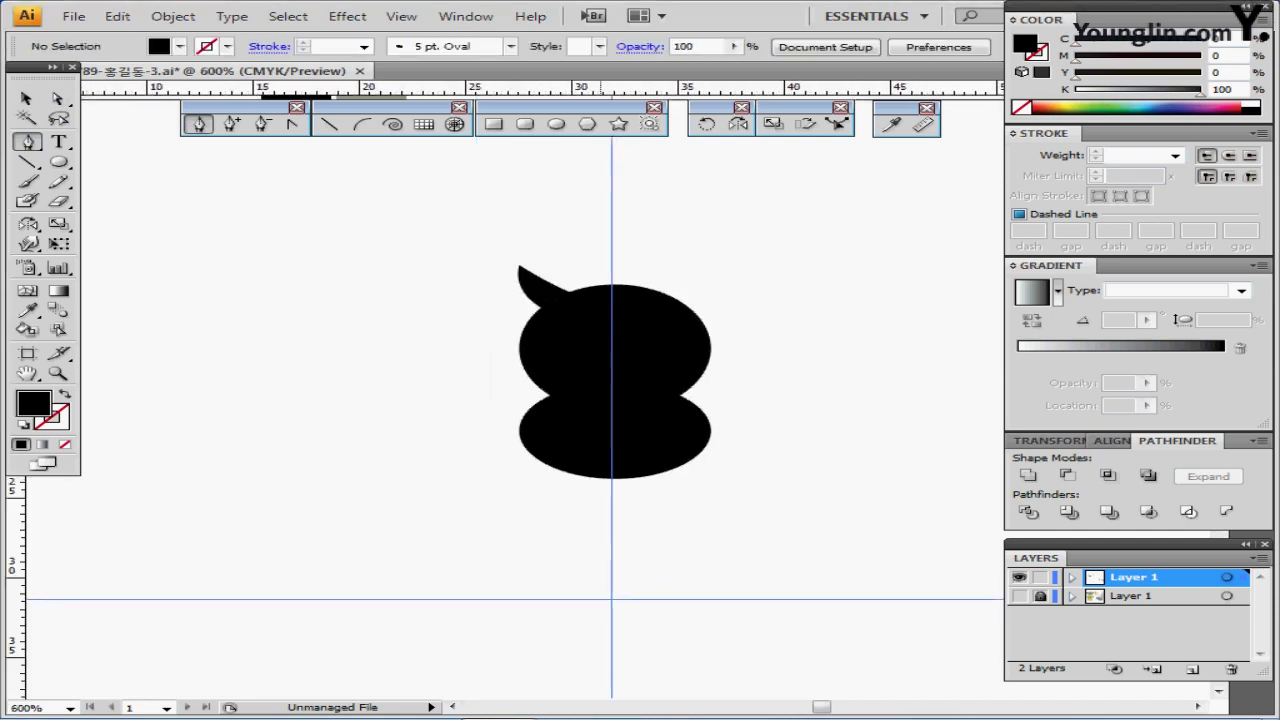
left_click_drag(516, 370, 501, 321)
left_click(1019, 596)
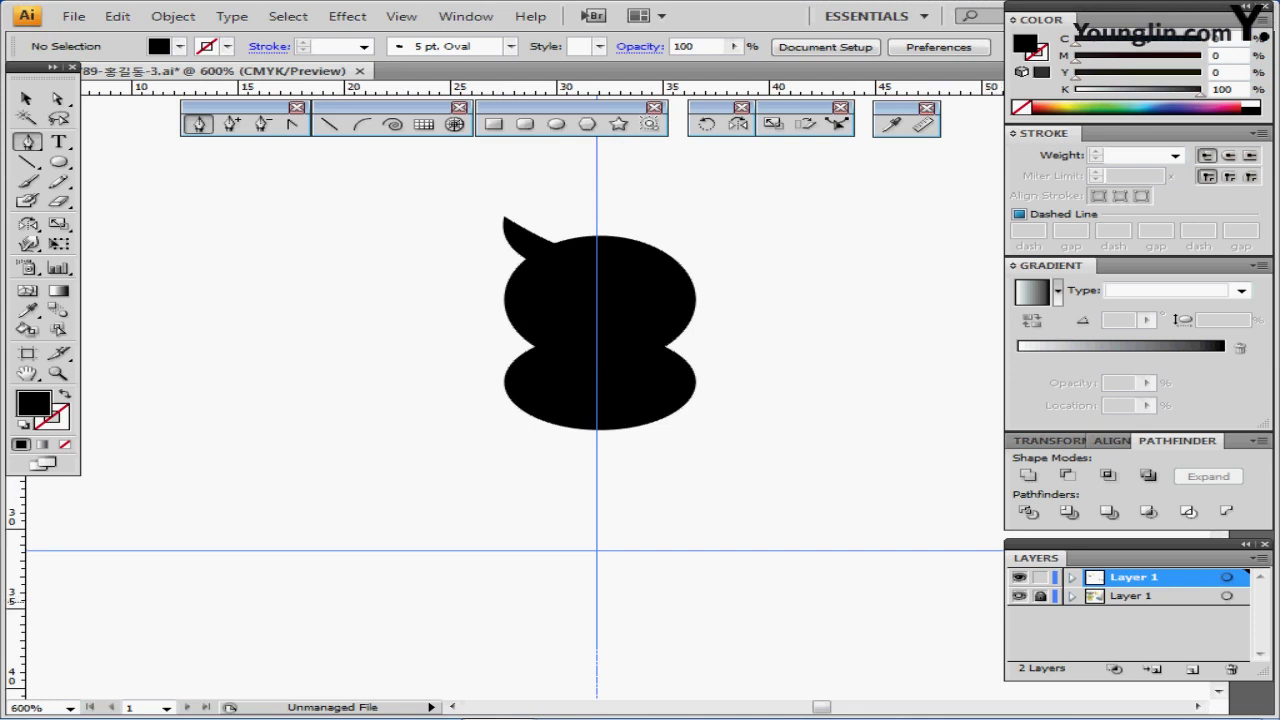
key("ctrl+y")
left_click(520, 232, "ctrl")
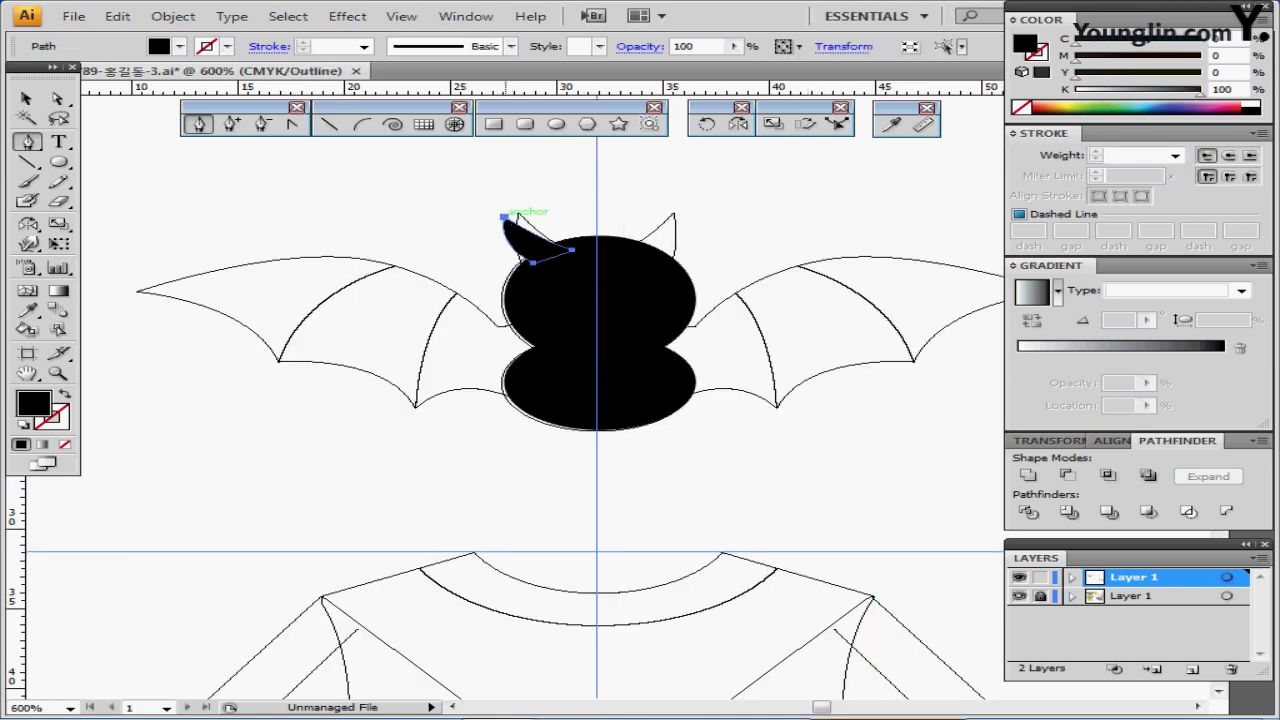
left_click_drag(504, 216, 518, 213)
left_click(571, 196, "ctrl")
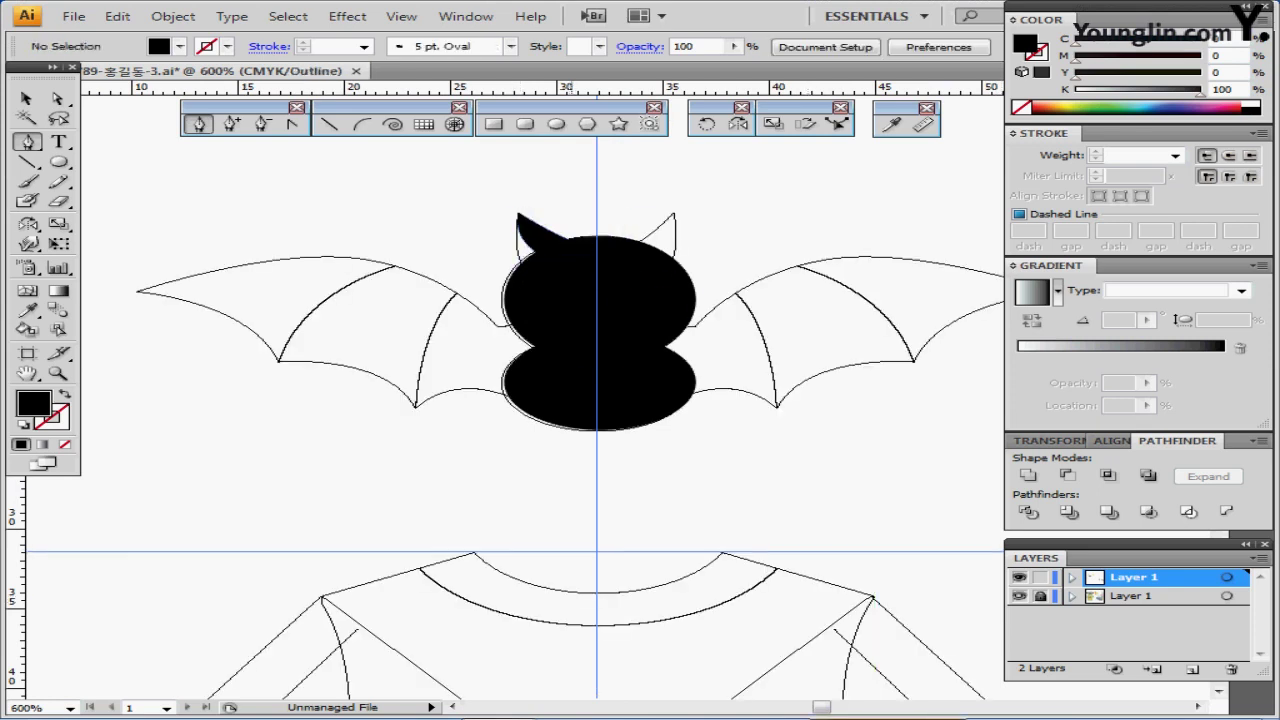
Move the left ear's outer base anchor to about X 28.57 mm, Y -13.79 mm, and deselect everything
left_click(526, 240, "ctrl")
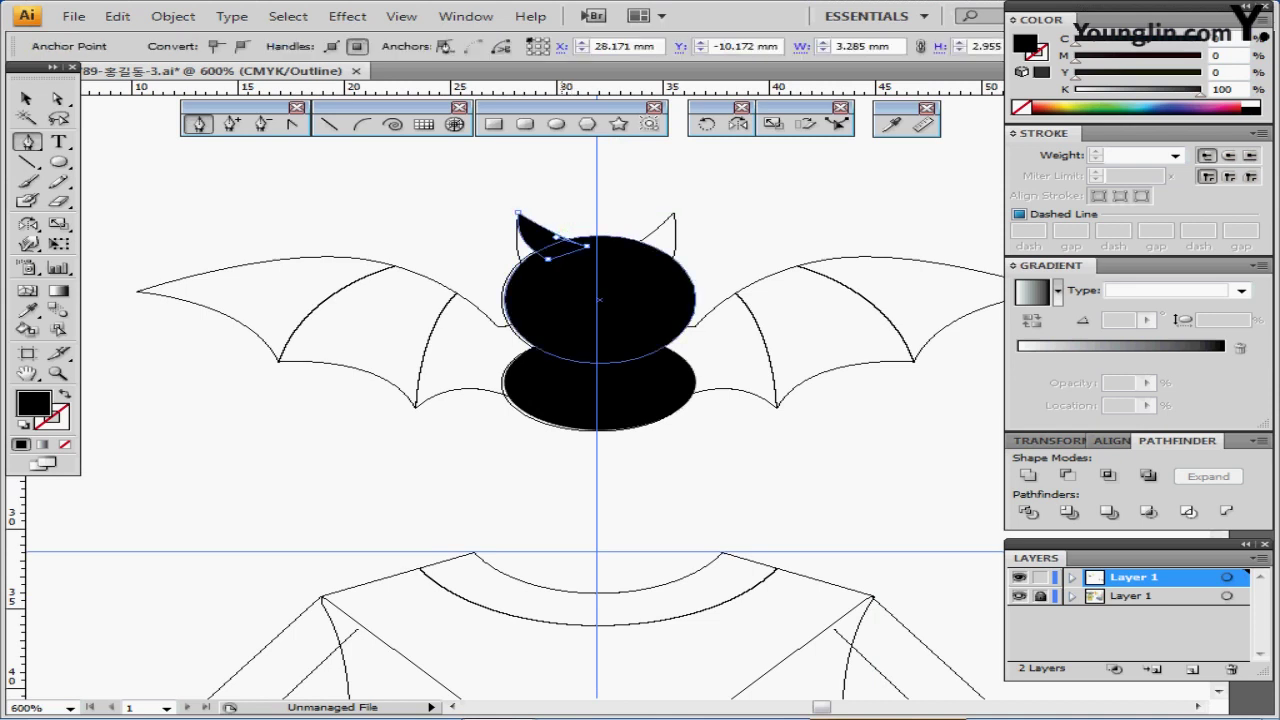
left_click_drag(548, 258, 525, 268)
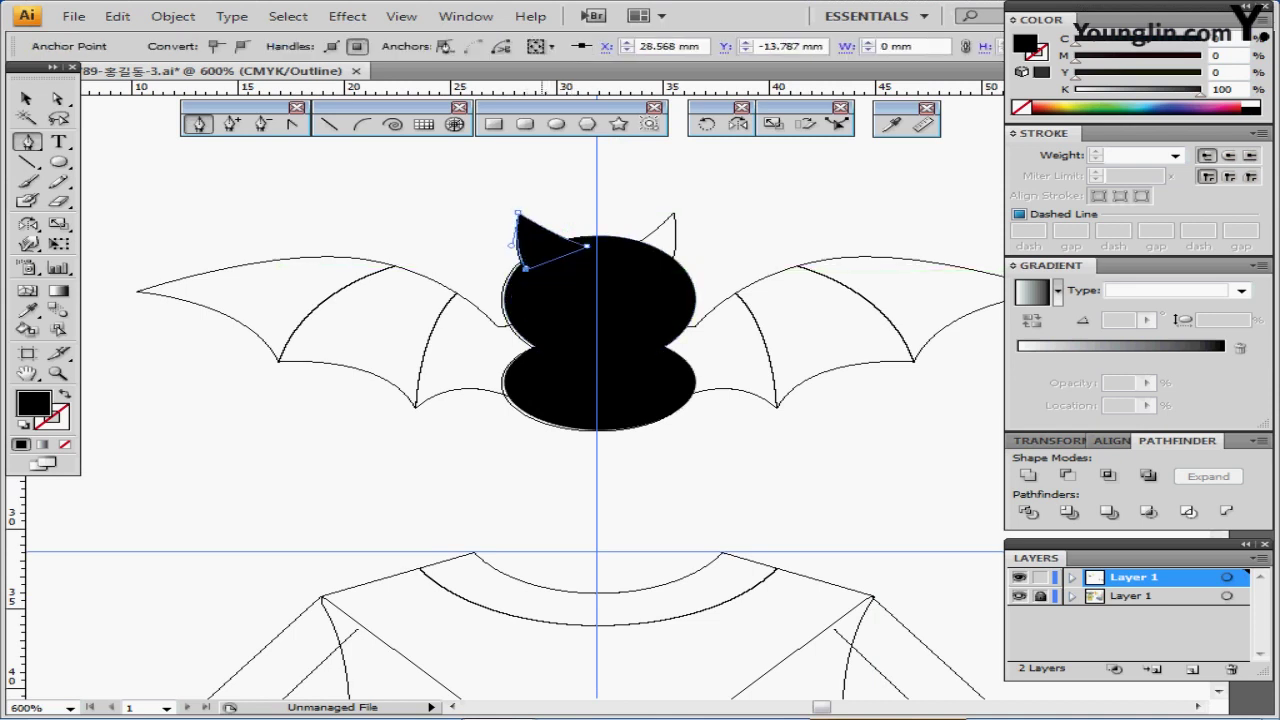
key("ctrl+shift+a")
left_click(525, 268, "ctrl")
key("ctrl+shift+a")
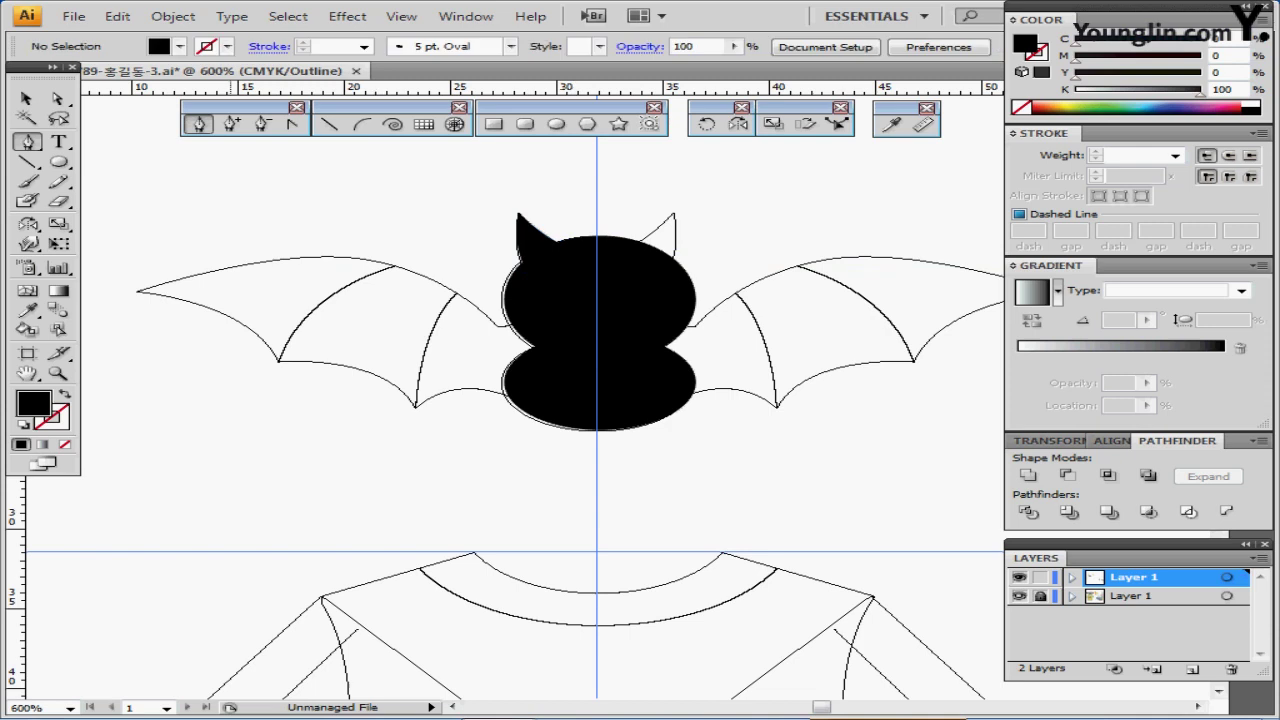
Trace the left wing's curved upper edge with the Pen tool from the body to the wing tip, ending in a corner
left_click_drag(529, 300, 265, 240)
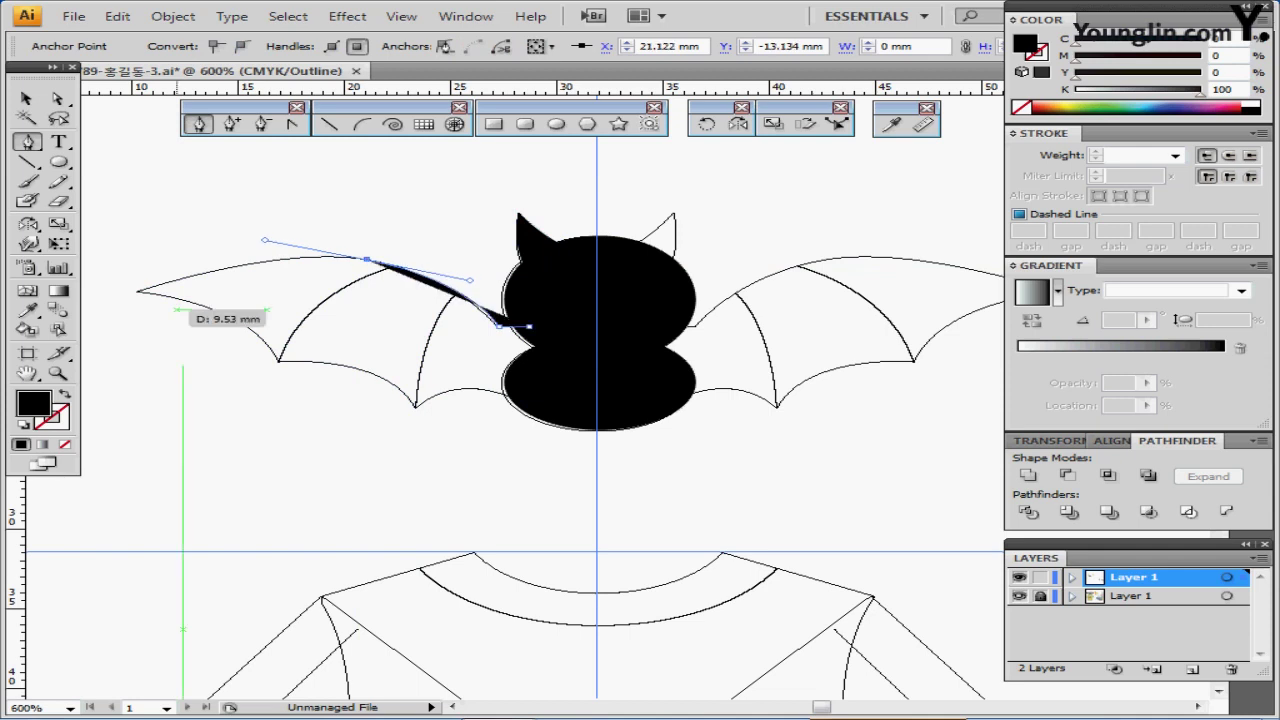
left_click_drag(139, 291, 112, 296)
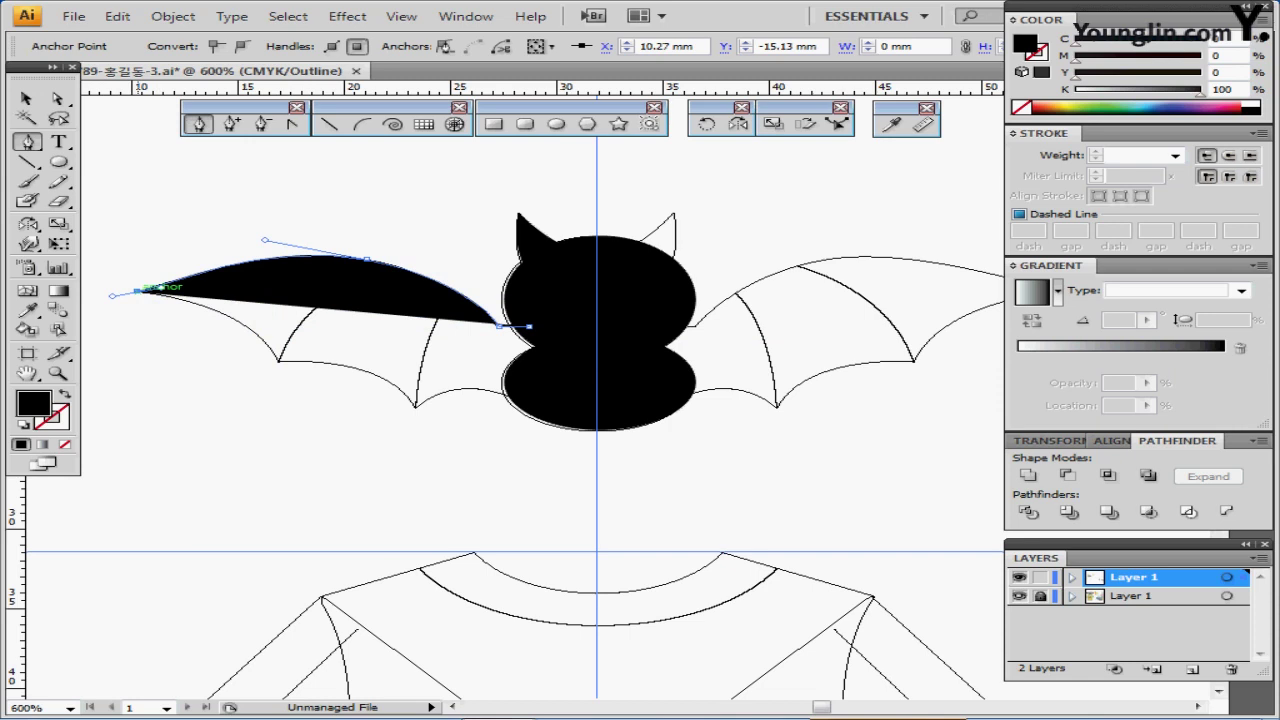
left_click(137, 291)
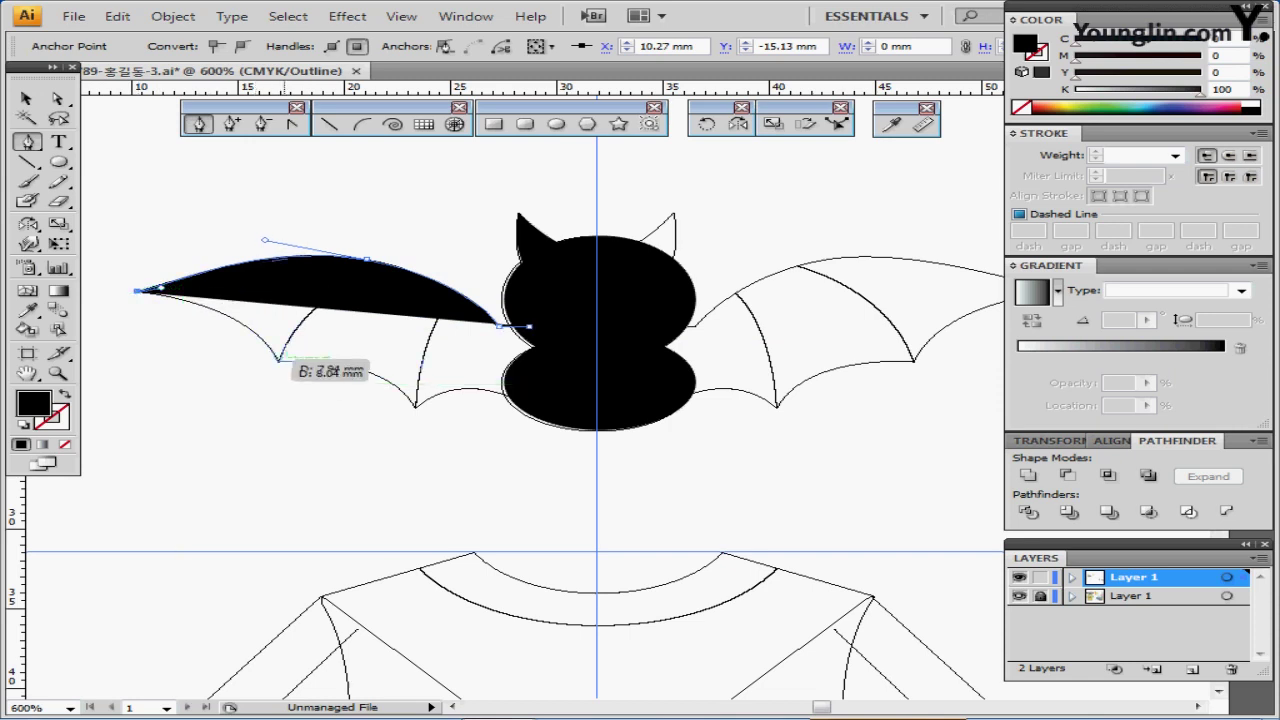
Trace the scalloped lower edge of the left wing through its two points into the body, and close the wing path
left_click_drag(282, 358, 320, 423)
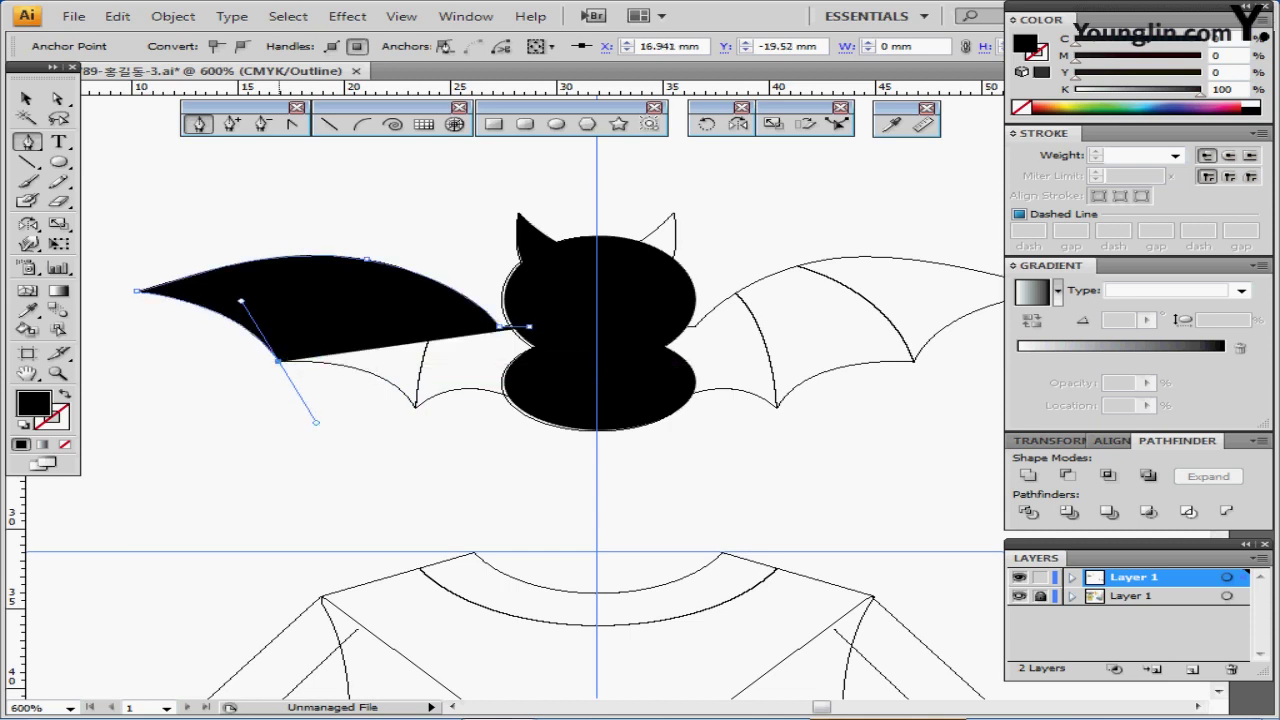
left_click(278, 358)
left_click_drag(414, 405, 447, 461)
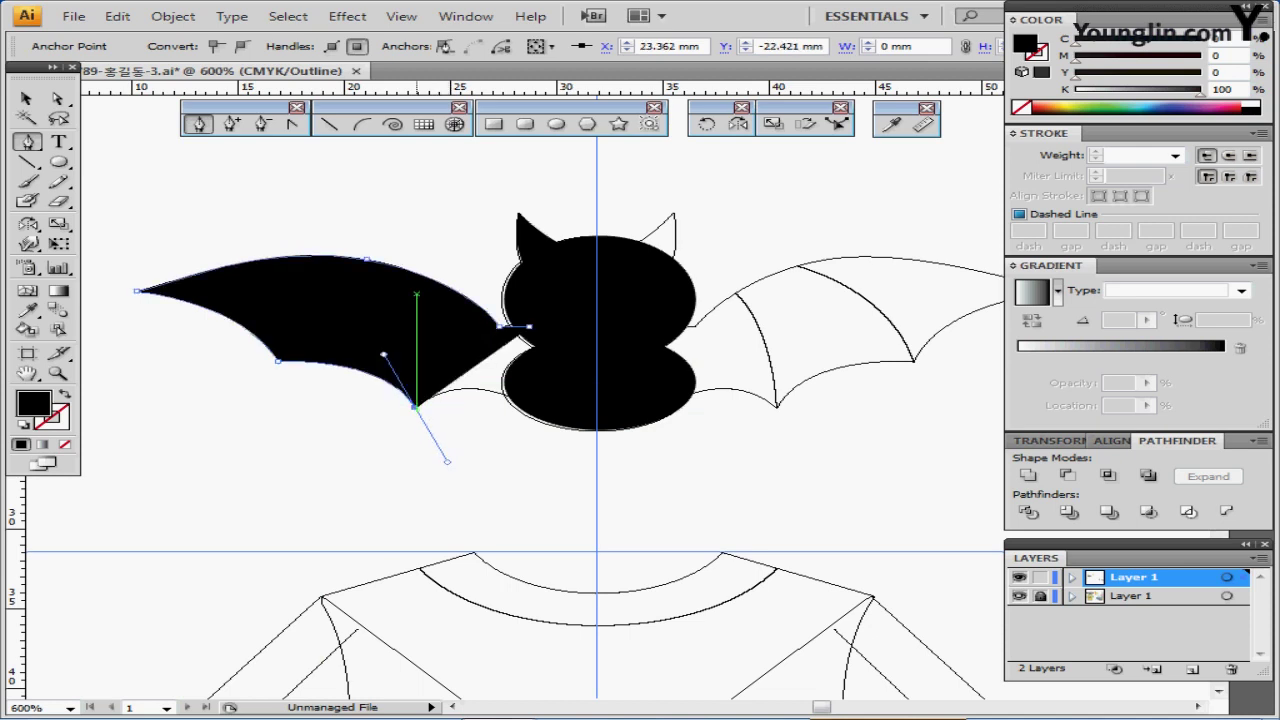
left_click(416, 407)
left_click_drag(530, 405, 596, 446)
left_click(529, 405)
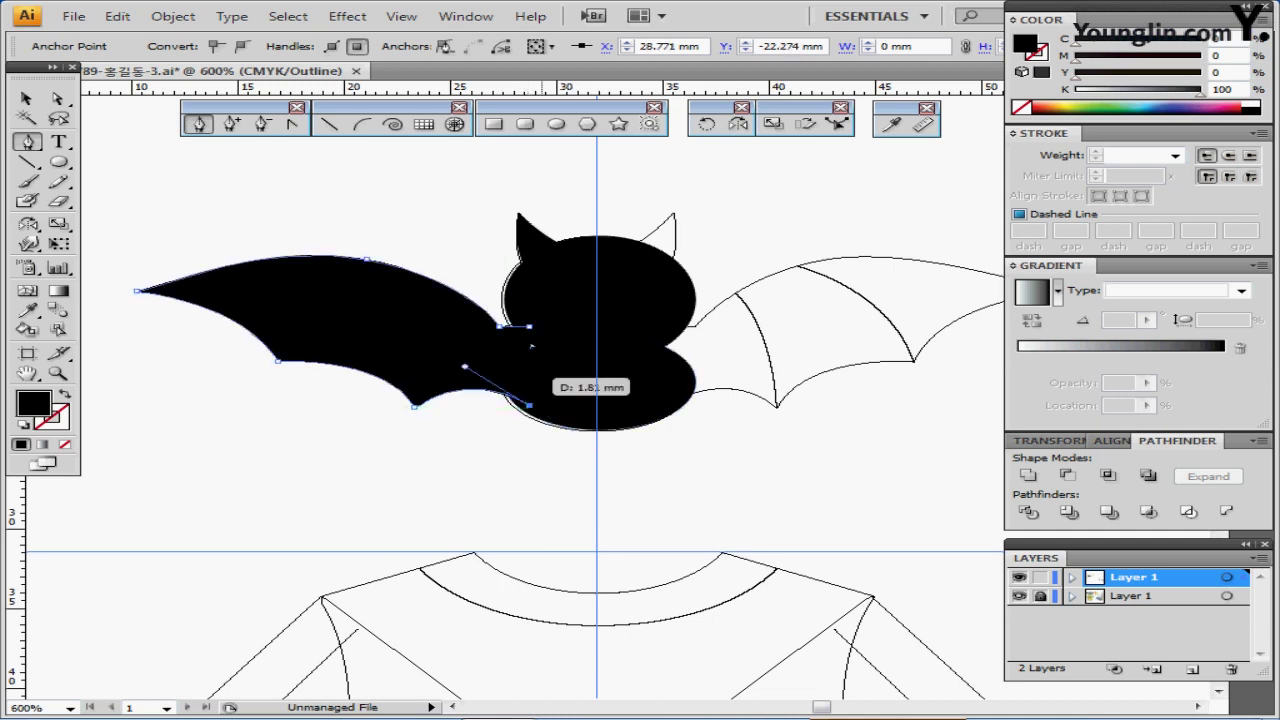
left_click(529, 326)
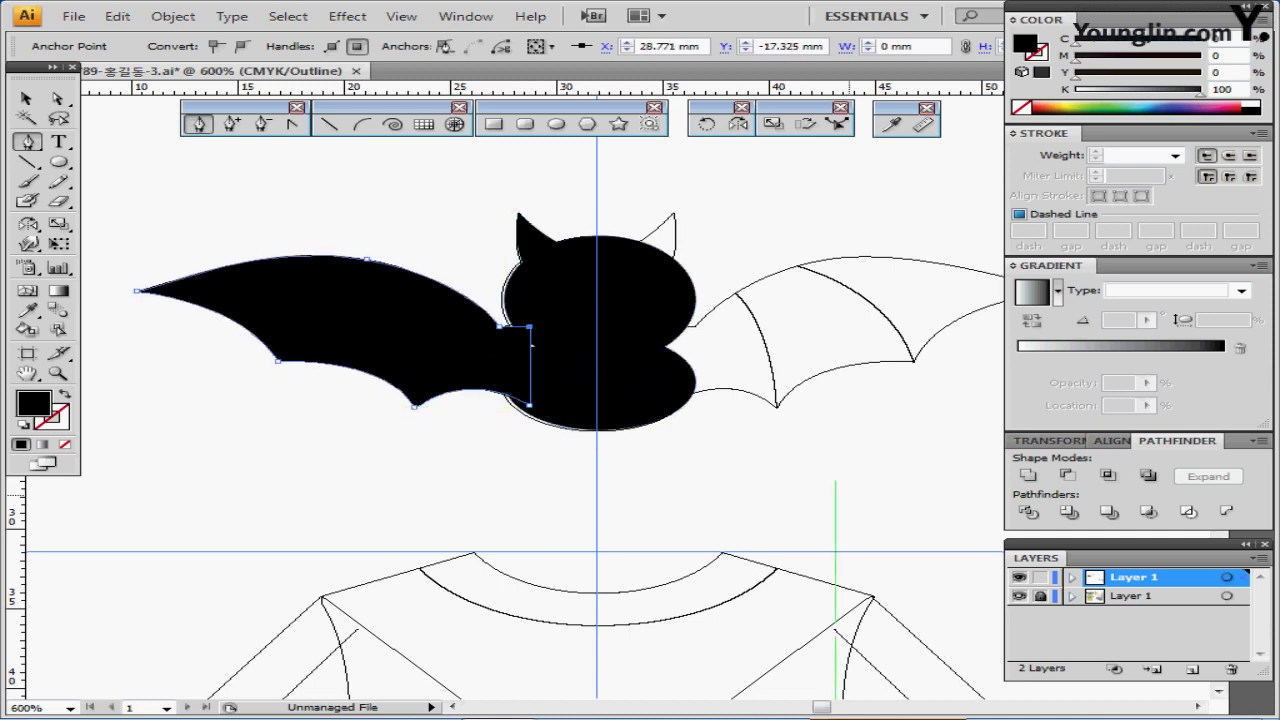
Hide the reference layer and shift the wing's upper inner anchor further into the bat's body, then deselect everything
left_click(1019, 595)
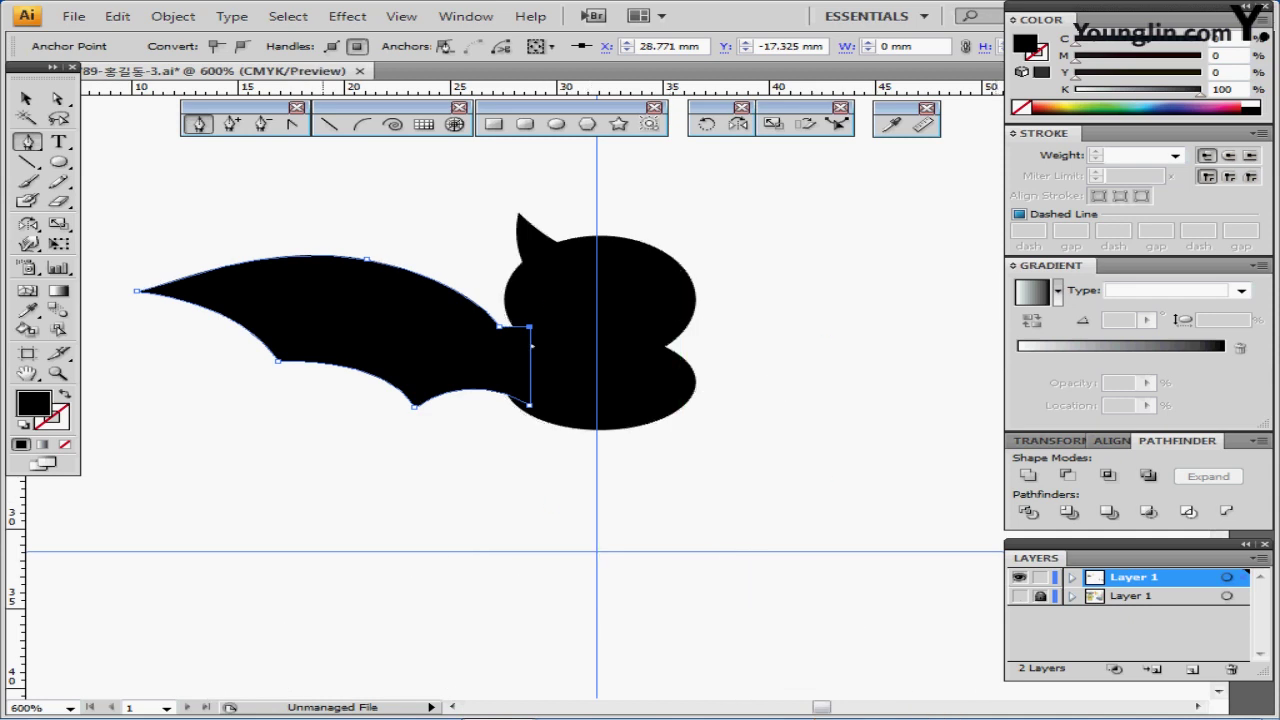
key("ctrl+shift+a")
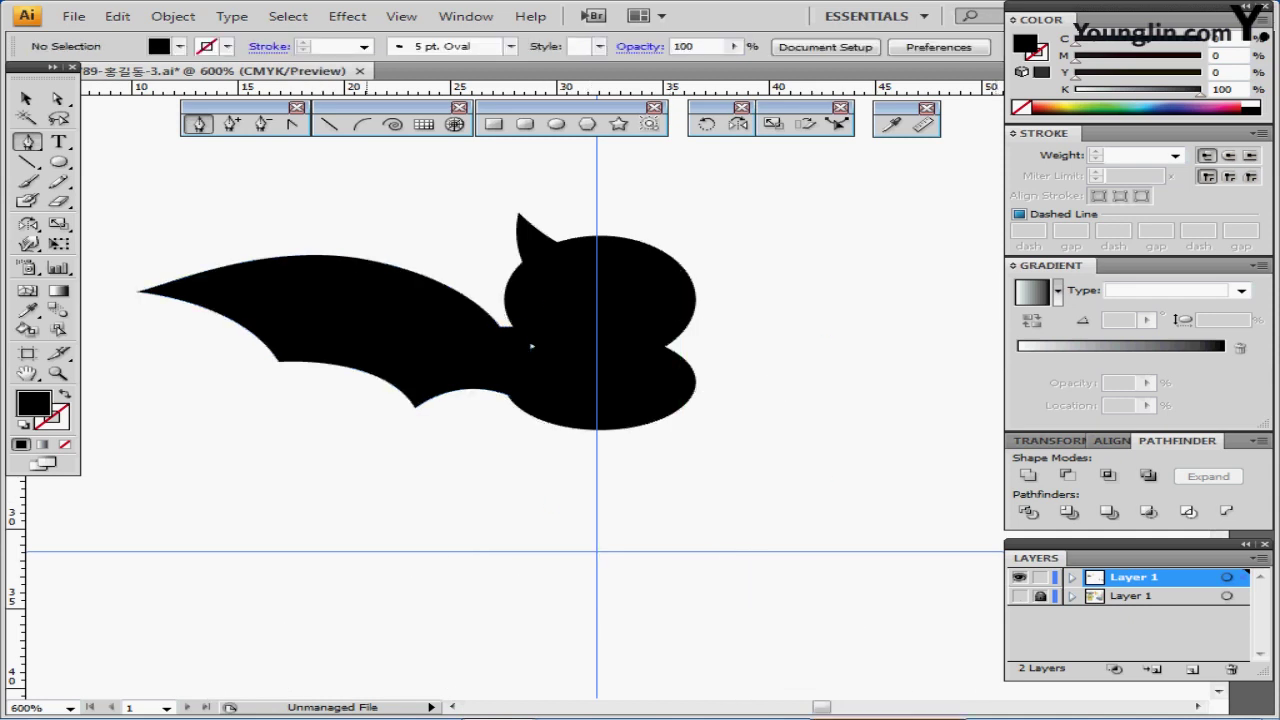
left_click(531, 346)
left_click_drag(531, 327, 545, 331)
key("ctrl+shift+a")
Draw two unfilled arcs with a 1 pt yellow stroke across the left wing, rising past its two lower points toward the head
left_click(361, 124)
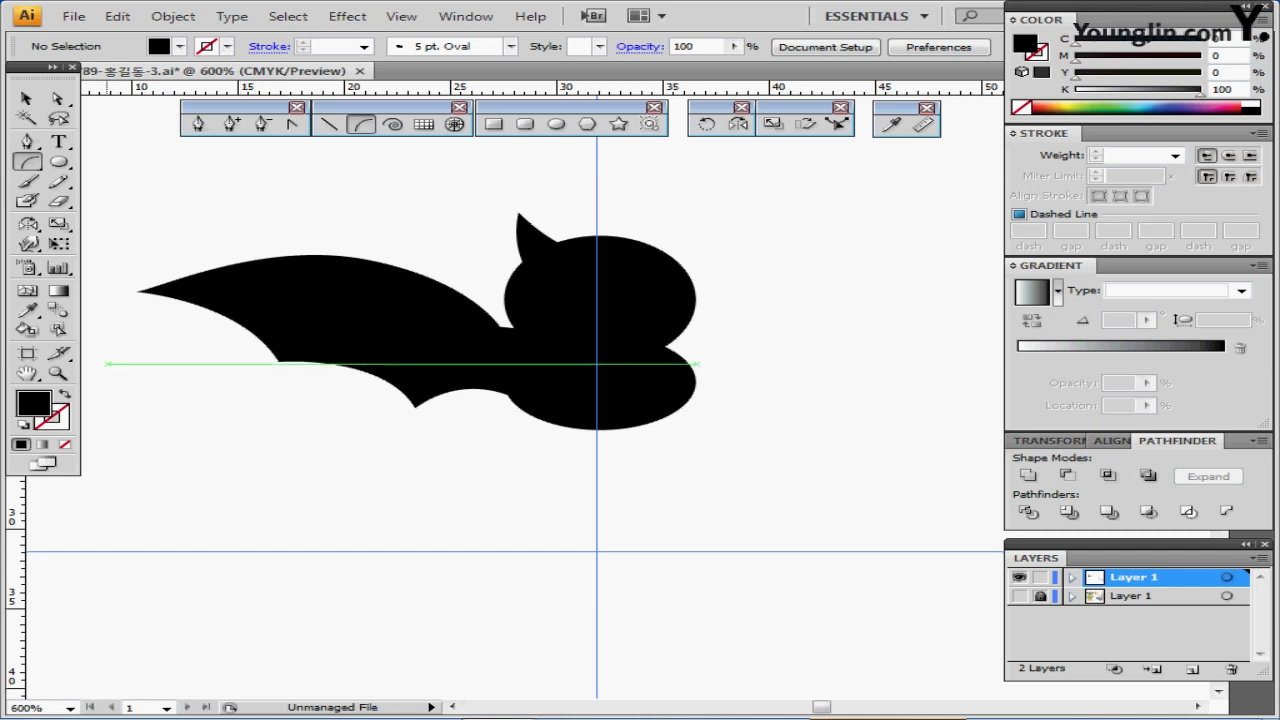
key("d")
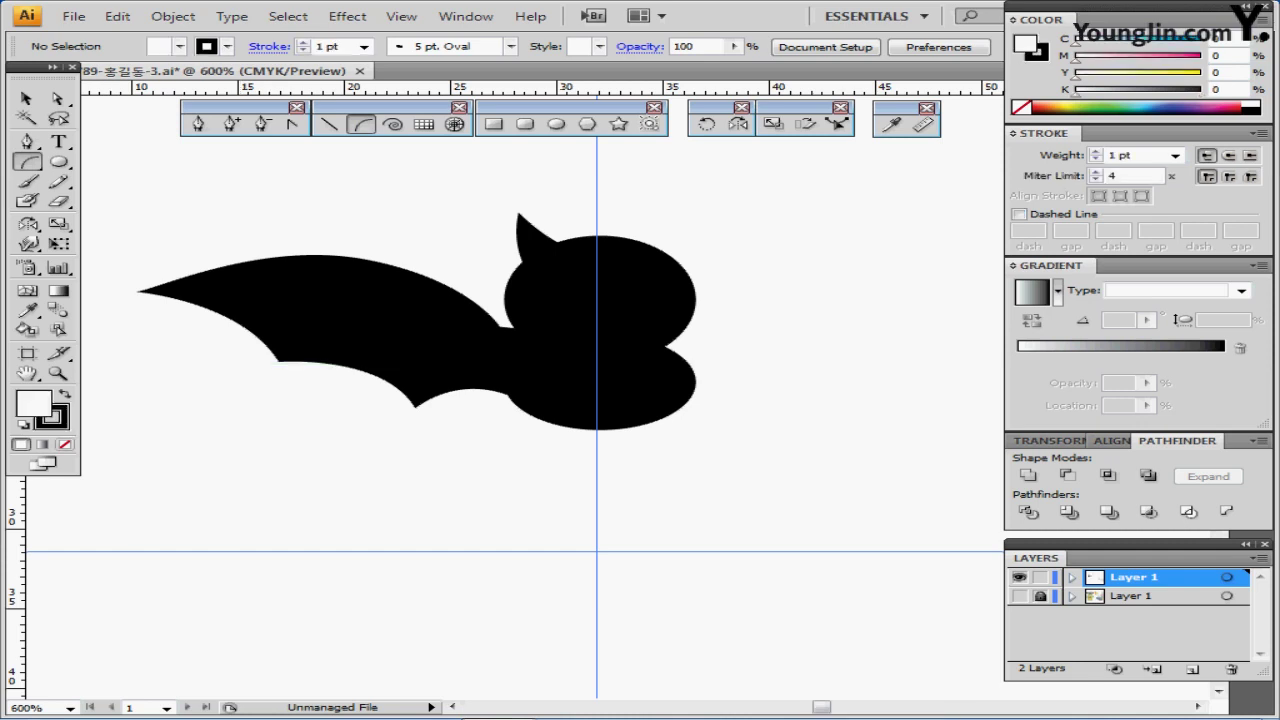
left_click(65, 444)
left_click(62, 424)
left_click(227, 47)
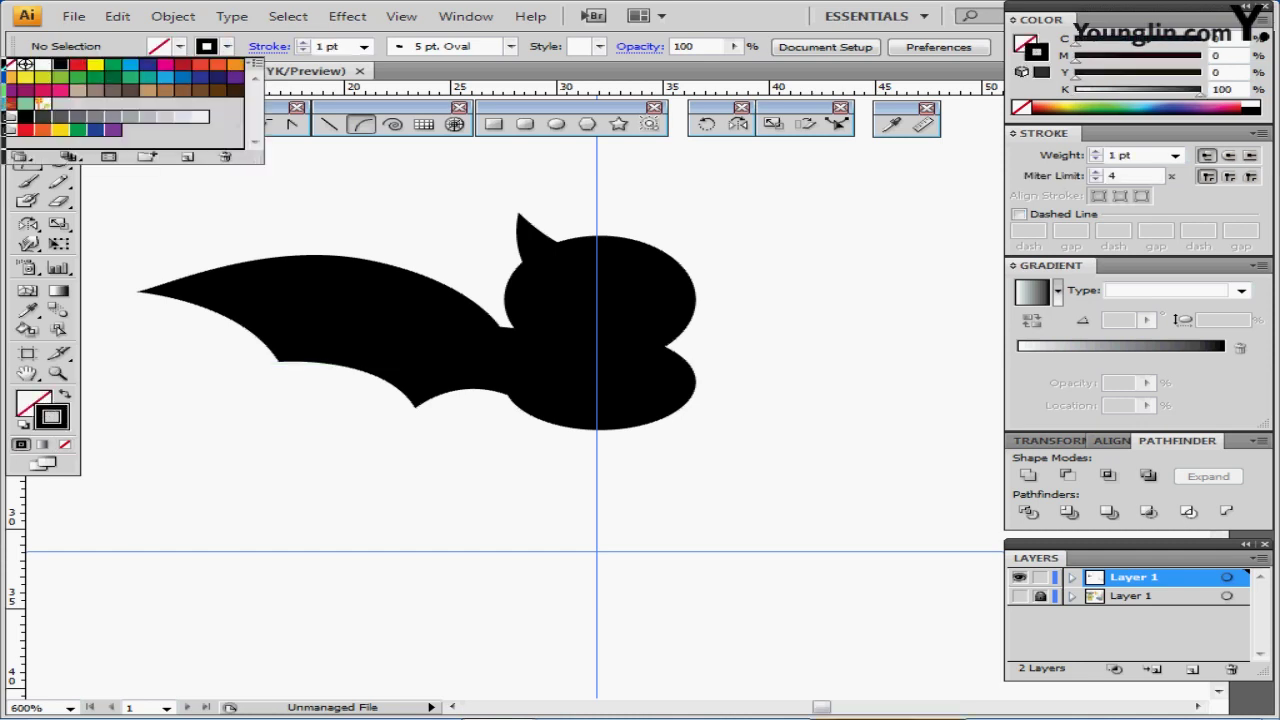
left_click(95, 64)
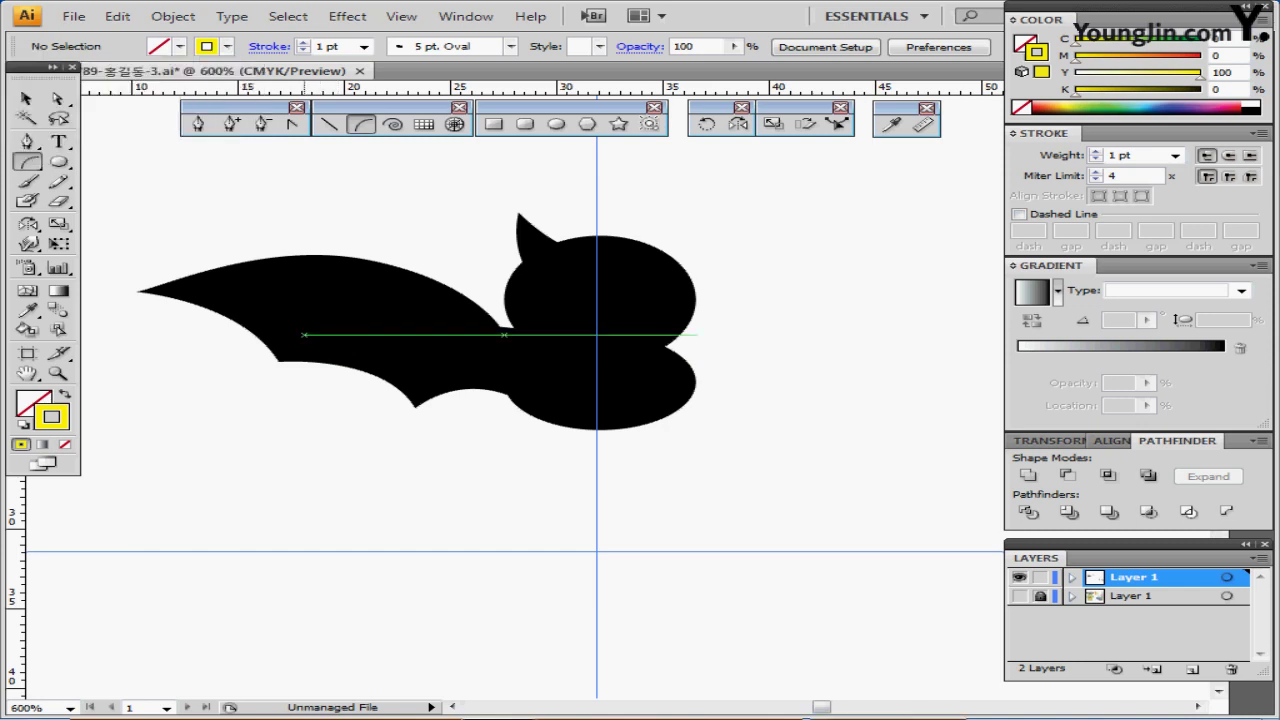
left_click_drag(247, 430, 503, 278)
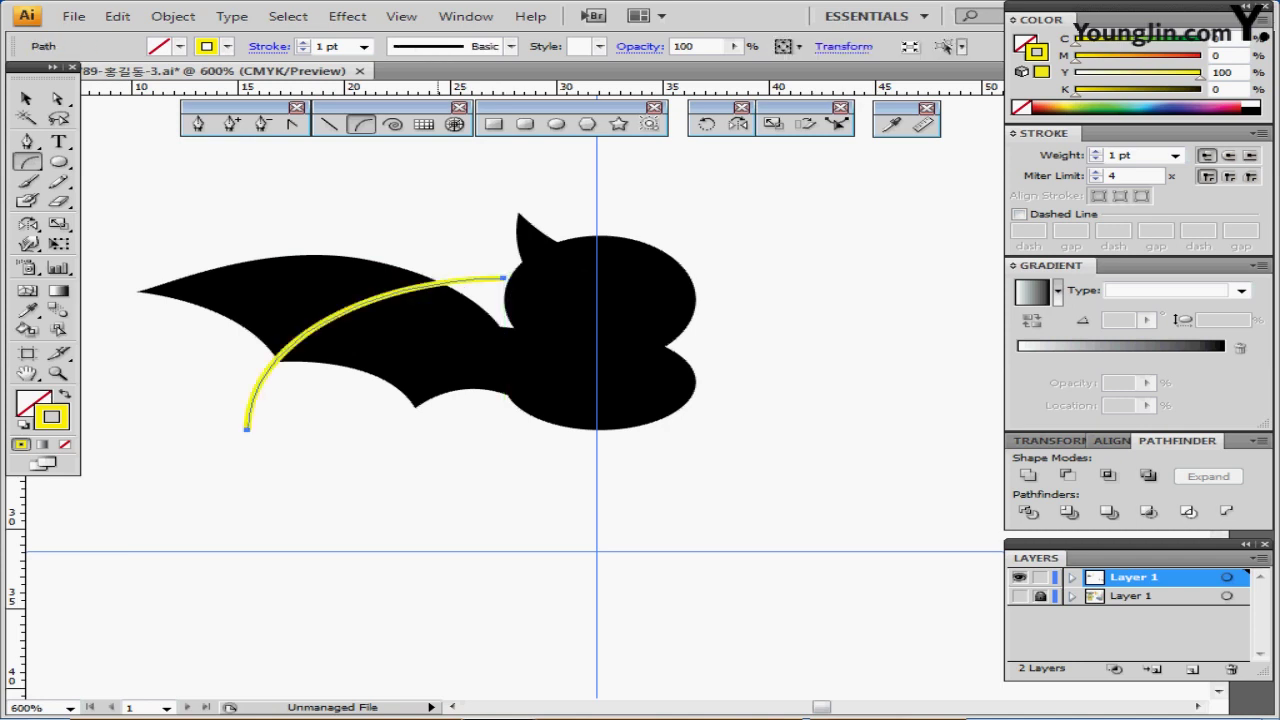
left_click_drag(410, 450, 503, 298)
Split the left wing into sections along the two arcs with Pathfinder Divide, and deselect the result
left_click_drag(345, 242, 438, 445)
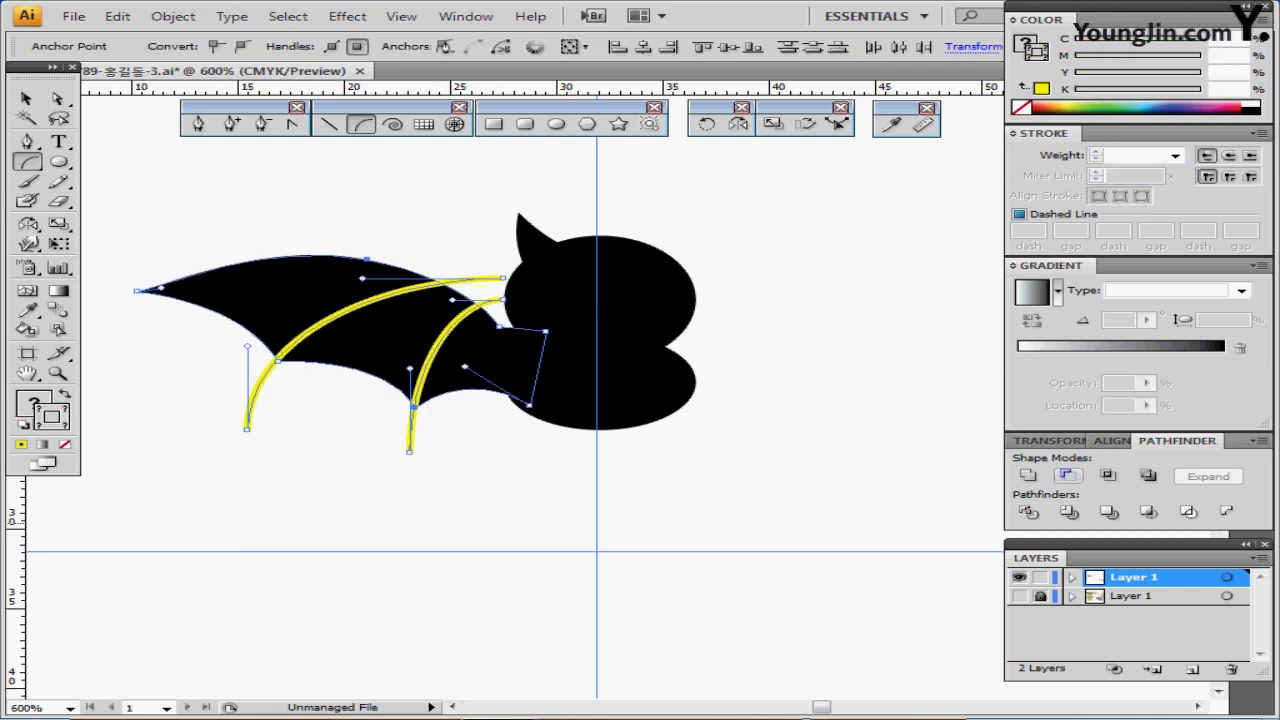
left_click(1028, 511)
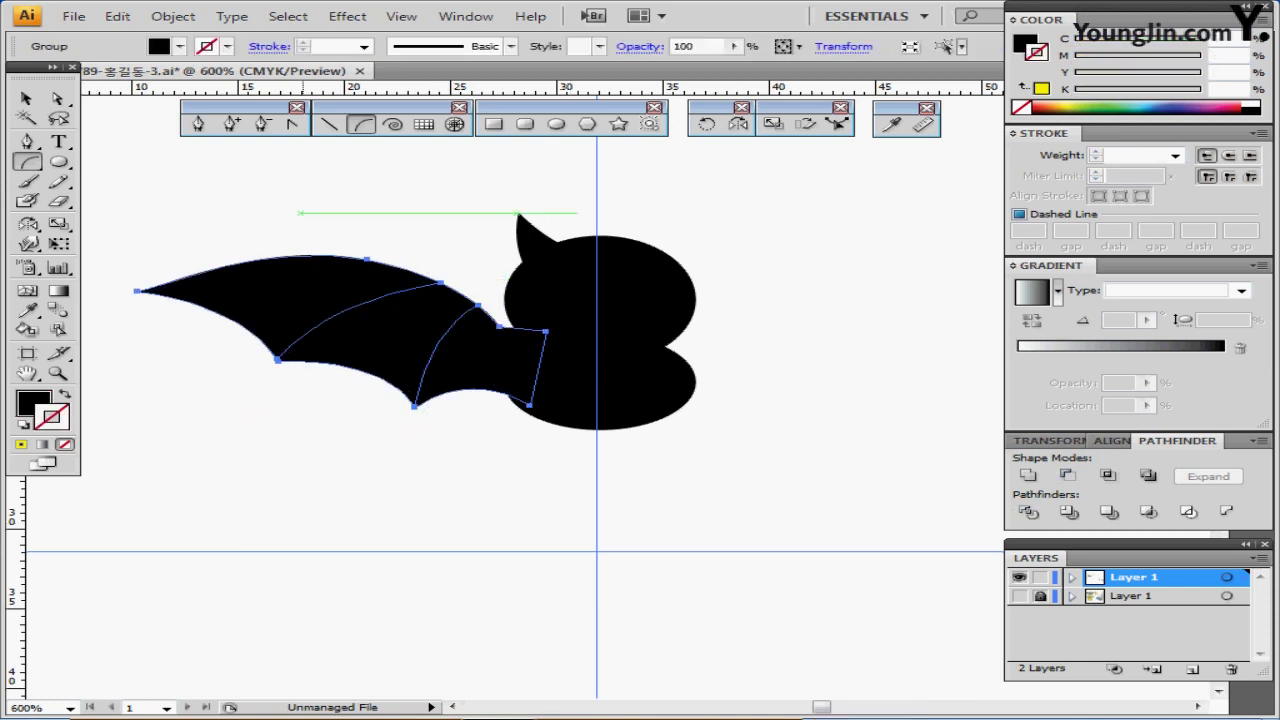
key("ctrl+shift+a")
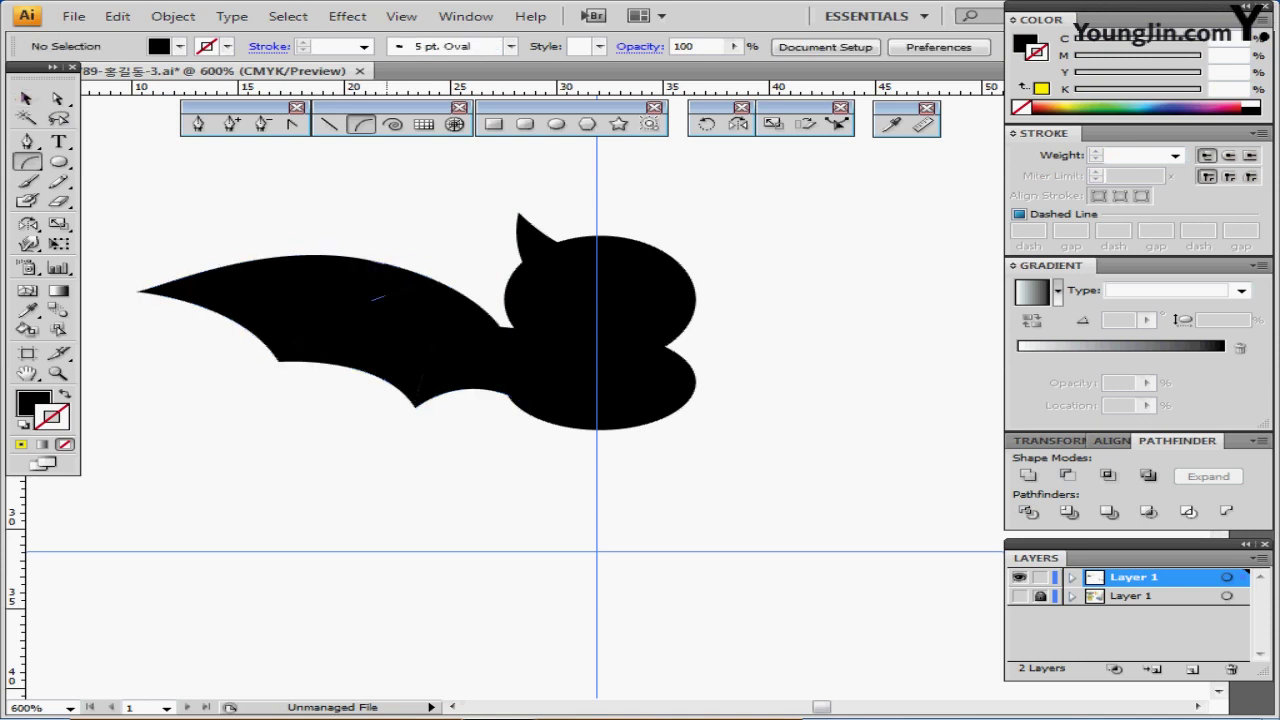
Fill the wing's middle section with CMYK values M 0, Y 20, K 50, and deselect it
key("a")
left_click_drag(286, 307, 548, 312)
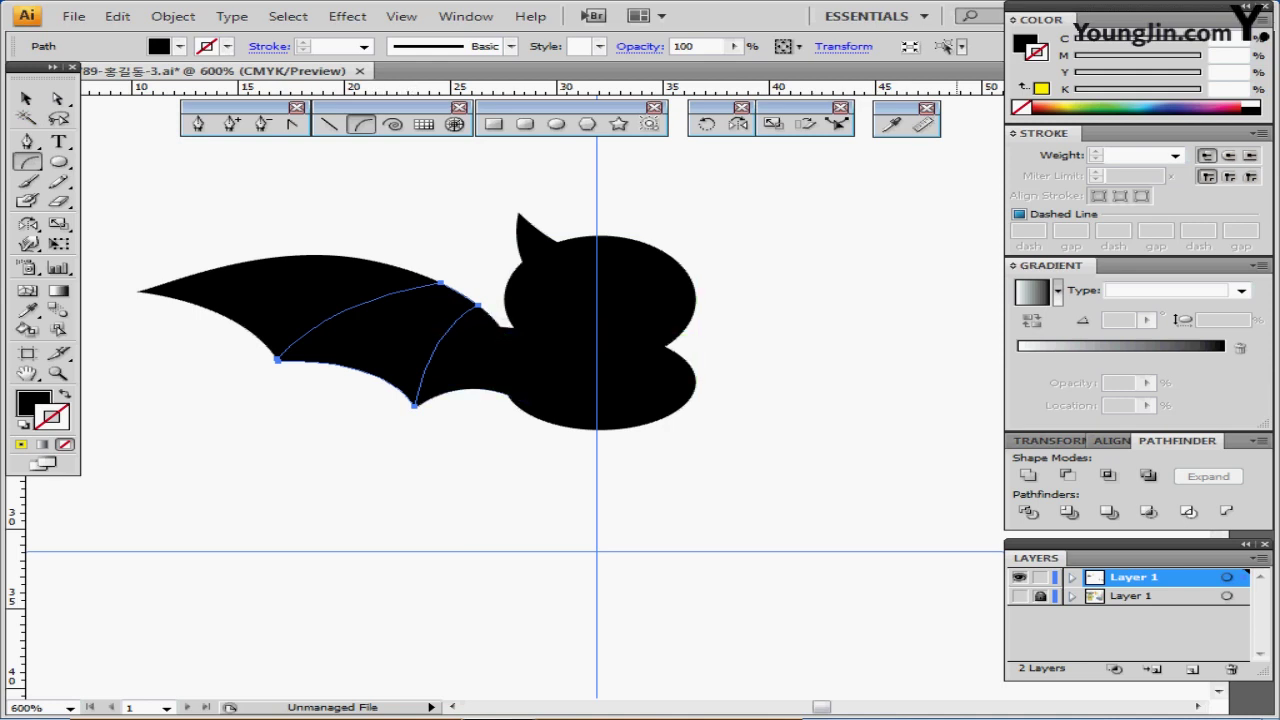
left_click(1024, 43)
left_click(1261, 20)
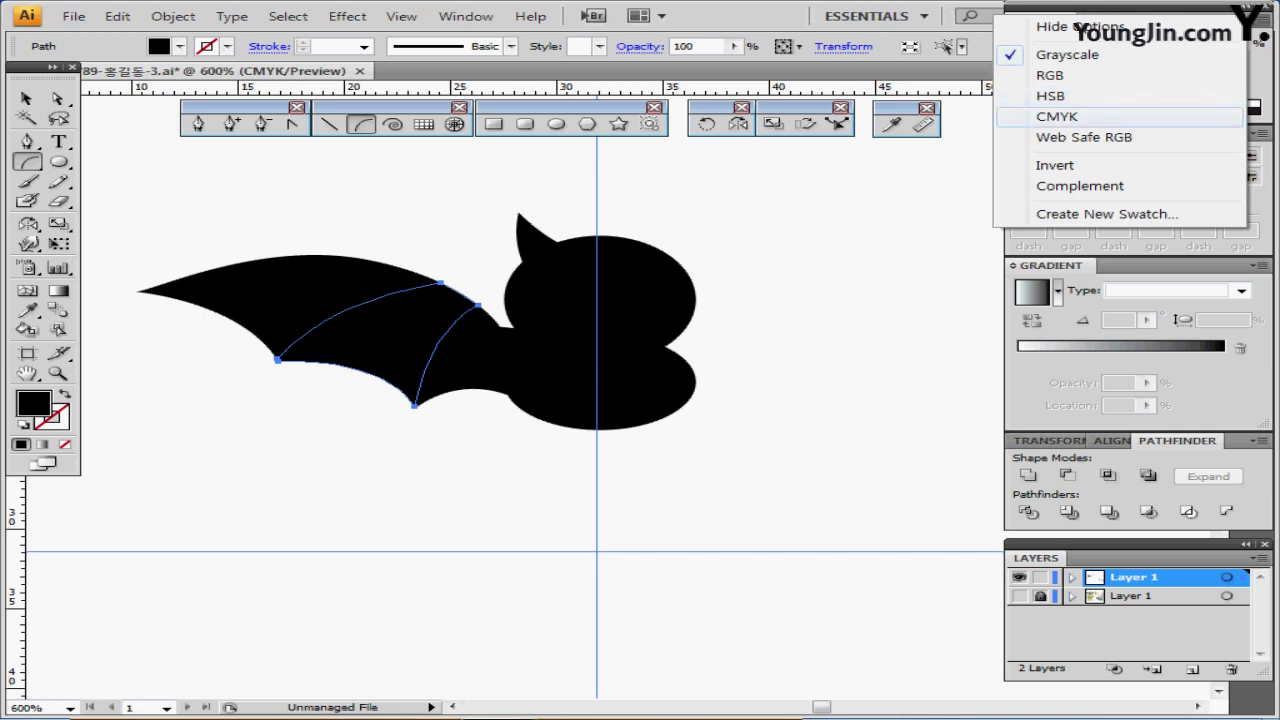
left_click(1057, 116)
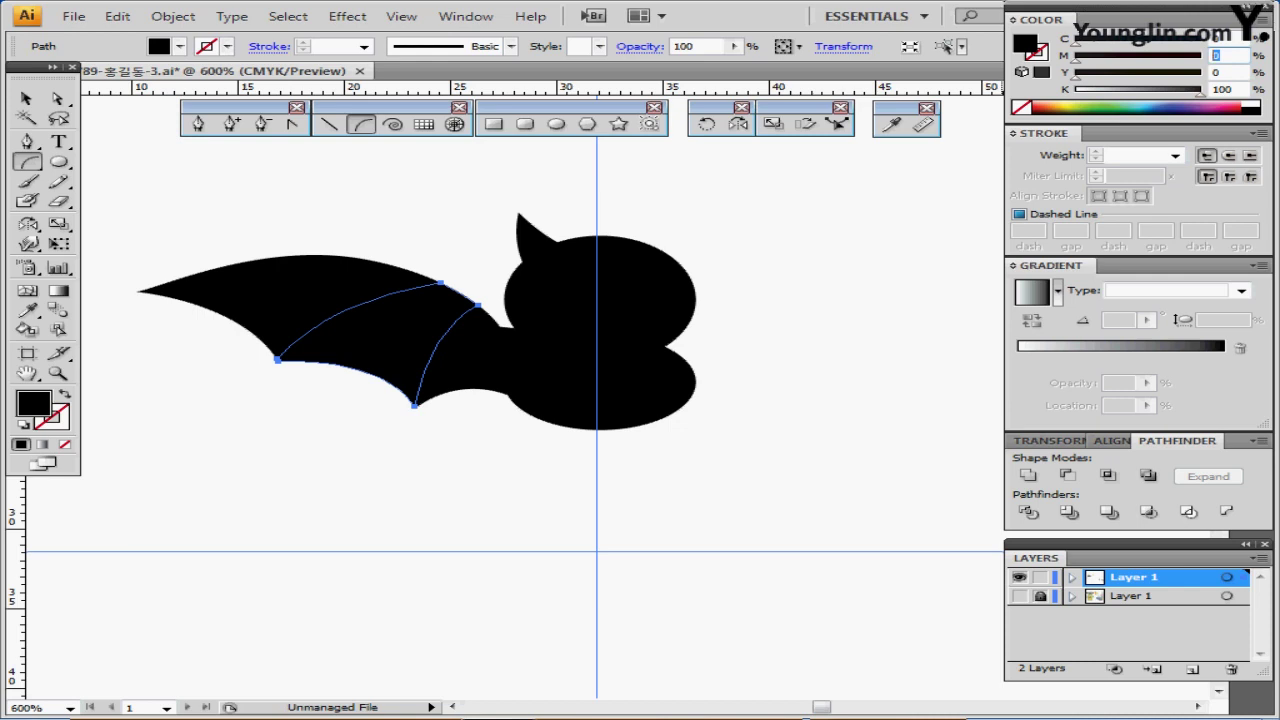
key("Tab")
type("20")
key("Tab")
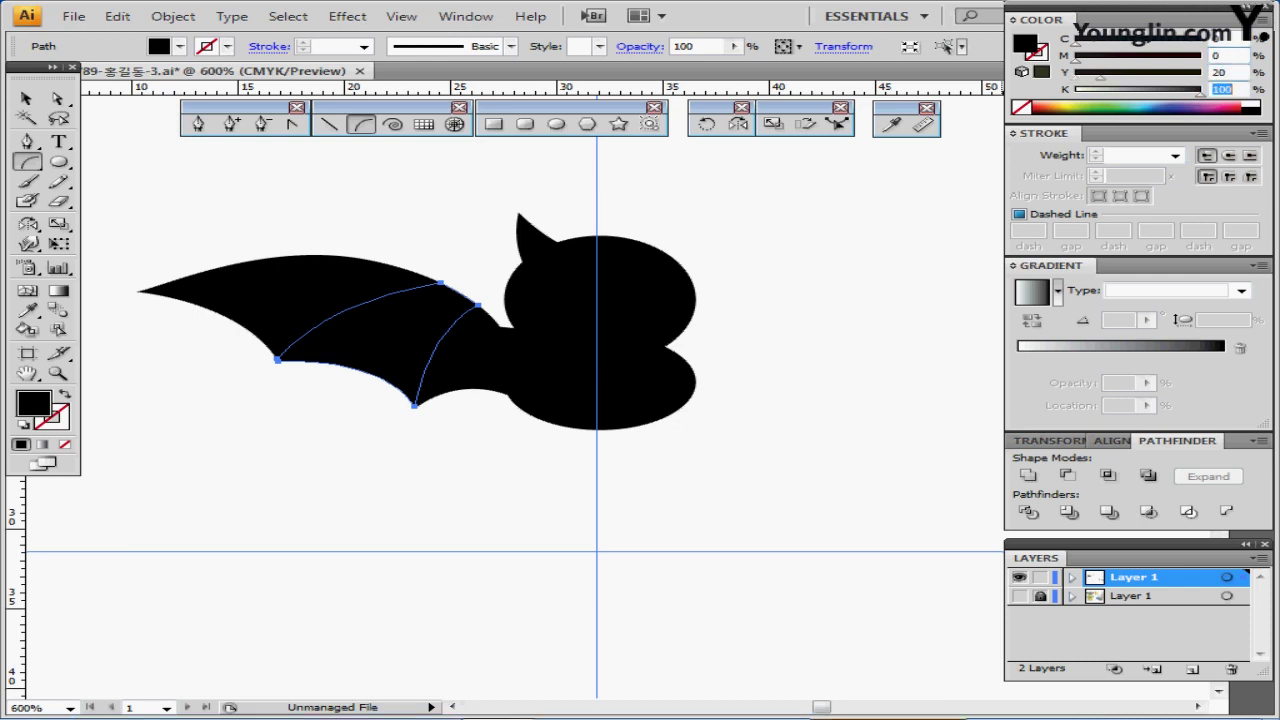
type("50")
key("Return")
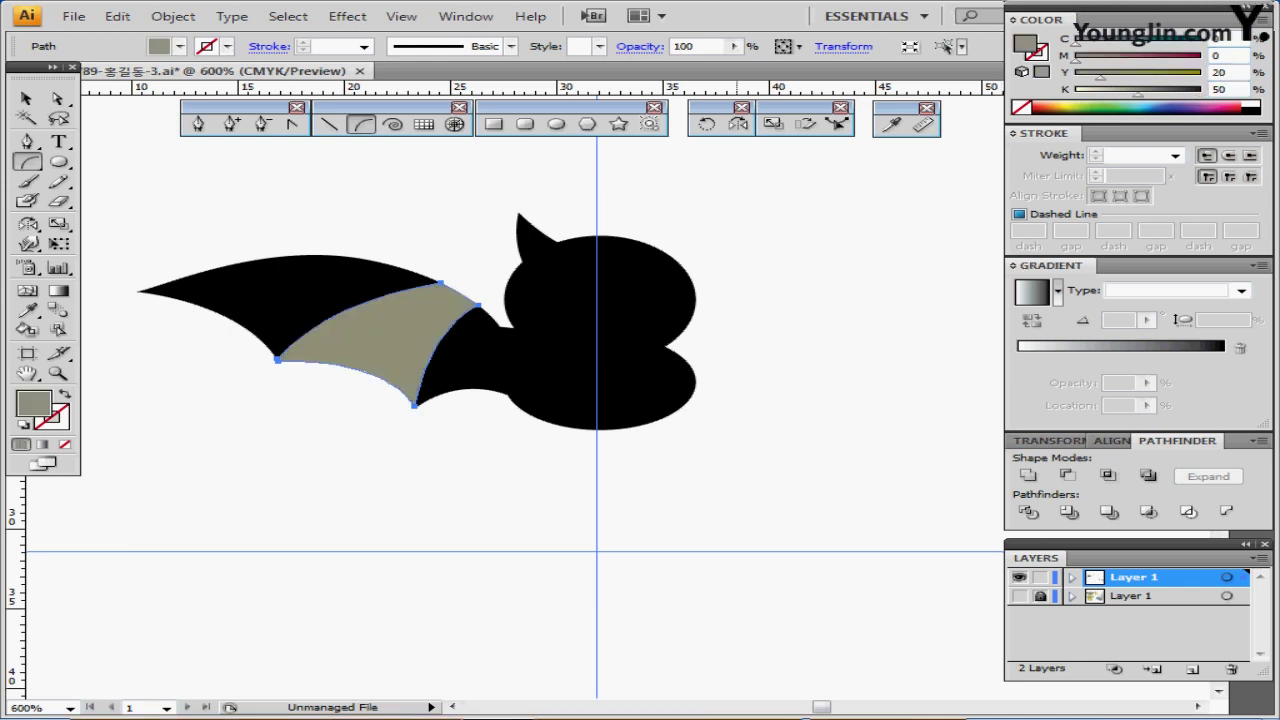
key("ctrl+shift+a")
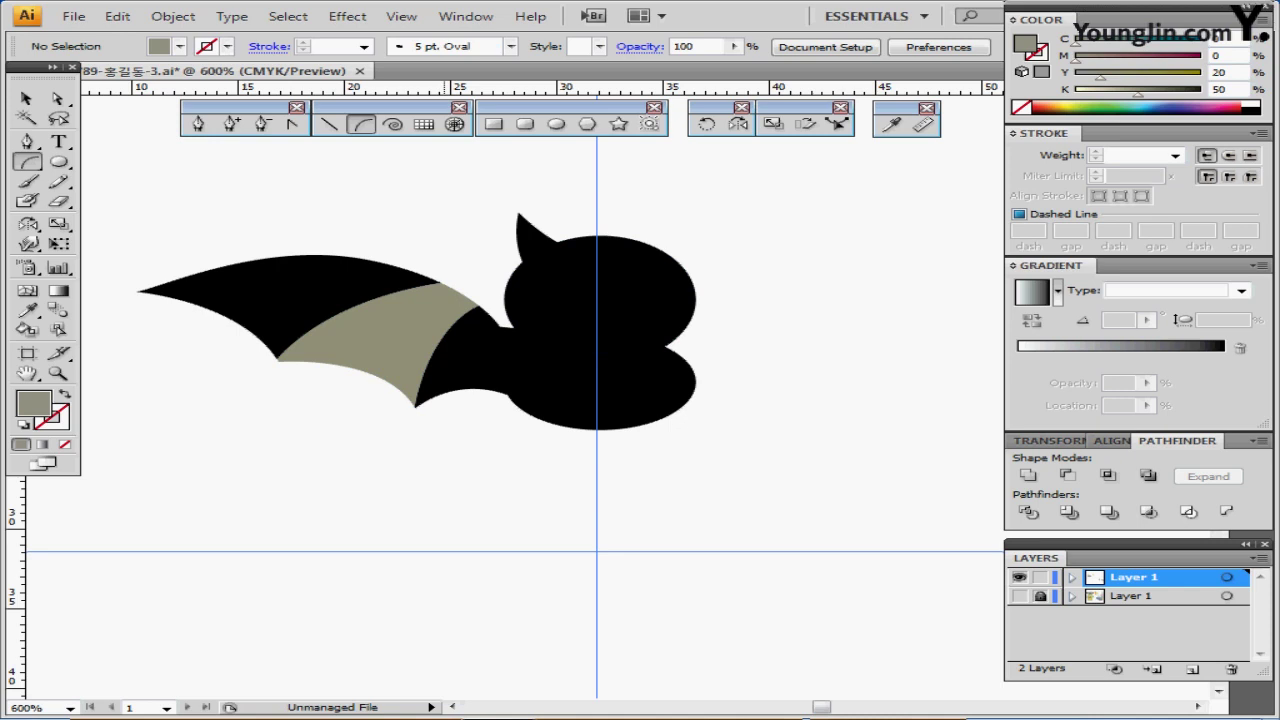
Draw a white, unstroked ellipse about 3.15 mm wide and 3.06 mm high on the left half of the bat's head
left_click(557, 124)
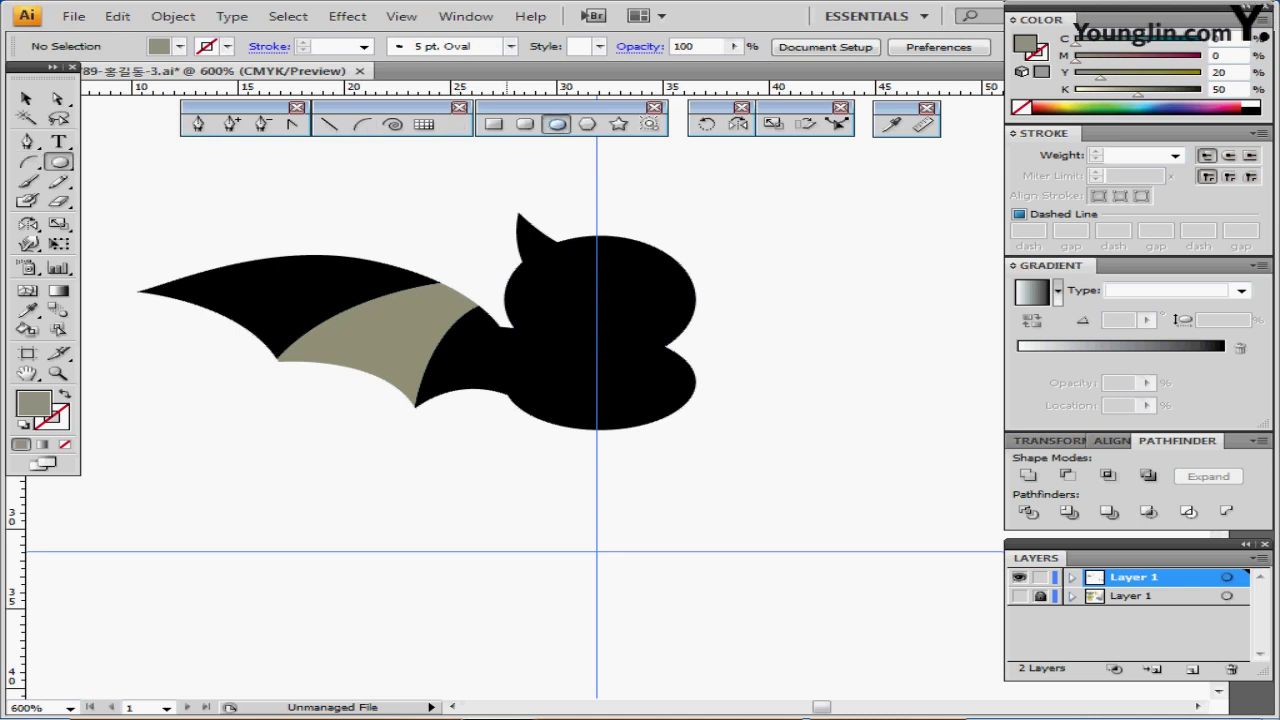
left_click(604, 311, "ctrl")
left_click(634, 368, "ctrl")
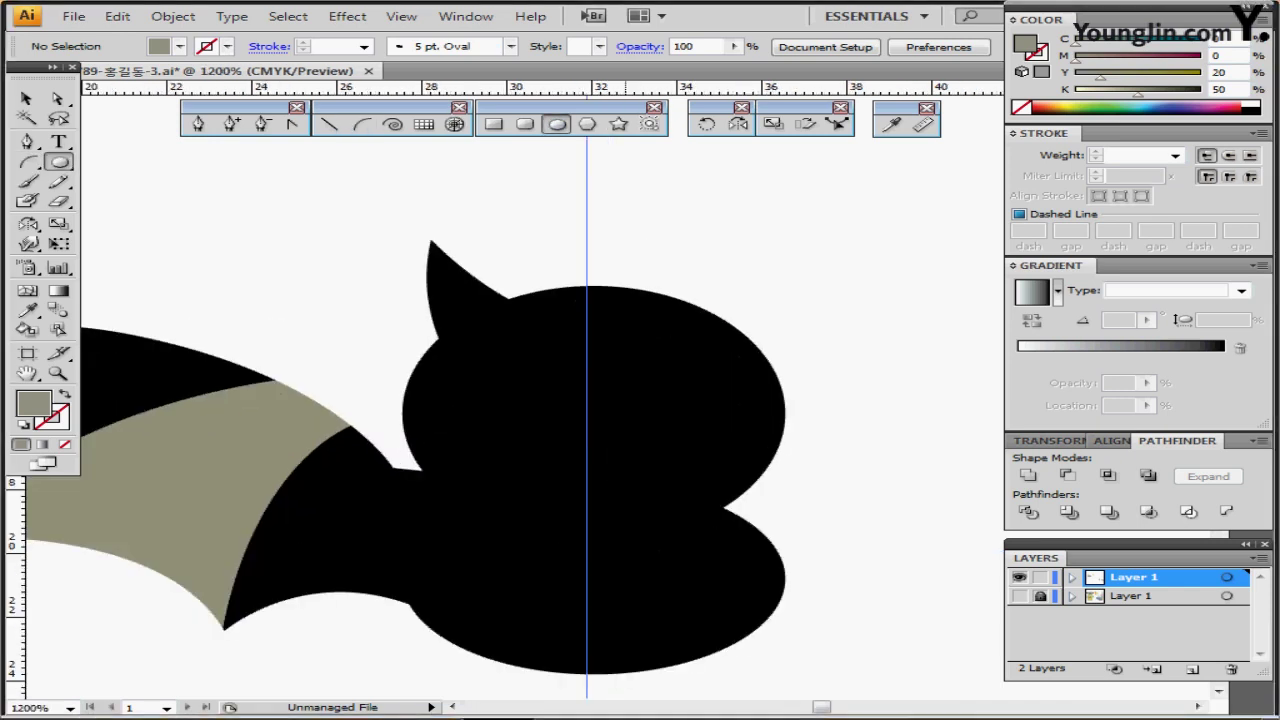
left_click_drag(618, 385, 648, 293)
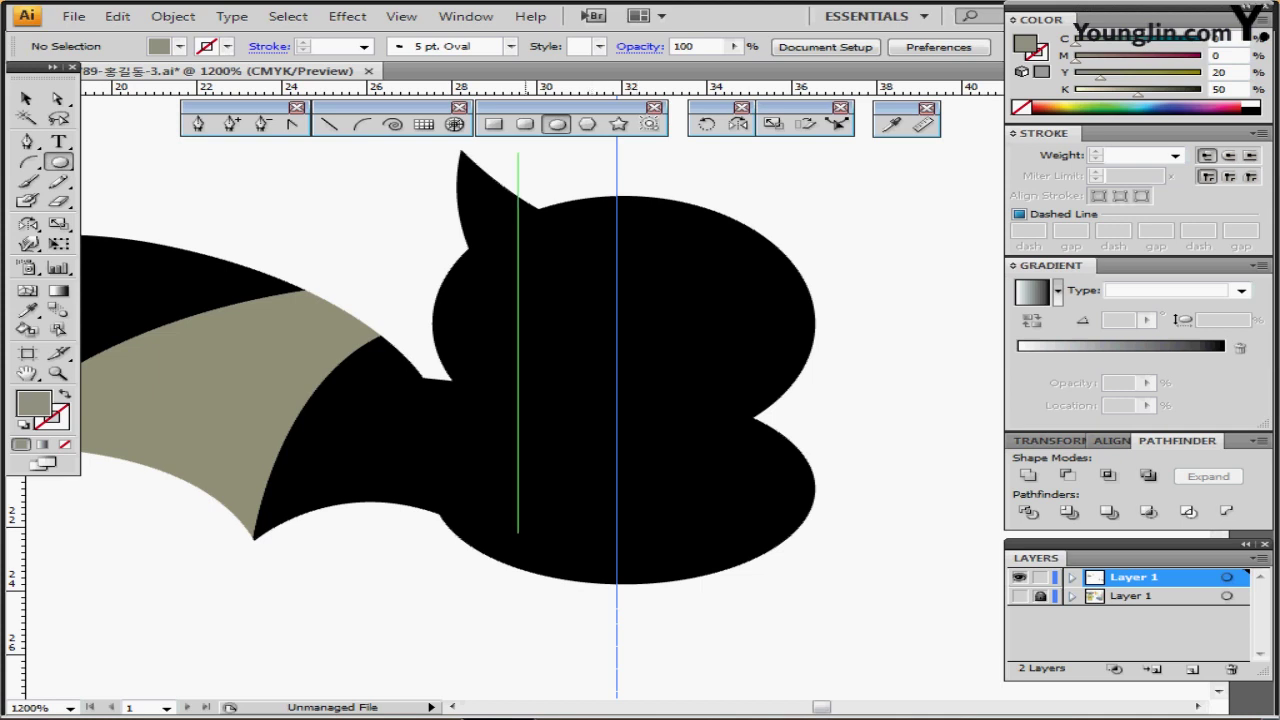
key("d")
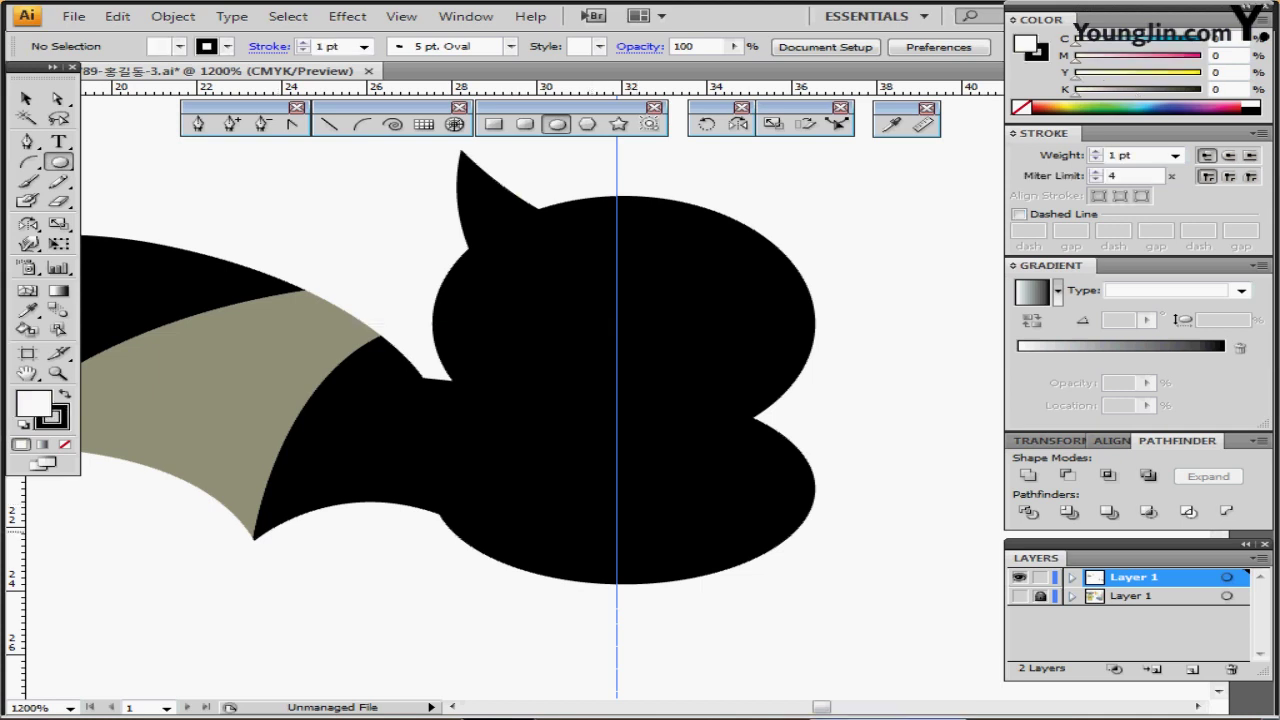
left_click(65, 444)
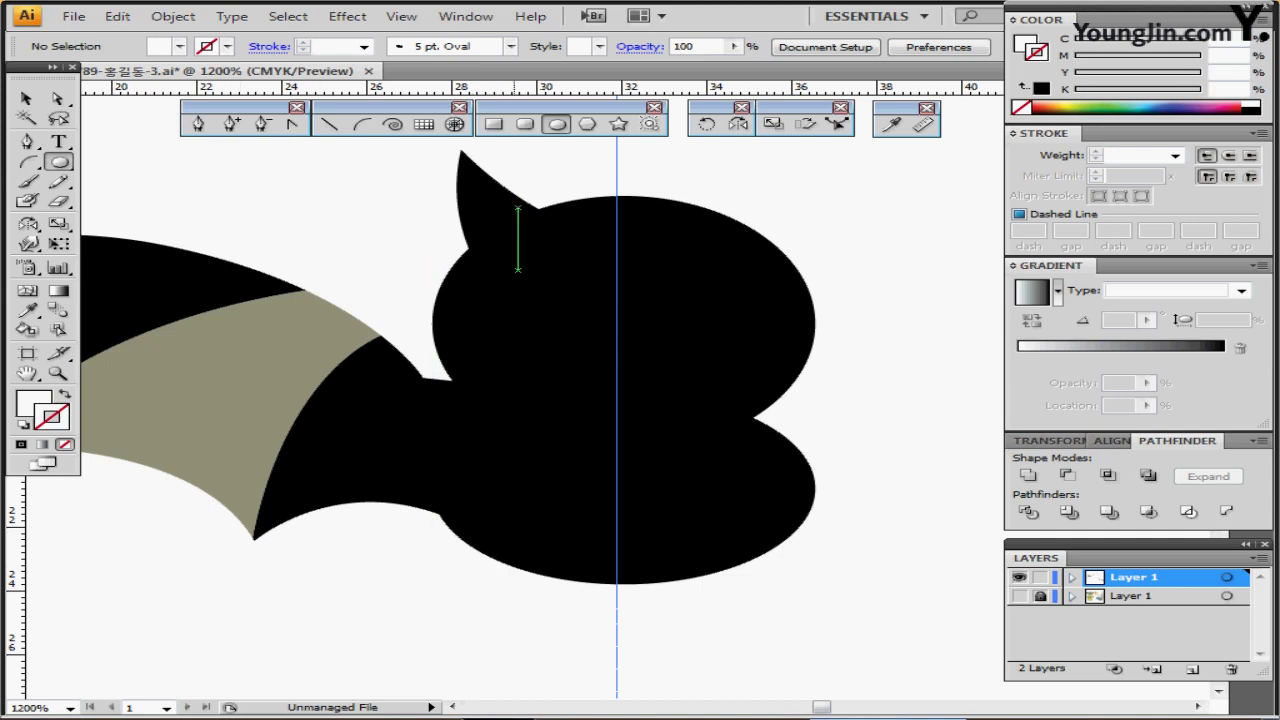
left_click_drag(501, 265, 618, 354)
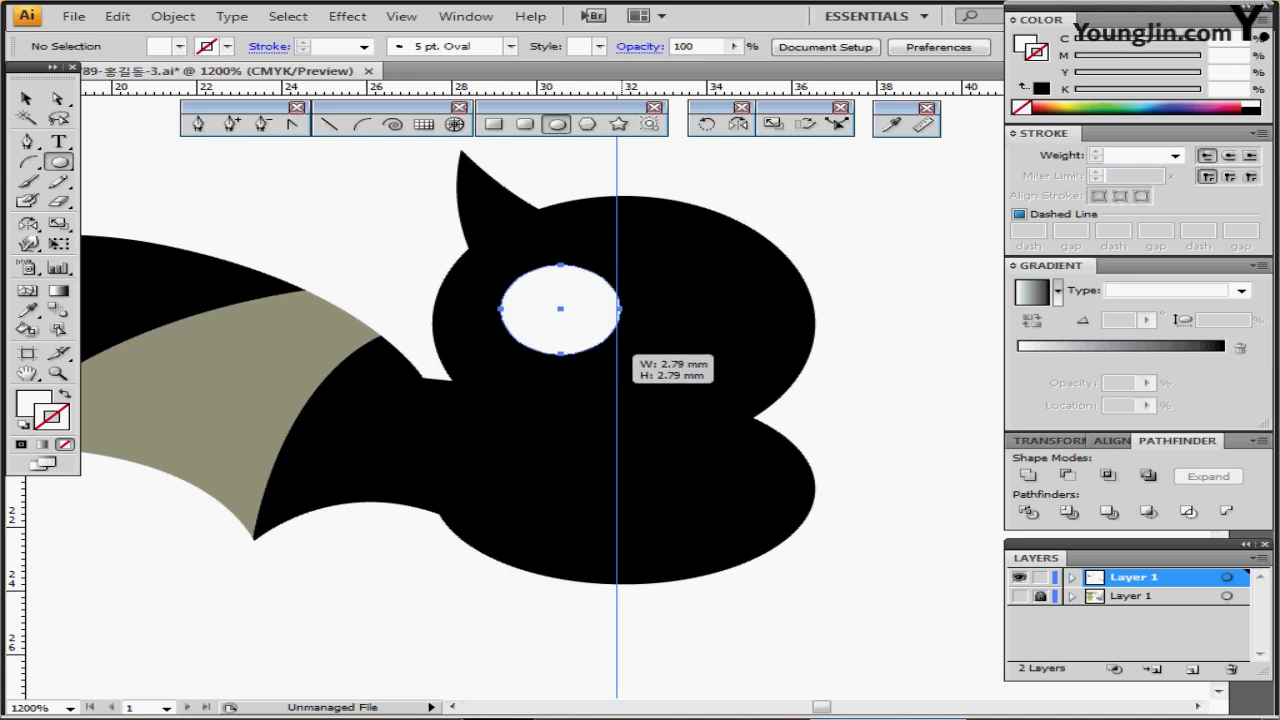
left_click_drag(565, 321, 612, 356)
Stretch the white eye ellipse slightly taller and nudge it slightly upward on the head
key("v")
left_click(623, 322, "shift")
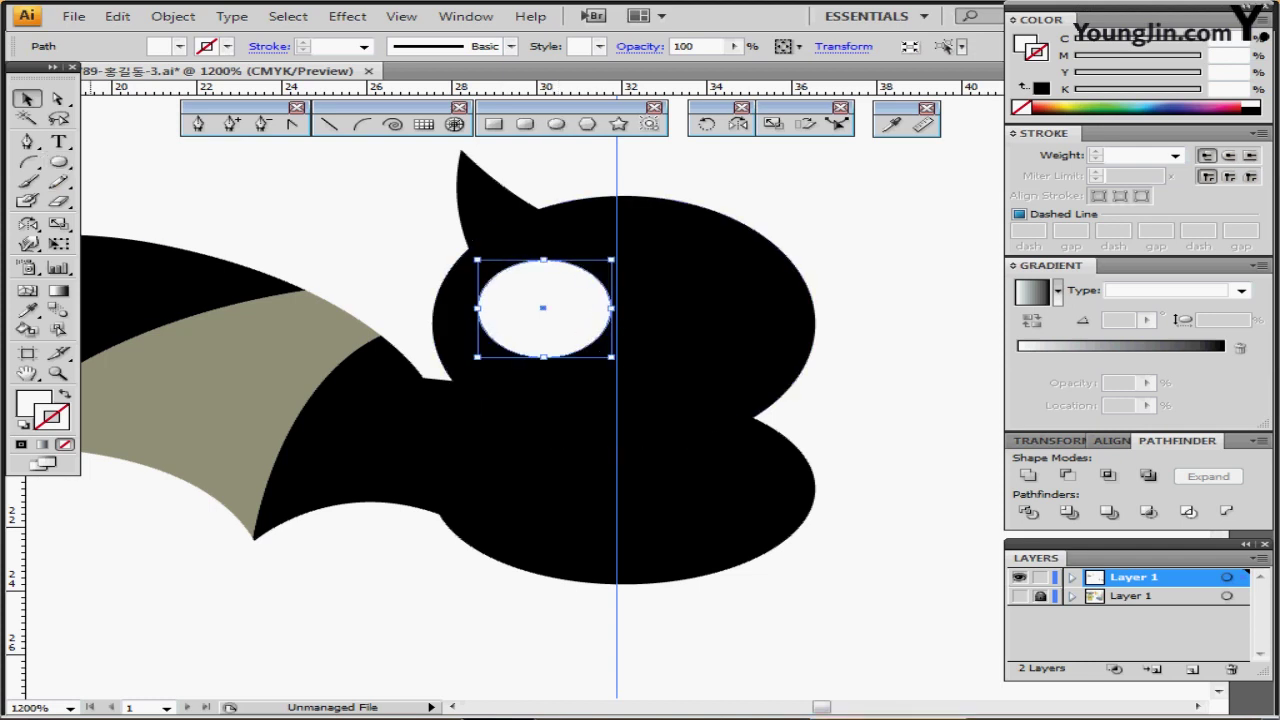
left_click(545, 357)
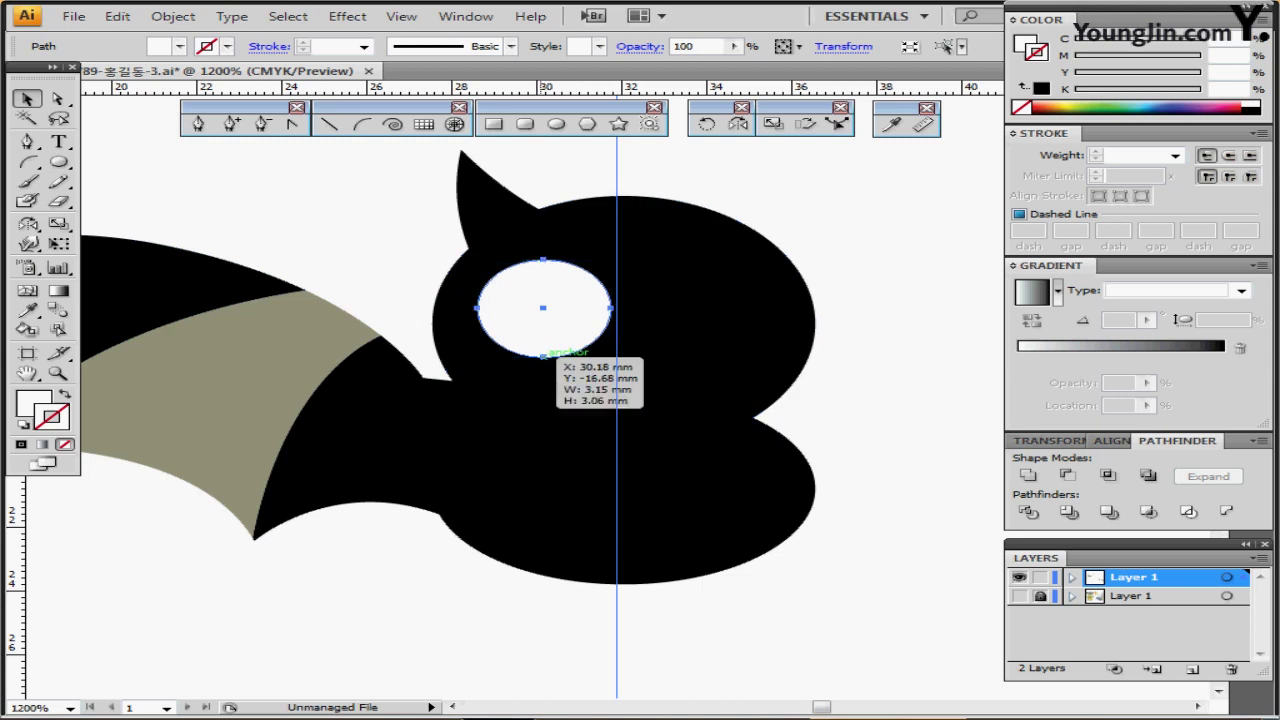
left_click_drag(478, 357, 478, 363)
left_click_drag(543, 311, 543, 307)
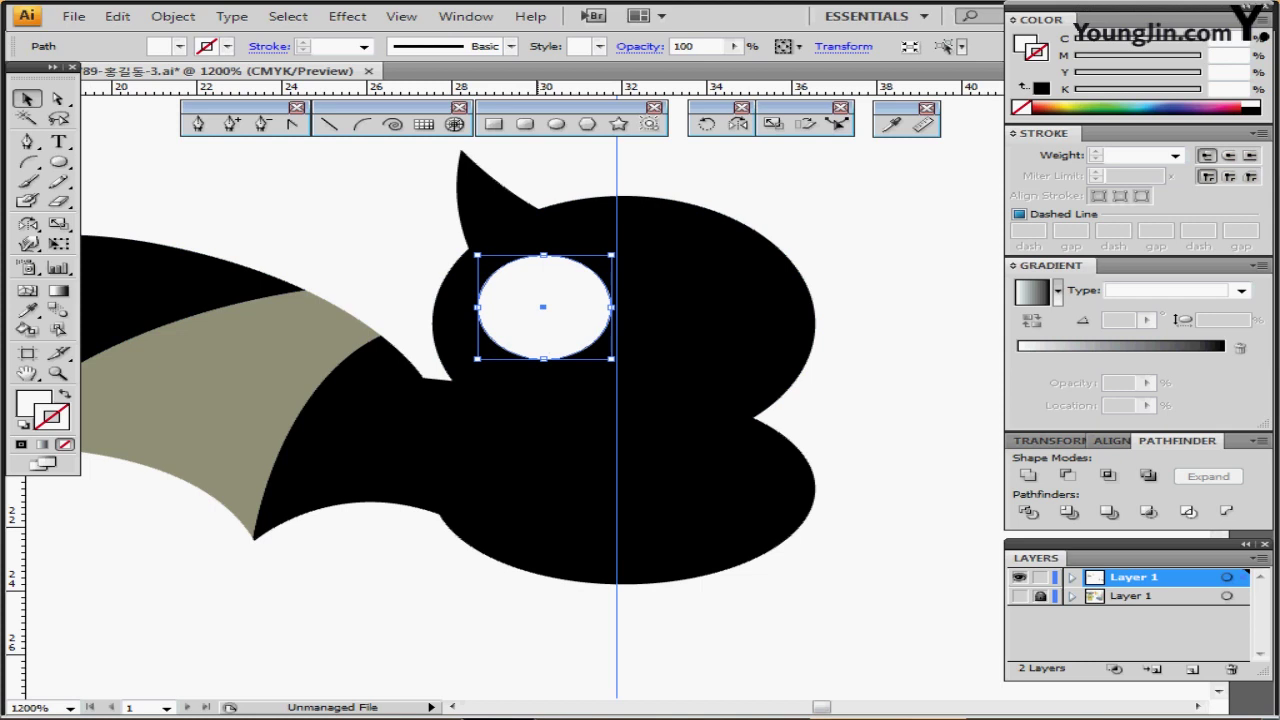
Draw a wide ellipse overlapping the top of the white eye and subtract it with Pathfinder Minus Front to form a slanted upper edge
left_click(556, 124)
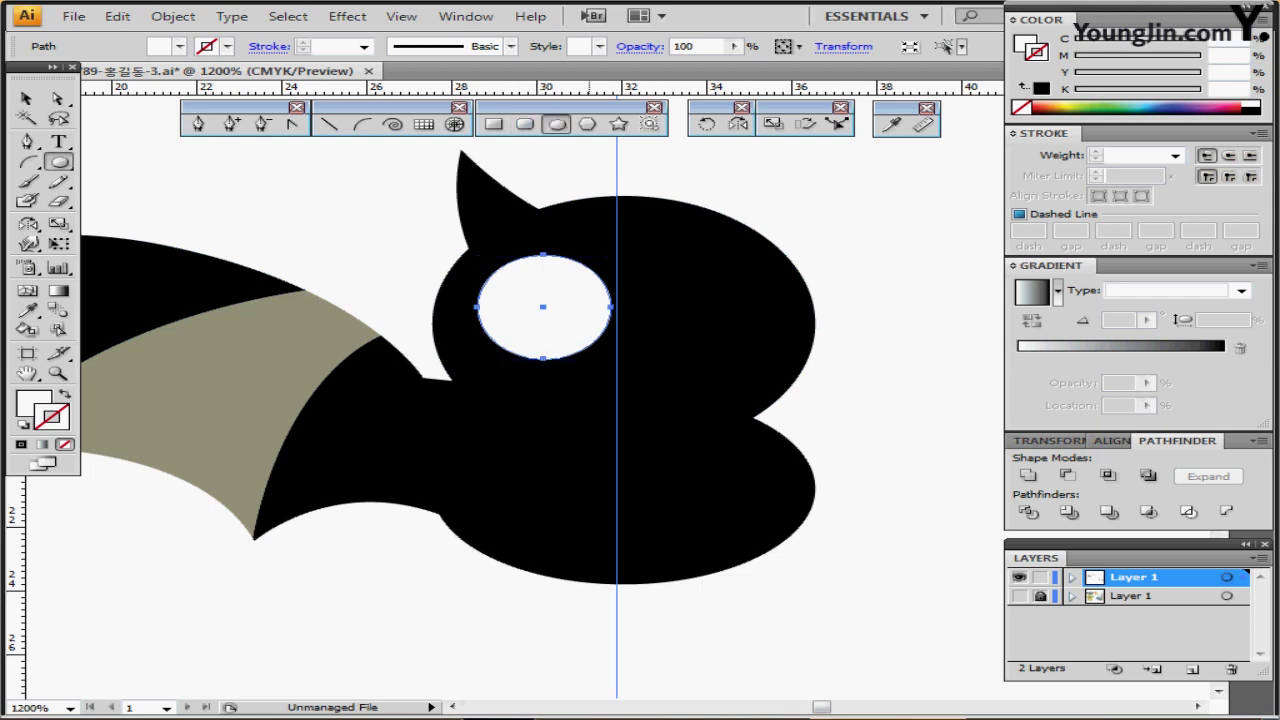
left_click_drag(617, 247, 758, 297)
left_click_drag(690, 258, 582, 243)
key("d")
left_click(560, 325, "ctrl+shift")
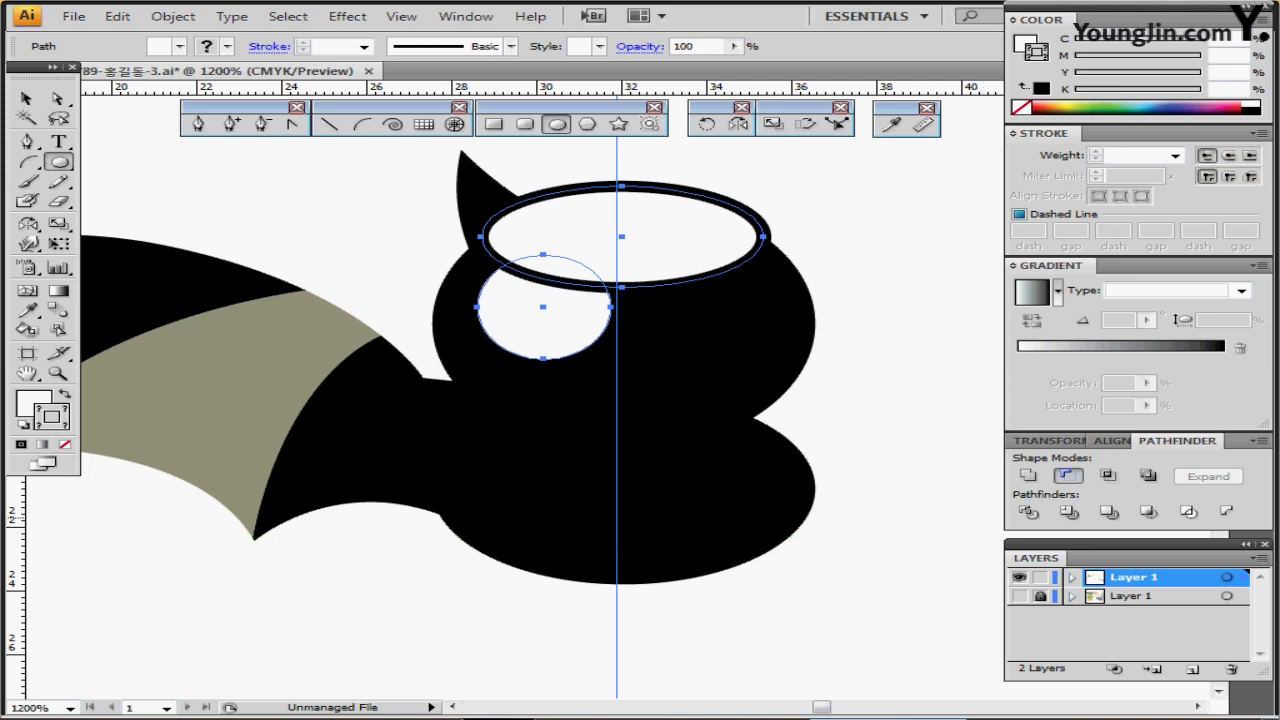
left_click(1067, 475)
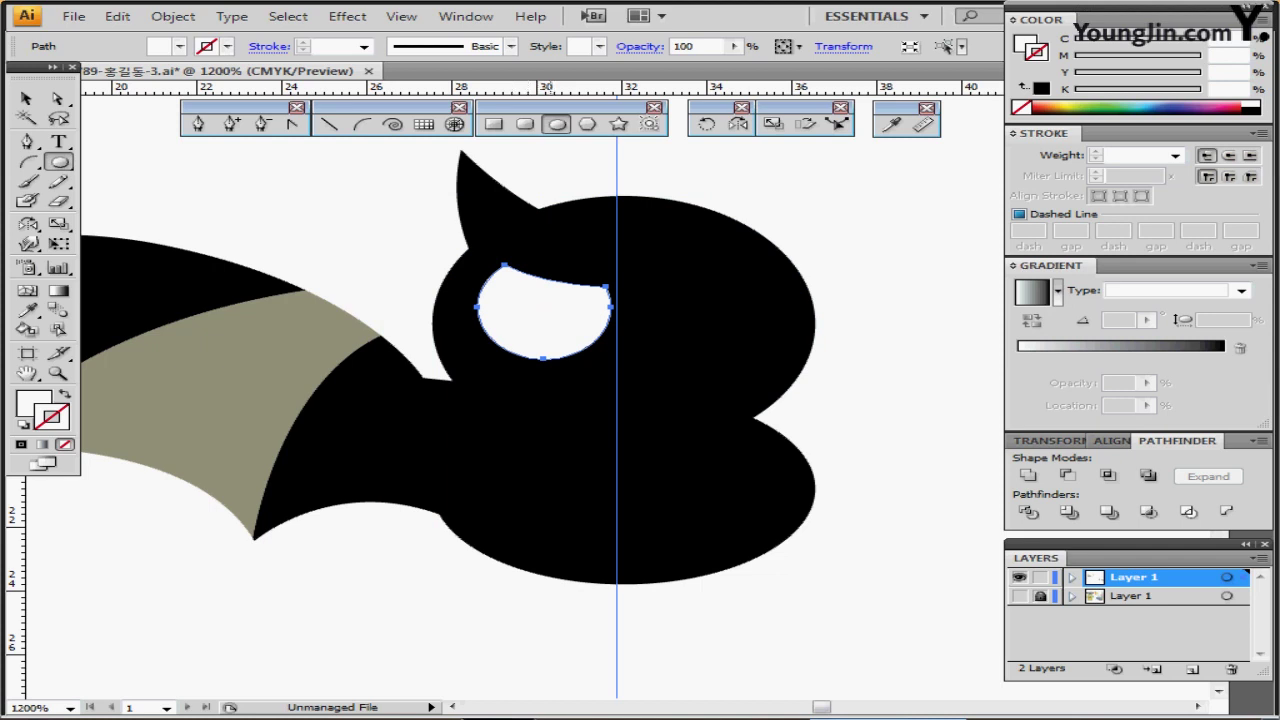
Draw a small black, unstroked ellipse inside the white eye as the pupil, nudge it slightly upward, and deselect it
left_click_drag(518, 299, 588, 353)
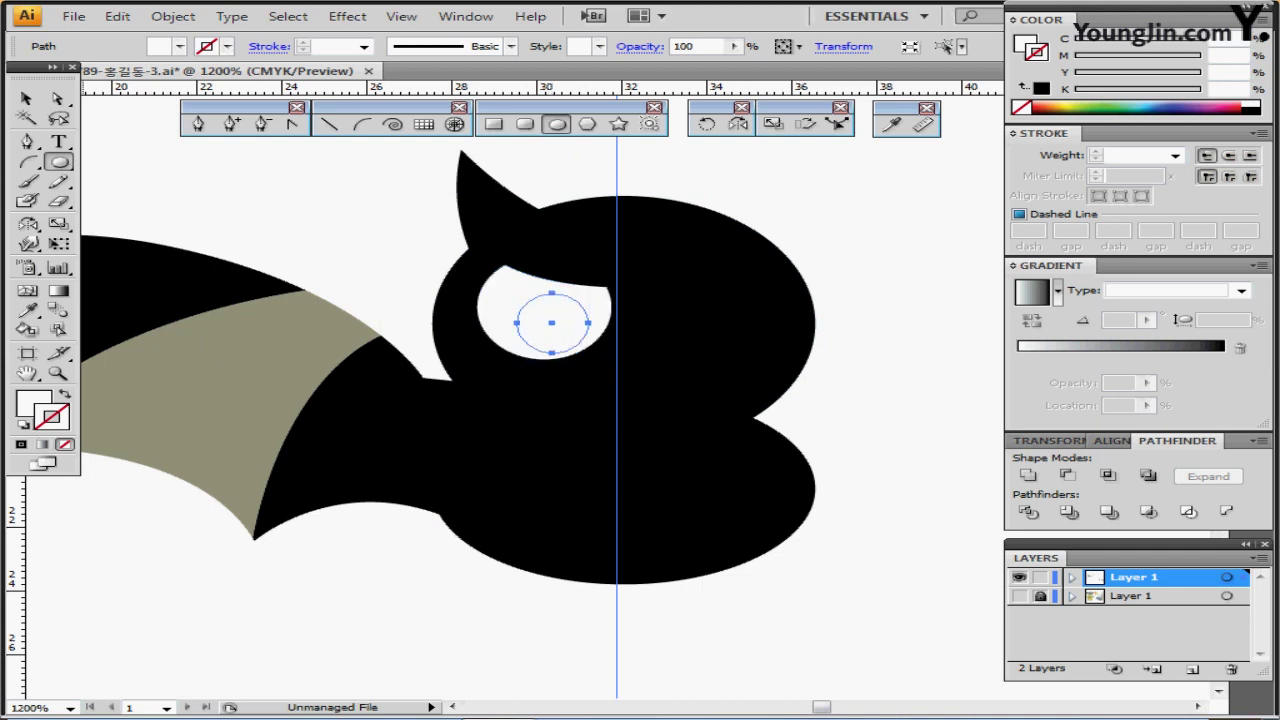
key("x")
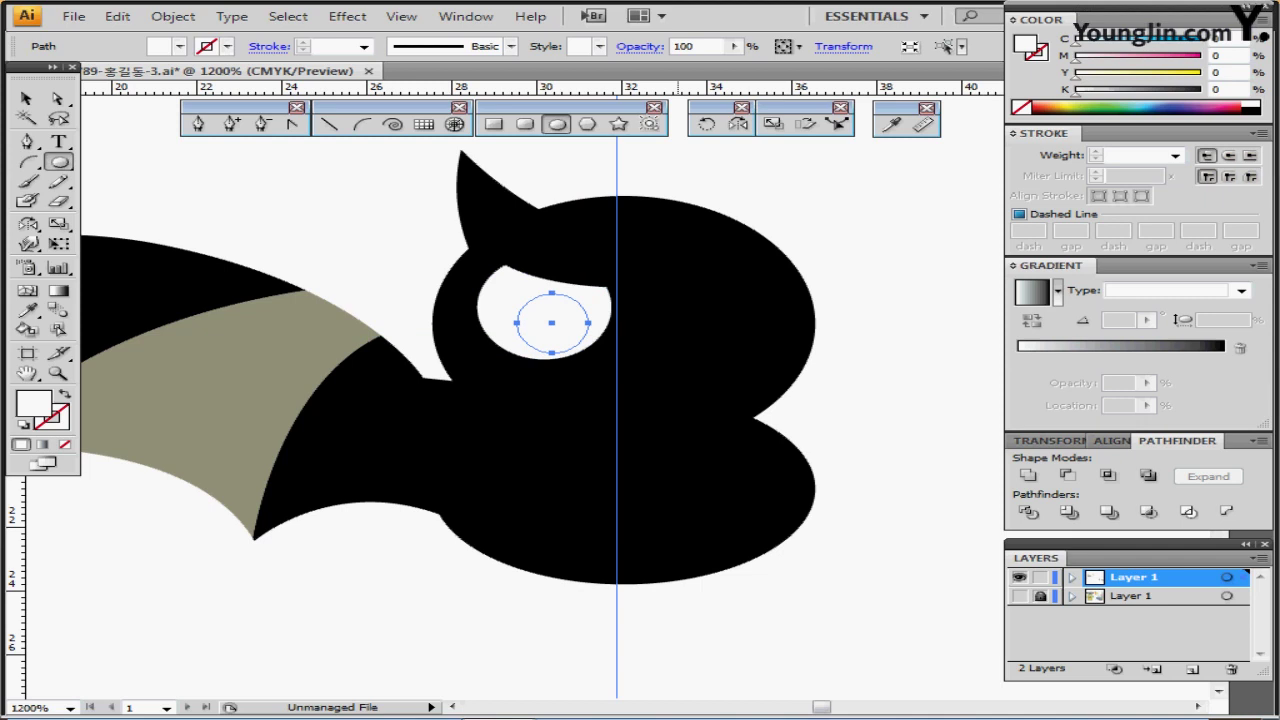
left_click(1251, 110)
left_click(864, 376, "ctrl")
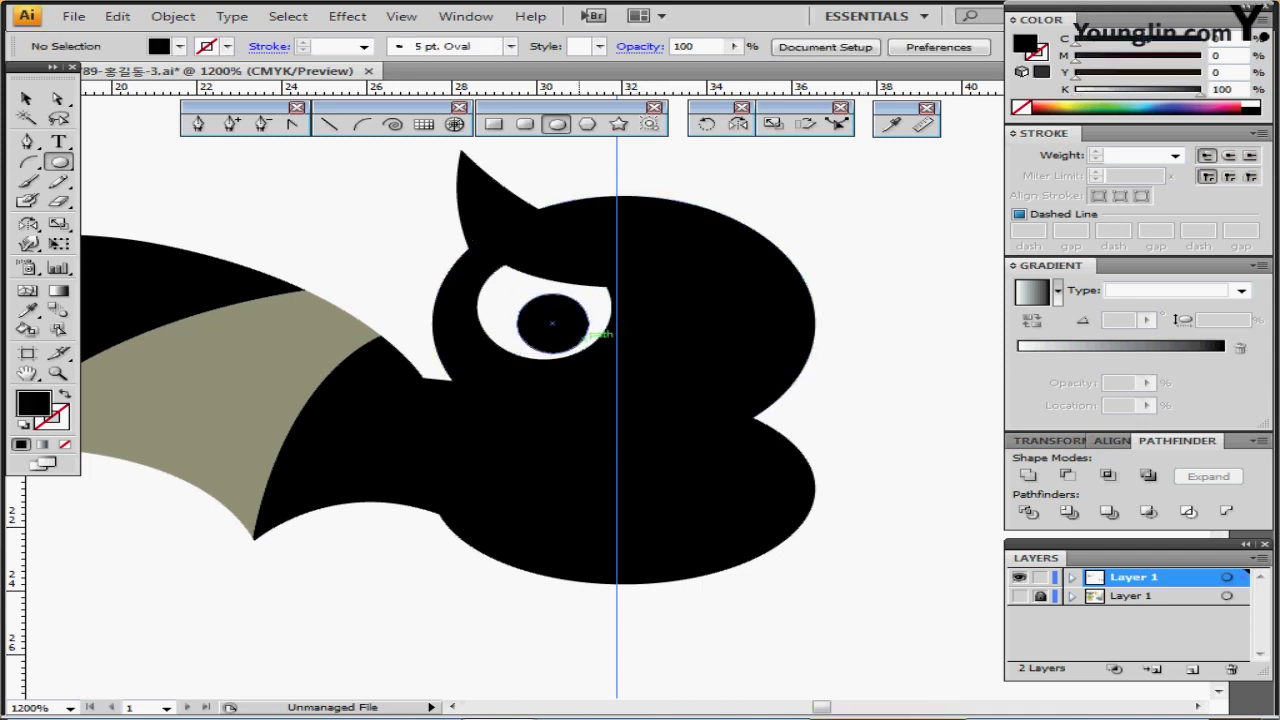
left_click_drag(565, 324, 601, 295)
key("ctrl+shift+a")
key("ctrl+minus")
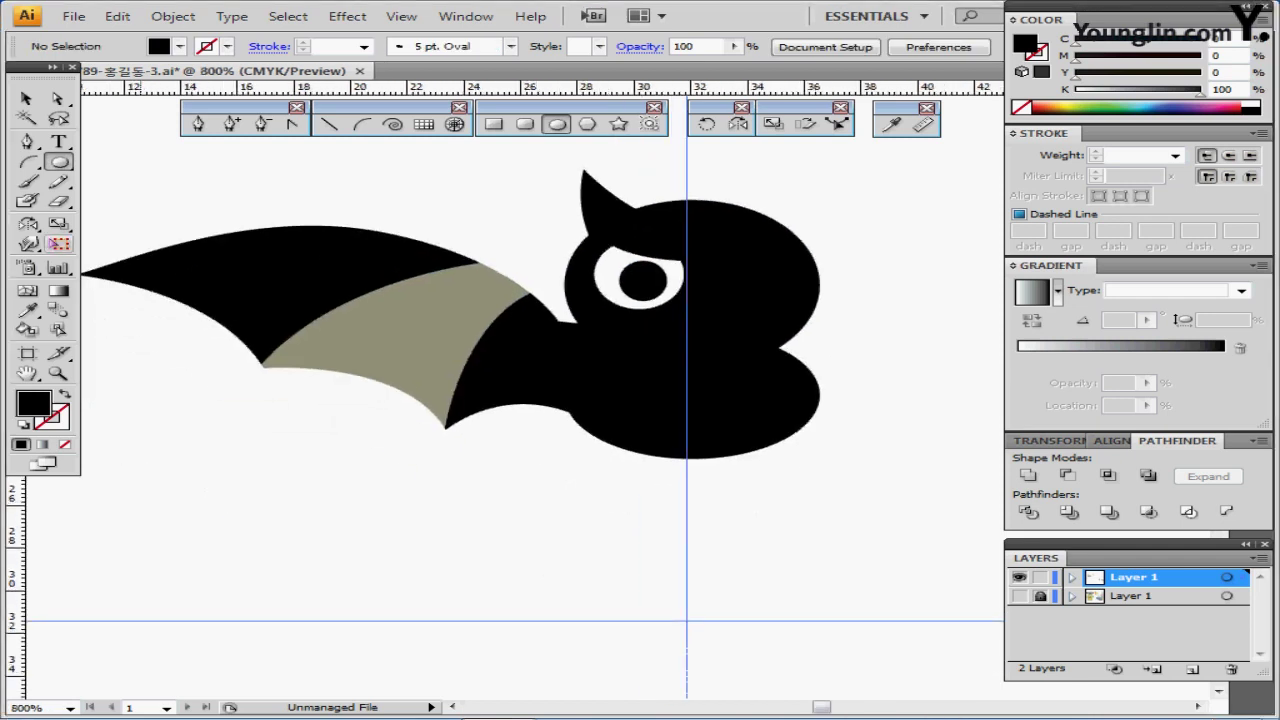
Try to reflect a copy of the left wing, ear and eye across the vertical guide, and undo it
key("v")
left_click_drag(378, 172, 665, 473)
left_click_drag(854, 240, 757, 434)
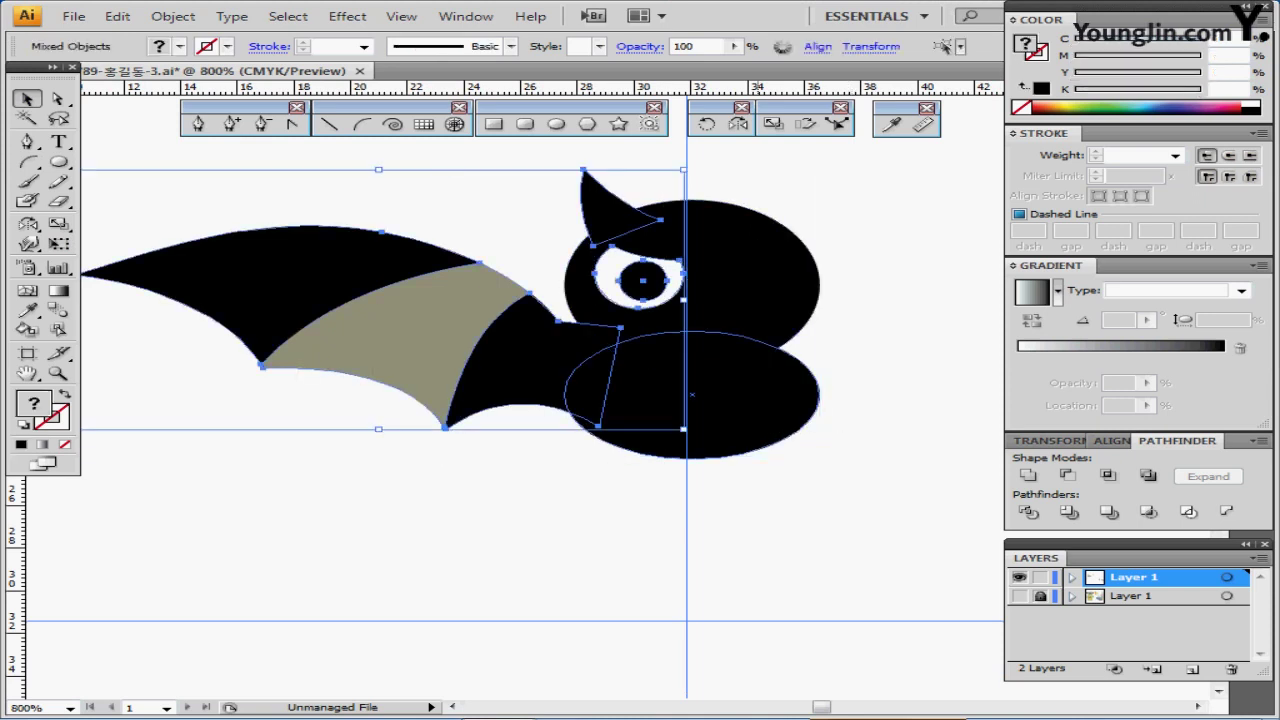
left_click(442, 476)
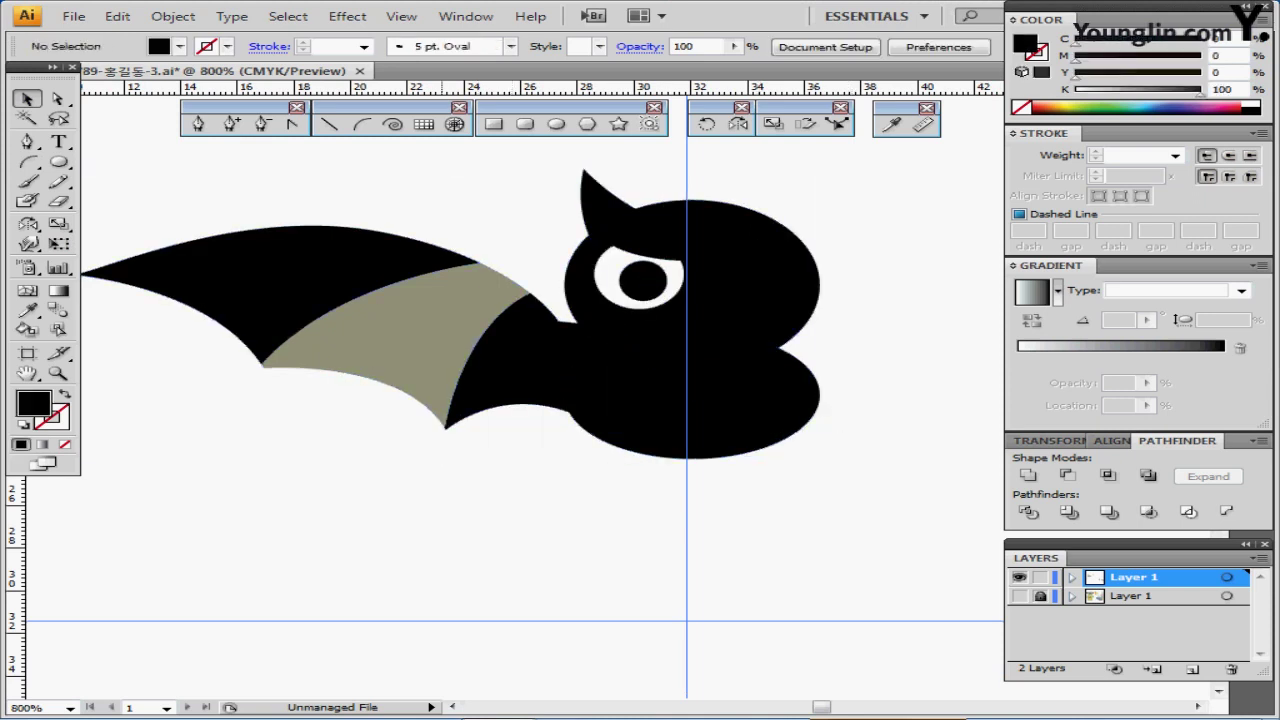
left_click_drag(420, 158, 648, 456)
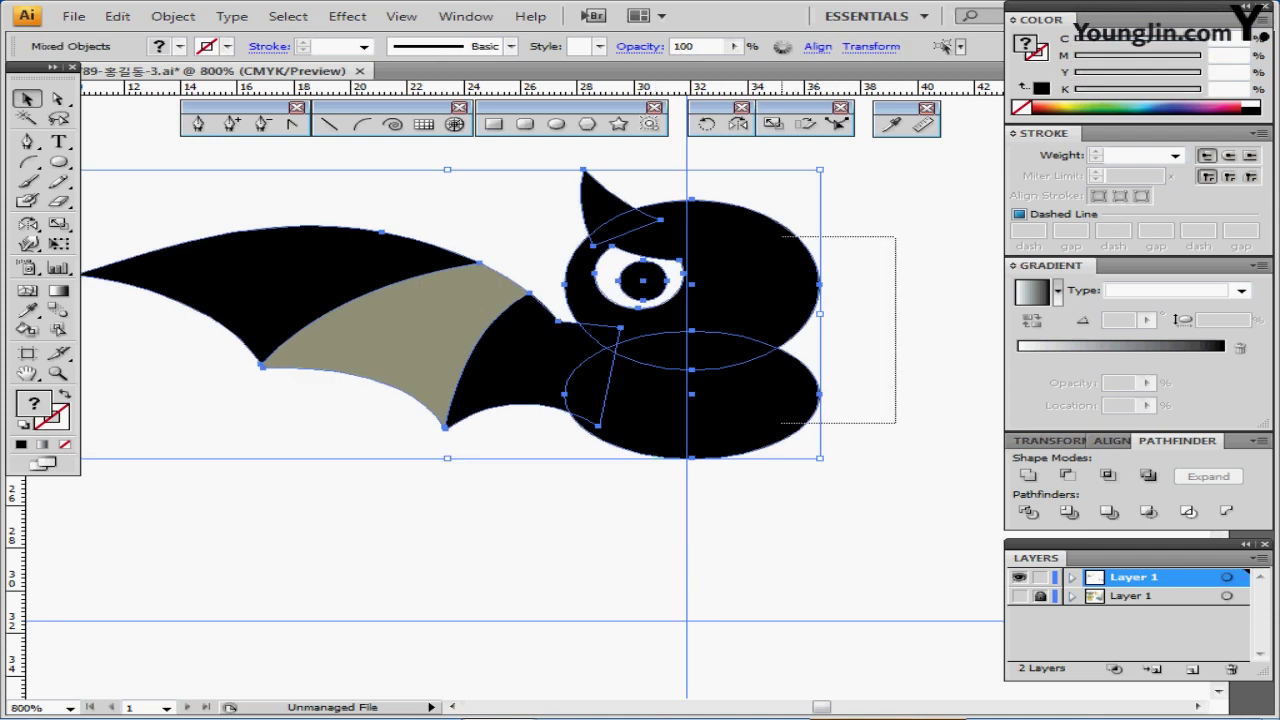
left_click(785, 433, "shift")
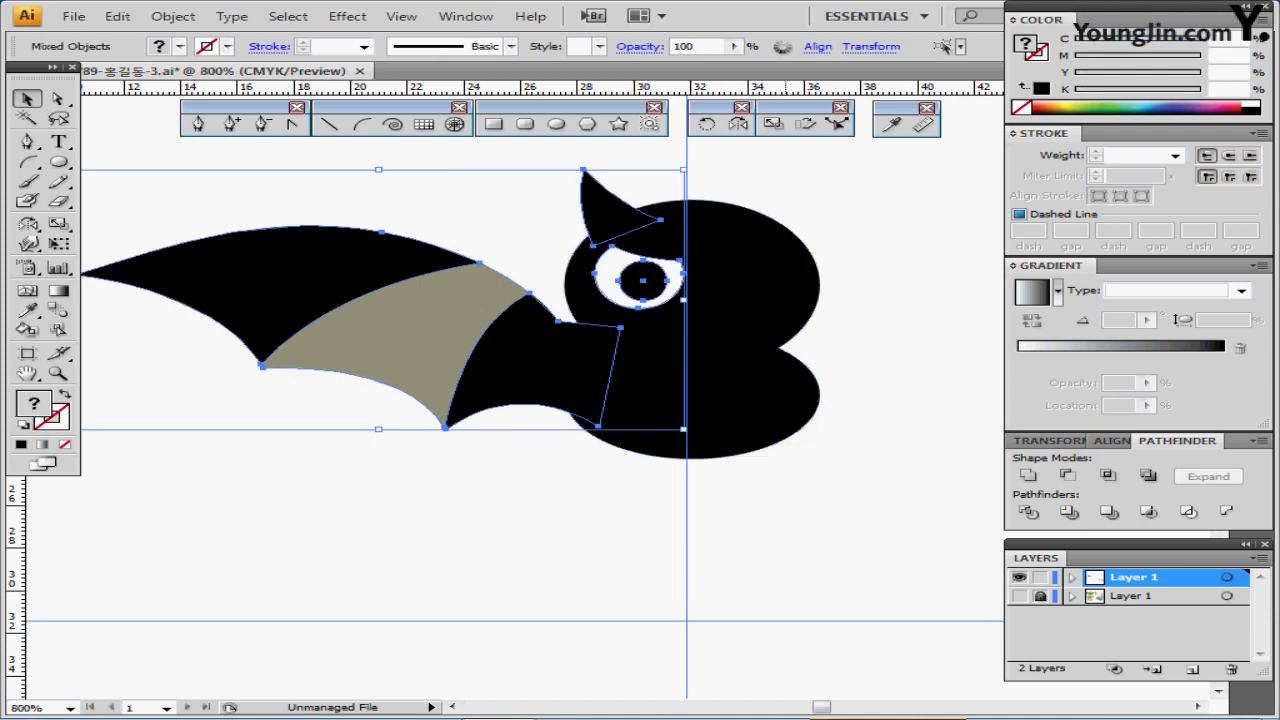
left_click_drag(721, 425, 713, 425)
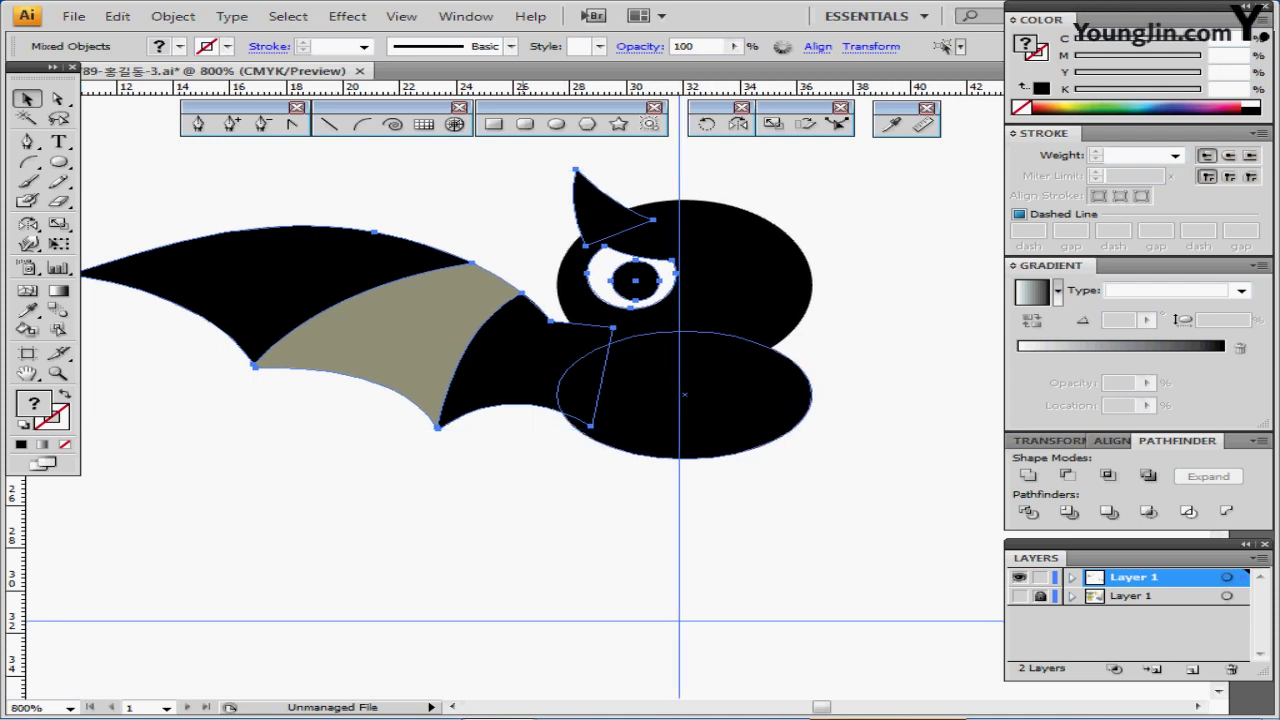
key("ctrl+minus")
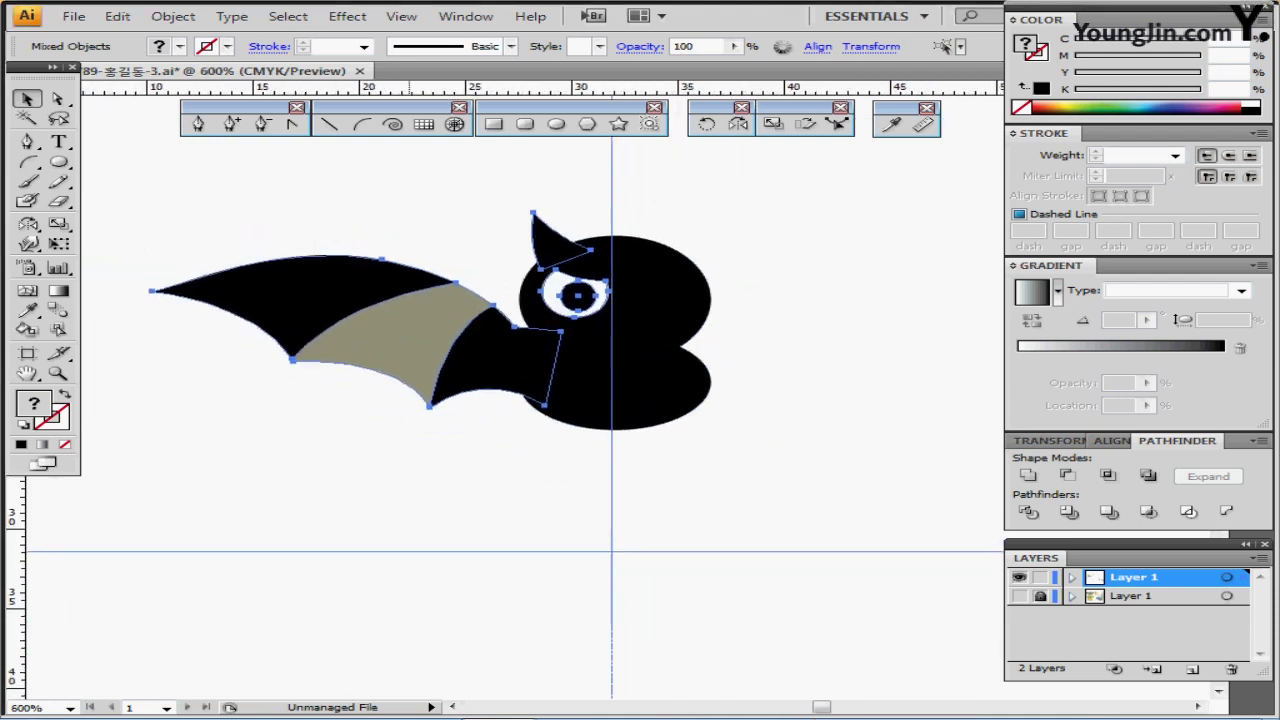
key("o")
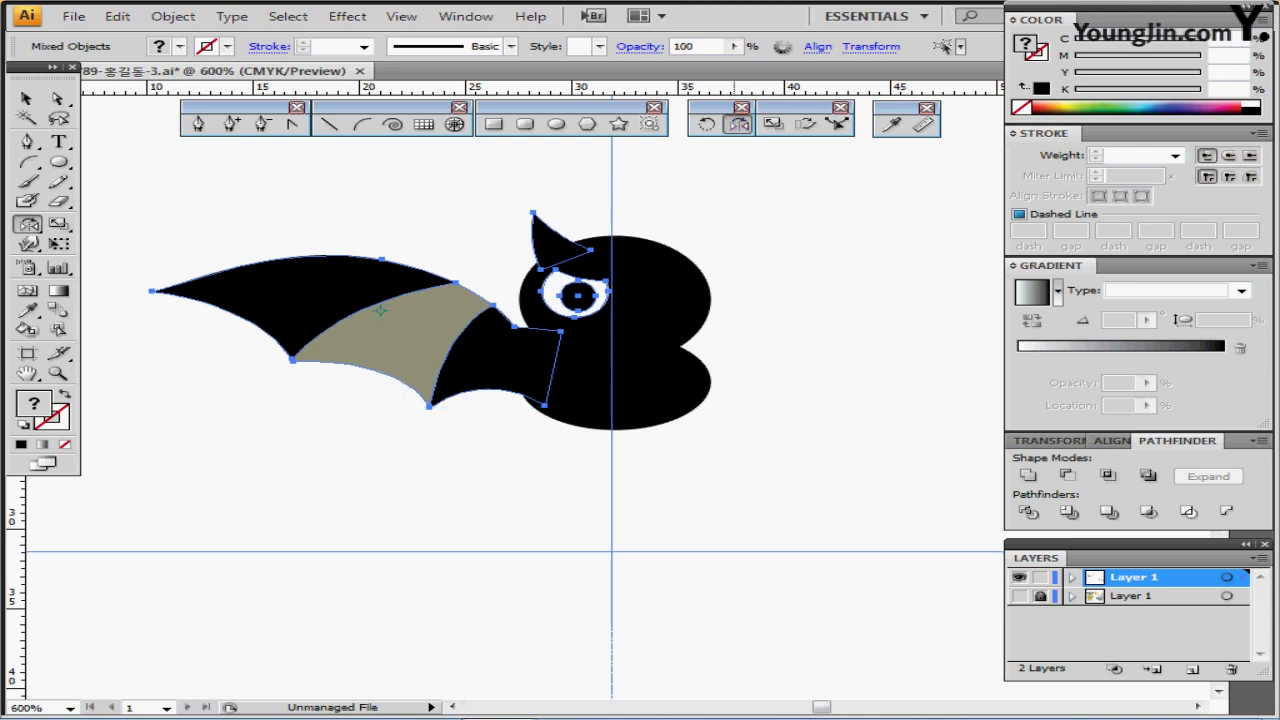
scroll(540, 390, "right", 3)
scroll(540, 390, "up", 1)
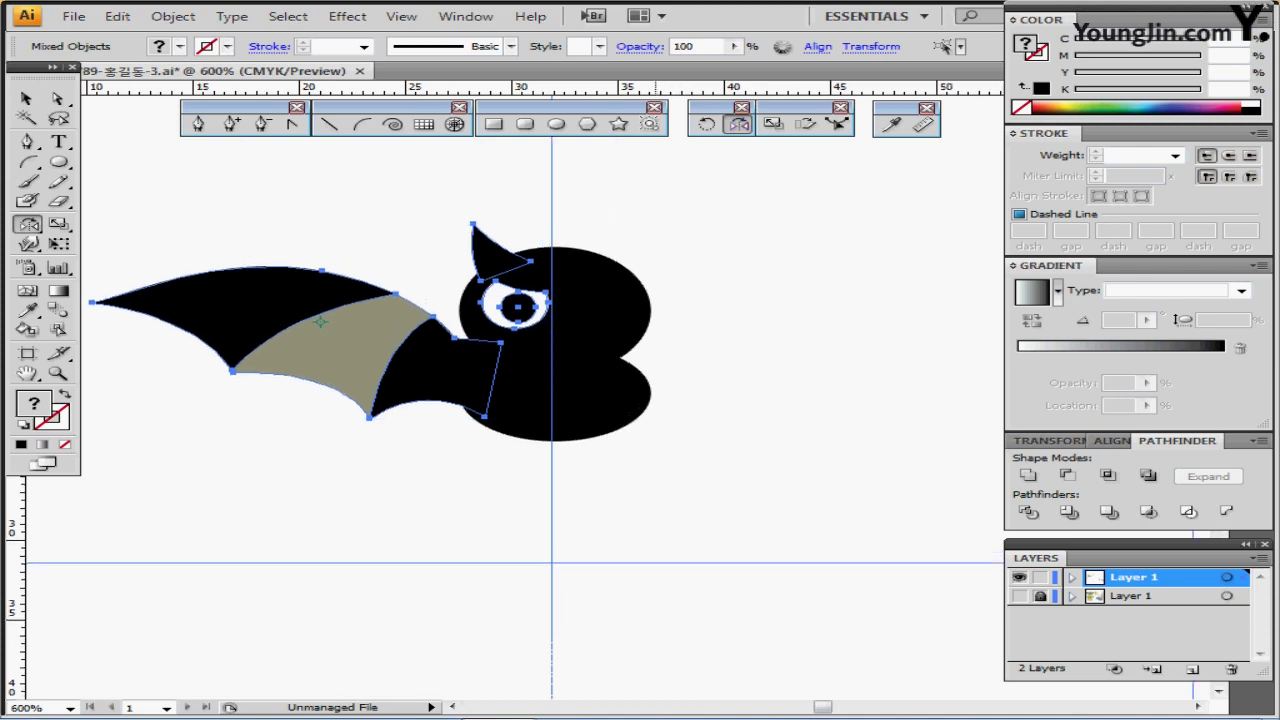
mouse_move(656, 380)
left_mouse_down()
mouse_move(651, 361)
mouse_move(641, 384)
left_mouse_up()
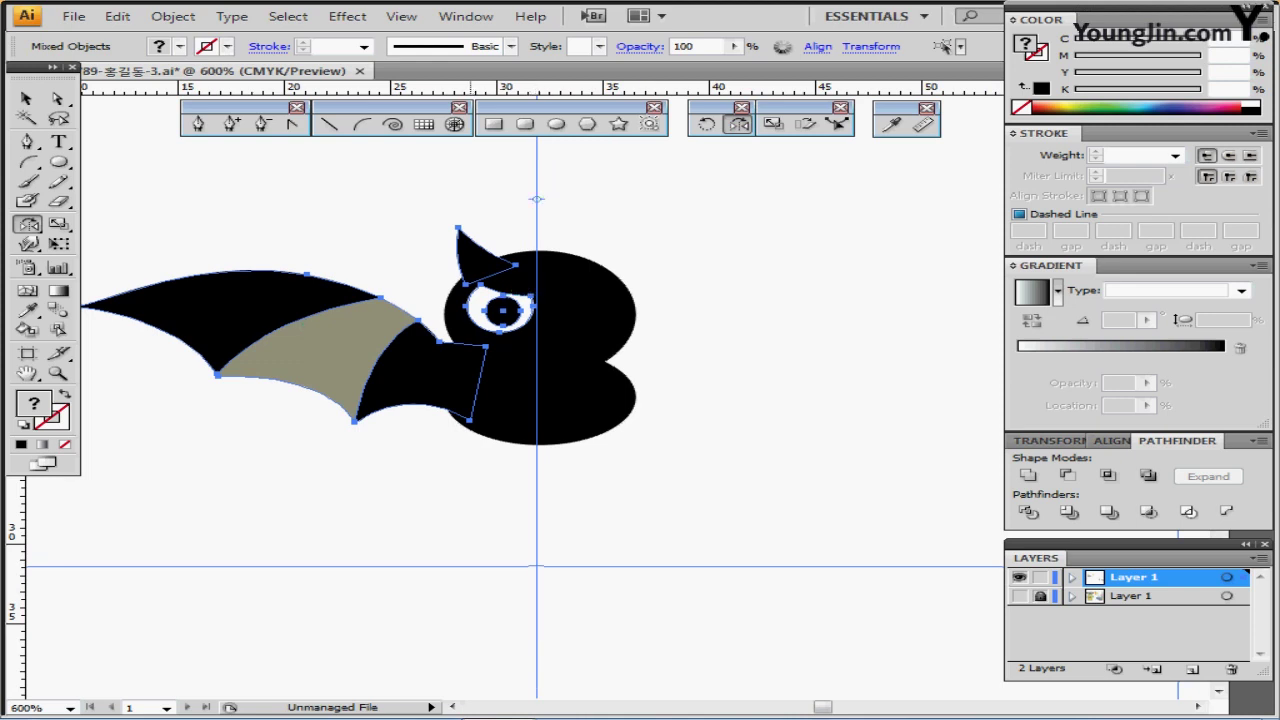
left_click_drag(446, 252, 710, 279)
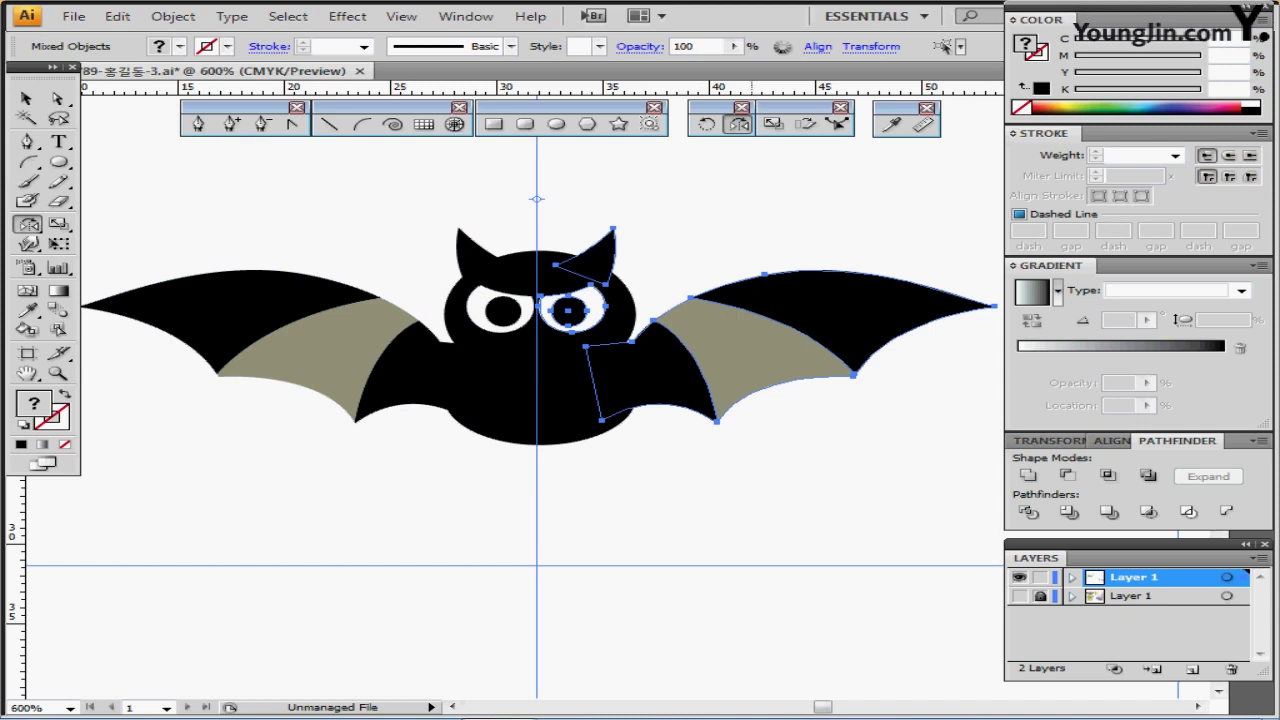
key("ctrl")
left_click(730, 504, "ctrl")
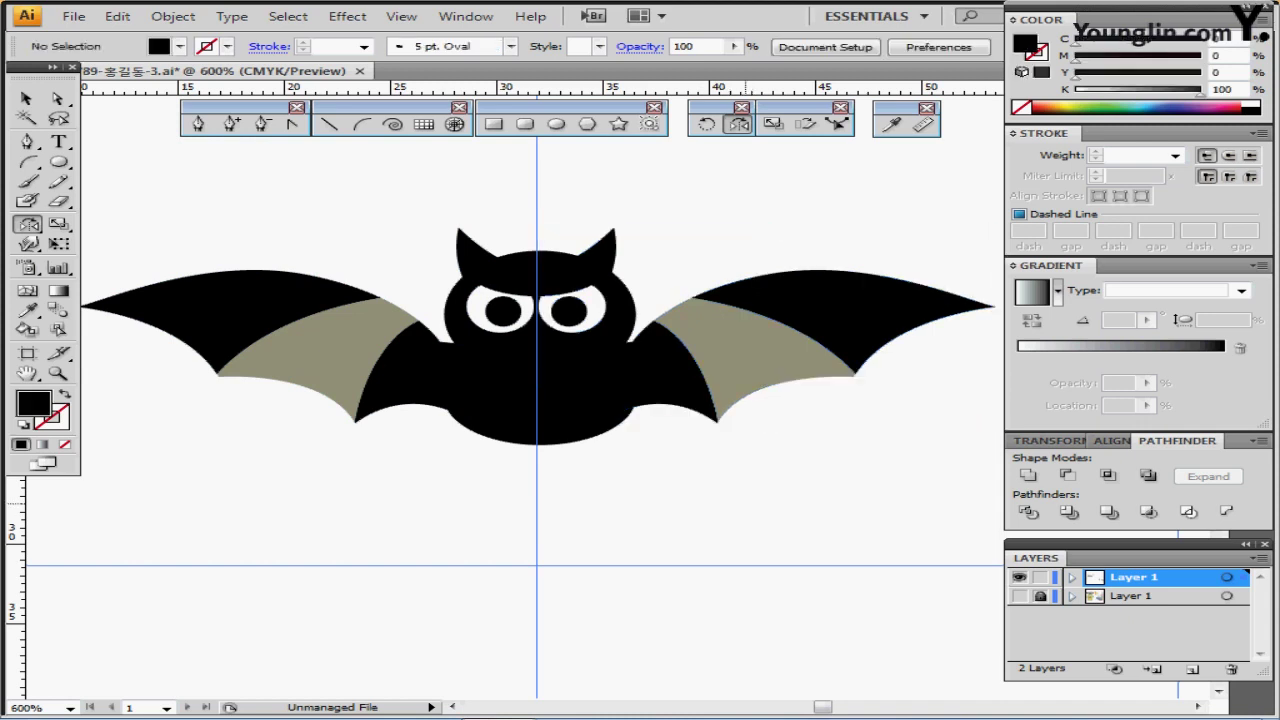
key("ctrl+minus")
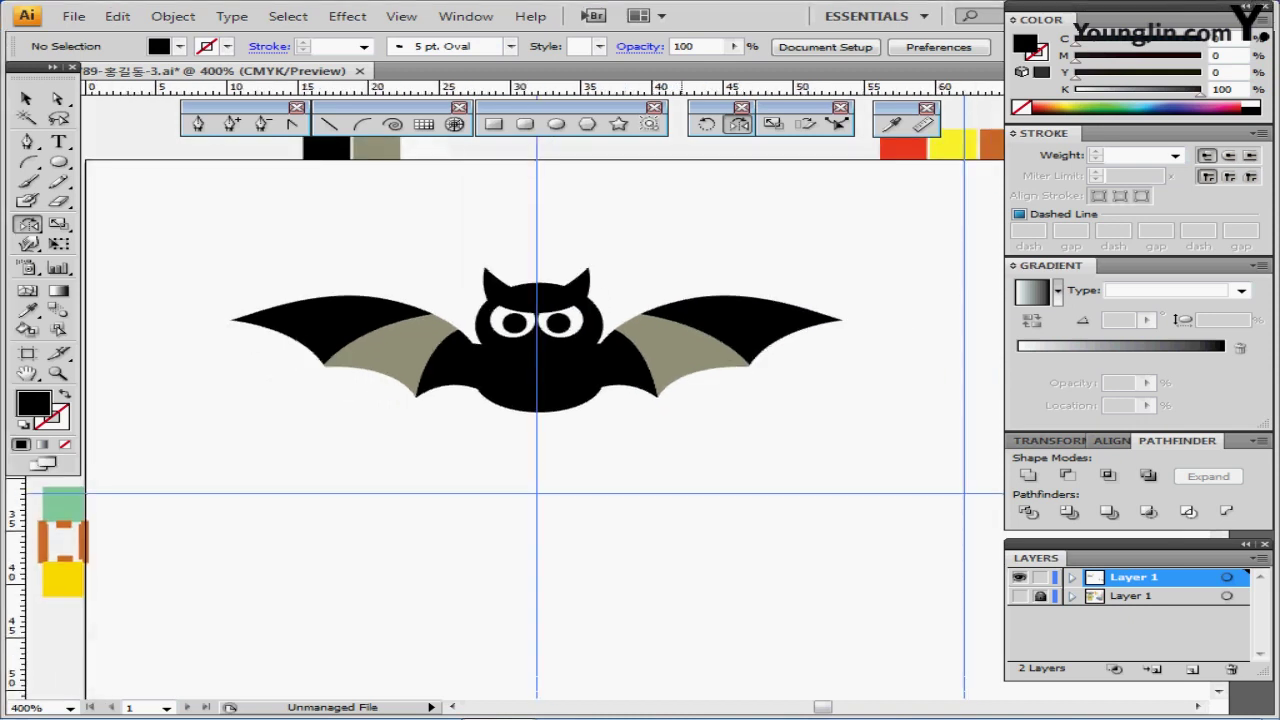
left_click_drag(687, 440, 672, 386)
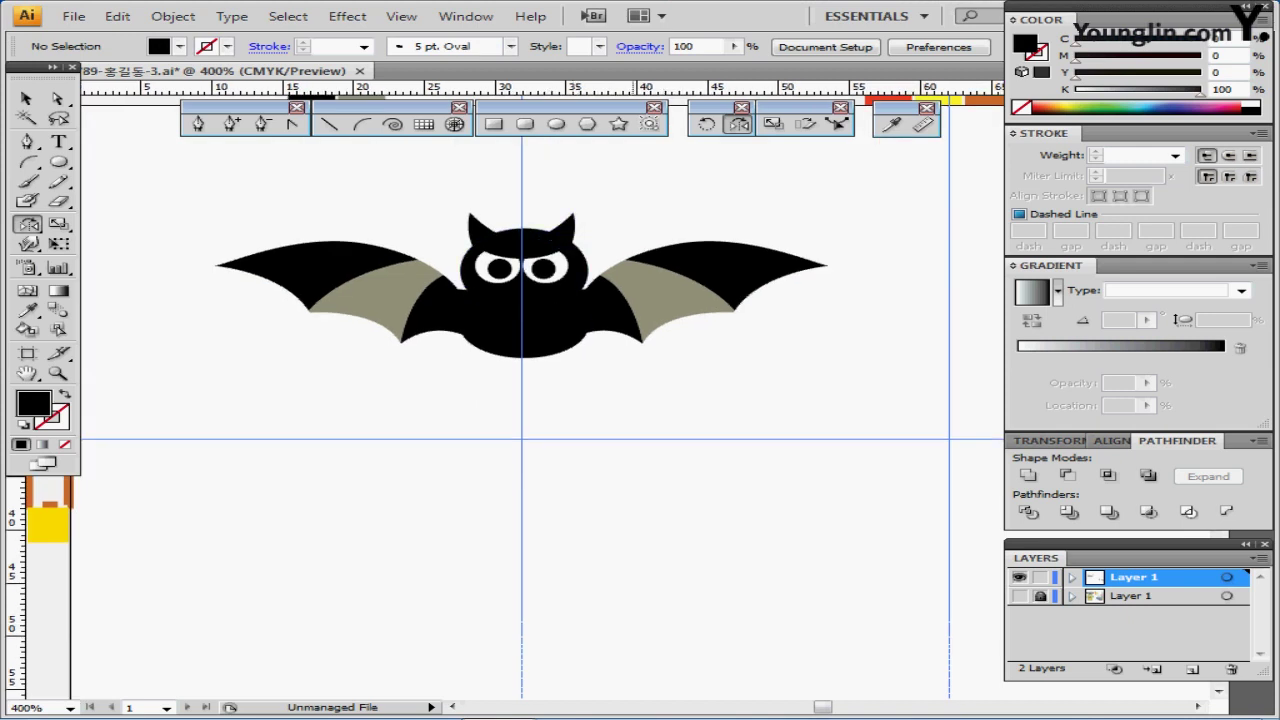
key("ctrl+z")
Nudge the whole bat slightly to the left so that its body ellipses are centred on the vertical guide
key("ctrl+plus")
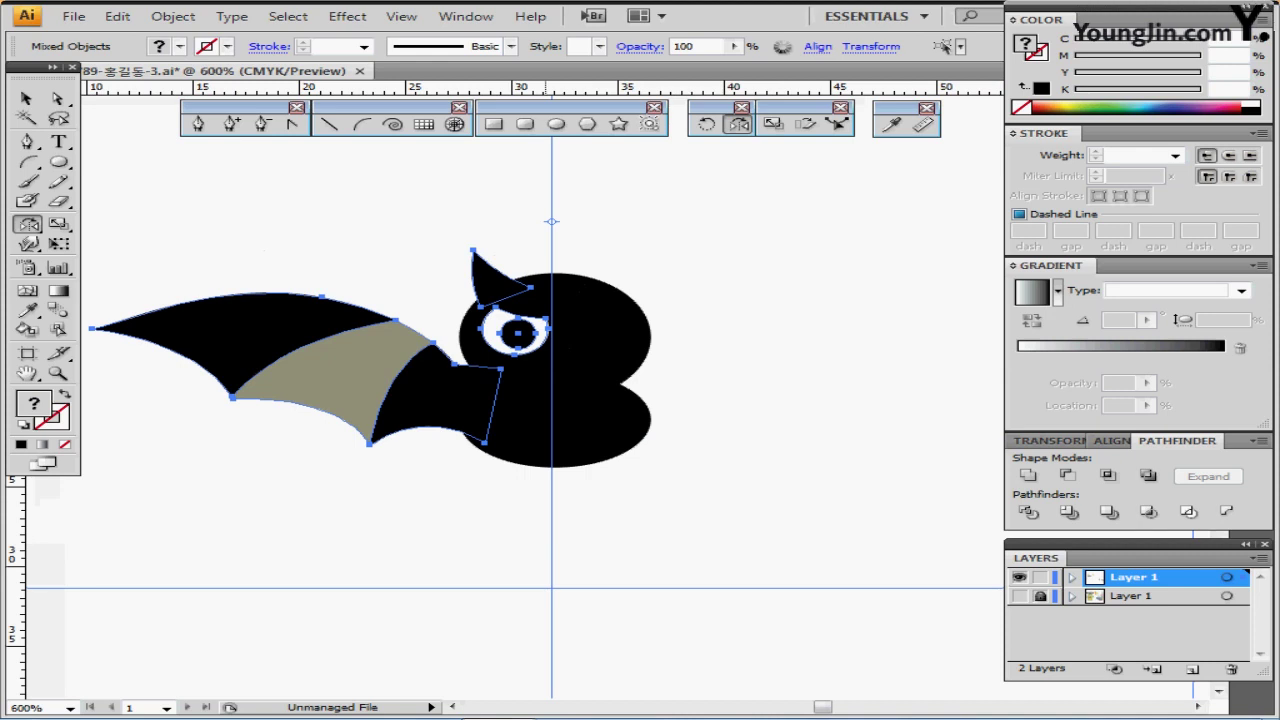
left_click_drag(672, 281, 615, 521)
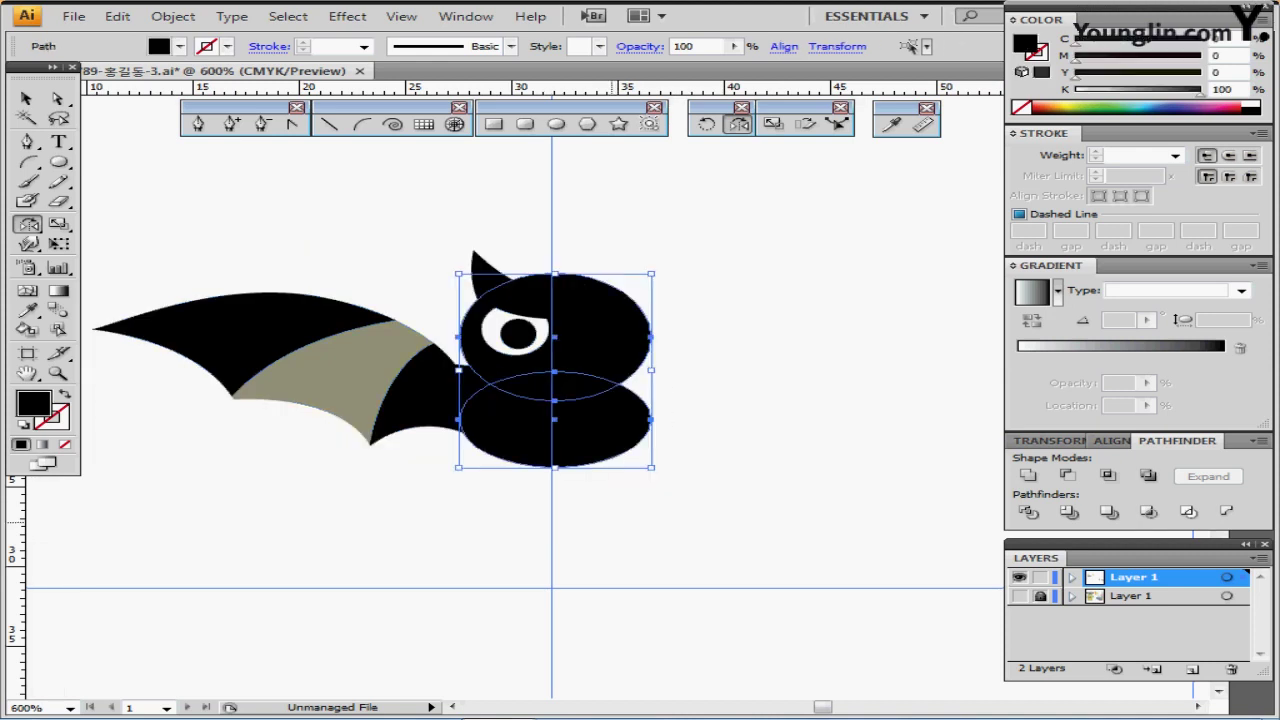
key("ctrl+2")
left_click_drag(683, 221, 384, 534)
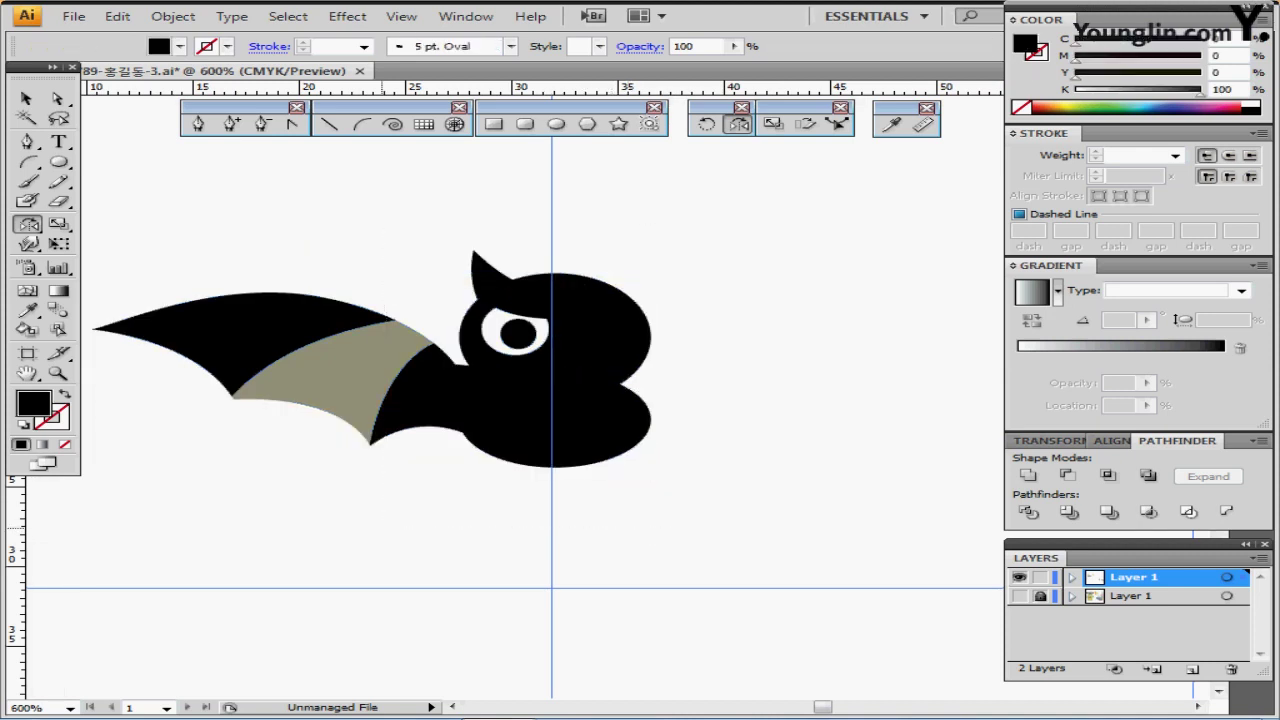
key("Left")
key("Left")
key("Left")
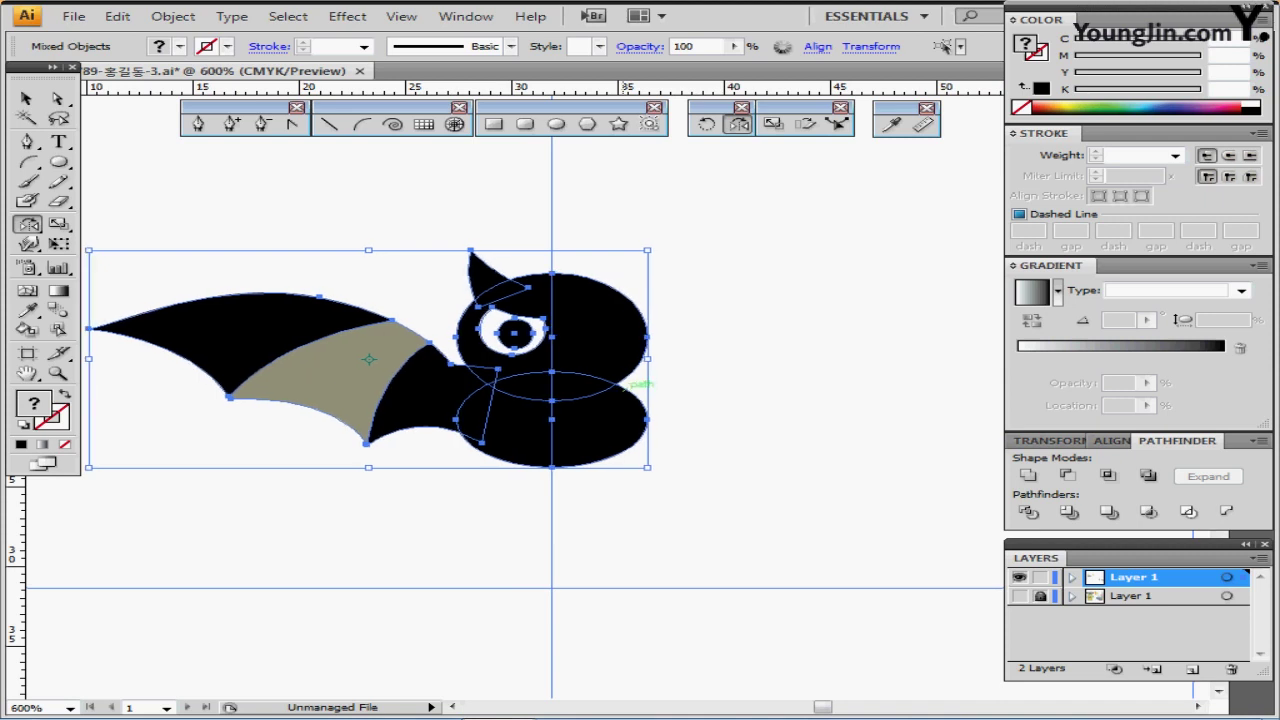
Reflect a copy of the left wing, ear and eye across the vertical guide without the body ellipses, and deselect it
left_click_drag(340, 204, 513, 545)
left_click_drag(695, 297, 601, 494)
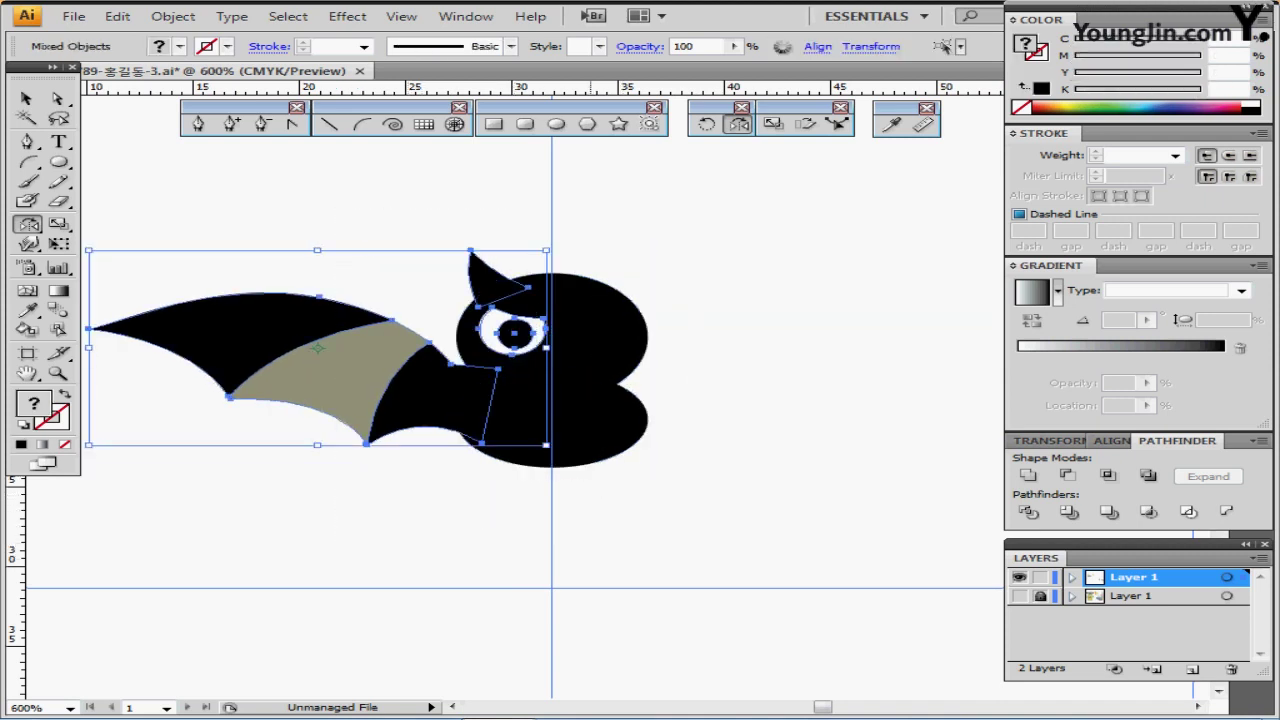
left_click(551, 256)
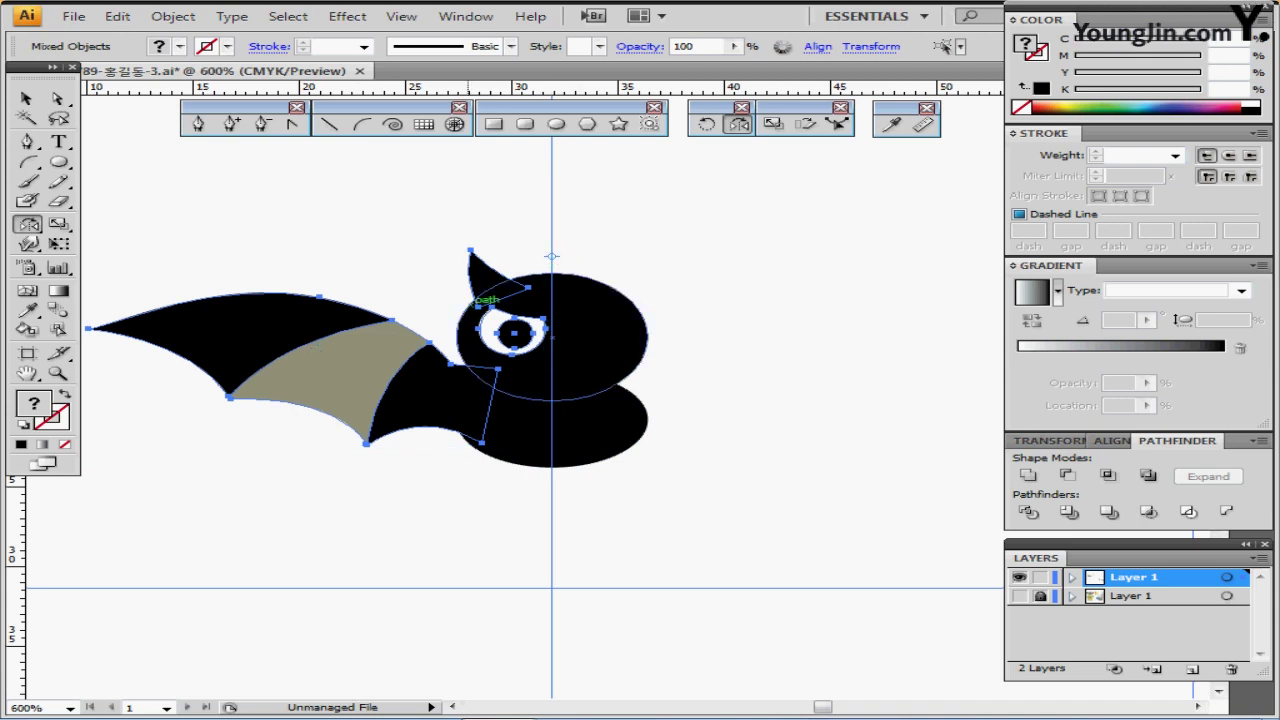
left_click_drag(367, 344, 799, 345)
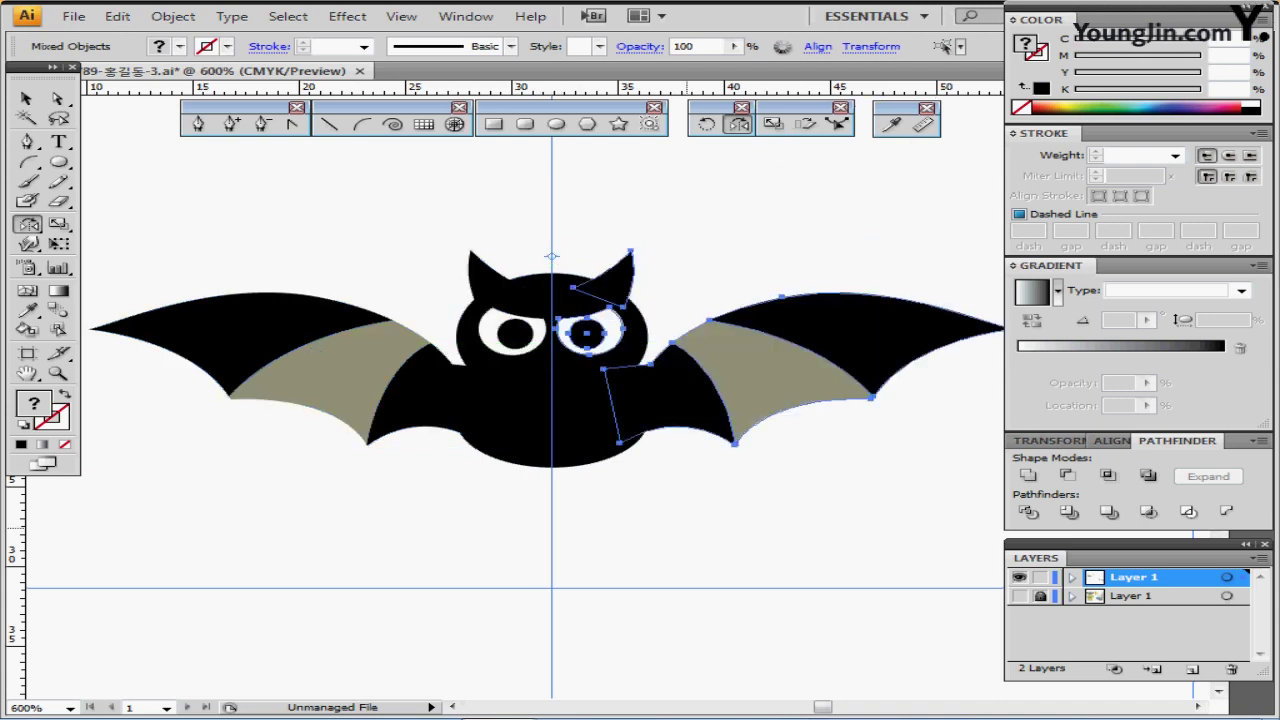
key("ctrl+minus")
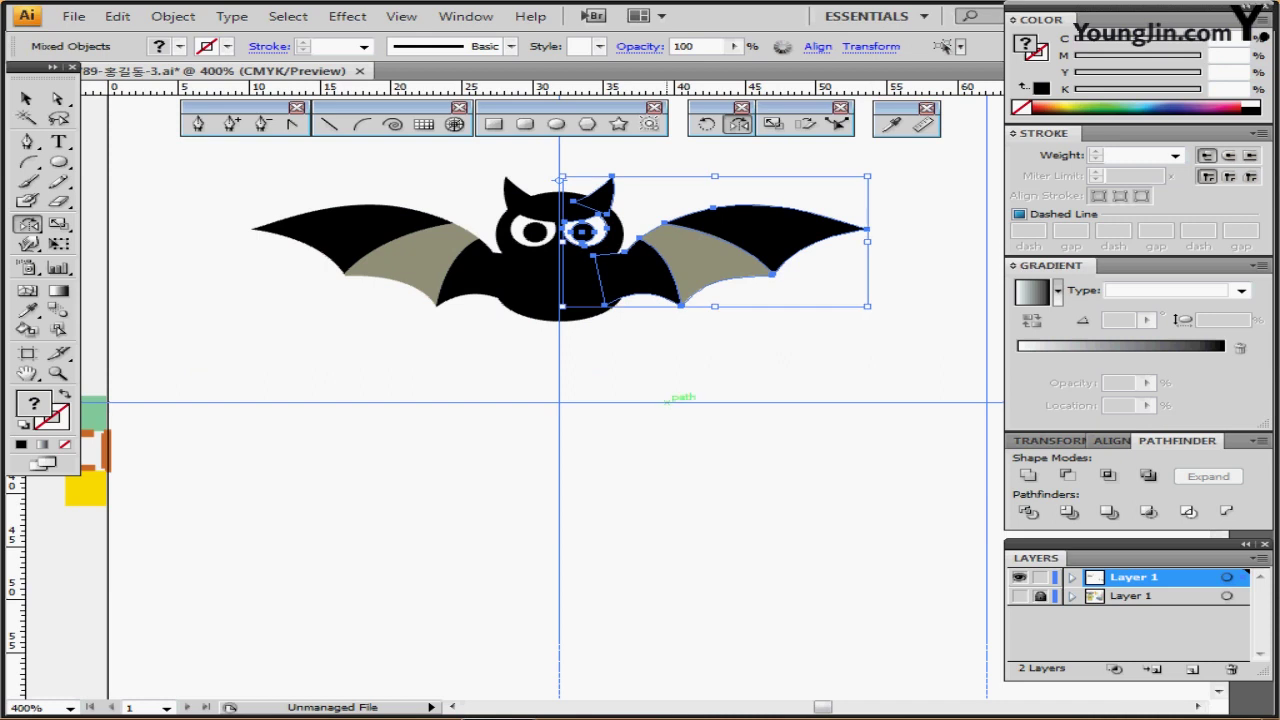
left_click(645, 403, "ctrl")
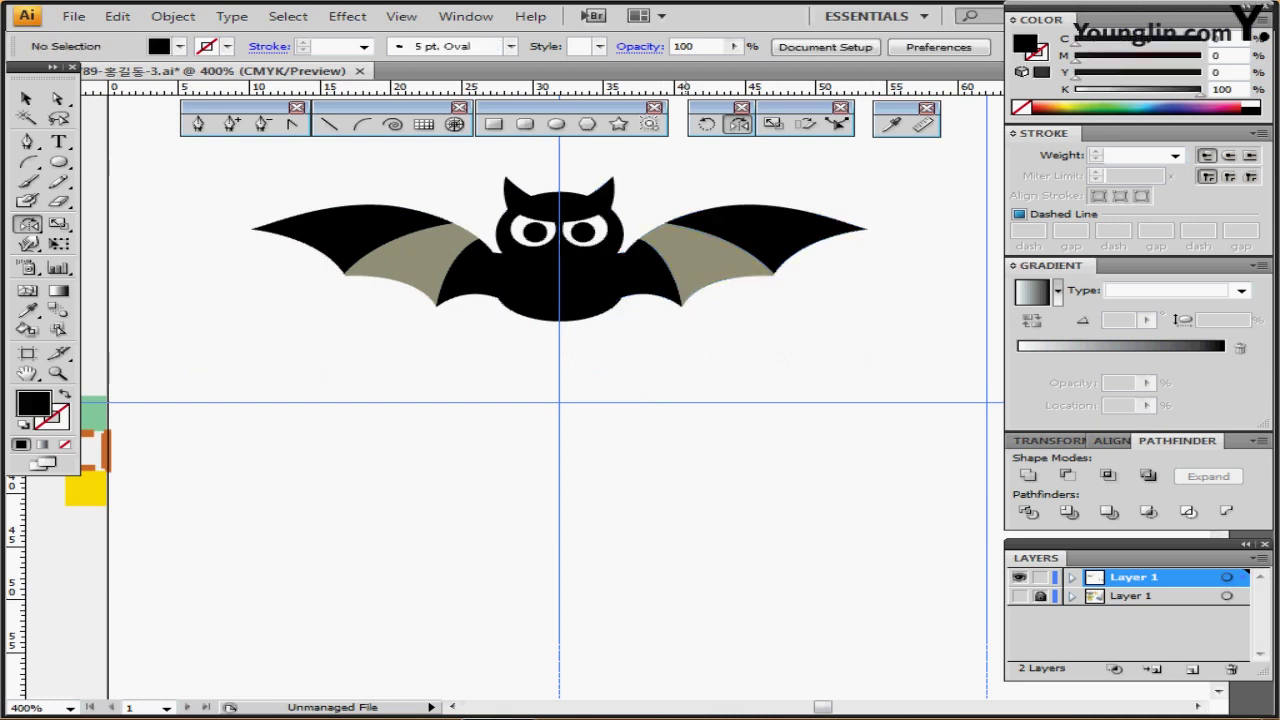
Draw a wide, white, unstroked ellipse on the vertical guide just below and between the bat's eyes
scroll(535, 206, "up", 8)
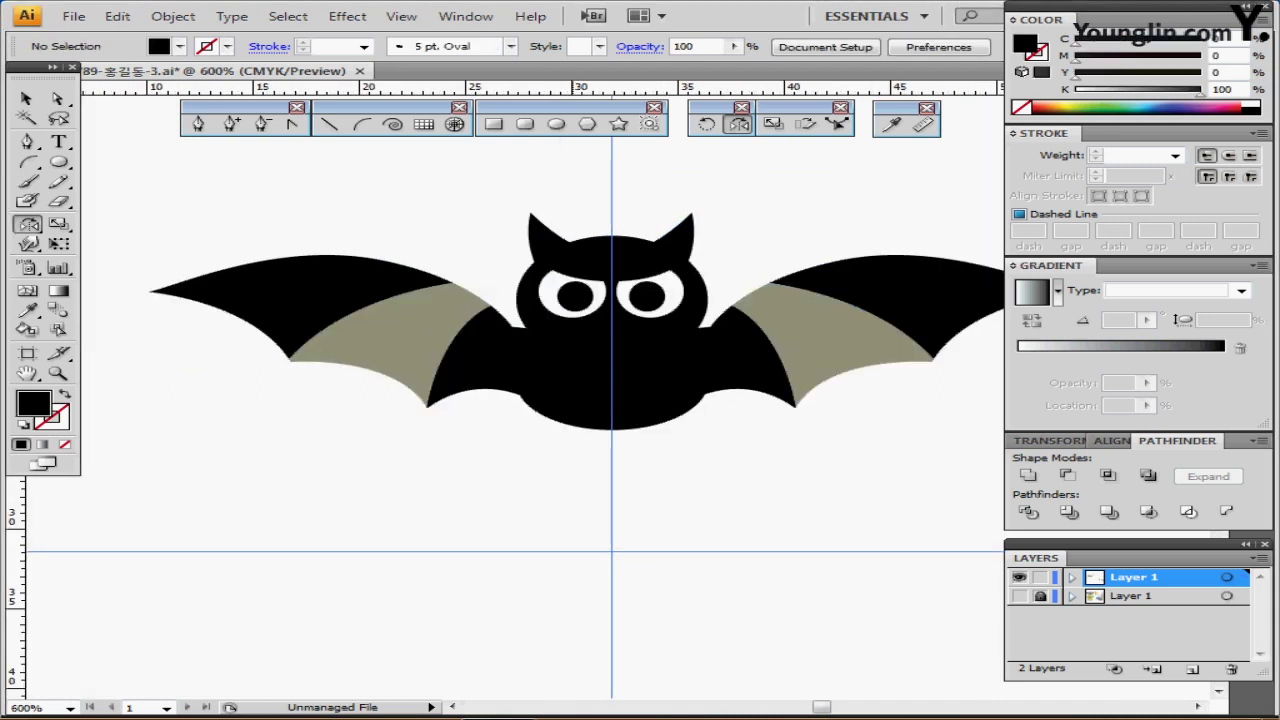
left_click_drag(698, 600, 457, 285)
scroll(575, 306, "down", 4)
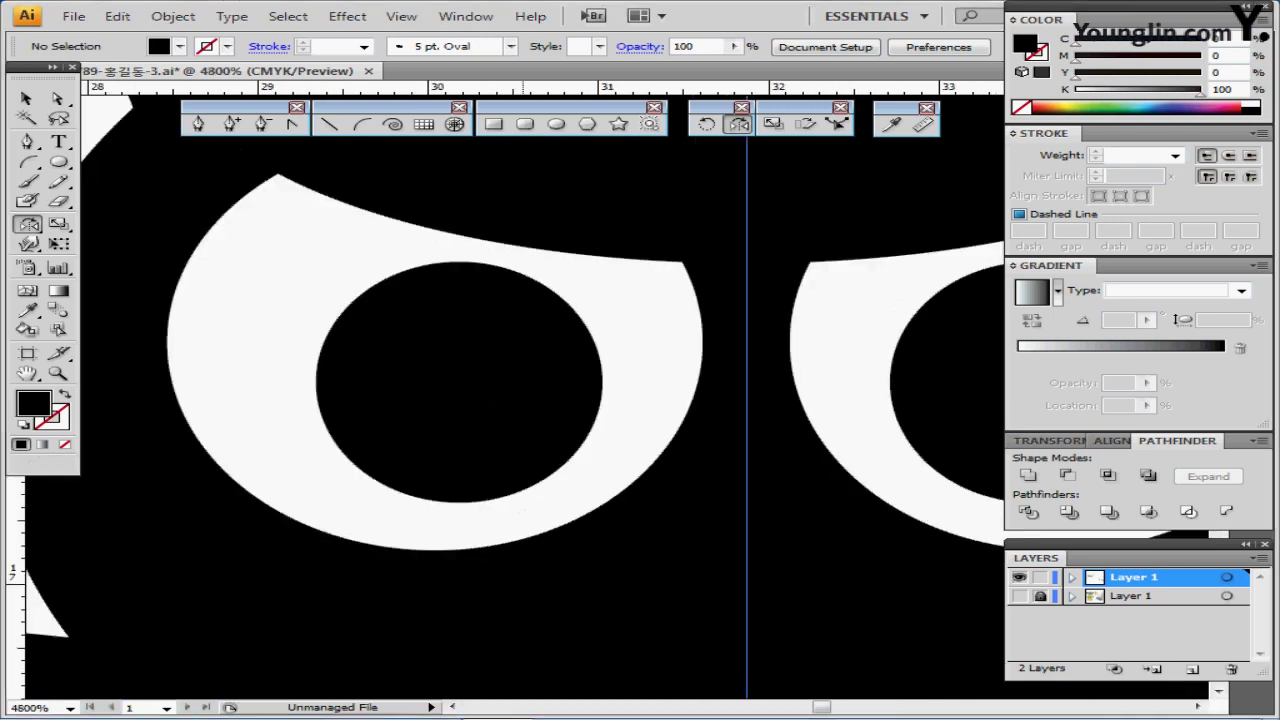
left_click_drag(578, 306, 488, 272)
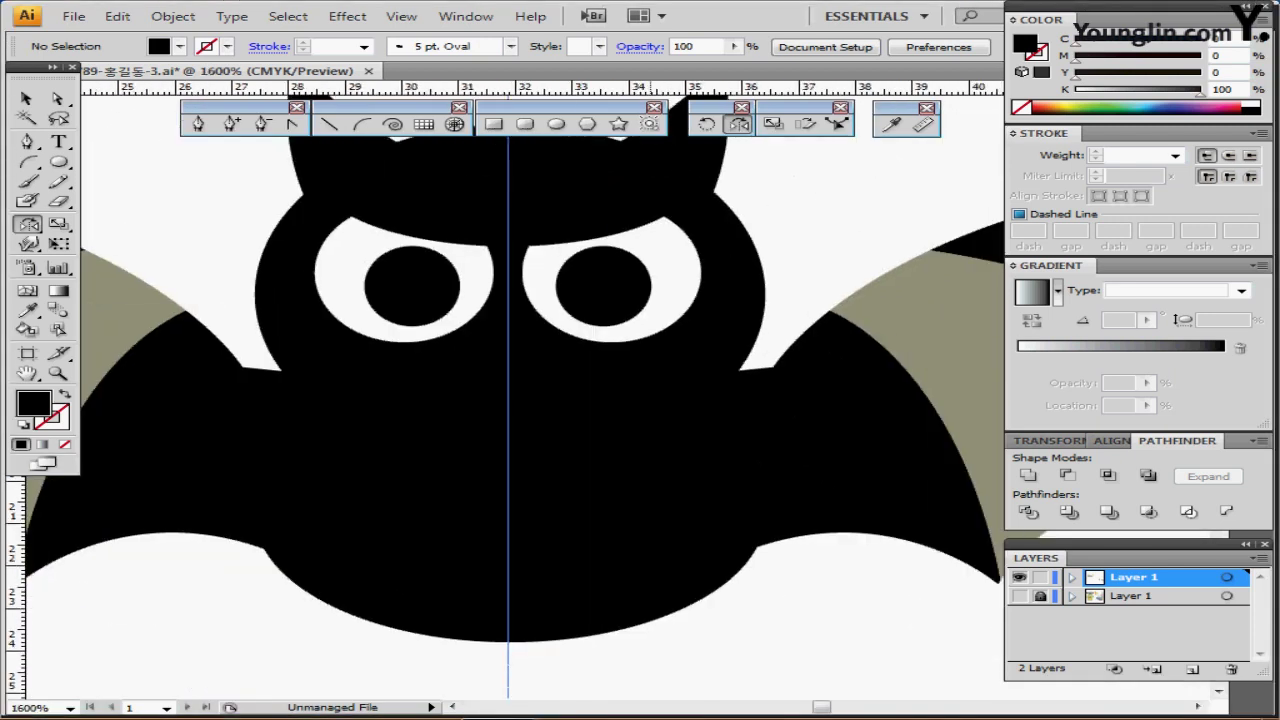
key("l")
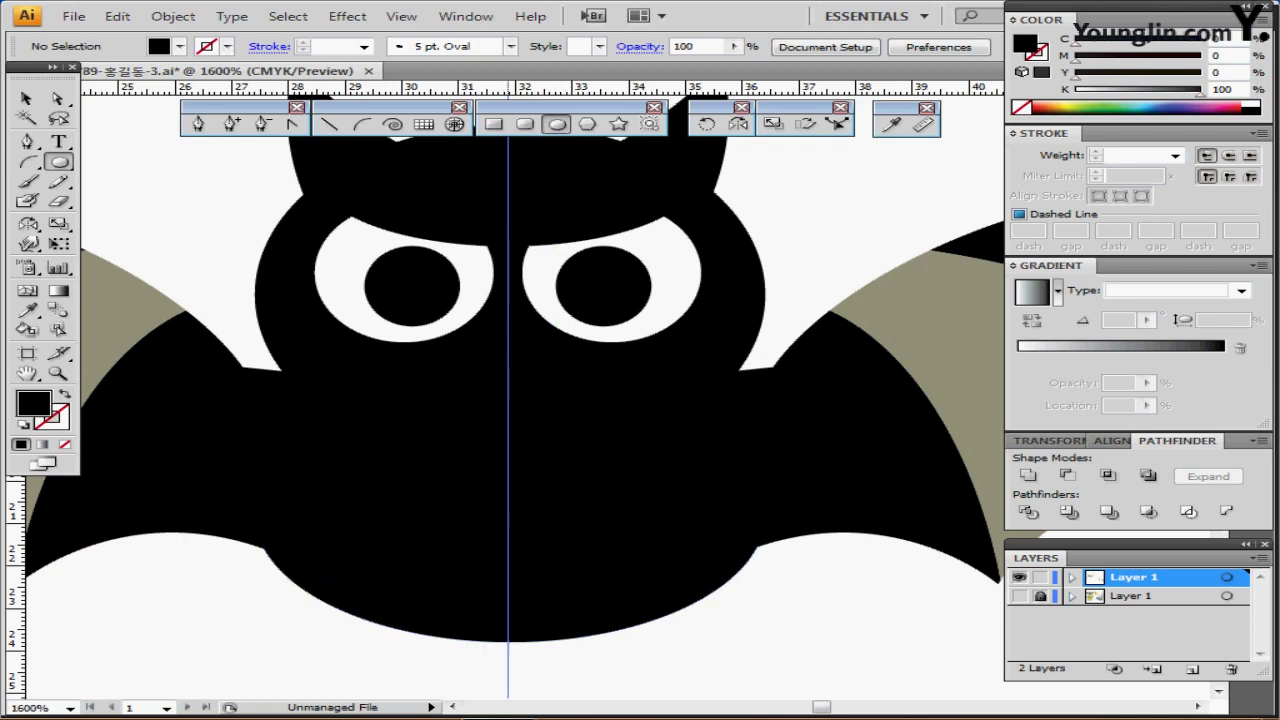
left_click_drag(508, 357, 550, 346)
key("d")
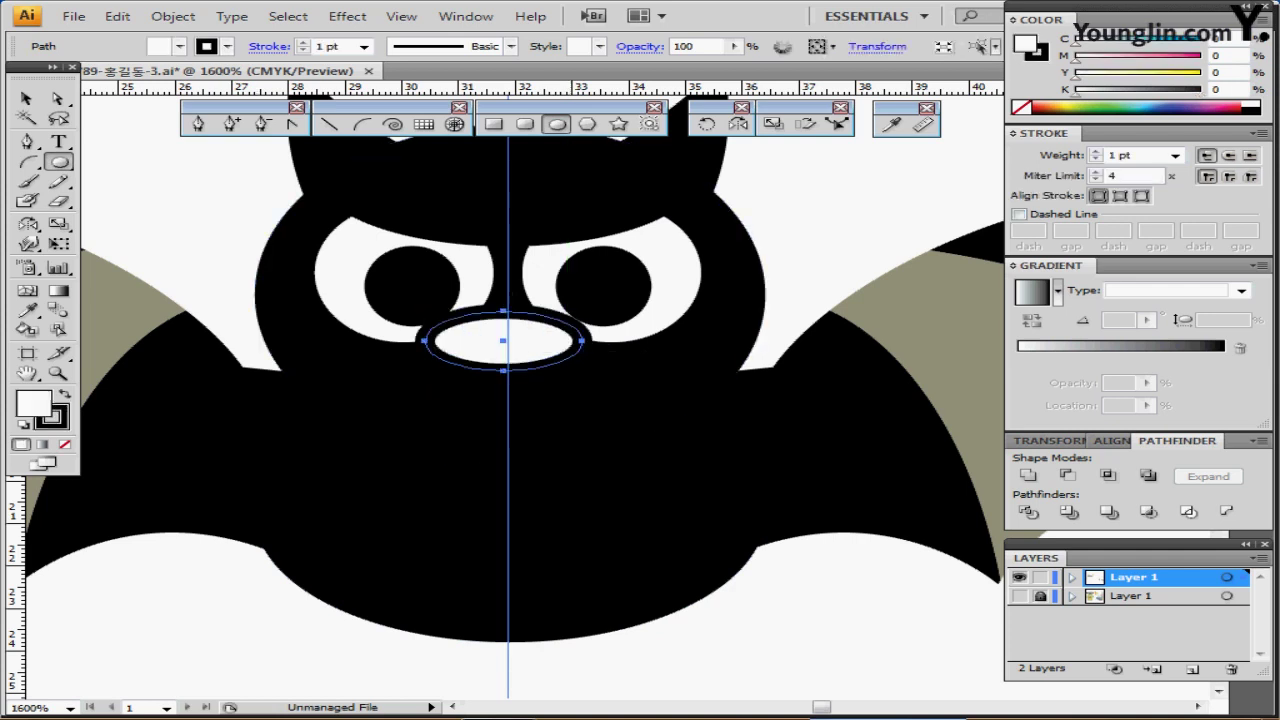
key("x")
key("slash")
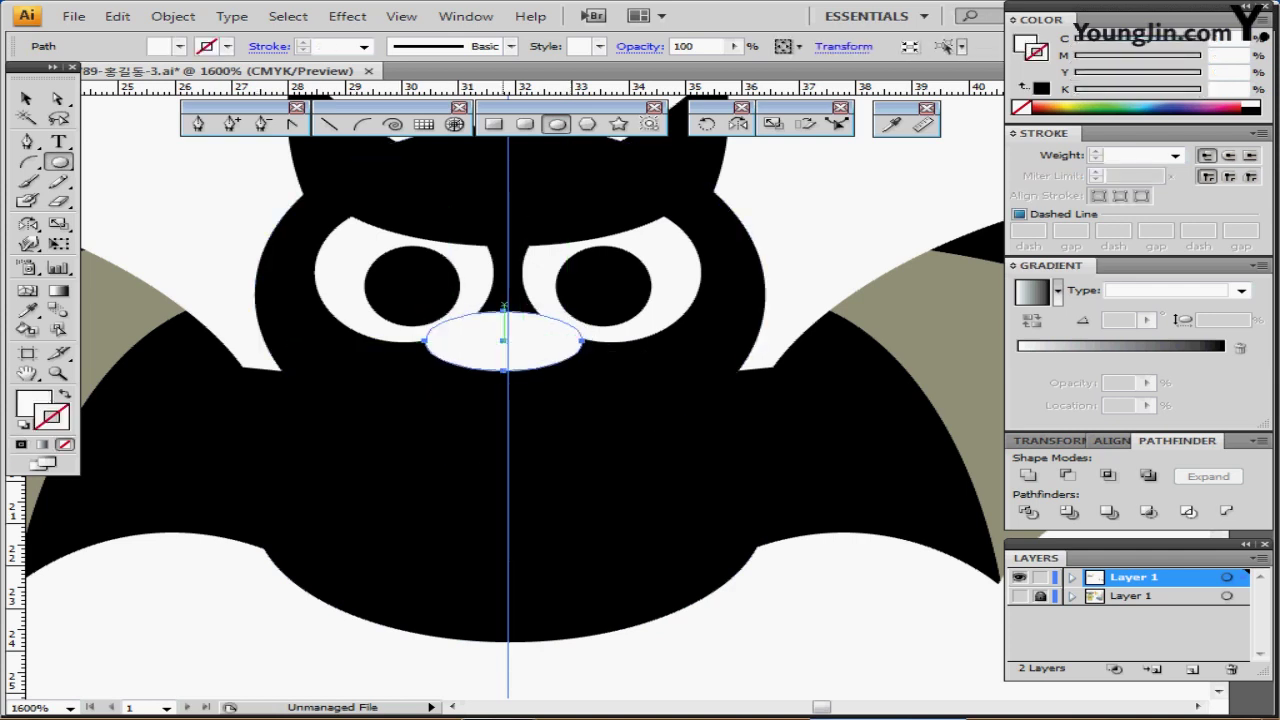
Centre the white mouth ellipse on the vertical guide and subtract a larger ellipse, centred on the guide between the eyes, to leave a thin smile
left_click_drag(537, 345, 541, 345)
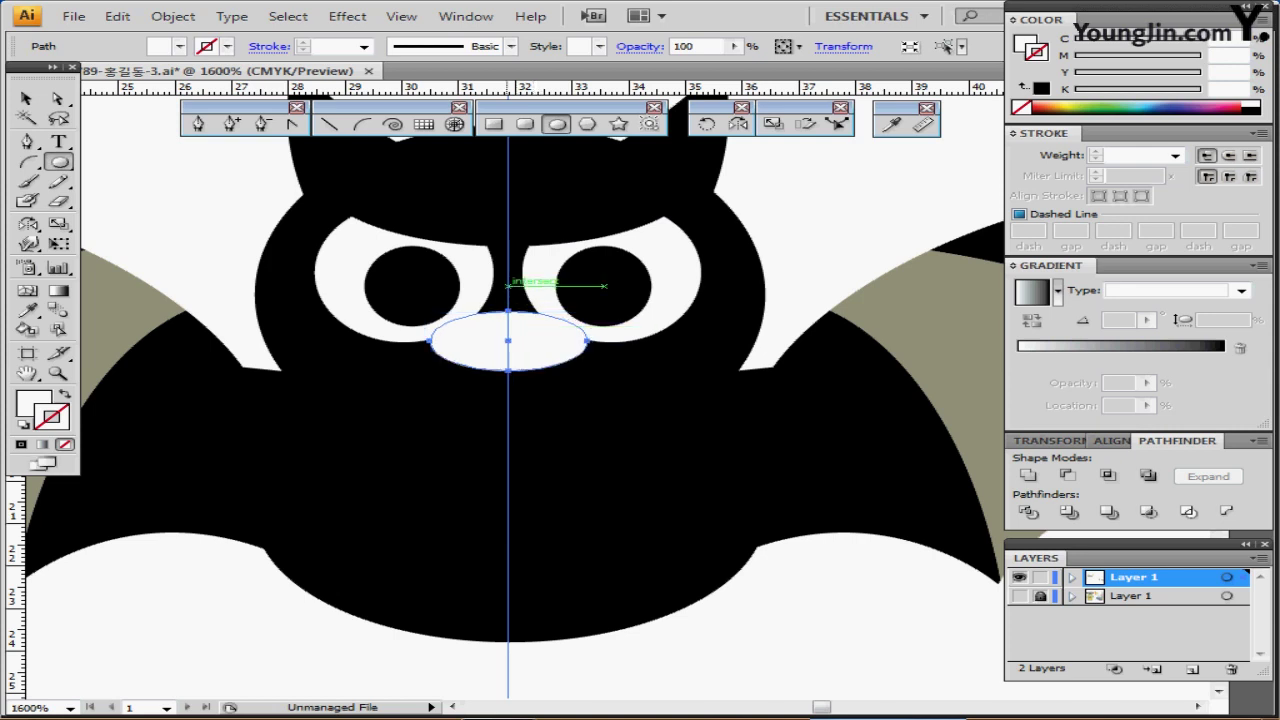
left_click_drag(508, 286, 648, 360)
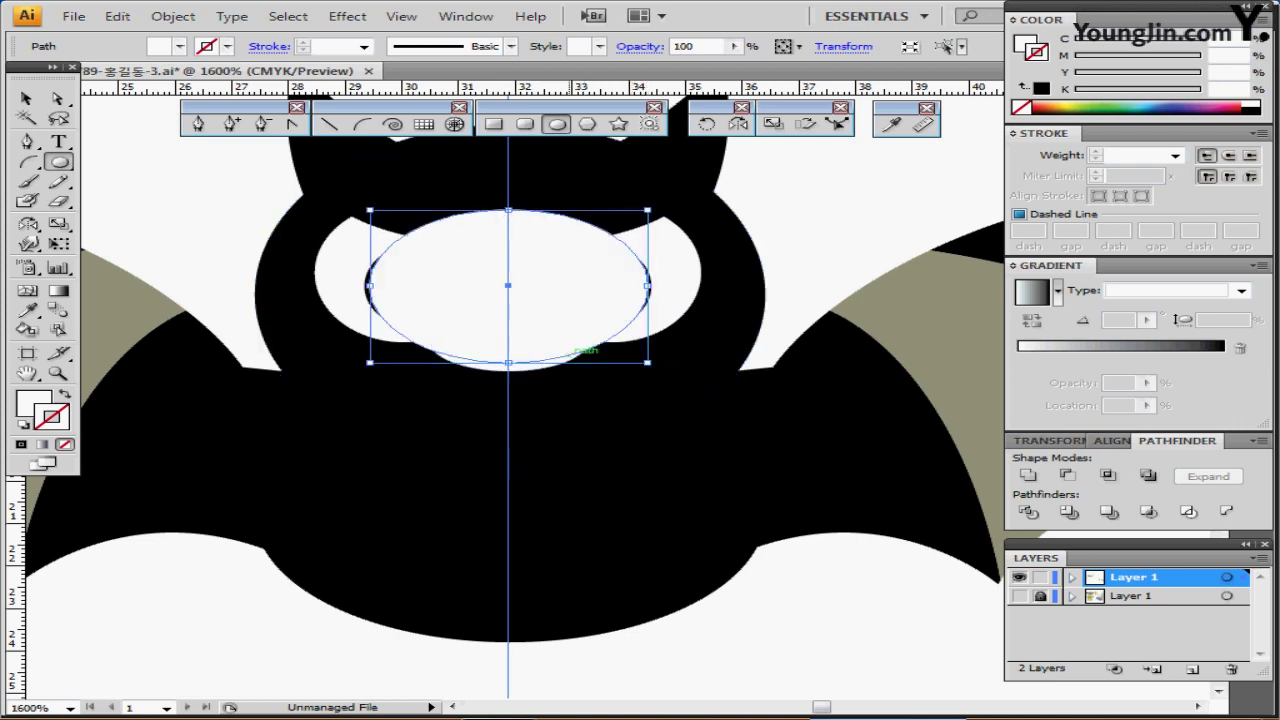
left_click(568, 361, "ctrl+shift")
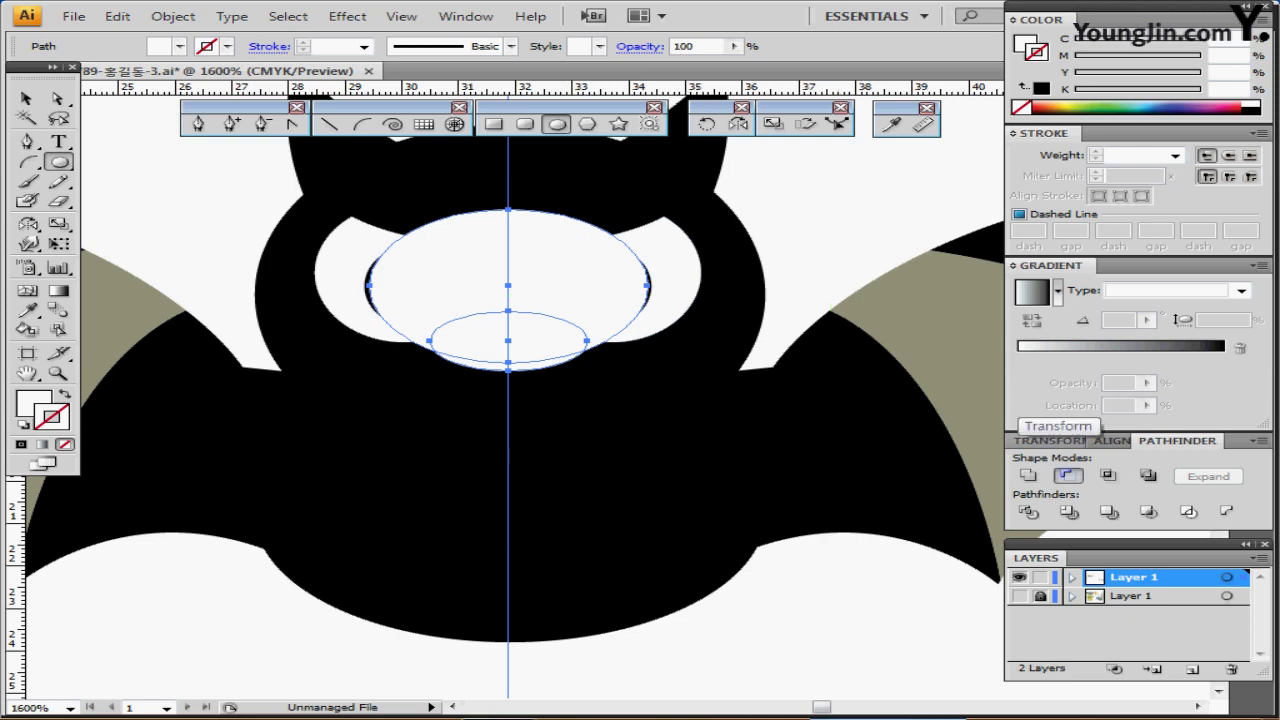
left_click(1067, 475)
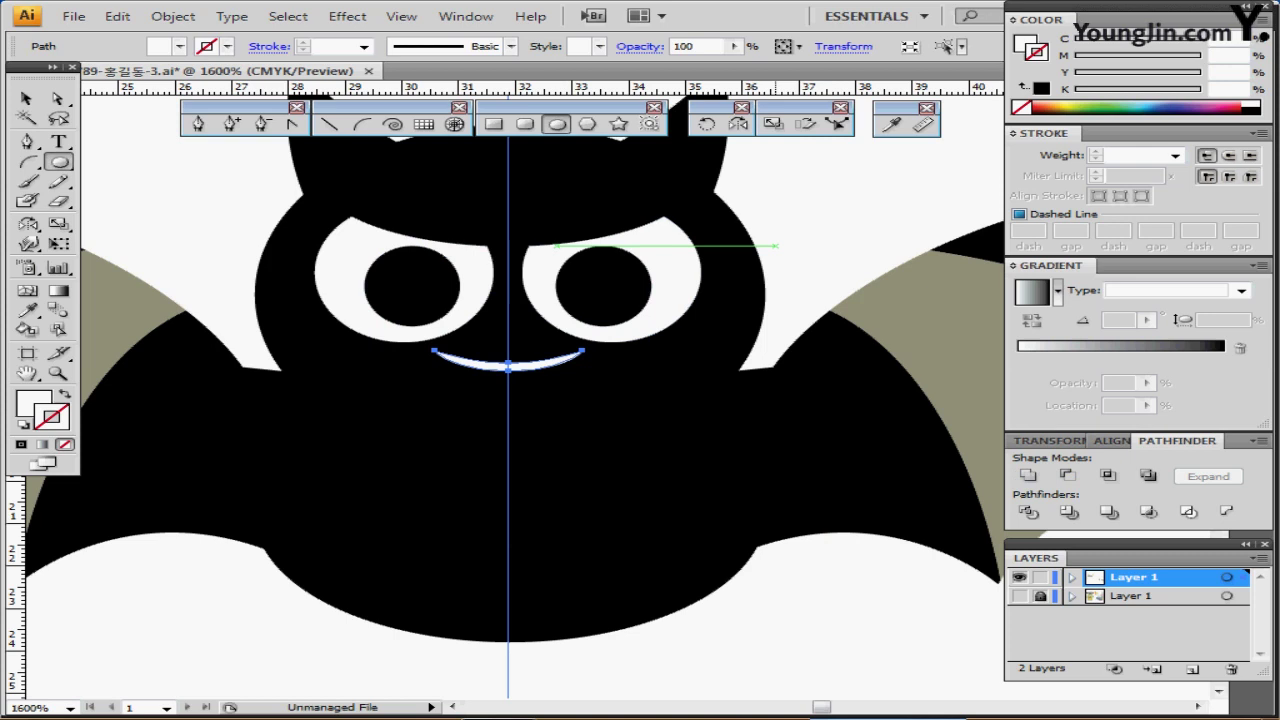
Group all the shapes of the bat, including the smile, and deselect the group
key("ctrl+minus")
key("ctrl+minus")
key("ctrl+minus")
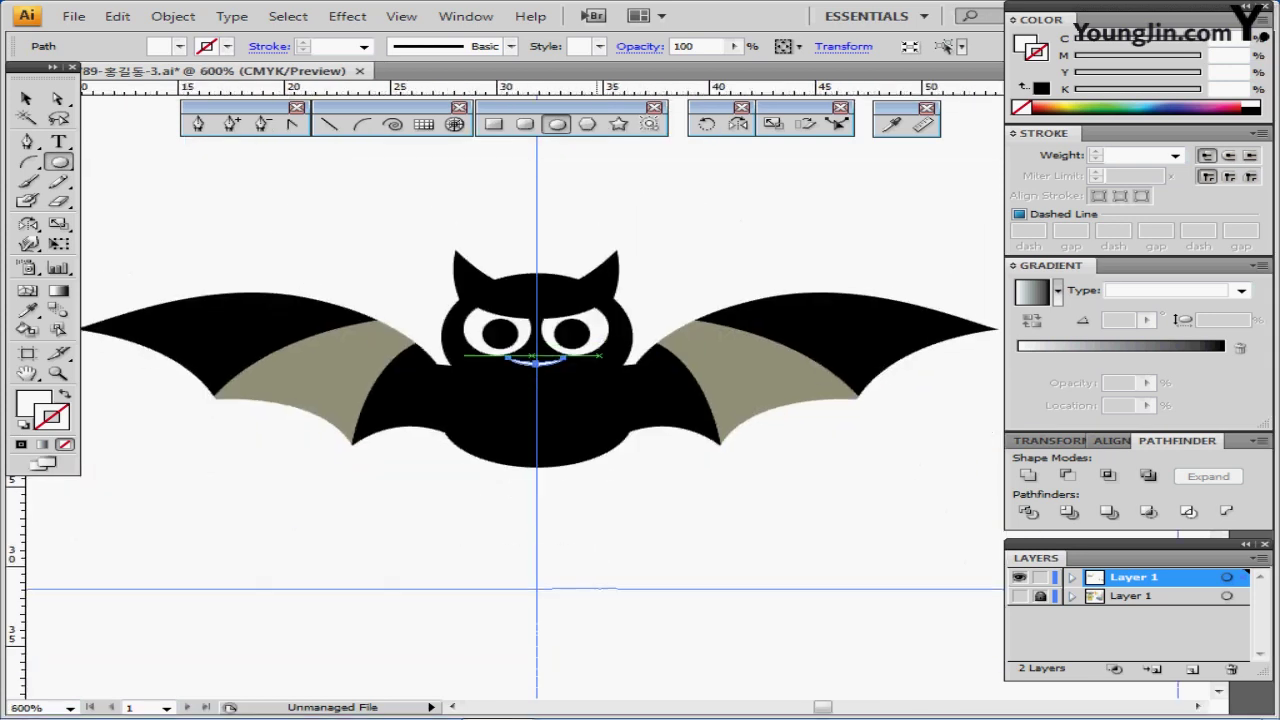
key("ctrl")
left_click_drag(310, 200, 680, 332)
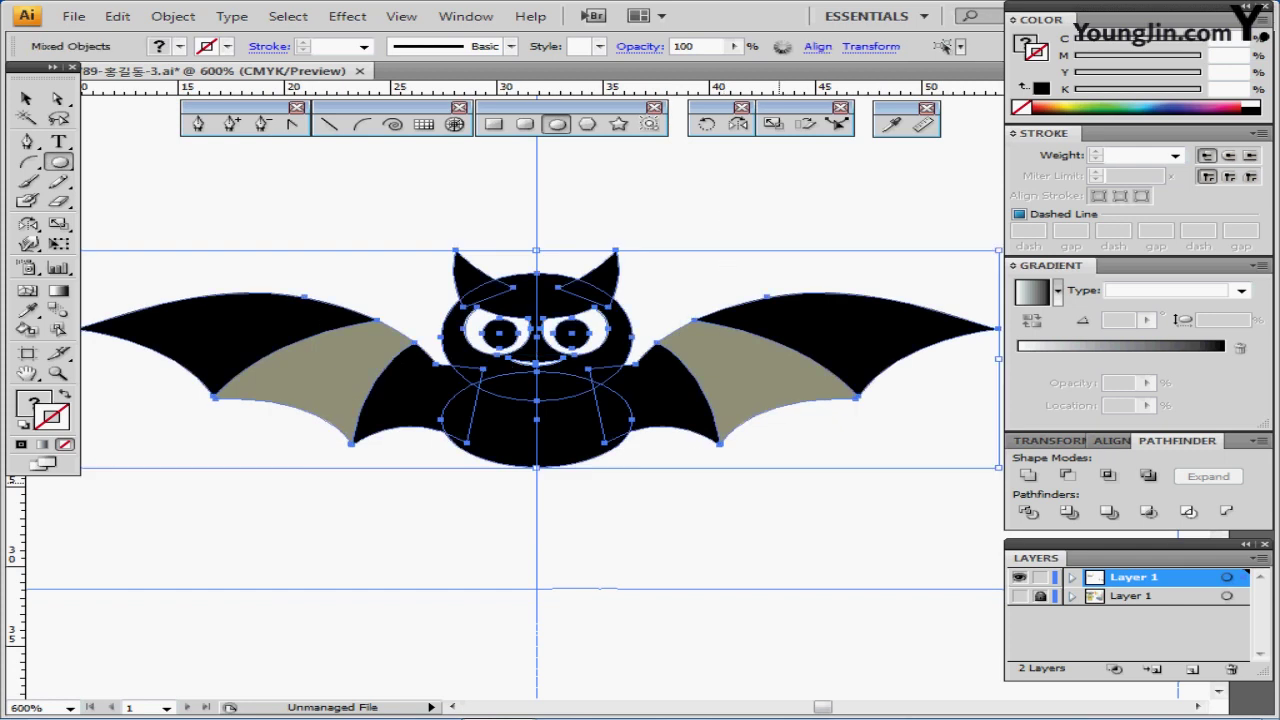
key("ctrl+g")
key("ctrl+shift+a")
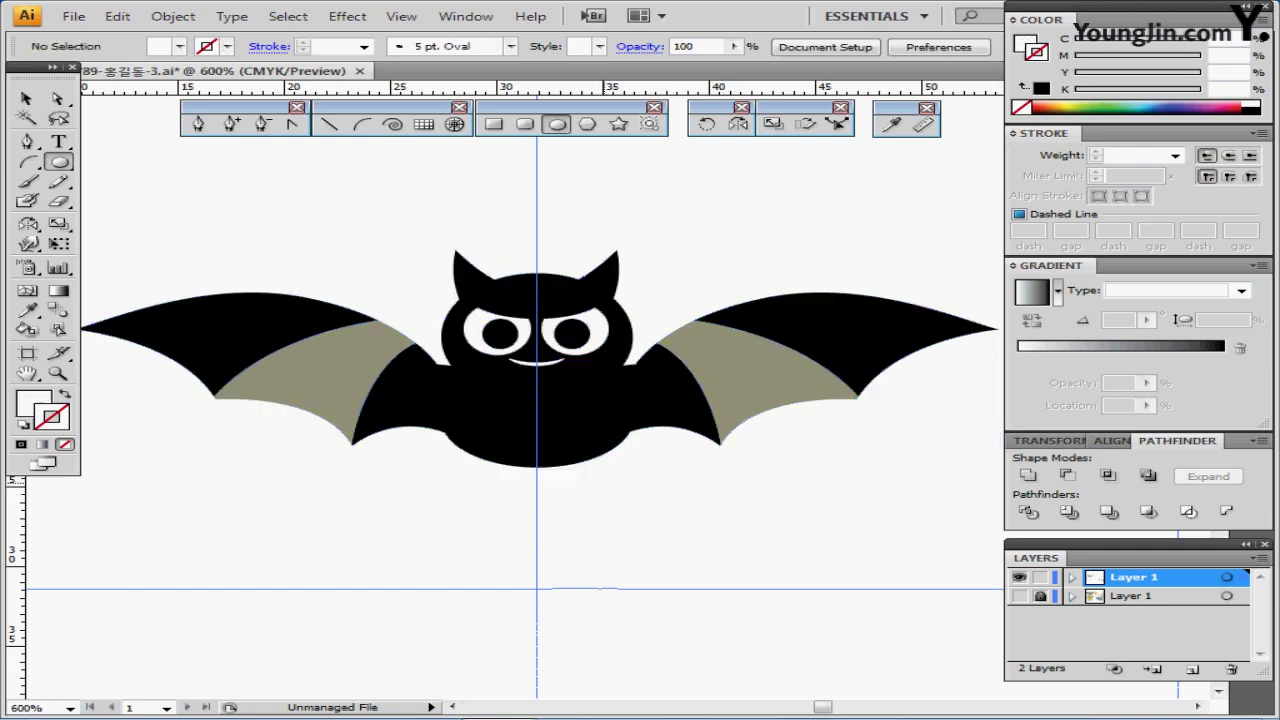
Select the yellow swatch above the empty area beside the bat to take its unstroked yellow fill for the next shape
key("ctrl+minus")
left_click_drag(615, 347, 480, 345)
scroll(540, 400, "right", 8)
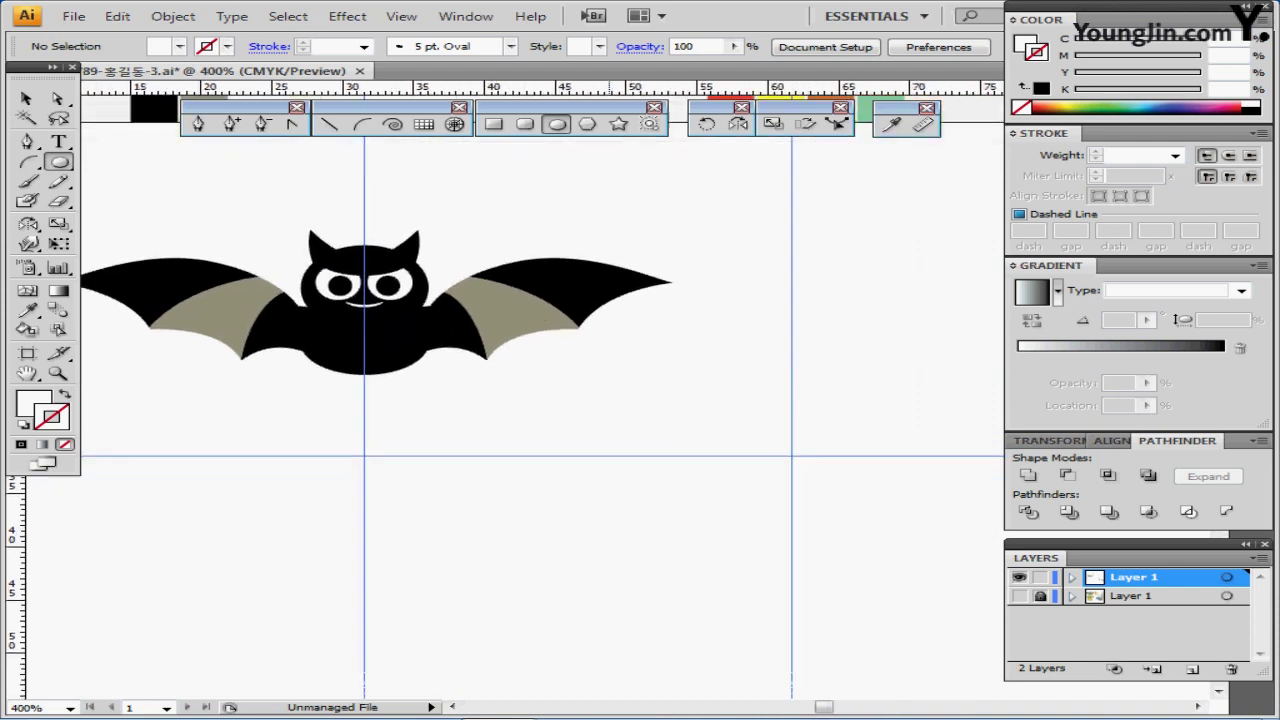
scroll(540, 400, "right", 4)
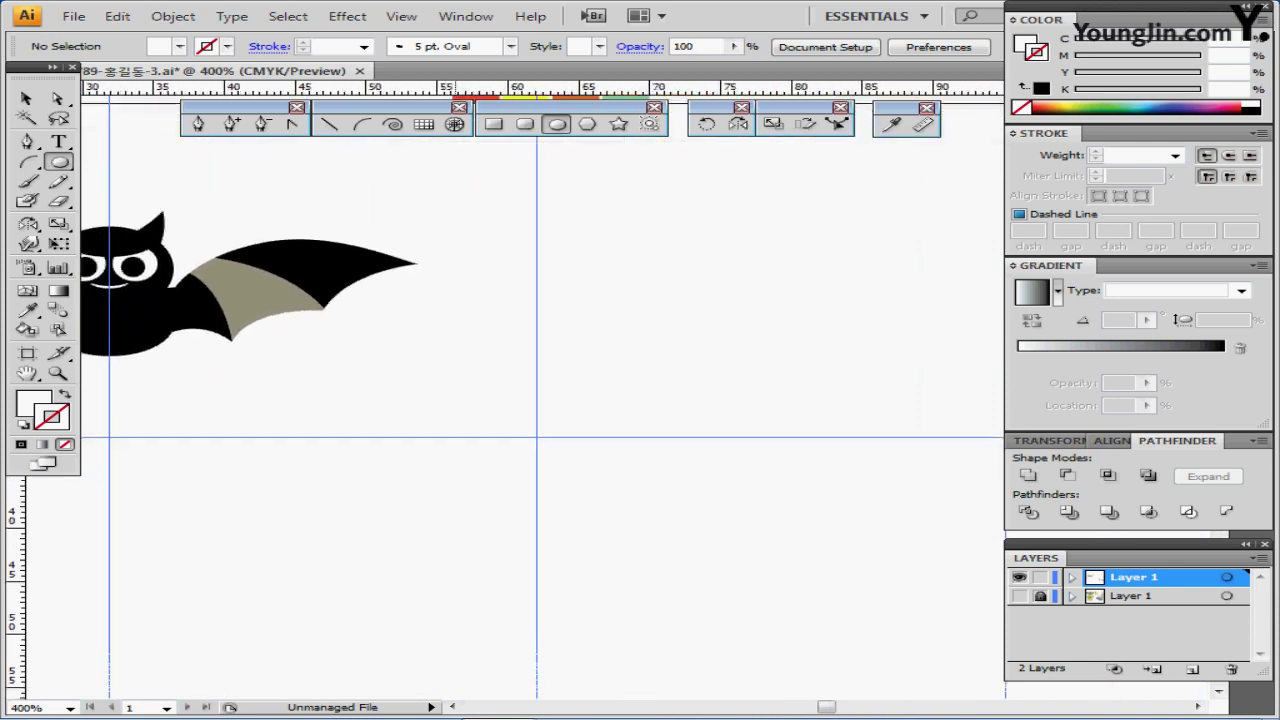
left_click(504, 310, "ctrl")
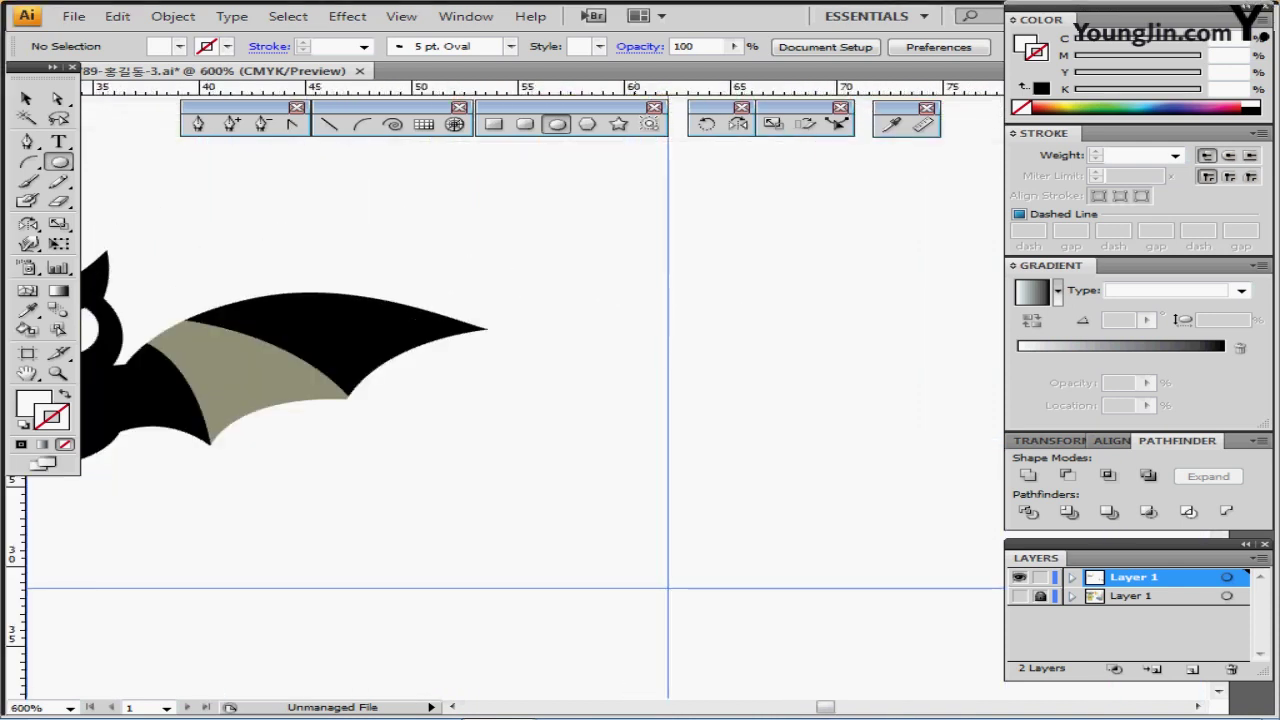
left_click(635, 334, "ctrl+alt")
left_click(635, 334, "ctrl+alt")
left_click_drag(733, 420, 725, 302)
left_click(606, 193, "ctrl")
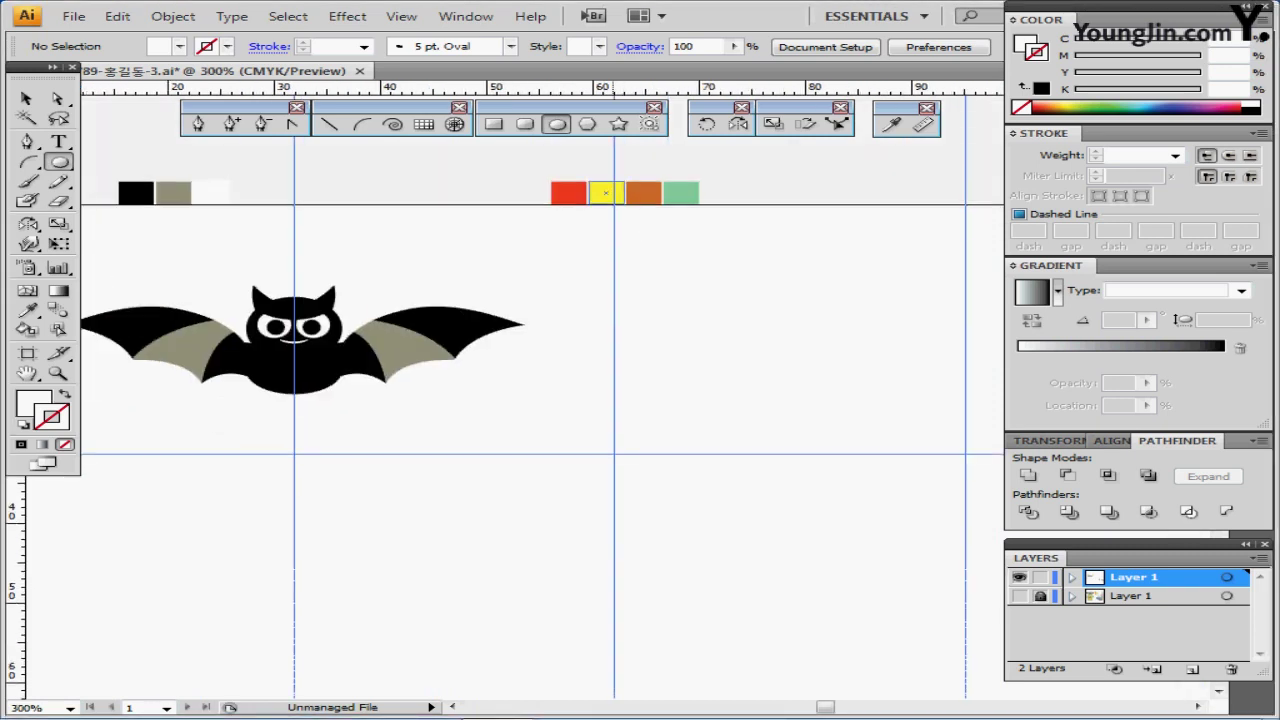
key("ctrl+plus")
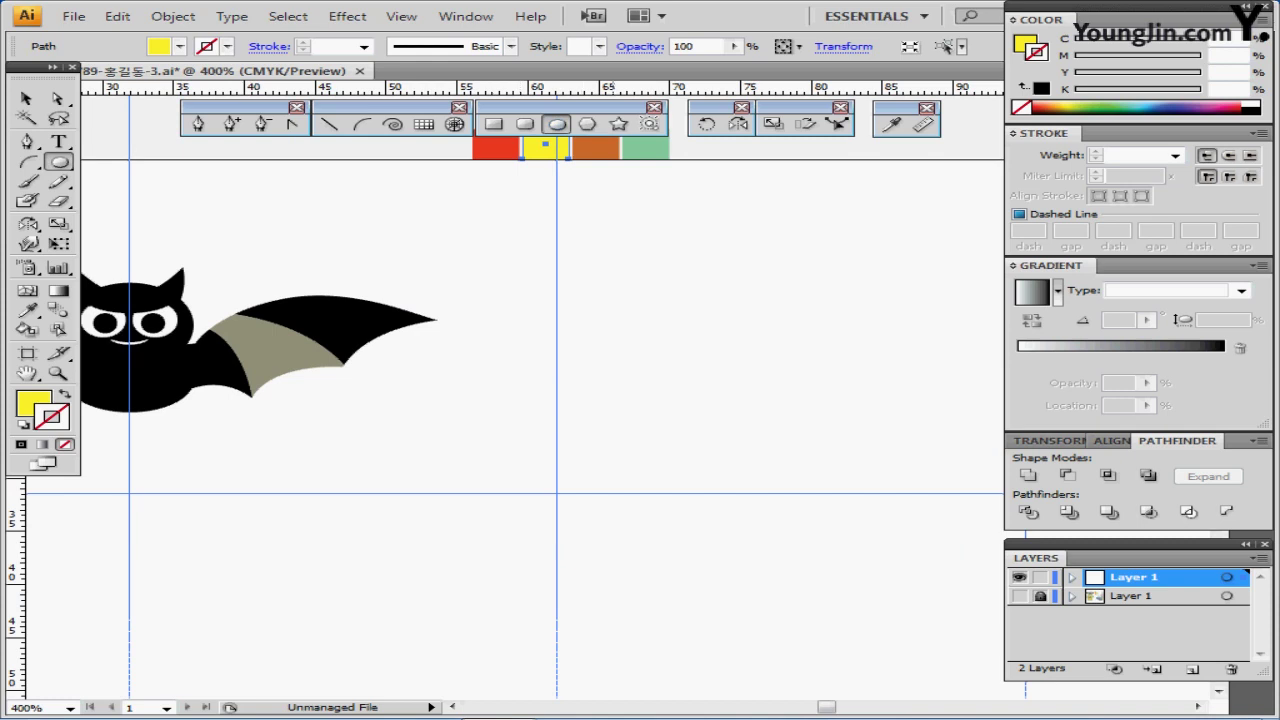
Create a yellow circle 11 mm wide and 11 mm high in the empty area beside the bat
left_click(597, 313)
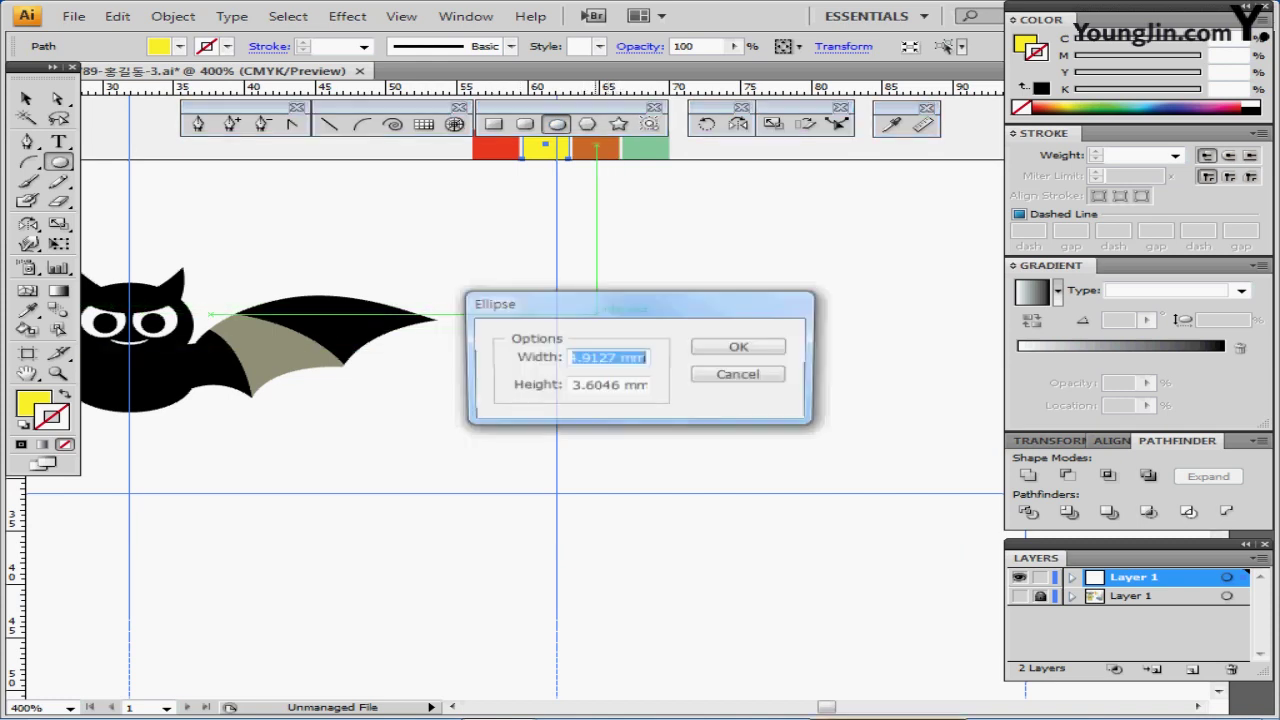
type("11")
key("Tab")
type("11")
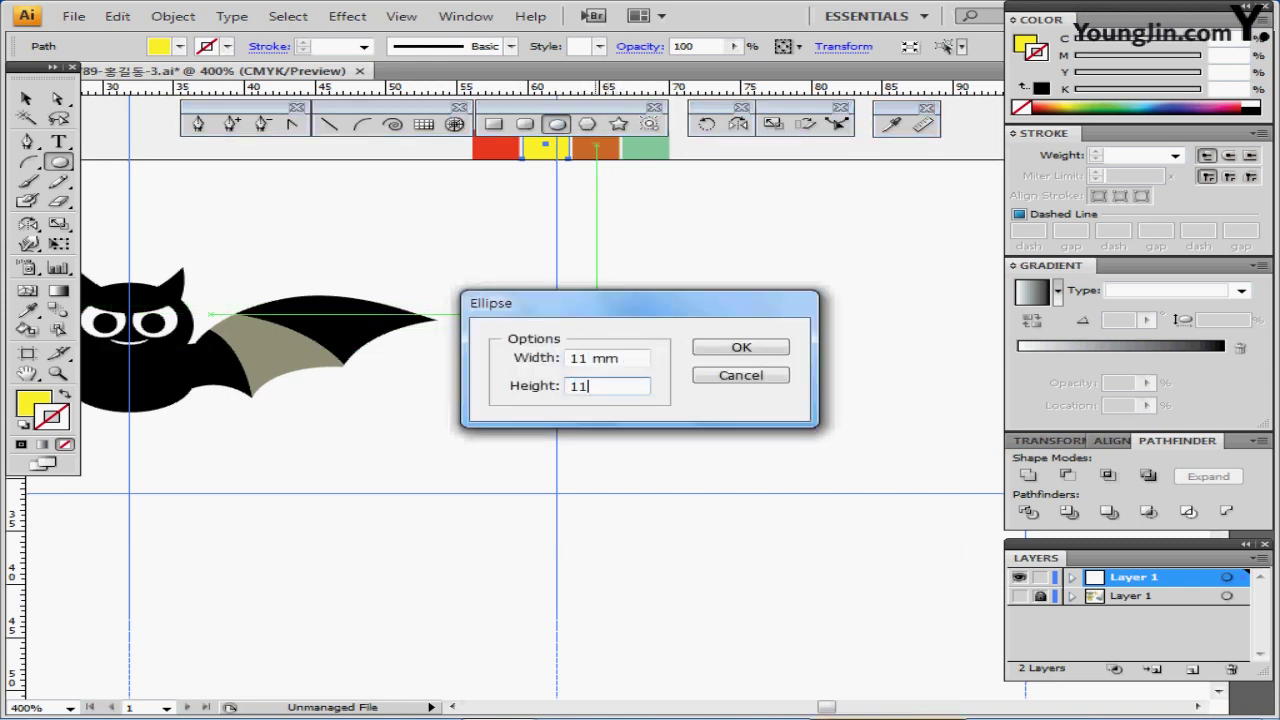
key("Return")
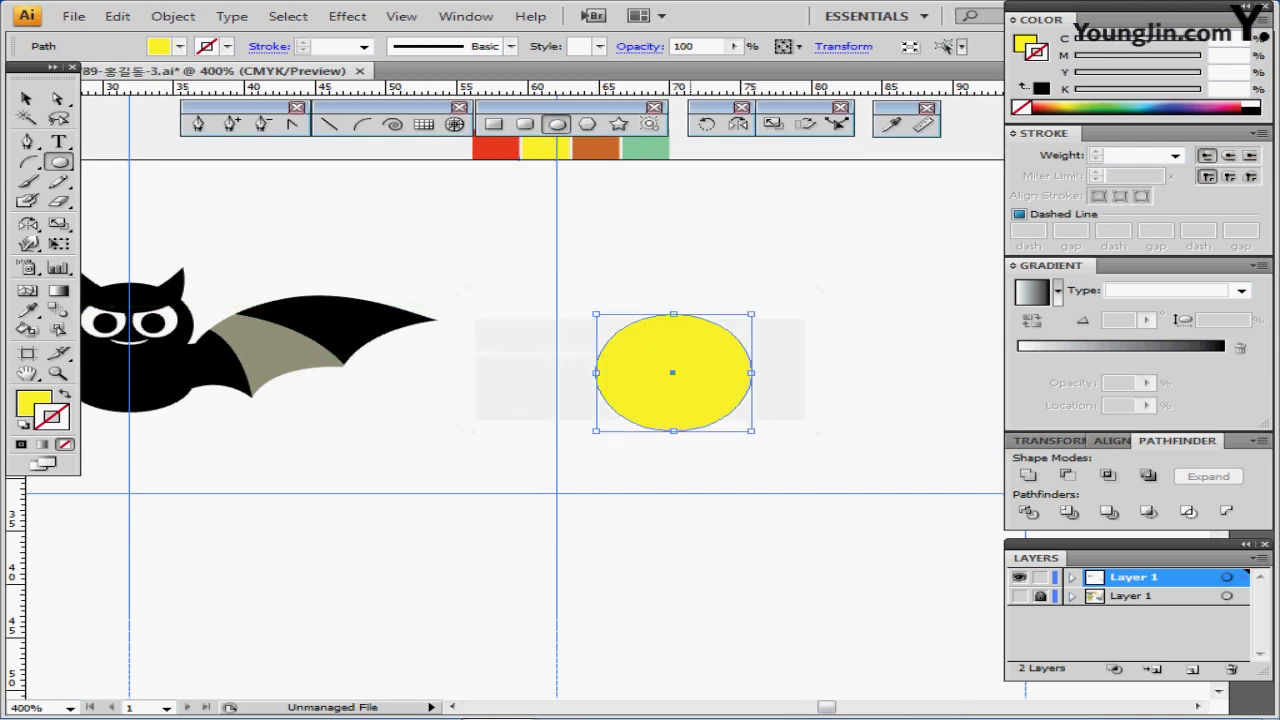
Move the yellow circle below the colour swatches, slightly past the middle vertical guide, and make its fill the active colour
left_click_drag(674, 373, 623, 287)
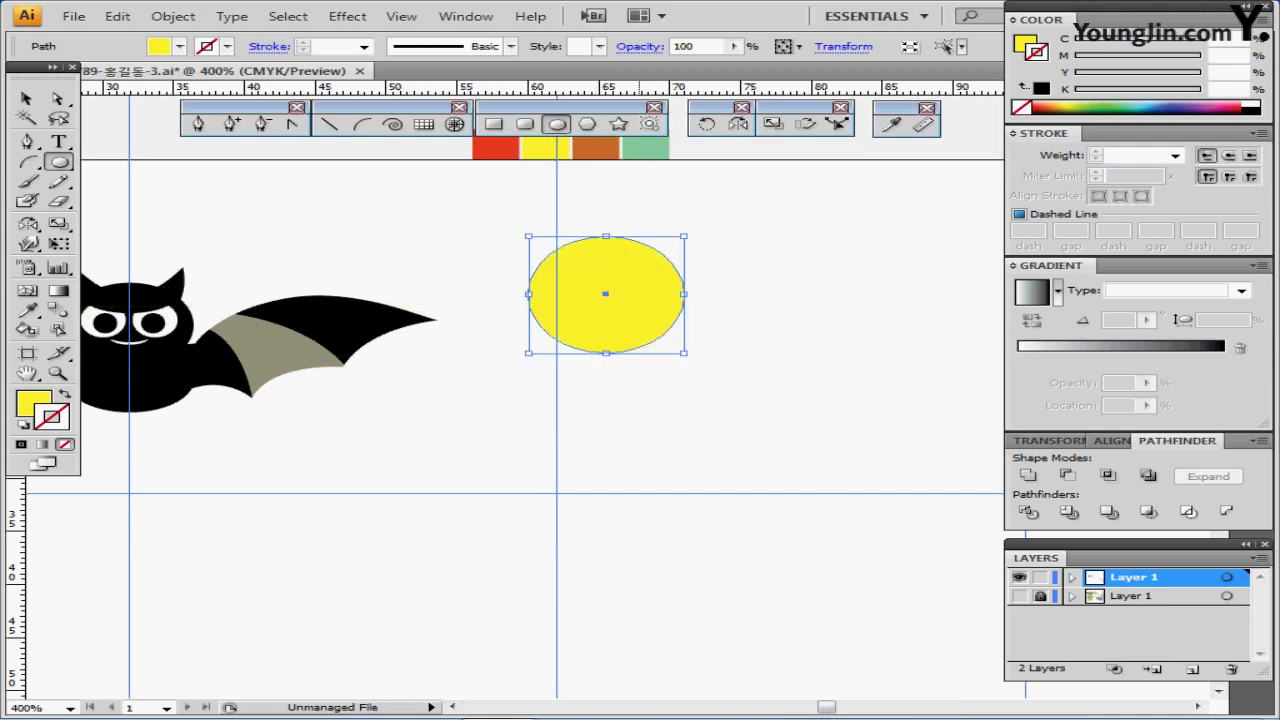
key("Down")
key("Down")
key("Down")
key("Down")
key("Down")
key("Down")
key("Down")
key("Down")
left_click(1021, 42)
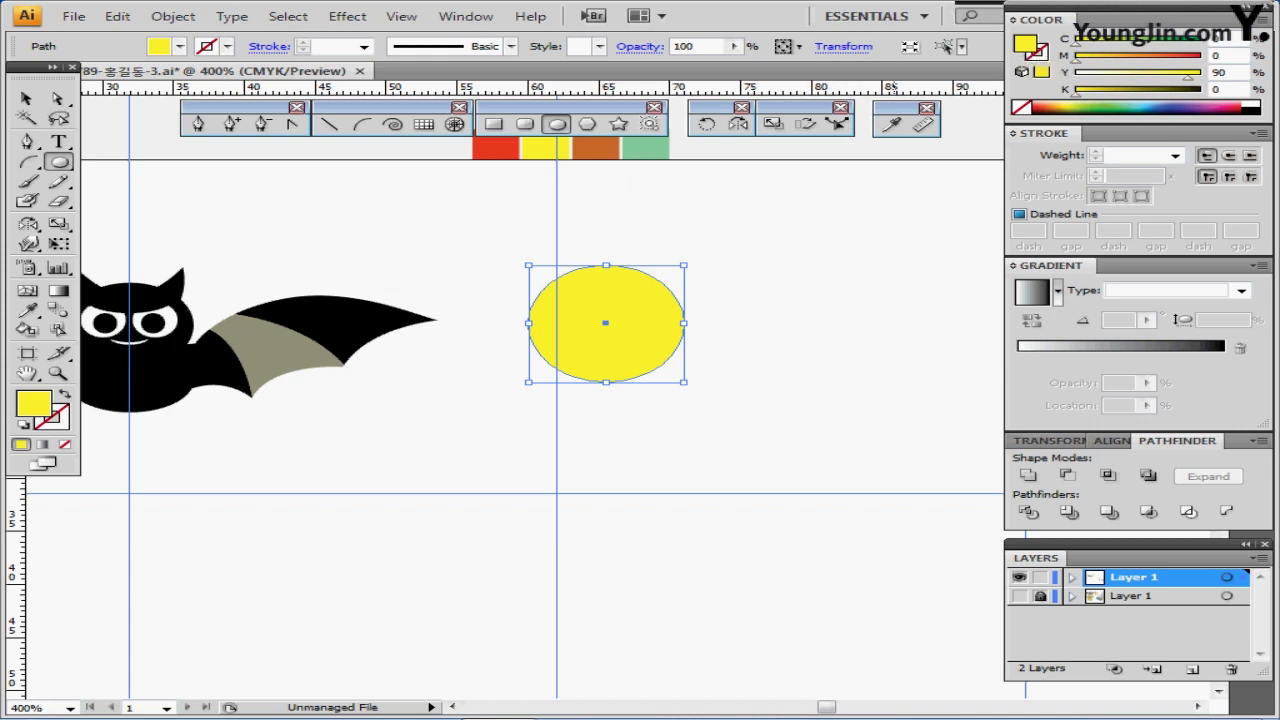
Create a 16 mm line at 90° and place it vertically through the middle of the yellow circle
left_click(329, 124)
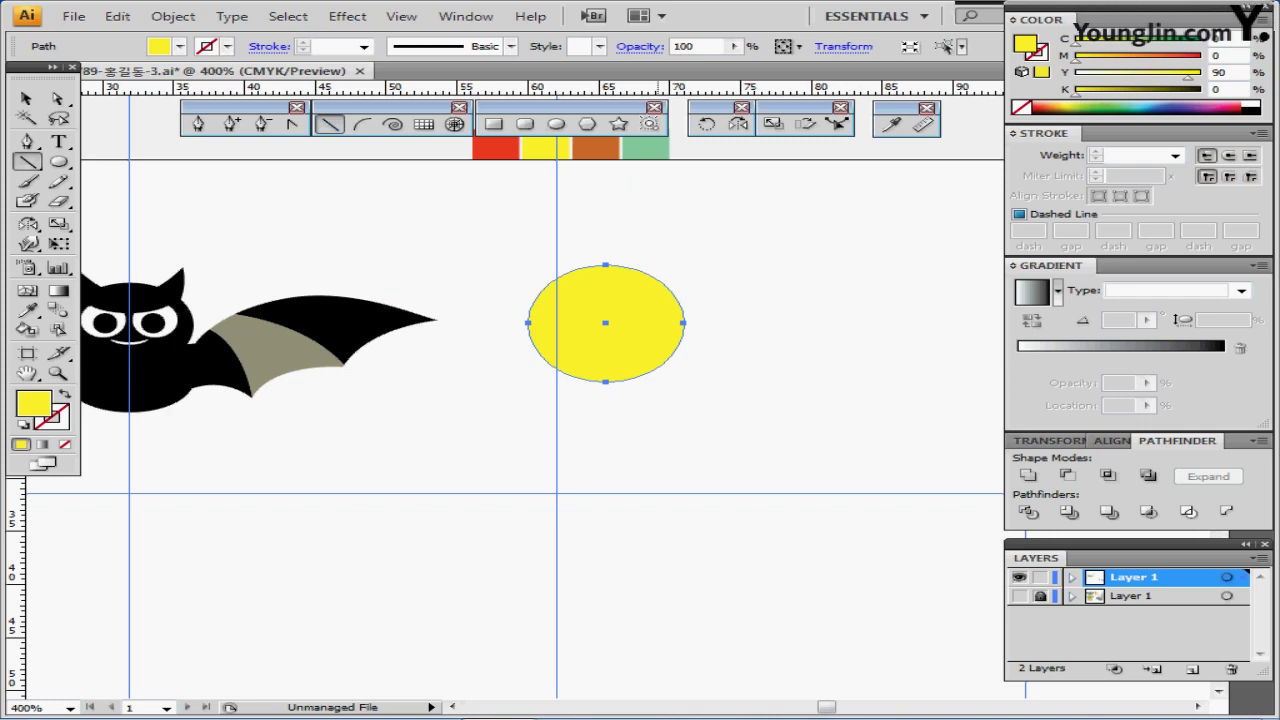
left_click(605, 266)
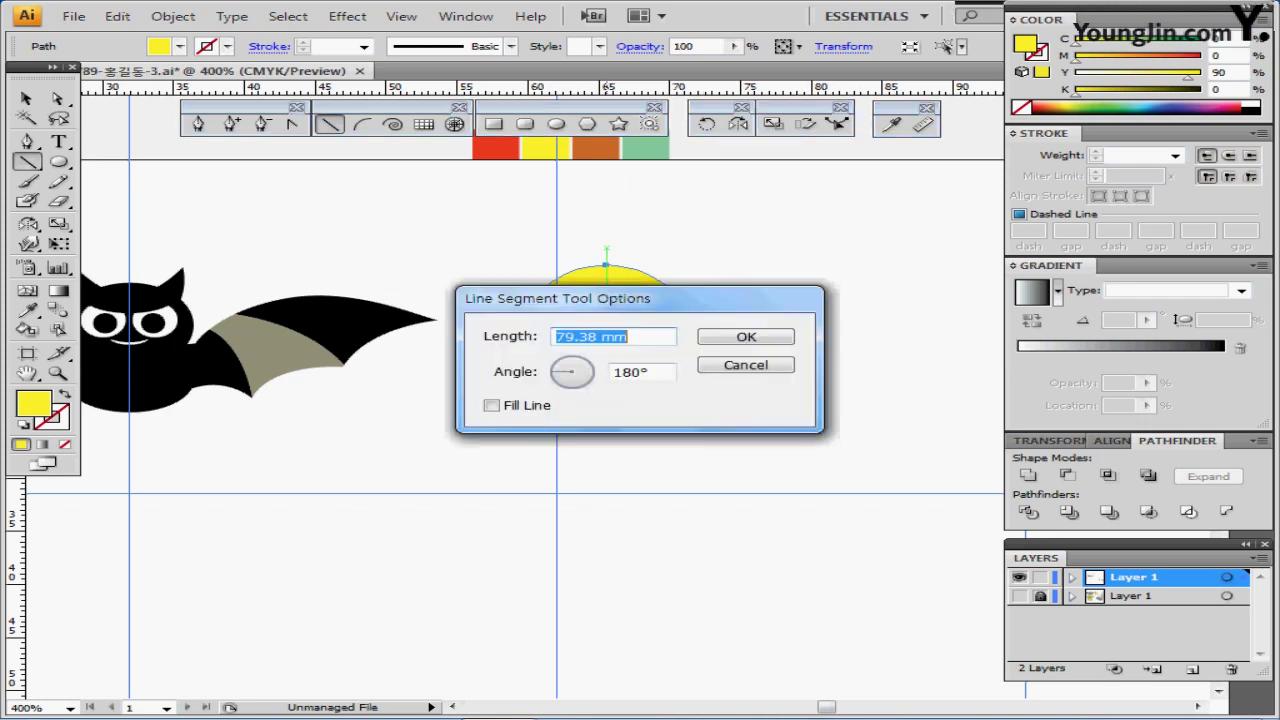
type("16")
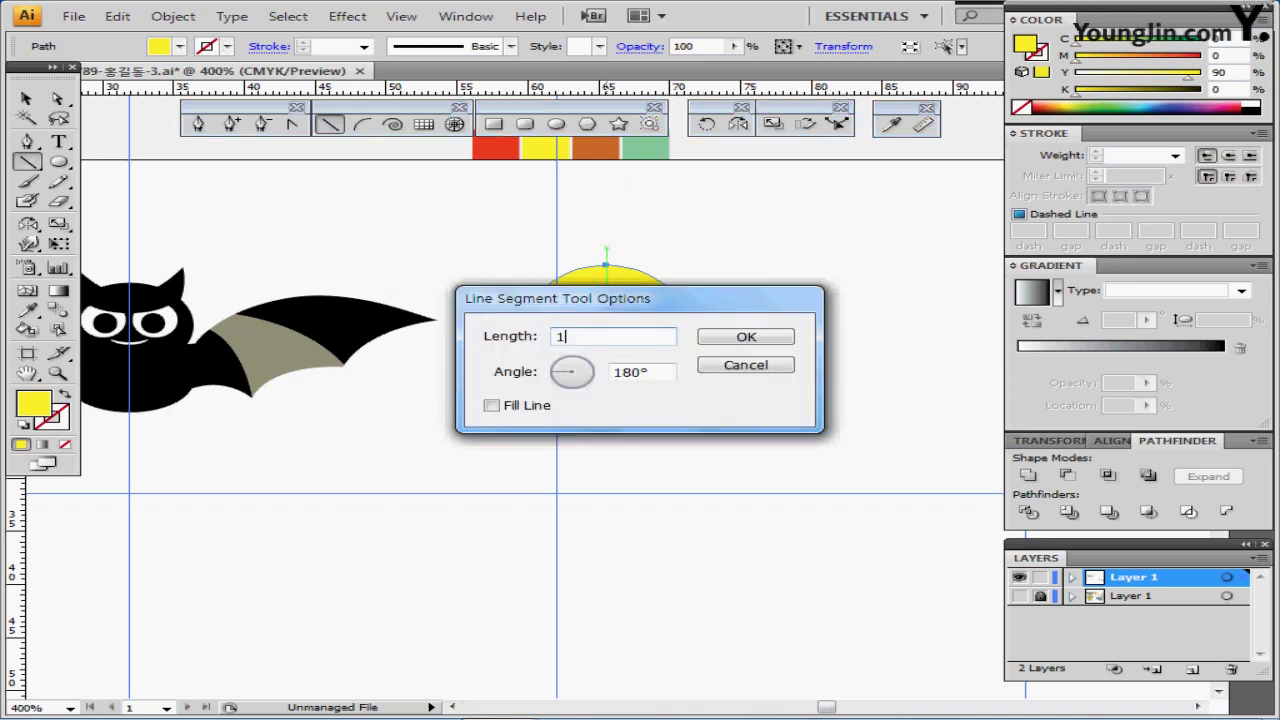
key("Tab")
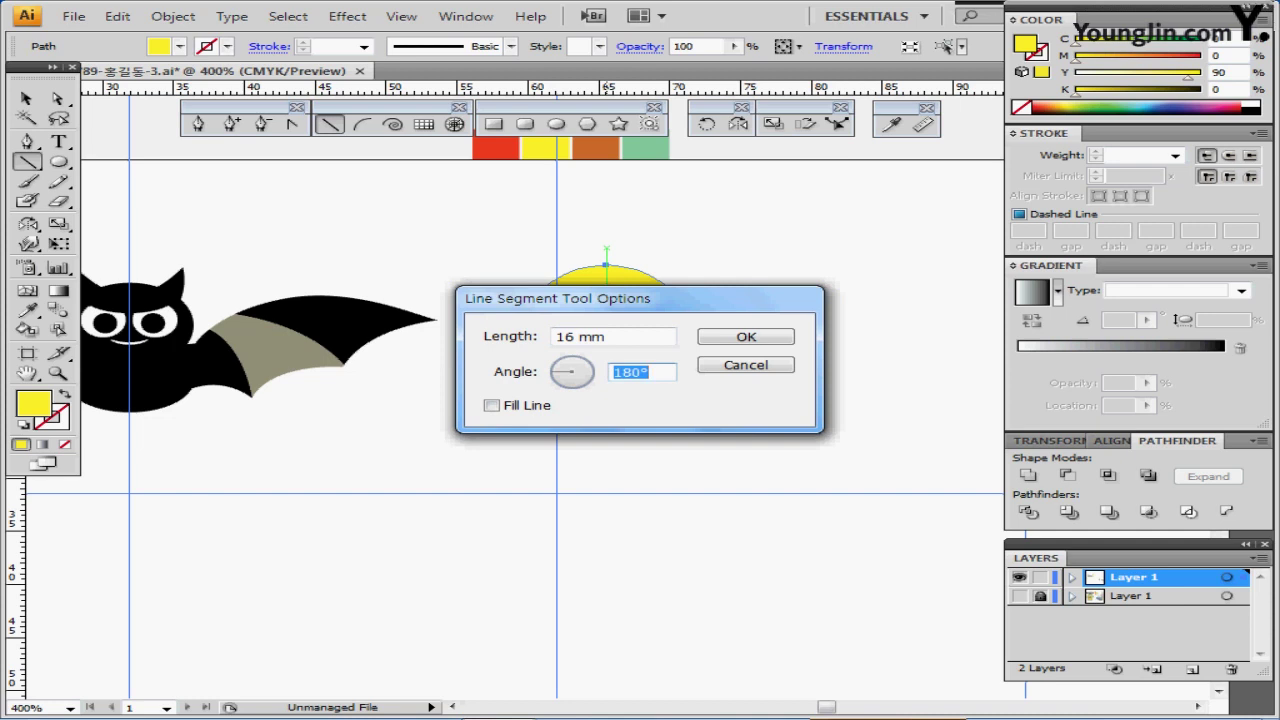
type("90")
key("Return")
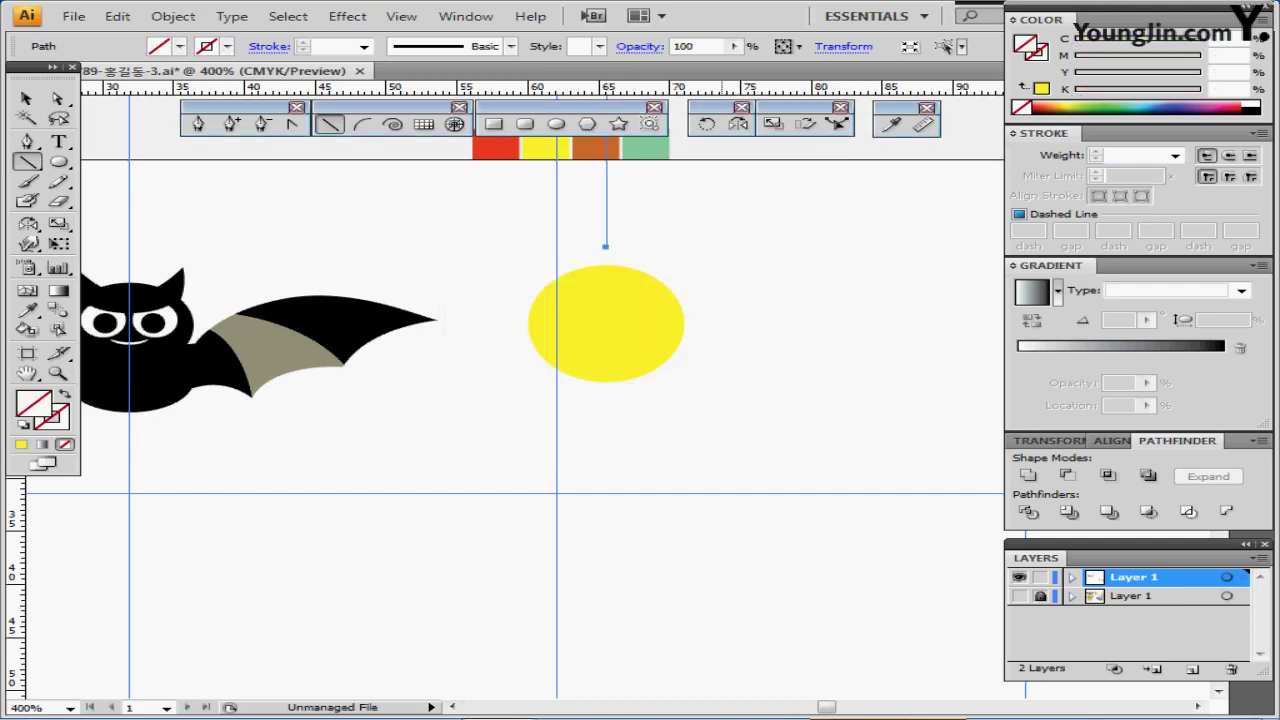
left_click_drag(606, 203, 596, 362)
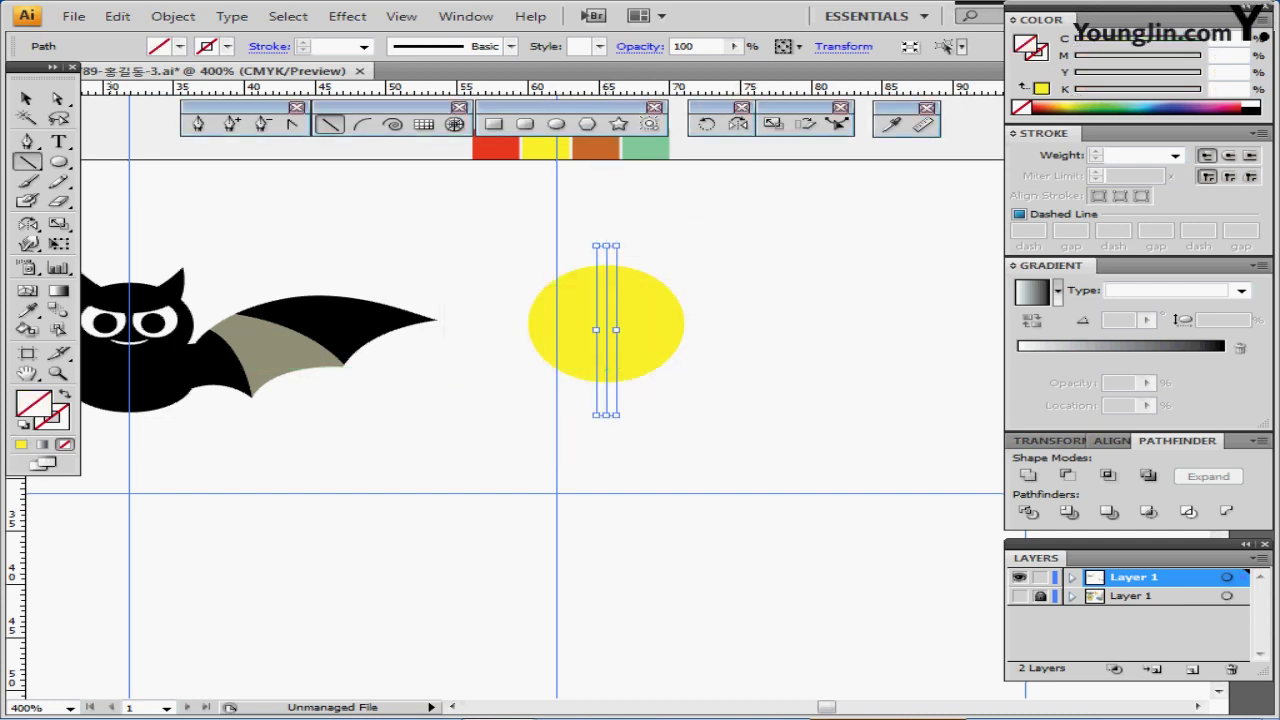
Give the vertical line a 1 pt magenta stroke (M 100) and deselect it
key("x")
left_click(227, 47)
left_click(166, 65)
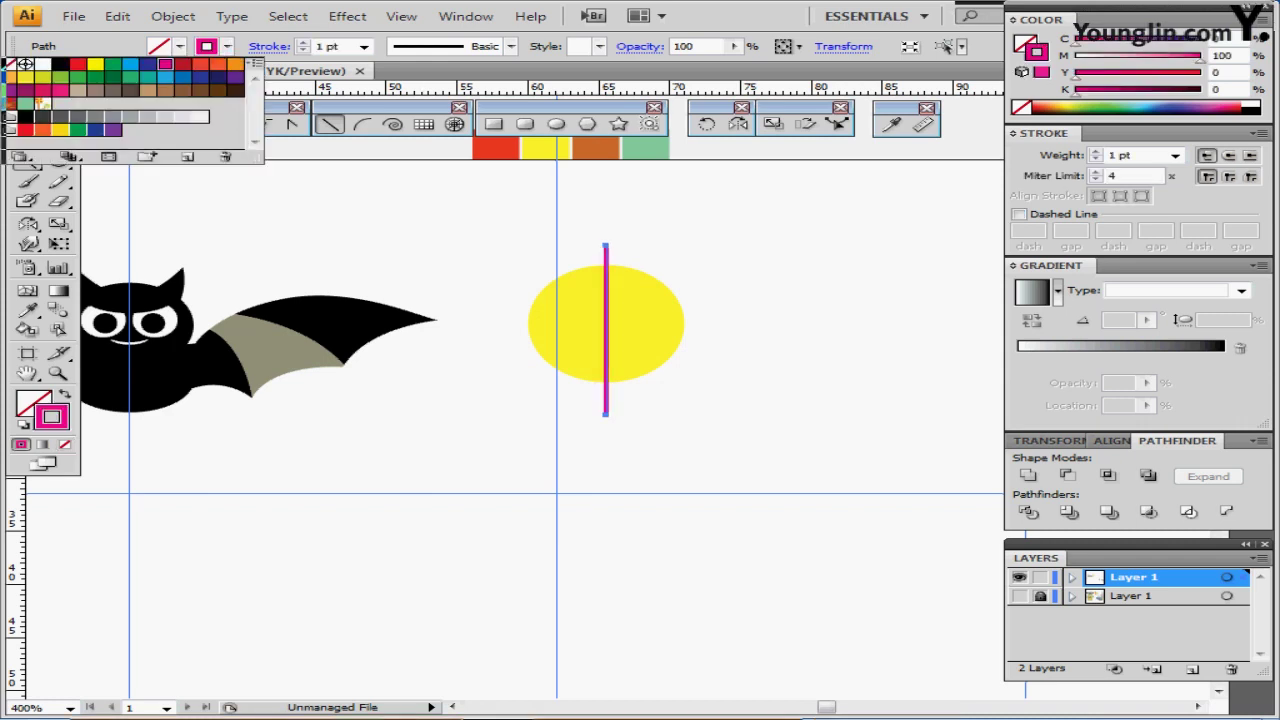
left_click(631, 505, "ctrl")
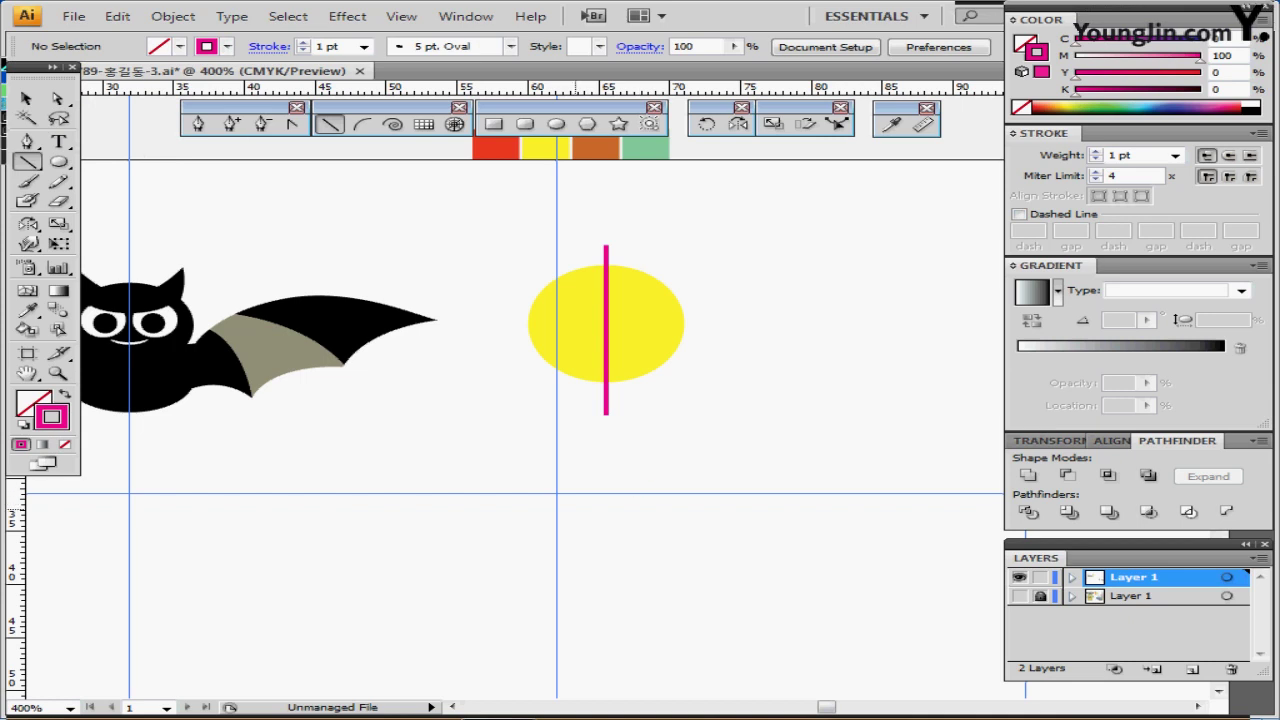
Rotate a copy of the magenta line by 45° and repeat the transformation twice to make eight evenly spaced spokes
left_click_drag(562, 237, 628, 261)
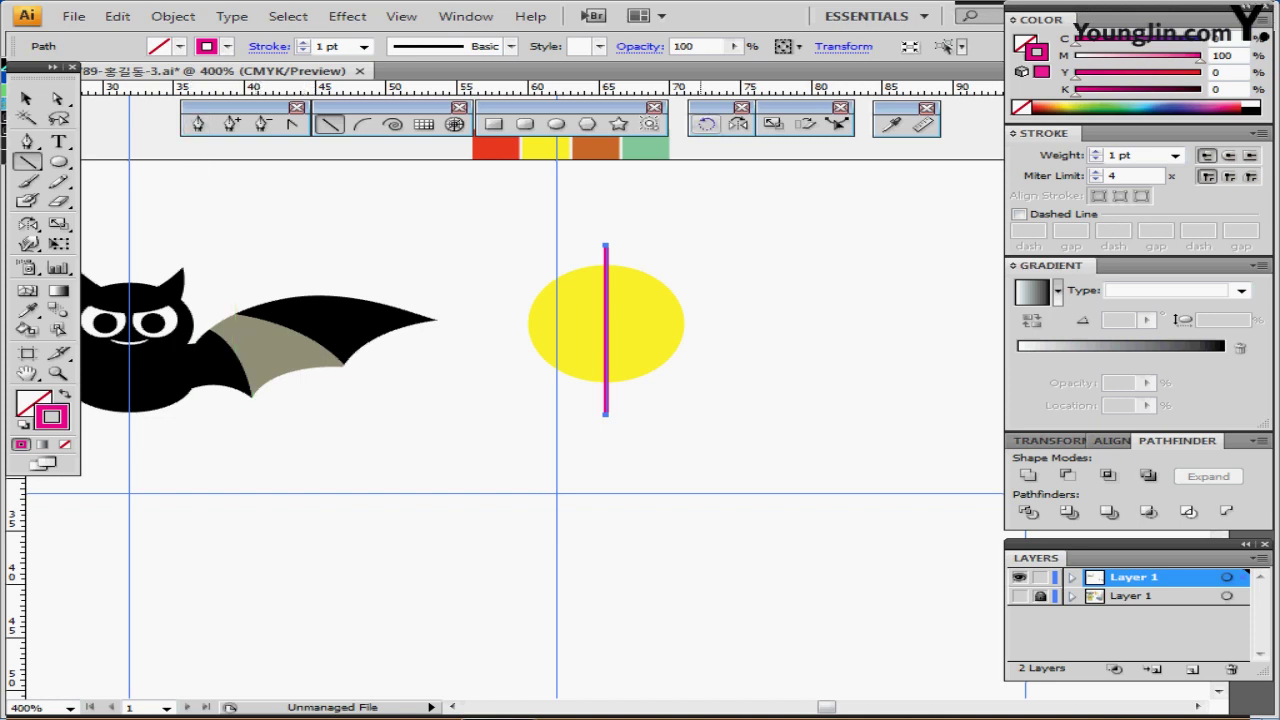
double_click(706, 123)
type("45")
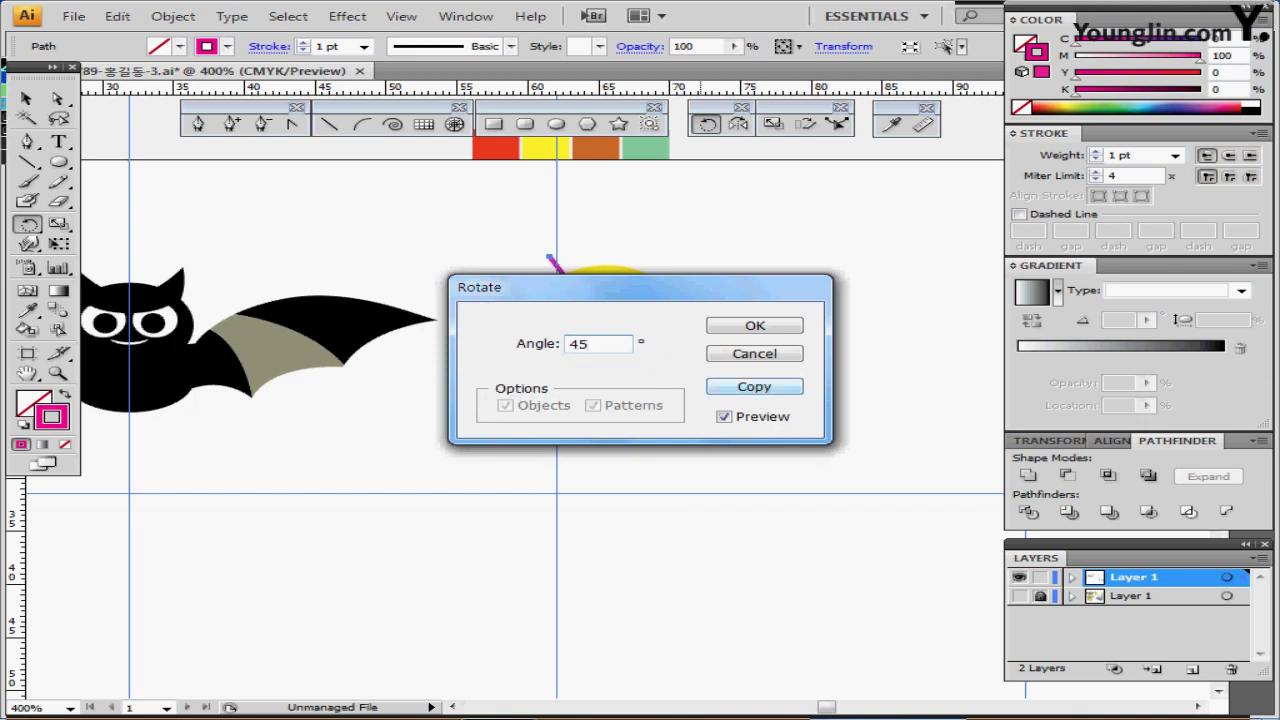
left_click(755, 387)
key("Return")
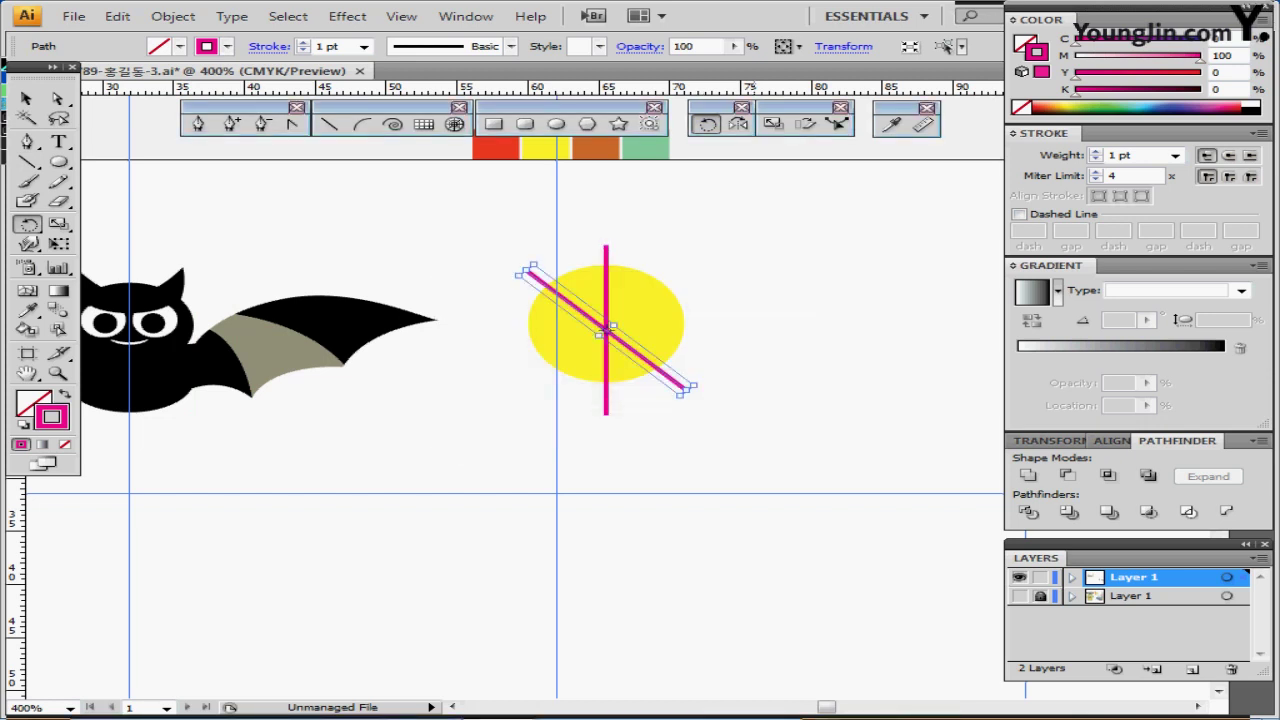
key("ctrl+d")
key("ctrl+d")
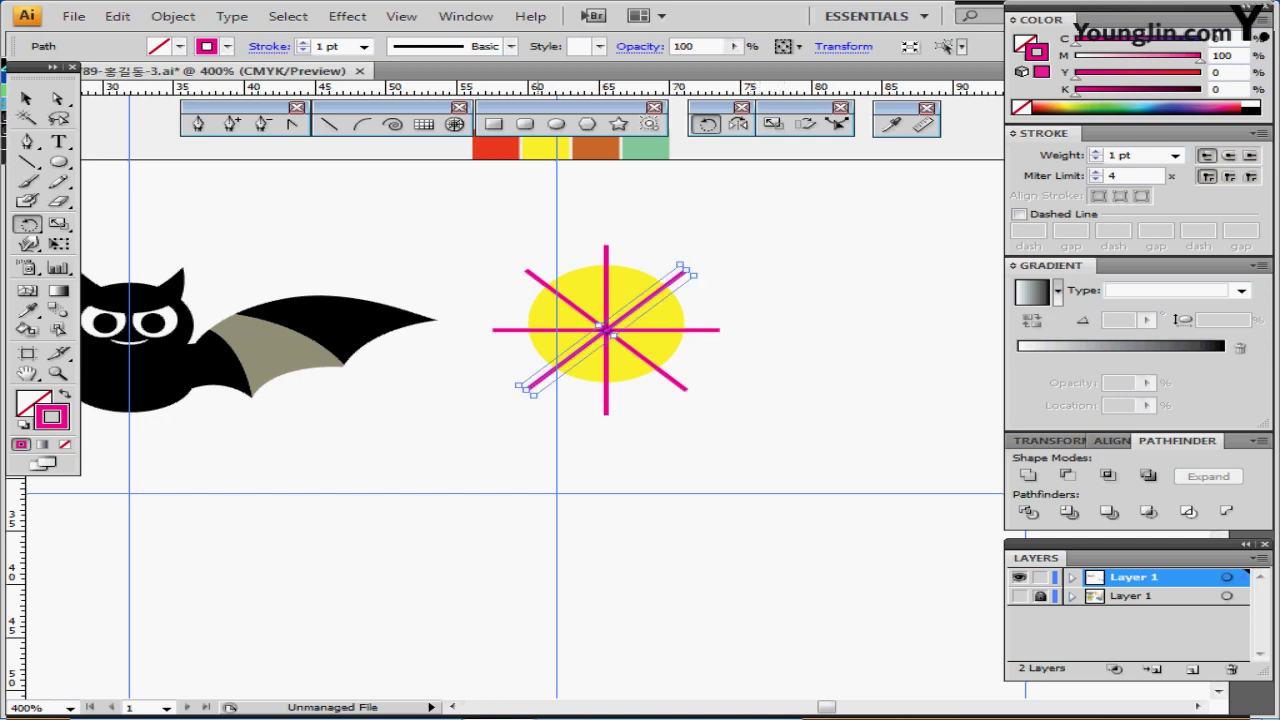
Select only the four magenta lines and apply a Twist effect with a 30° angle to them
key("ctrl+a")
left_click(646, 345, "ctrl+shift")
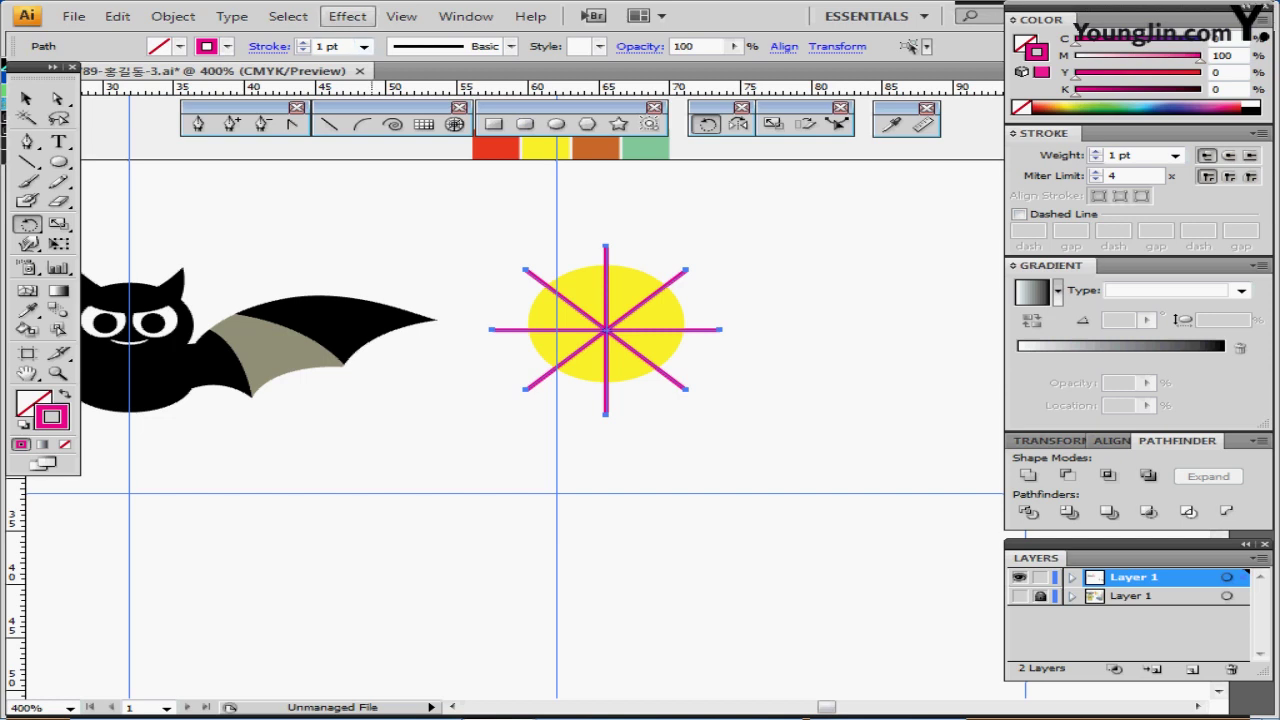
left_click(347, 16)
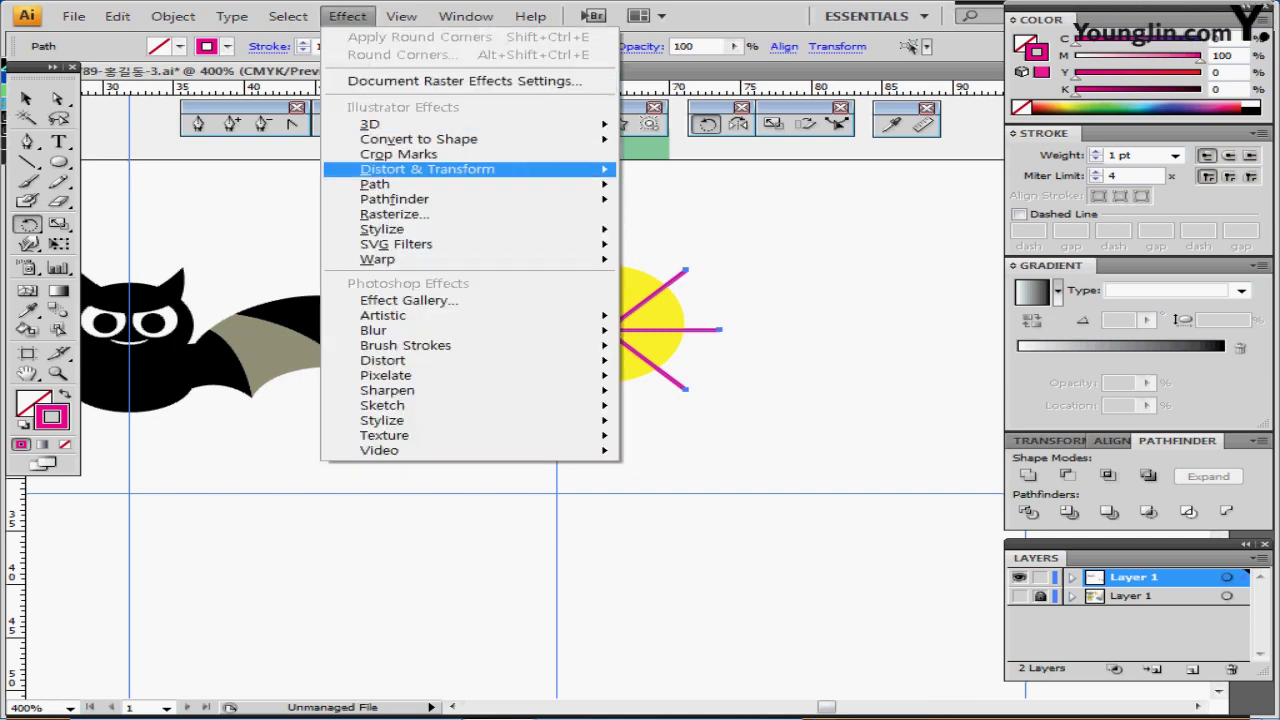
mouse_move(427, 169)
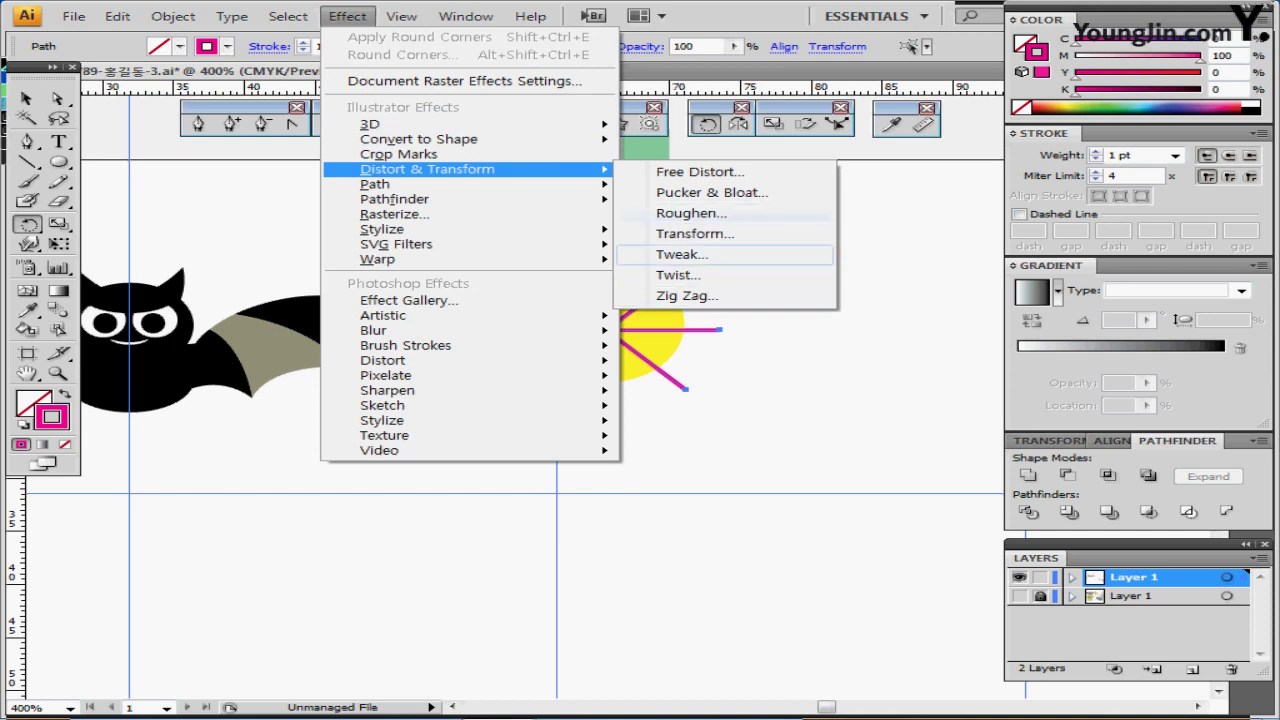
left_click(678, 275)
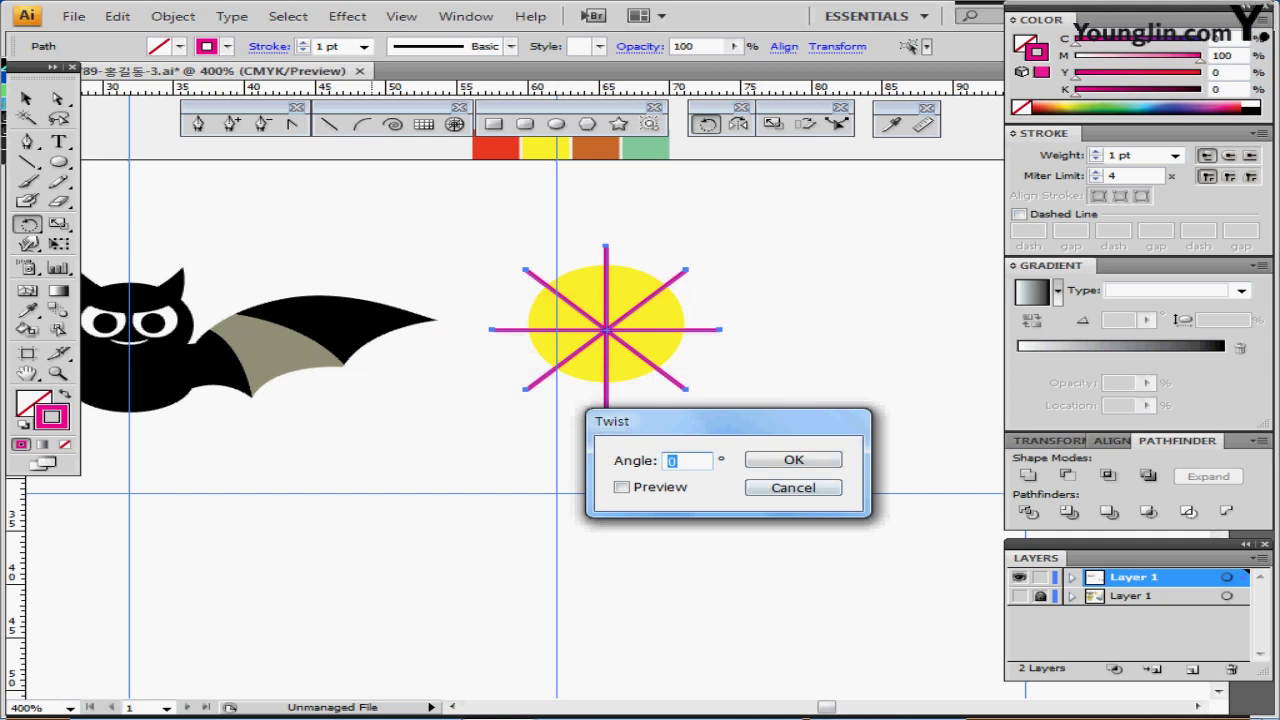
type("30")
key("Return")
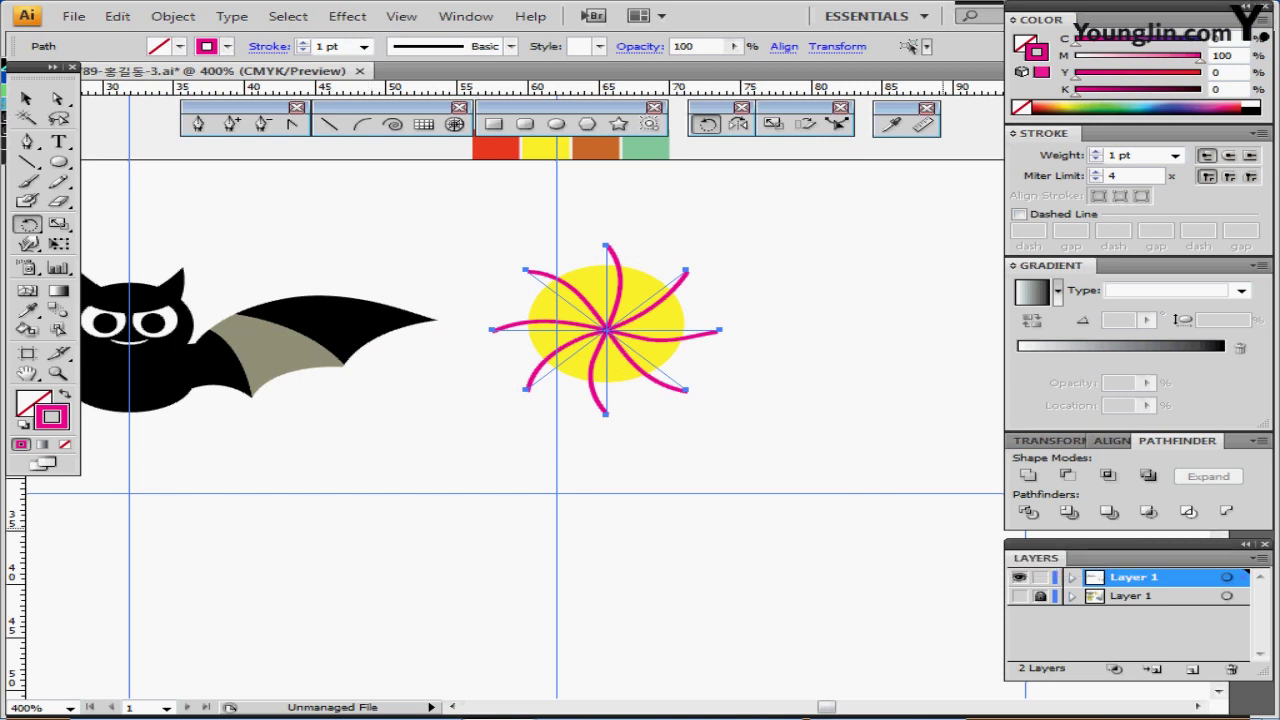
Expand the appearance of the four twisted magenta lines into plain paths
left_click(173, 16)
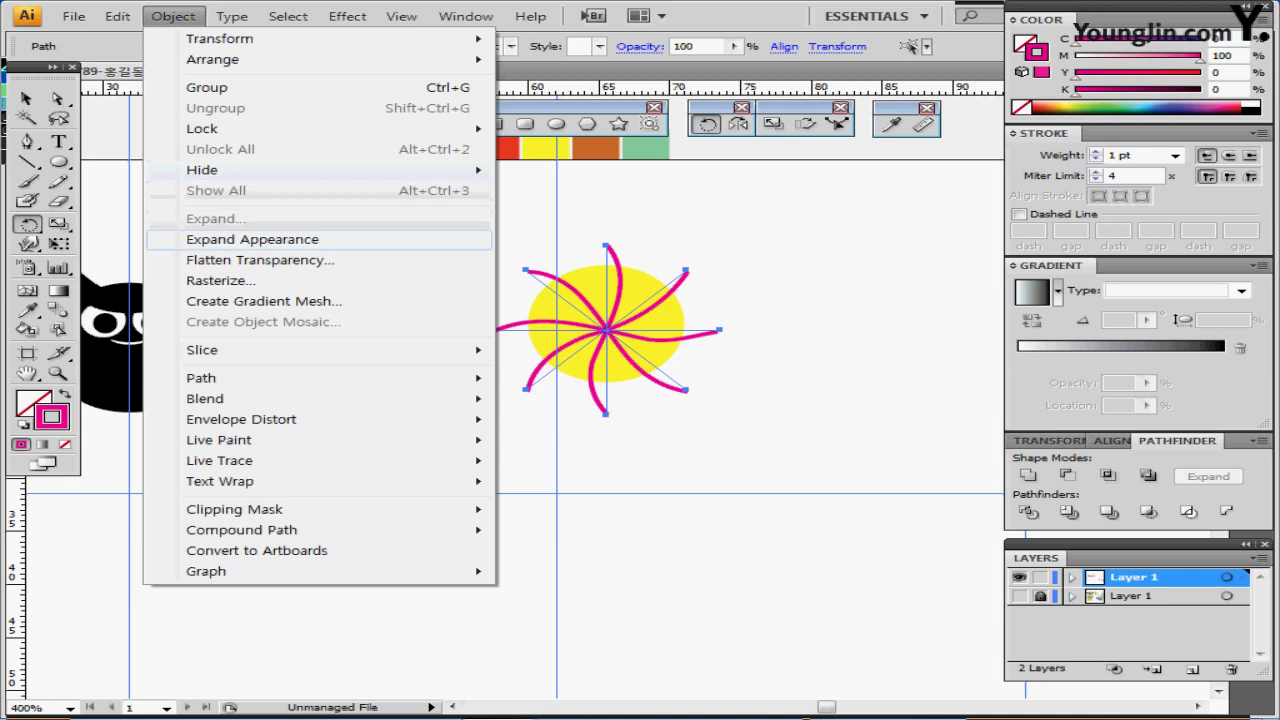
left_click(300, 239)
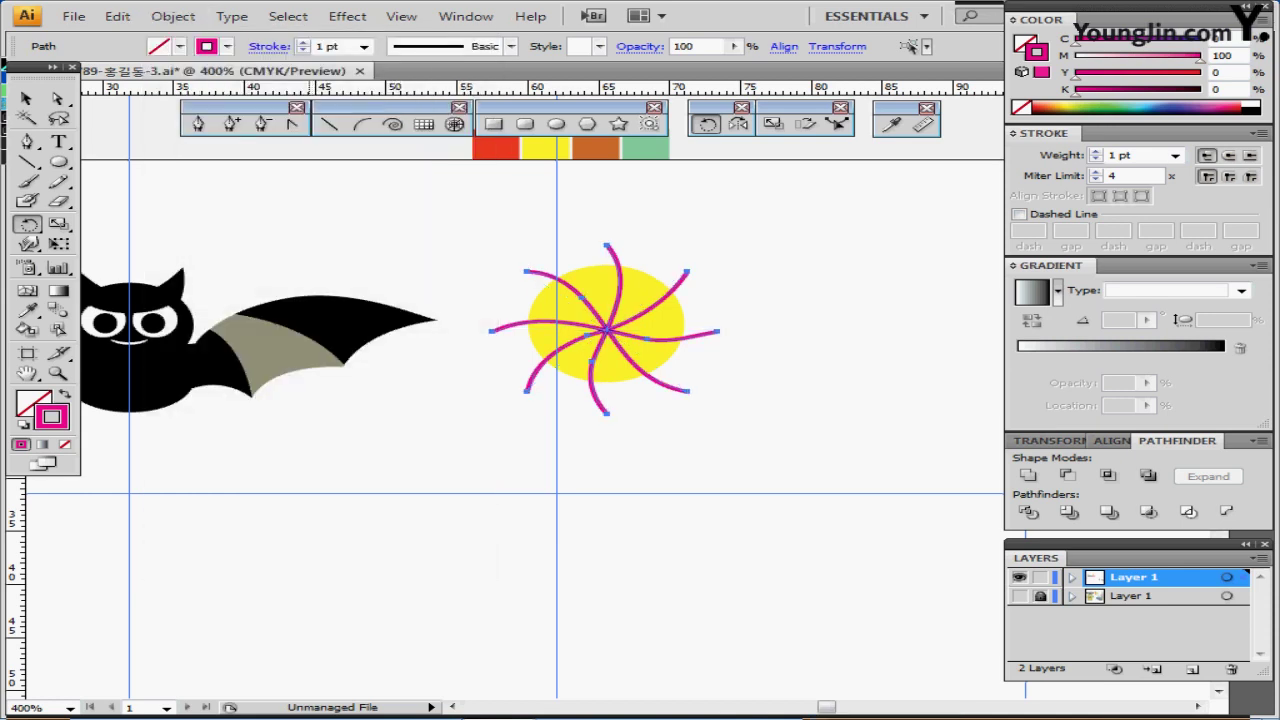
key("v")
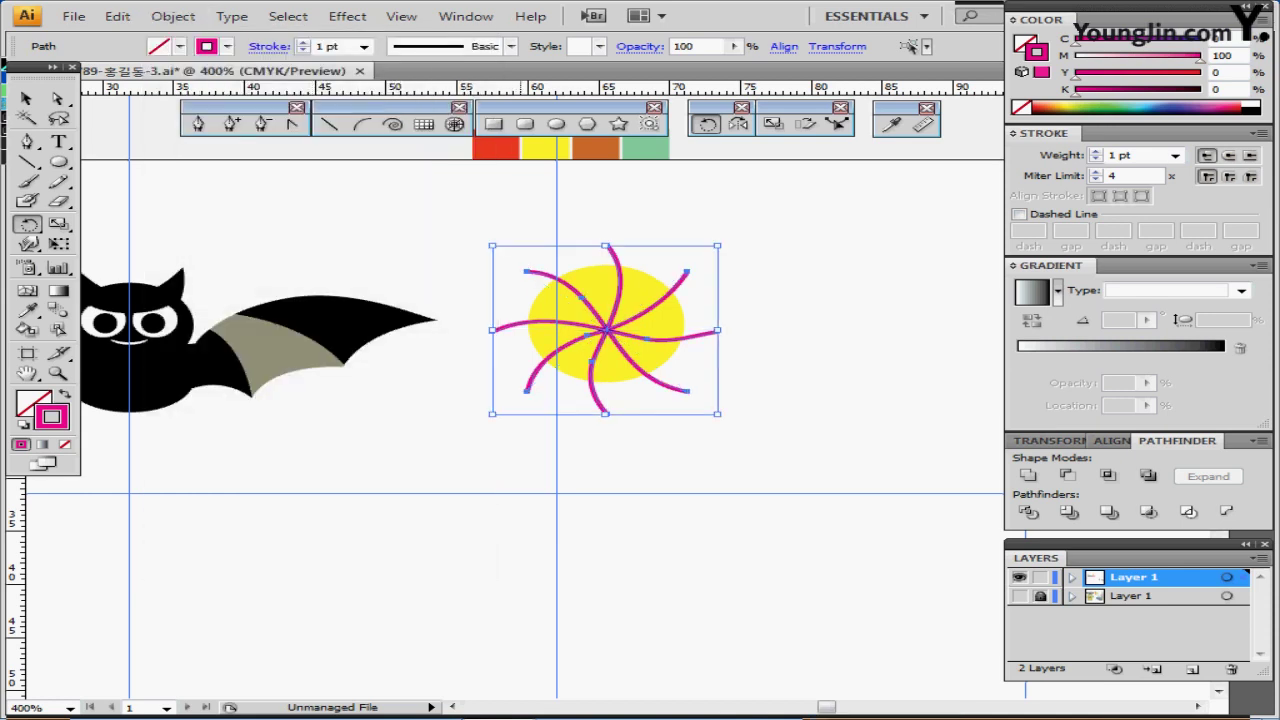
Centre the twisted lines and the yellow circle on each other horizontally and vertically, and divide the circle along the lines
mouse_move(520, 222)
left_mouse_down()
mouse_move(646, 346)
mouse_move(672, 312)
left_mouse_up()
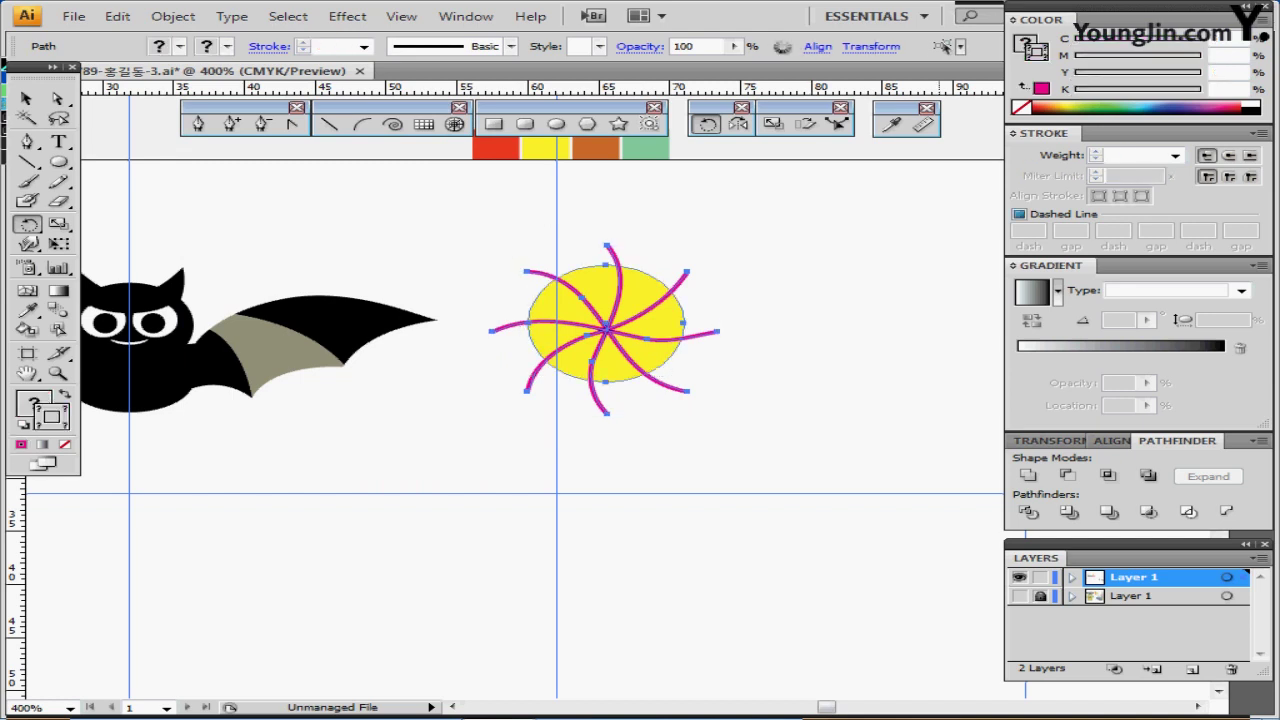
left_click(1112, 441)
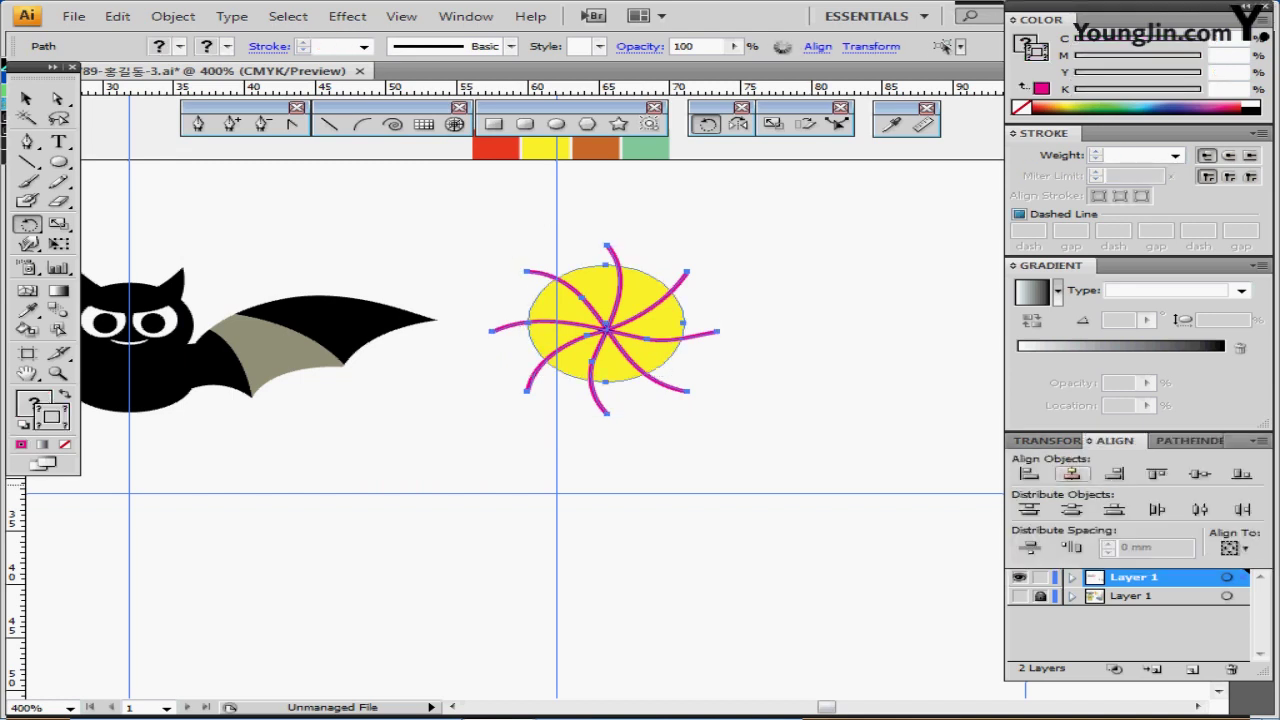
left_click(1072, 474)
left_click(1200, 474)
left_click(1200, 473)
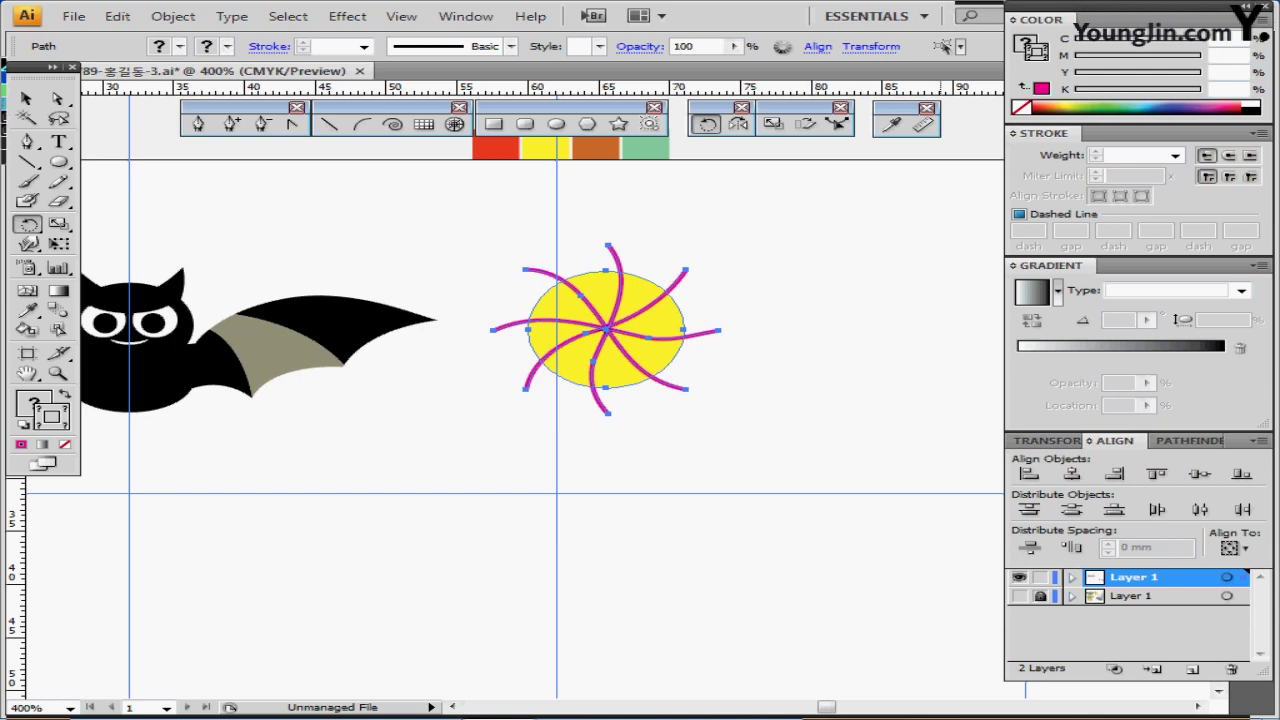
left_click(1188, 441)
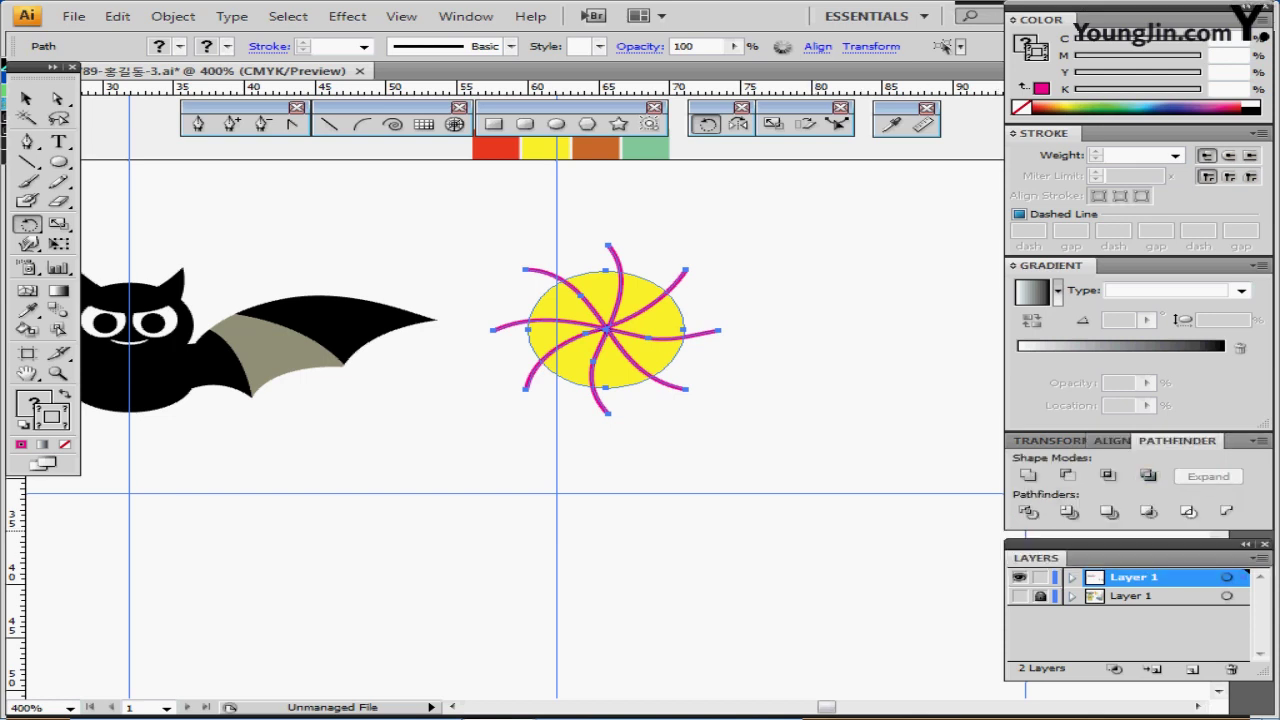
left_click(1028, 511)
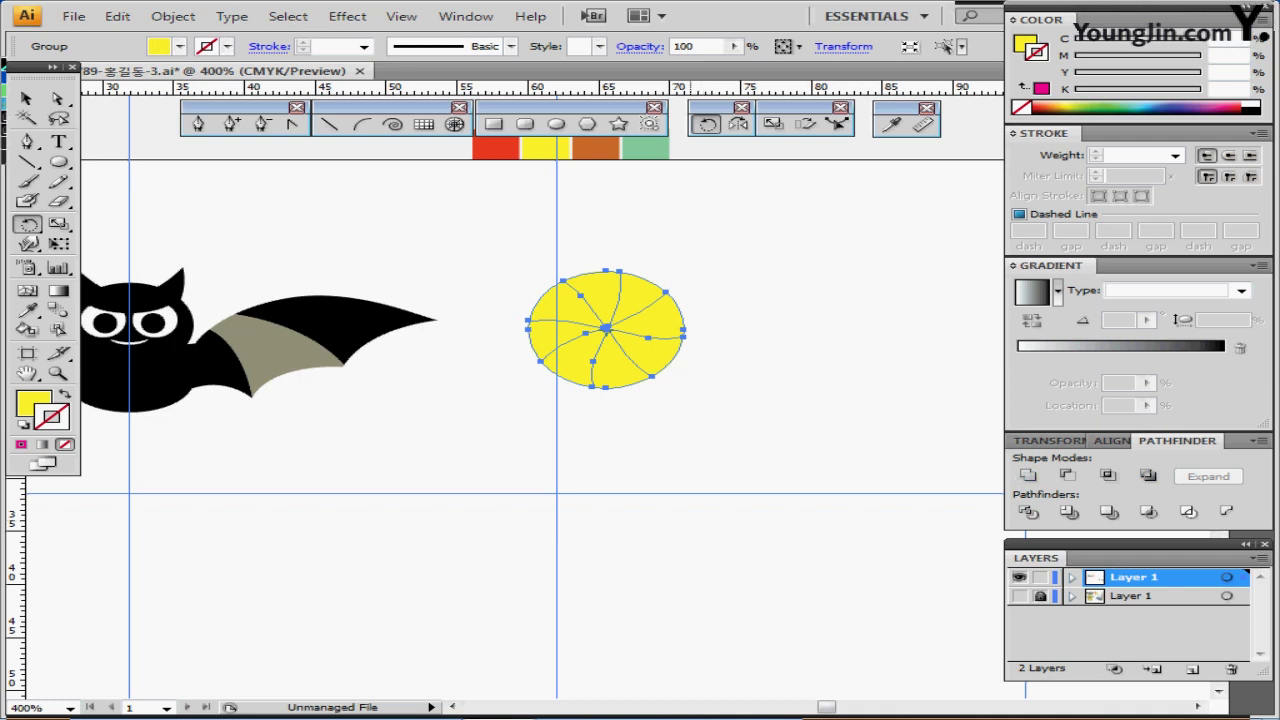
Isolate the divided circle group and fill every other wedge with the red of the sample swatch
double_click(653, 318)
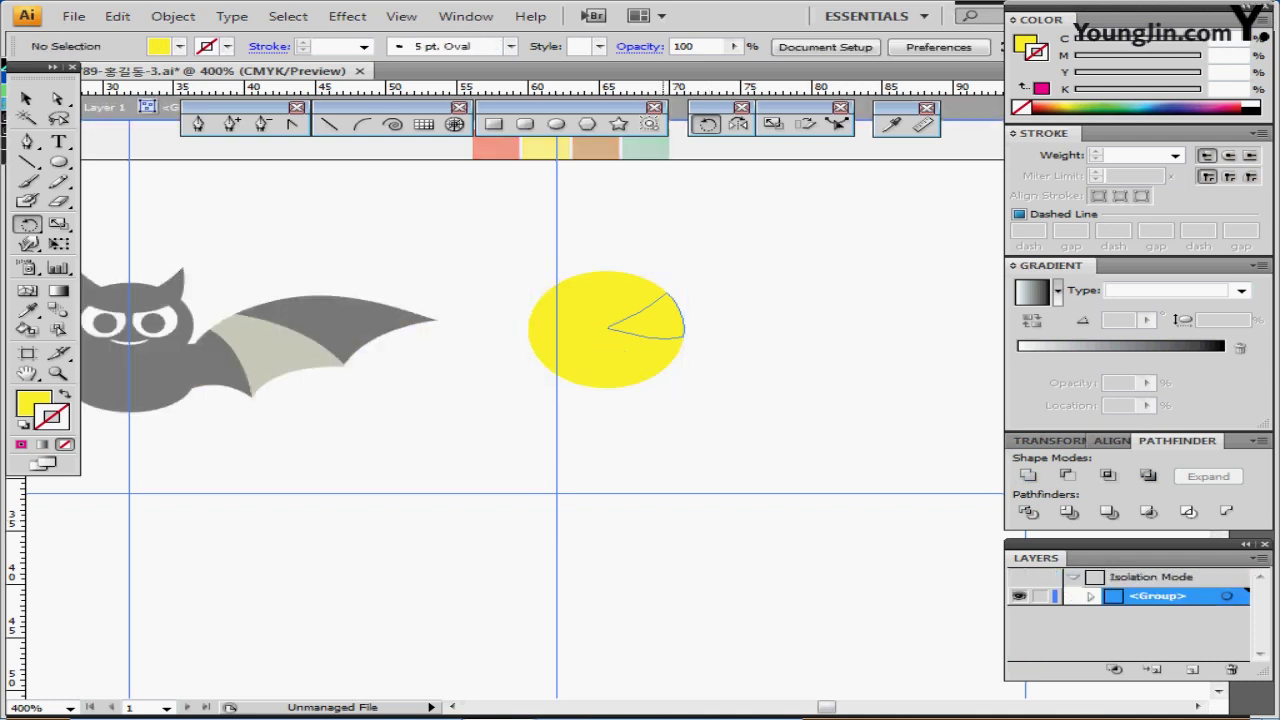
mouse_move(605, 327)
left_mouse_down()
mouse_move(530, 320)
mouse_move(605, 327)
left_mouse_up()
left_click(574, 361, "ctrl+shift")
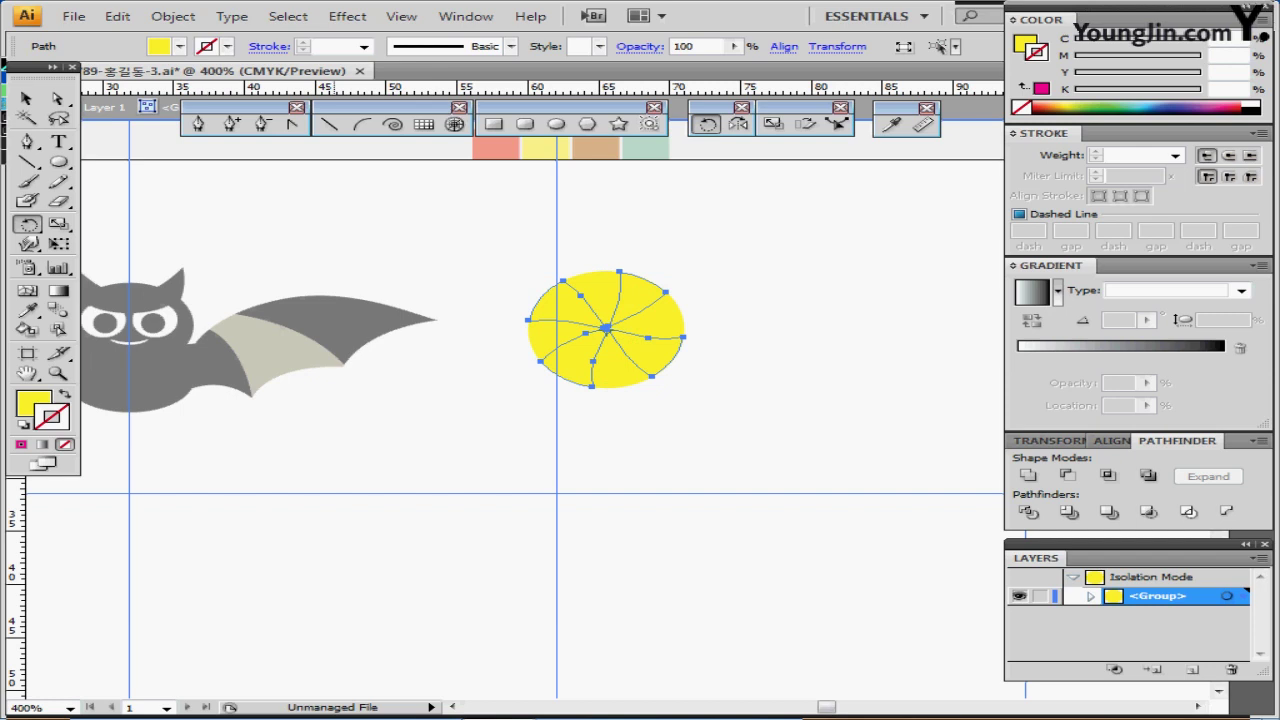
key("i")
left_click(495, 145)
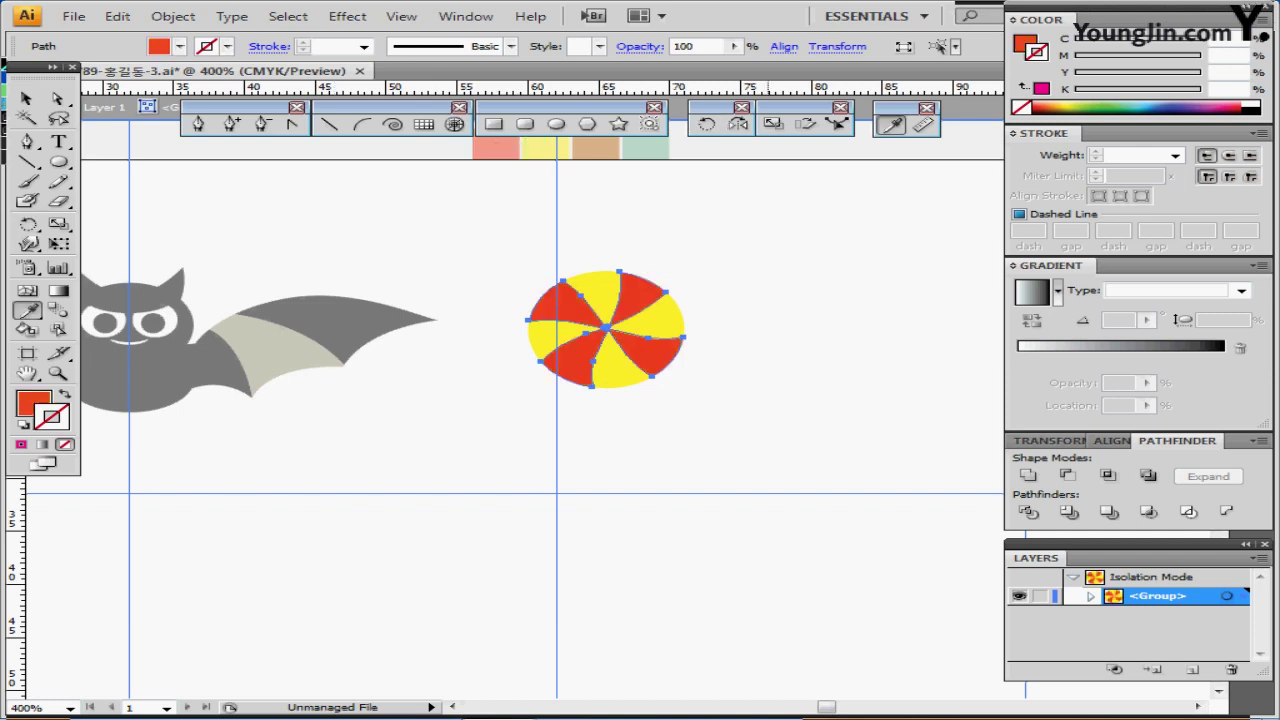
key("Escape")
key("ctrl+shift+a")
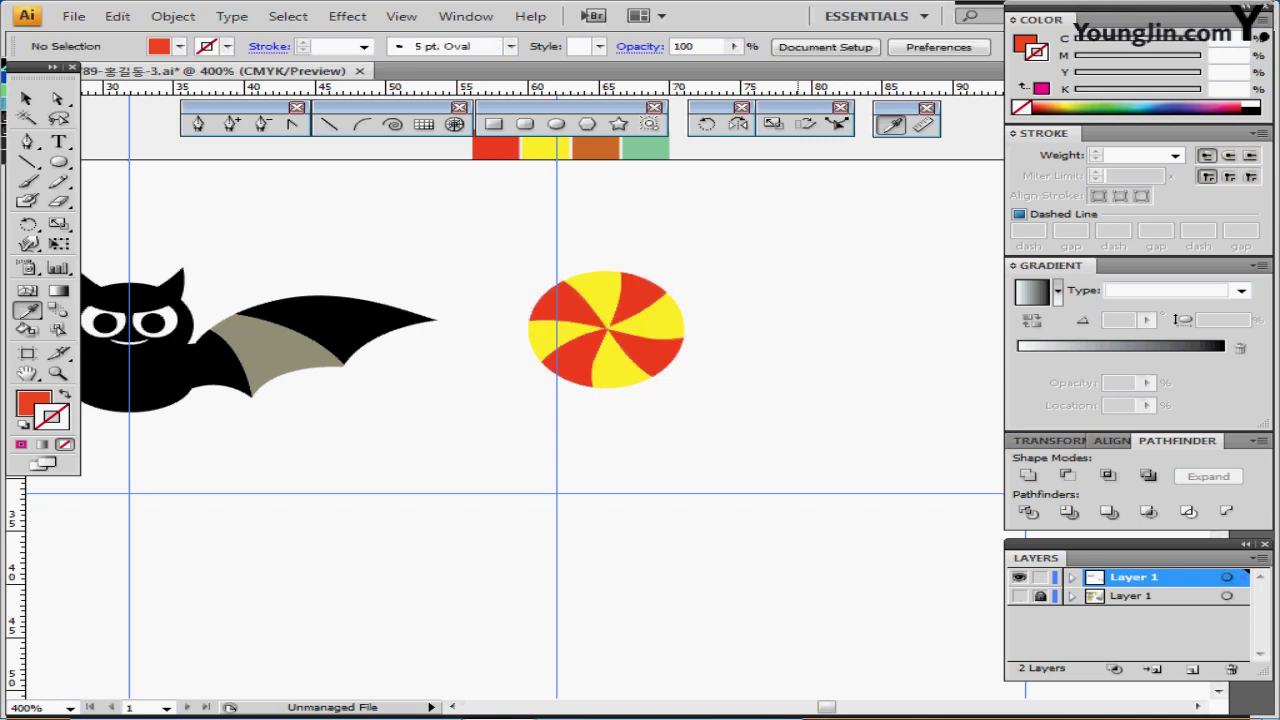
Move the red and yellow swirled candy so its centre sits on the nearby vertical guide
scroll(700, 400, "right", 1)
left_click_drag(712, 400, 747, 323)
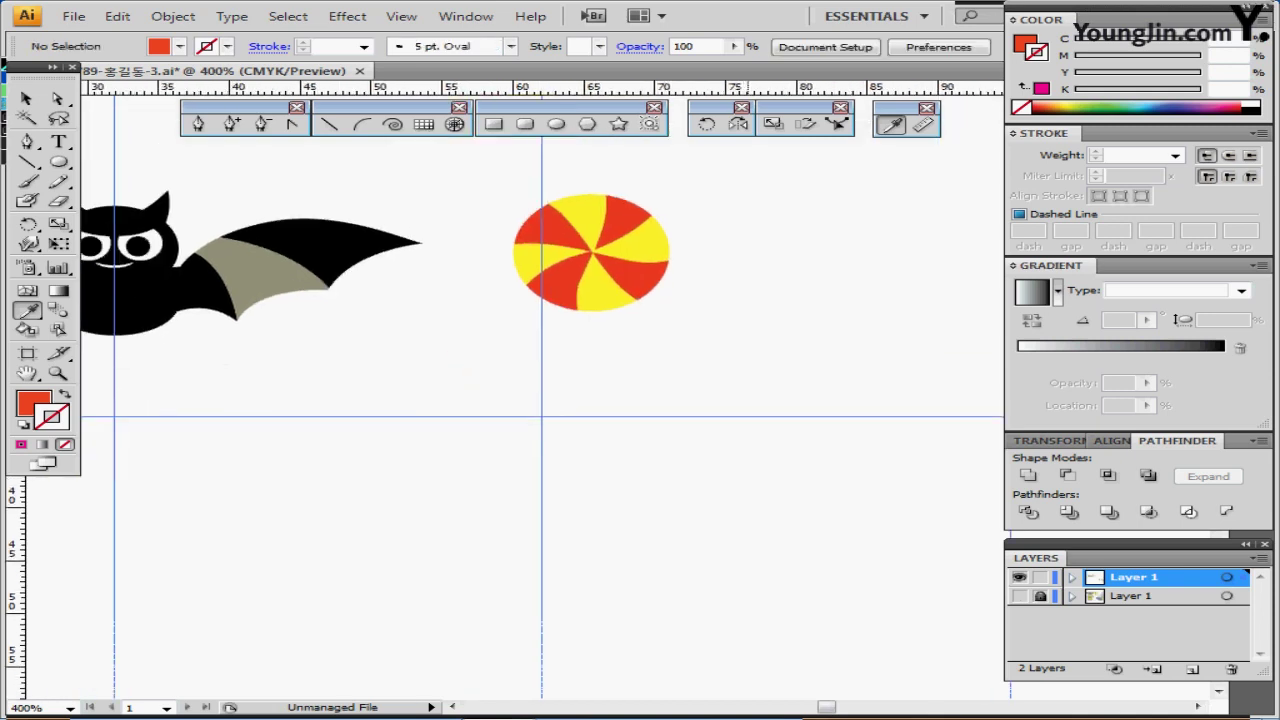
left_click_drag(600, 258, 553, 243)
key("ctrl+shift+a")
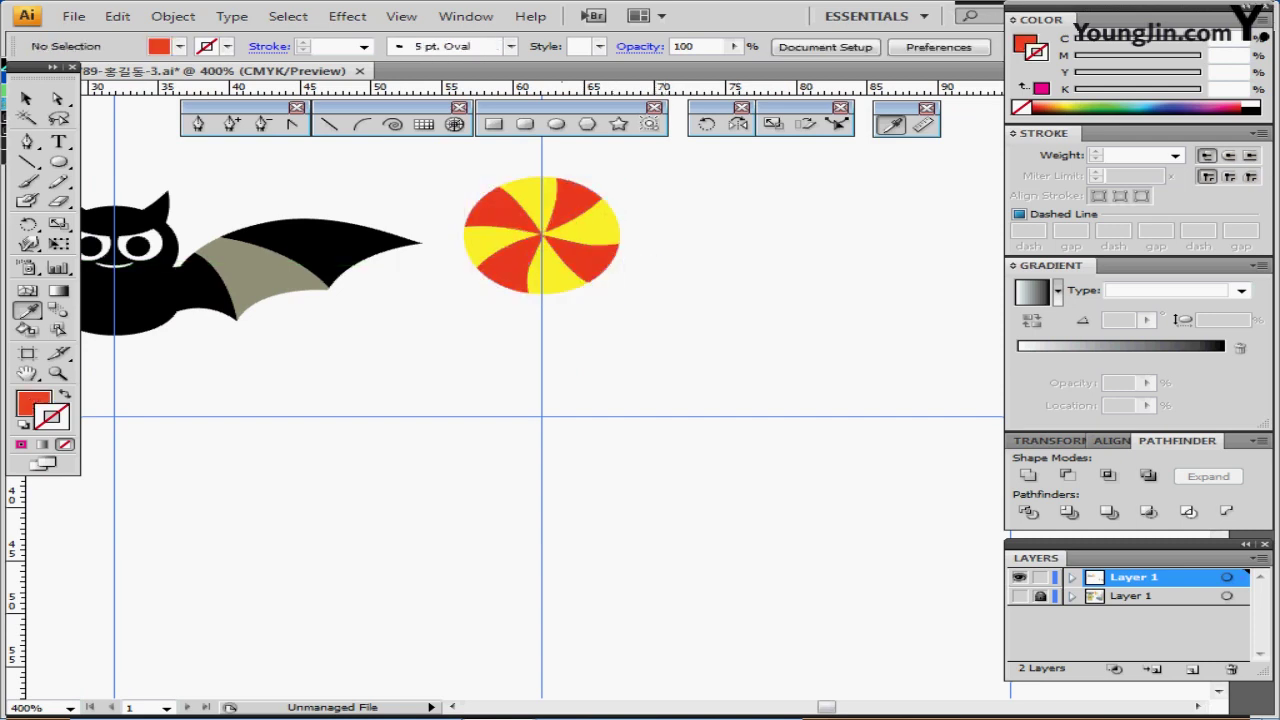
Draw a narrow rounded rectangle in the swatch brown down from the candy's lower edge and centre it on the vertical guide
scroll(540, 400, "up", 2)
scroll(540, 400, "up", 4)
left_click(590, 187)
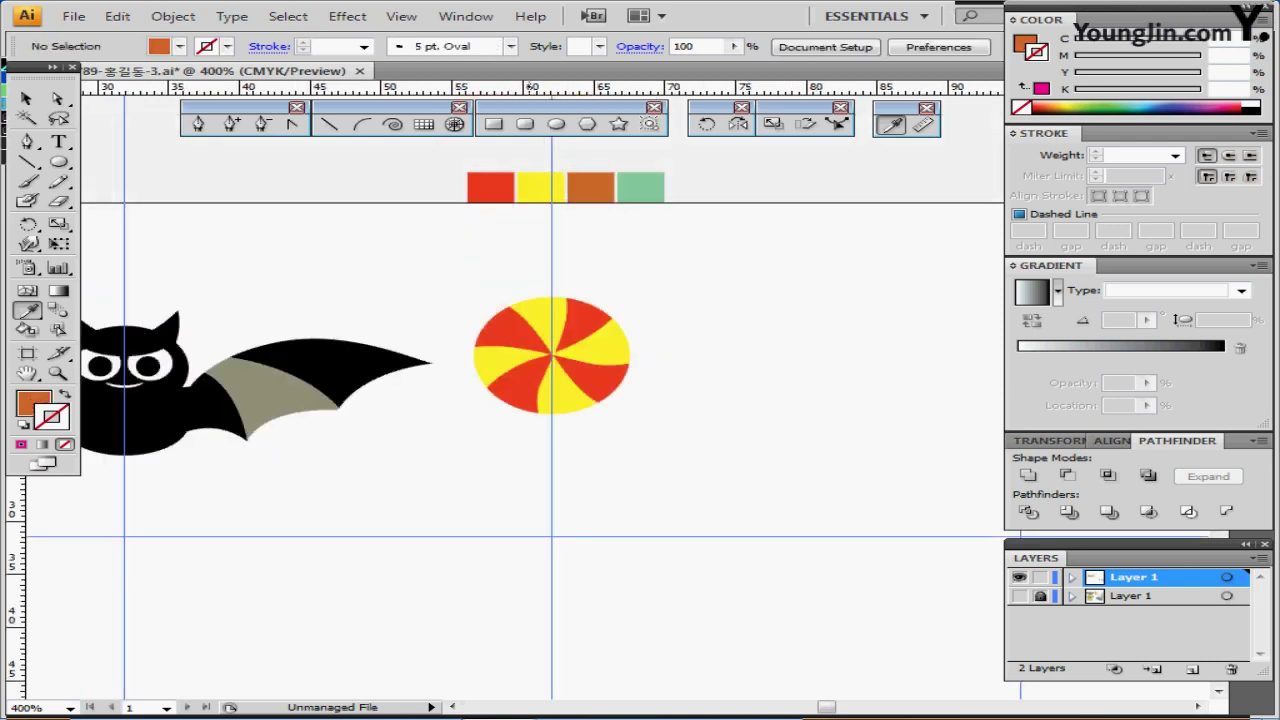
left_click(525, 124)
scroll(525, 440, "down", 4)
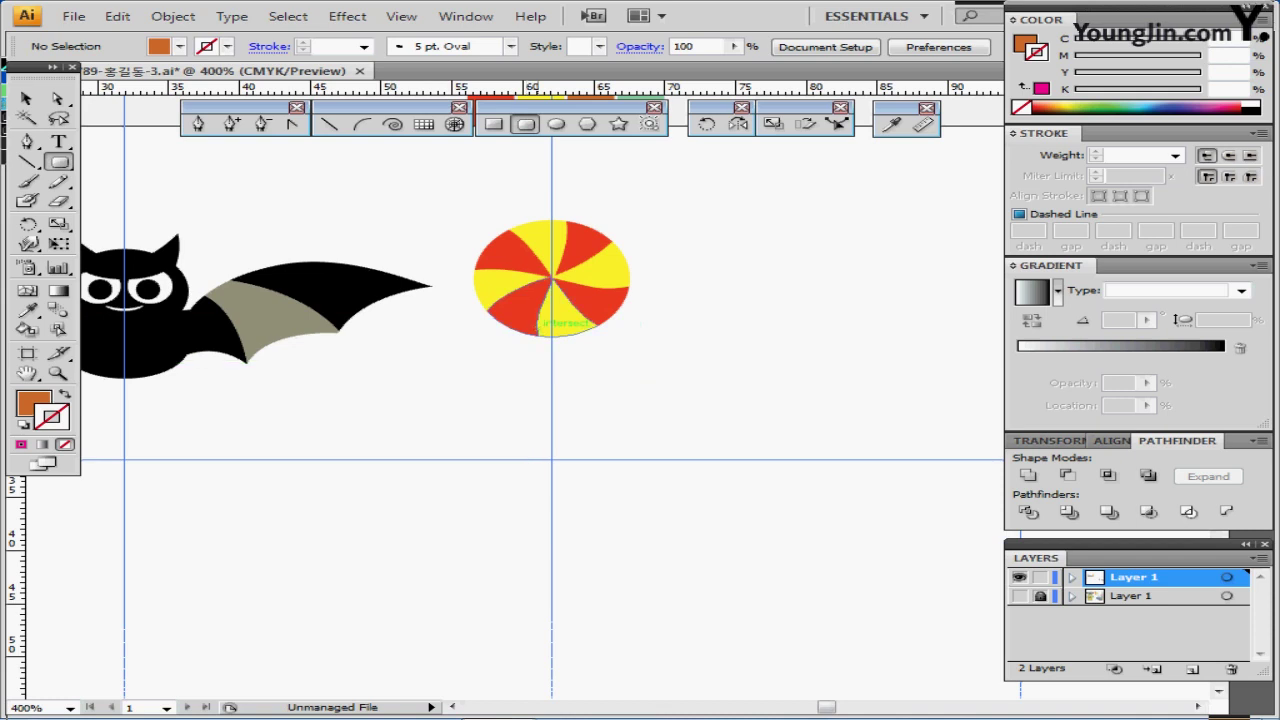
left_click_drag(541, 320, 562, 445)
key("Right")
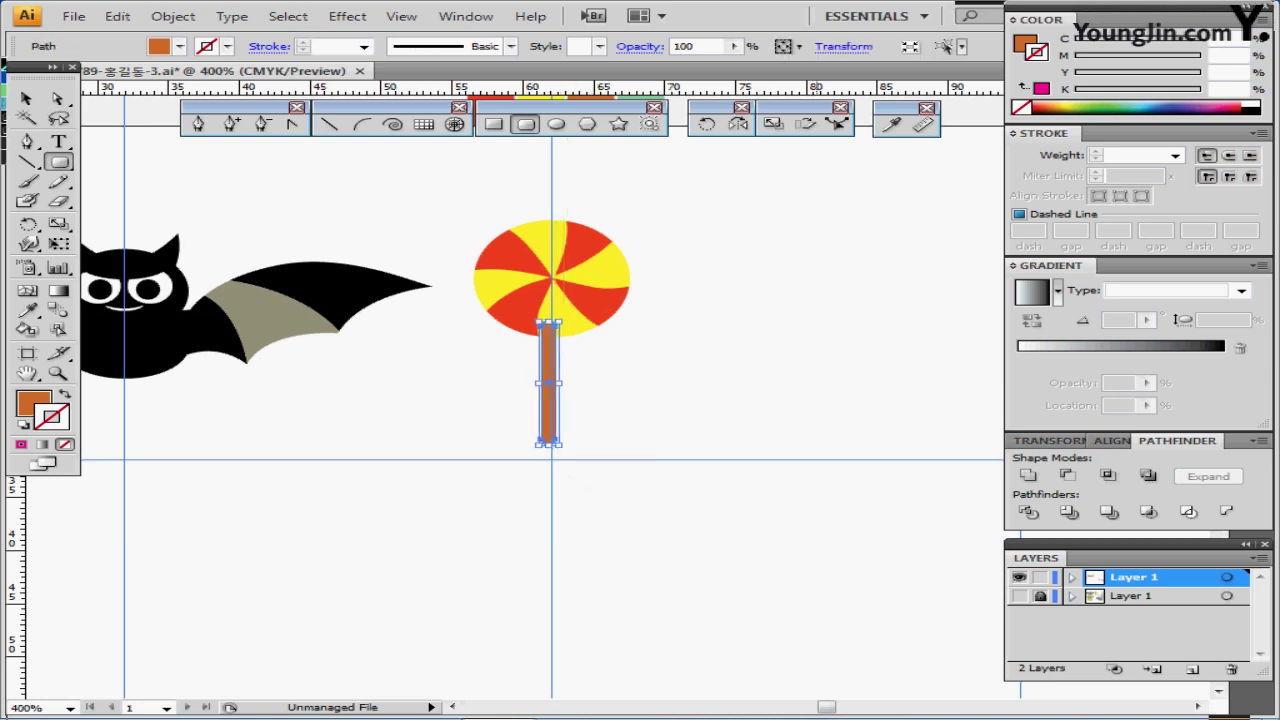
left_click_drag(558, 383, 564, 383)
left_click(626, 384, "ctrl")
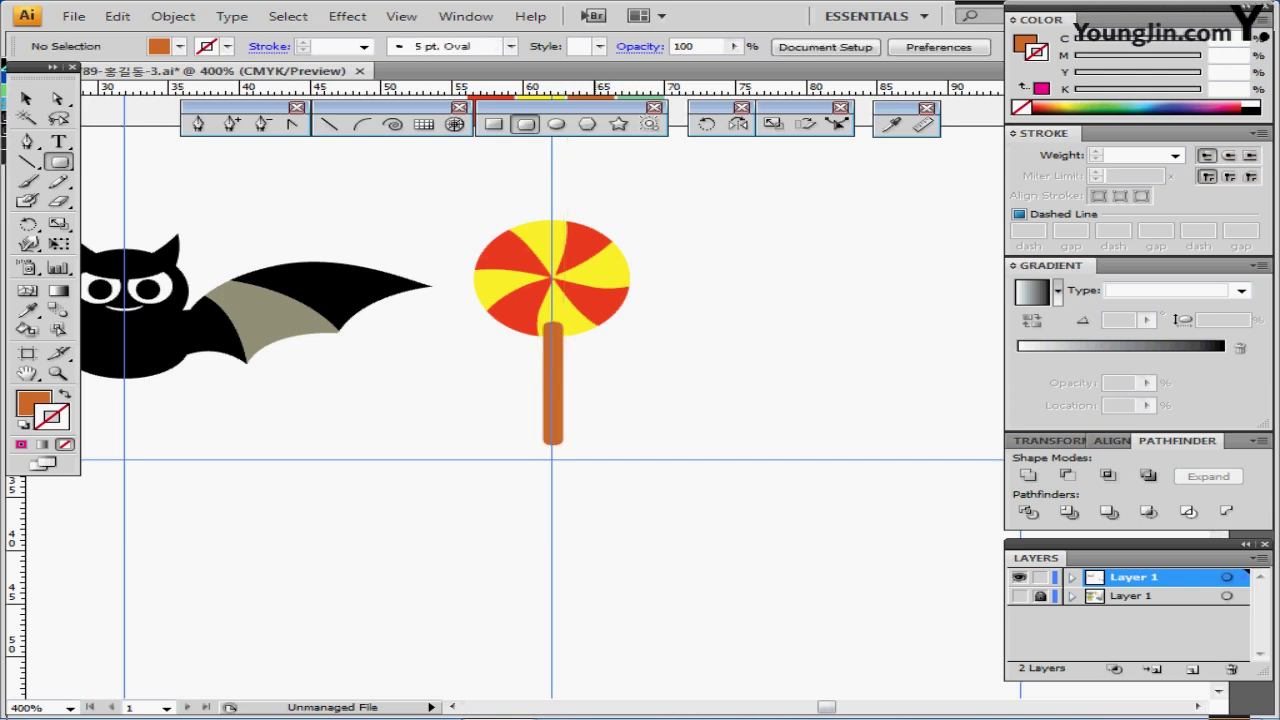
Send the brown stick behind the swirled candy
left_click(554, 385, "ctrl")
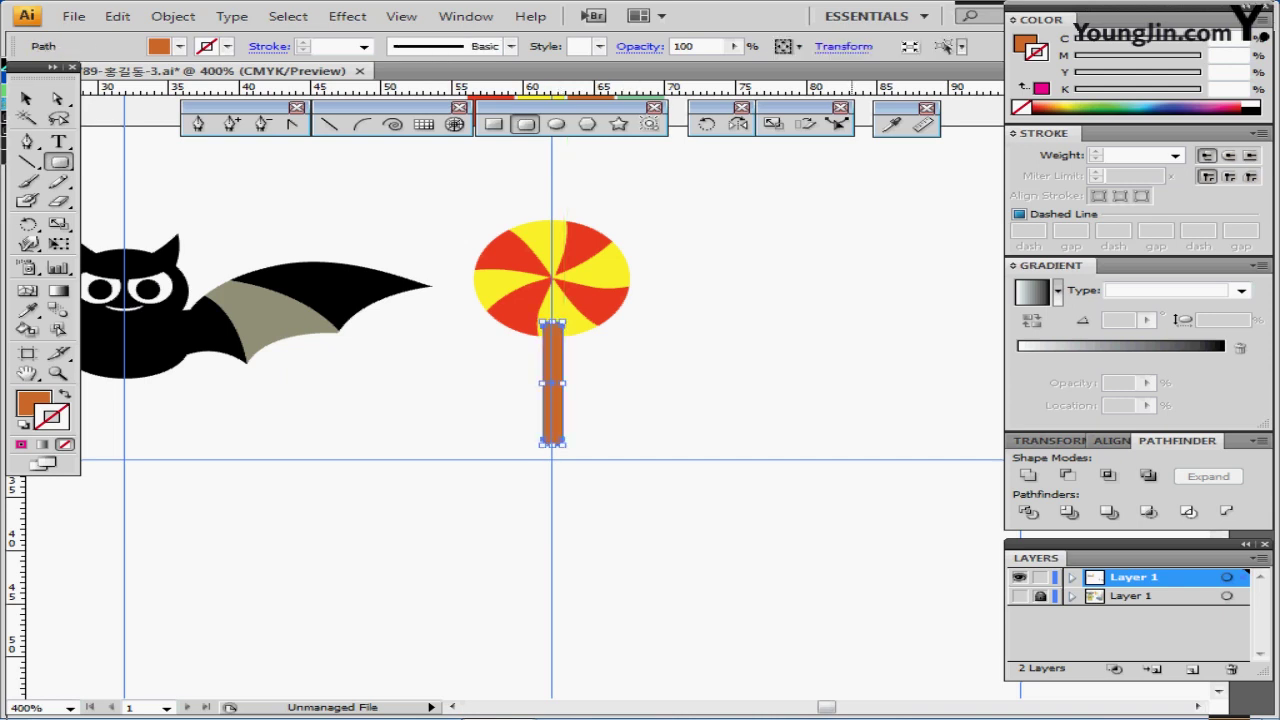
key("ctrl+shift+[")
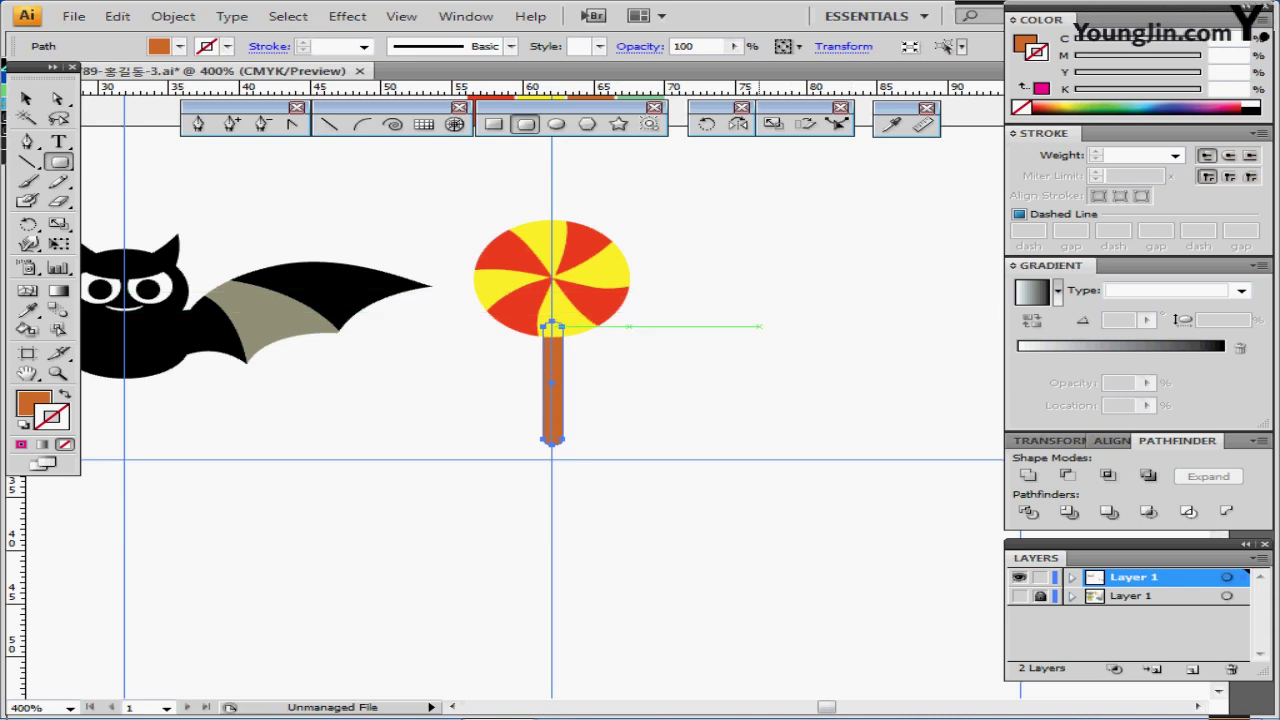
left_click_drag(674, 364, 659, 321)
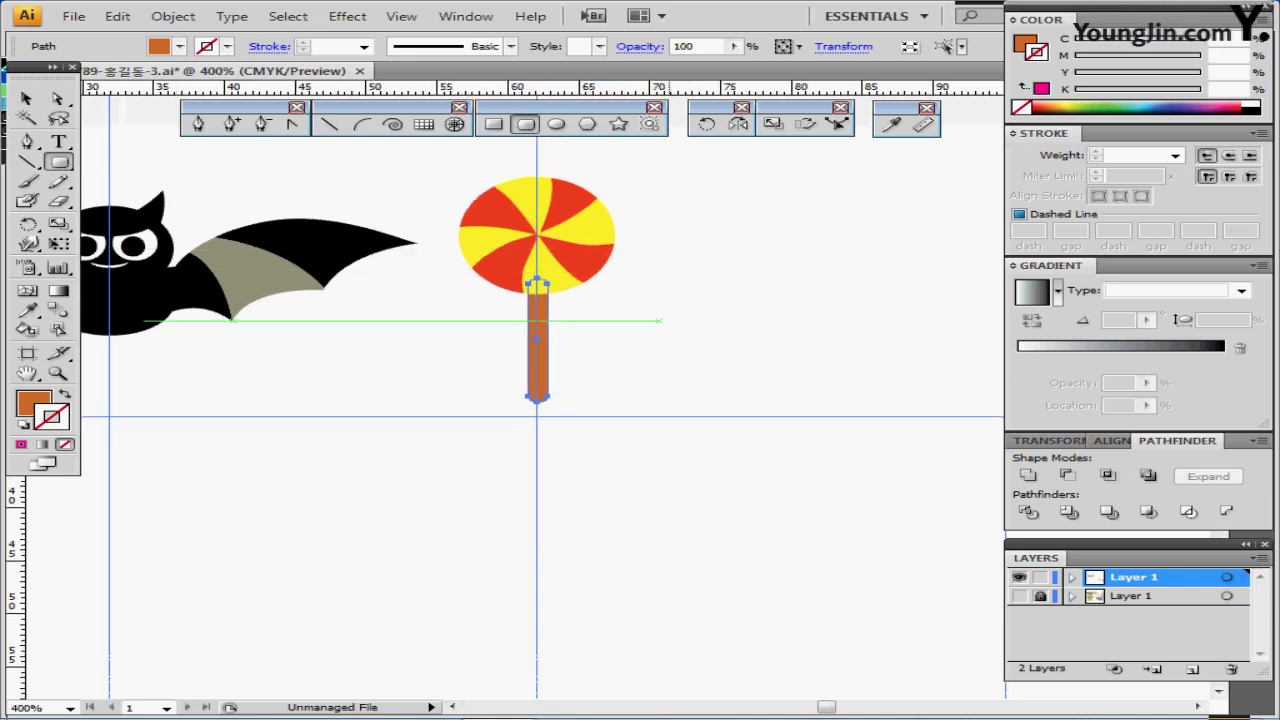
scroll(534, 280, "up", 1)
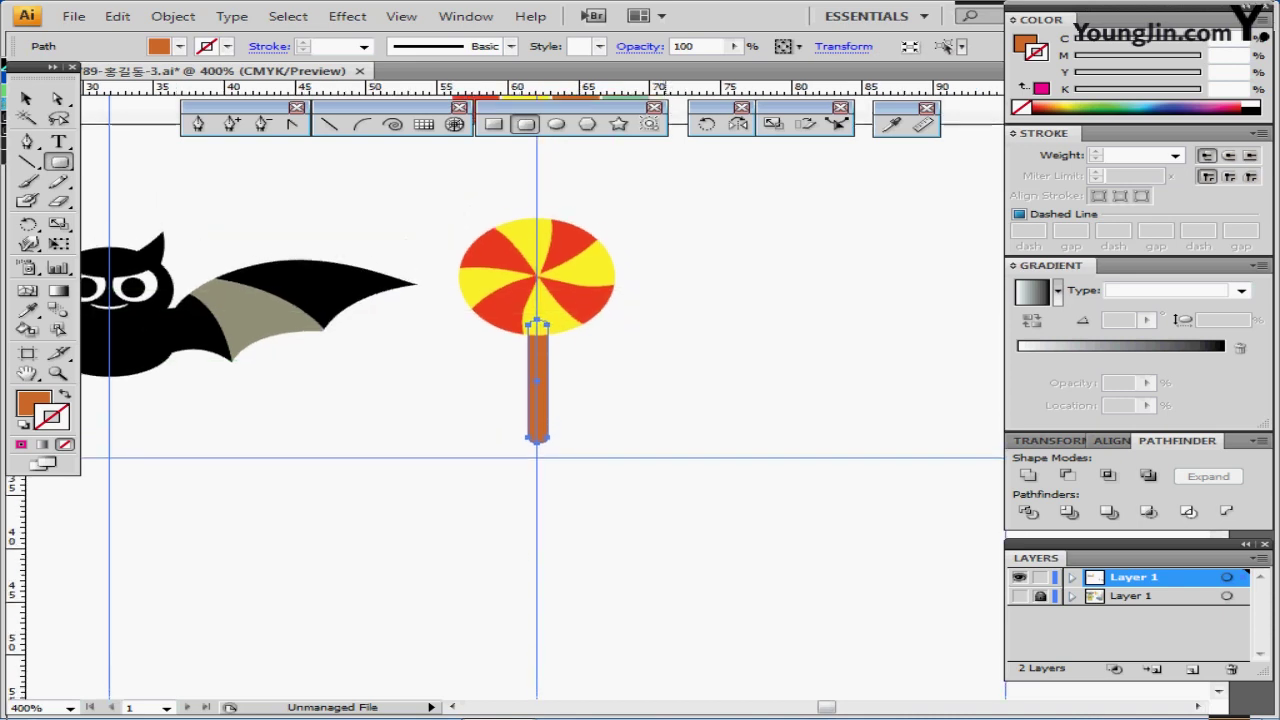
Select the candy and its stick together and align them by their horizontal centres
key("ctrl+shift+a")
left_click_drag(487, 229, 675, 400)
key("a")
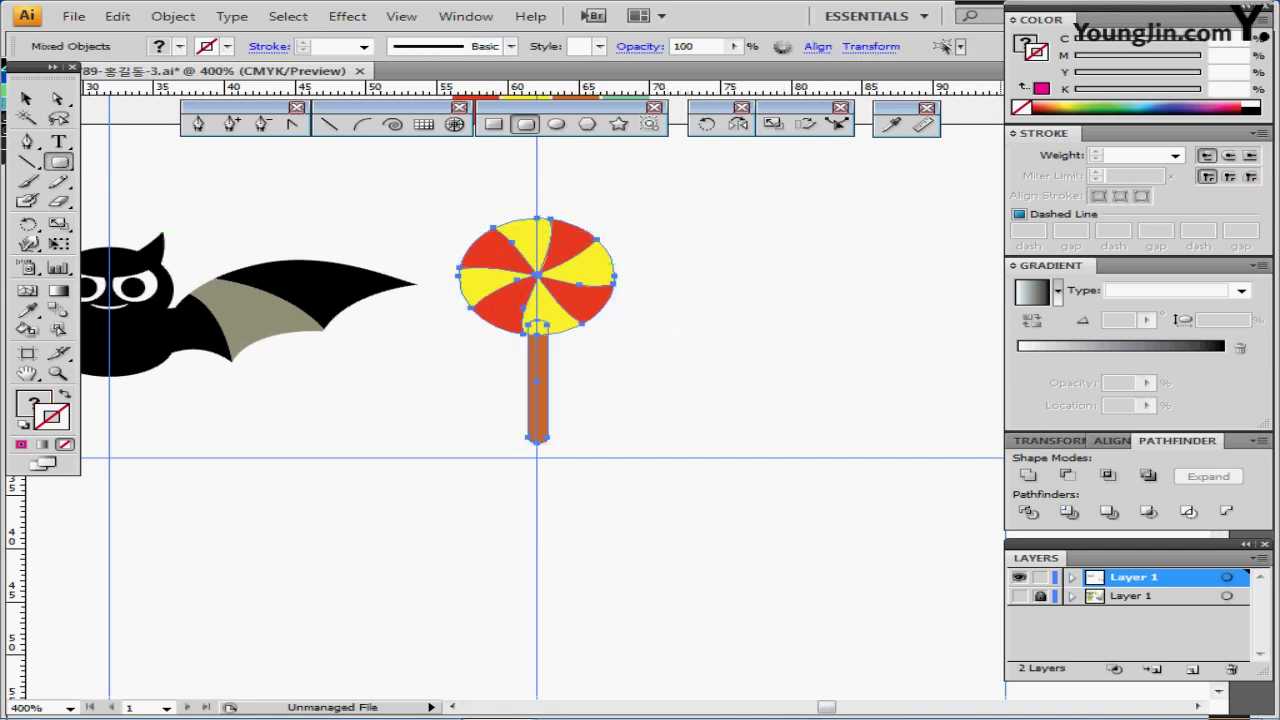
left_click(1112, 441)
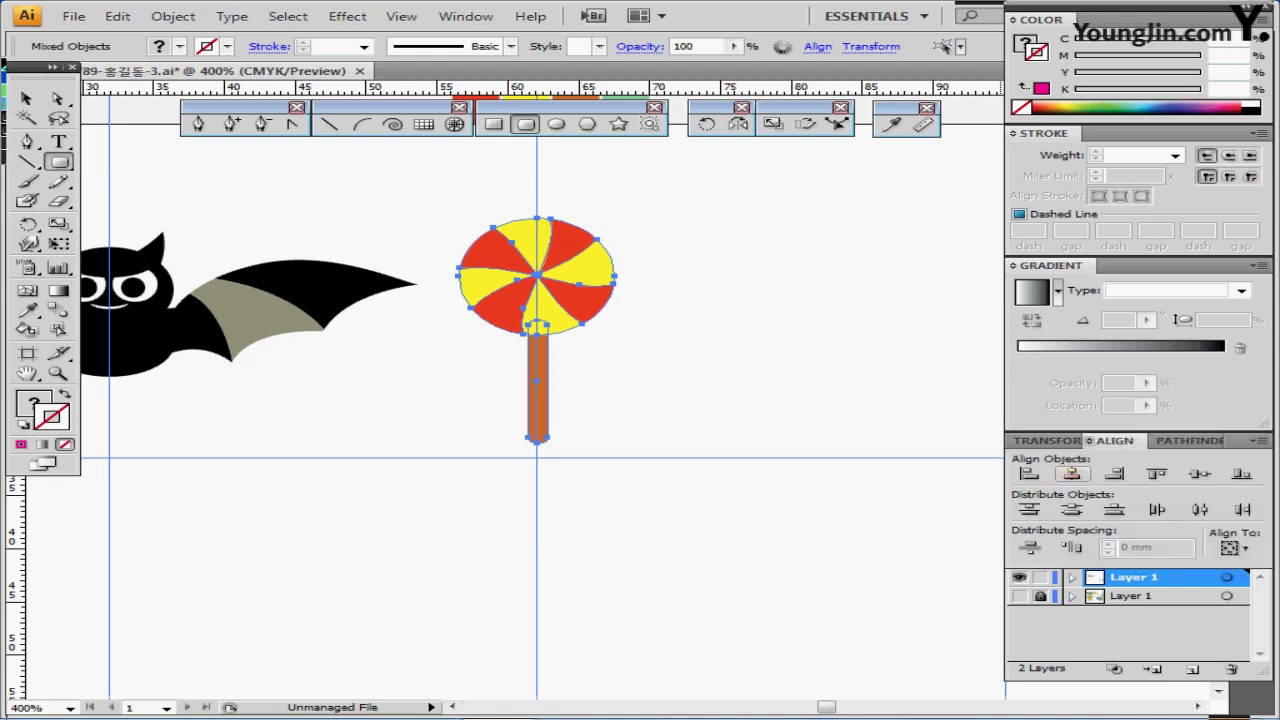
key("v")
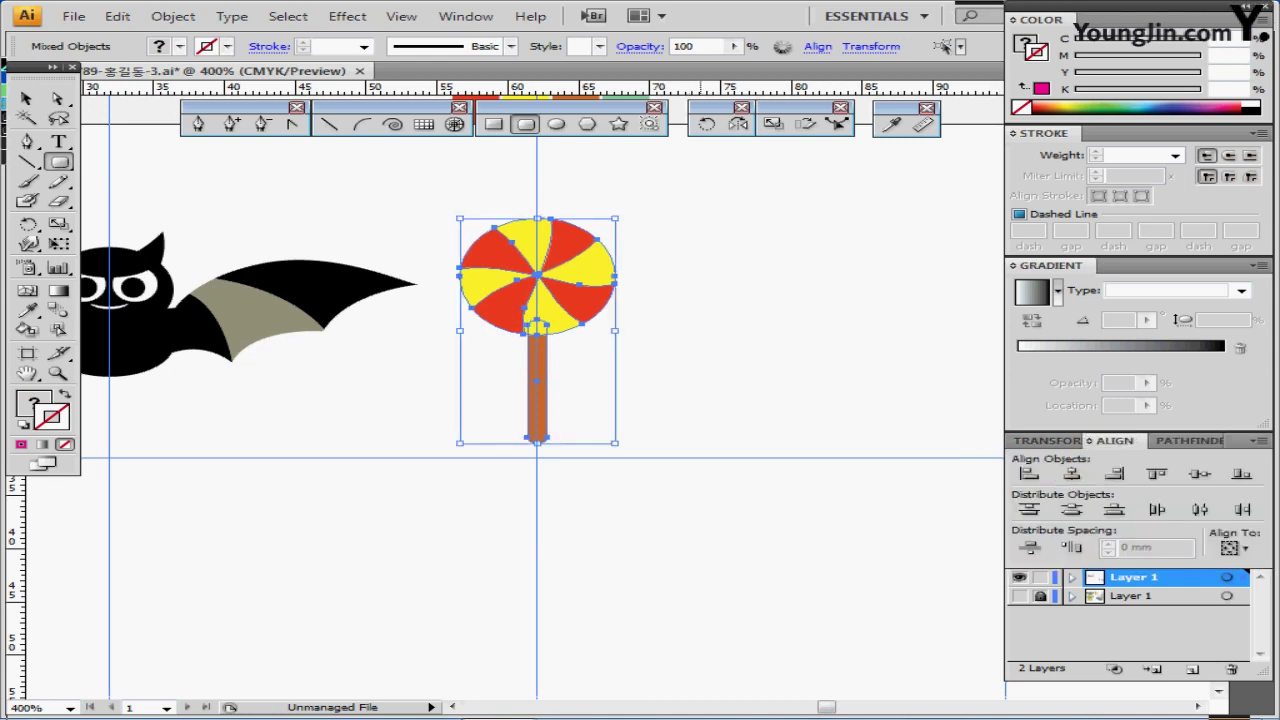
left_click(730, 370, "ctrl")
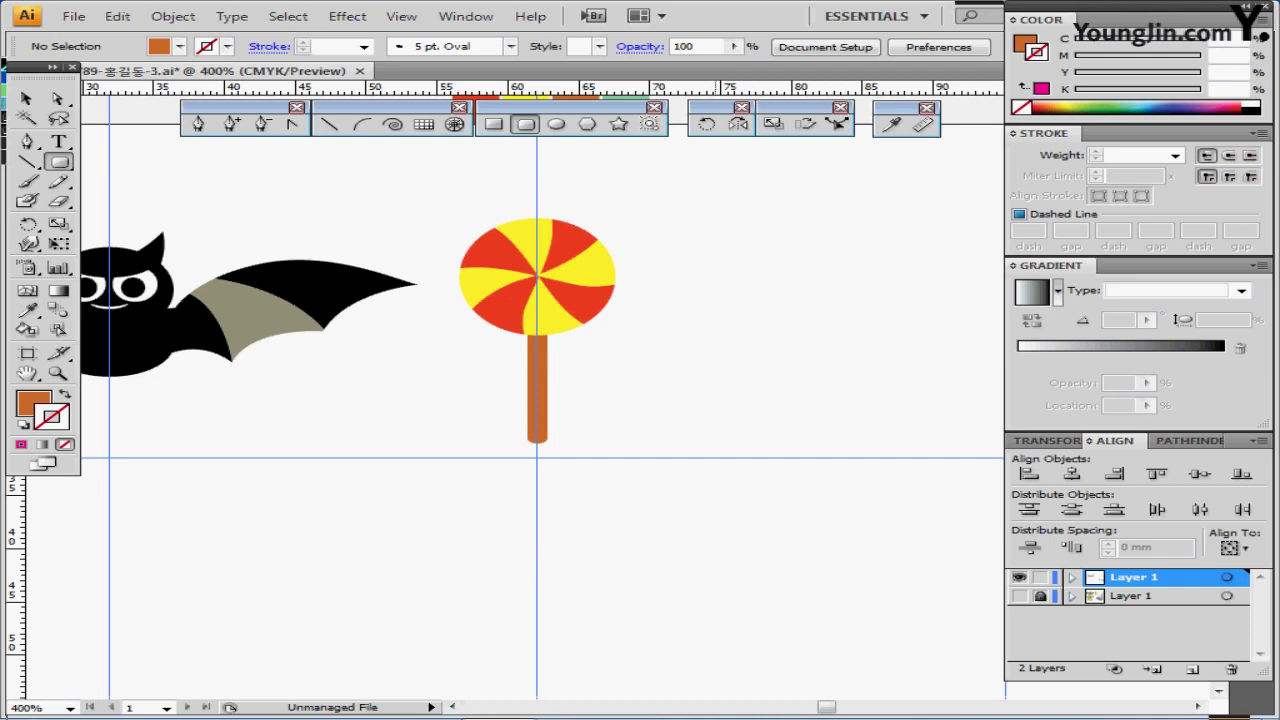
Make a copy of the whole lollipop scaled uniformly to 75%
left_click_drag(688, 403, 528, 251)
key("ctrl+a")
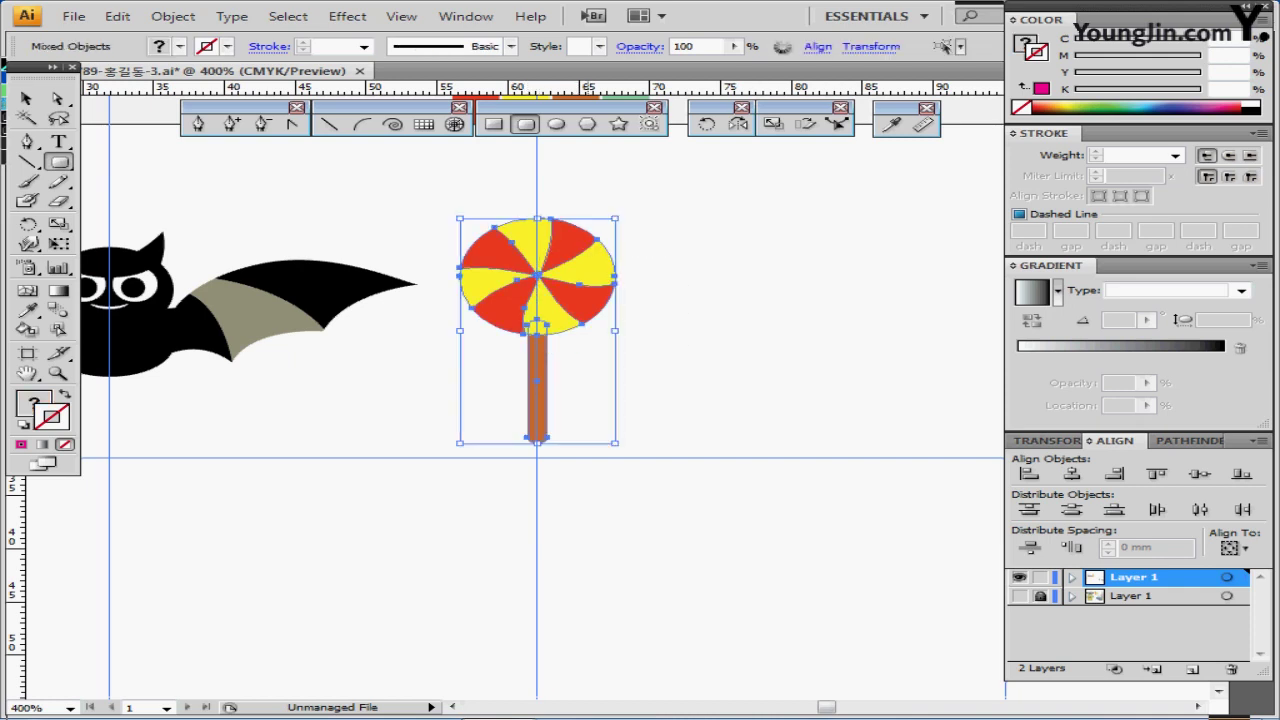
key("a")
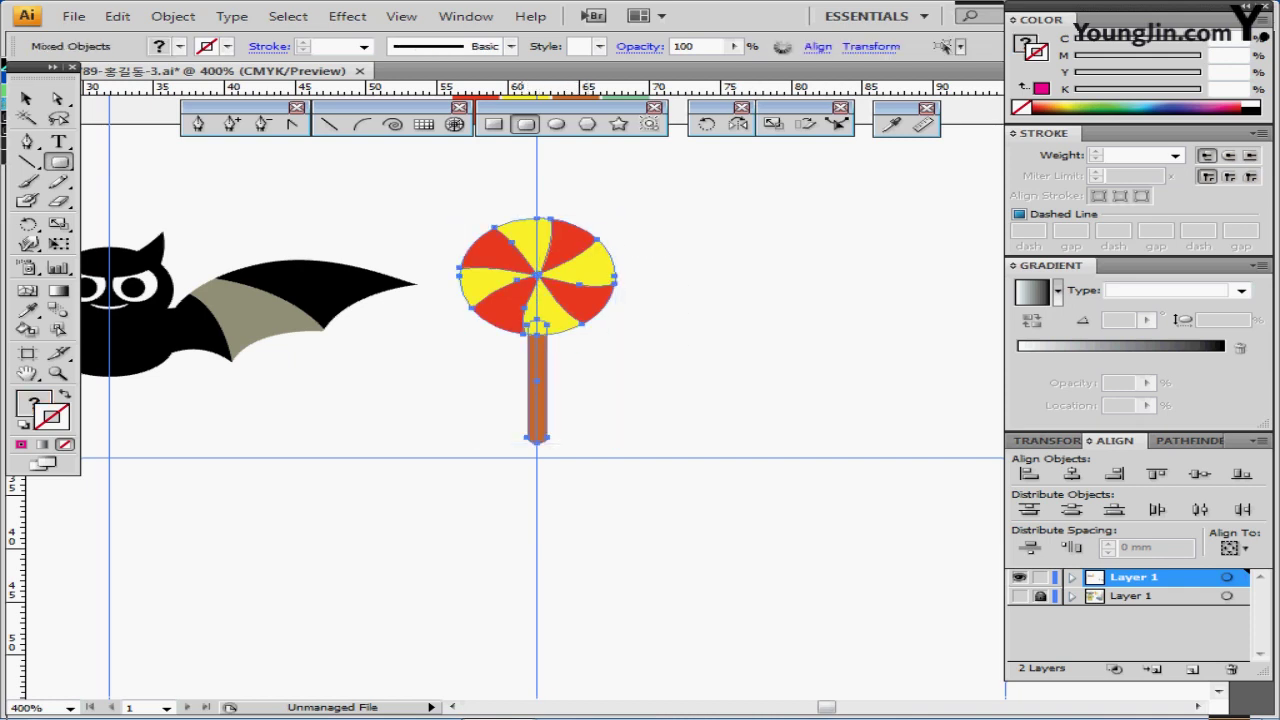
double_click(773, 123)
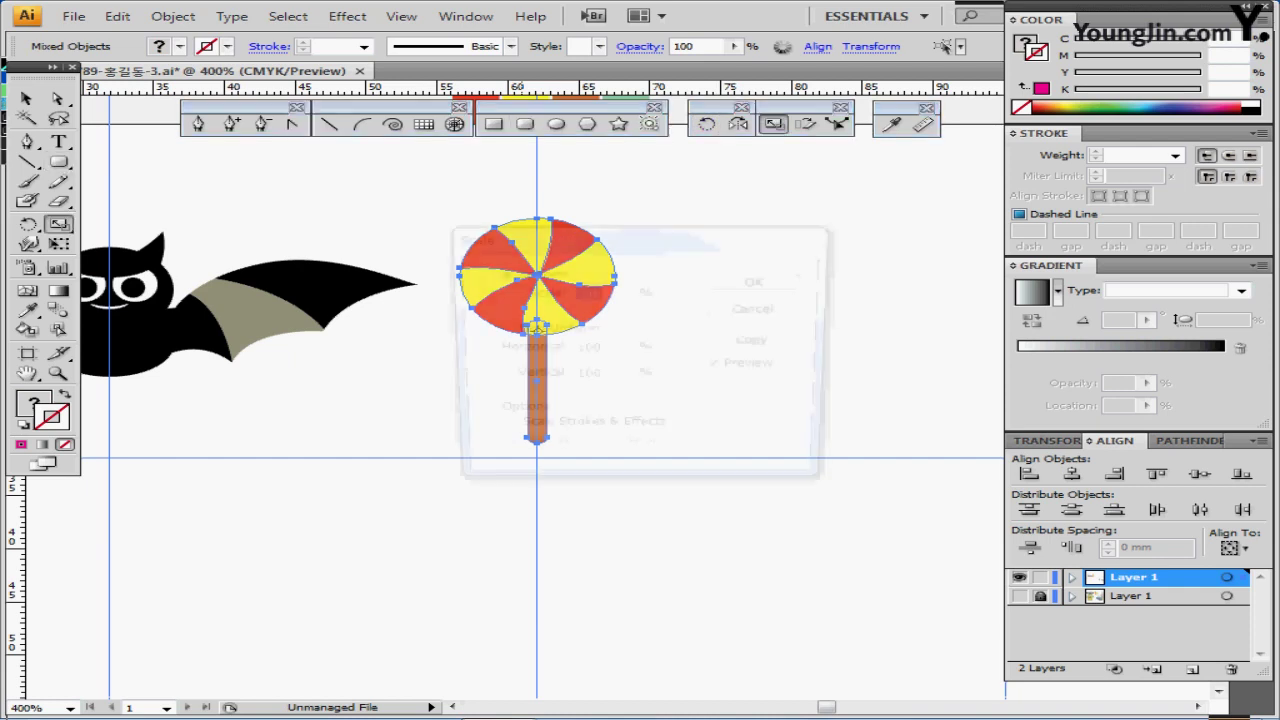
type("75")
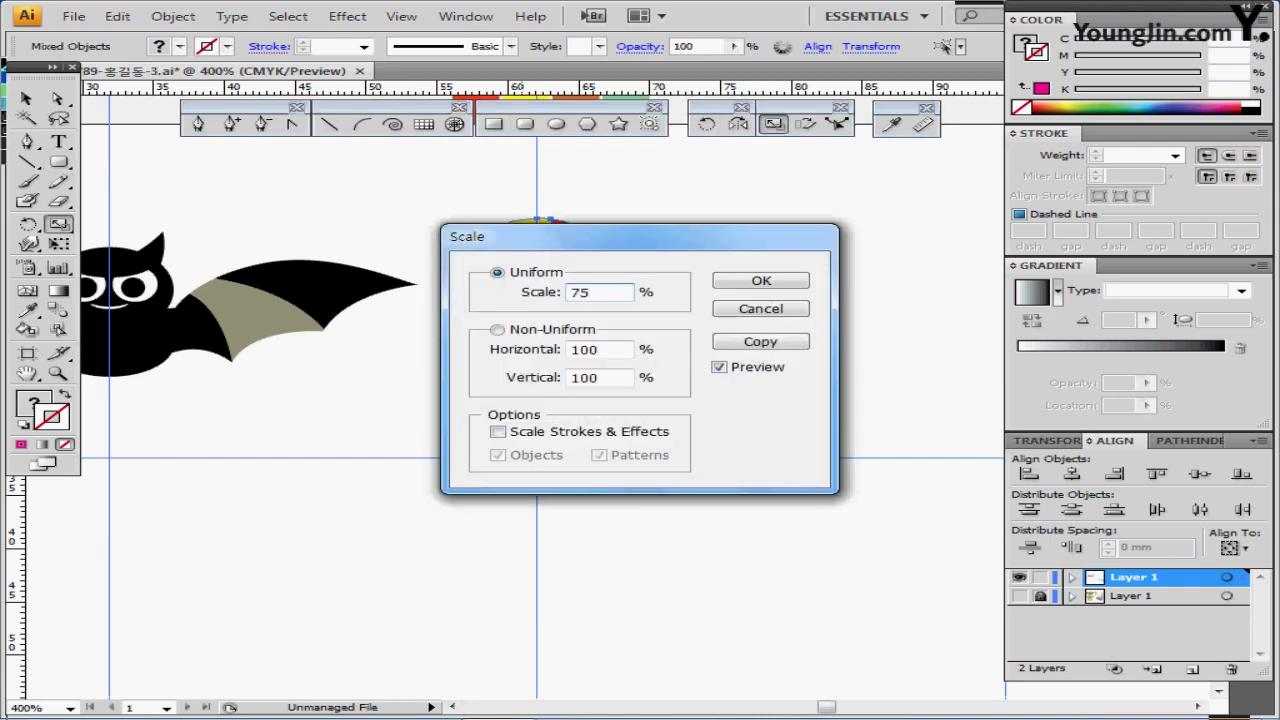
left_click(760, 342)
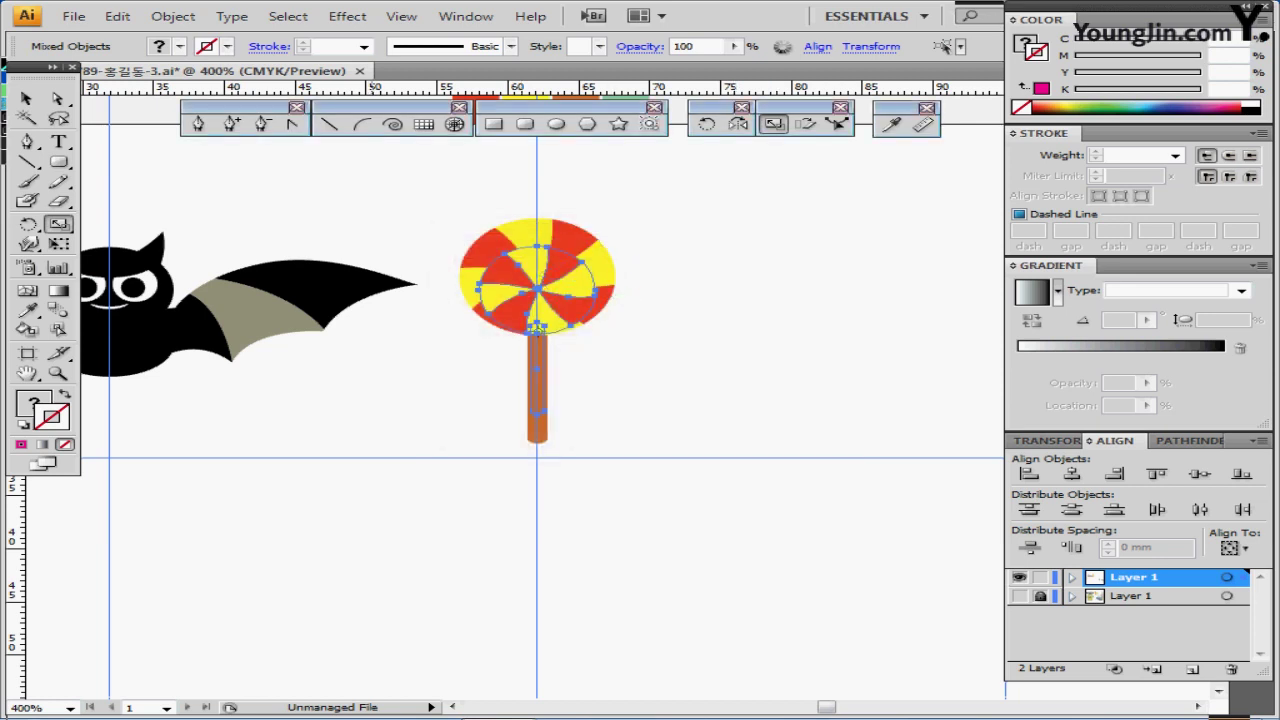
Rotate the smaller lollipop copy by -45° and place it to the lower right of the large one
double_click(706, 123)
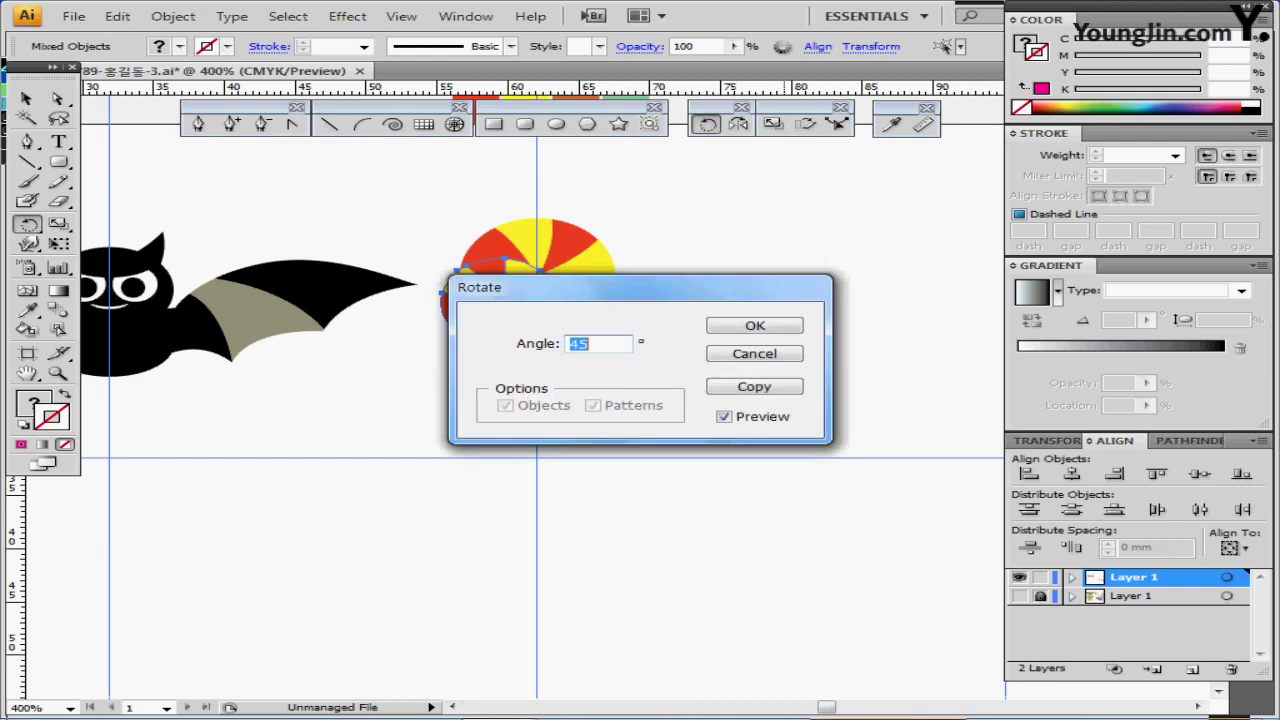
type("-45")
key("Return")
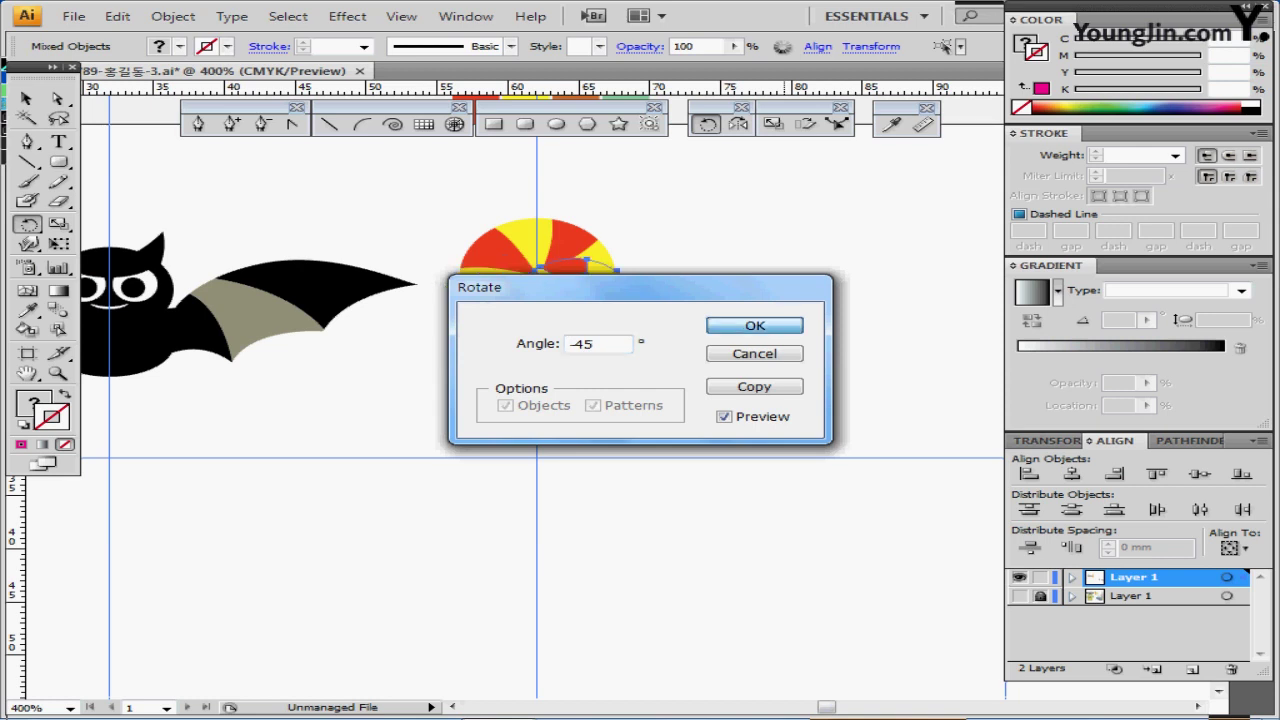
left_click_drag(576, 318, 703, 385)
left_click(754, 462, "ctrl")
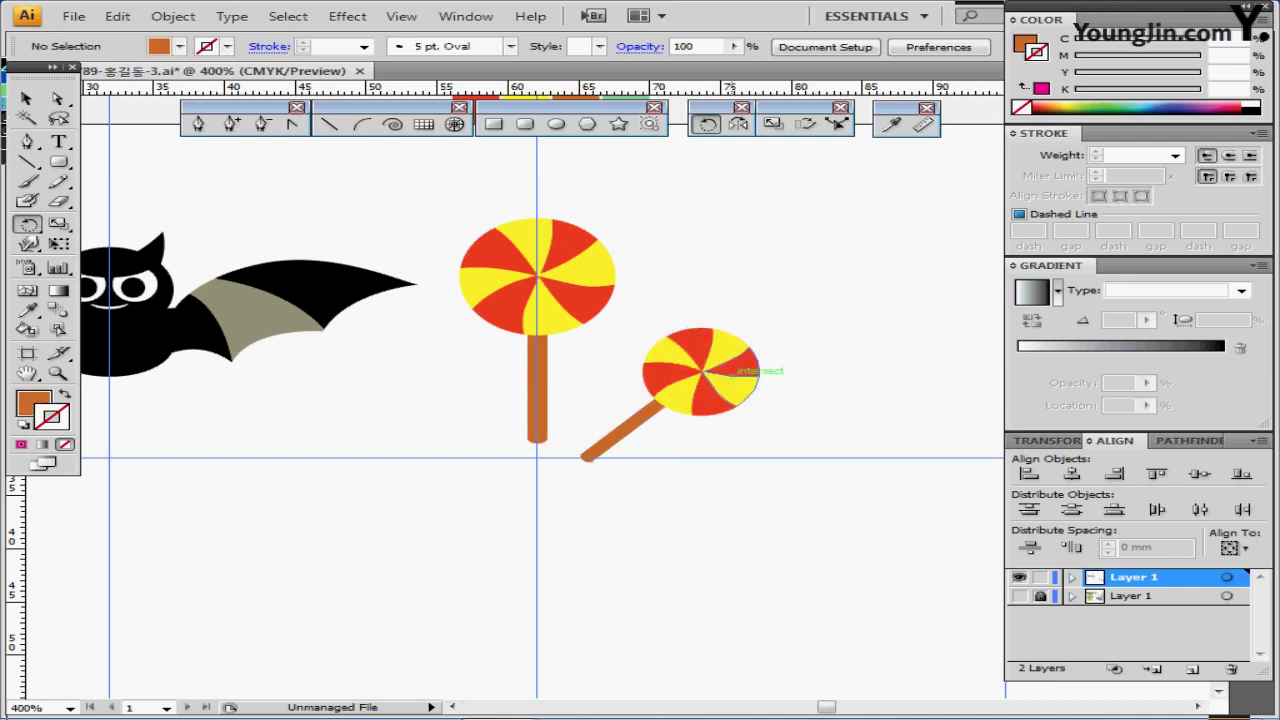
Recolour the four red segments of the smaller lollipop's candy with the green sampled from the swatch row, leaving the group's isolation
double_click(737, 370)
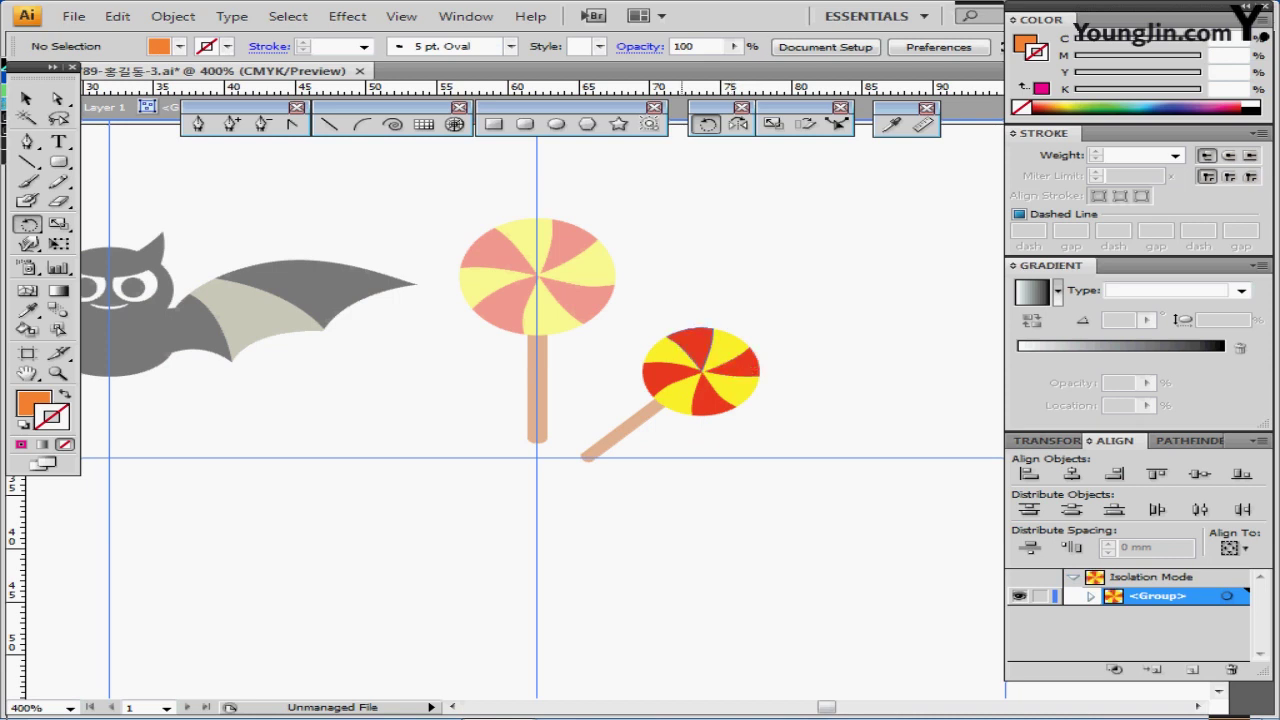
left_click(690, 350)
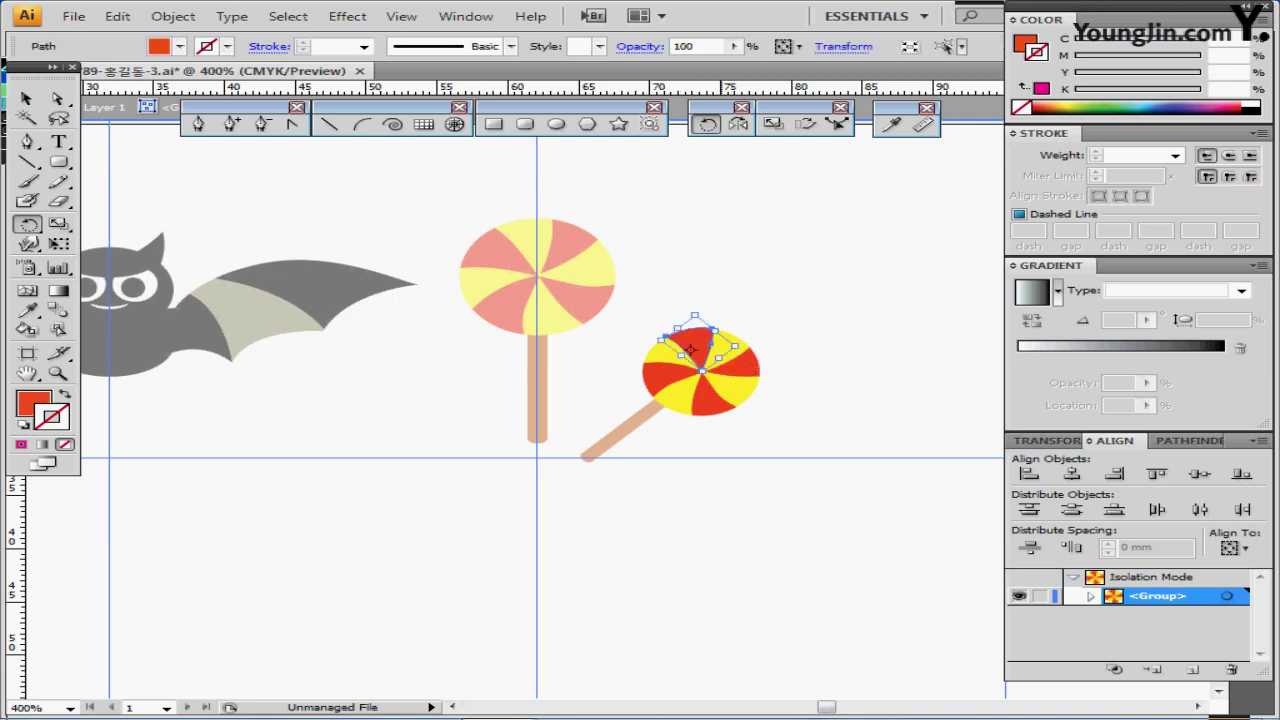
left_click(757, 367, "ctrl+shift")
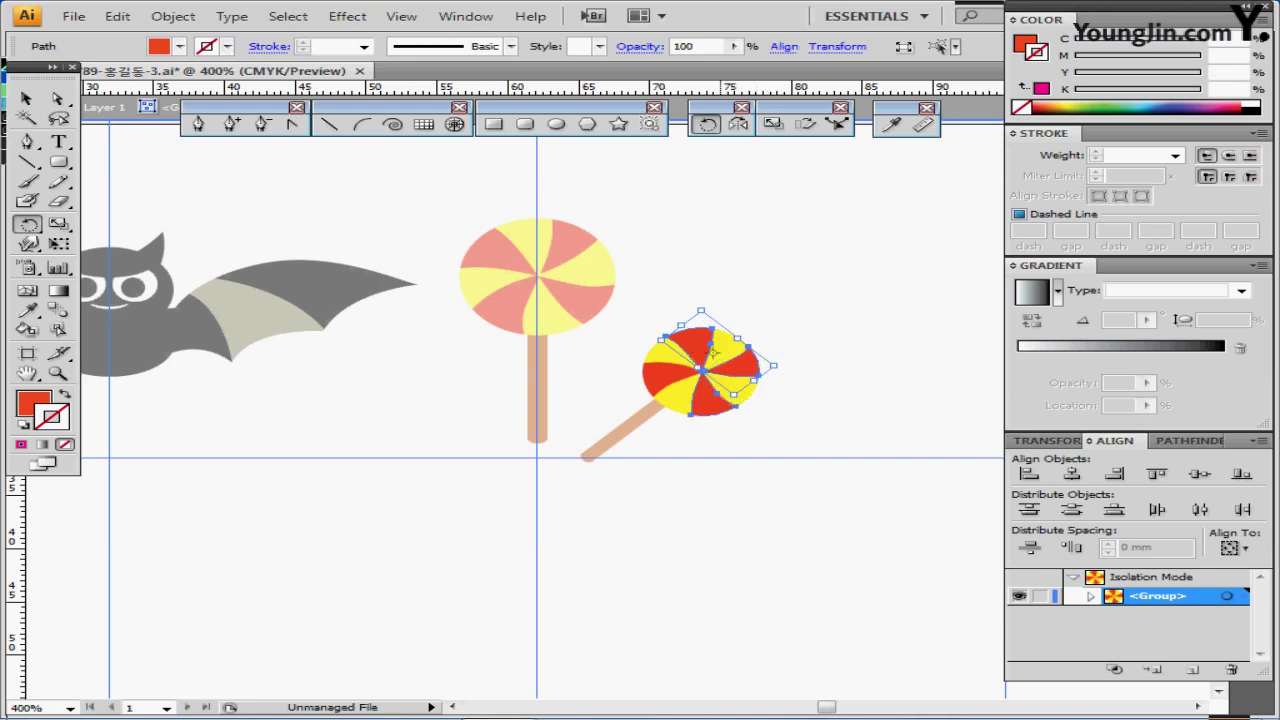
left_click(706, 402, "ctrl+shift")
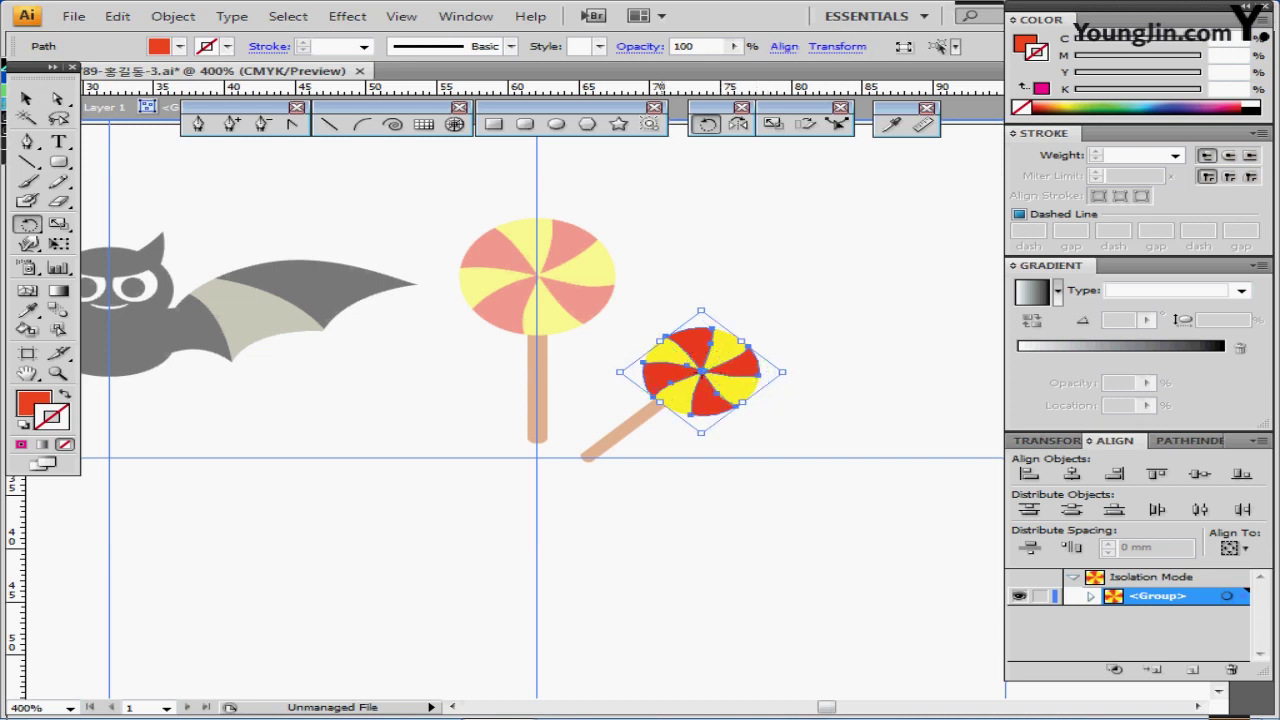
key("ctrl+shift+b")
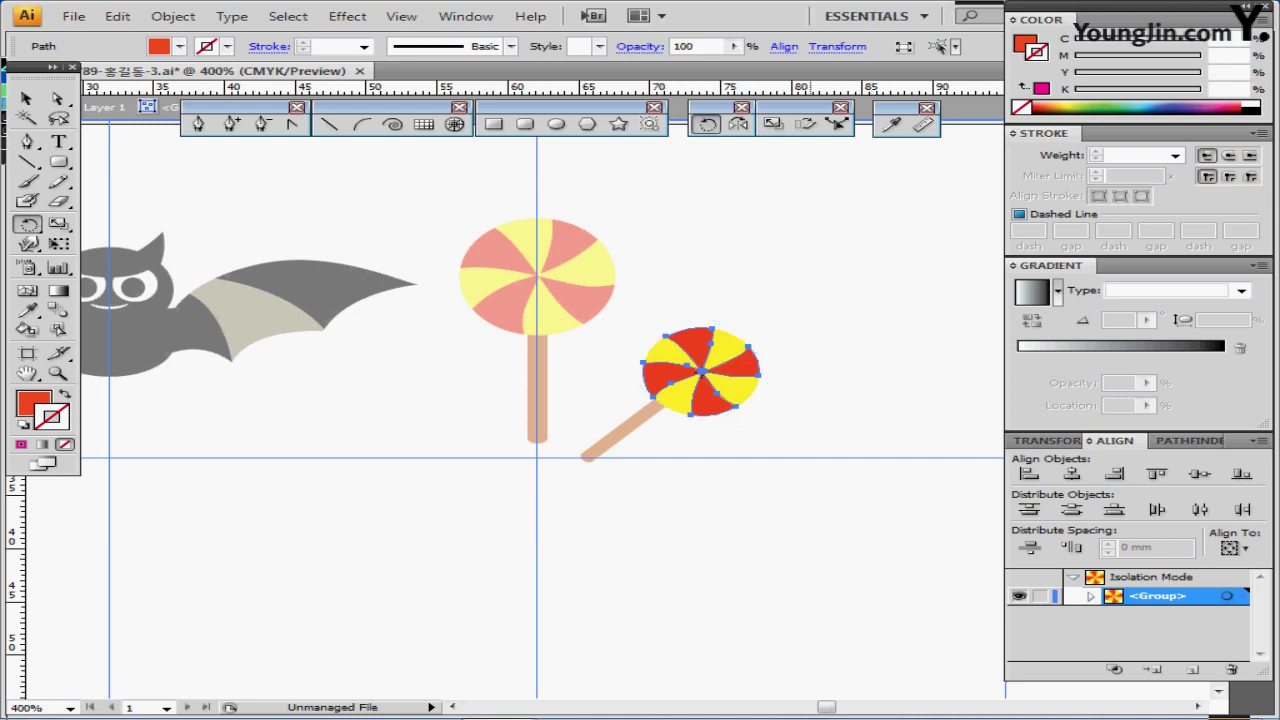
scroll(540, 400, "up", 2)
key("i")
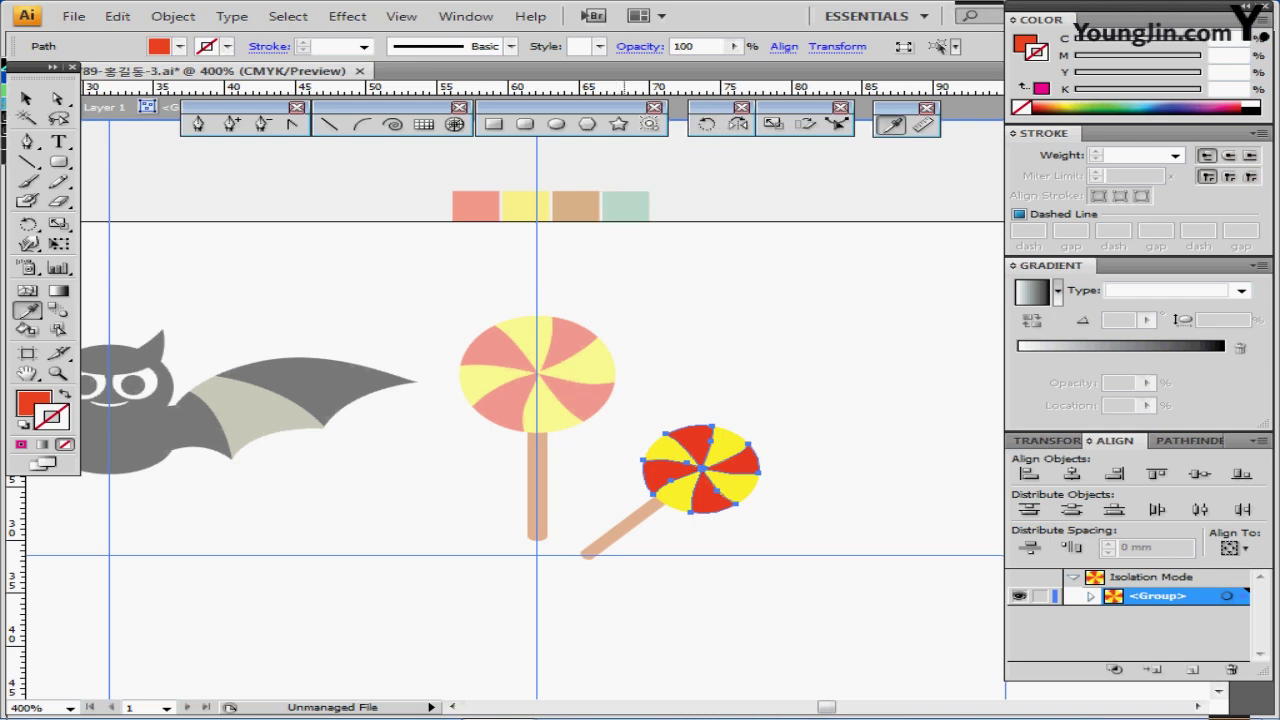
left_click(626, 206)
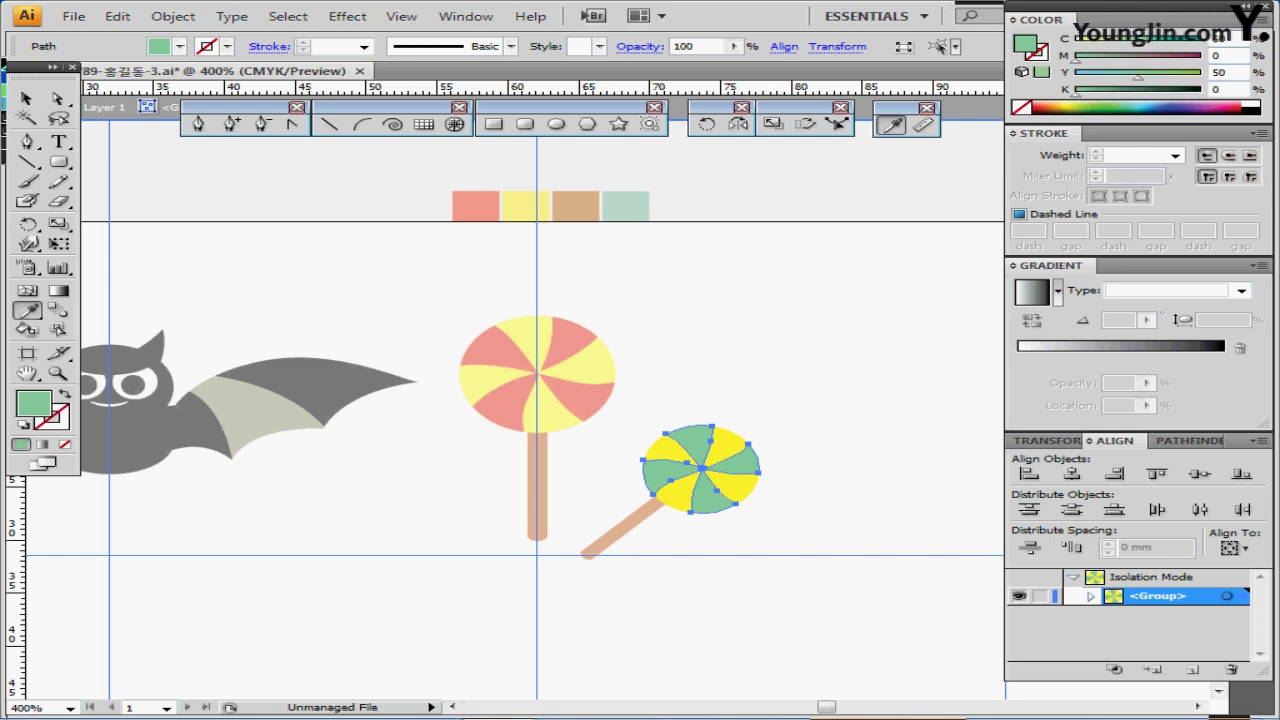
double_click(846, 416, "ctrl")
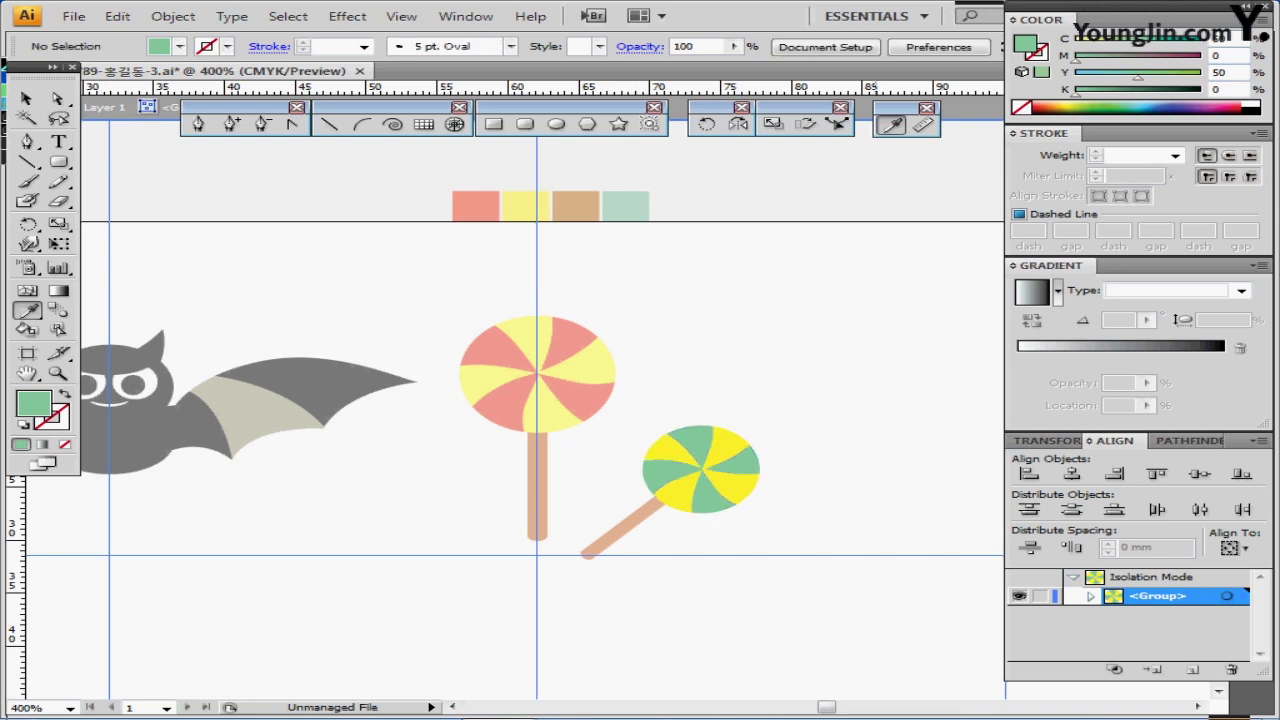
left_click(806, 418, "ctrl+alt")
left_click_drag(761, 418, 930, 266)
double_click(850, 346, "ctrl")
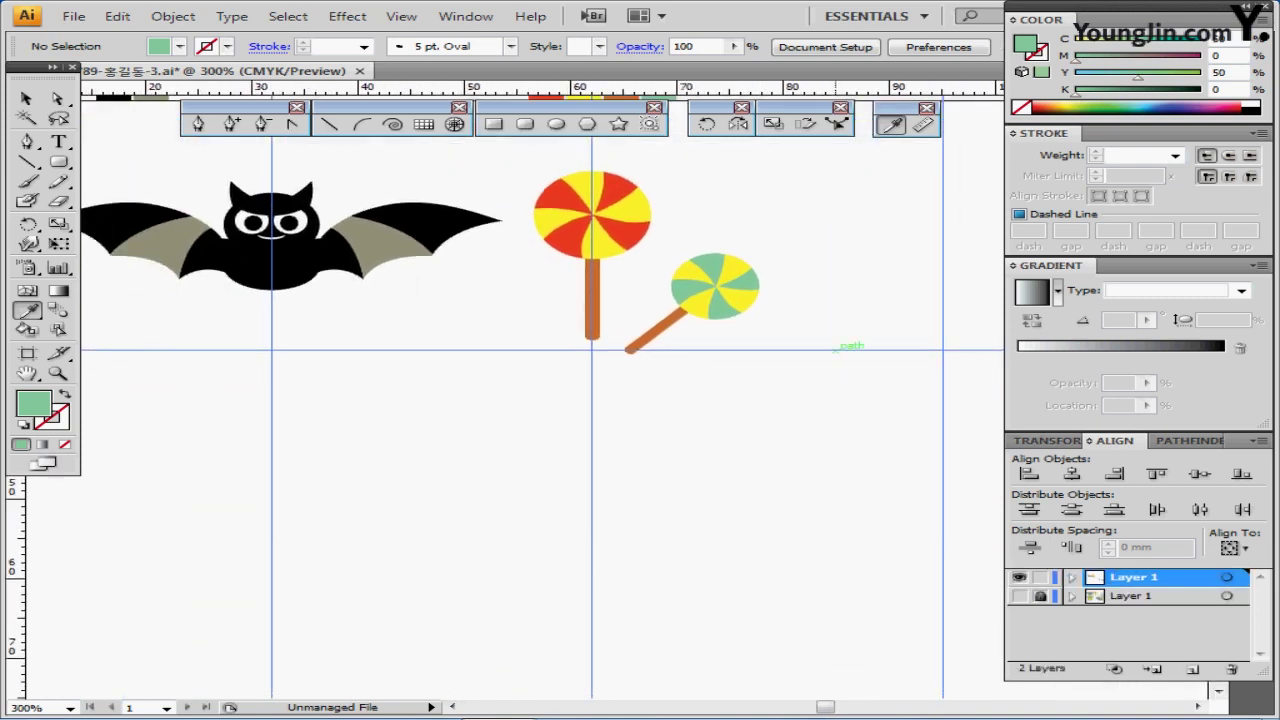
Create a green 26 mm by 30 mm rectangle centred on the vertical guide below the bat and give it a black stroke
scroll(540, 390, "down", 4)
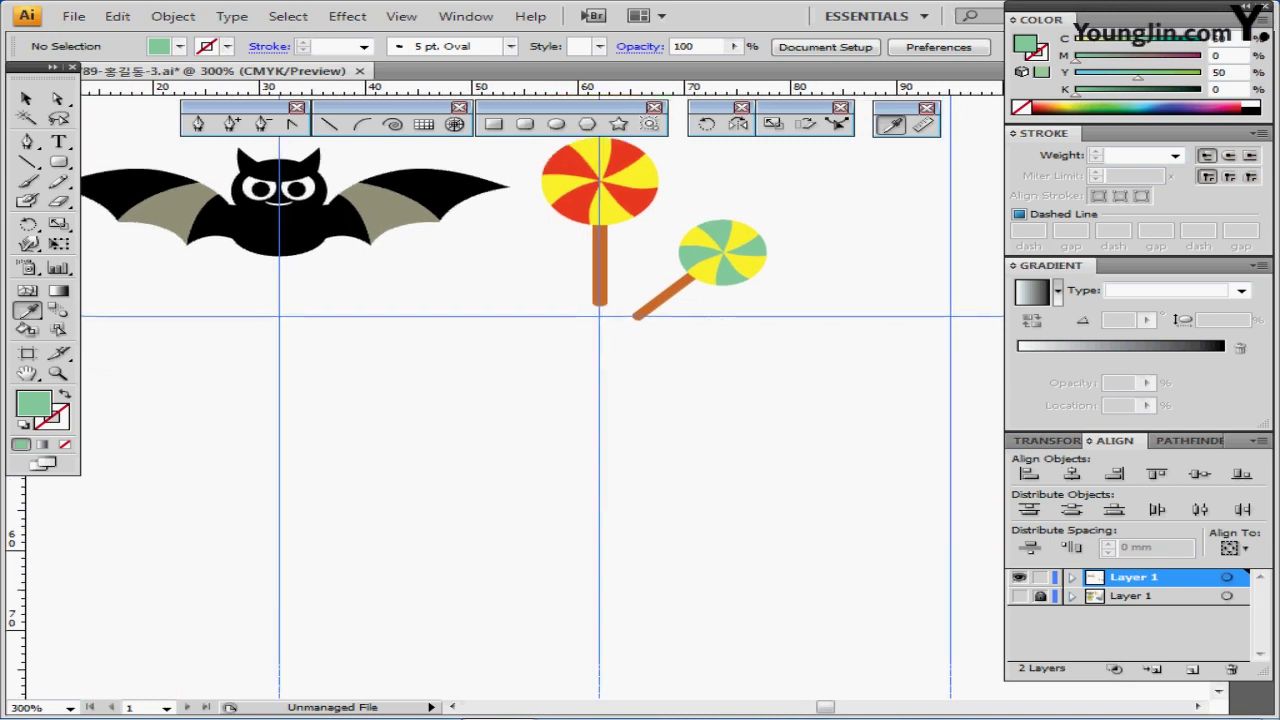
scroll(540, 390, "left", 3)
left_click_drag(664, 345, 646, 319)
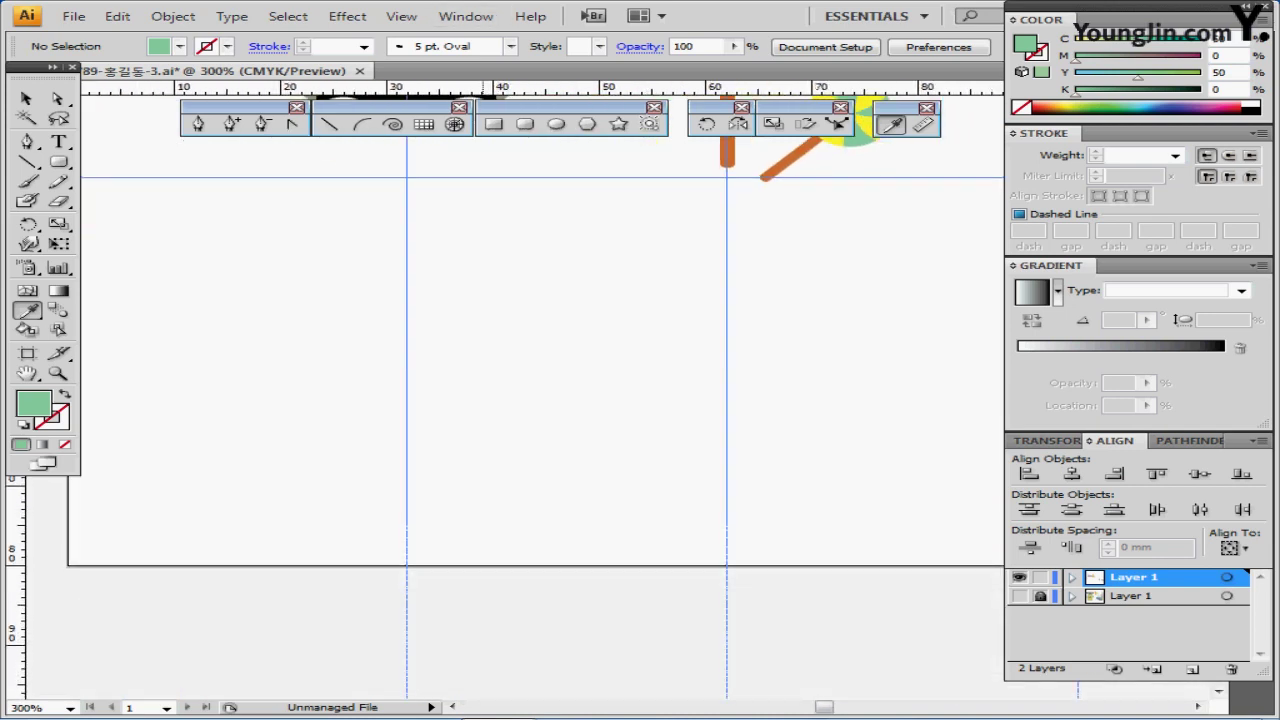
left_click(494, 124)
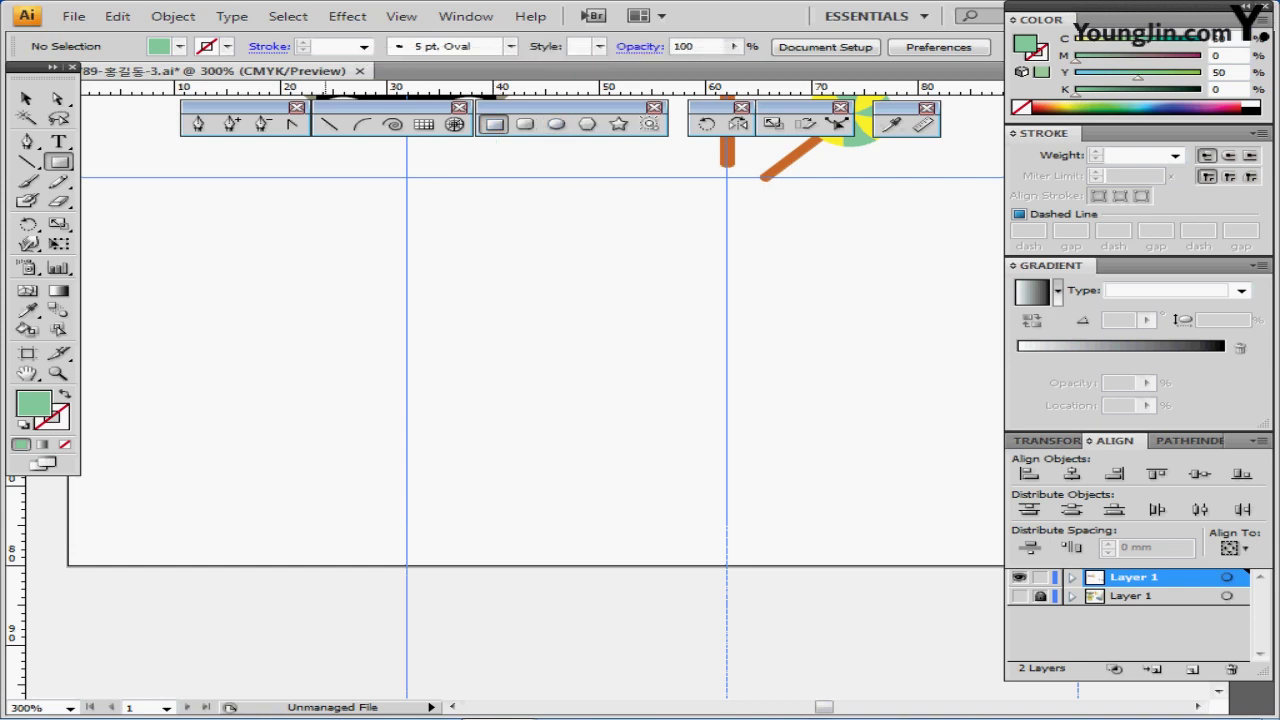
left_click_drag(347, 411, 432, 455)
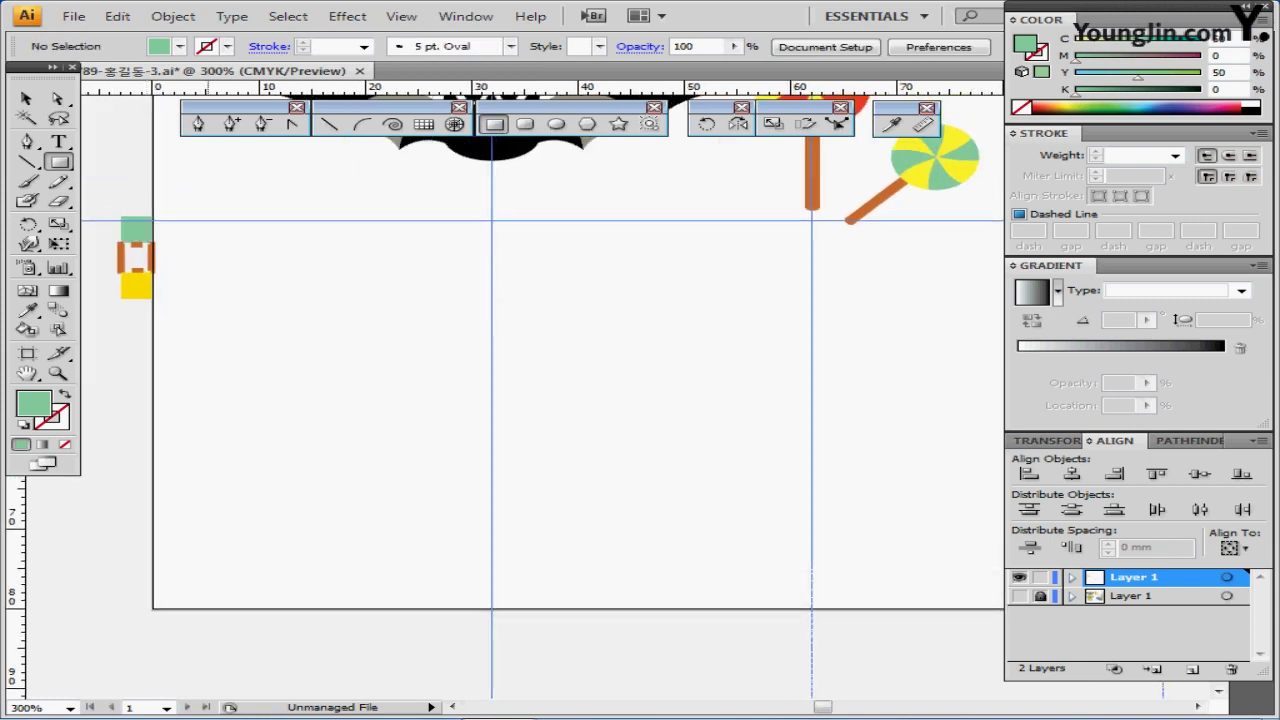
left_click(62, 424)
left_click(65, 444)
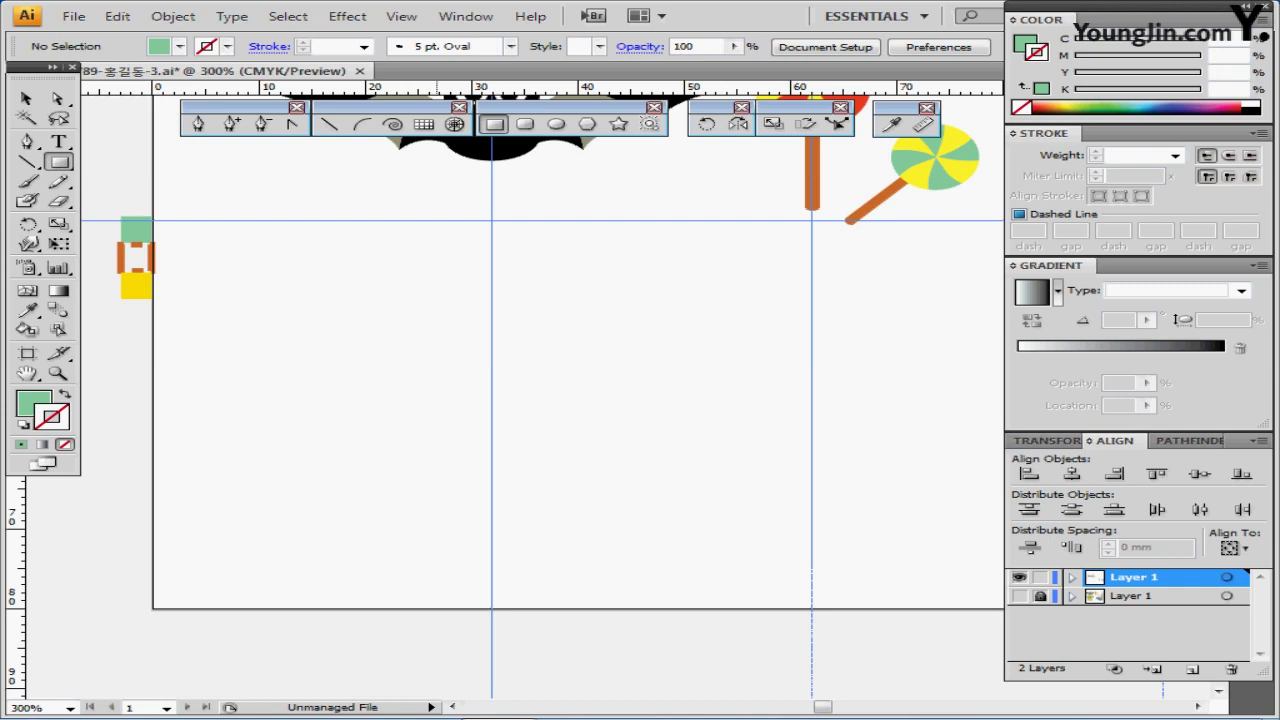
mouse_move(436, 400)
left_mouse_down()
mouse_move(308, 357)
mouse_move(301, 380)
mouse_move(351, 389)
left_mouse_up()
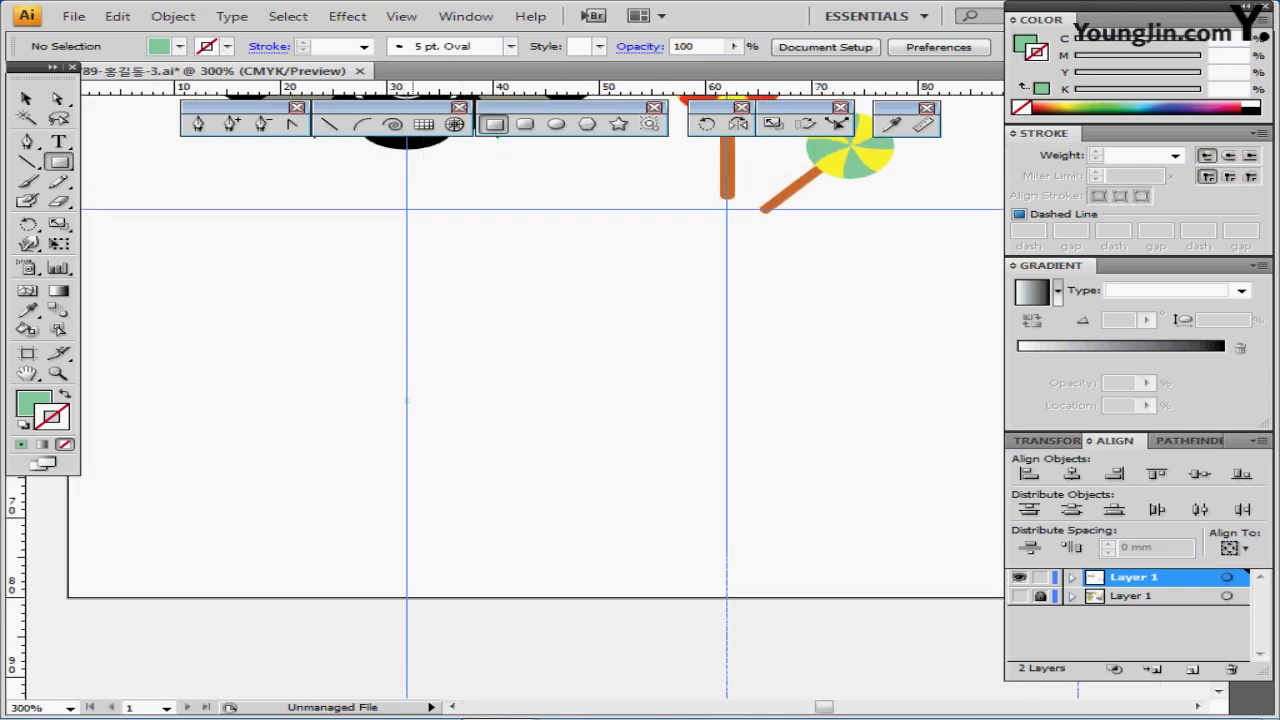
left_click(407, 404)
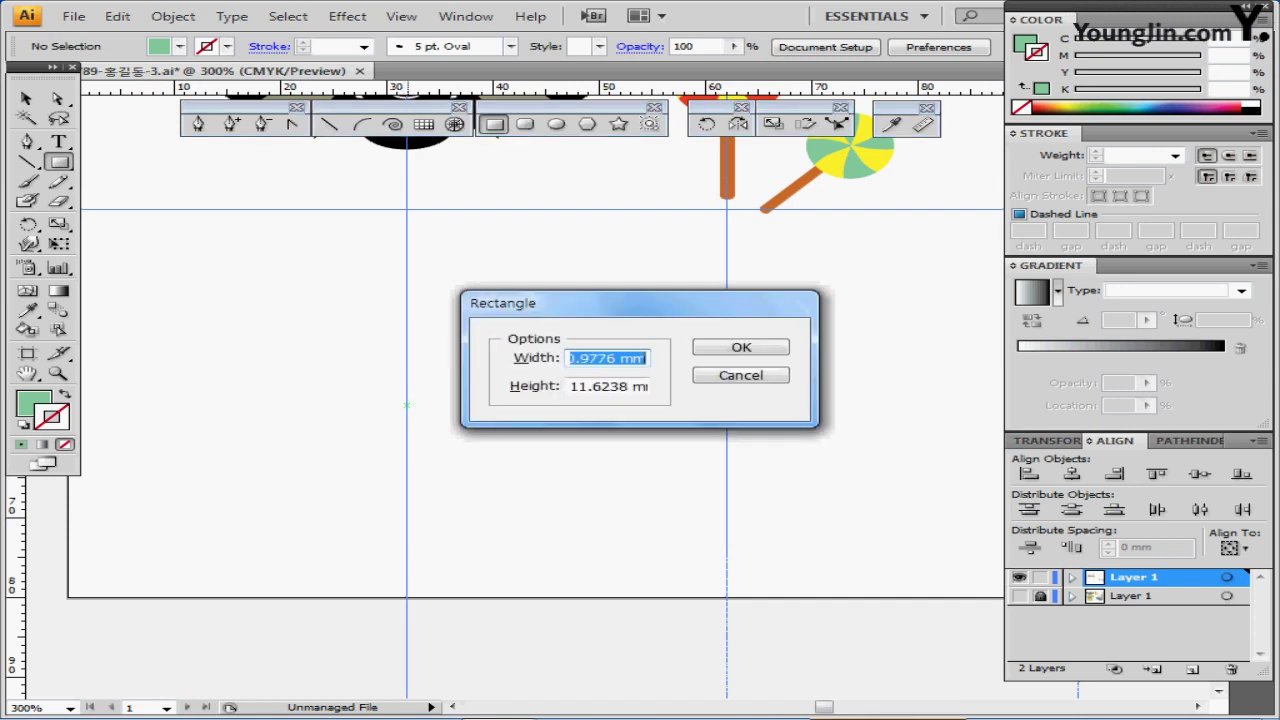
key("Tab")
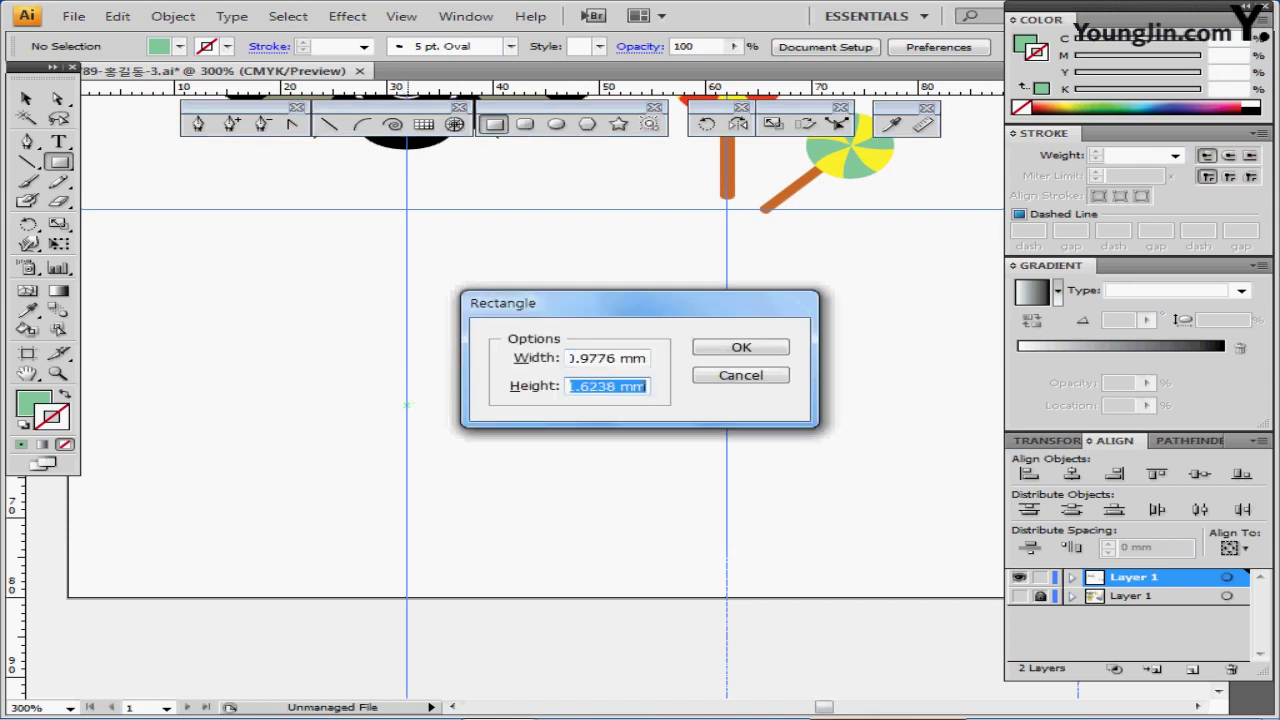
key("shift+Tab")
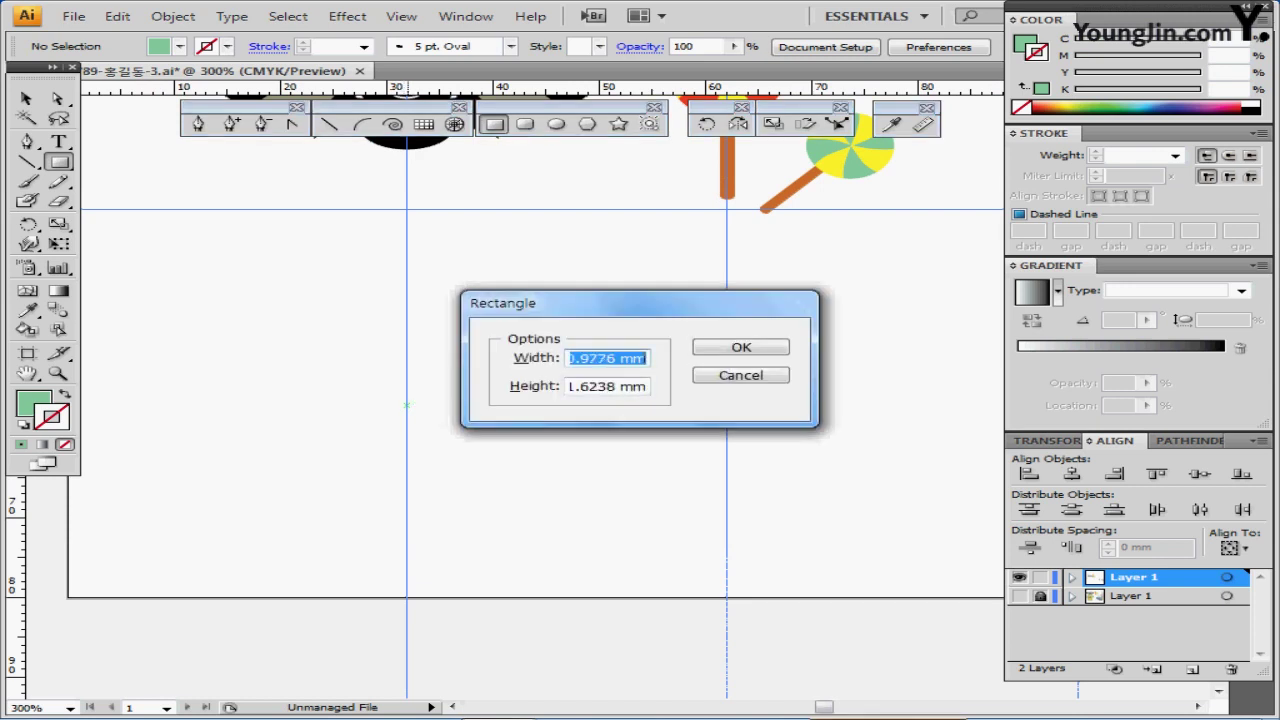
type("26")
key("Tab")
key("BackSpace")
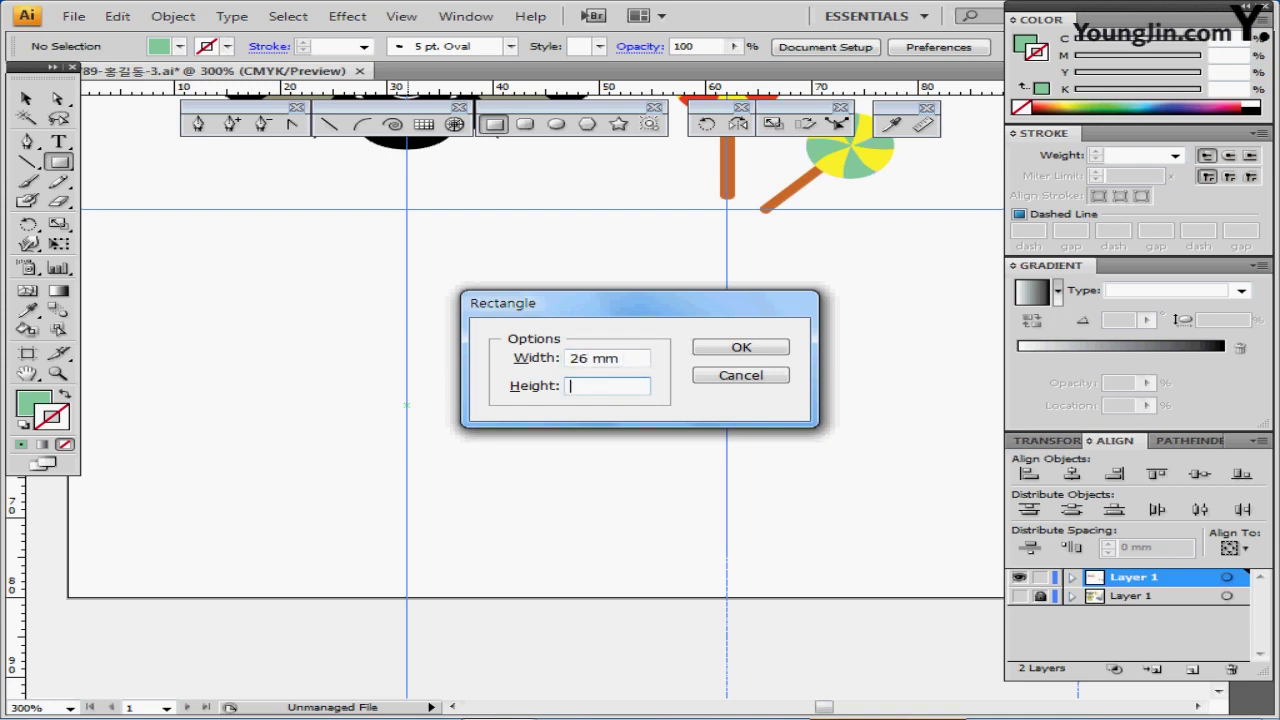
type("10")
key("BackSpace")
key("BackSpace")
type("30")
key("Return")
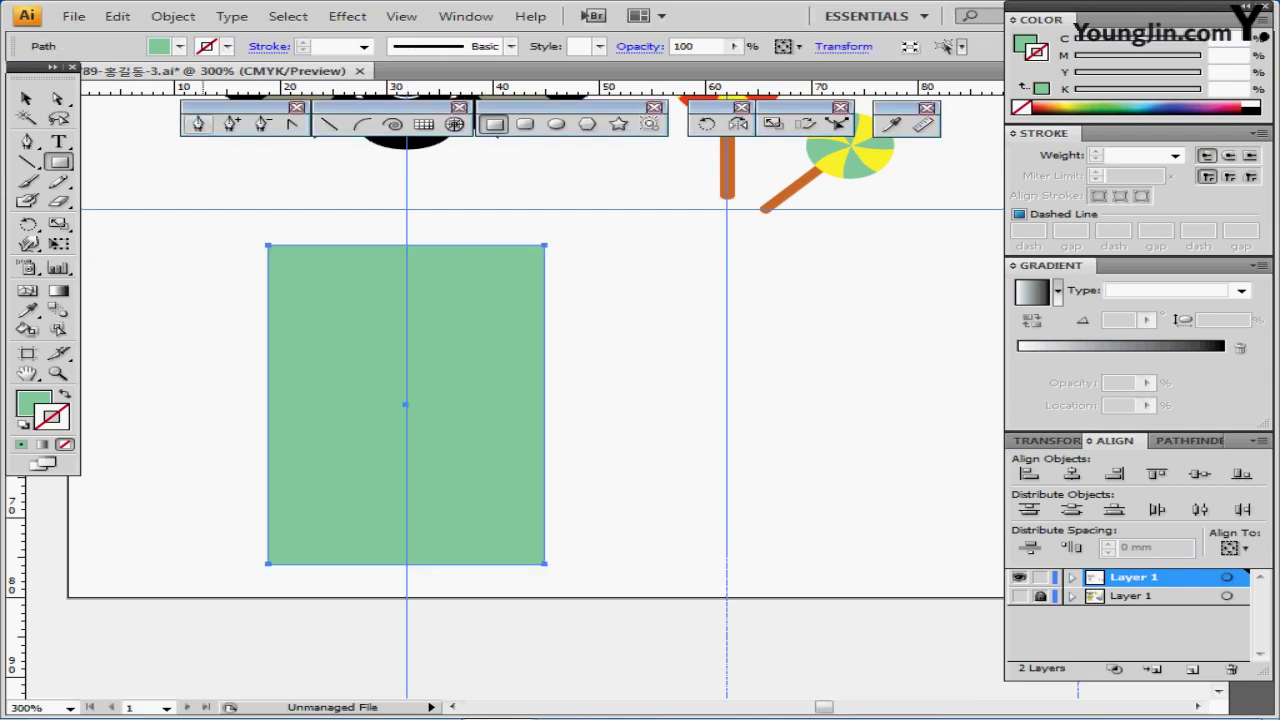
left_click(227, 47)
left_click(60, 65)
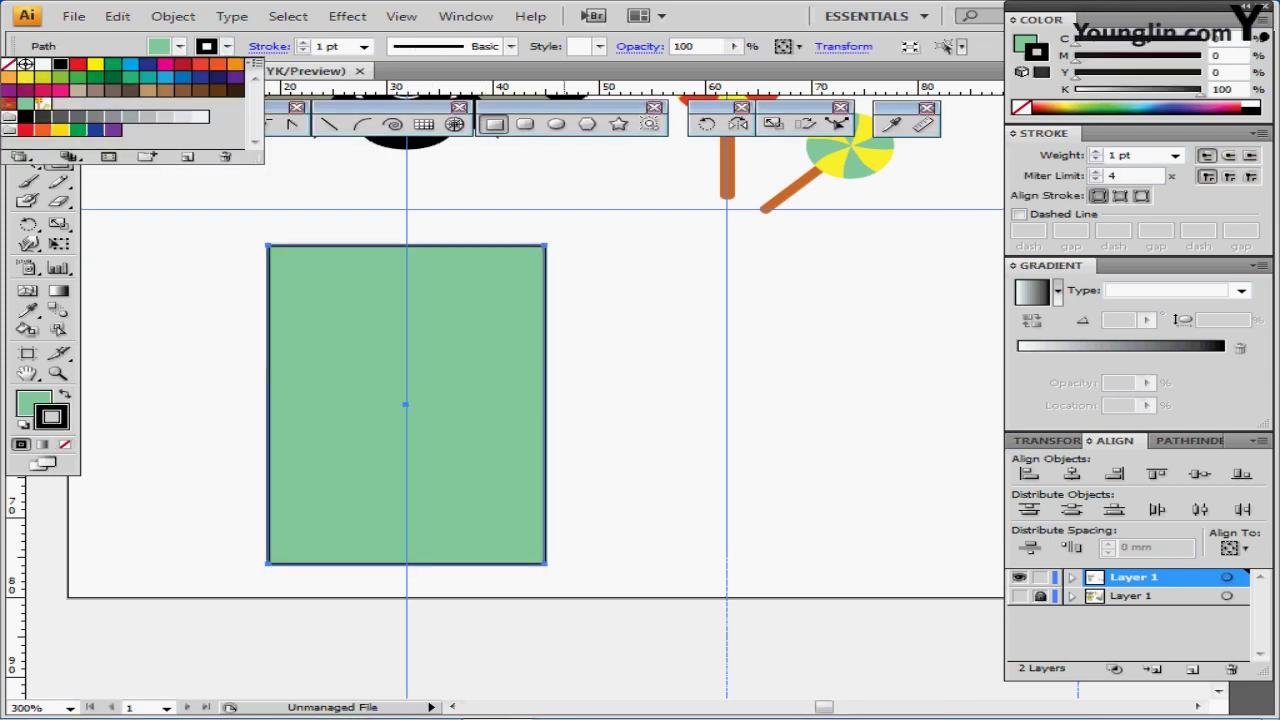
Draw a 13 mm by 9 mm ellipse centred where the vertical guide crosses the rectangle's upper edge
left_click(557, 124)
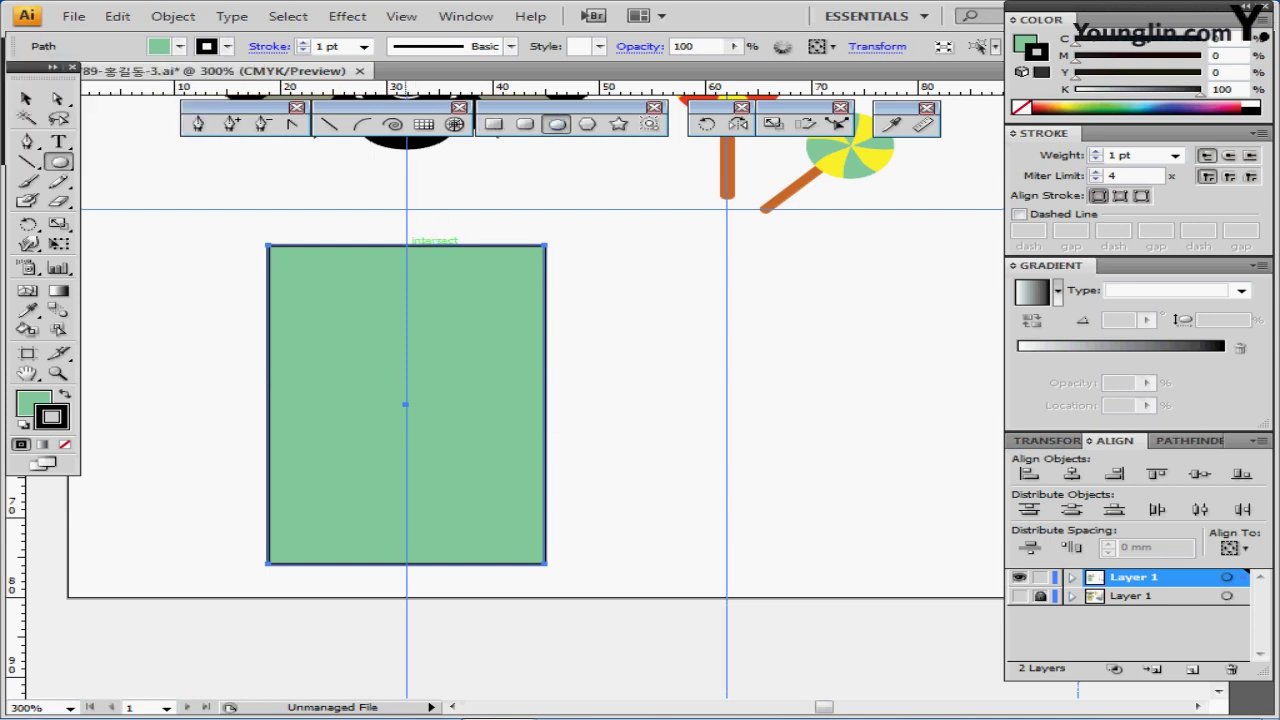
left_click(406, 245)
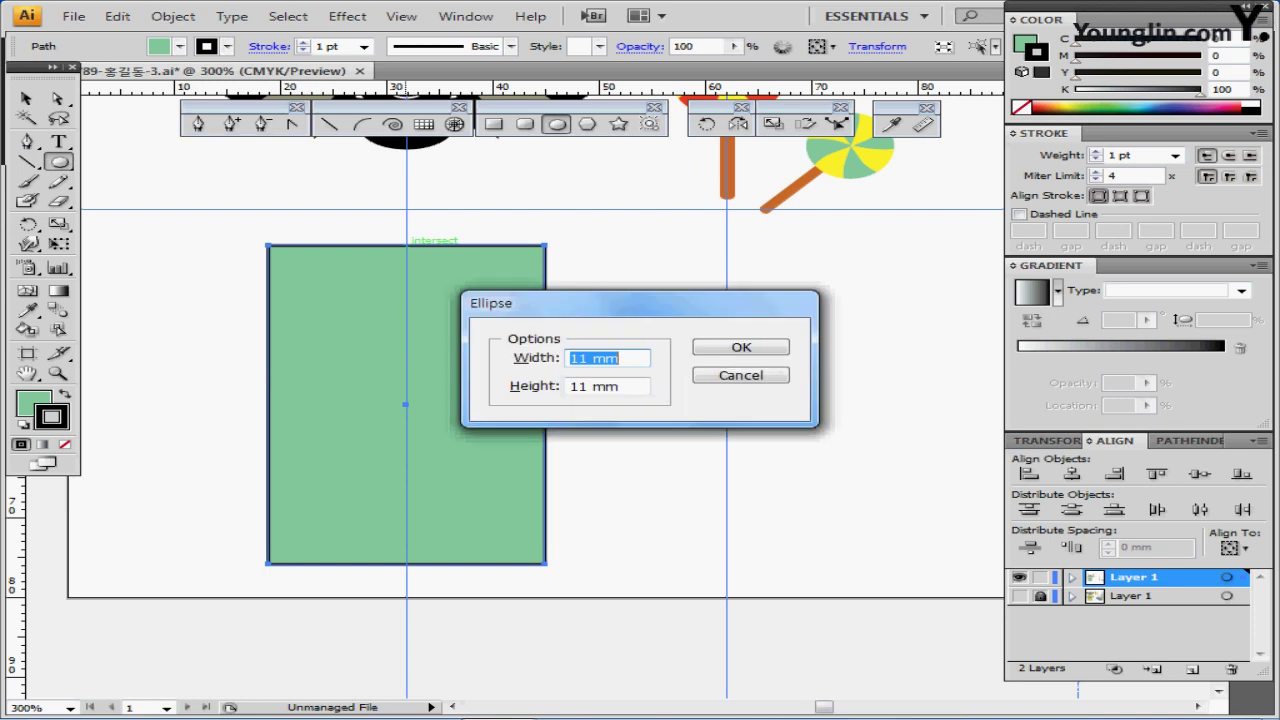
type("13")
key("Tab")
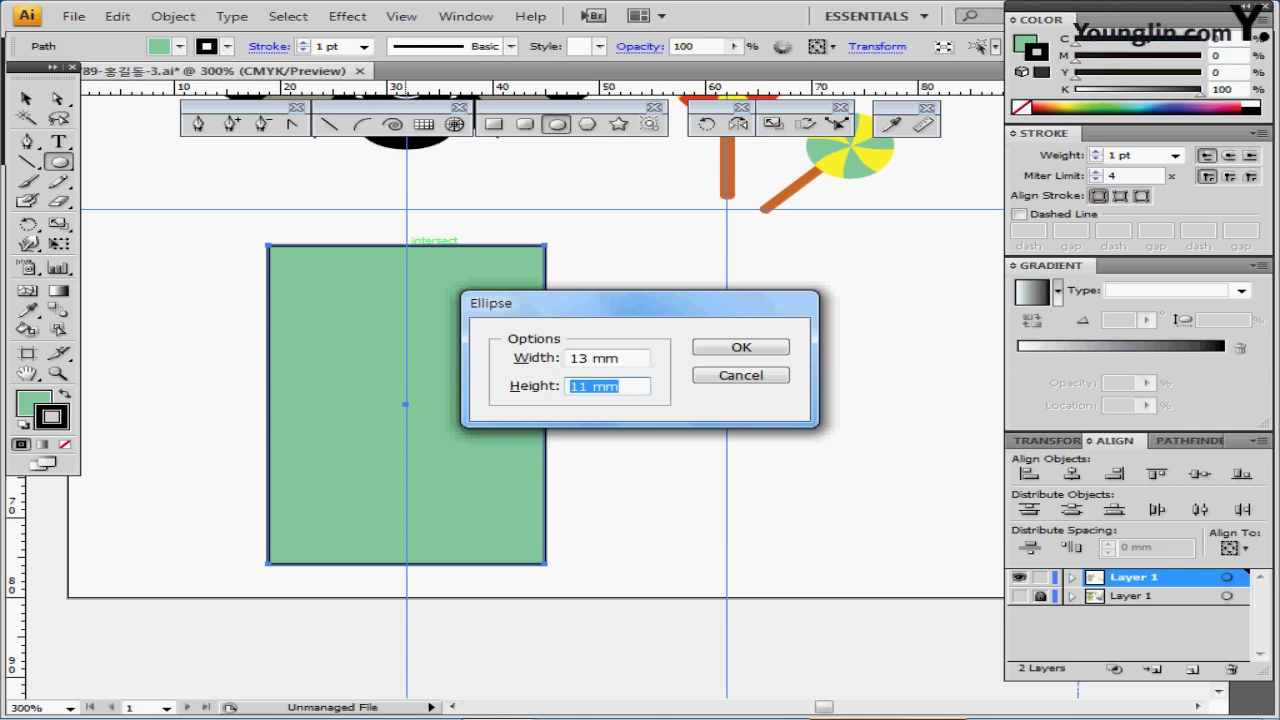
type("9")
key("Return")
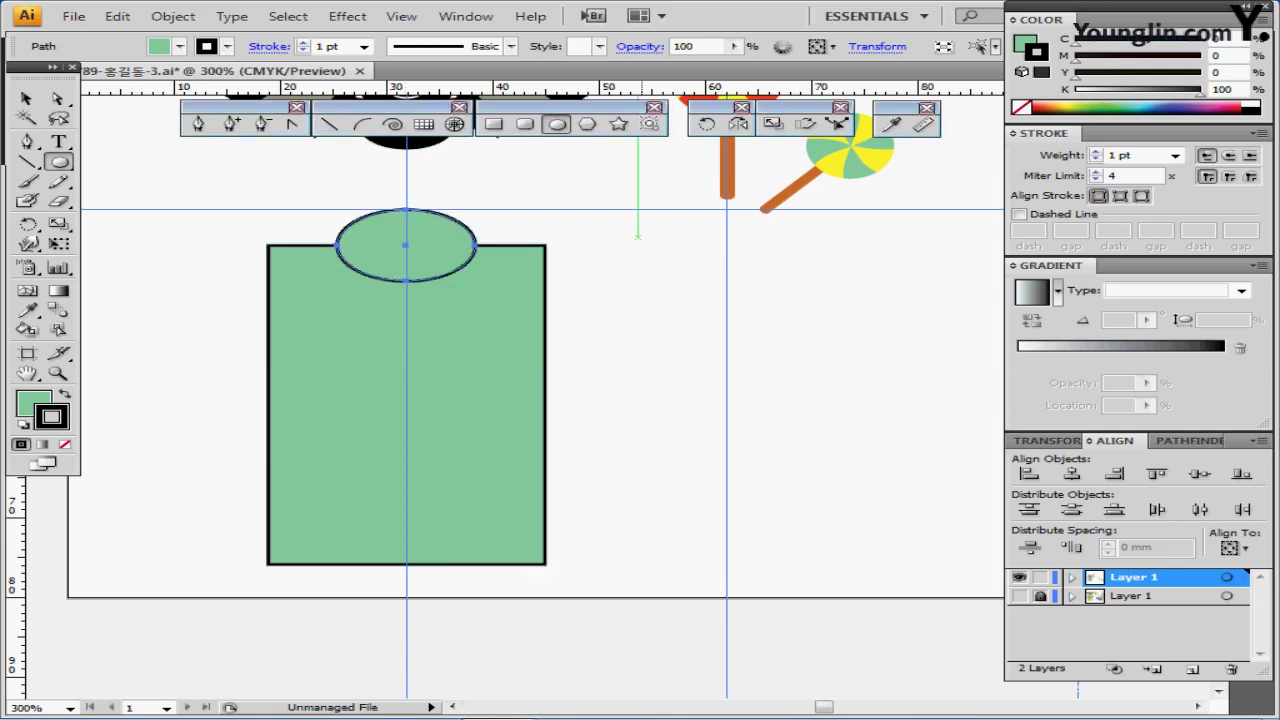
Nudge the ellipse upward along the guide so that only its lower part overlaps the rectangle, and clear the selection
key("Up")
key("Up")
key("Up")
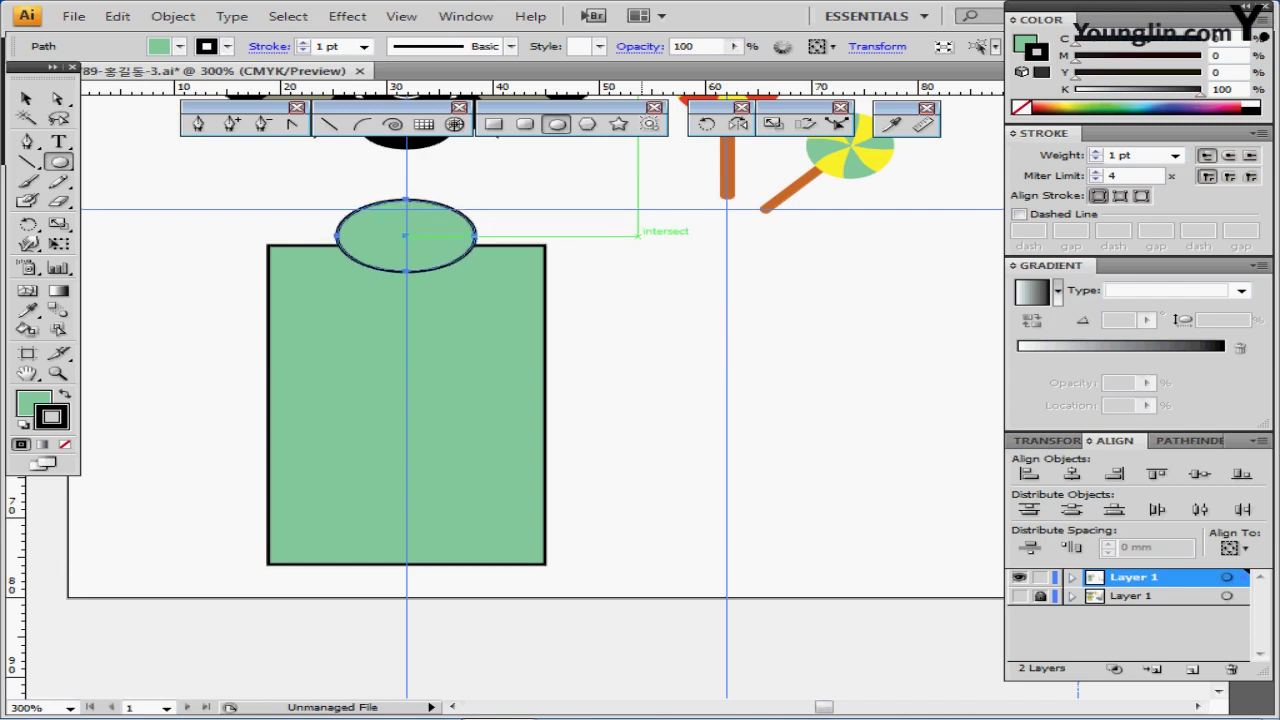
key("Up")
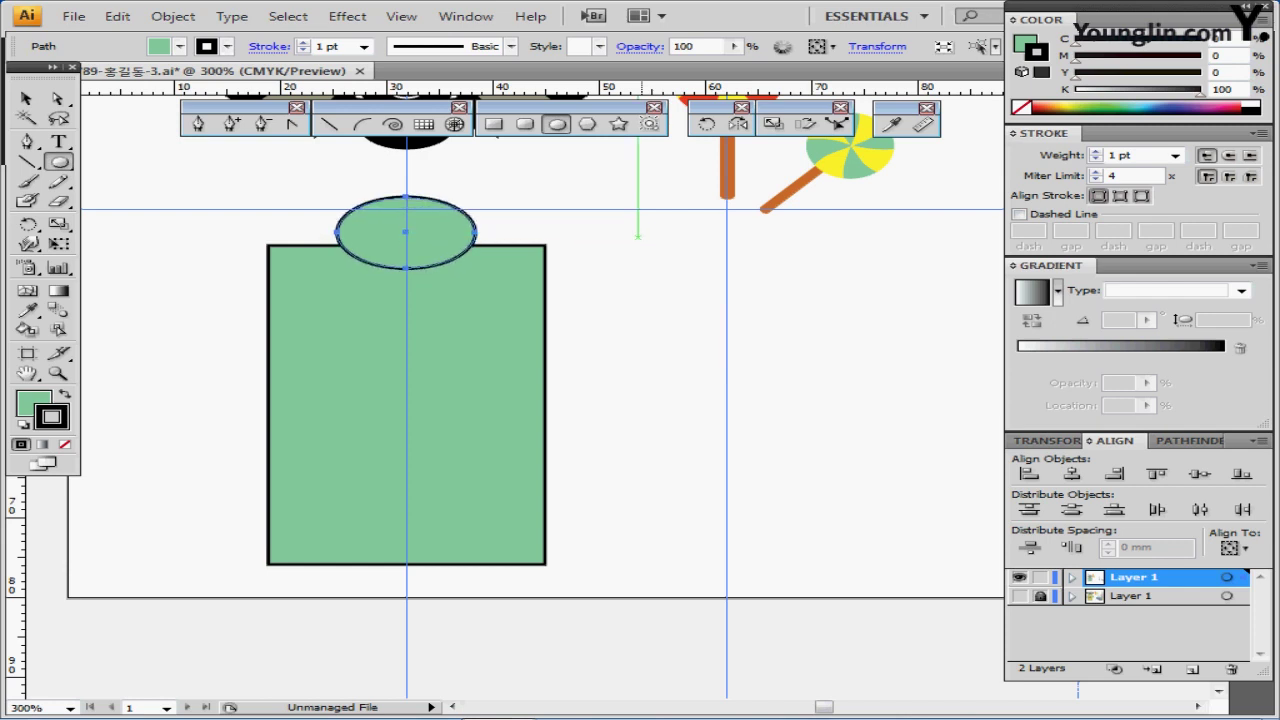
key("Up")
key("Up")
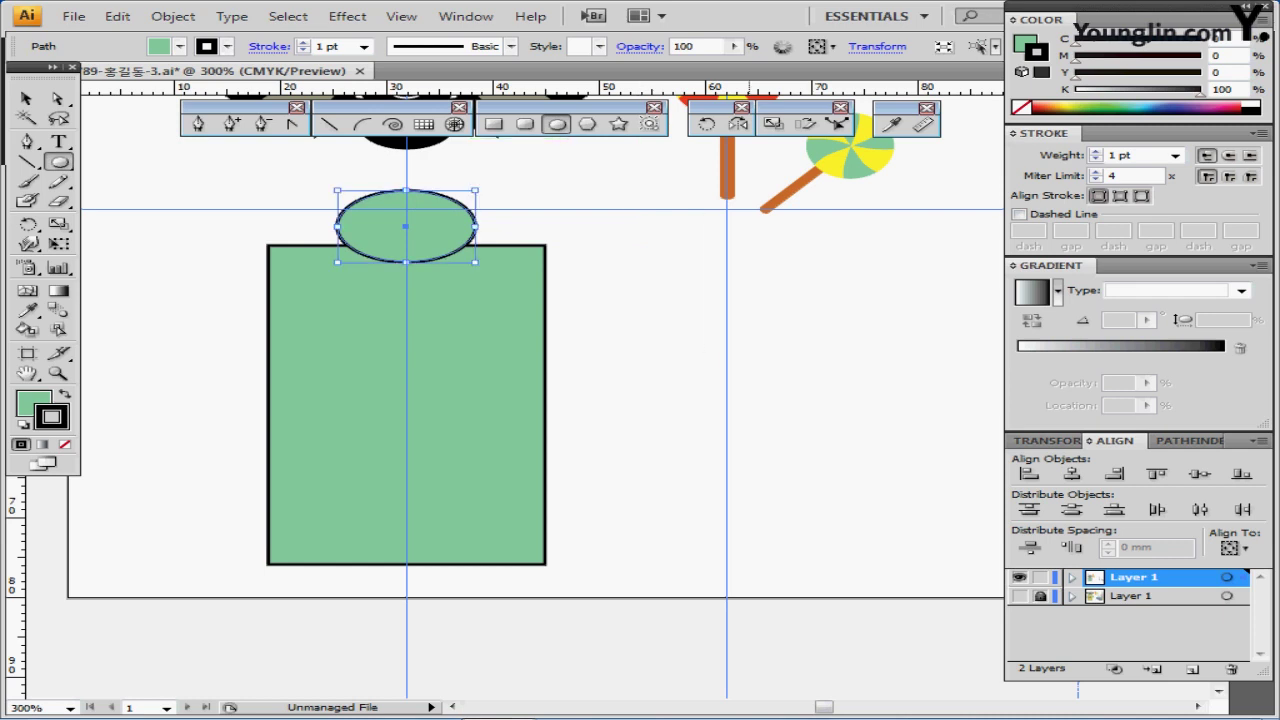
left_click_drag(266, 175, 450, 290)
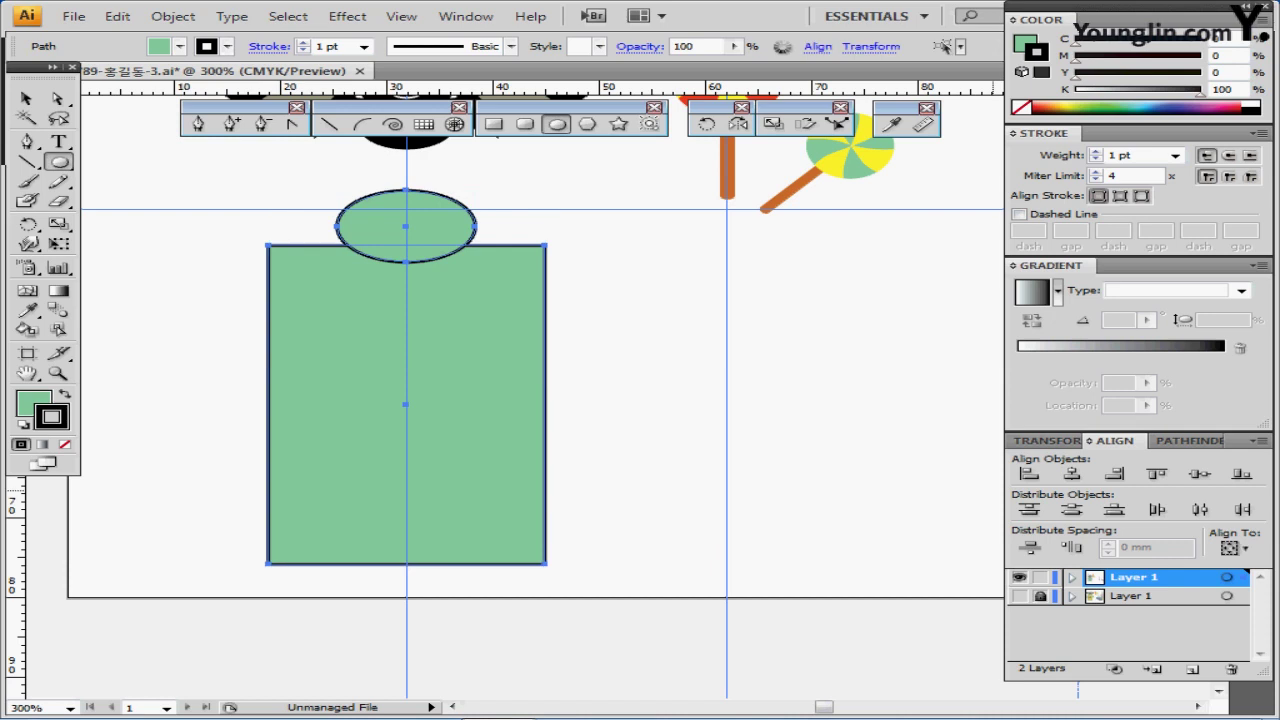
key("ctrl+shift+a")
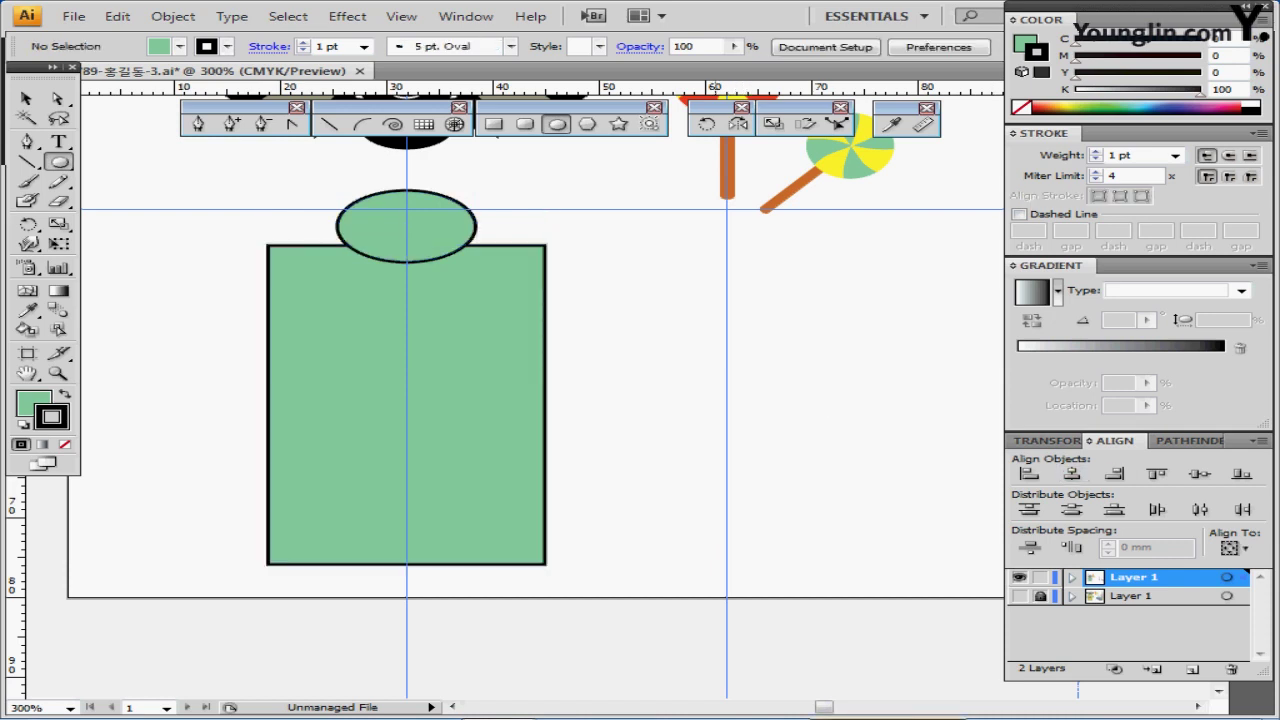
Make a copy of the ellipse scaled uniformly to 145% about its centre
left_click(406, 226)
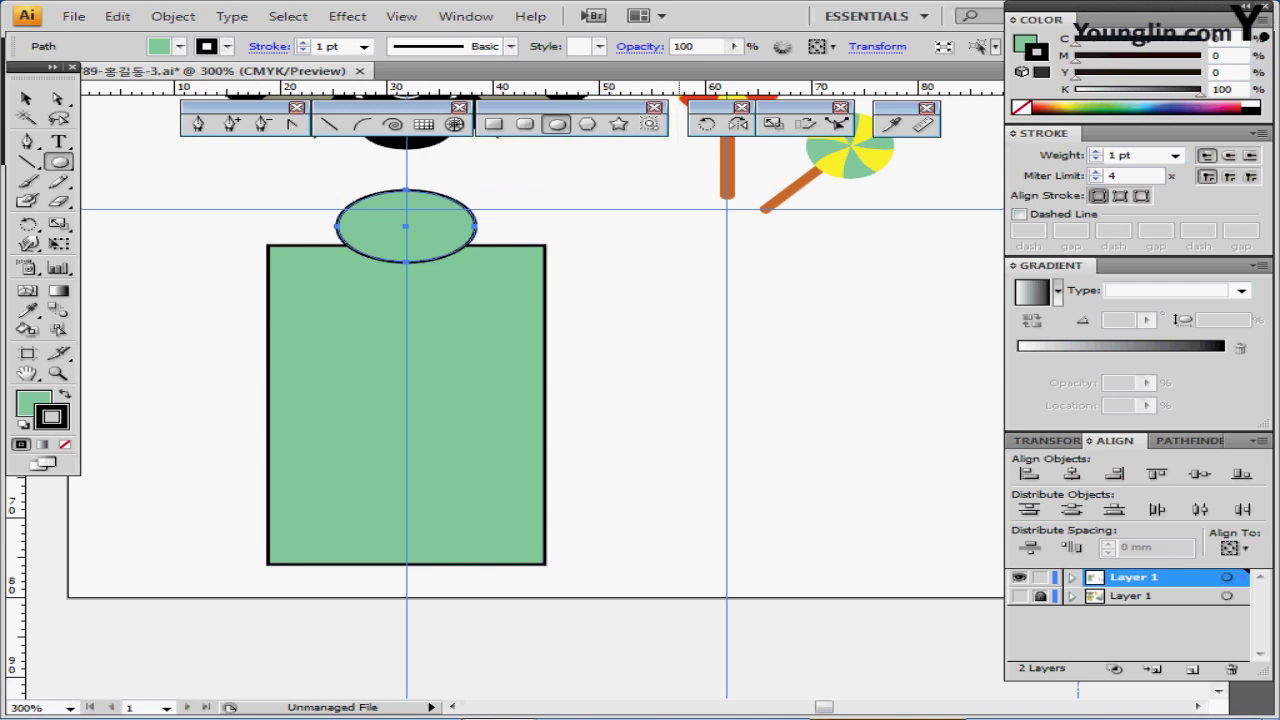
double_click(773, 123)
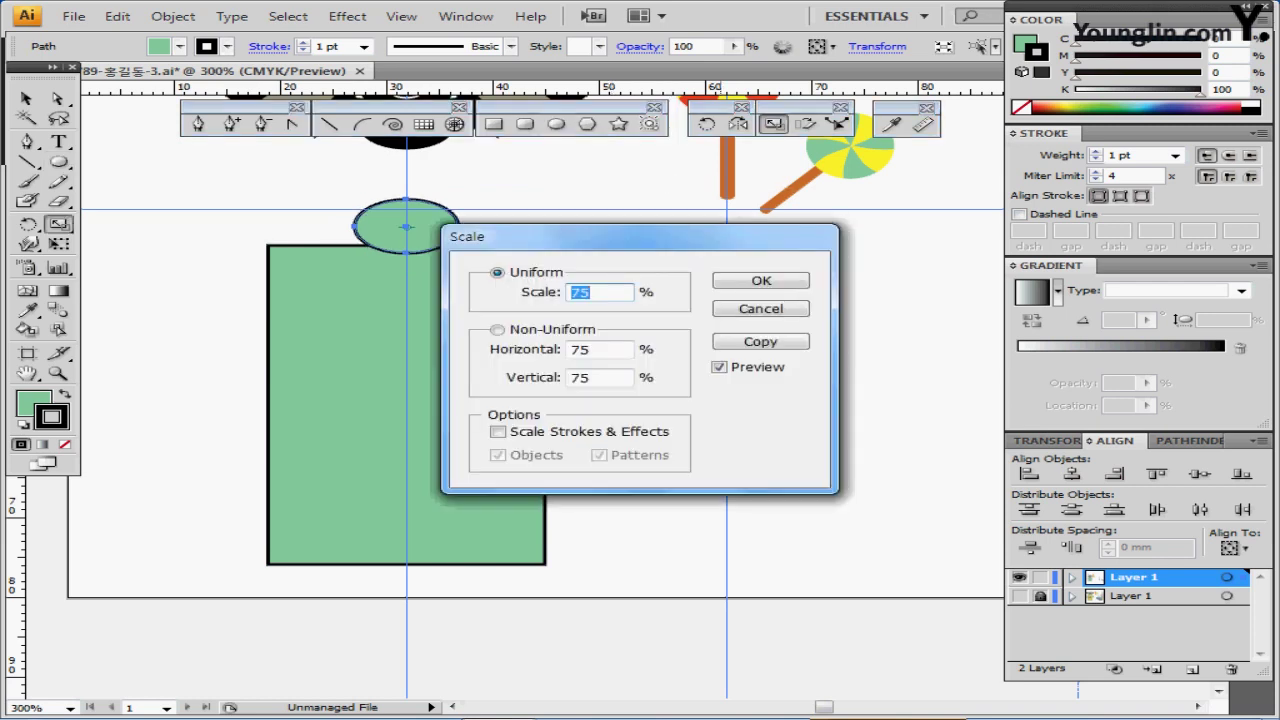
type("145")
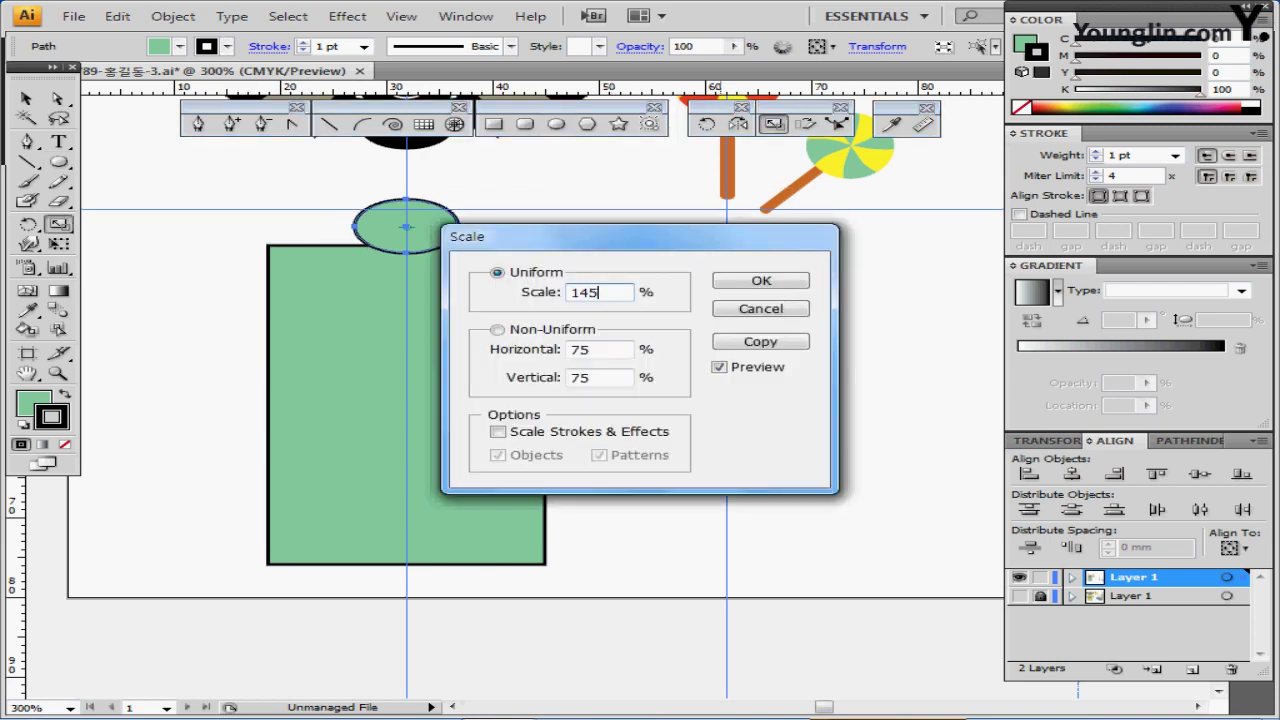
key("Tab")
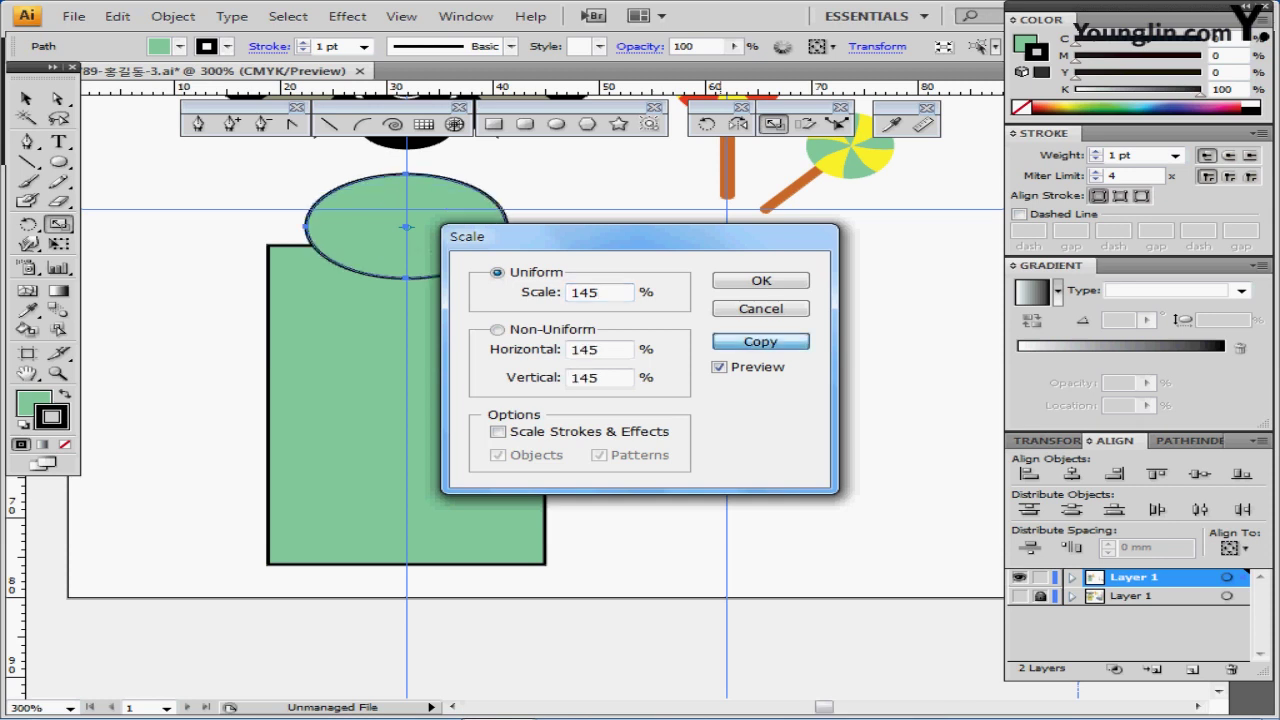
key("Return")
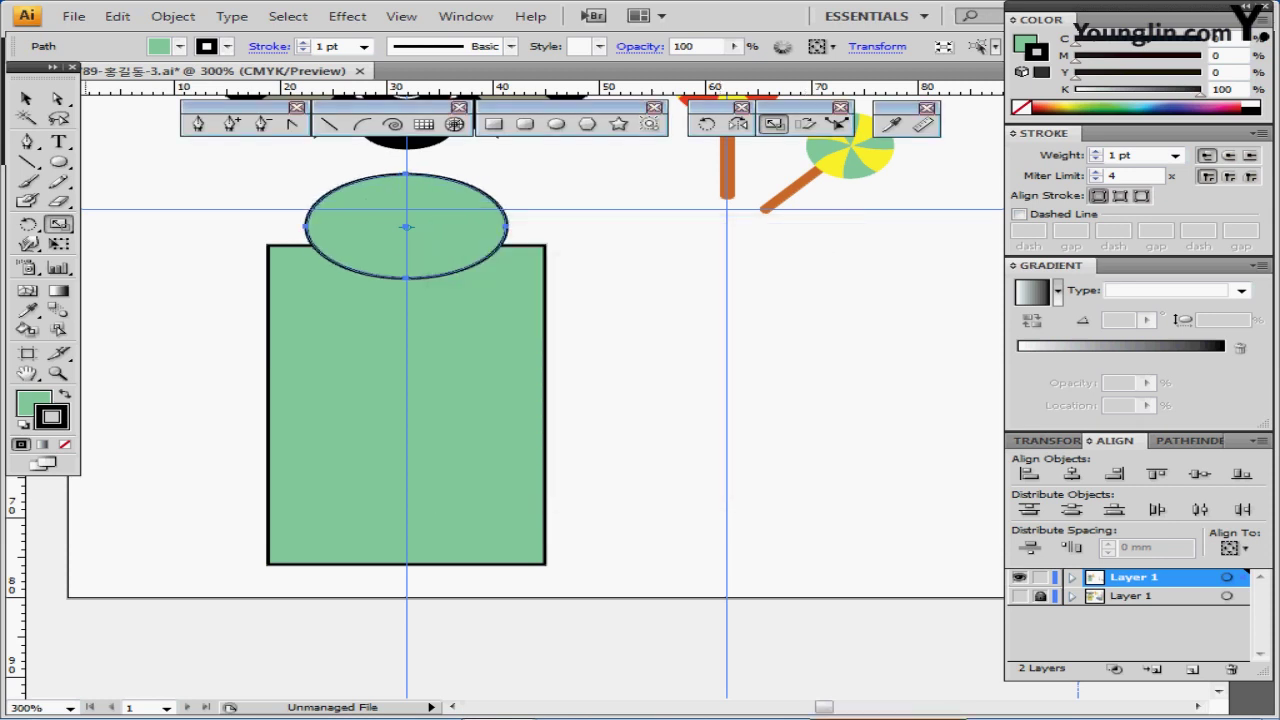
Remove the fill from both concentric ellipses, keeping their black strokes, and clear the selection
left_click_drag(236, 177, 412, 240)
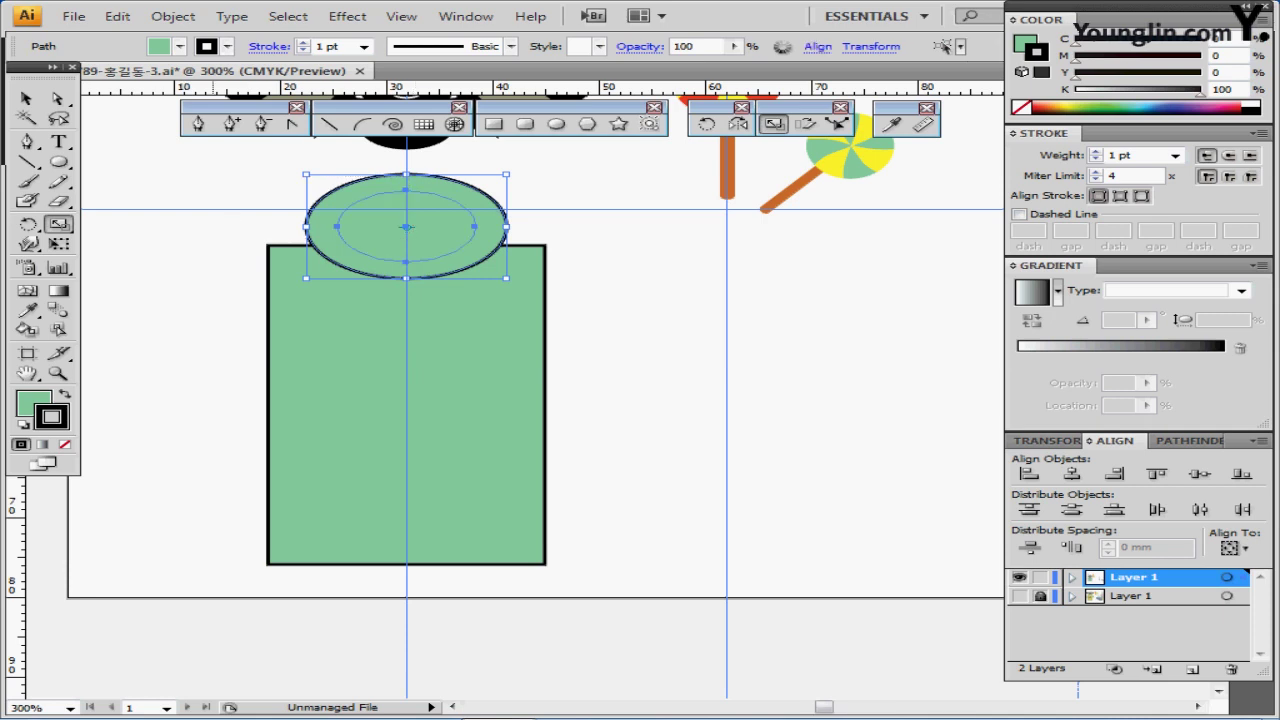
key("slash")
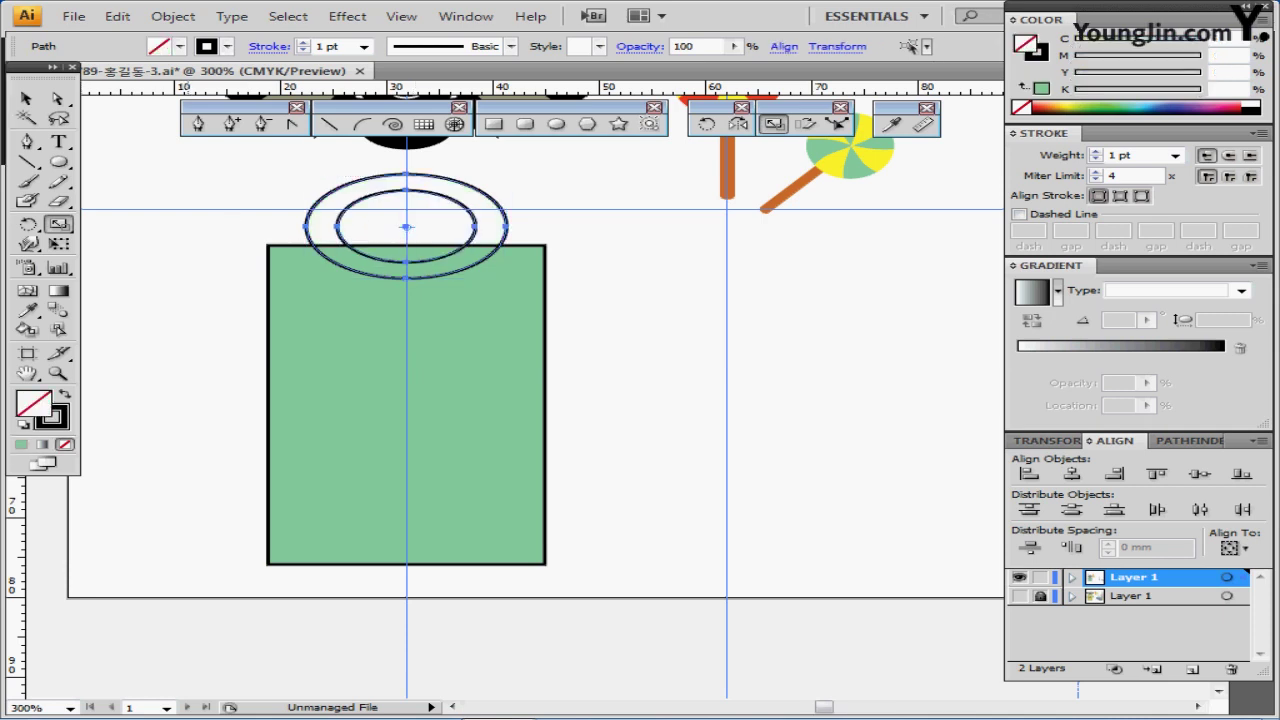
key("ctrl+shift+a")
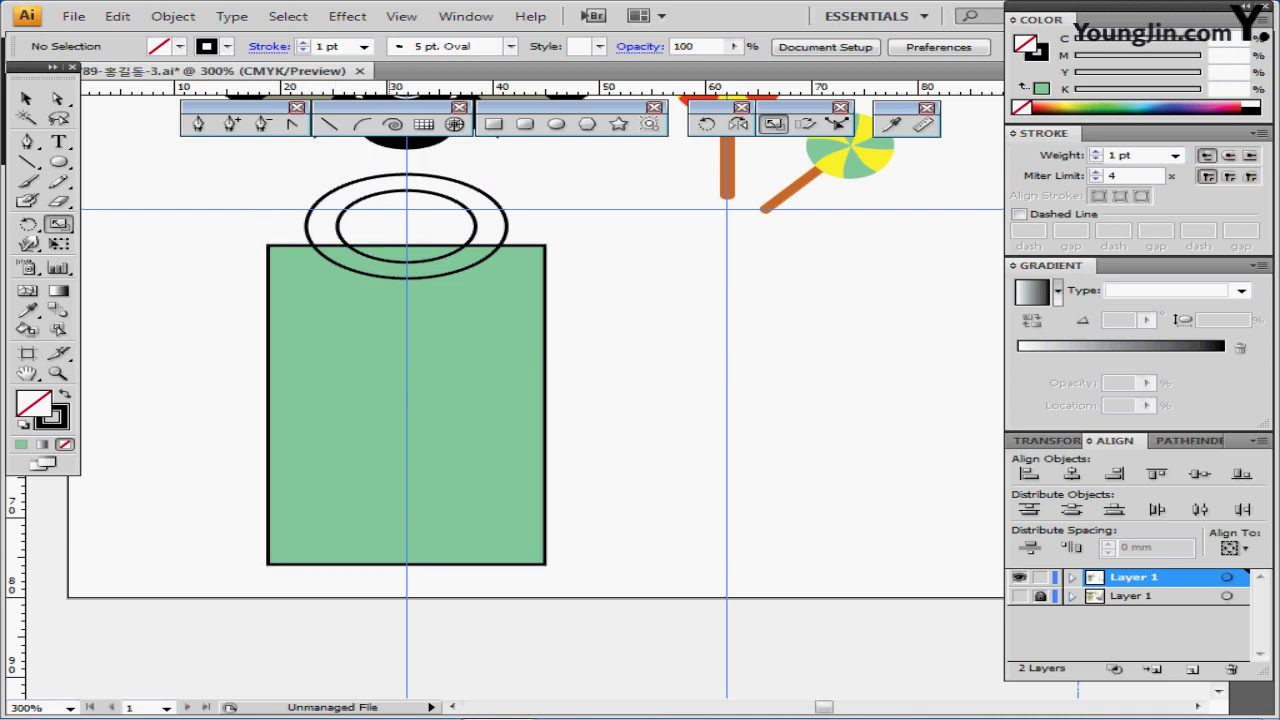
Subtract the smaller ellipse from the green rectangle to cut a curved neckline into its upper edge
left_click_drag(390, 224, 398, 263)
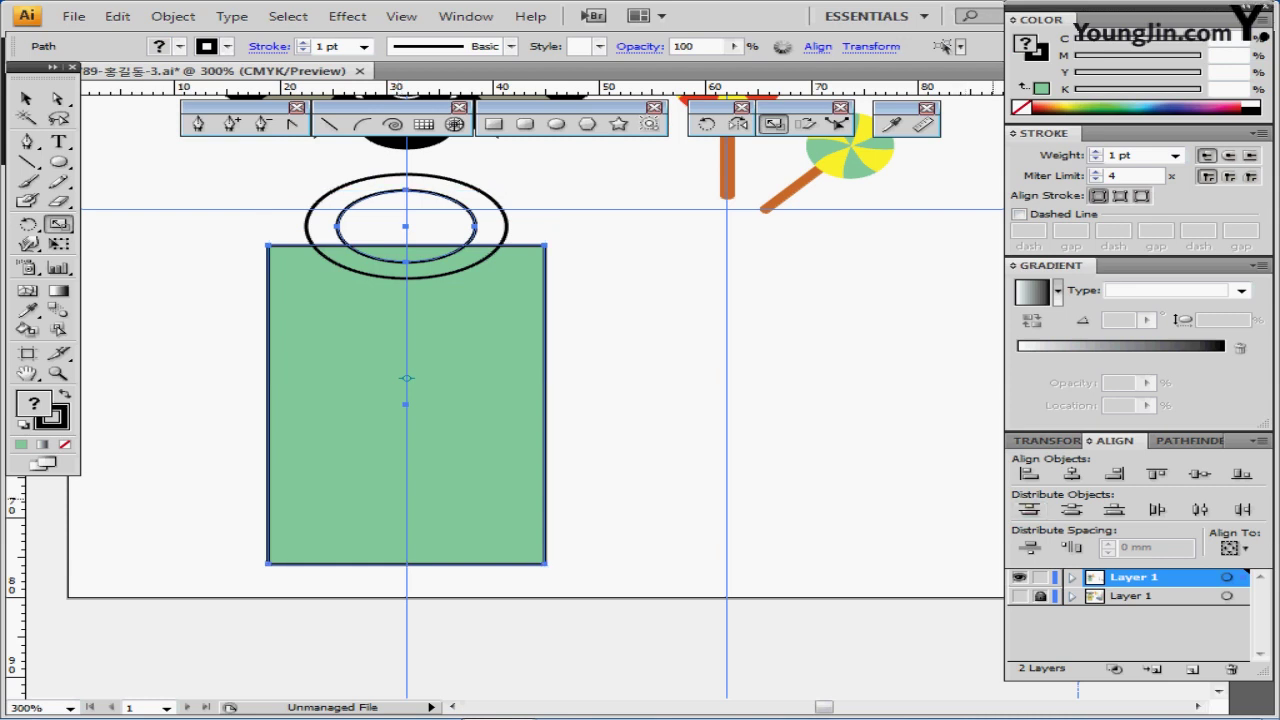
left_click(1188, 441)
left_click(1068, 476)
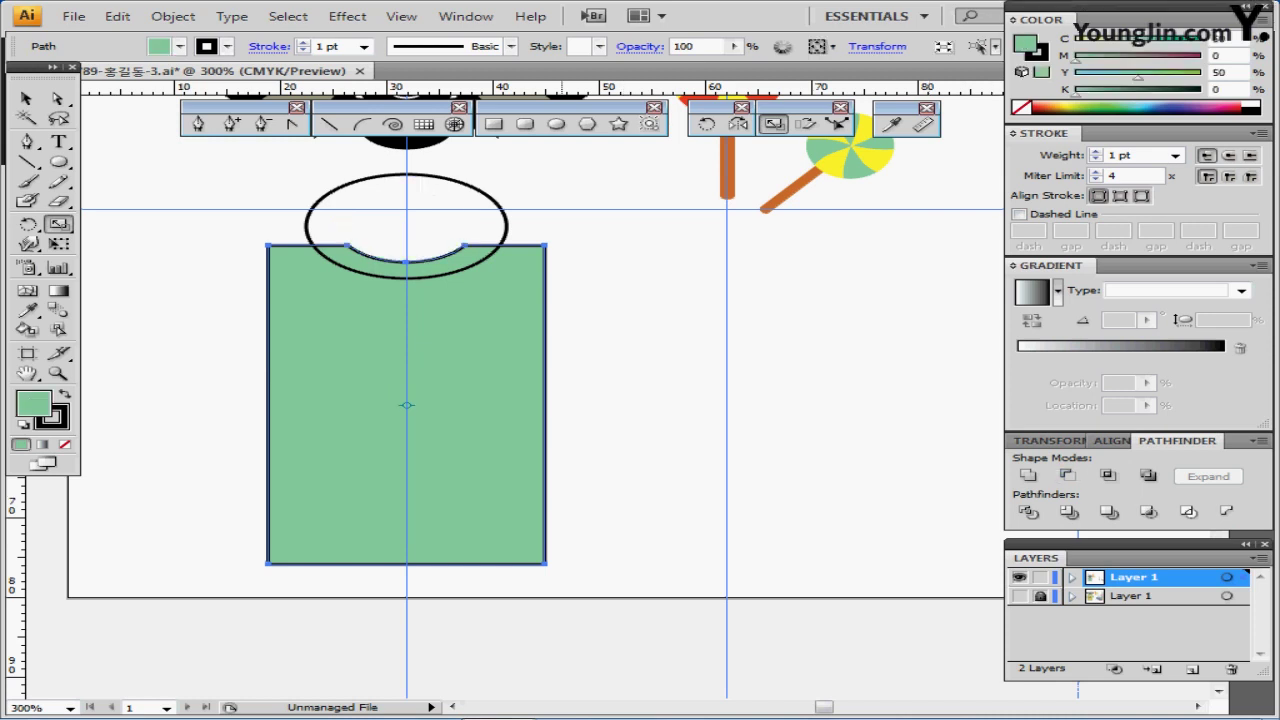
Lower the two upper outer corner anchors of the green shape equally so the shoulders slope down from the neckline
left_click(57, 99)
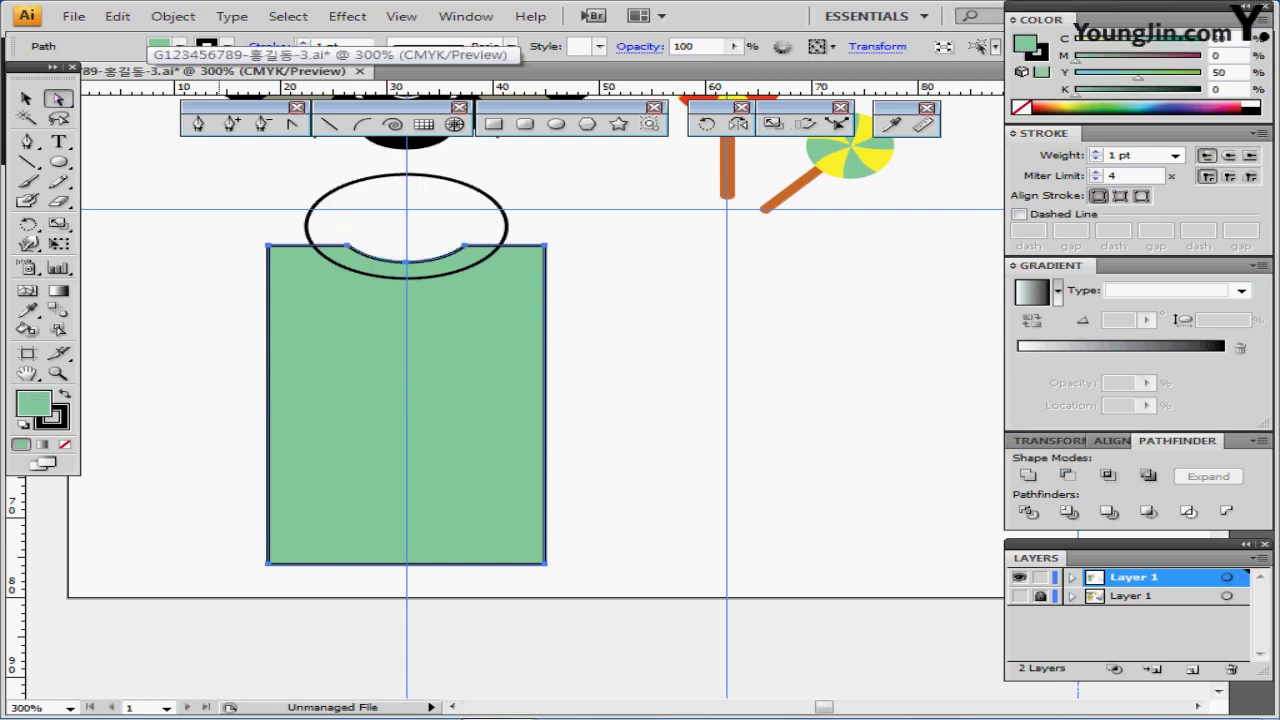
left_click_drag(228, 216, 281, 268)
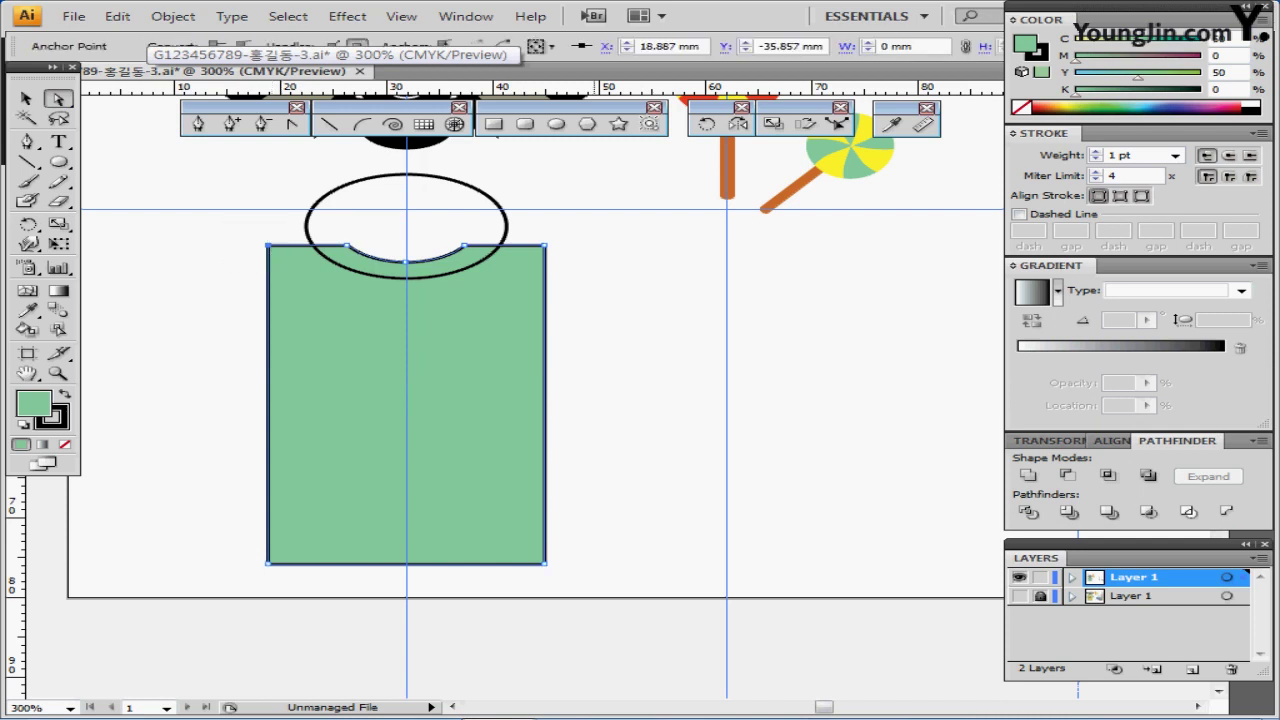
left_click_drag(588, 232, 534, 272)
key("Down")
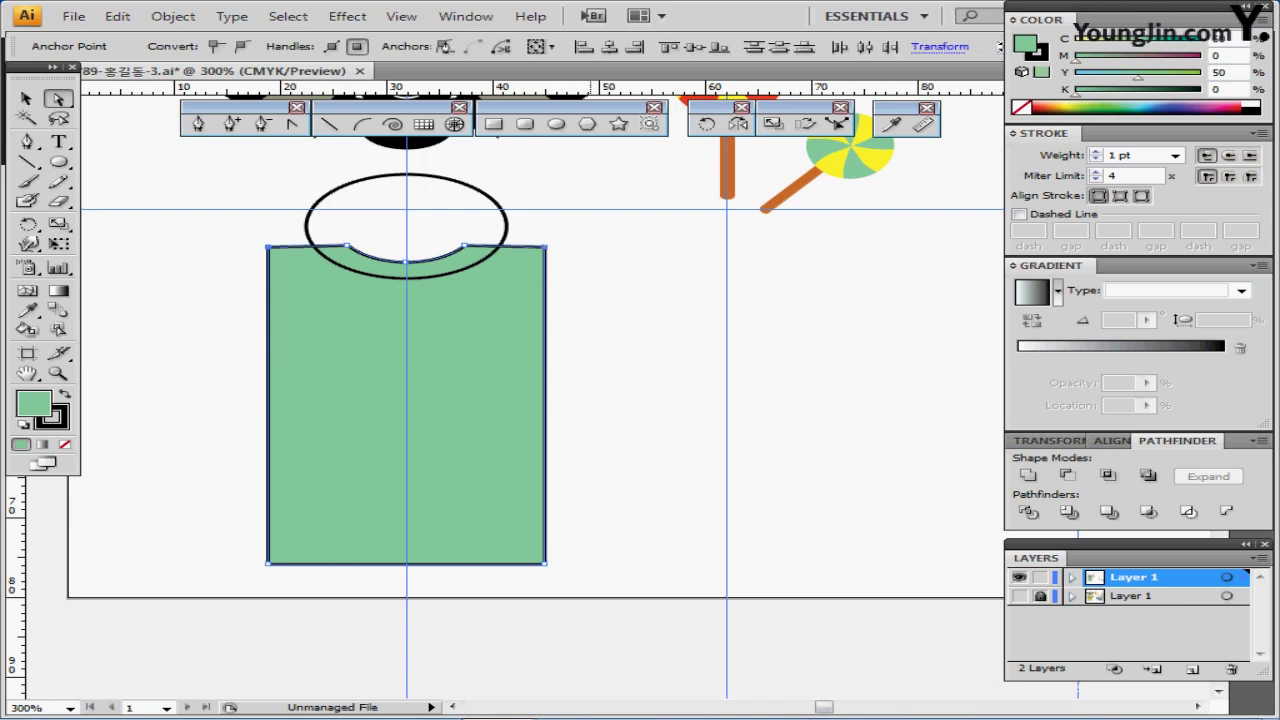
key("Down")
key("Down")
key("Down")
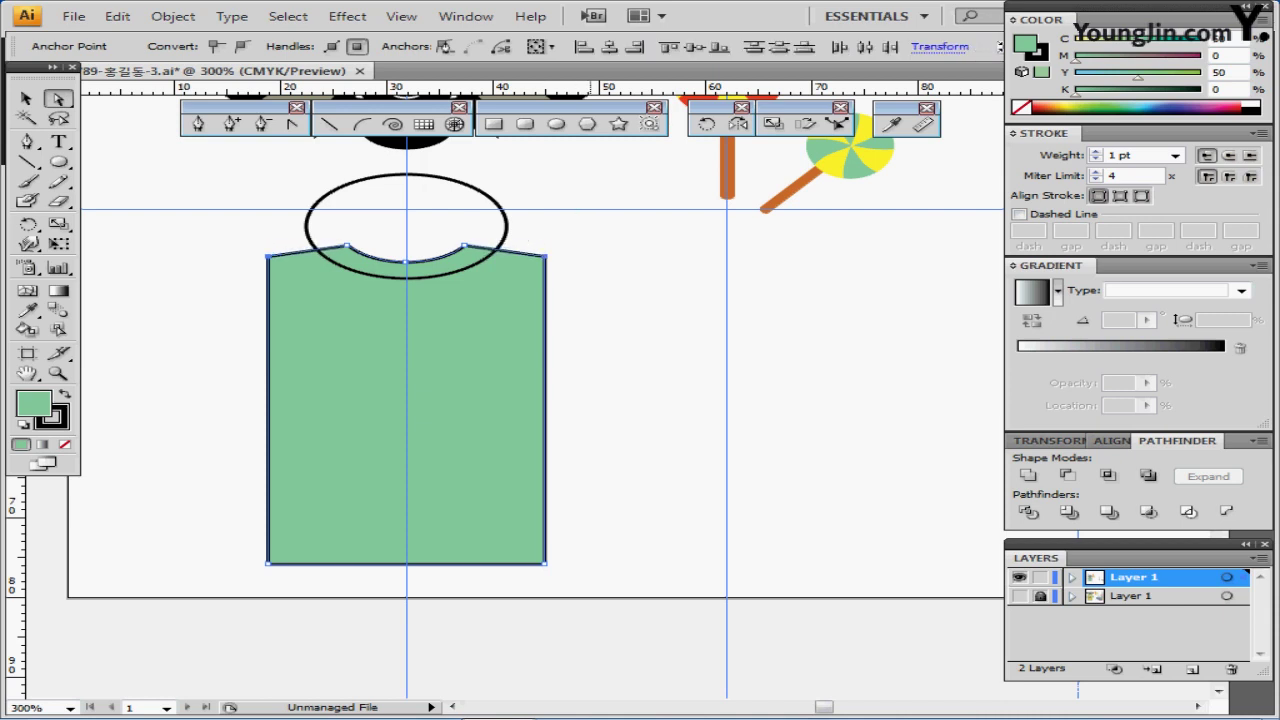
key("Down")
key("Down")
key("Down")
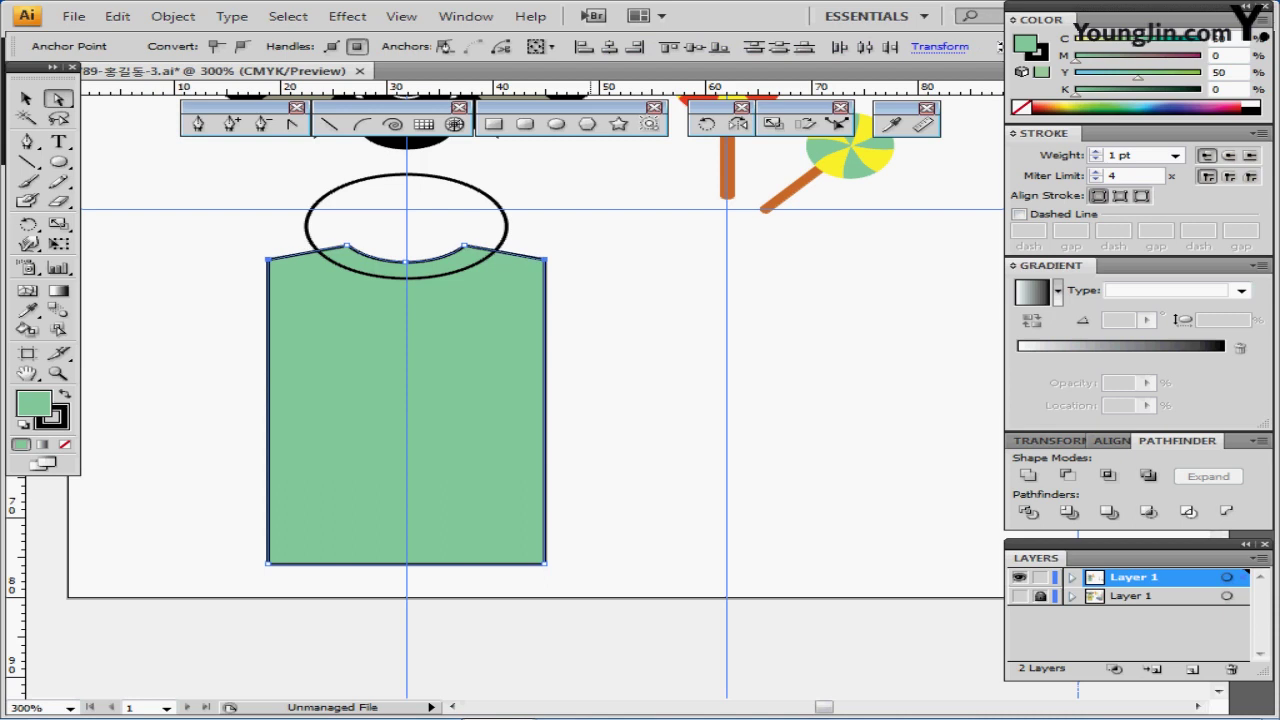
key("Down")
Divide the shirt shape with the large ellipse, then isolate the resulting group and delete the ellipse part above the neckline
left_click(27, 99)
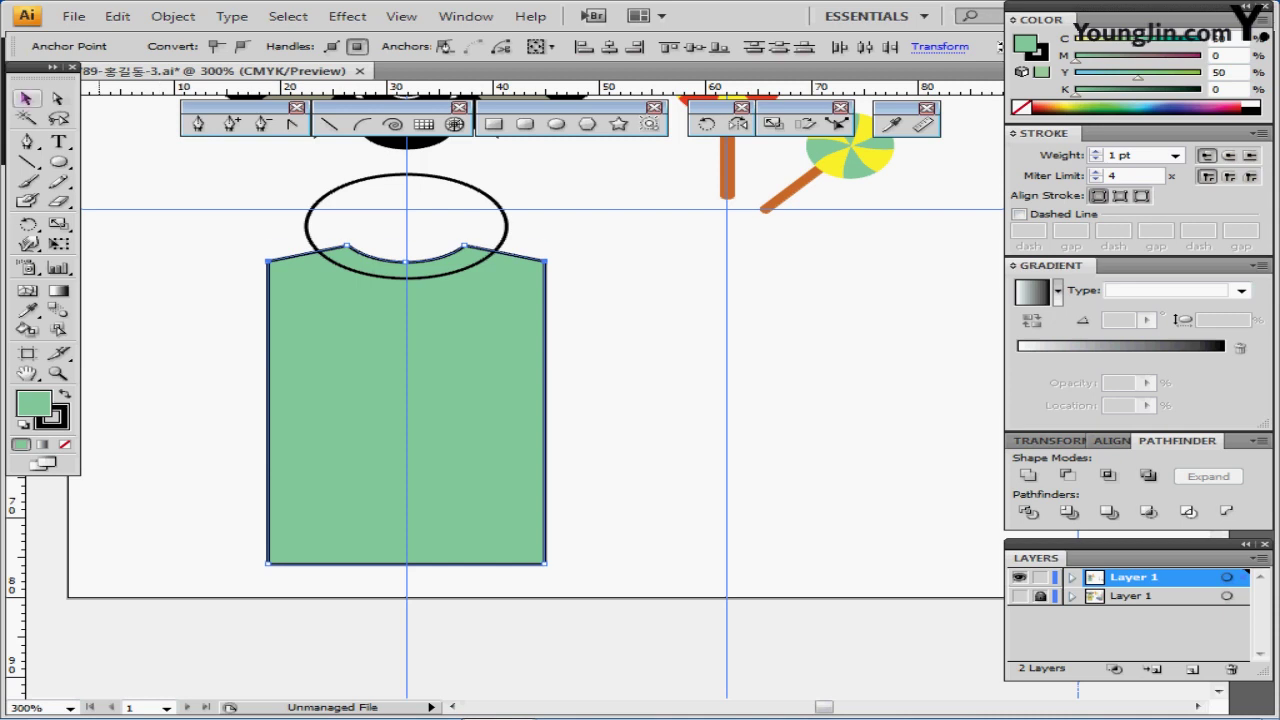
left_click(190, 330)
left_click_drag(280, 206, 436, 300)
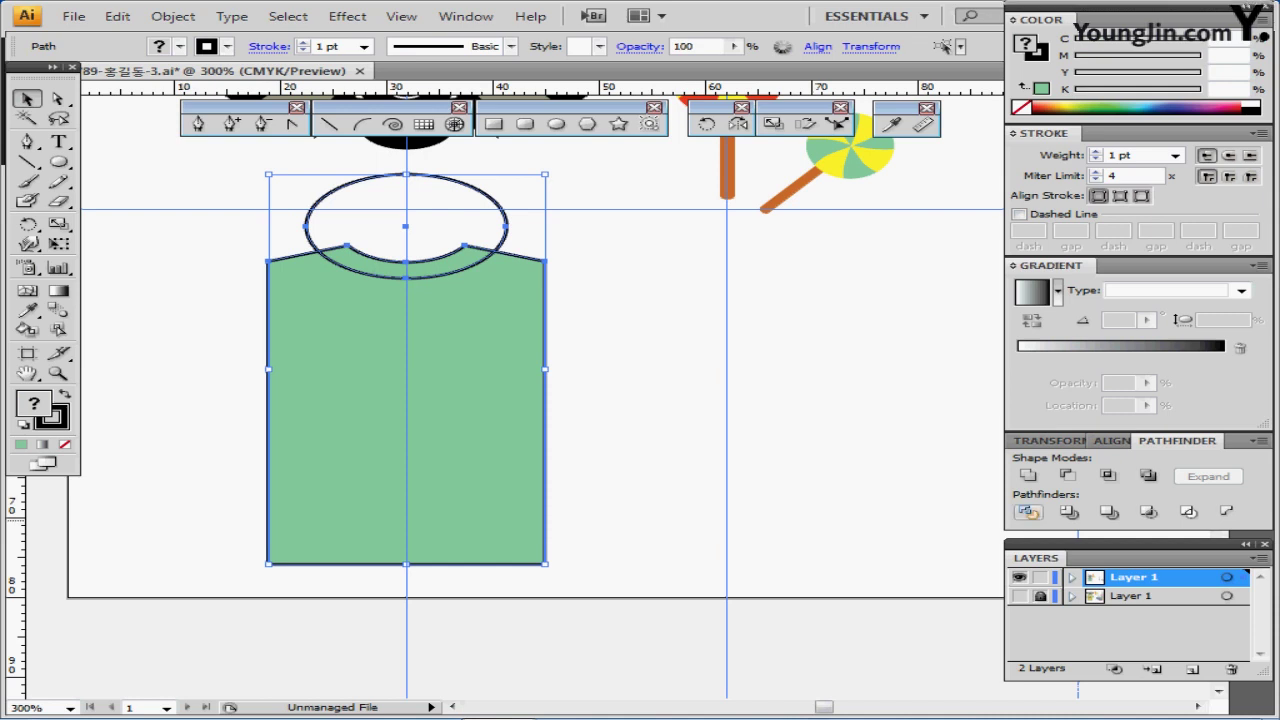
left_click(1029, 513)
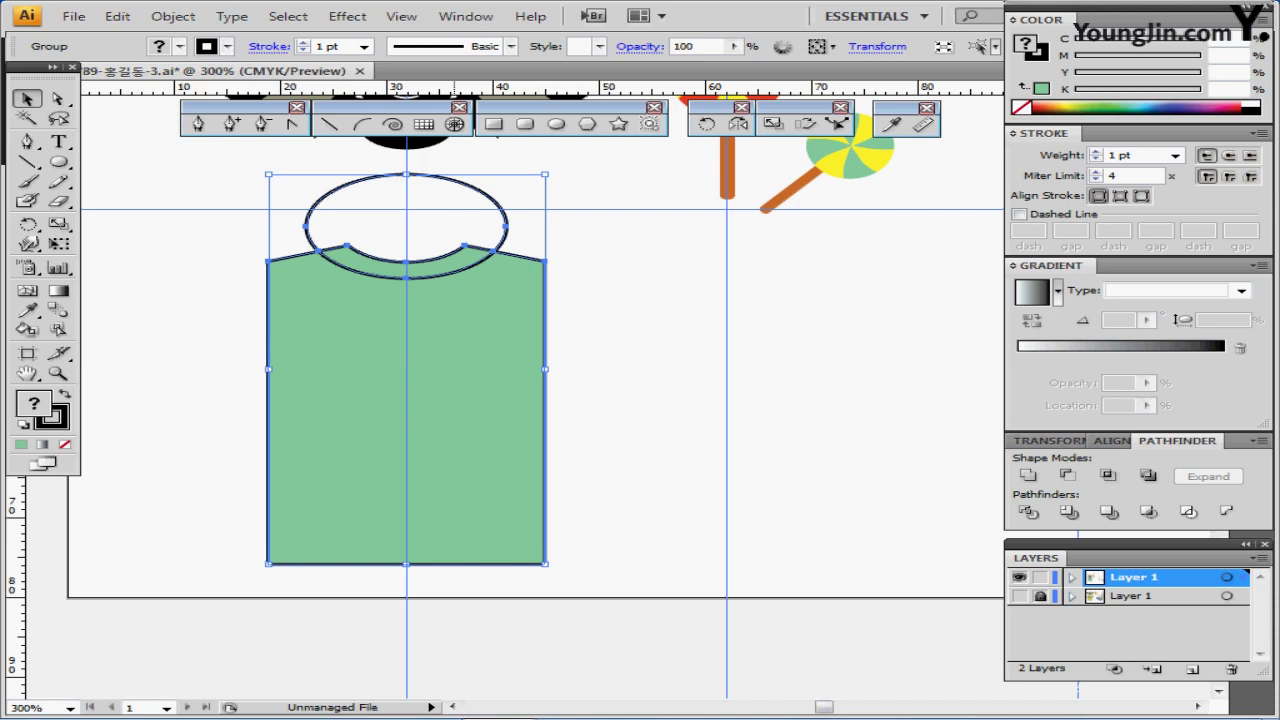
double_click(454, 325)
left_click_drag(539, 191, 474, 215)
key("Delete")
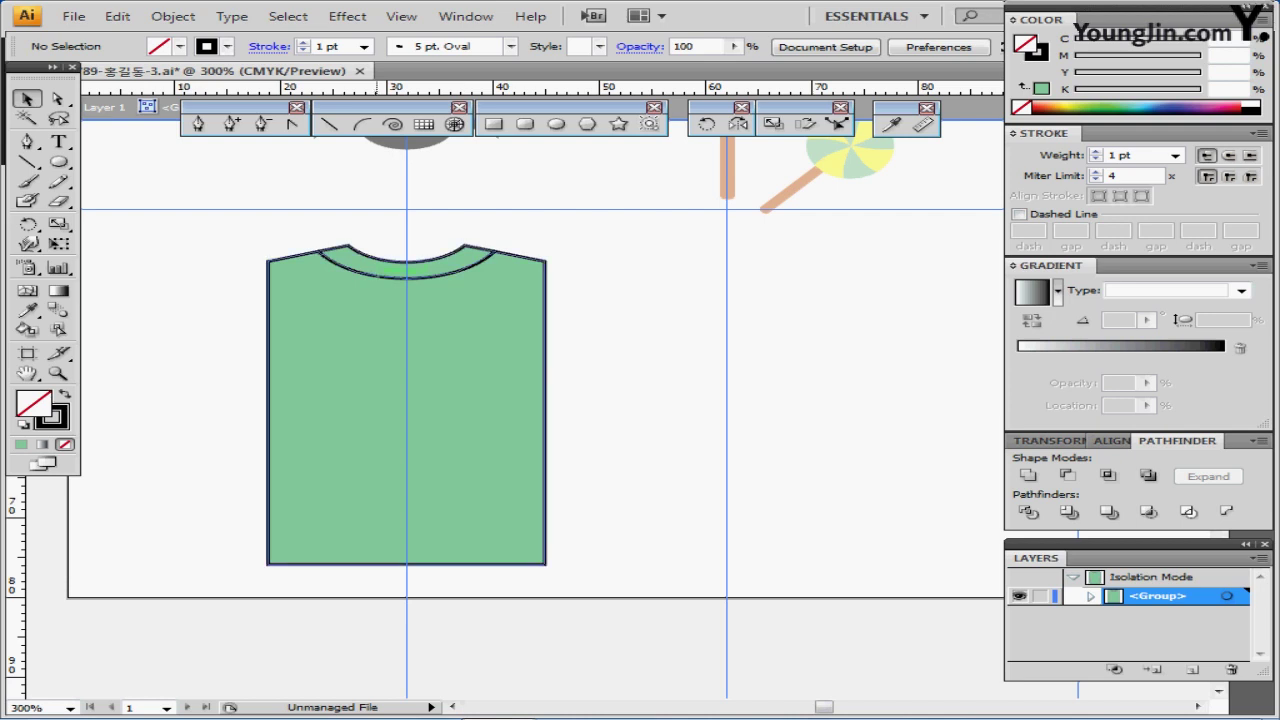
Fill the shirt body with black, keep the collar green, and remove the stroke from both pieces
left_click(376, 267)
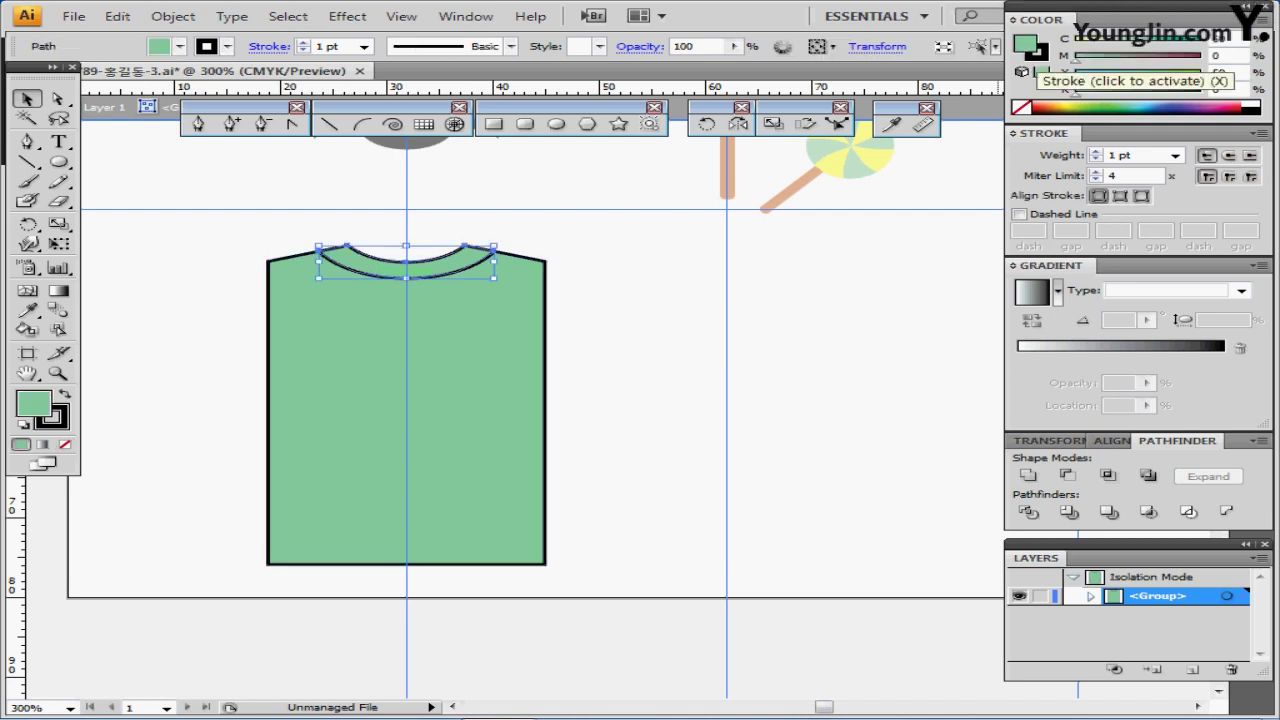
key("ctrl+a")
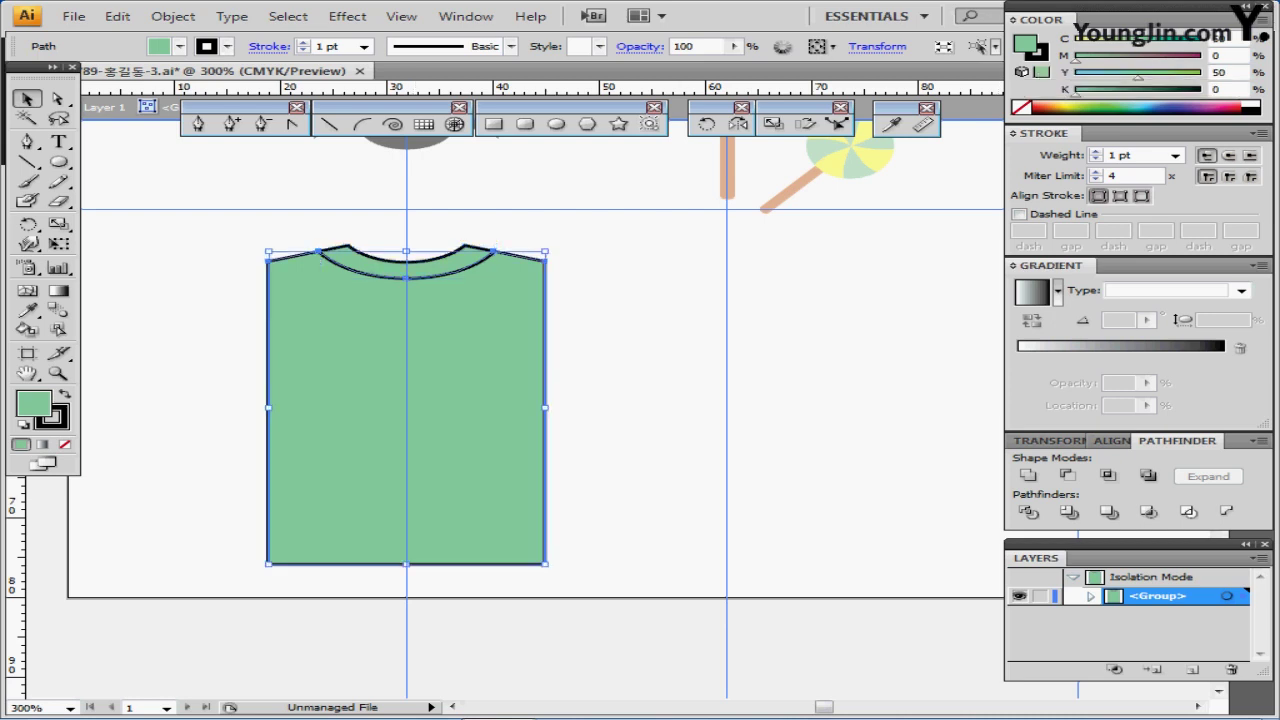
left_click(1250, 110)
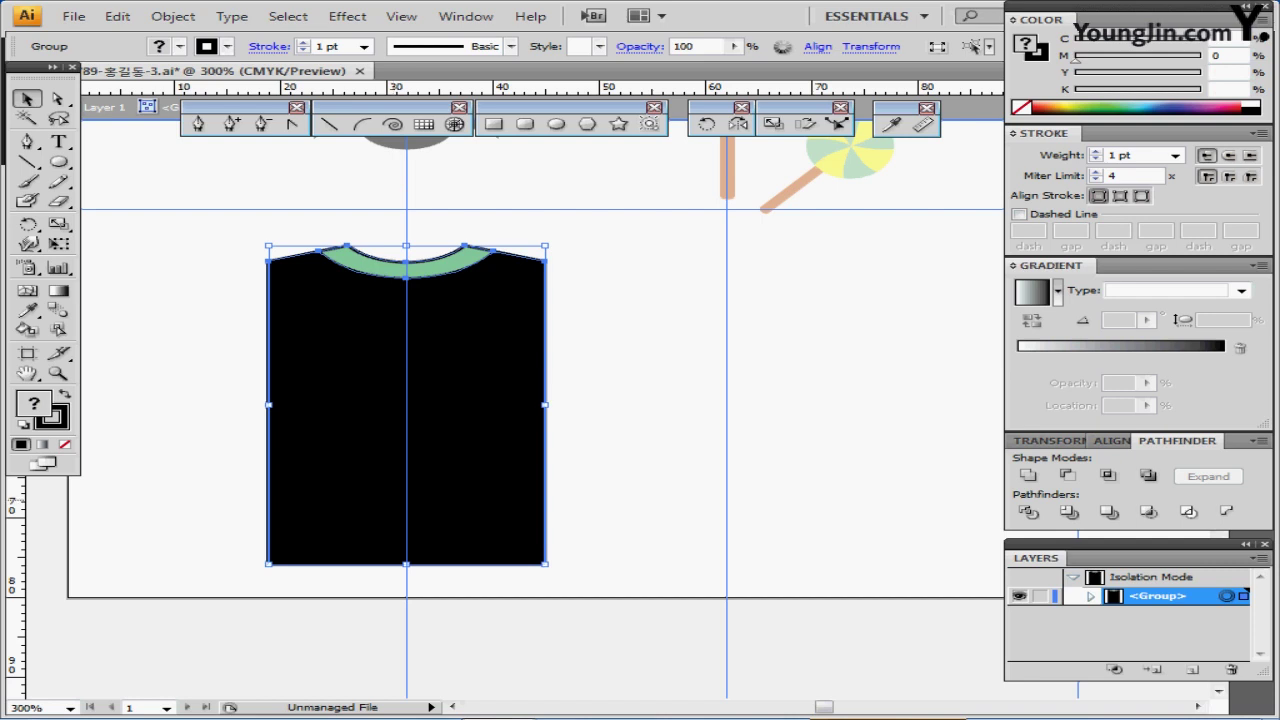
key("x")
key("slash")
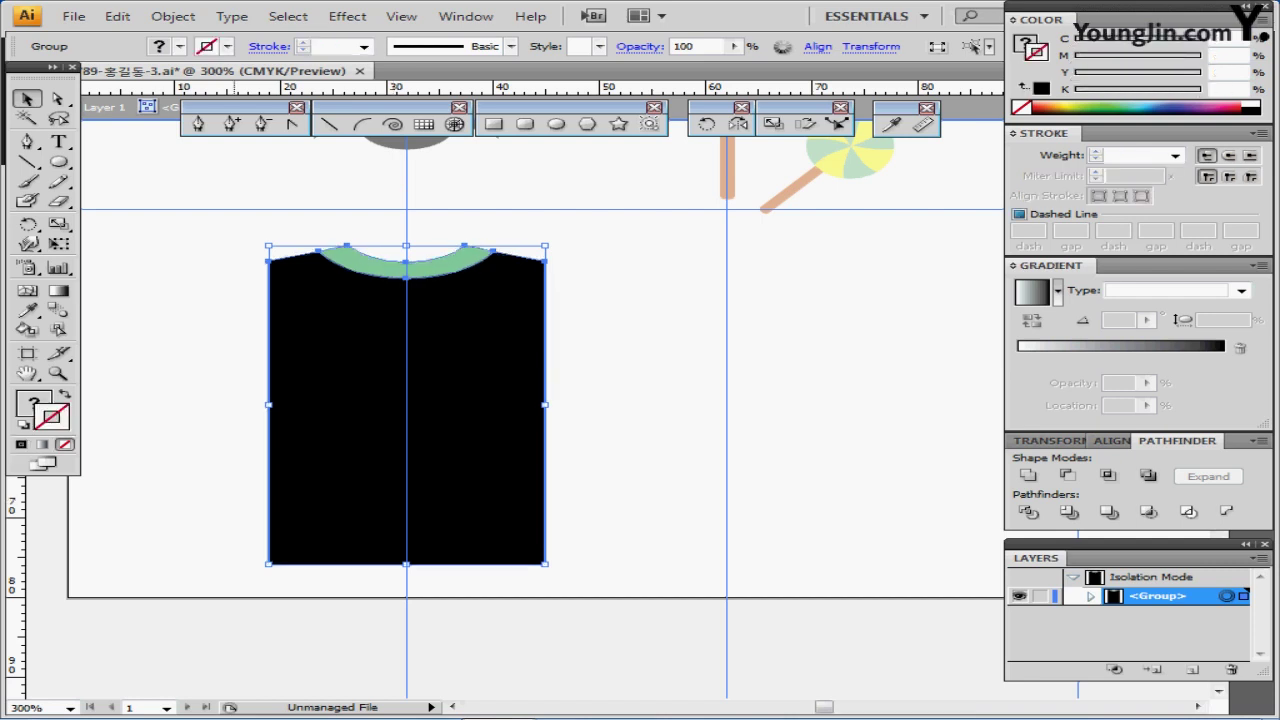
left_click(233, 400)
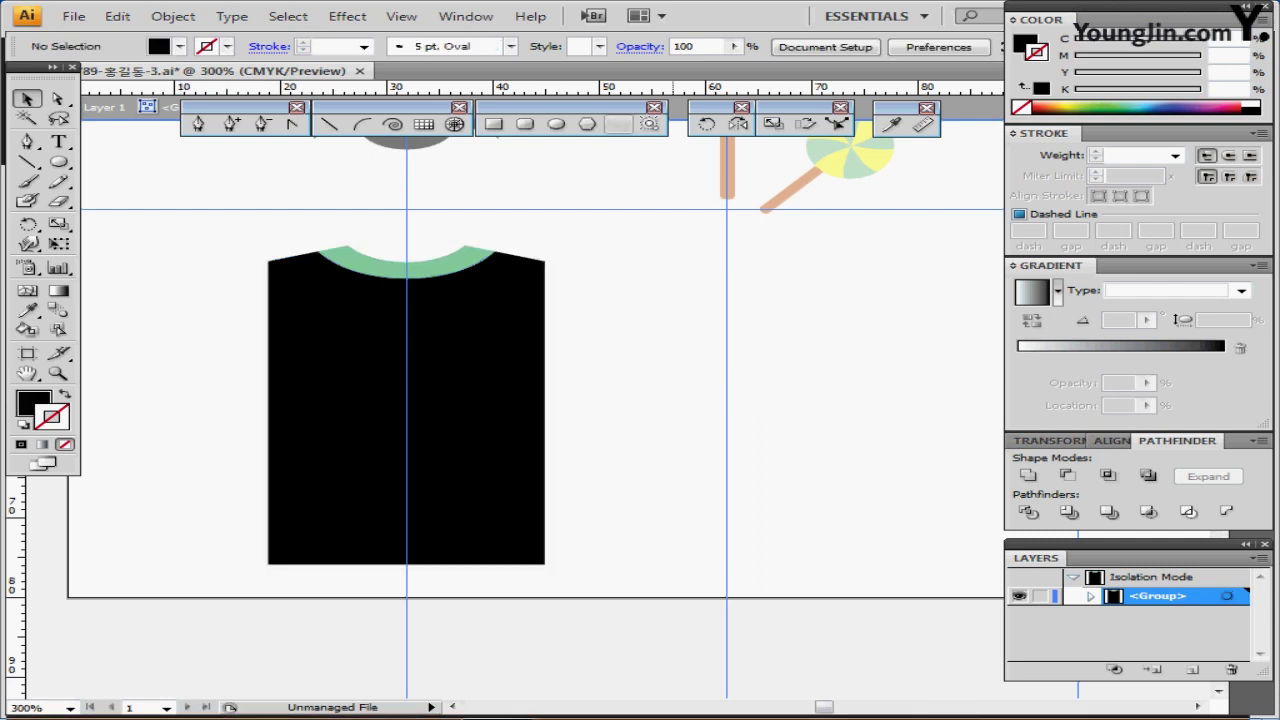
Draw a tall, narrow black ellipse over the shirt's left shoulder edge, adjust its width and height, and shift it slightly up and outward
left_click(557, 124)
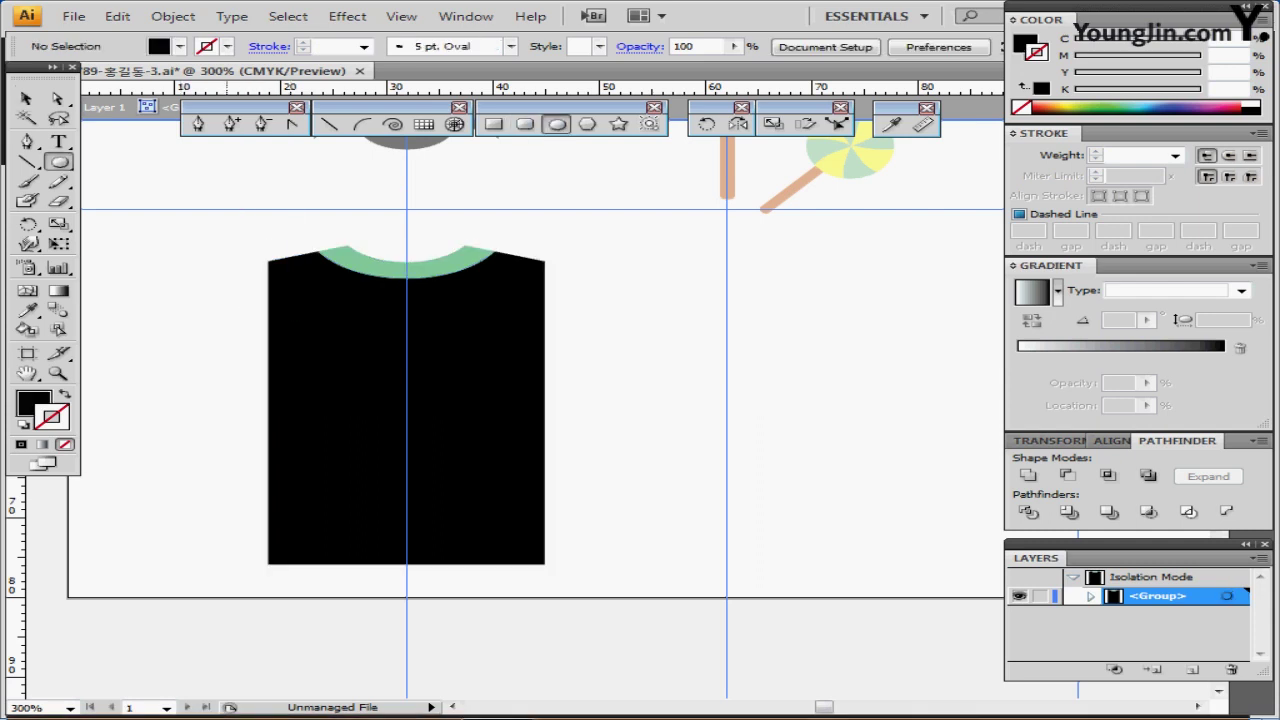
left_click_drag(216, 262, 287, 379)
left_click_drag(251, 319, 258, 319)
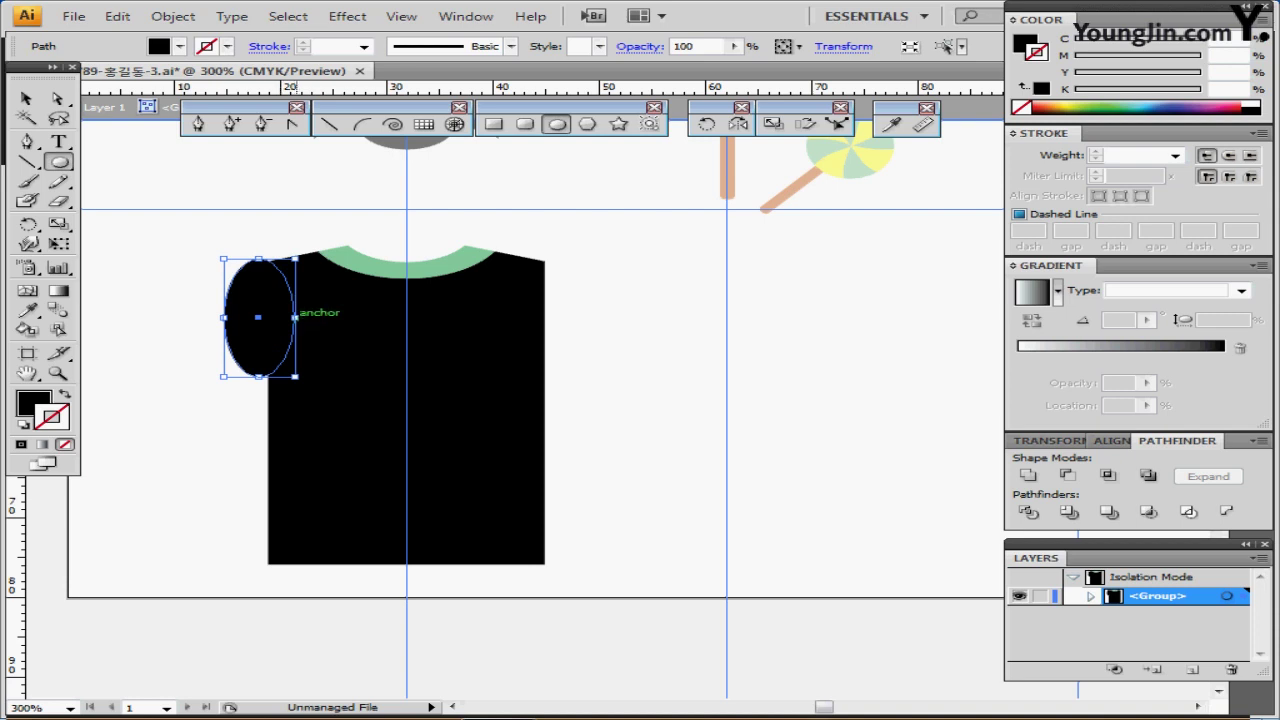
left_click_drag(295, 317, 289, 317)
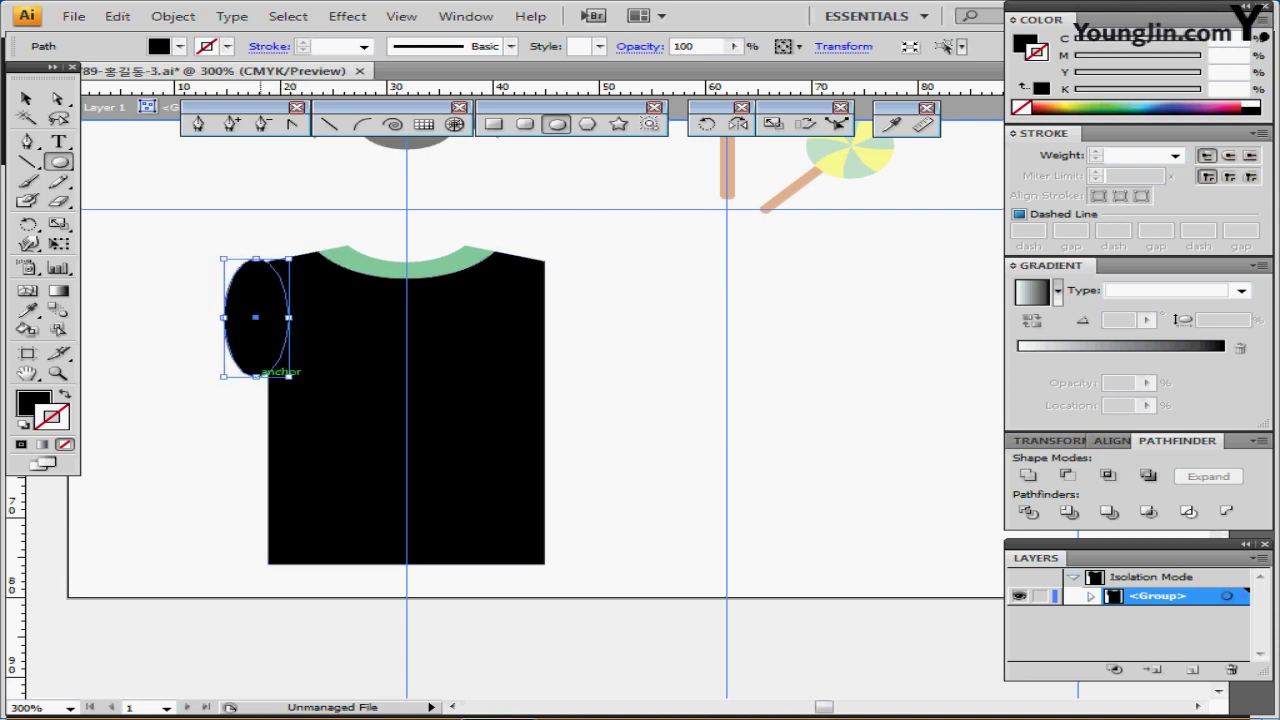
left_click_drag(257, 377, 257, 384)
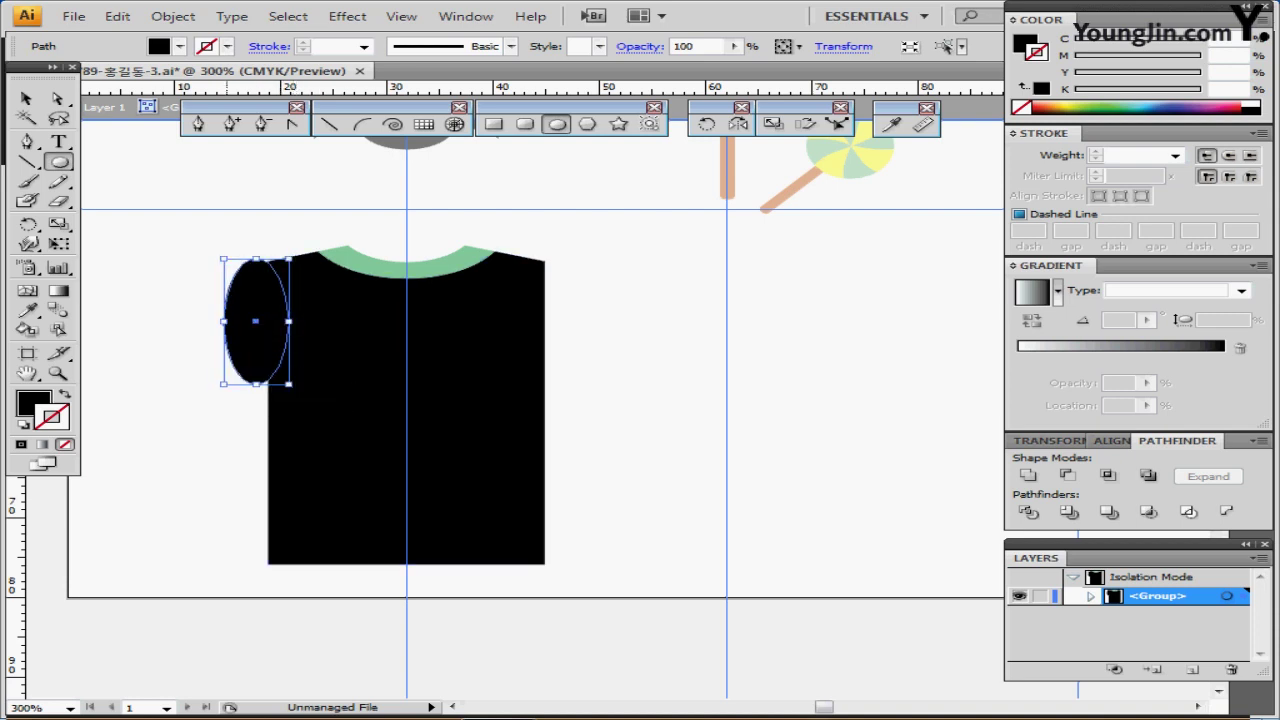
left_click(236, 398, "ctrl")
left_click(246, 324, "ctrl")
left_click_drag(257, 320, 252, 313)
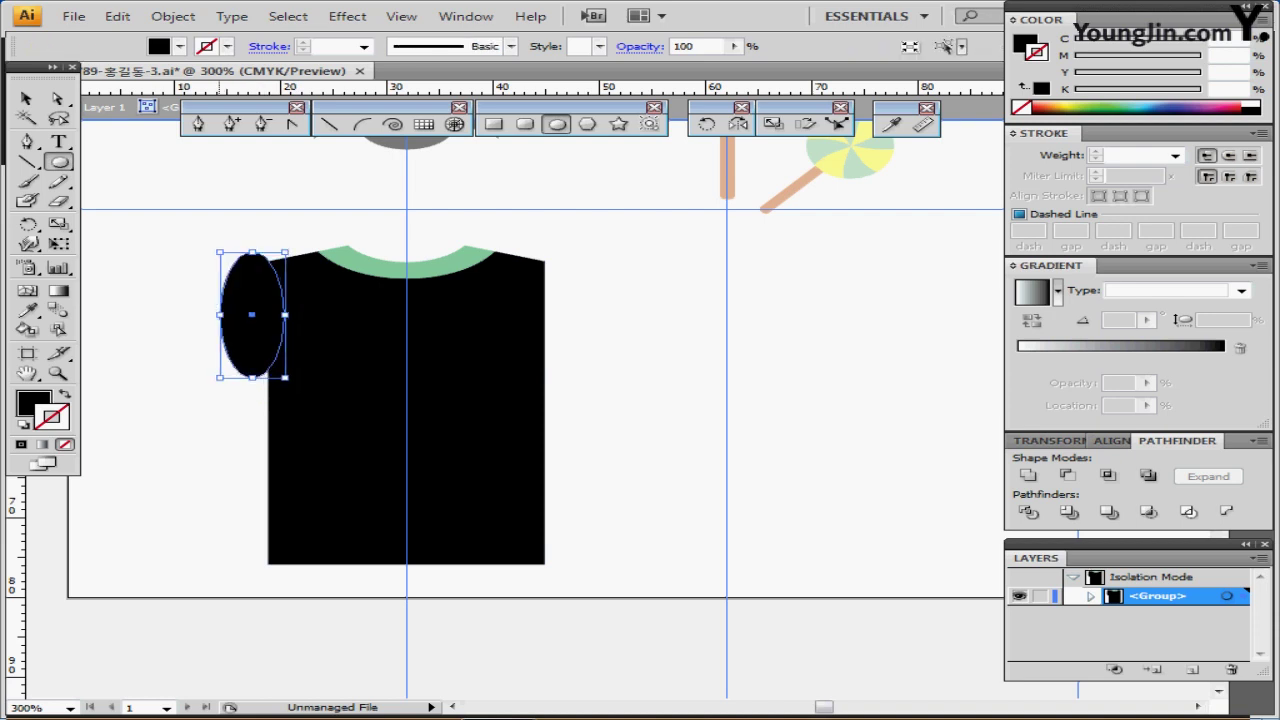
Stretch the black ellipse beside the shirt's left shoulder slightly downward and fill it with yellow
left_click(252, 313, "shift")
left_click(252, 313)
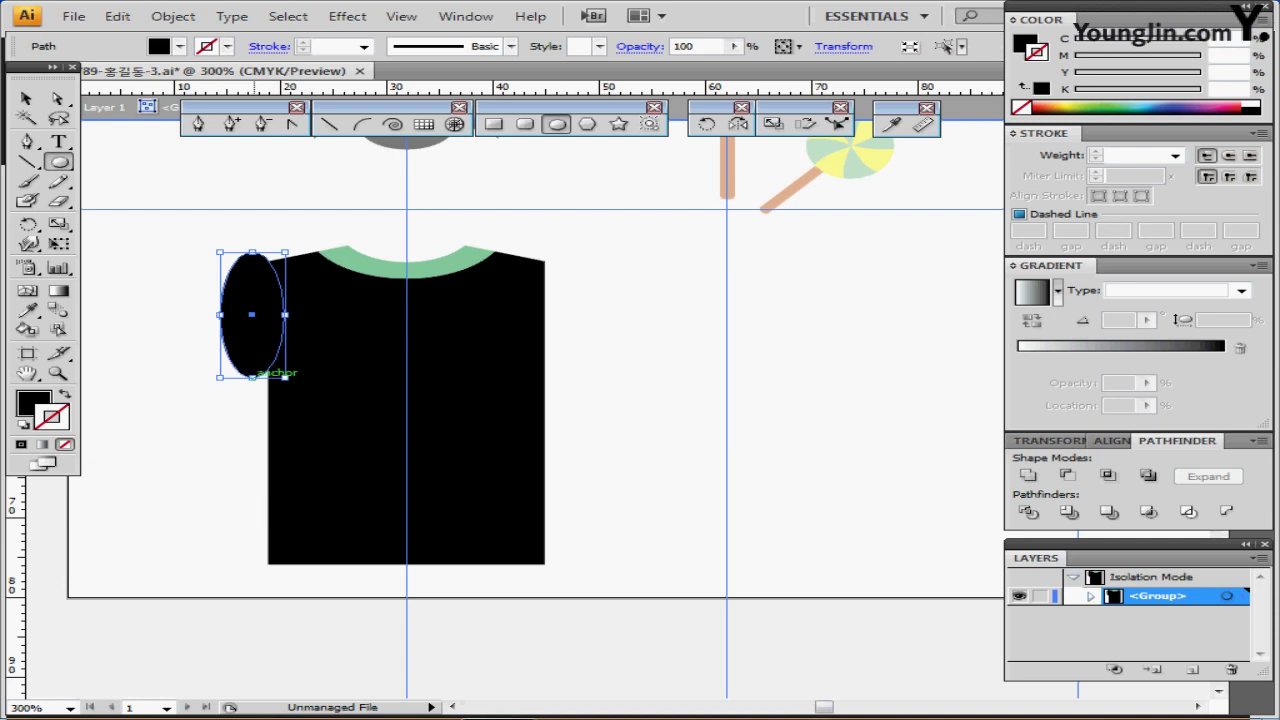
left_click_drag(252, 377, 252, 395)
key("ctrl+shift+a")
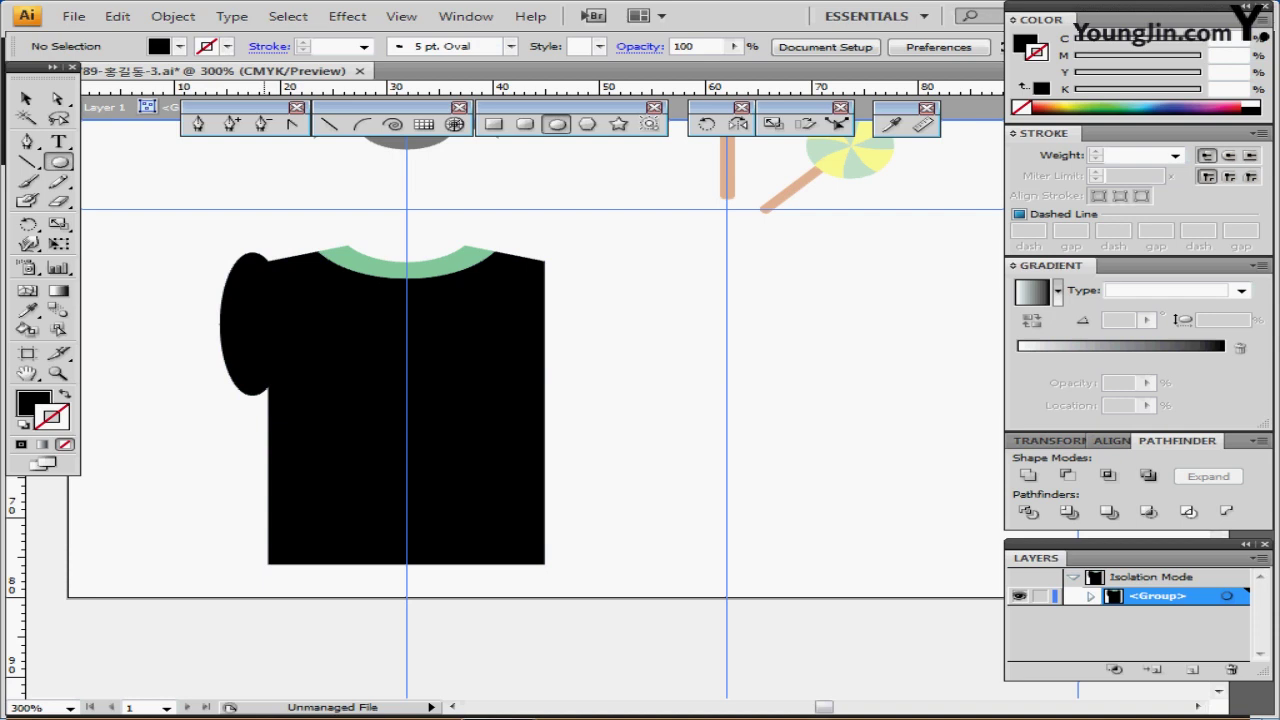
left_click(251, 323)
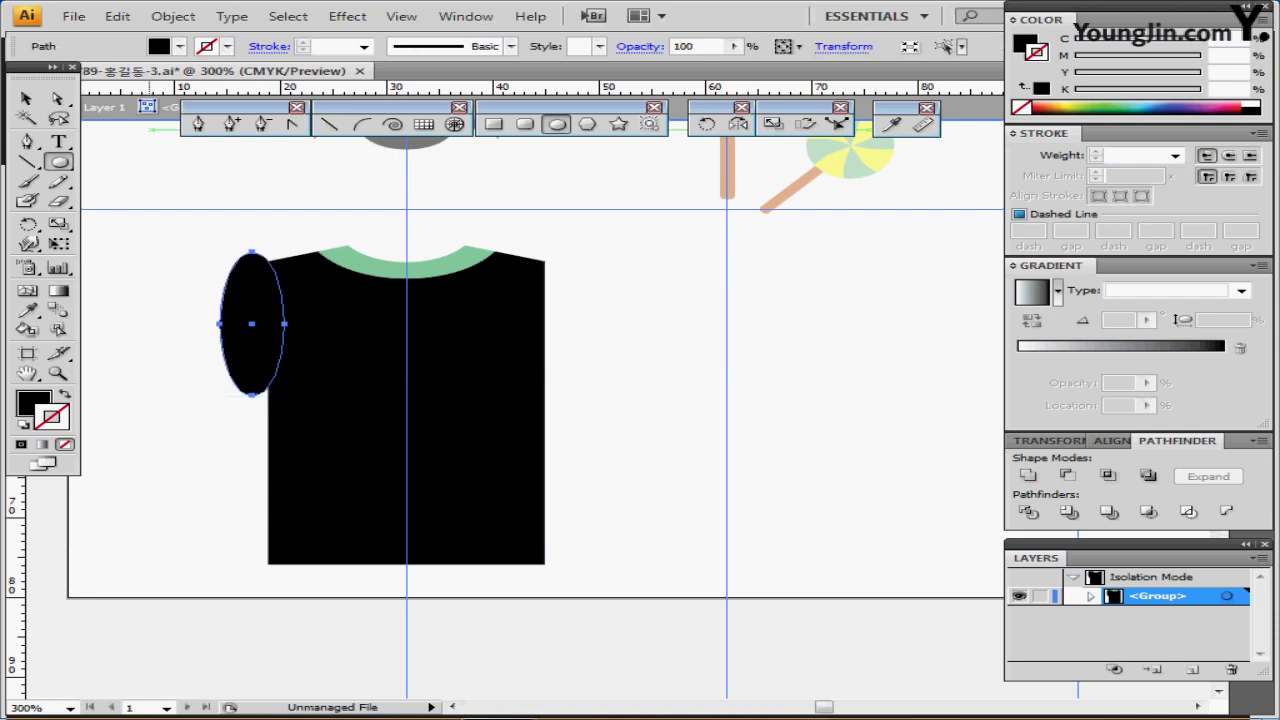
left_click(159, 46)
left_click(95, 64)
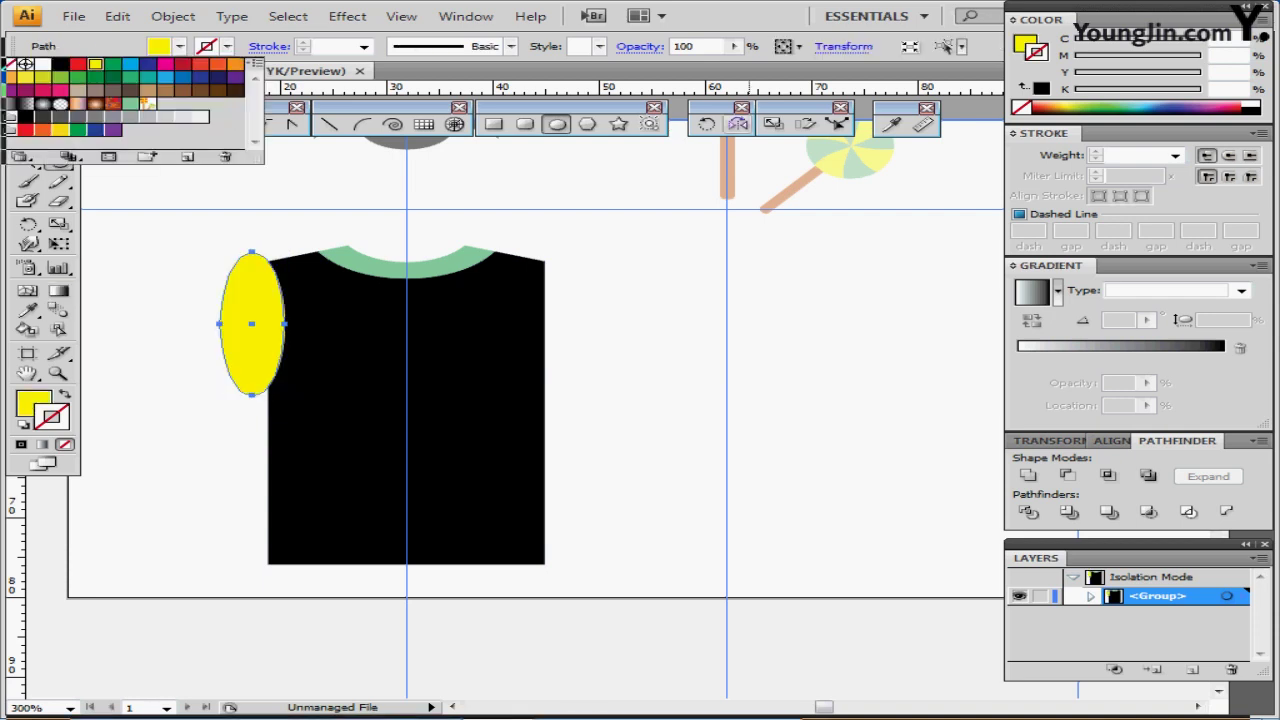
Reflect a copy of the yellow ellipse across the vertical centre guide onto the shirt's right side
key("r")
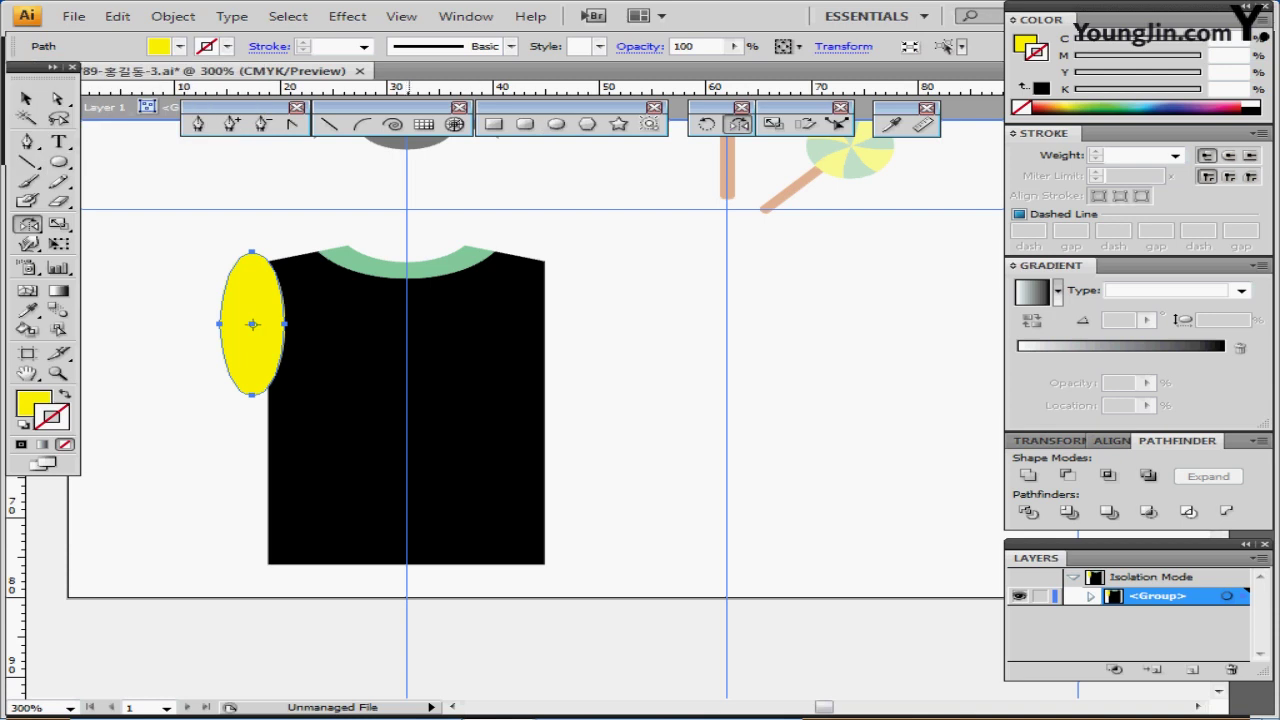
left_click(406, 228)
left_click_drag(406, 228, 645, 355)
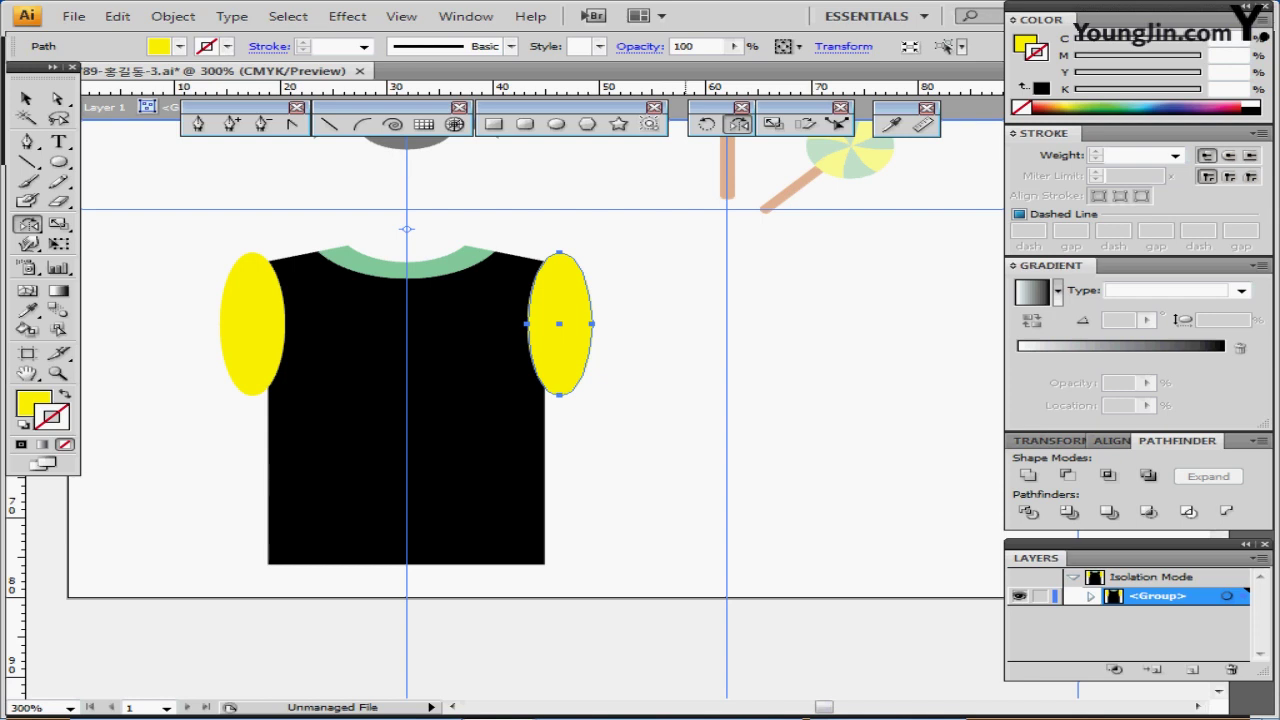
Cut both armholes out of the black shirt body by subtracting the two yellow ellipses, and leave isolation mode
left_click_drag(706, 312, 242, 448)
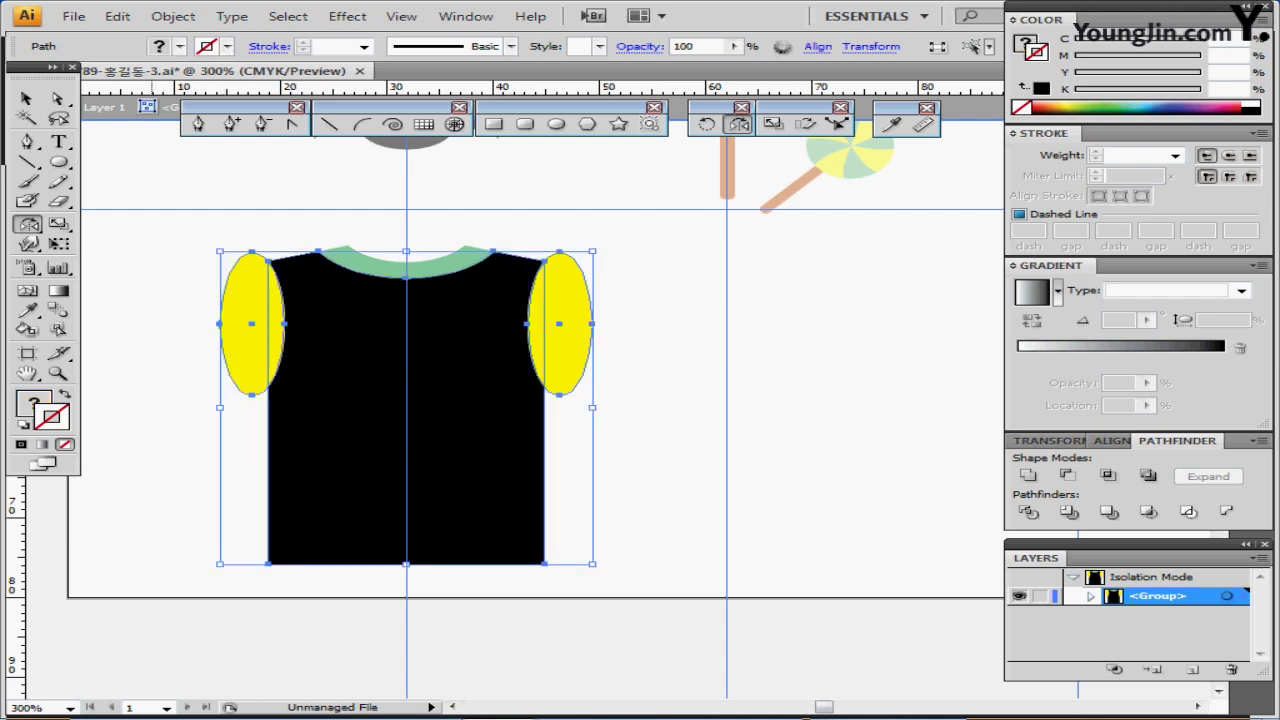
left_click_drag(163, 305, 616, 432)
key("ctrl+shift+b")
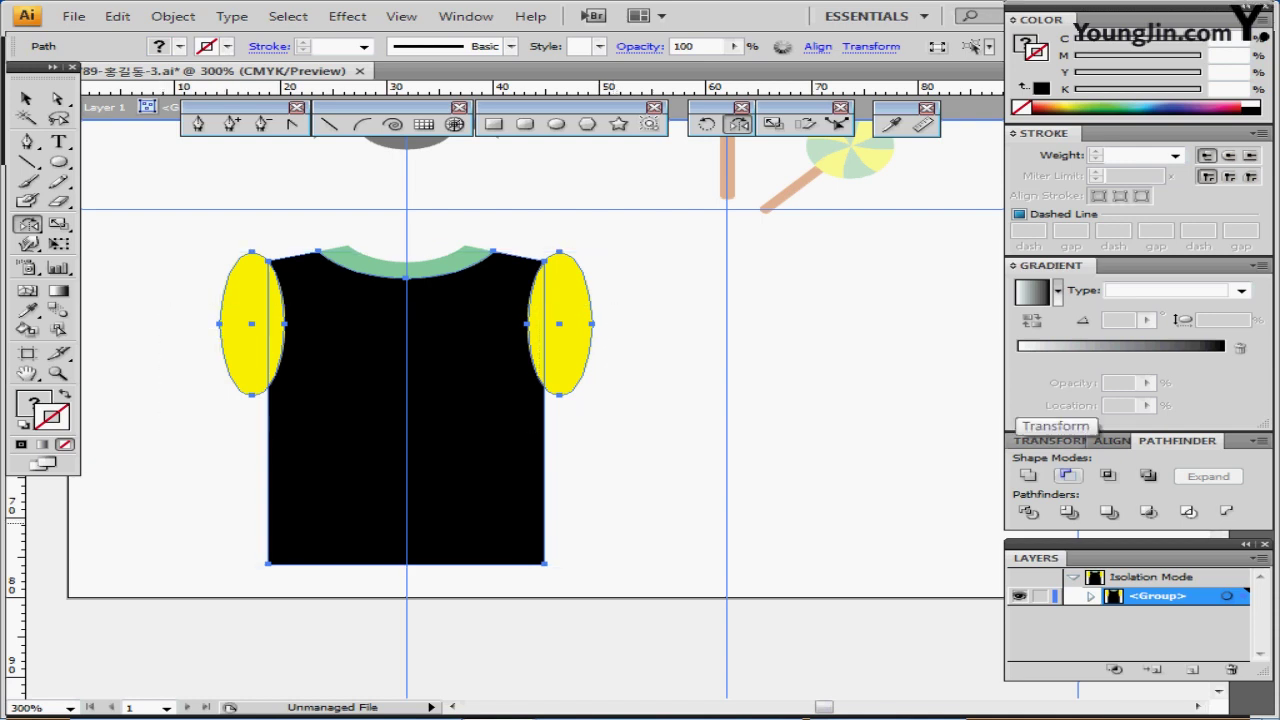
left_click(1067, 475)
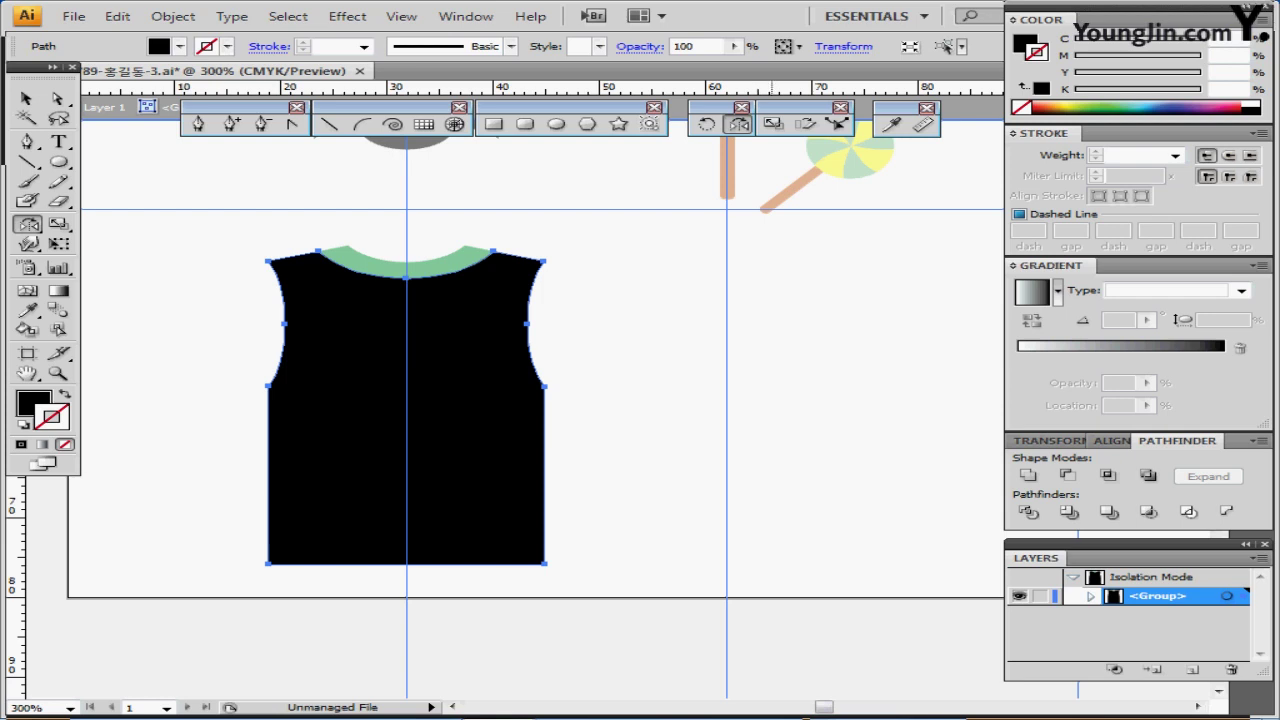
key("Escape")
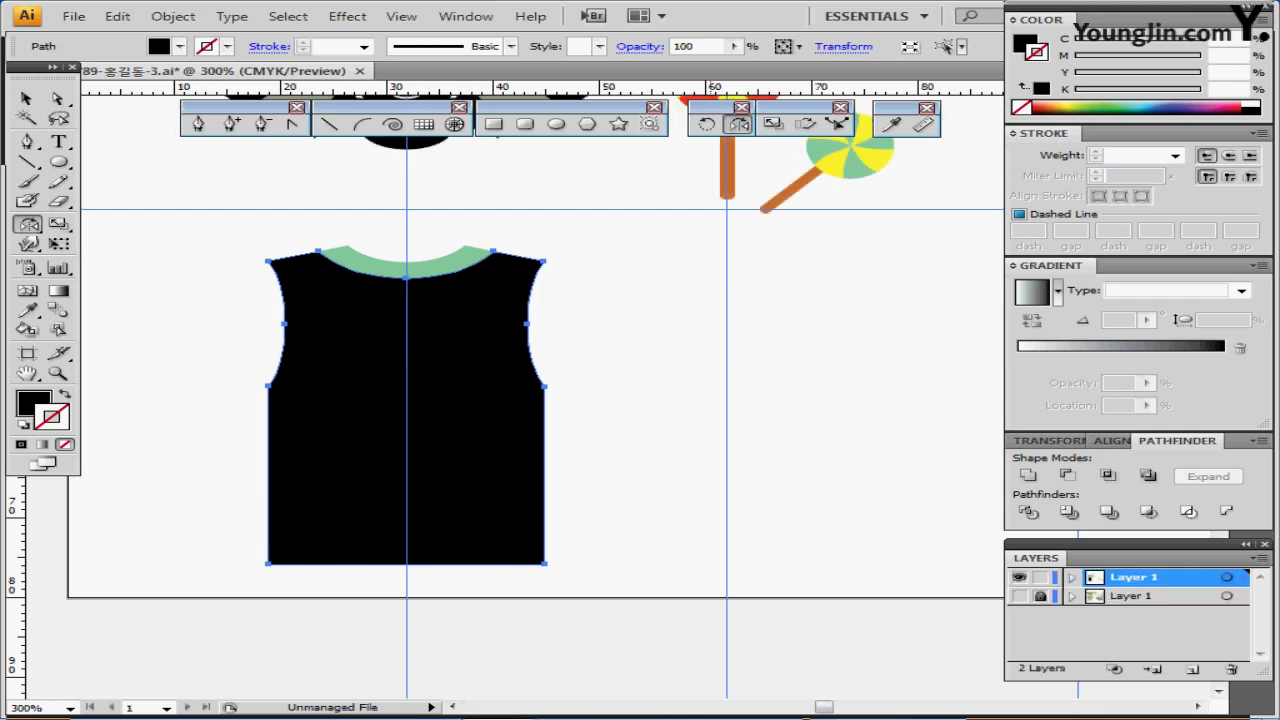
key("ctrl+shift+a")
Draw a slanted four-cornered left sleeve with the Pen tool from the shoulder point, using the green fill of the palette swatch
left_click_drag(770, 400, 810, 383)
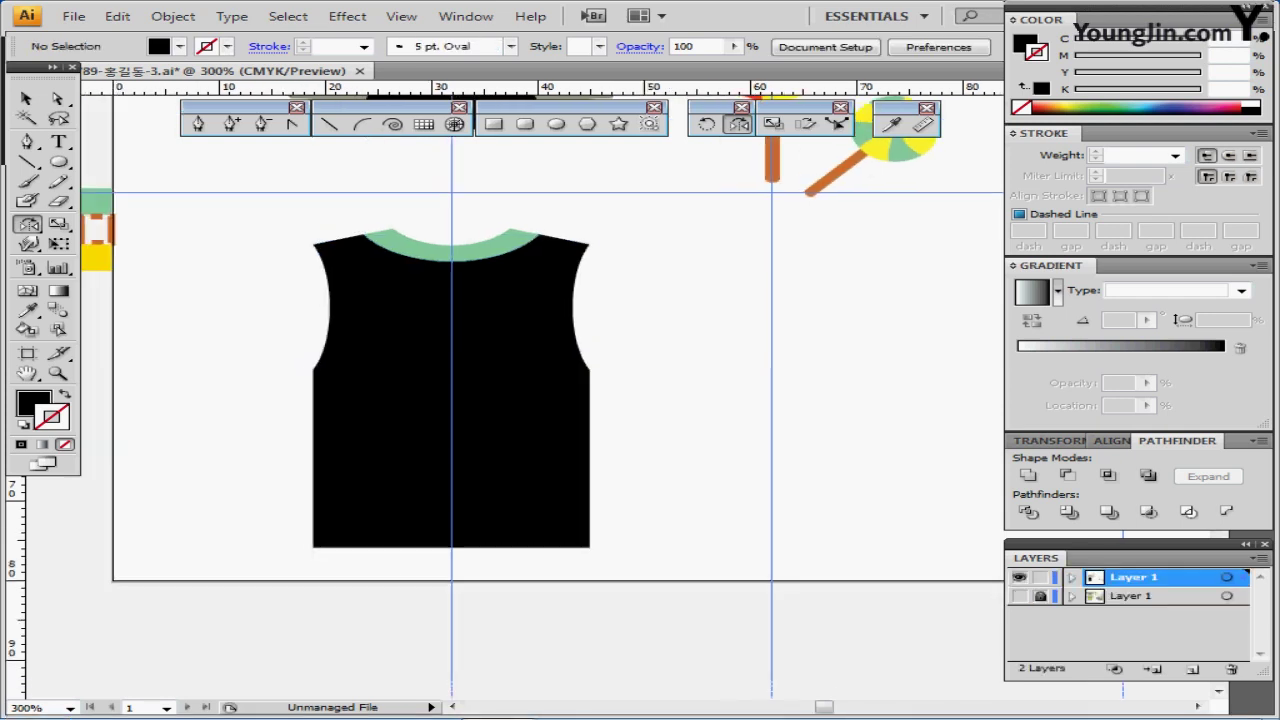
left_click(198, 123)
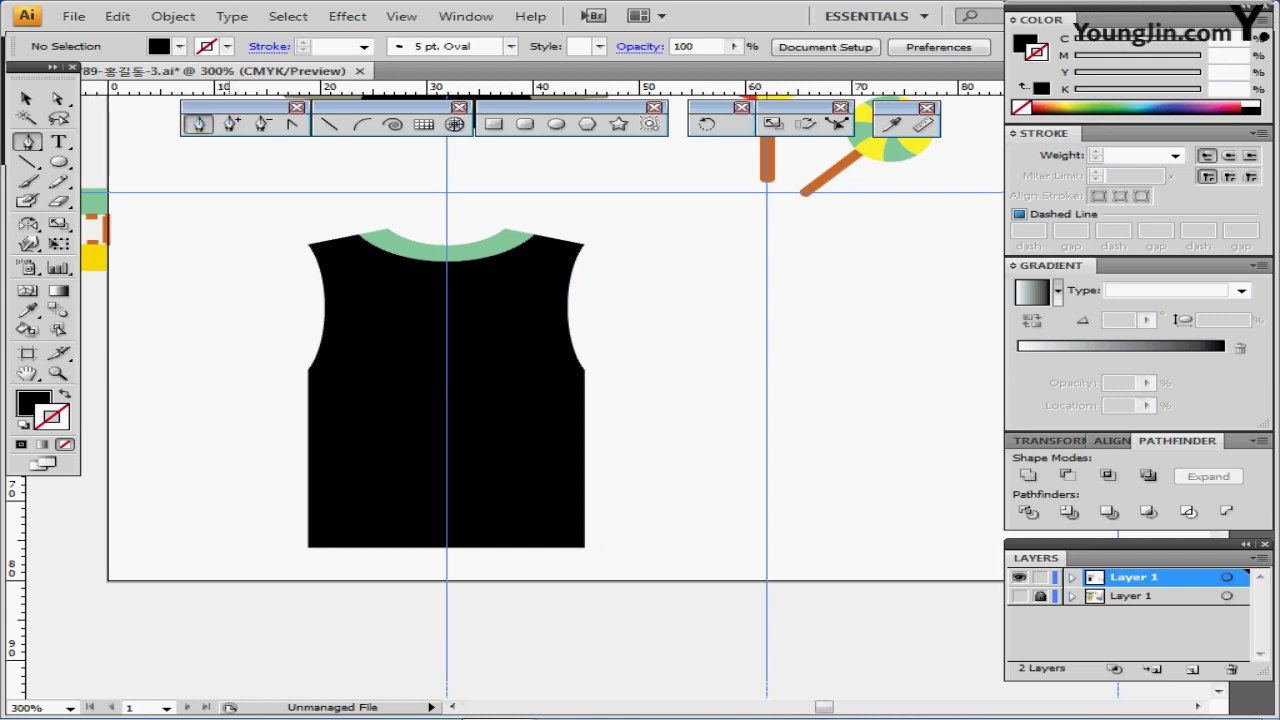
left_click(416, 285, "ctrl")
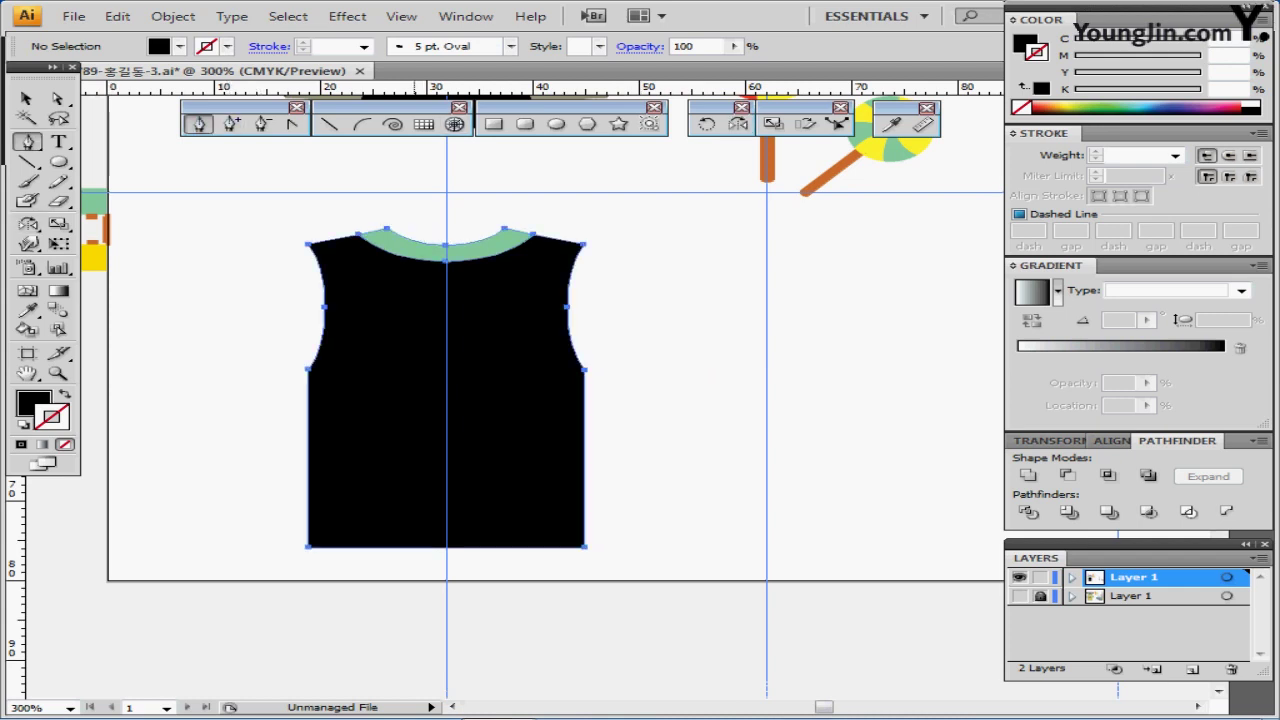
left_click(230, 215, "ctrl")
left_click(95, 203, "ctrl")
key("ctrl+shift+a")
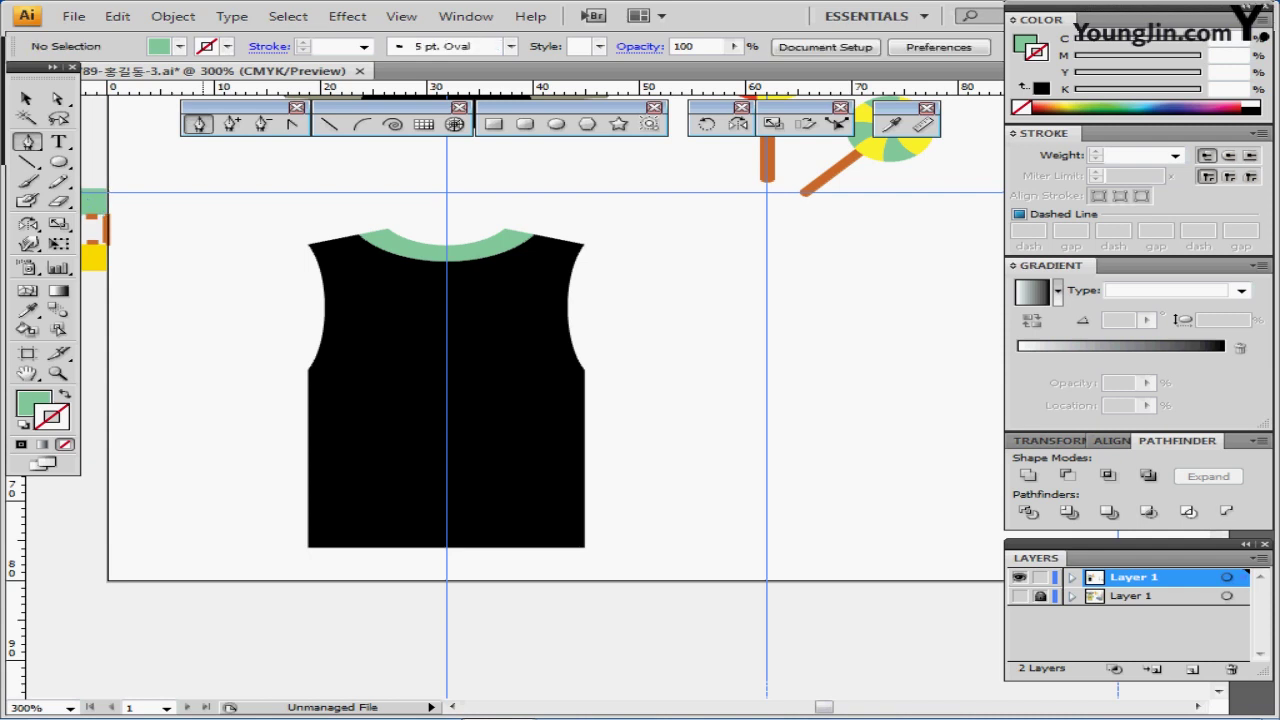
left_click_drag(310, 240, 184, 330)
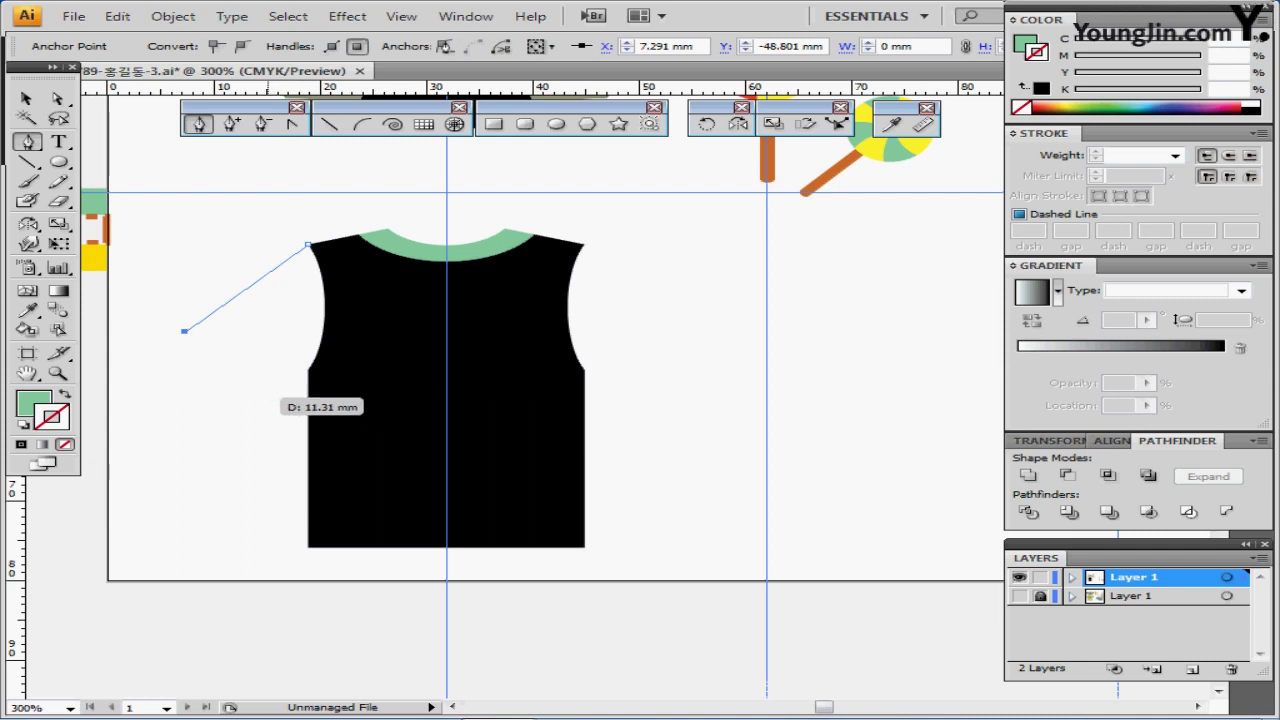
left_click(263, 396)
left_click(386, 302)
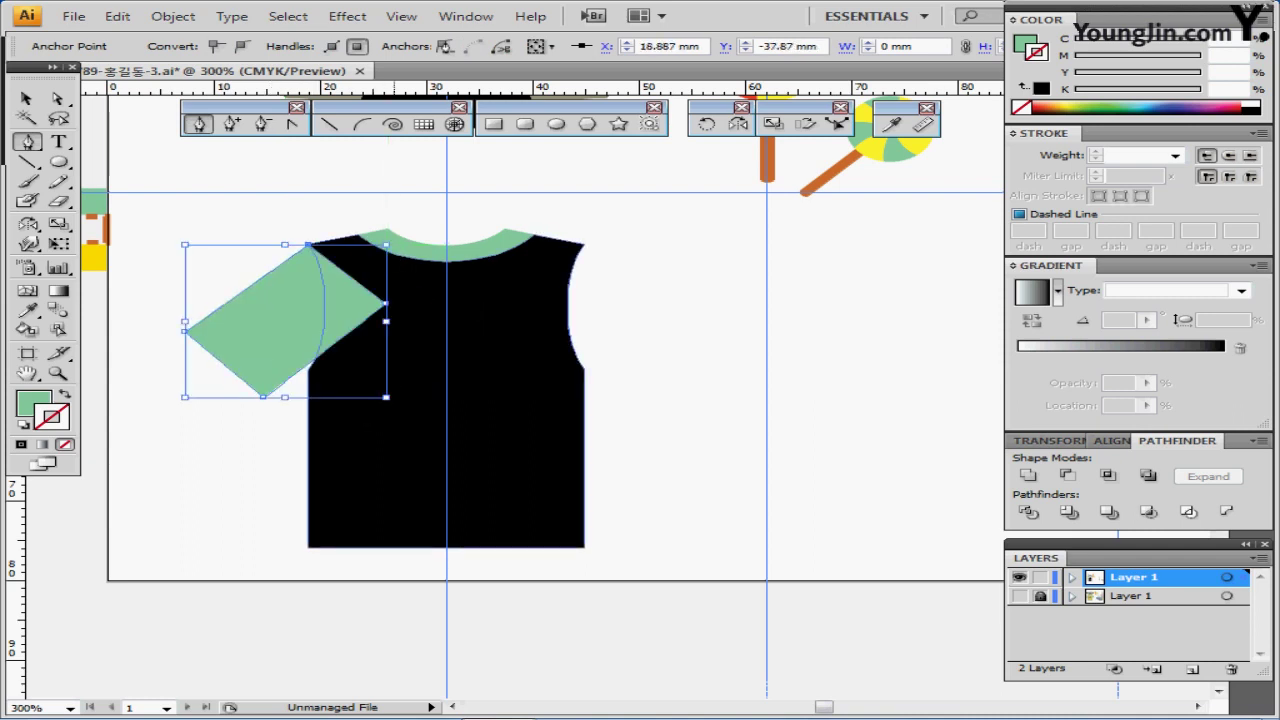
Move the left sleeve's inner corner to about X 26.2, Y -46.3 mm and its lower corner to about X 15.4, Y -57.0 mm
left_click(58, 98)
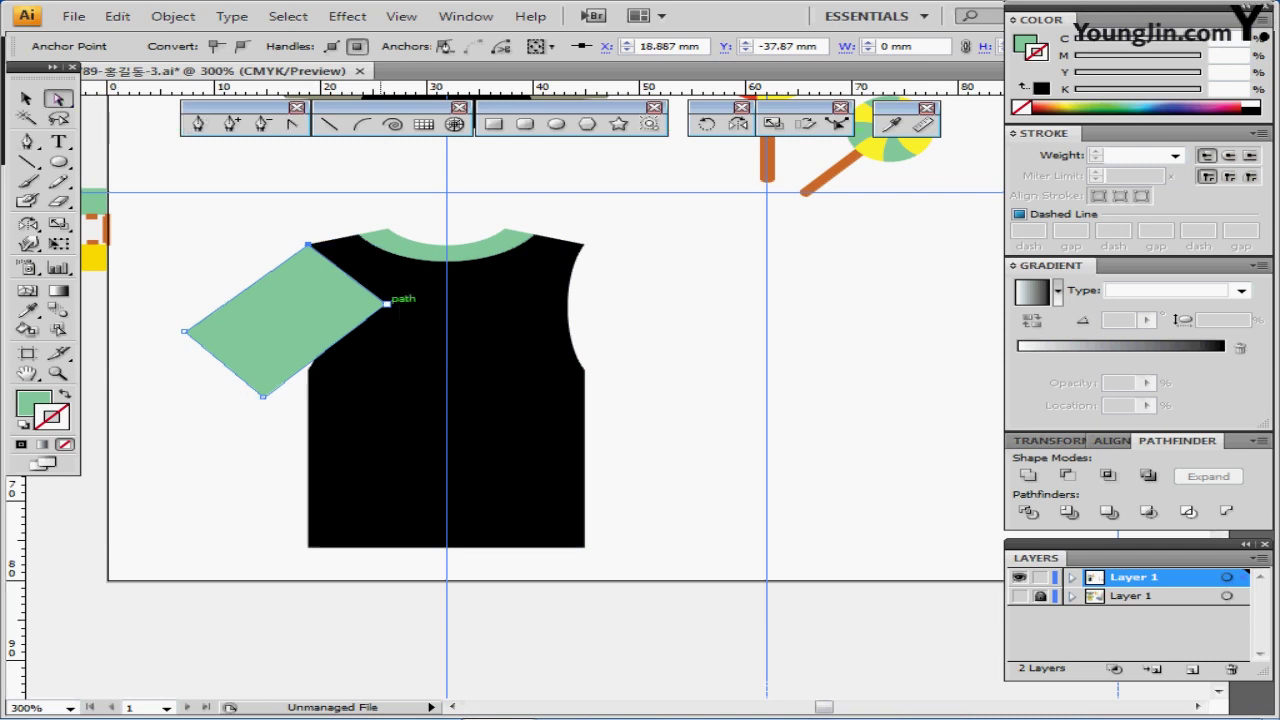
left_click(386, 302)
left_click_drag(386, 302, 386, 312)
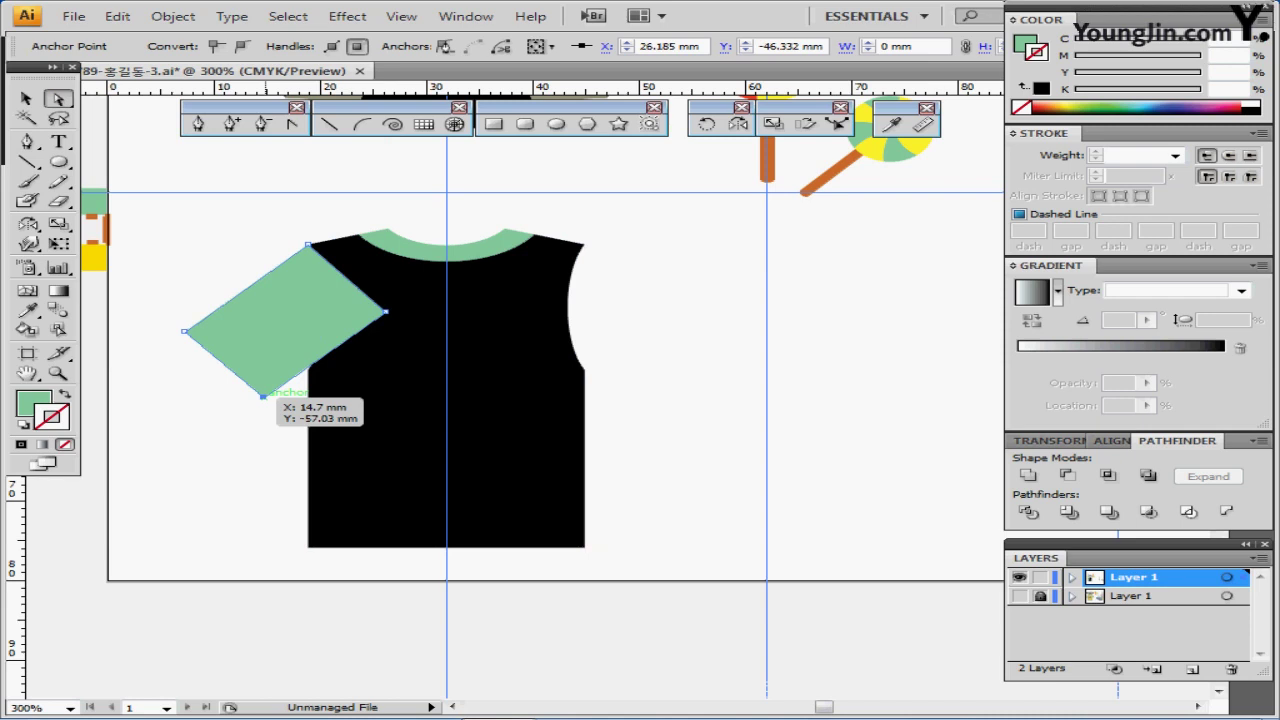
left_click_drag(264, 397, 271, 397)
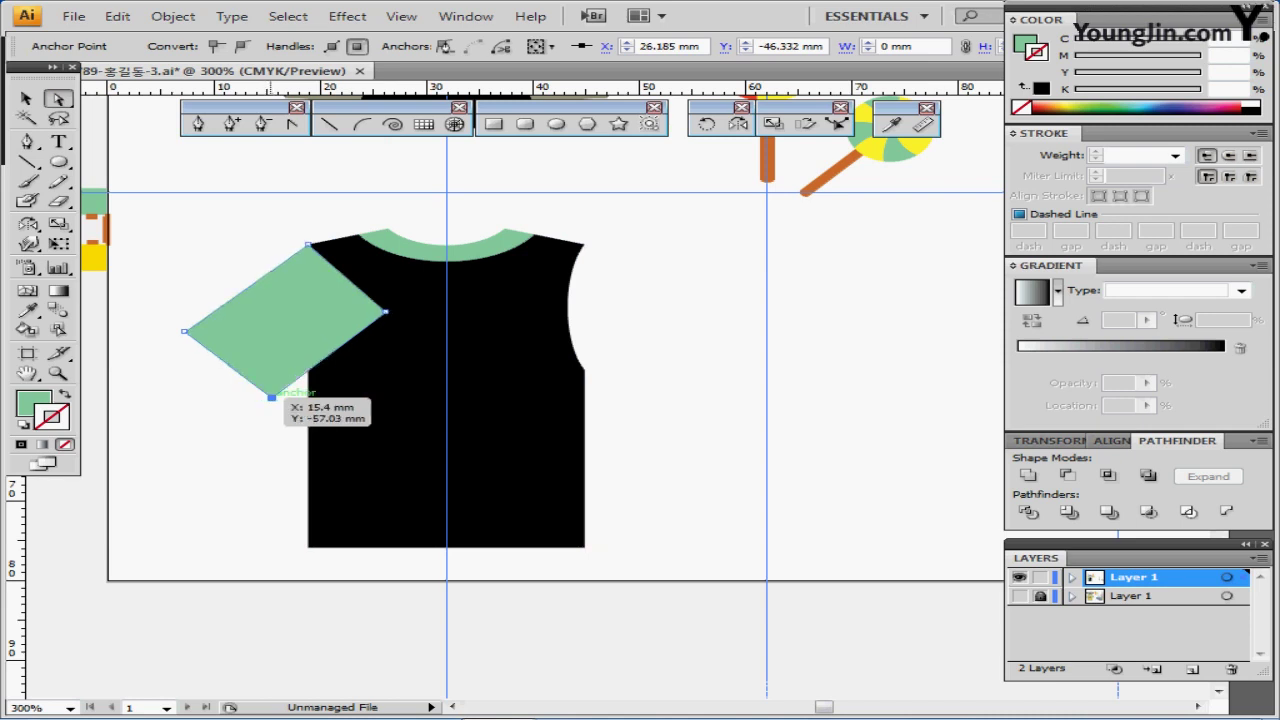
left_click(245, 435)
left_click(290, 313)
left_click(275, 436)
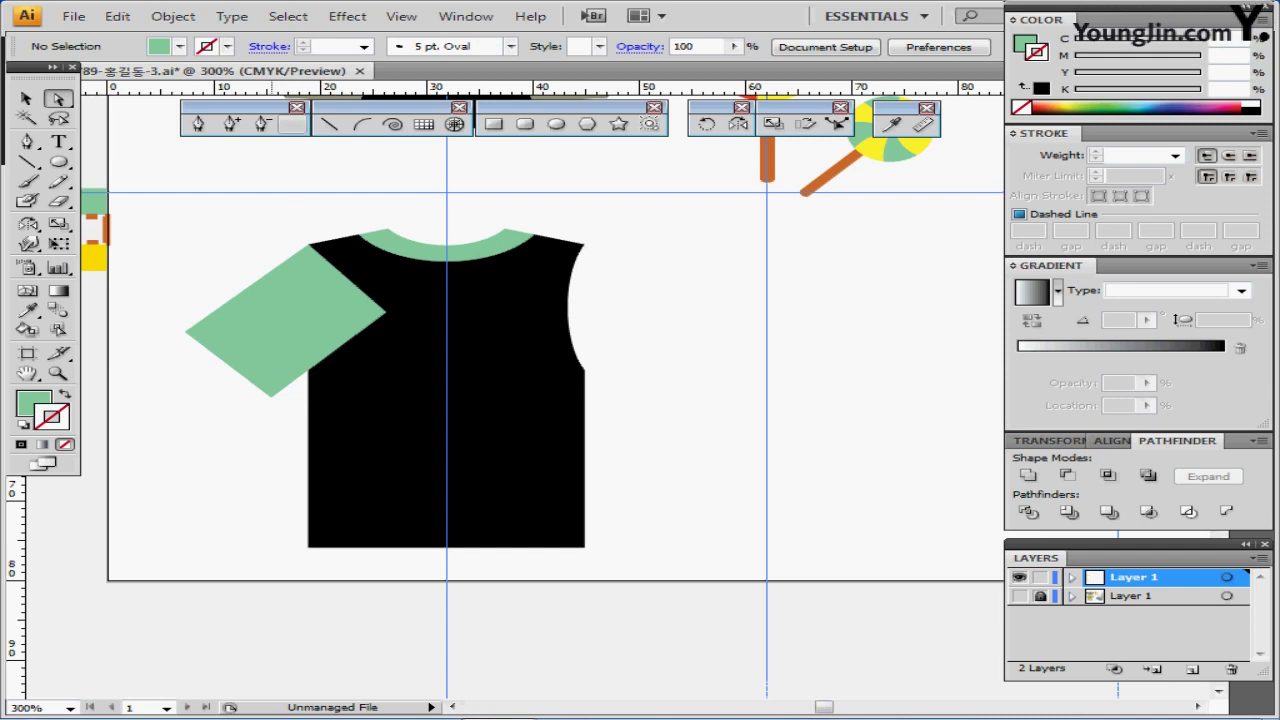
Draw a line along the left sleeve's upper edge and give it the palette sample's 2 pt orange dashed stroke
left_click(329, 123)
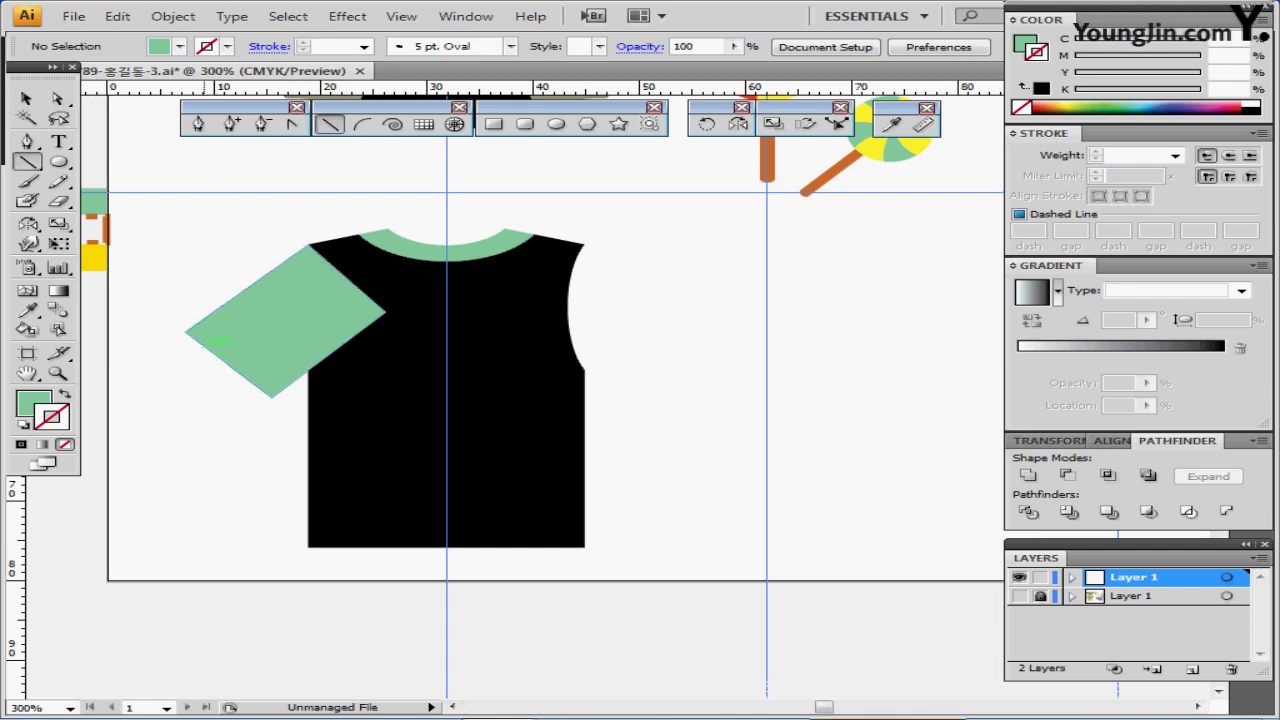
left_click_drag(218, 341, 323, 257)
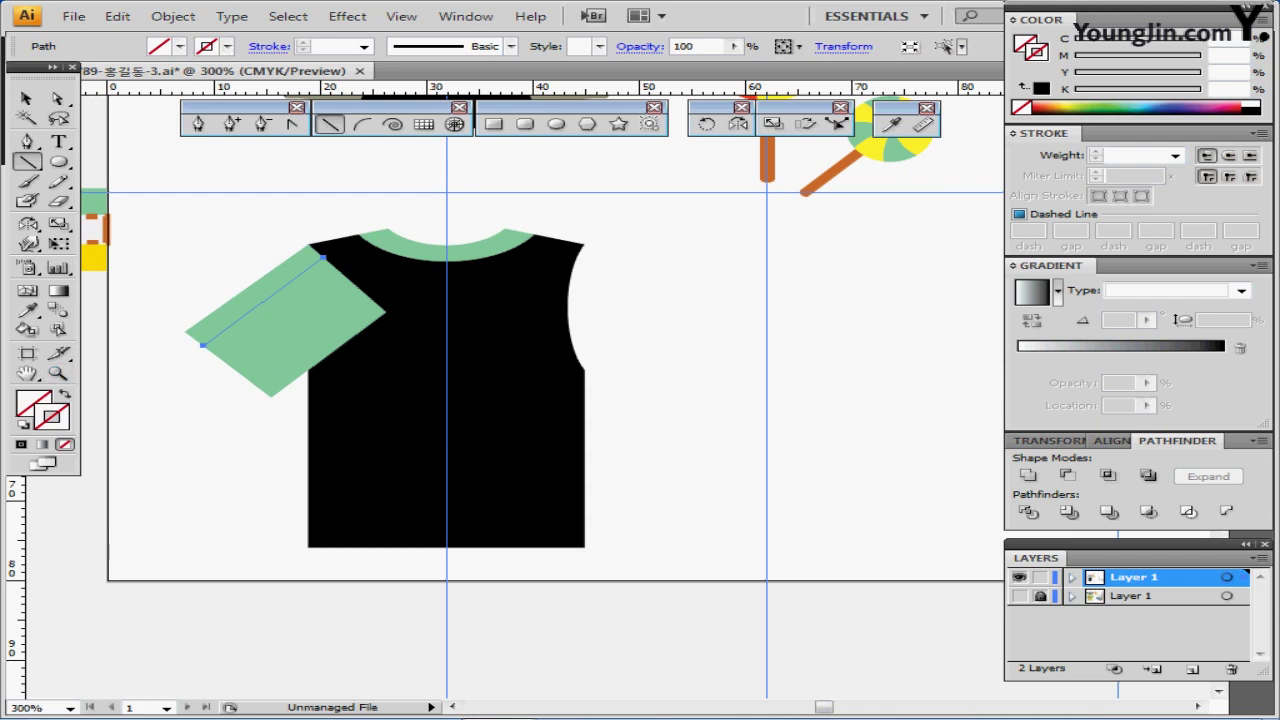
left_click(28, 310)
left_click(106, 222)
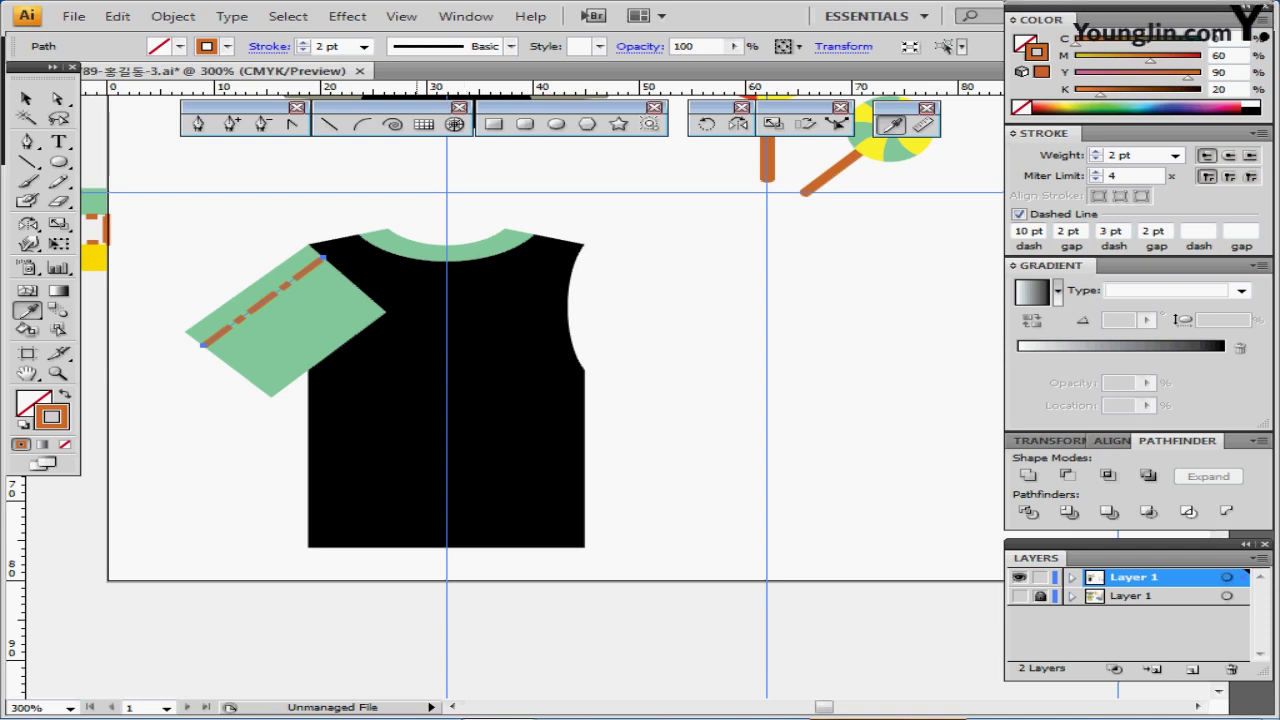
Send the left sleeve and its dashed line to the back, behind the shirt body
key("v")
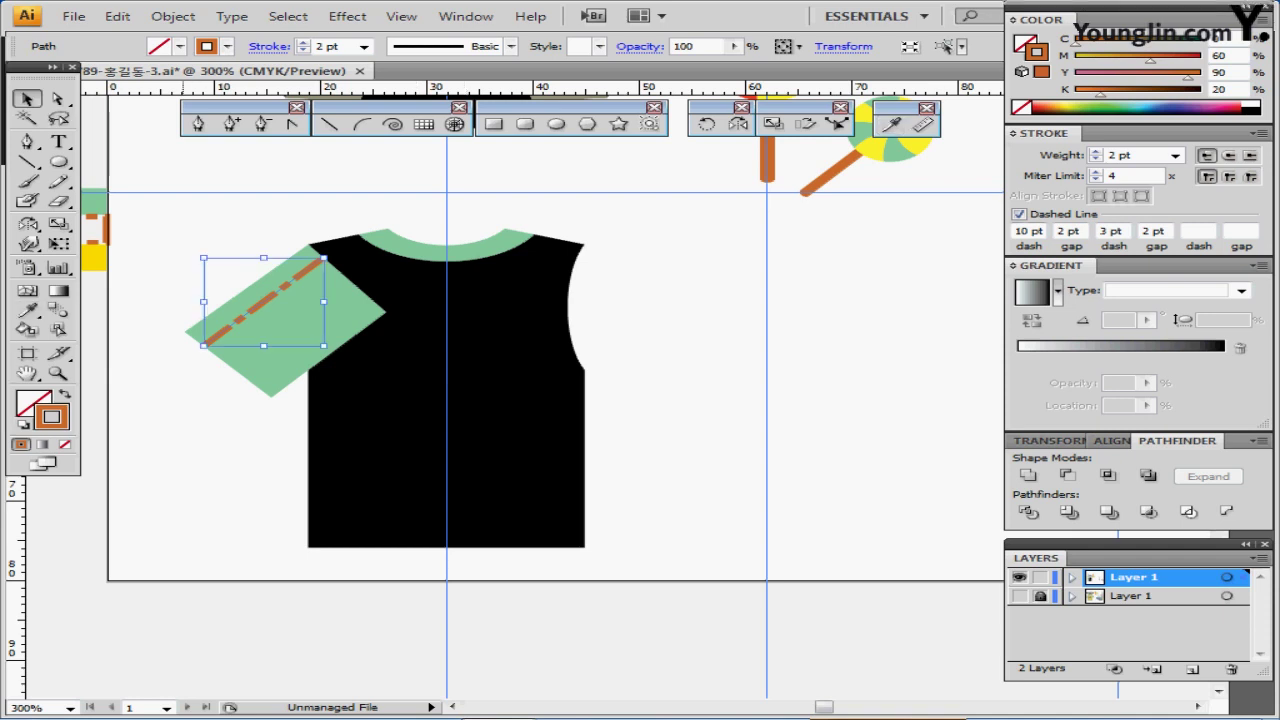
left_click_drag(183, 249, 266, 384)
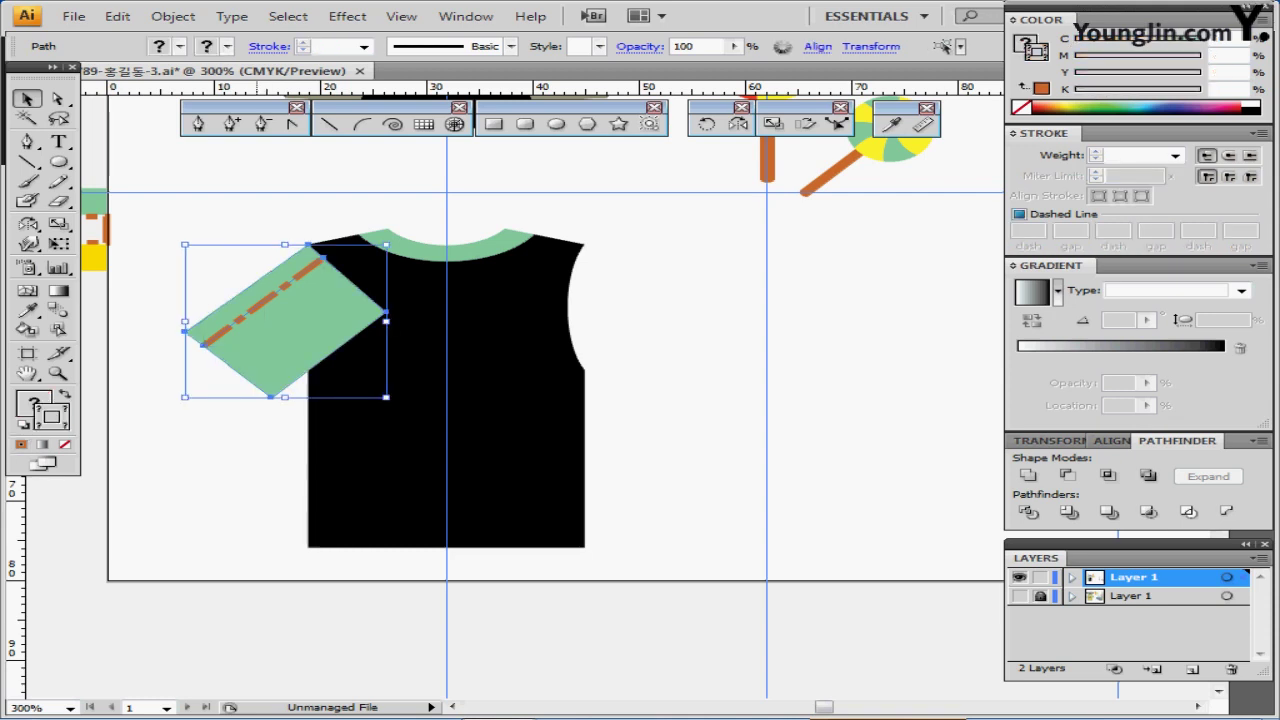
right_click(258, 334)
mouse_move(326, 554)
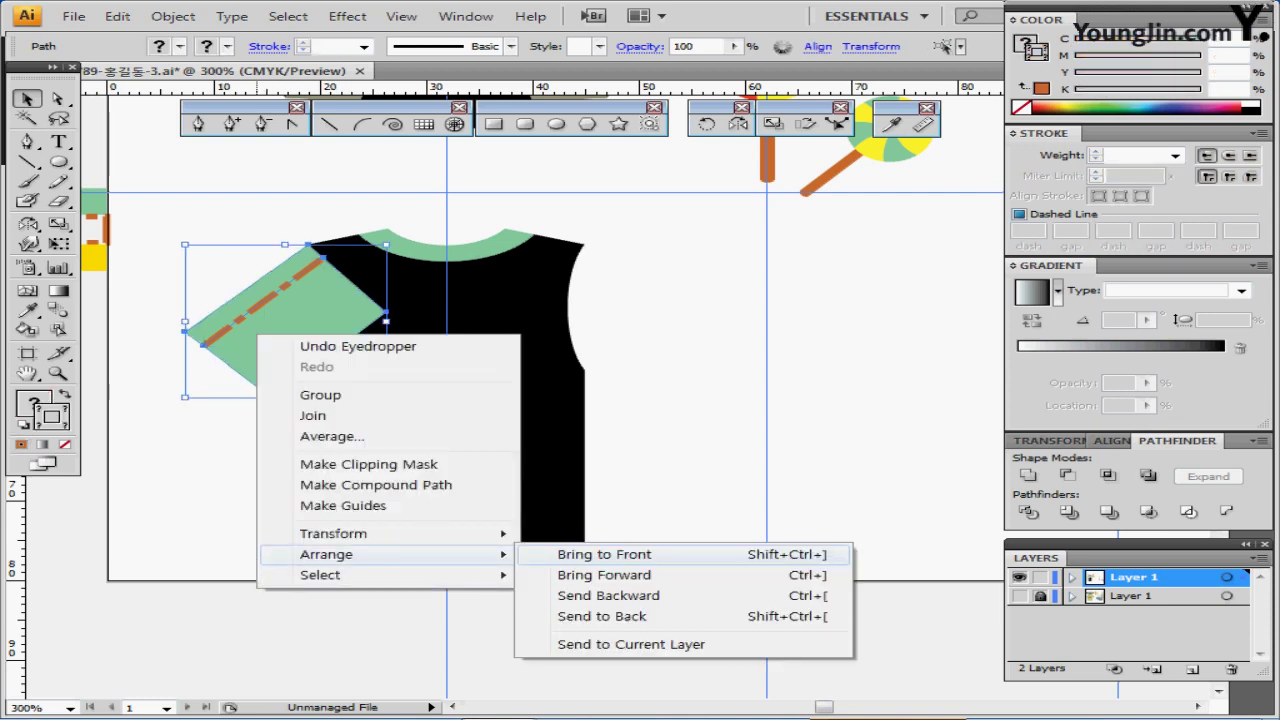
left_click(602, 616)
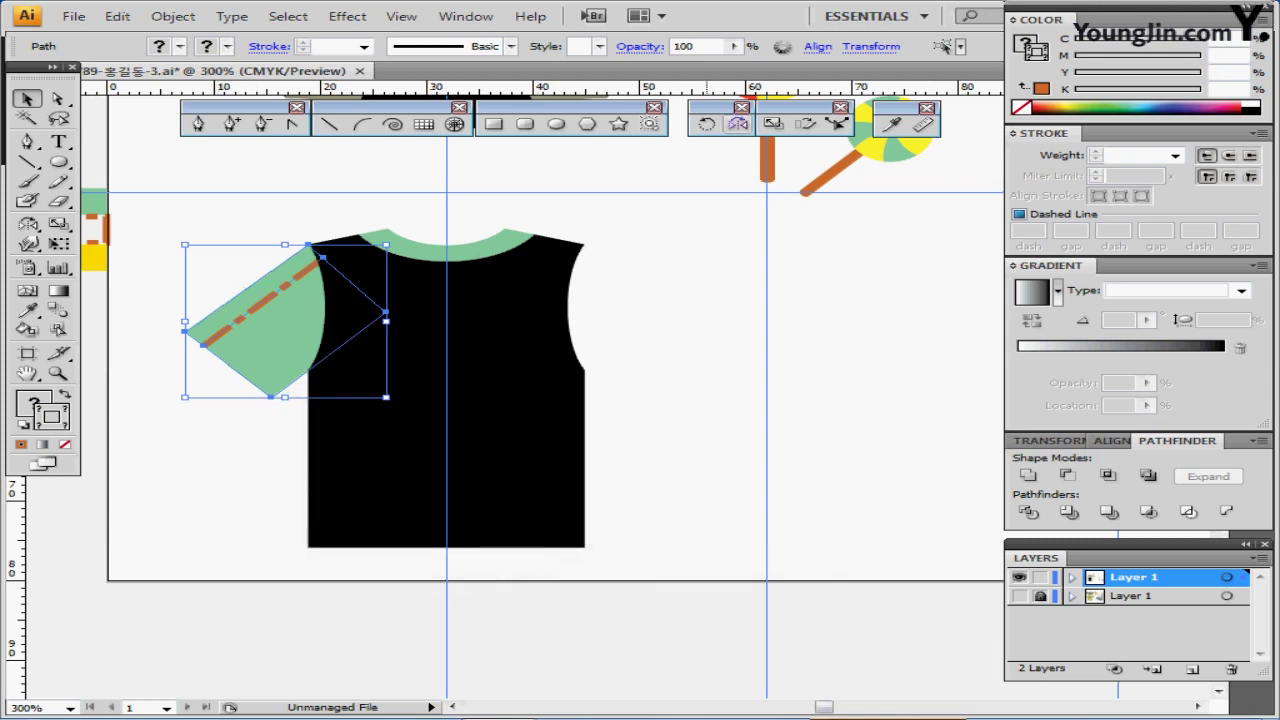
Reflect a copy of the left sleeve and its dashed line across the centre guide to form the right sleeve
left_click(738, 124)
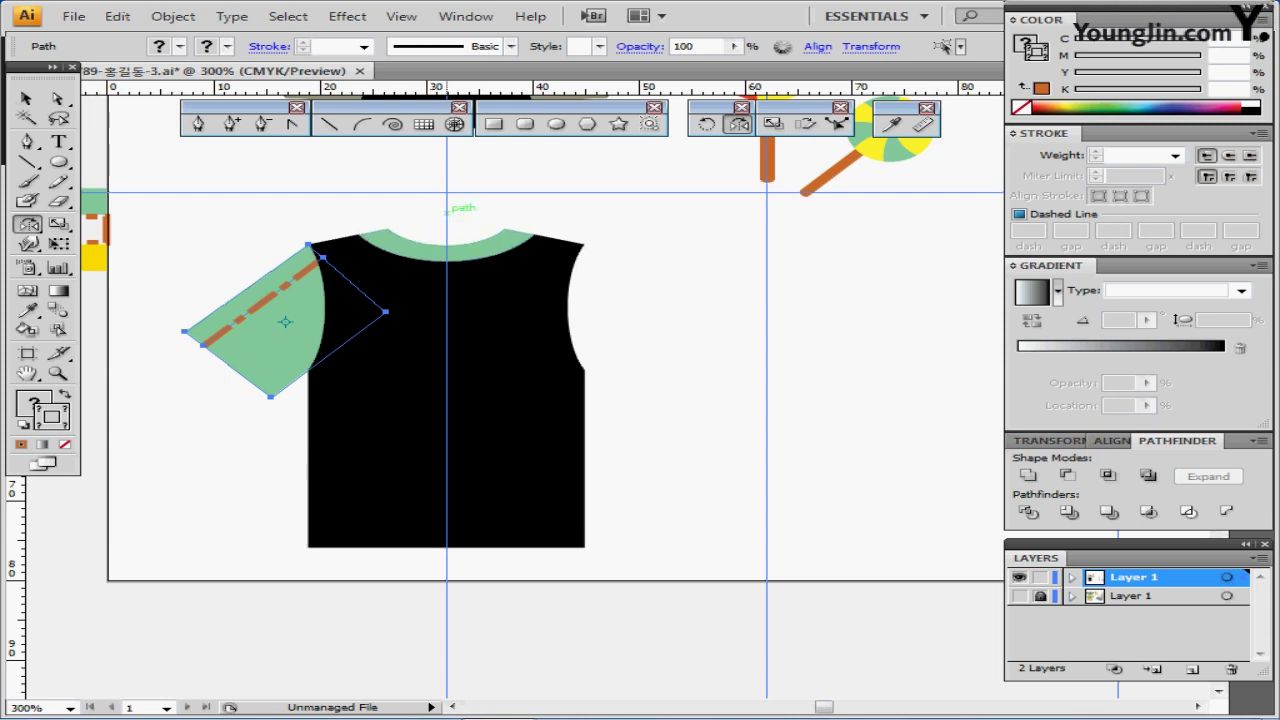
left_click(447, 212)
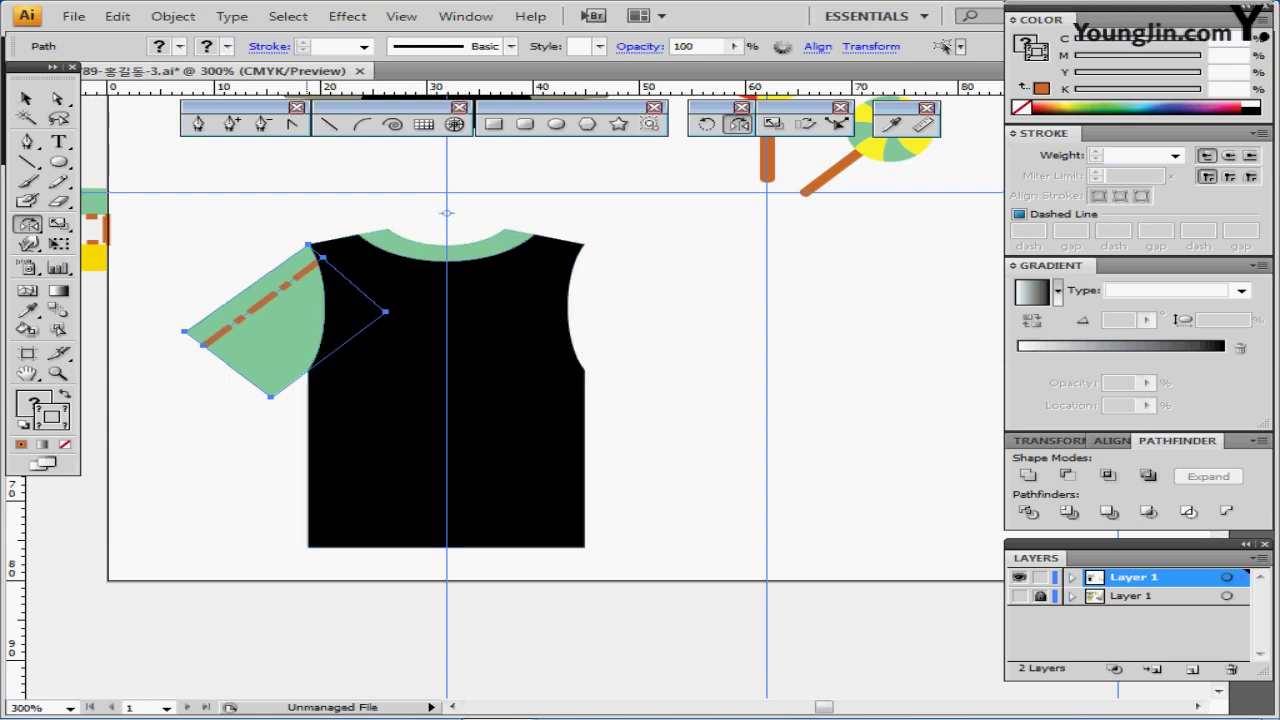
left_click_drag(447, 212, 628, 403)
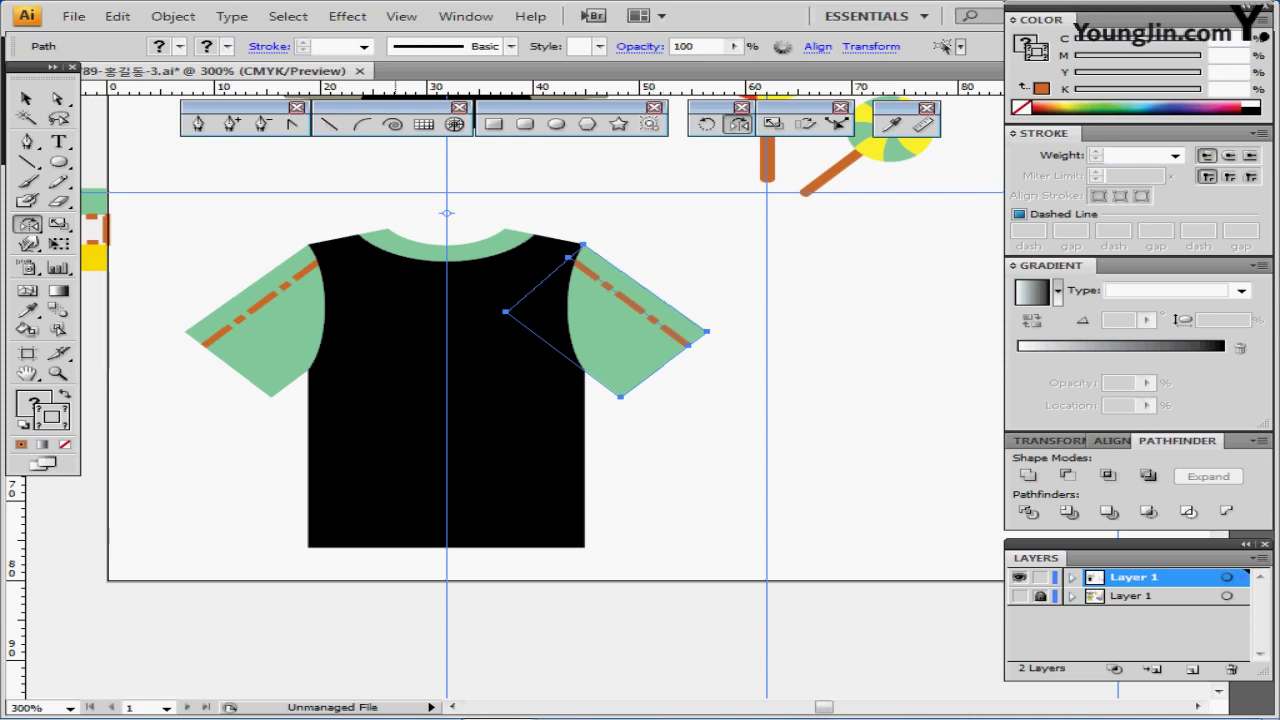
left_click(380, 190, "ctrl")
Draw a yellow ellipse about 21.1 by 13.6 mm, centred on the guide at the shirt's chest, using the palette swatch's fill
left_click(100, 257, "ctrl")
left_click(192, 225, "ctrl")
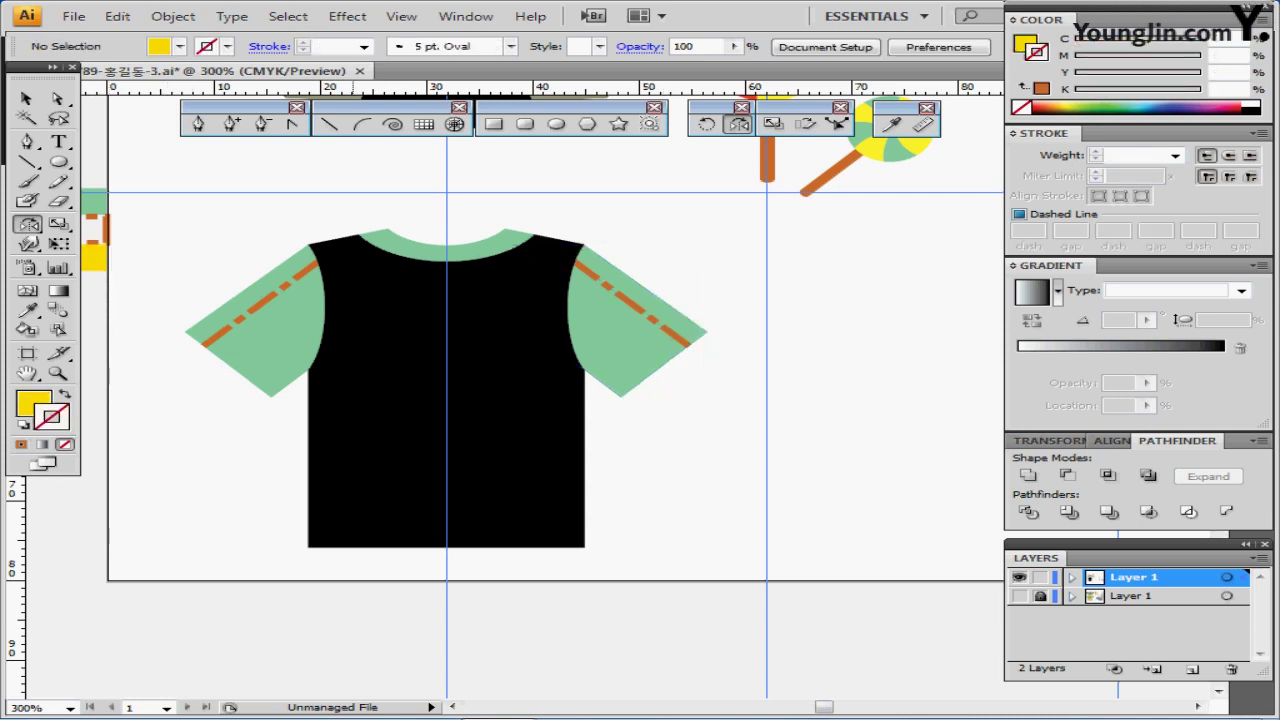
left_click(557, 124)
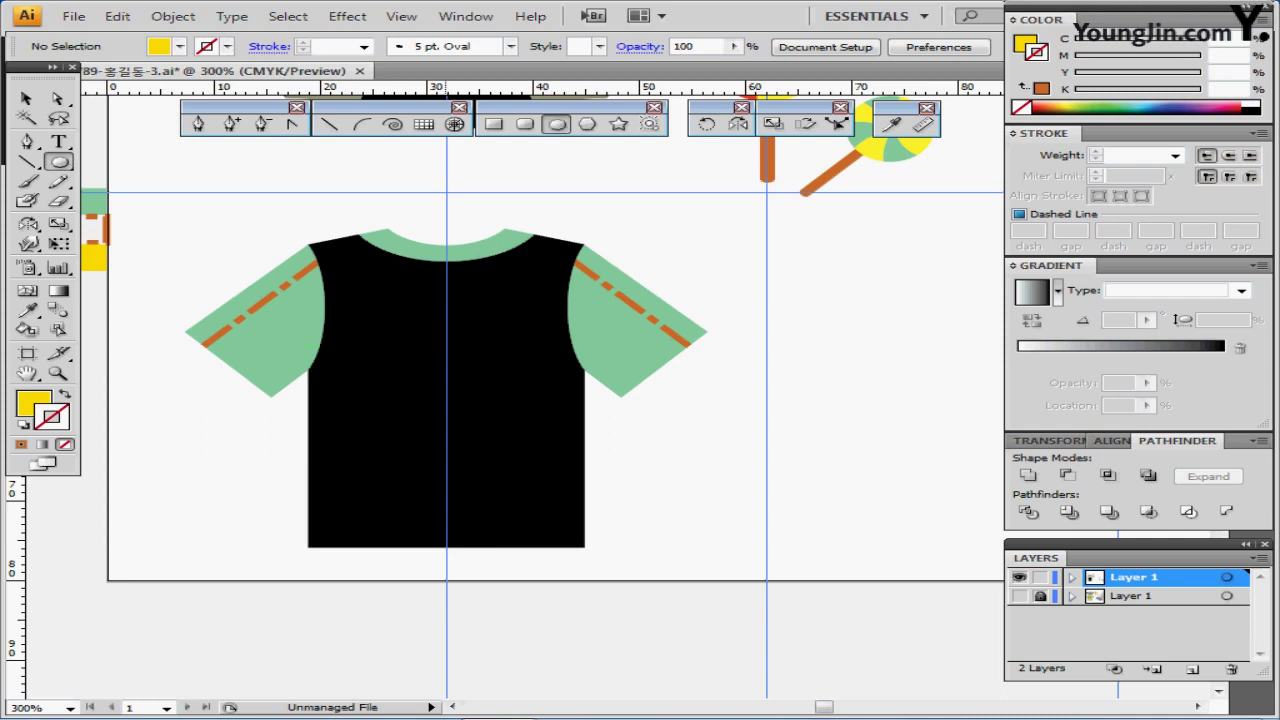
left_click_drag(445, 355, 557, 409)
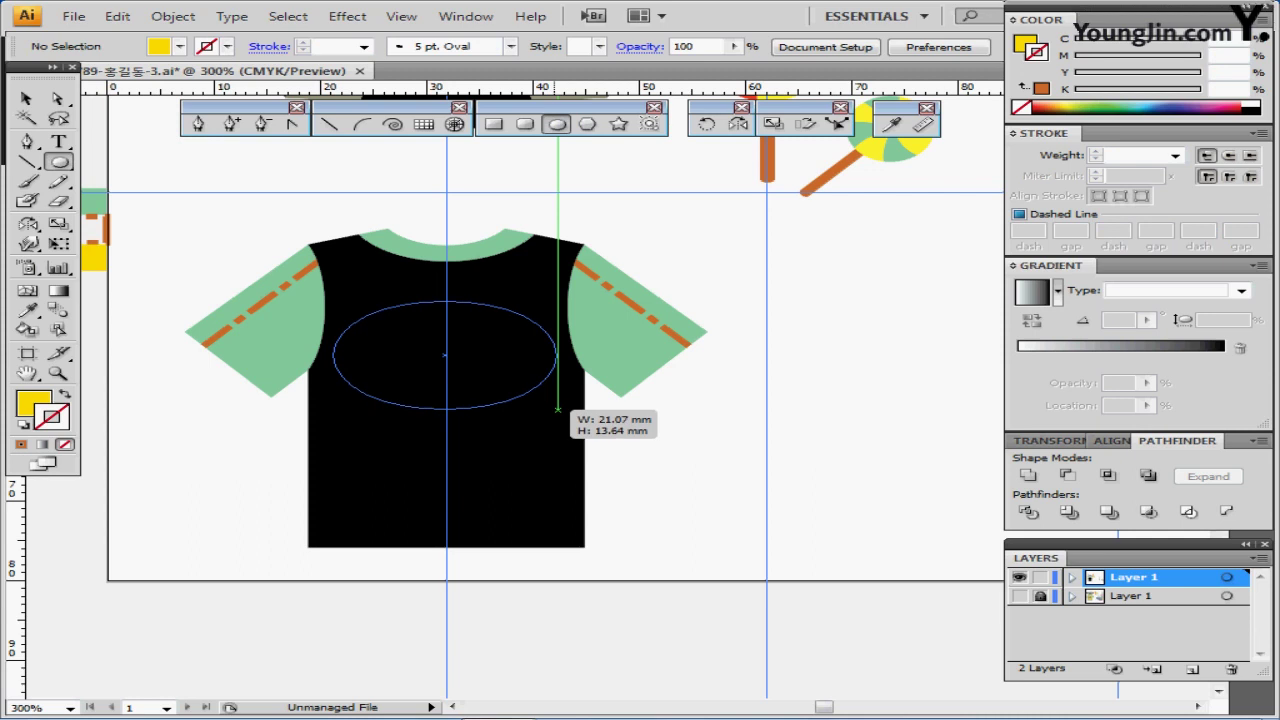
left_click_drag(557, 409, 557, 409)
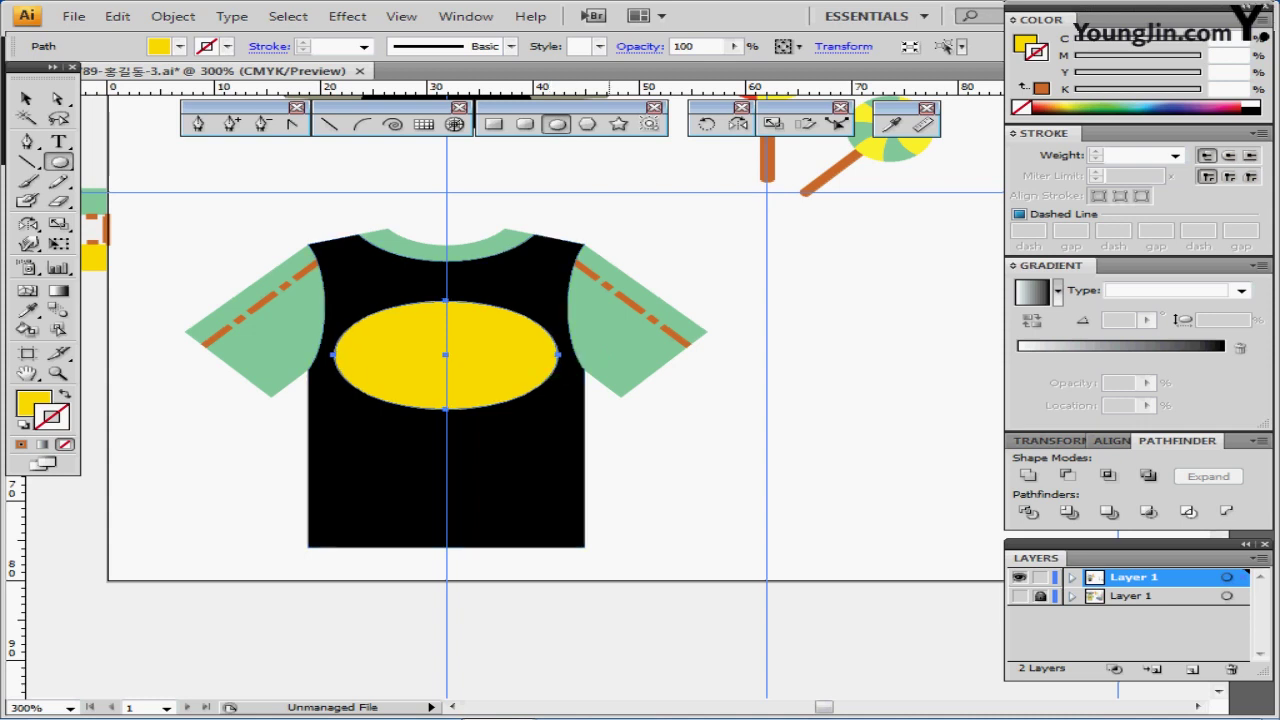
key("ctrl+minus")
key("v")
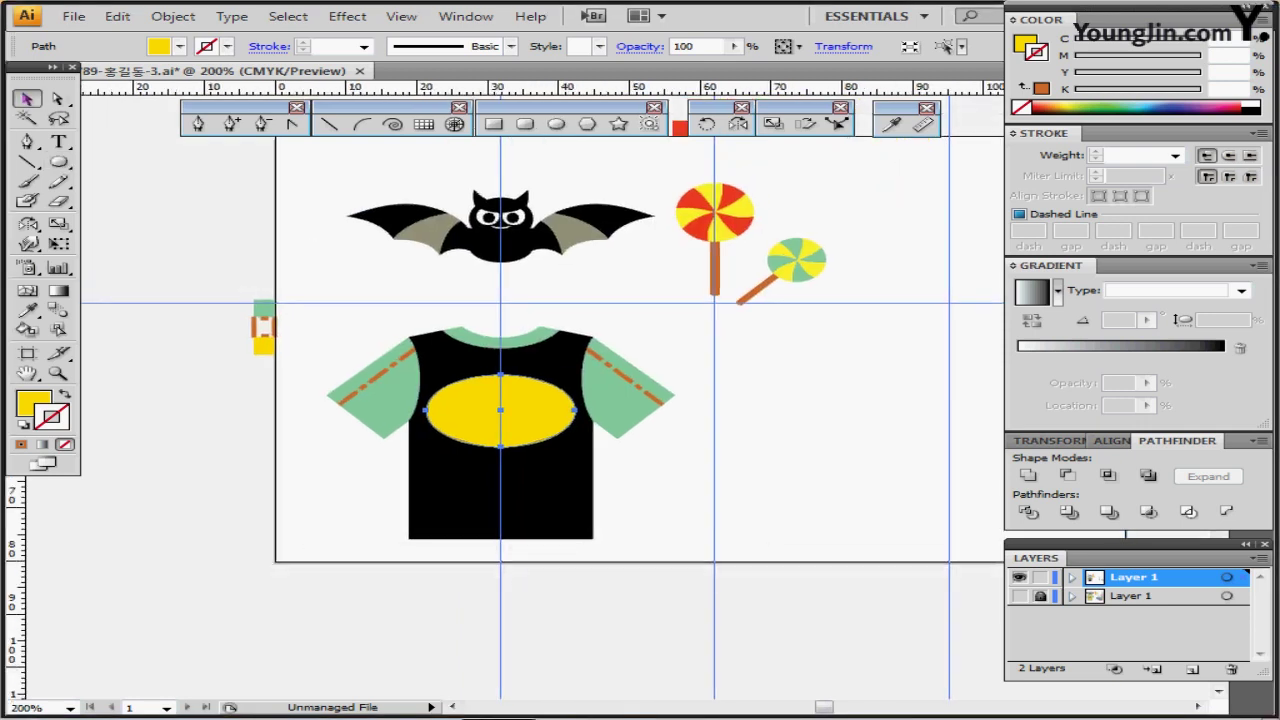
Copy the complete bat artwork and paste a duplicate over the T-shirt
left_click_drag(392, 161, 592, 269)
key("ctrl+c")
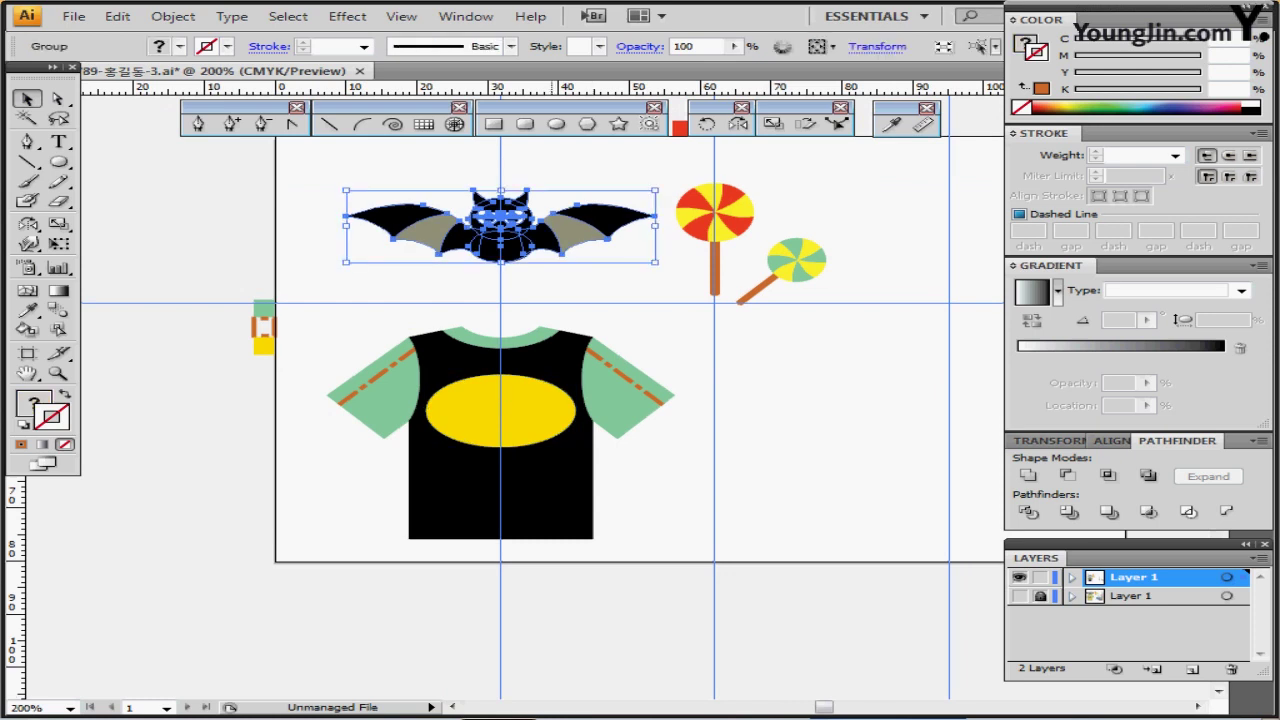
key("ctrl+shift+b")
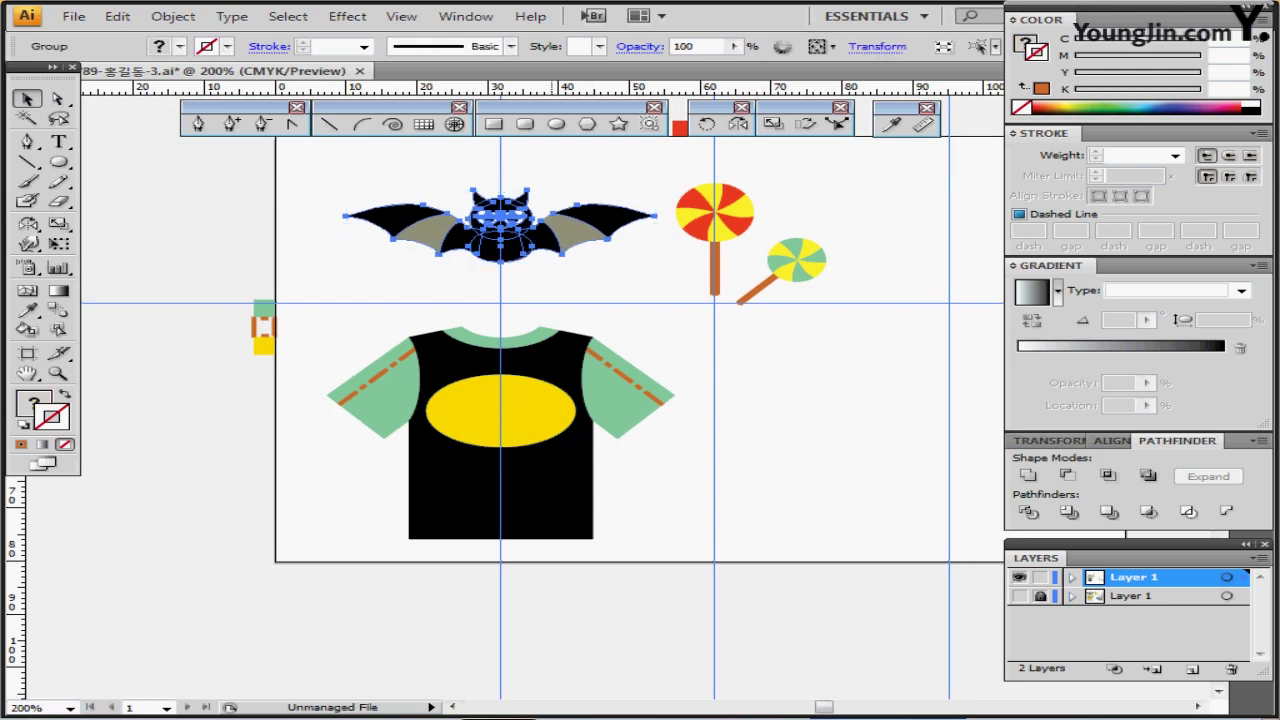
key("ctrl+v")
left_click_drag(620, 436, 634, 298)
left_click(600, 328, "ctrl")
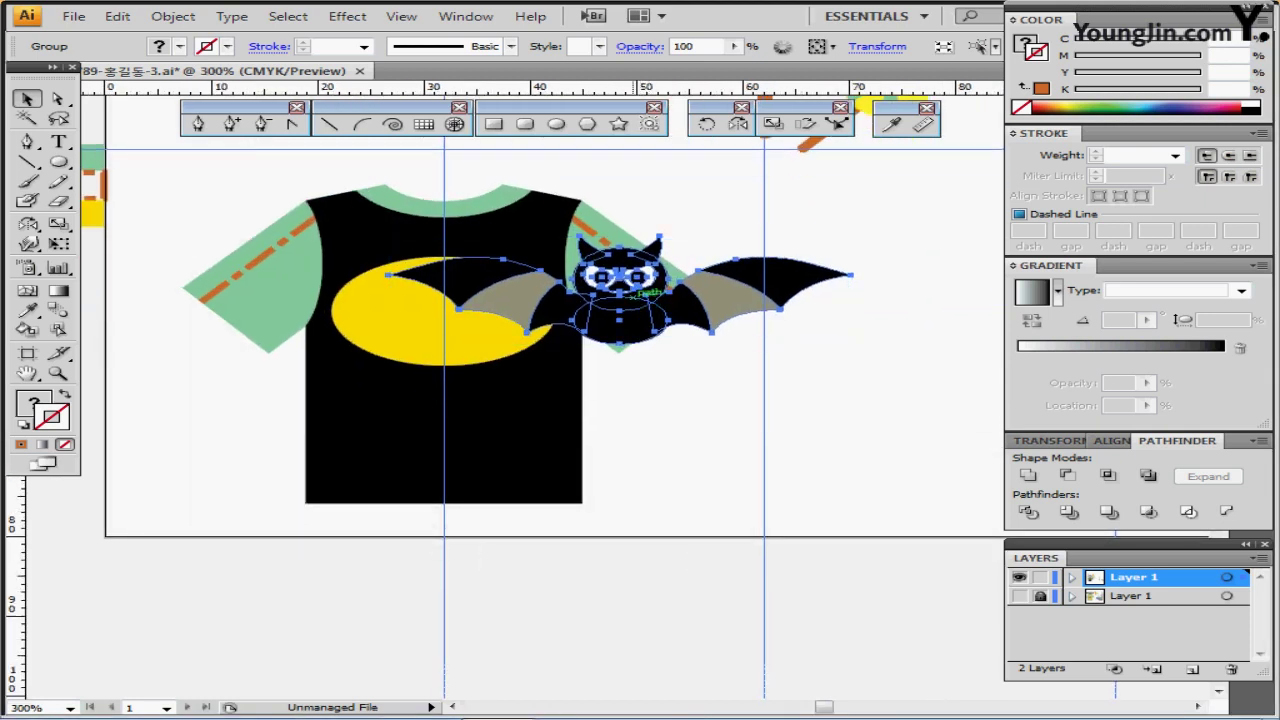
key("ctrl+shift+b")
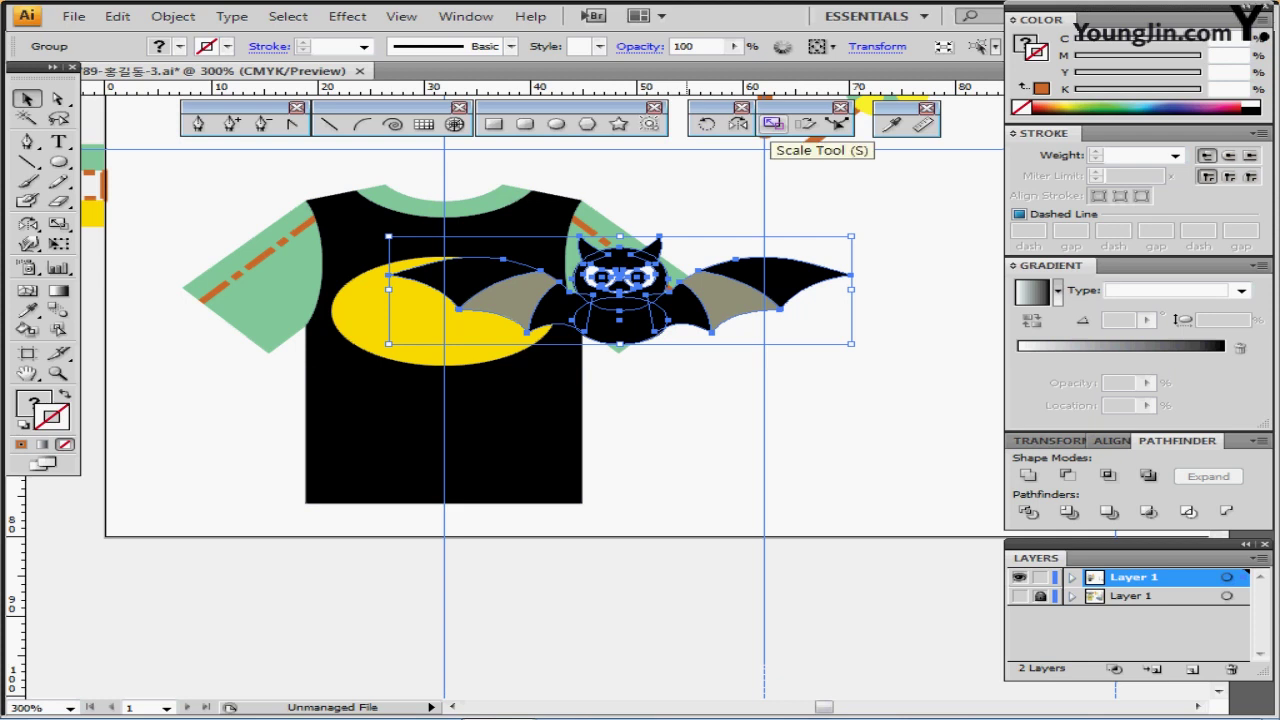
Scale the pasted bat uniformly to 35% and move it onto the yellow chest ellipse
double_click(773, 124)
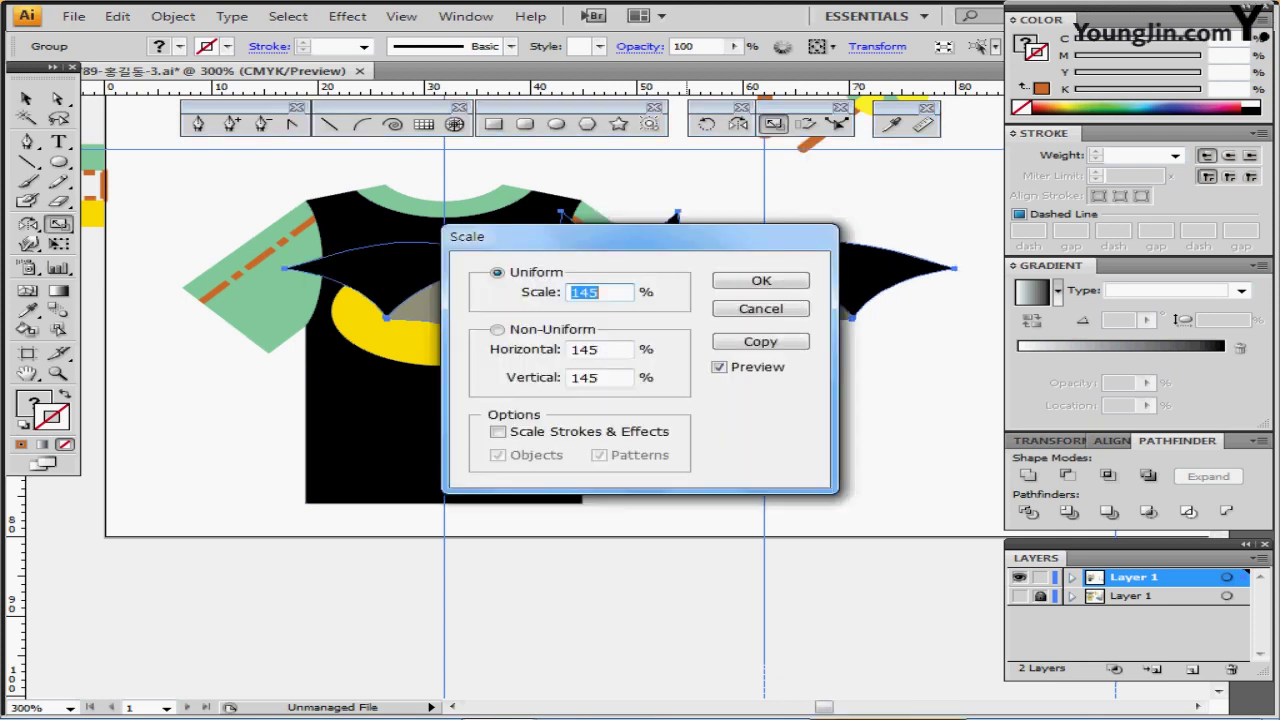
type("35")
key("Return")
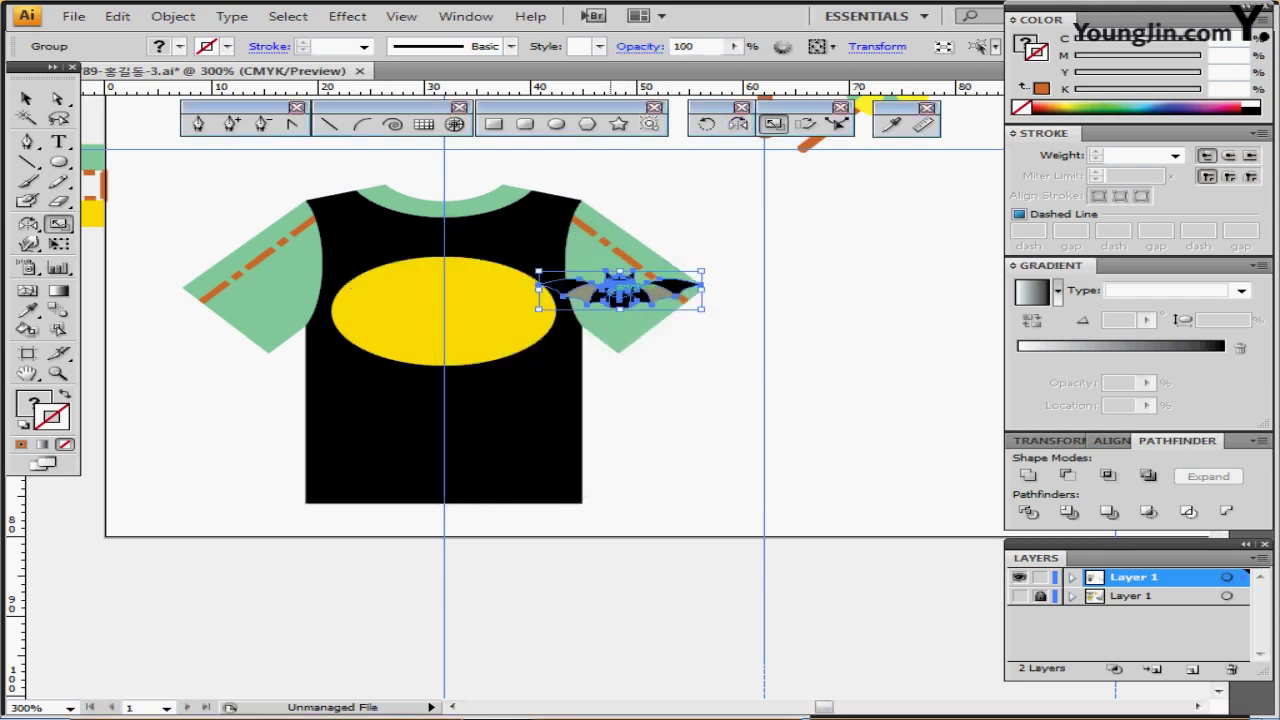
left_click_drag(612, 290, 446, 314)
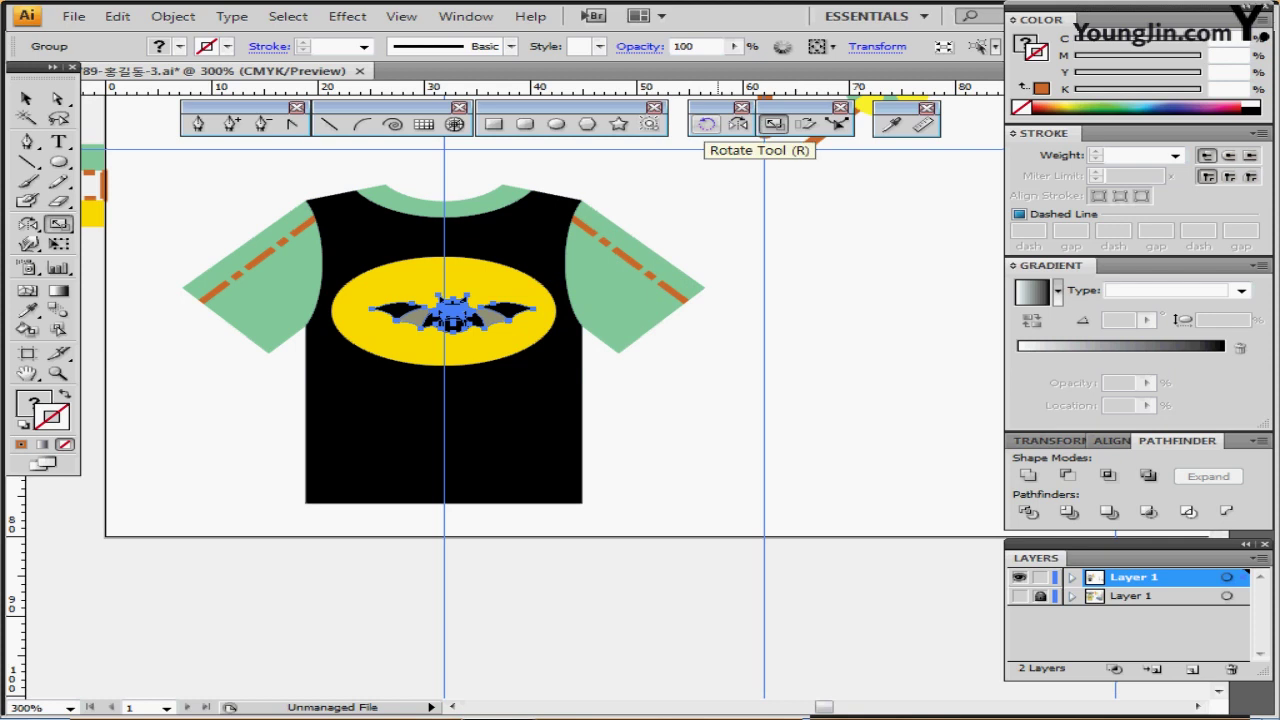
Rotate the small bat by 20° and centre it within the yellow ellipse on the vertical guide
double_click(706, 123)
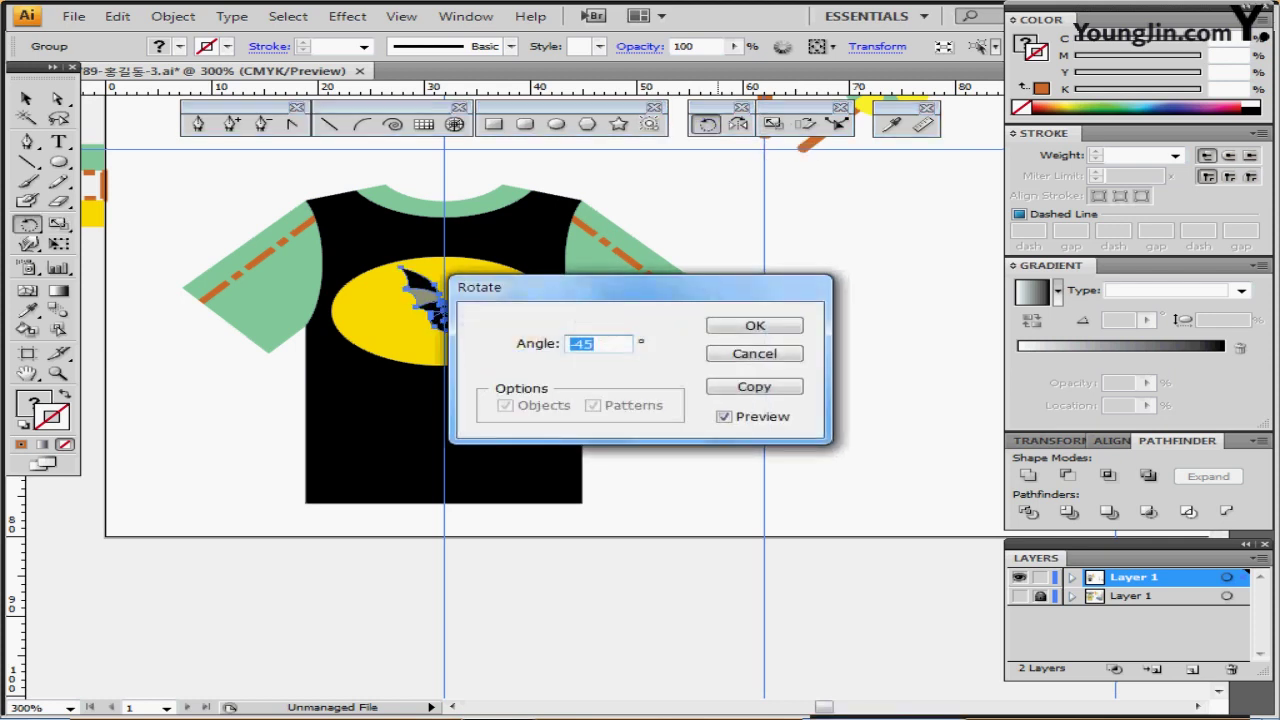
type("20")
key("Return")
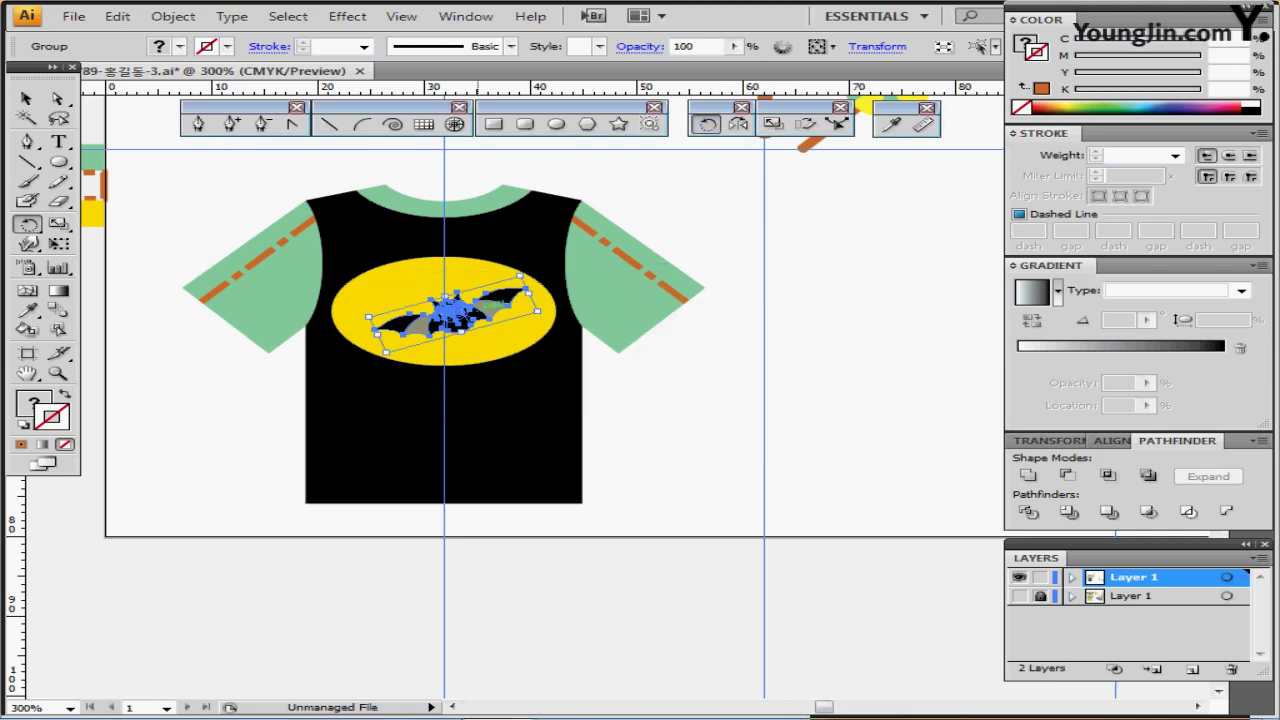
left_click_drag(488, 304, 473, 305)
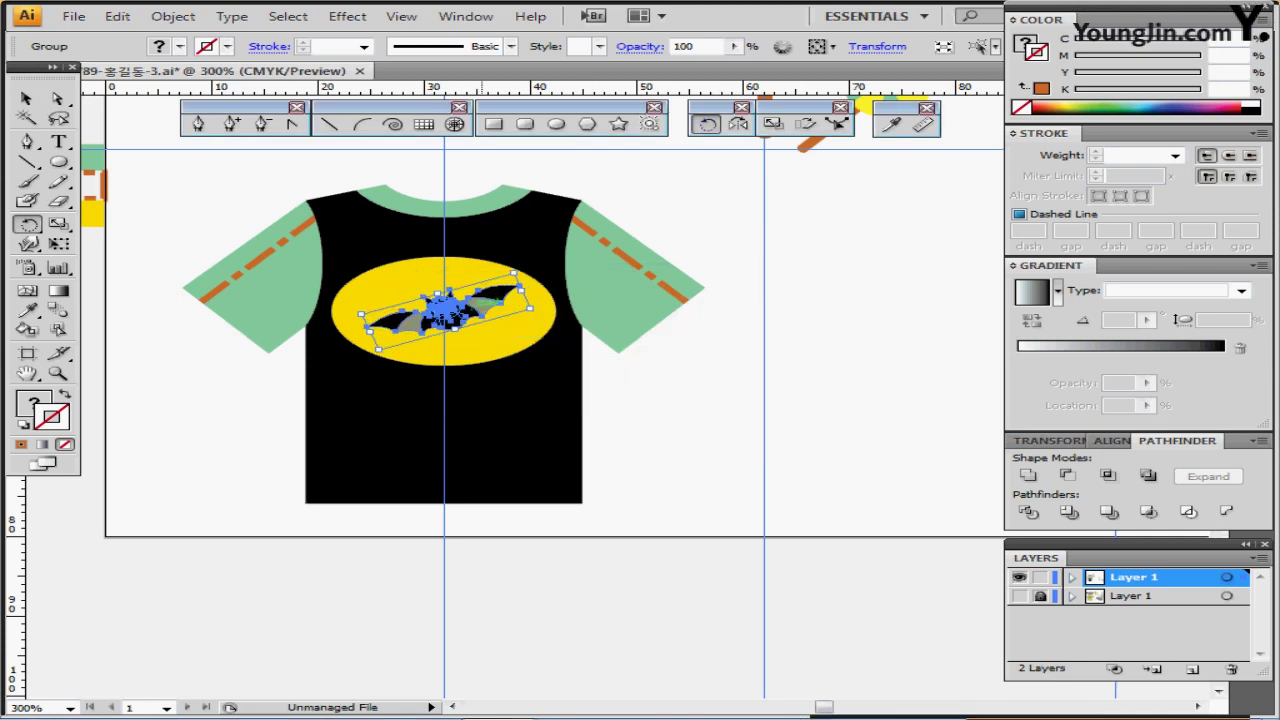
left_click(799, 300, "ctrl")
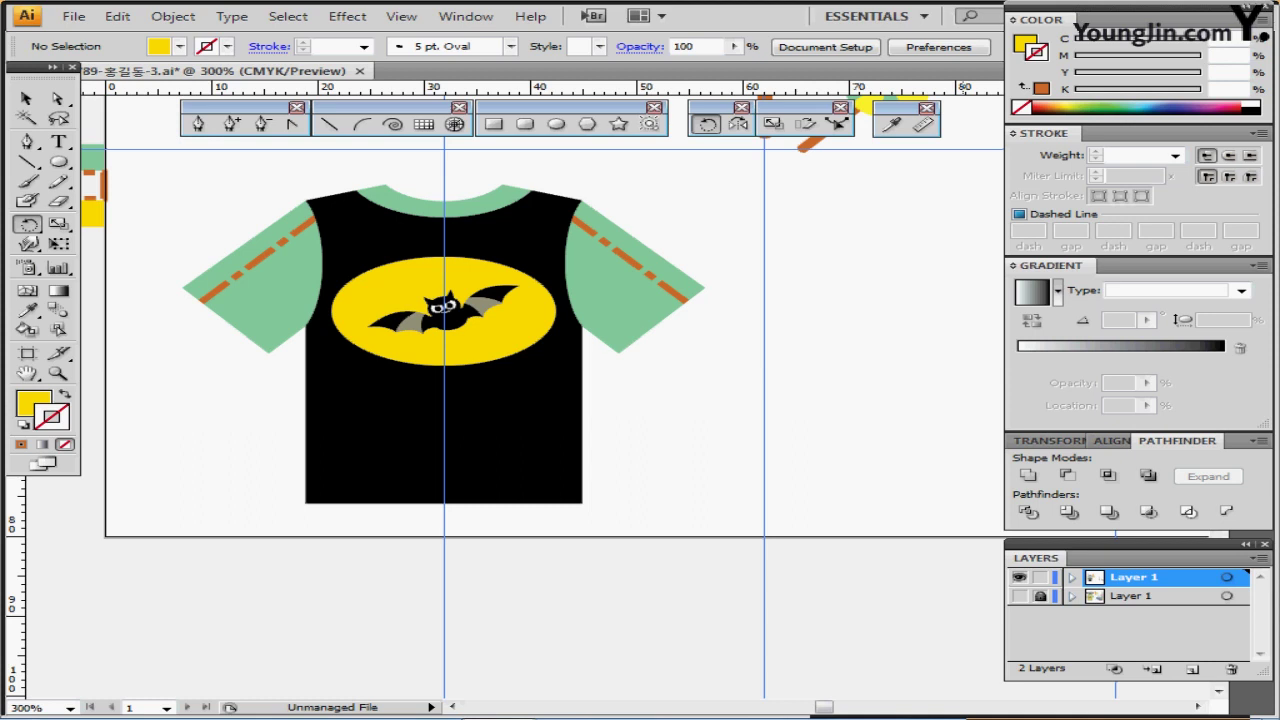
Define the red and green lollipops together as a pattern swatch named 막대사탕
left_click_drag(534, 400, 413, 537)
key("v")
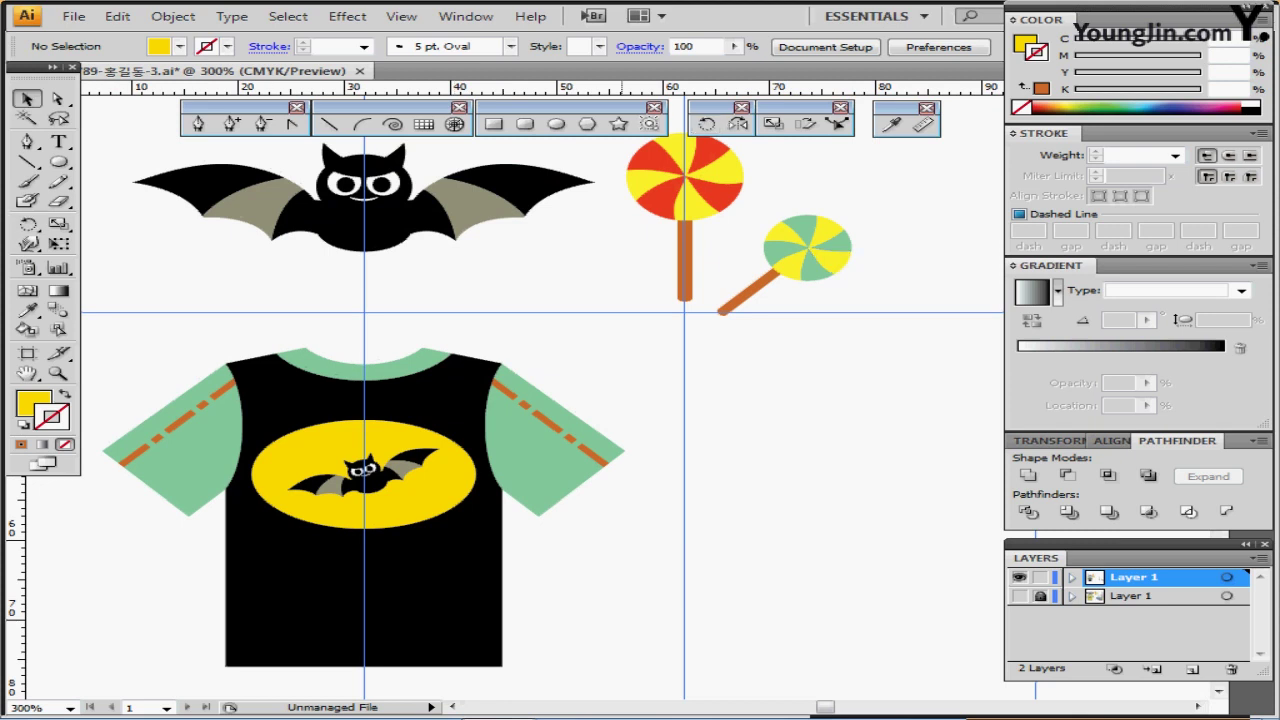
left_click_drag(885, 312, 655, 187)
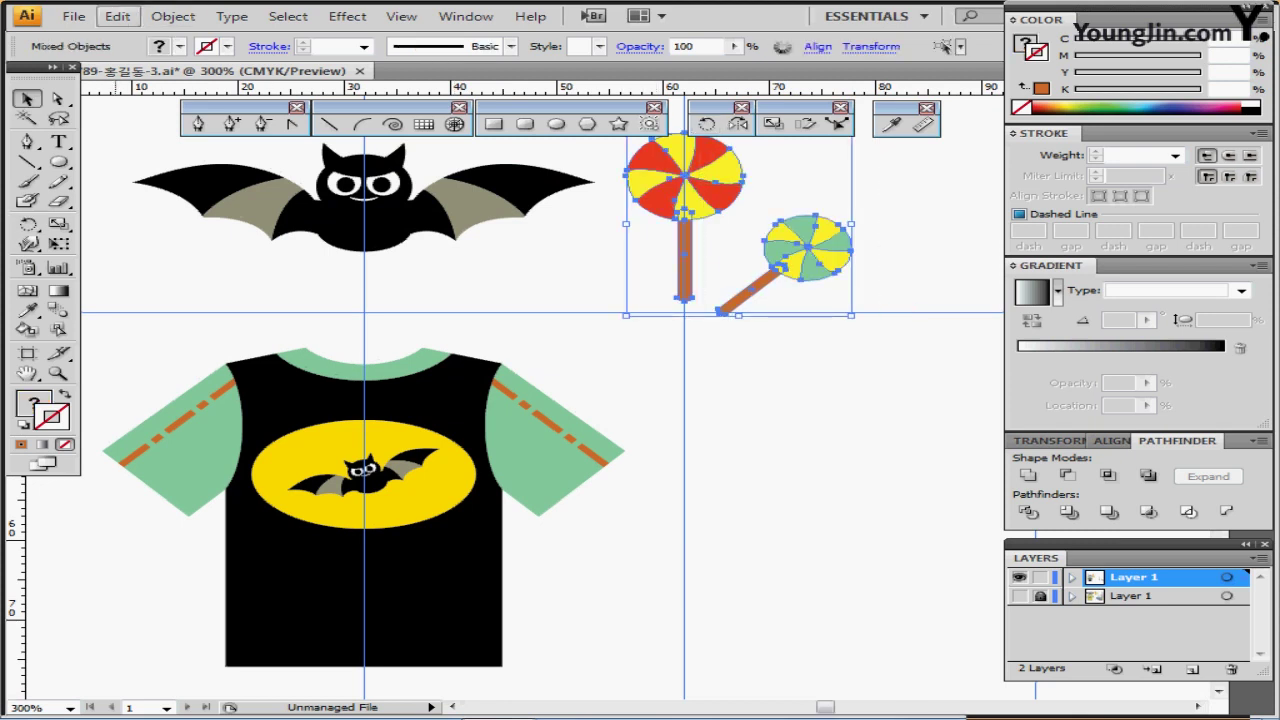
left_click(117, 16)
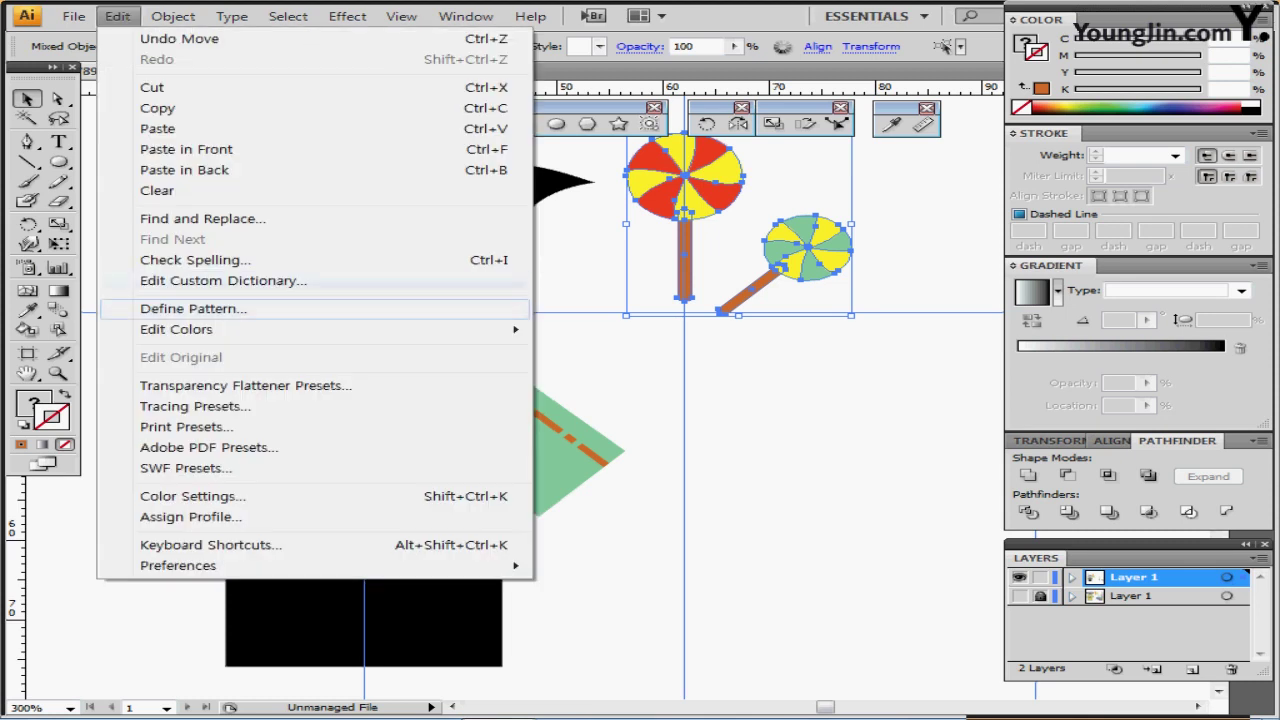
left_click(193, 308)
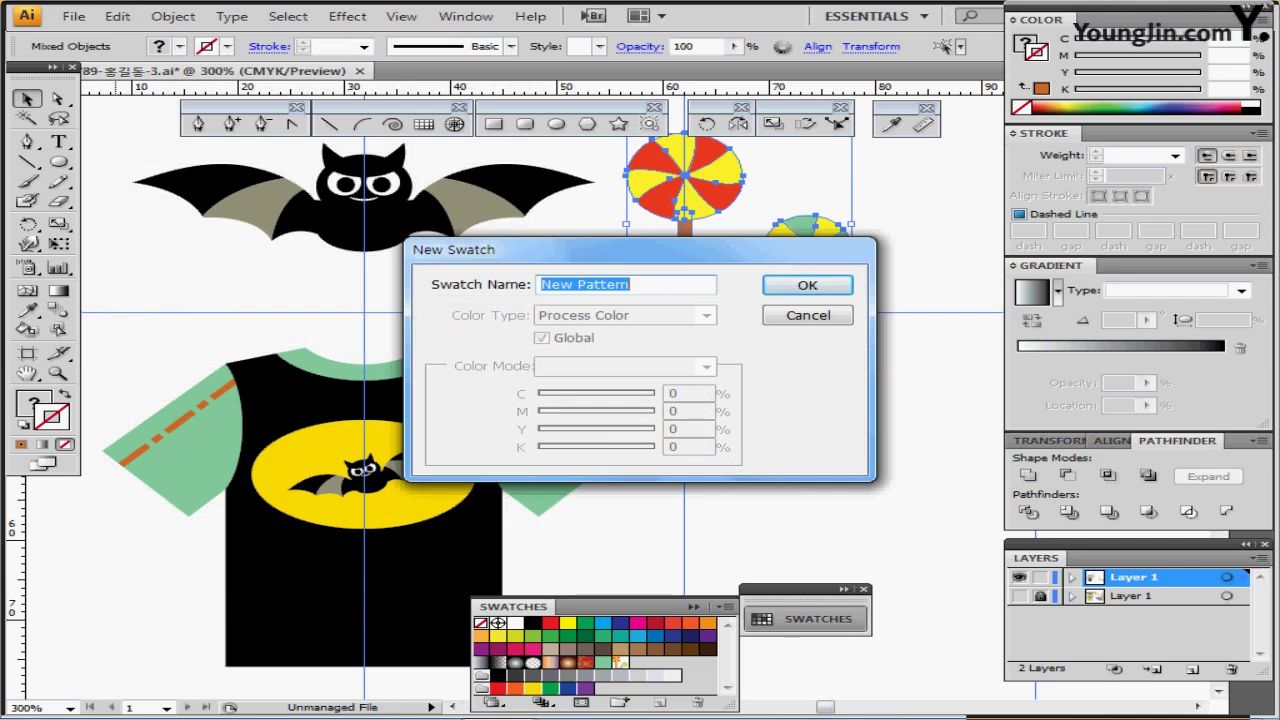
type("막대사")
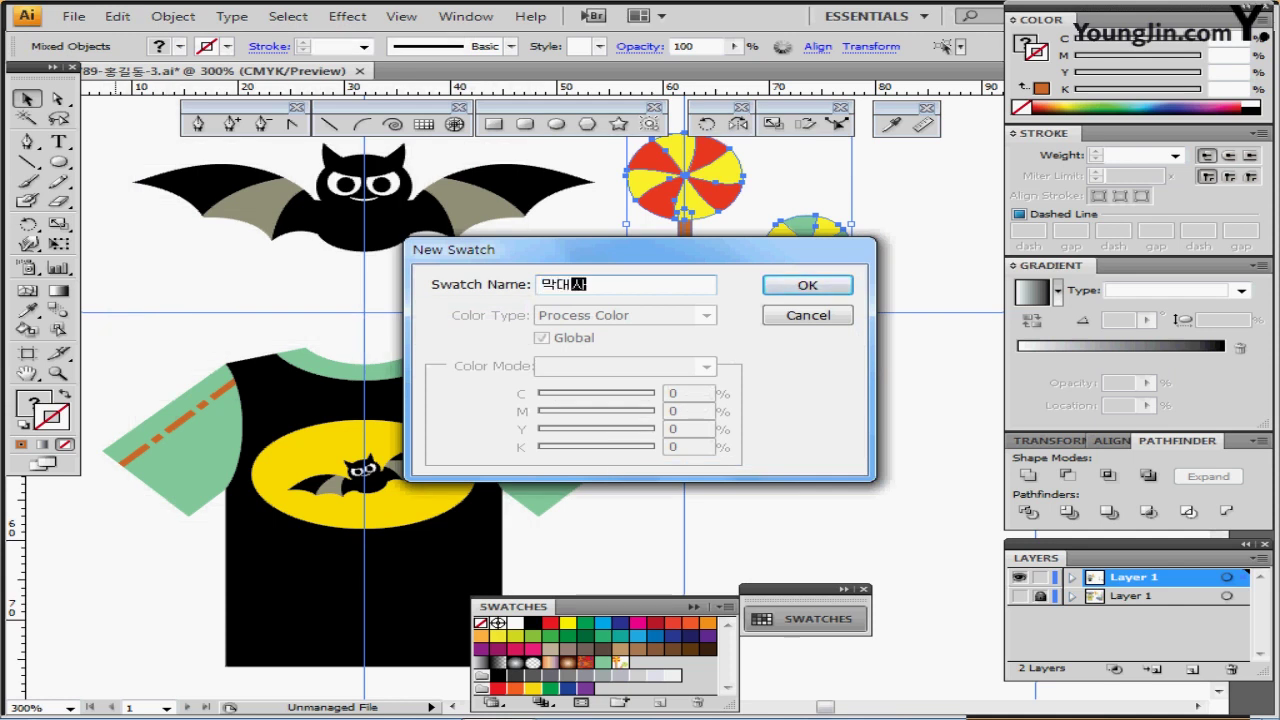
type("탕")
key("Return")
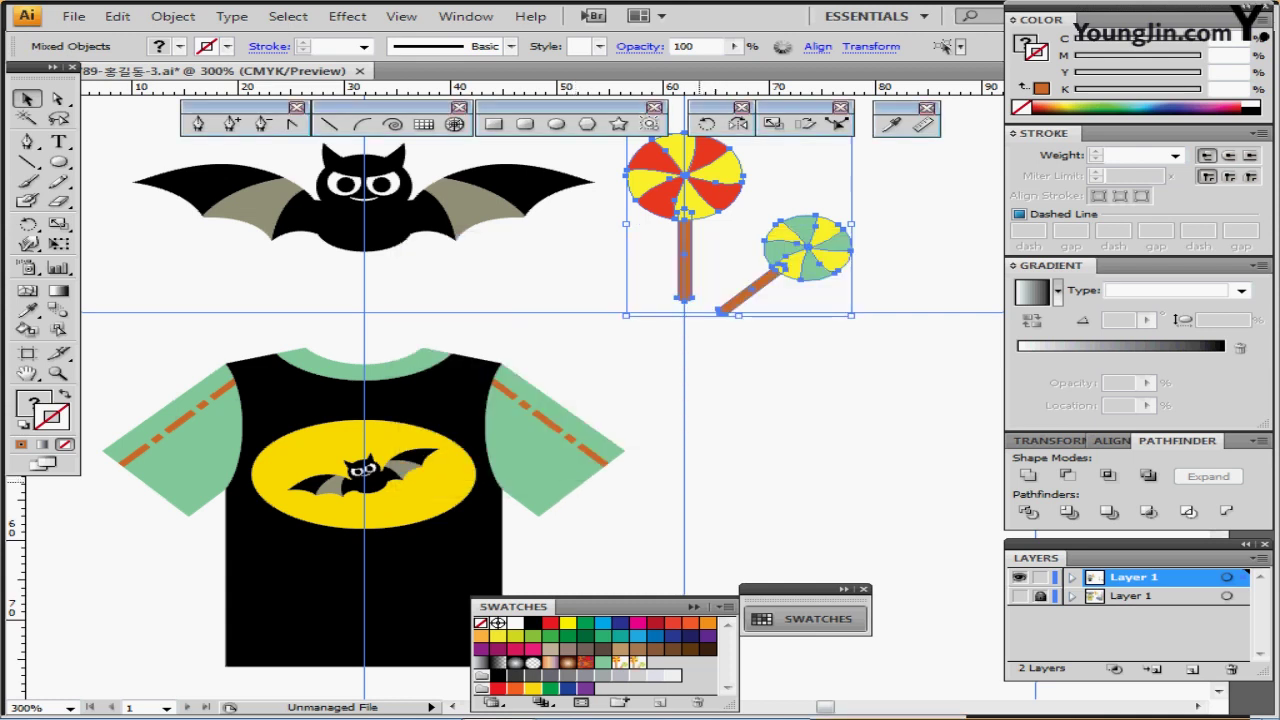
left_click_drag(692, 430, 670, 380)
left_click(640, 430)
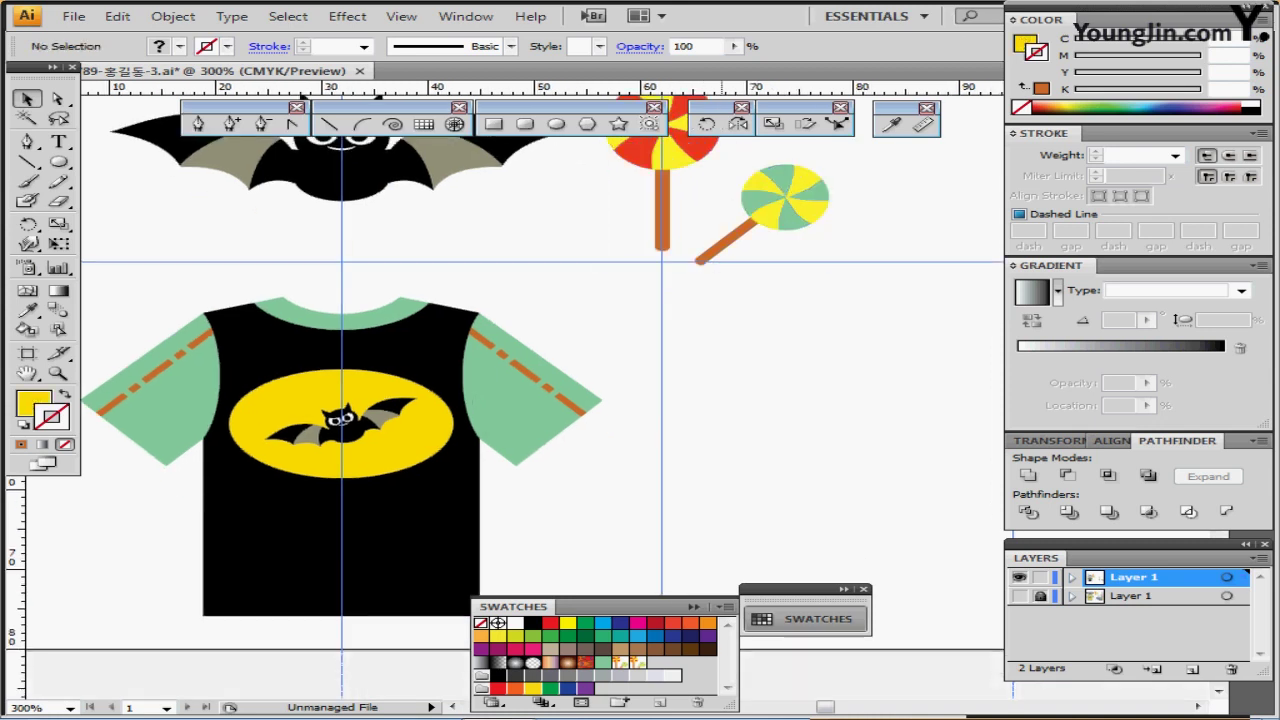
Place a copy of the black shirt body directly in front of it and fill the copy with the 막대사탕 lollipop pattern
left_click(430, 612)
left_click_drag(430, 612, 450, 524)
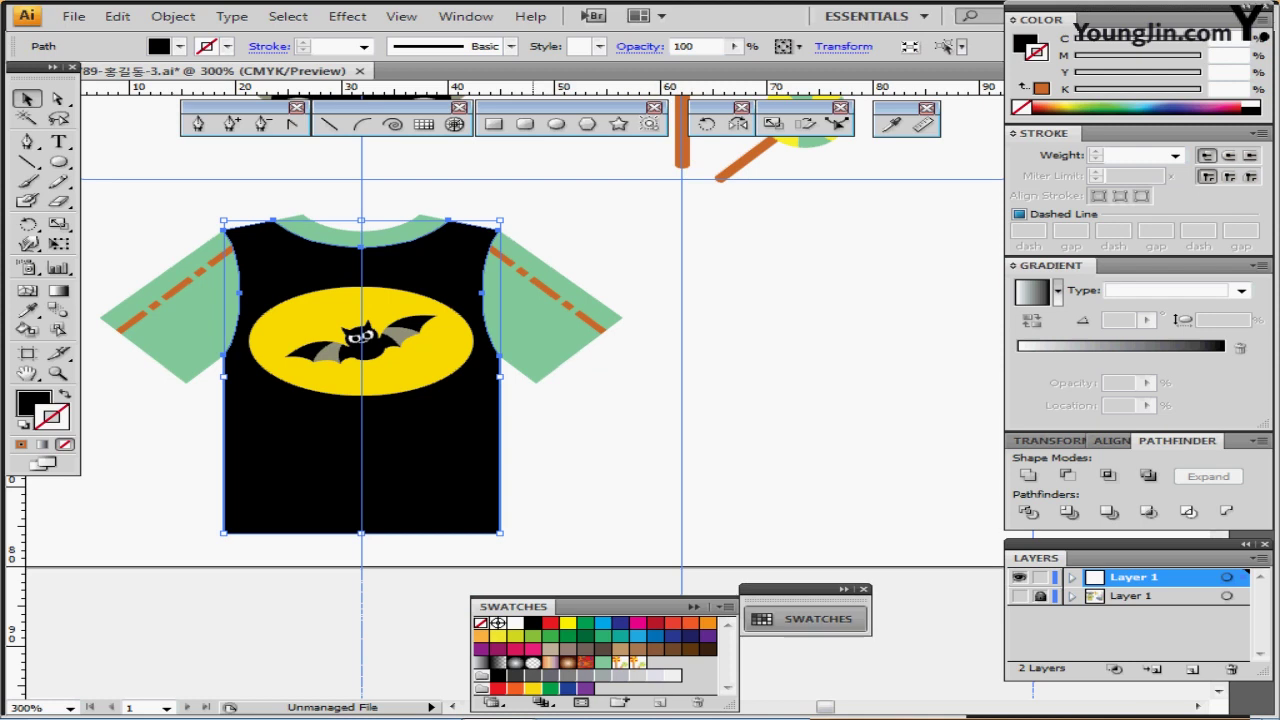
key("ctrl+shift+b")
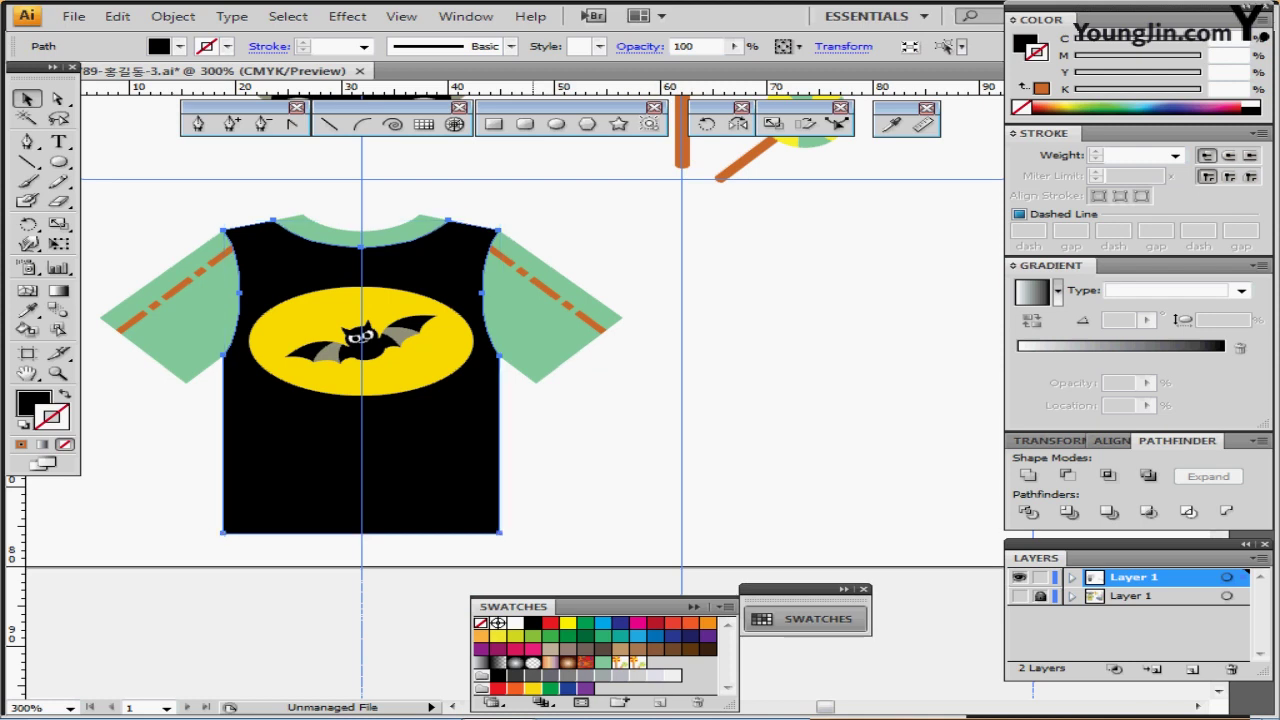
key("ctrl+shift+b")
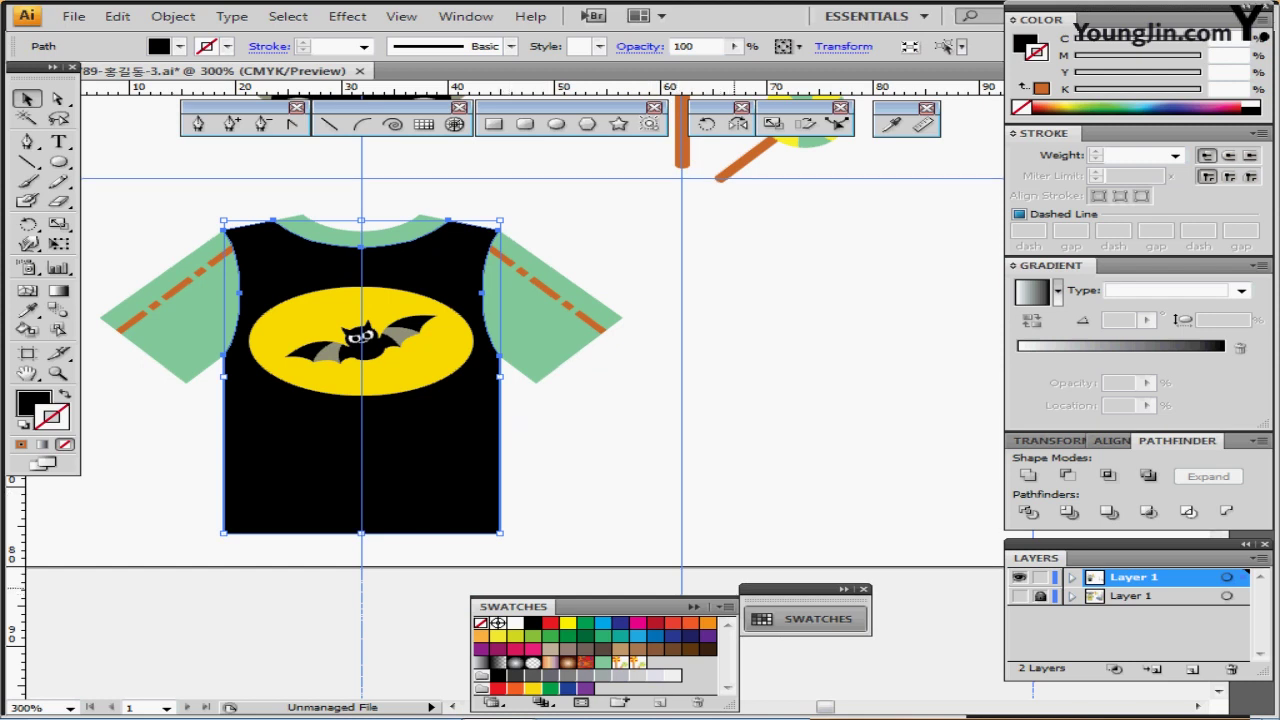
left_click_drag(784, 589, 755, 311)
left_click(829, 324)
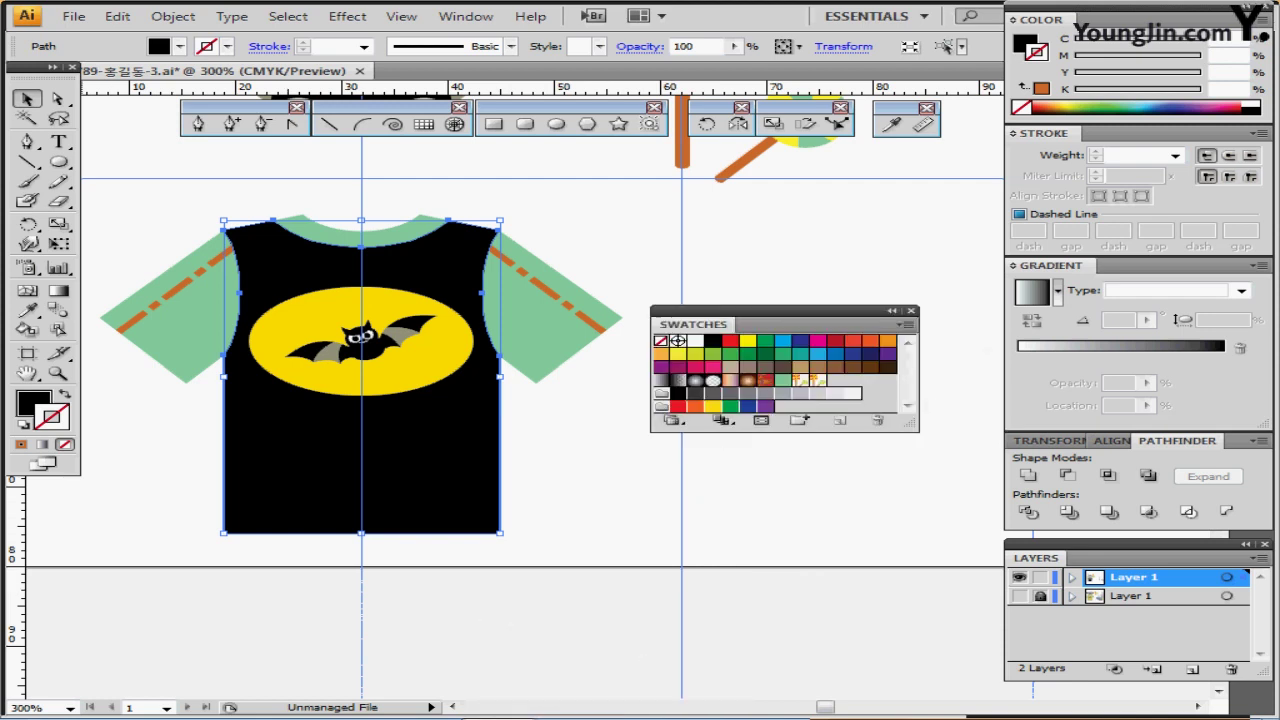
left_click(33, 401)
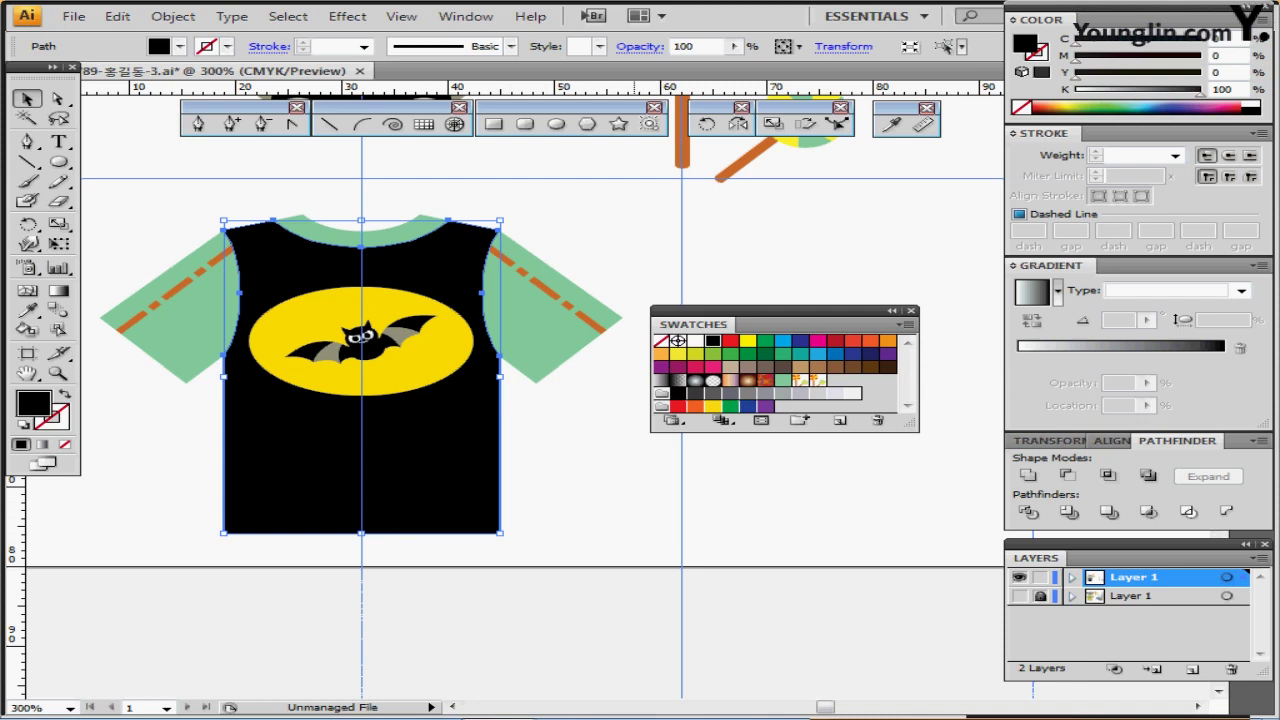
left_click(815, 380)
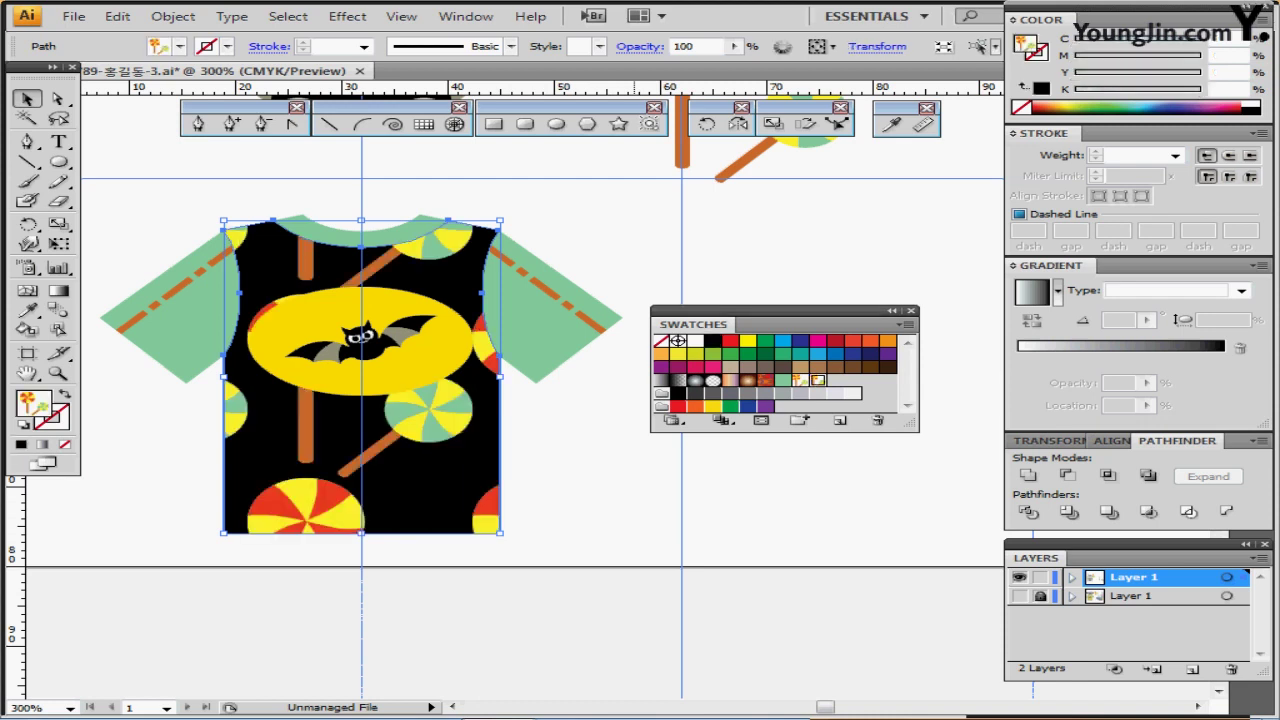
left_click_drag(800, 312, 845, 594)
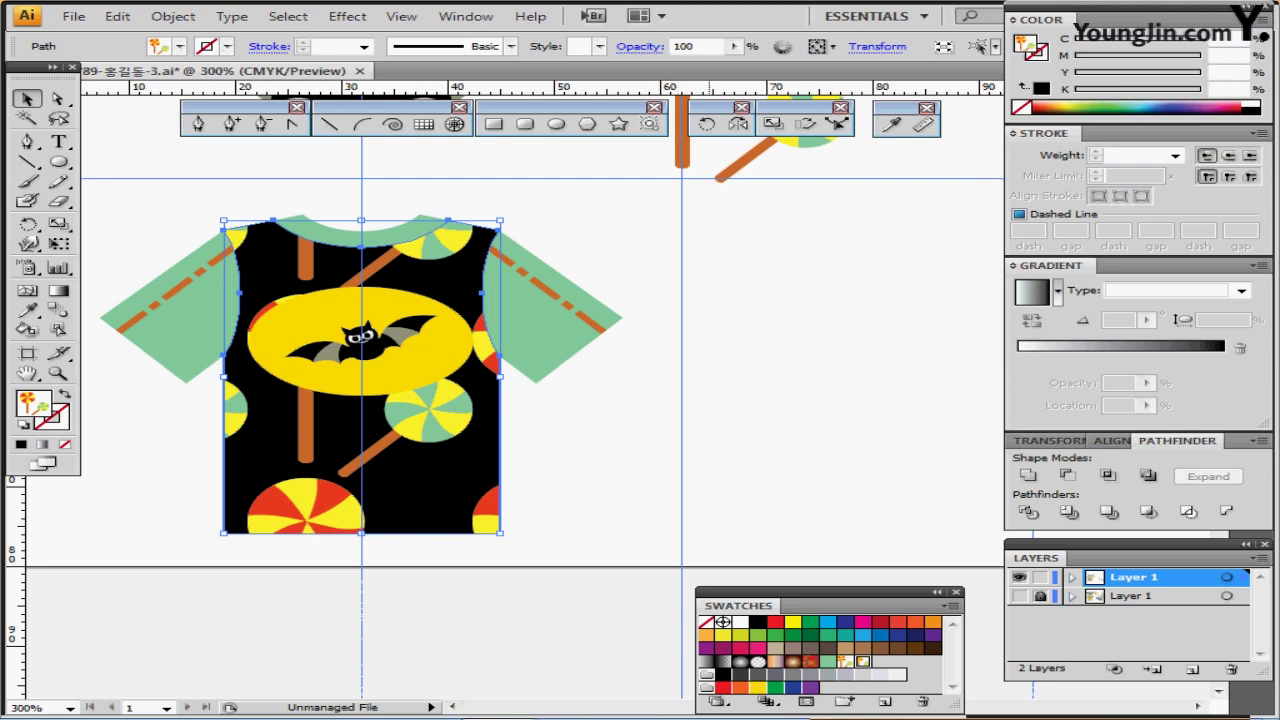
Scale only the lollipop pattern in the shirt body uniformly to 30%, leaving the objects themselves unscaled
double_click(773, 123)
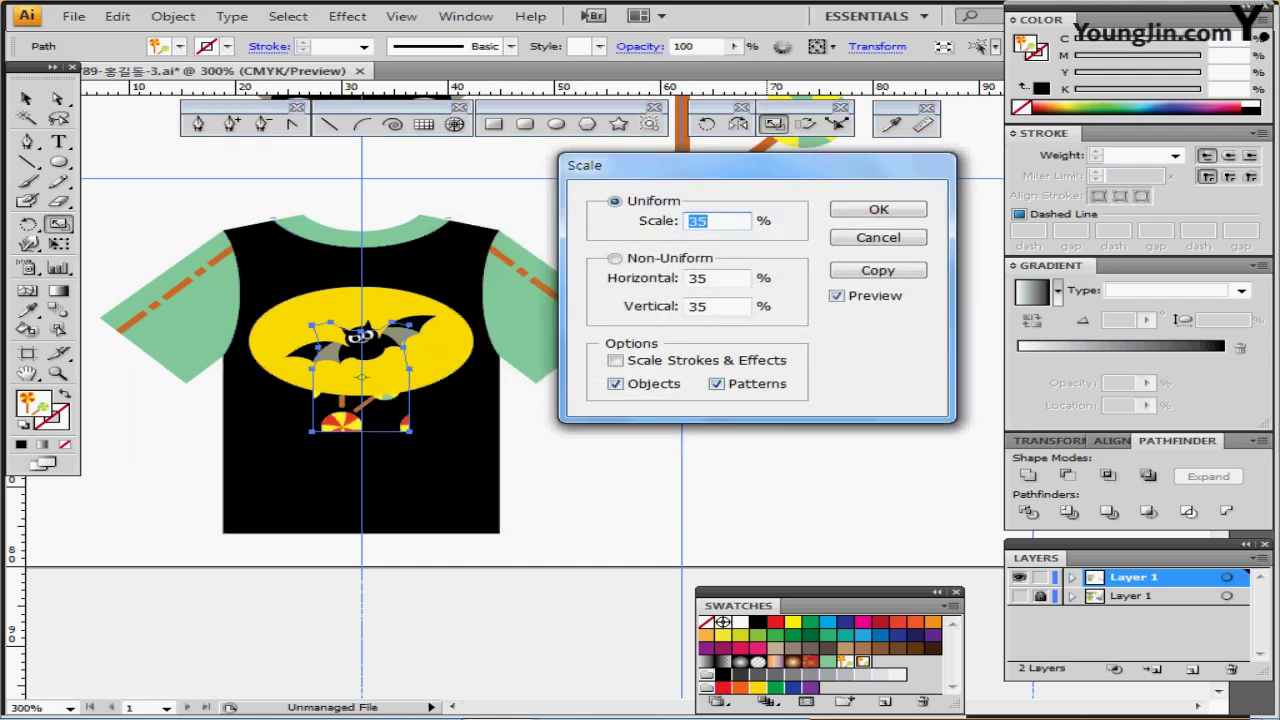
left_click(616, 384)
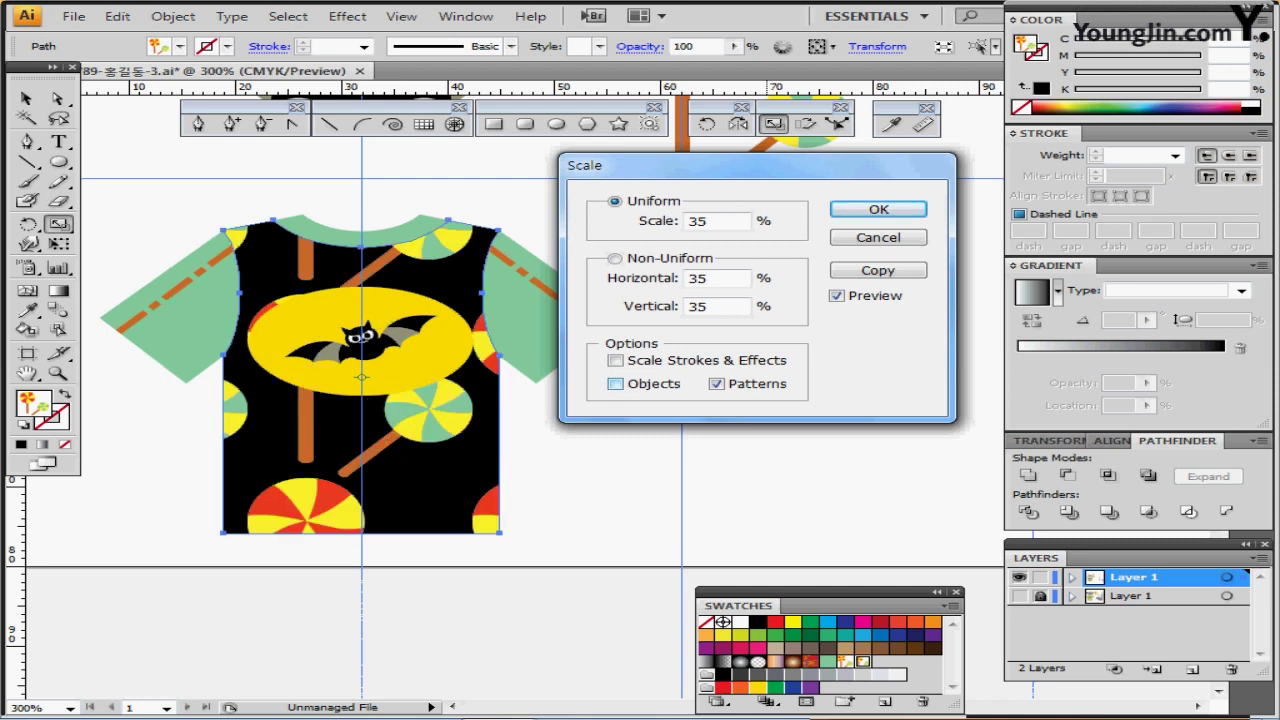
double_click(699, 221)
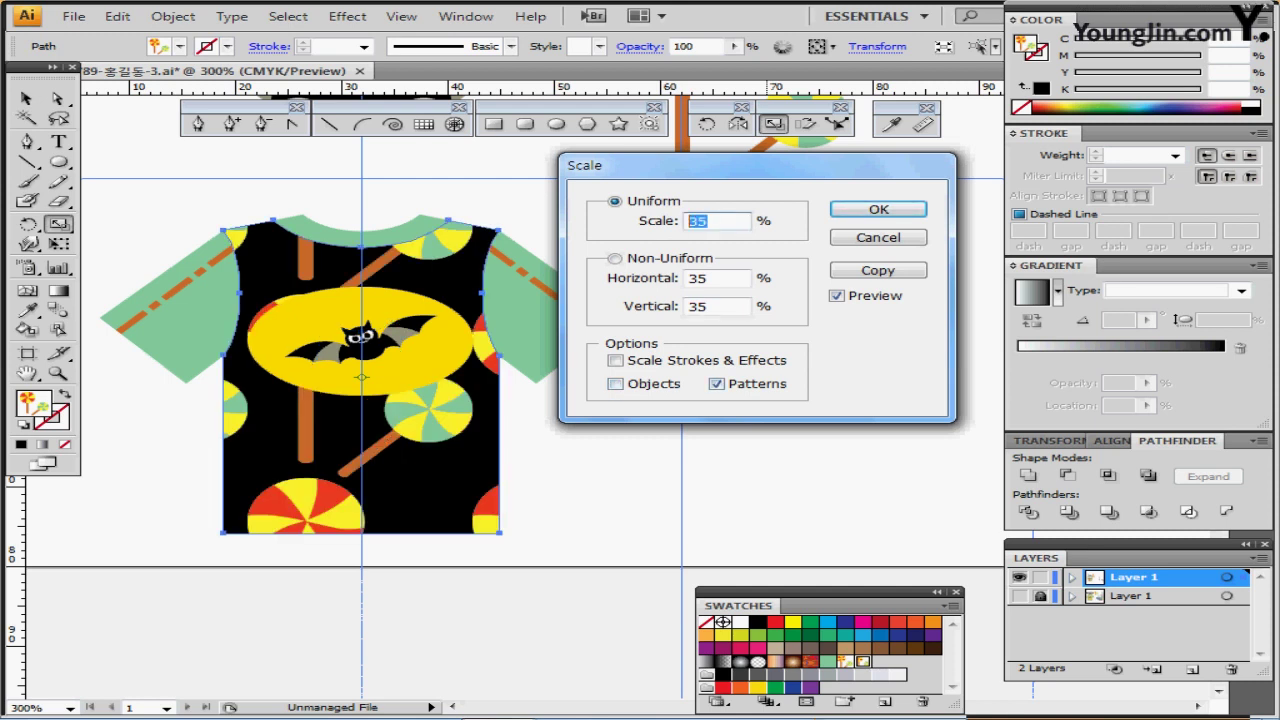
type("30")
key("Return")
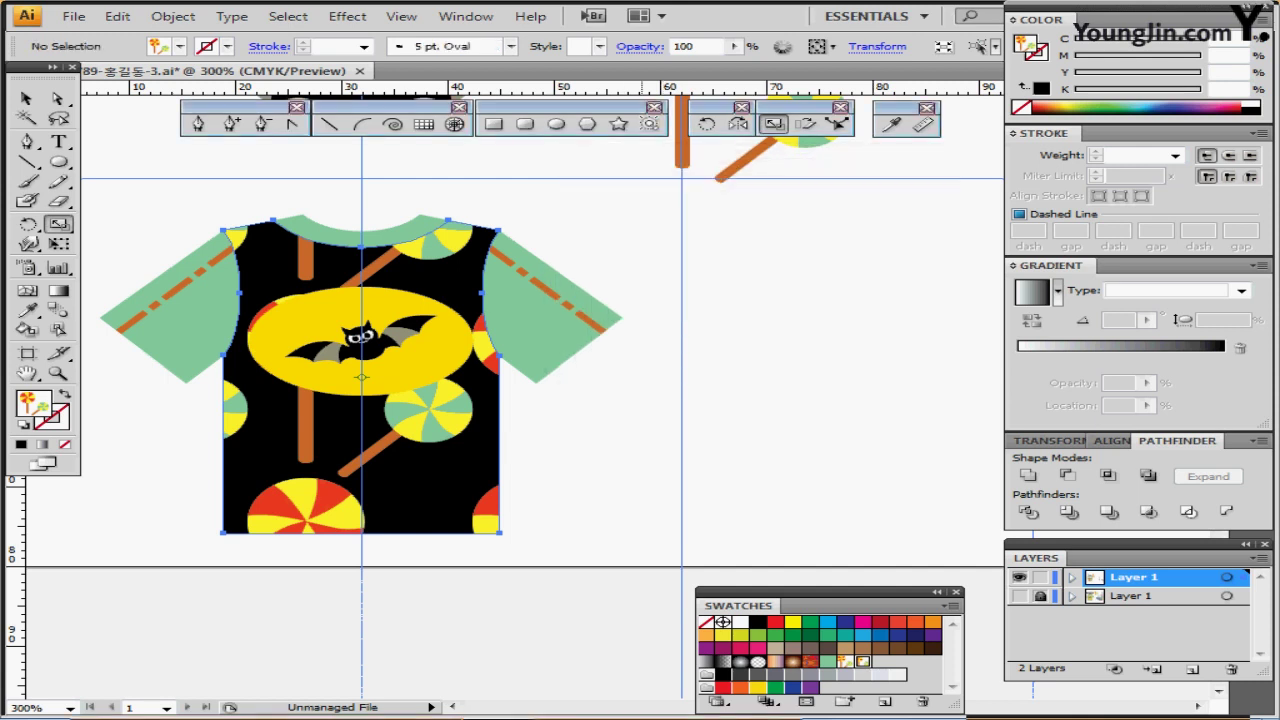
key("ctrl+z")
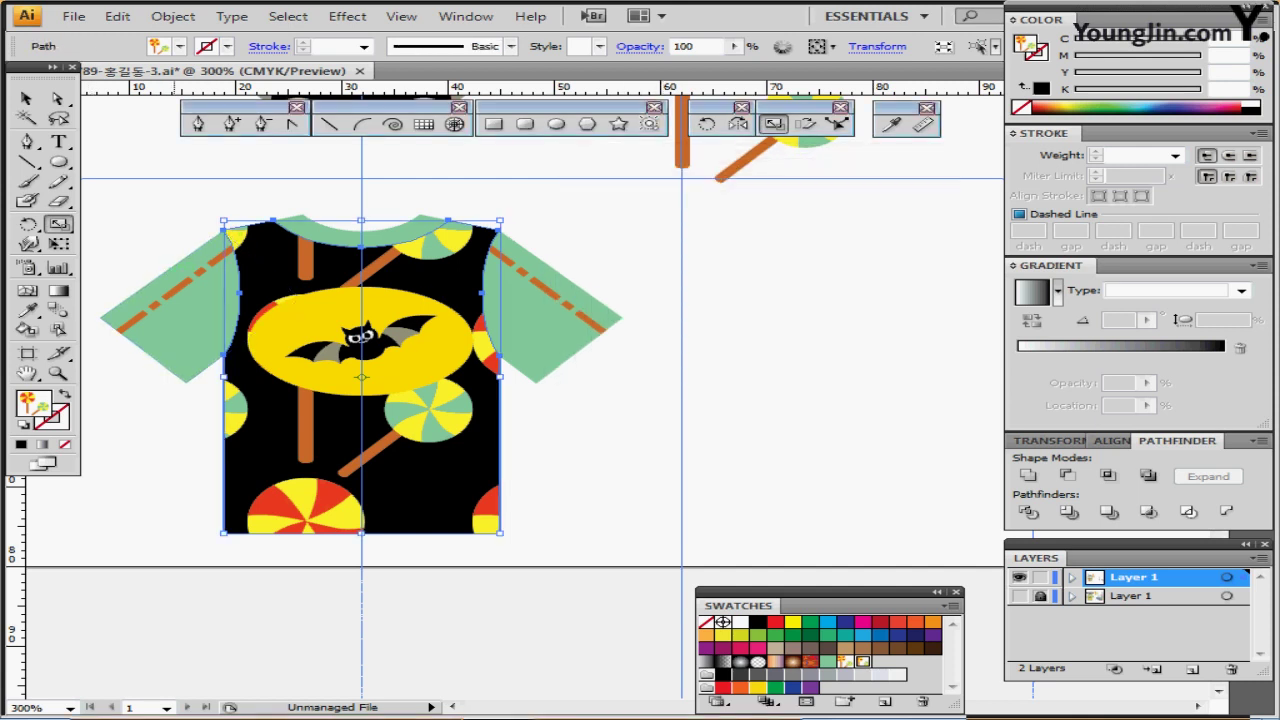
key("ctrl+shift+z")
left_click(445, 248)
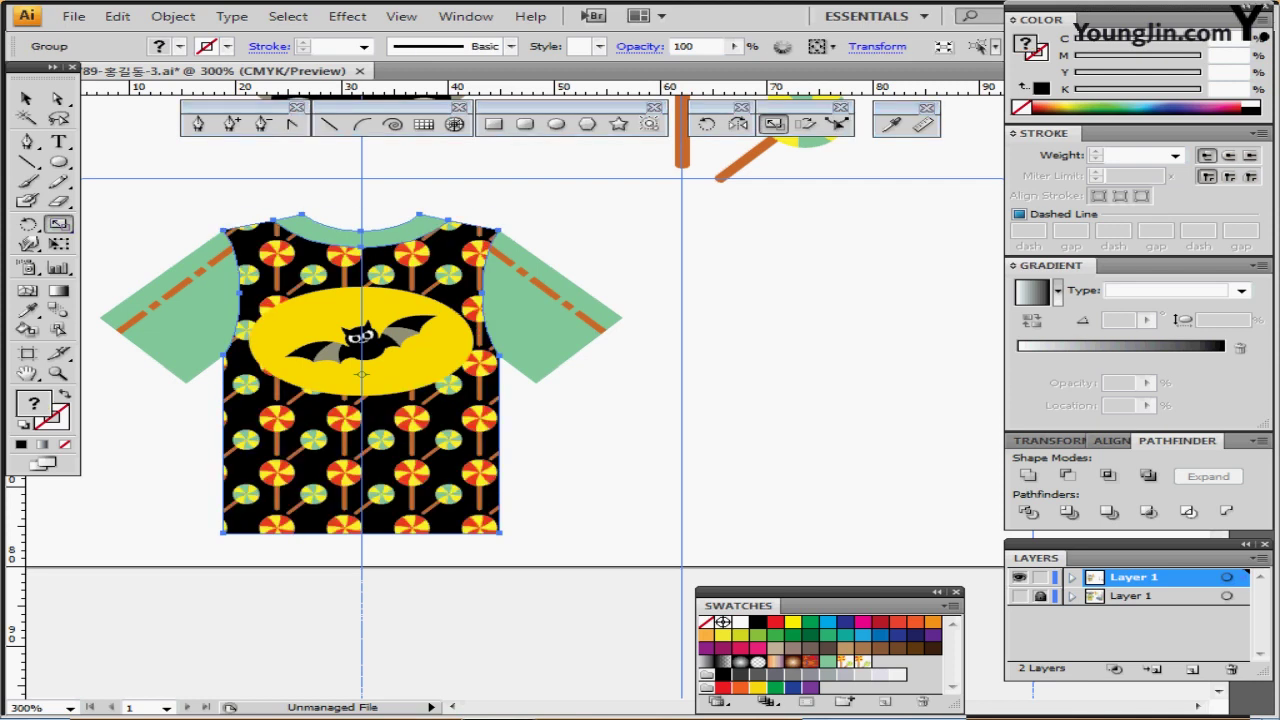
key("Return")
type("30")
key("Return")
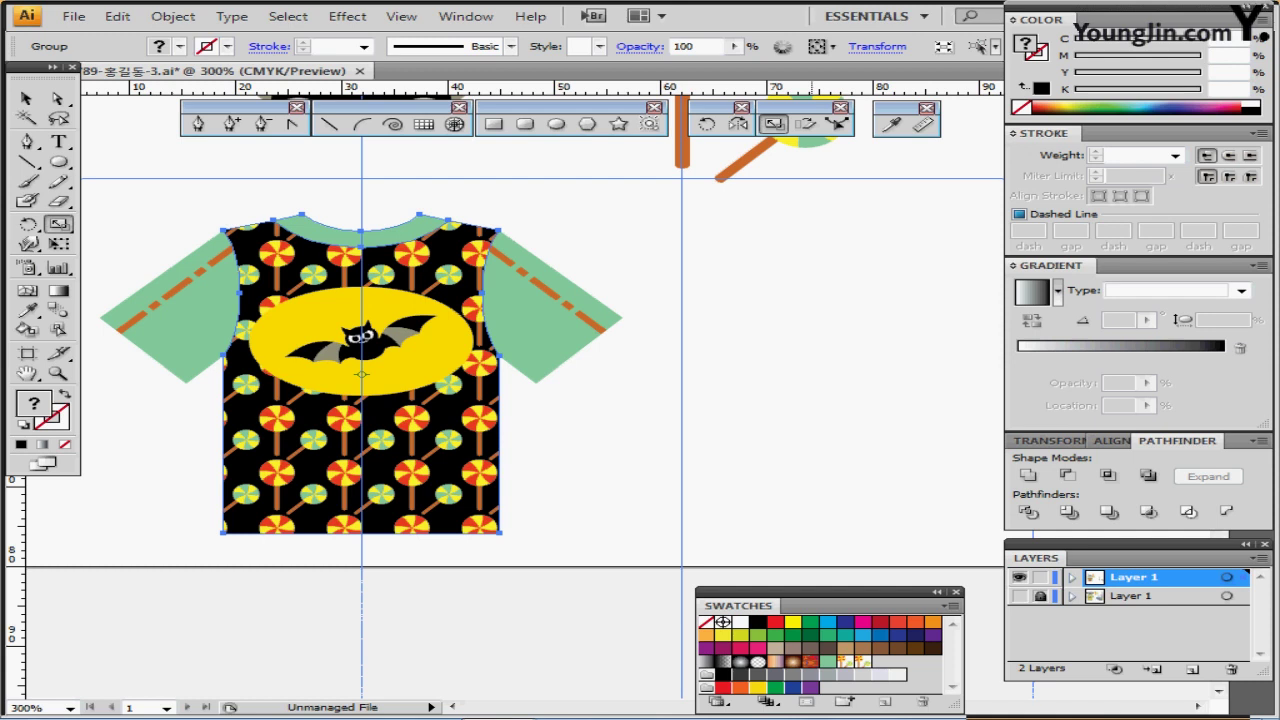
Deselect the shirt and create a 29 × 36 mm rounded rectangle with a 4 mm corner radius in the empty area beside it
left_click_drag(980, 300, 653, 300)
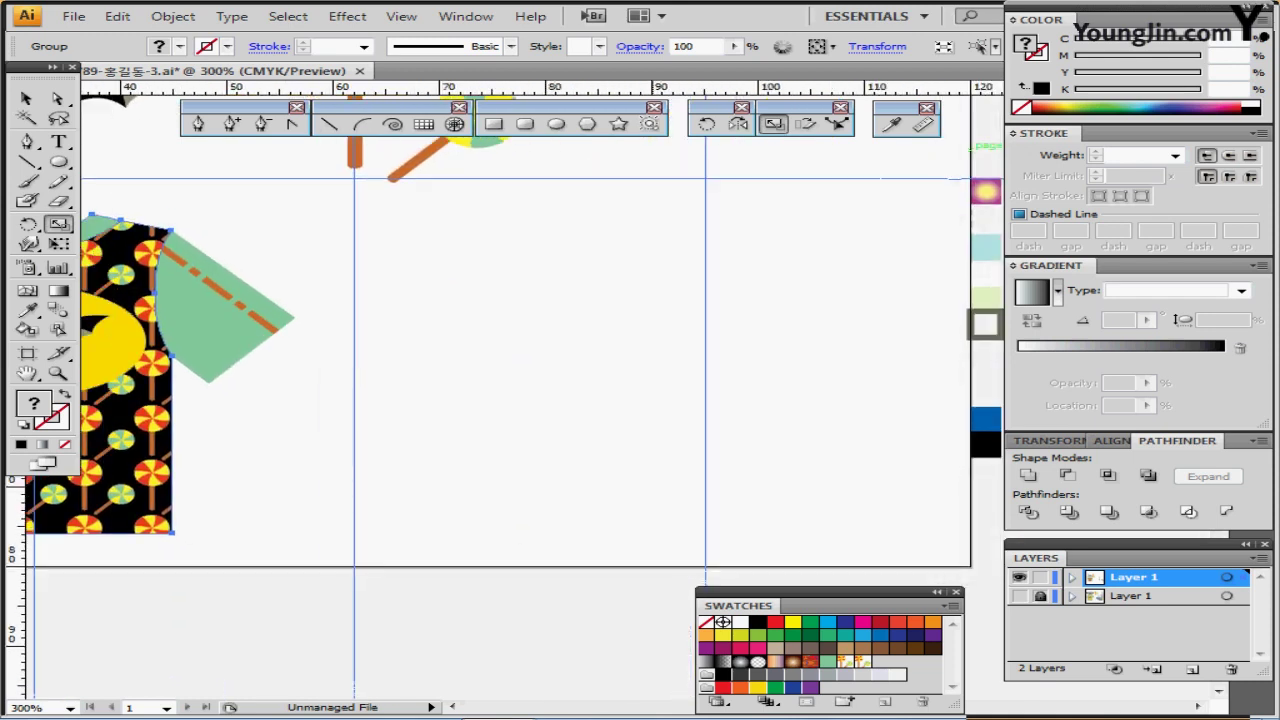
left_click(648, 300, "ctrl")
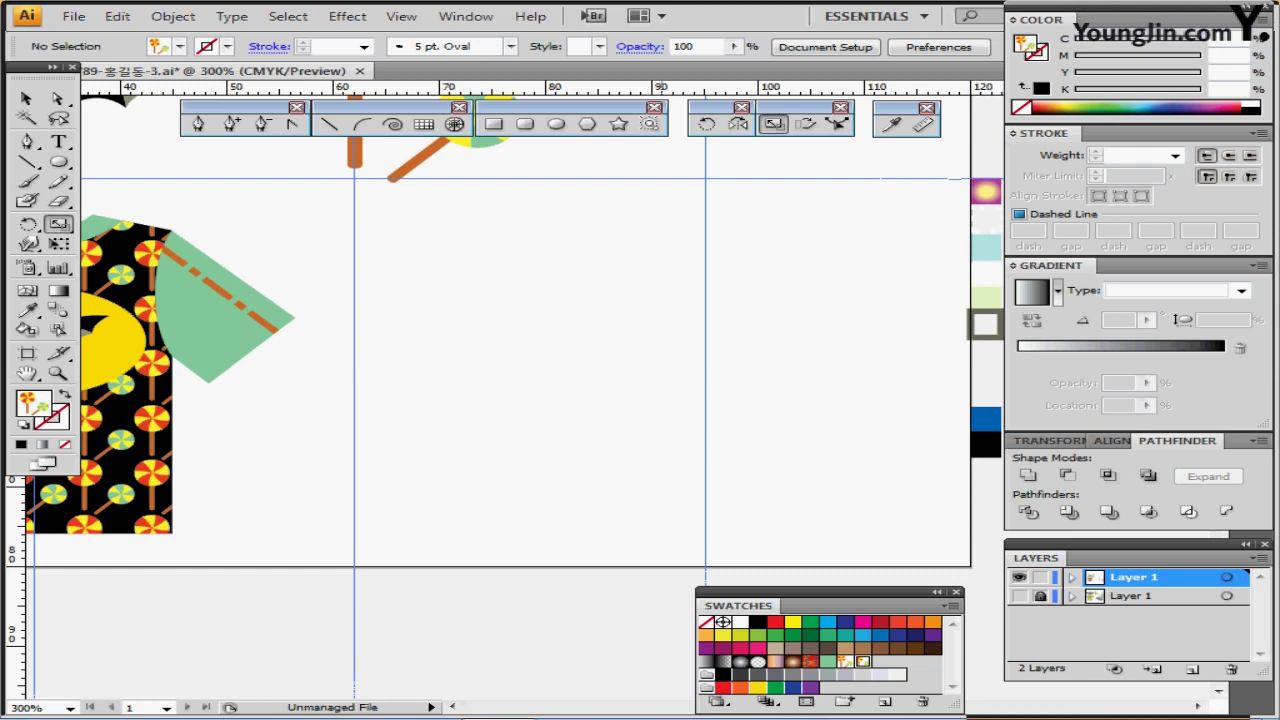
left_click(525, 124)
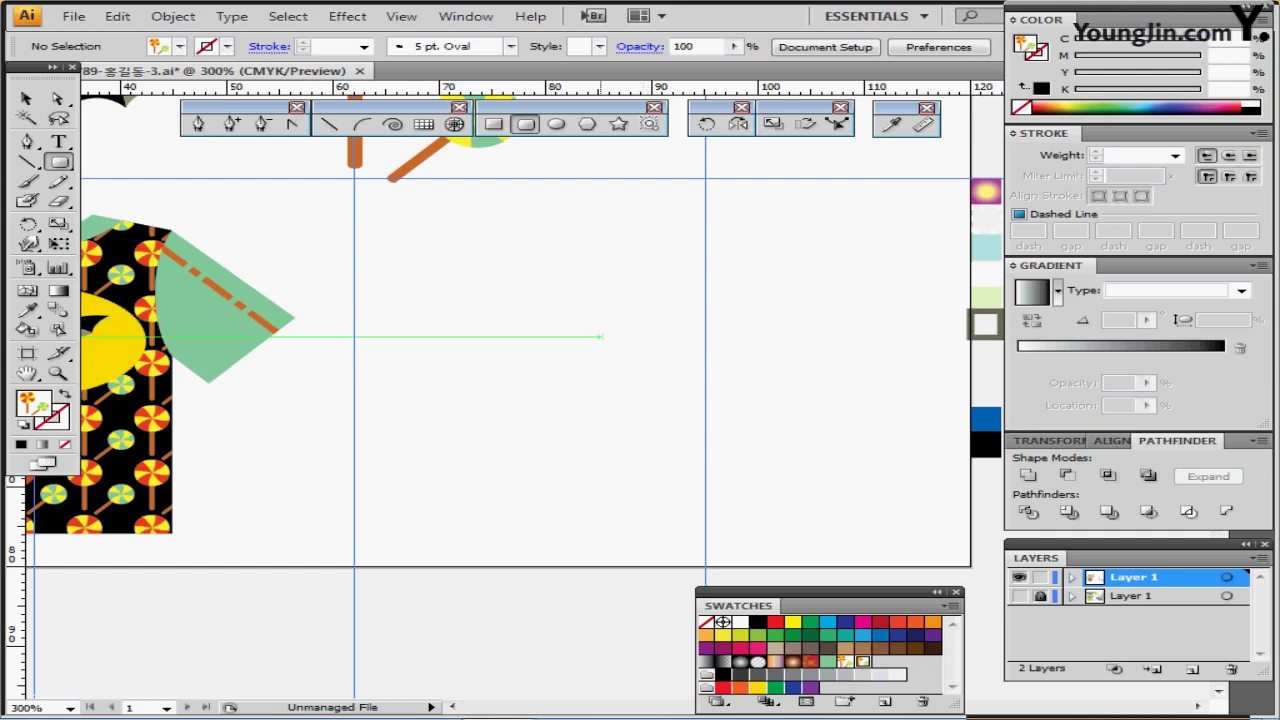
left_click(604, 342)
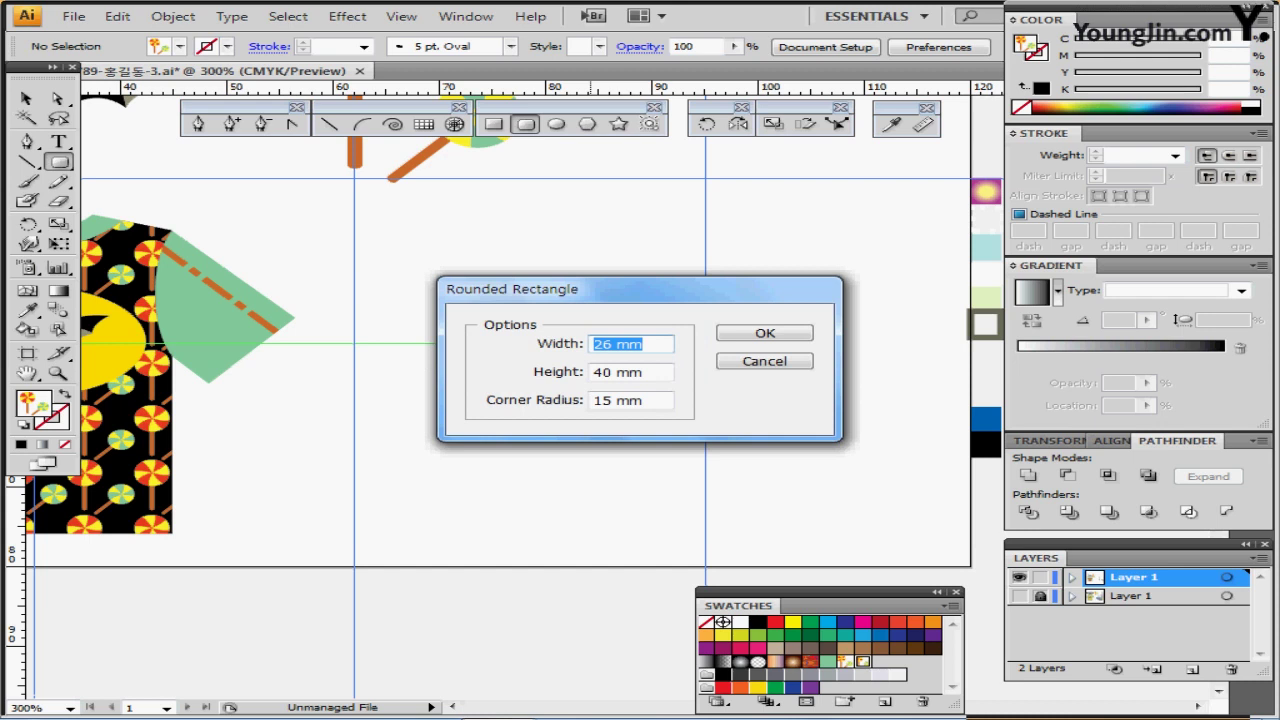
type("26")
key("BackSpace")
type("9")
key("Tab")
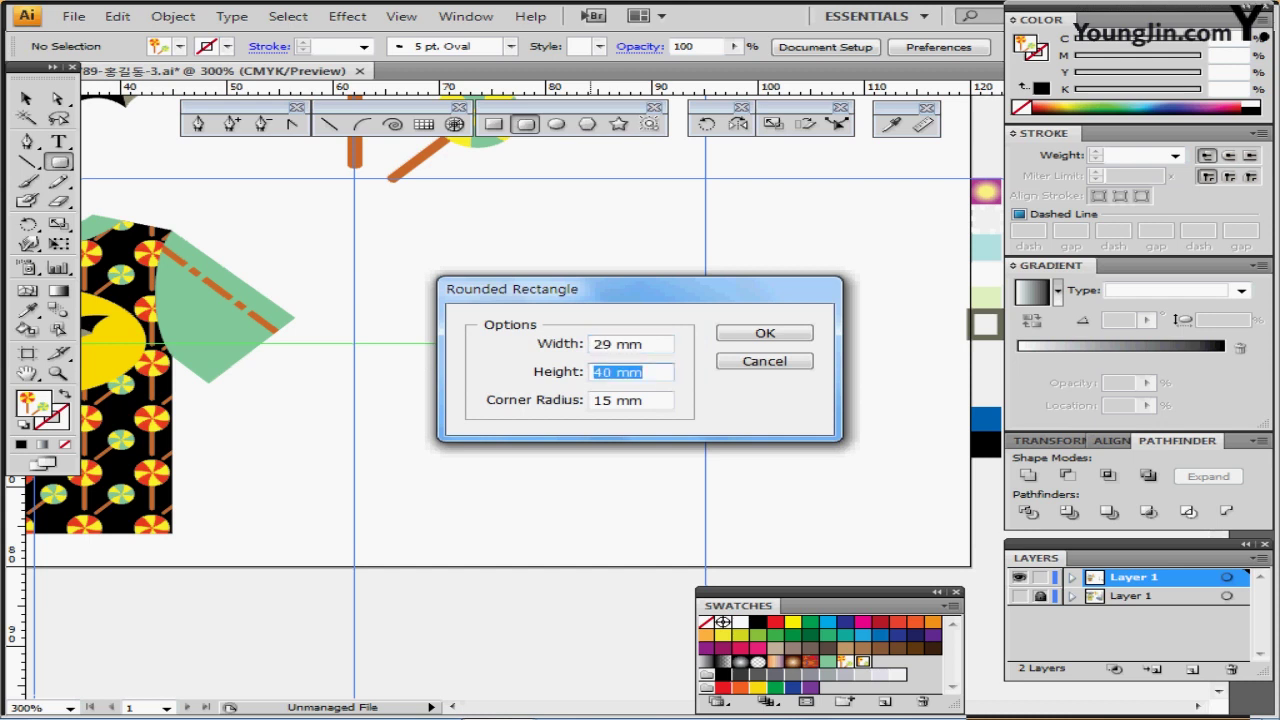
type("36")
key("Tab")
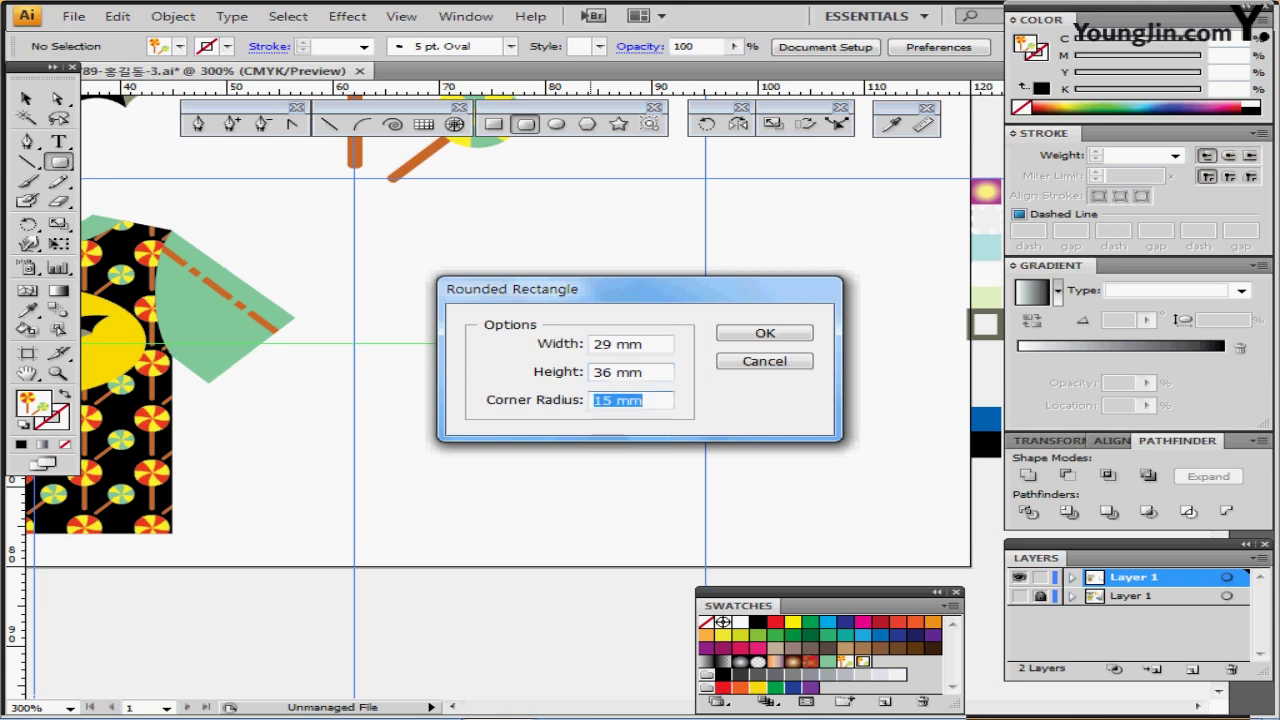
type("4")
key("Return")
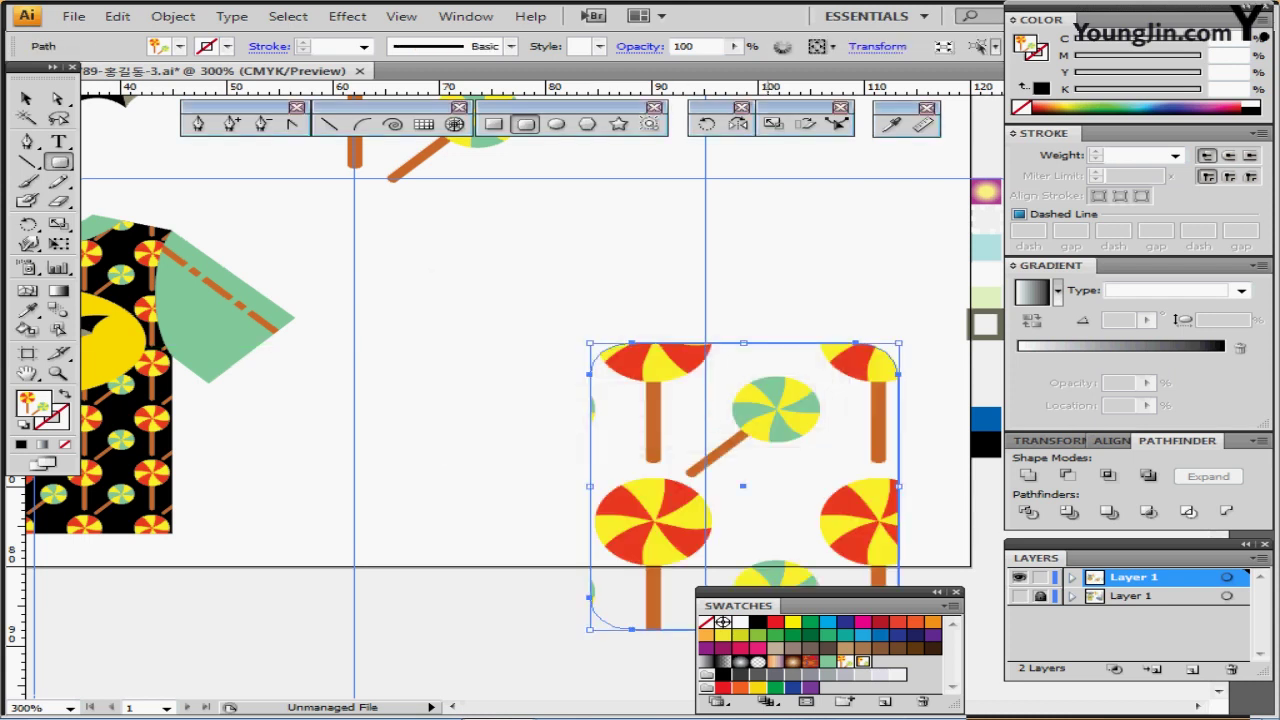
Give the rounded rectangle the default white fill and 1 pt black stroke, and centre it on the vertical guide
left_click_drag(756, 482, 565, 212)
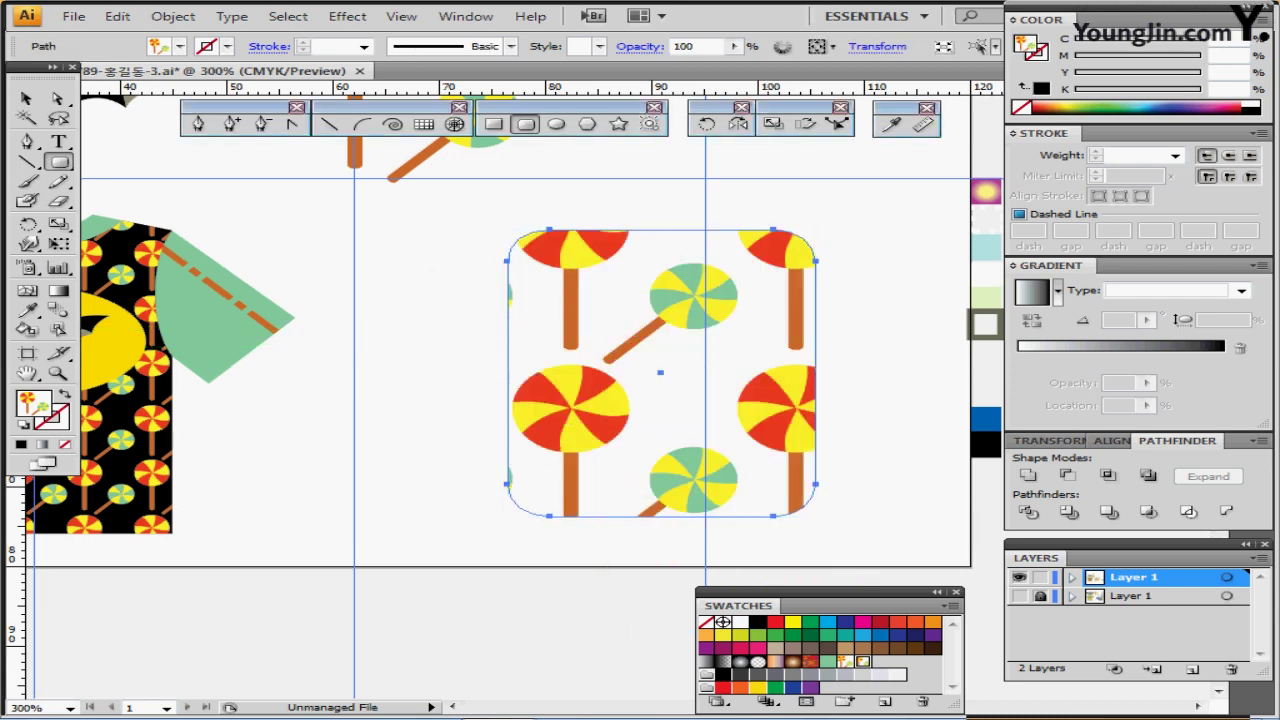
key("d")
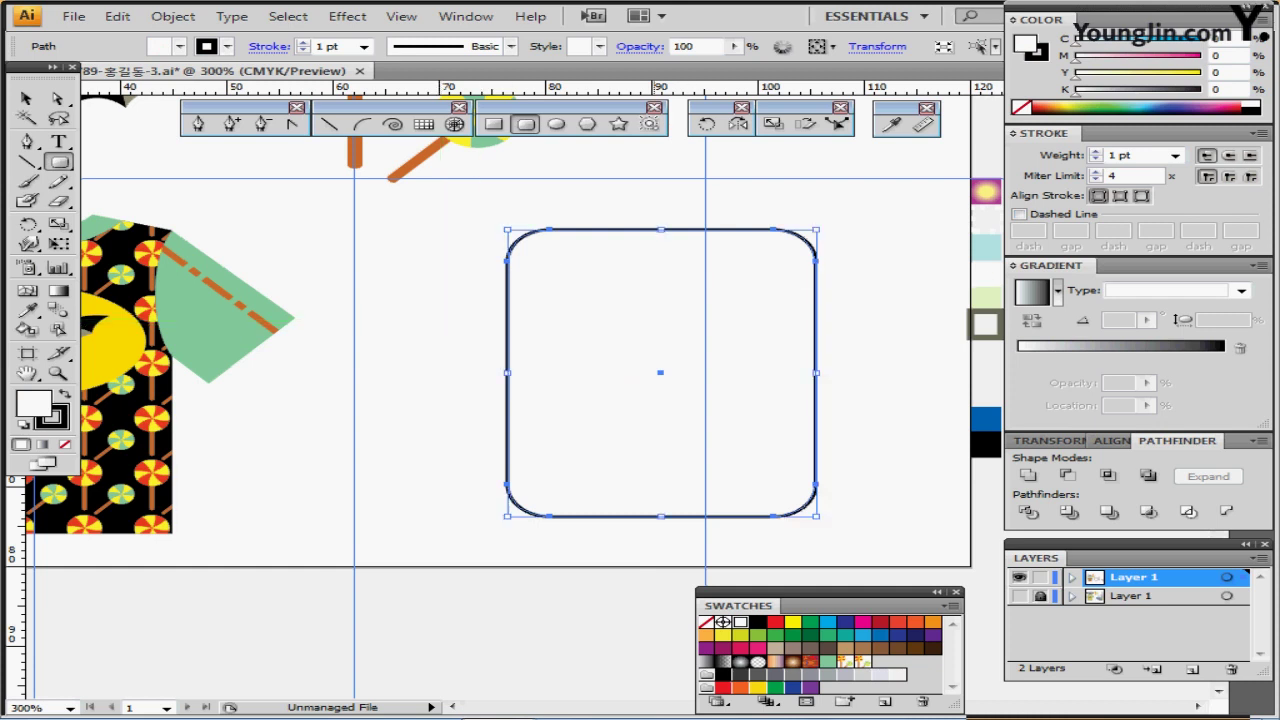
left_click_drag(658, 372, 740, 368)
key("ctrl+shift+b")
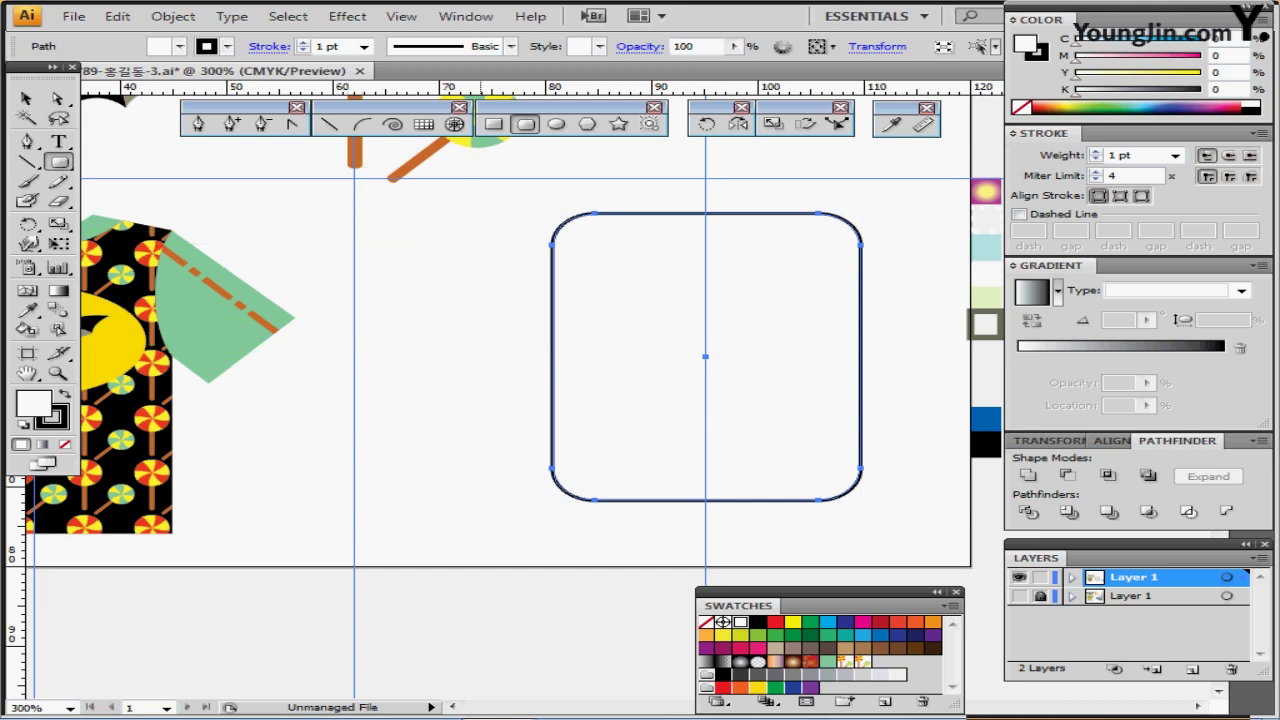
Centre a 15 × 10 mm ellipse on the midpoint of the rounded rectangle's top edge and copy it to the bottom edge's midpoint
key("l")
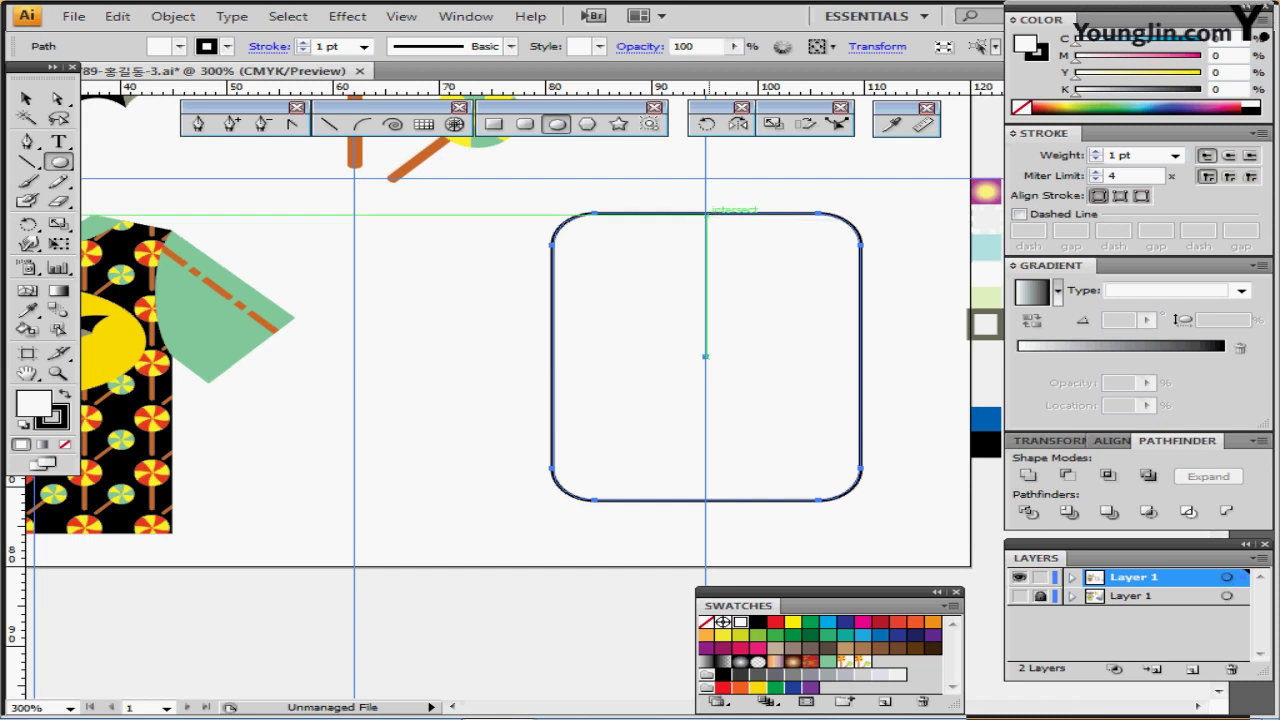
left_click(706, 212)
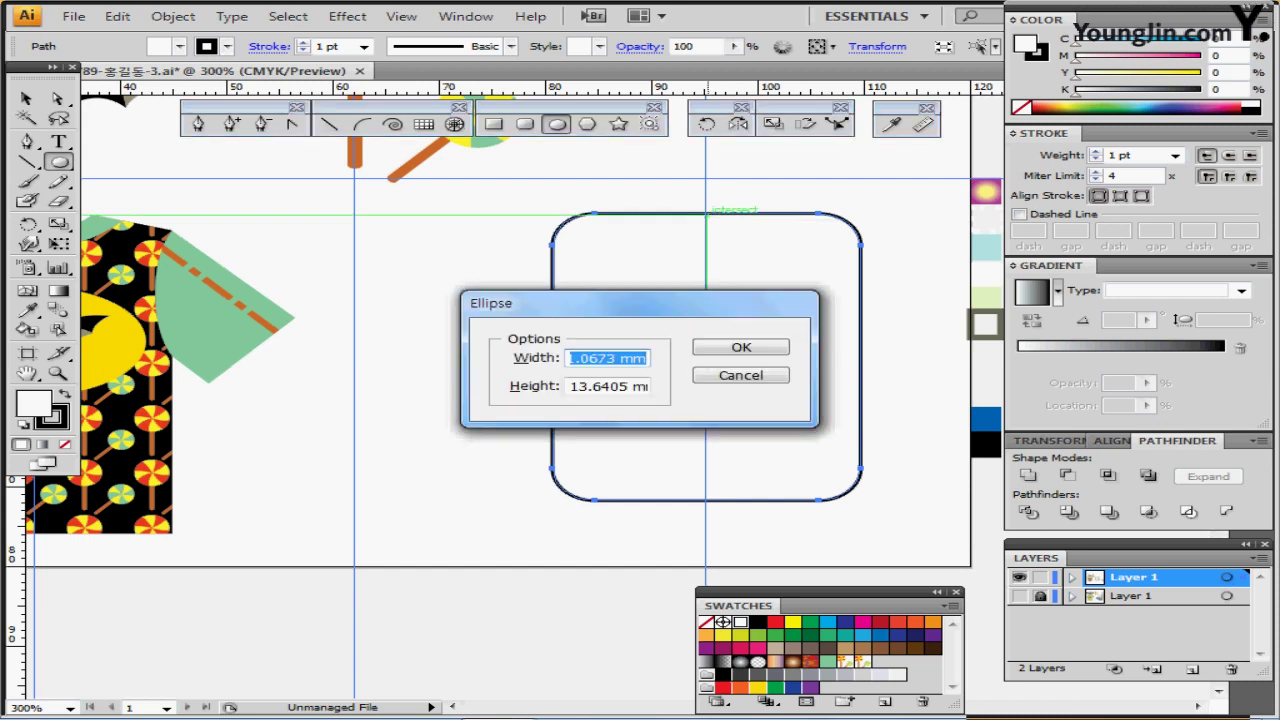
type("15")
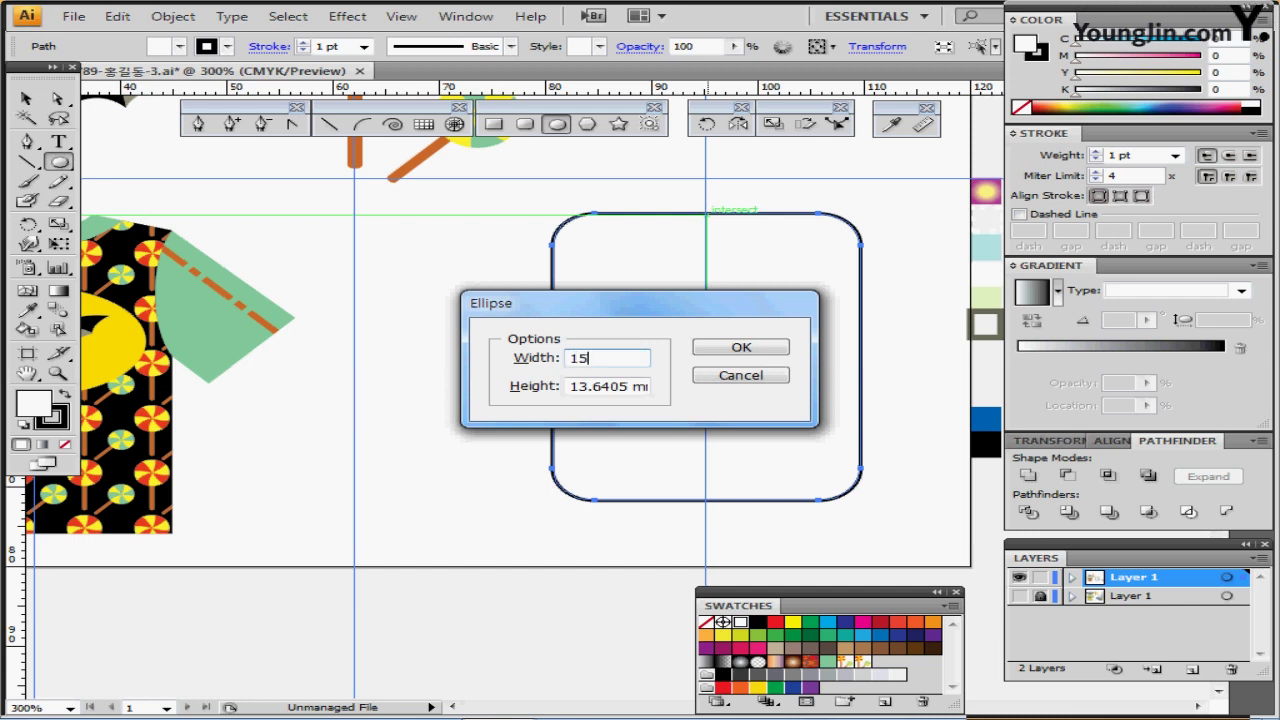
key("Tab")
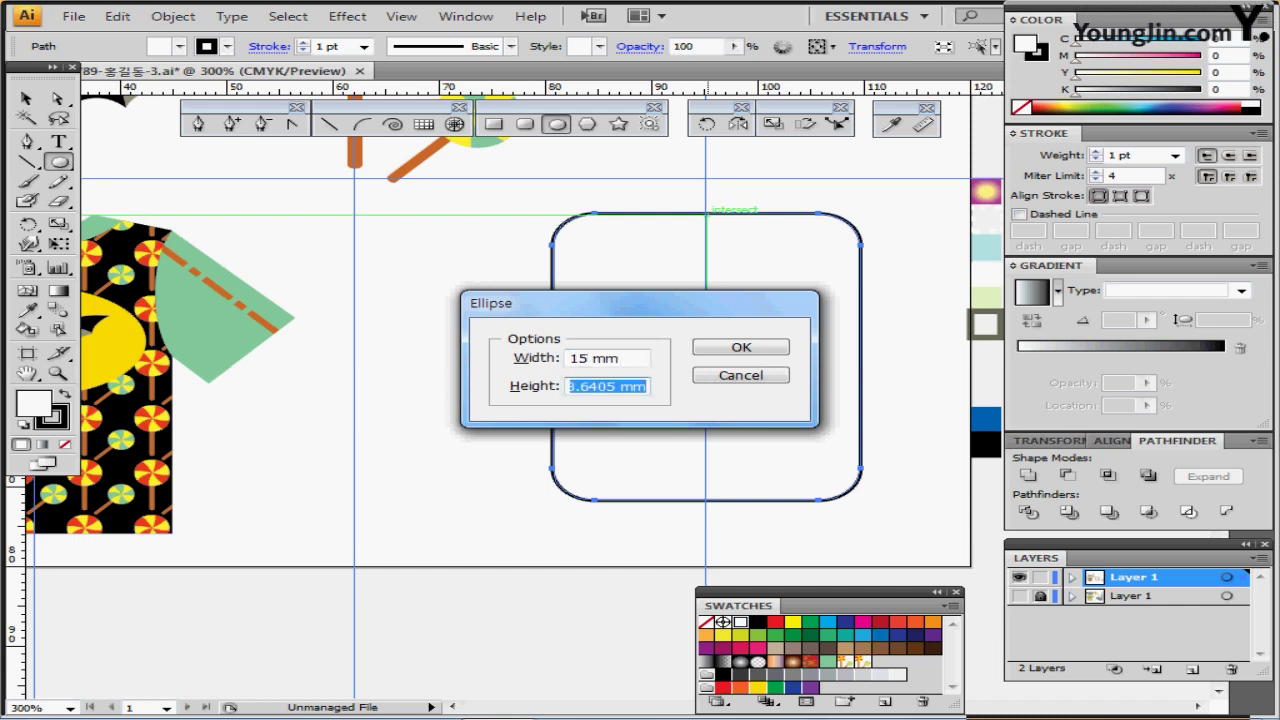
type("10")
key("Return")
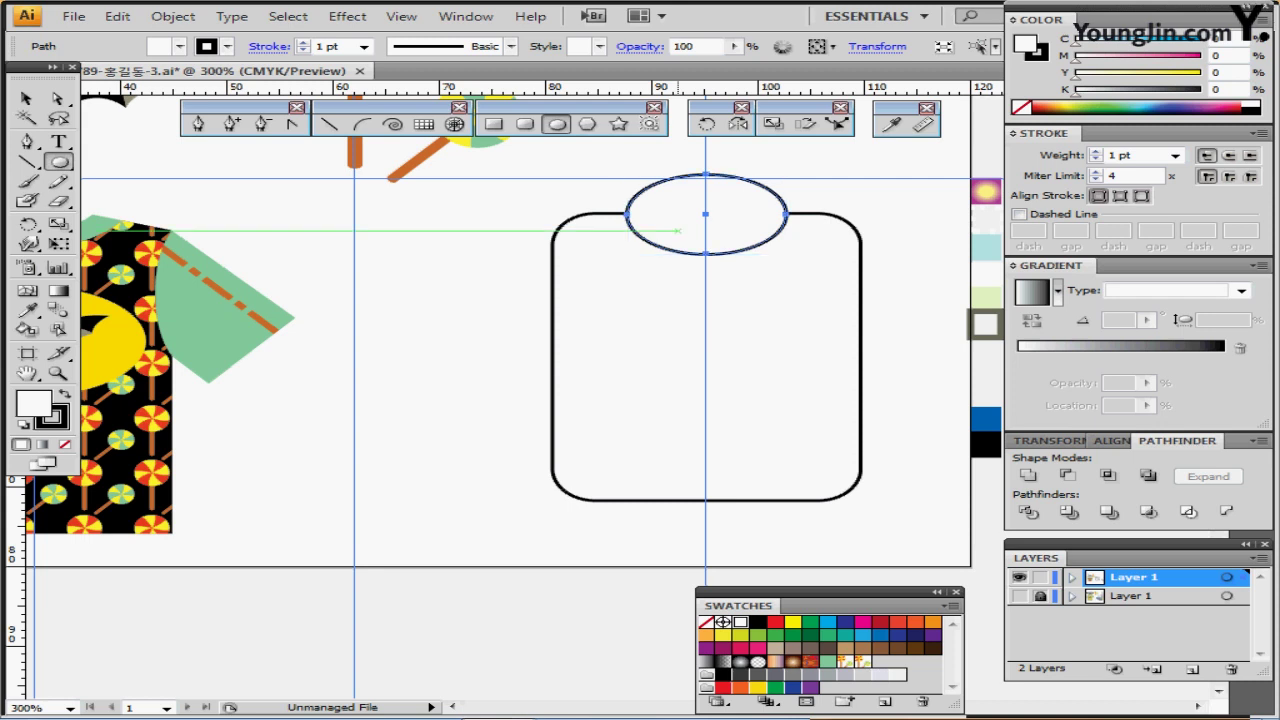
left_click_drag(706, 217, 706, 501)
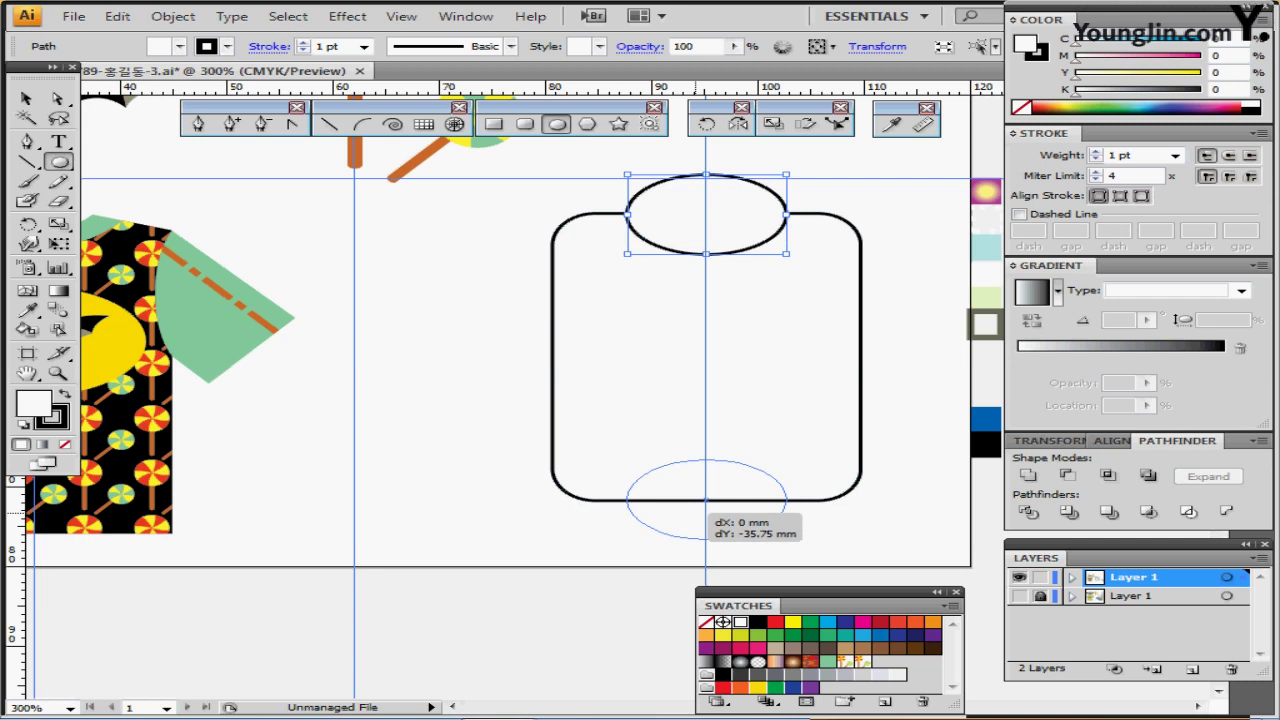
left_click_drag(706, 500, 706, 500)
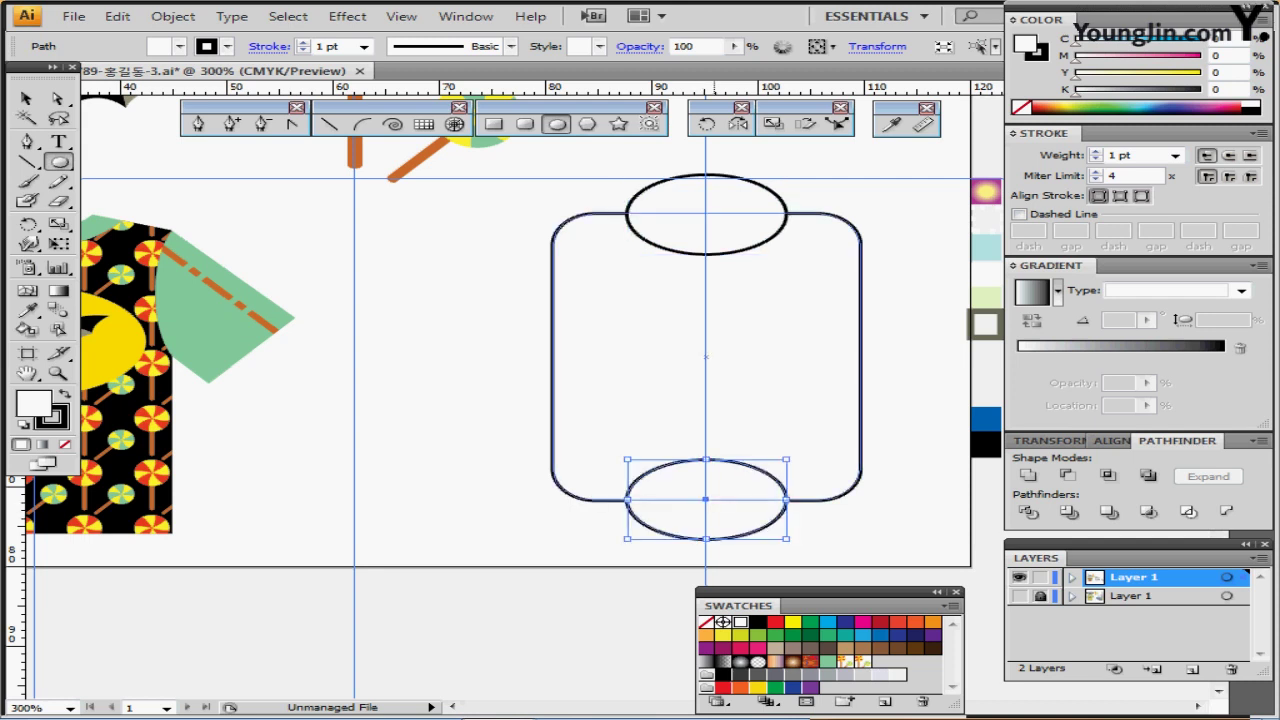
Unite the rounded rectangle and its two ellipses into a single label outline
left_click_drag(770, 357, 680, 363)
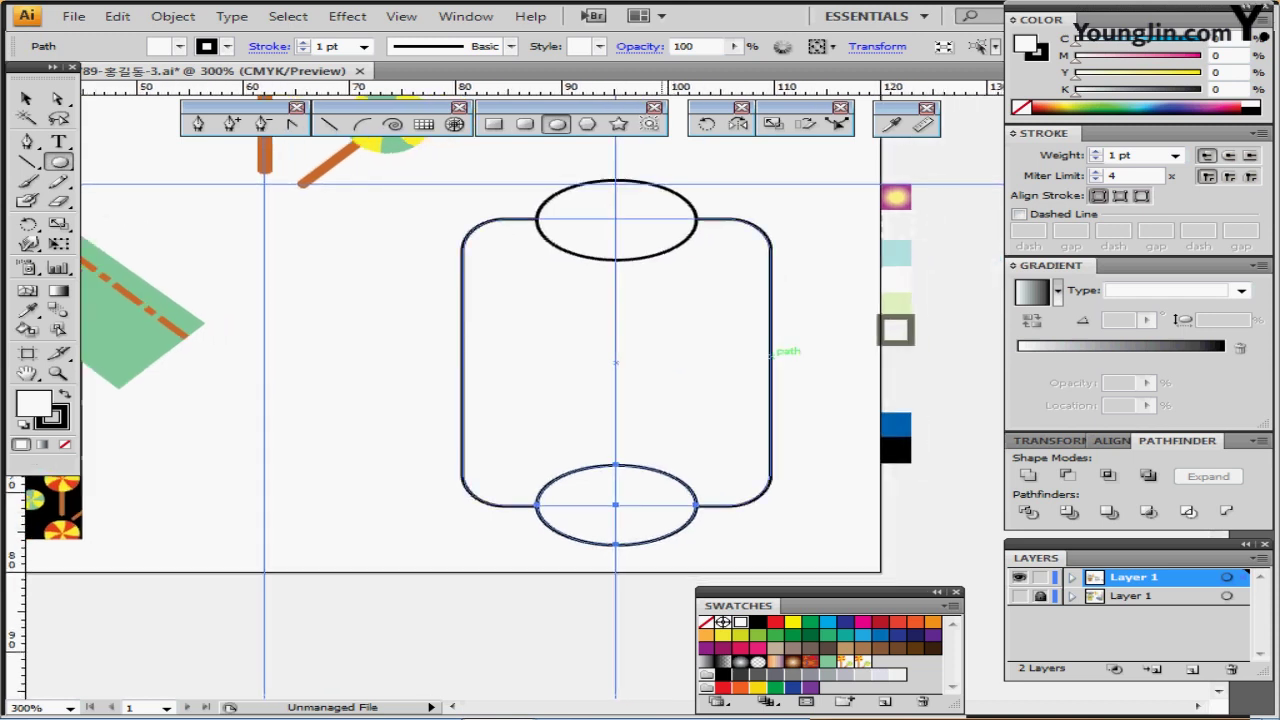
left_click_drag(472, 190, 658, 505)
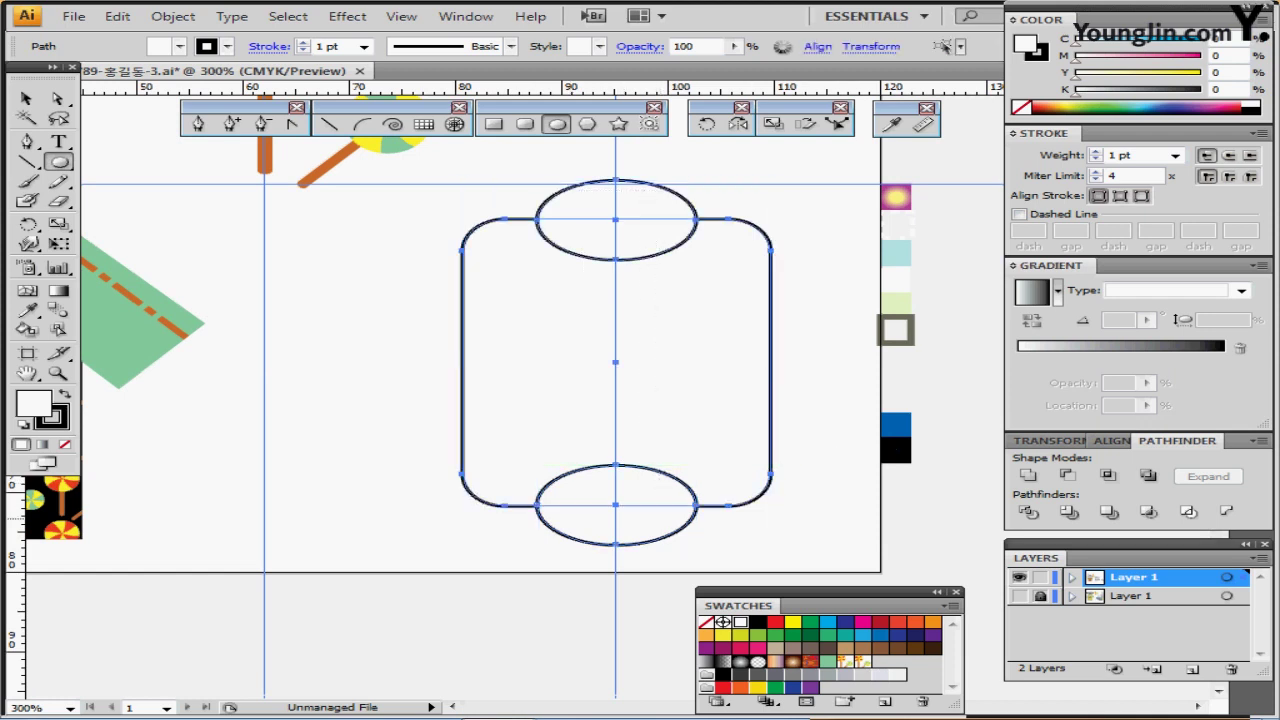
left_click(1028, 475)
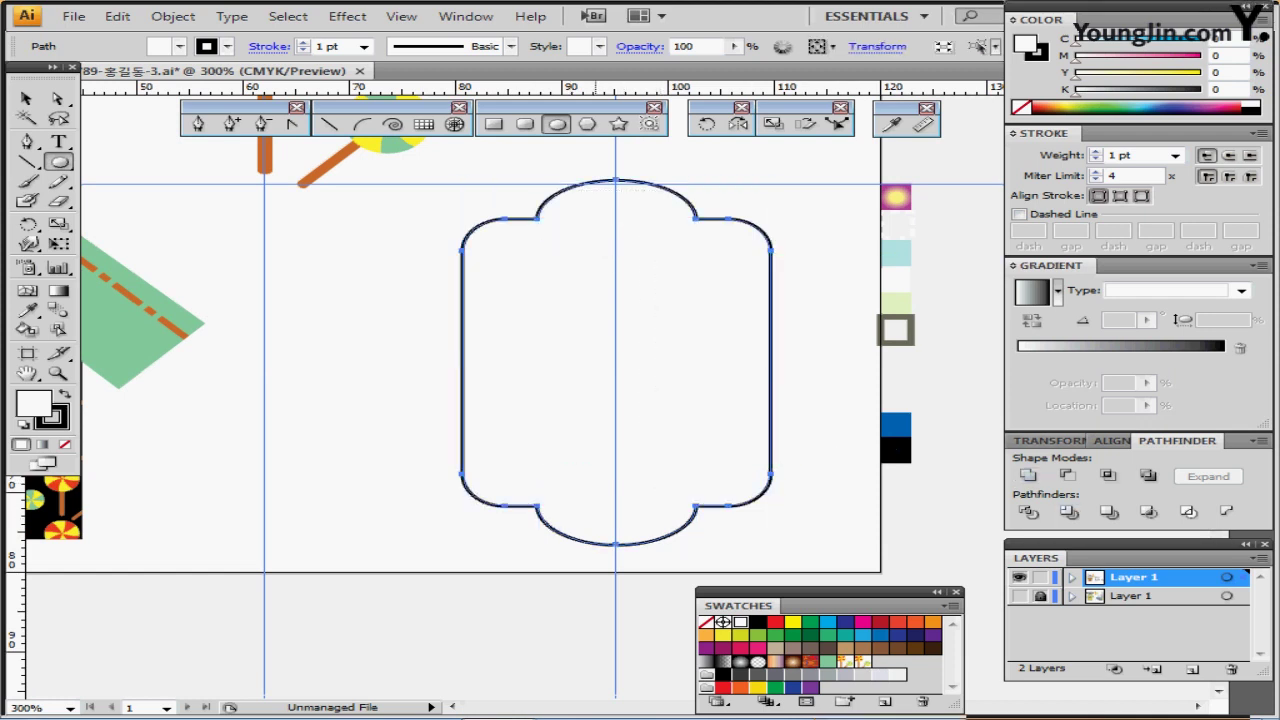
Fill the united label shape with the sample square's yellow-to-purple radial gradient, and inspect the gradient's two colour stops
left_click_drag(653, 281, 645, 297)
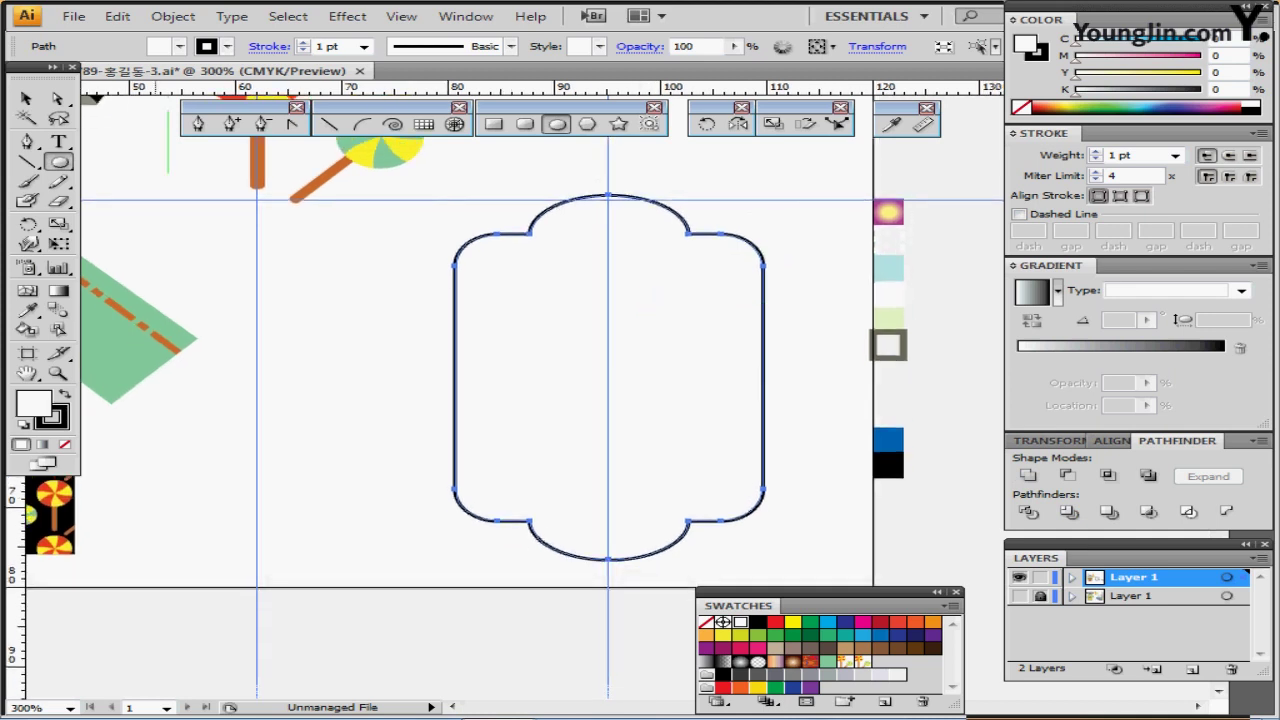
left_click(888, 211)
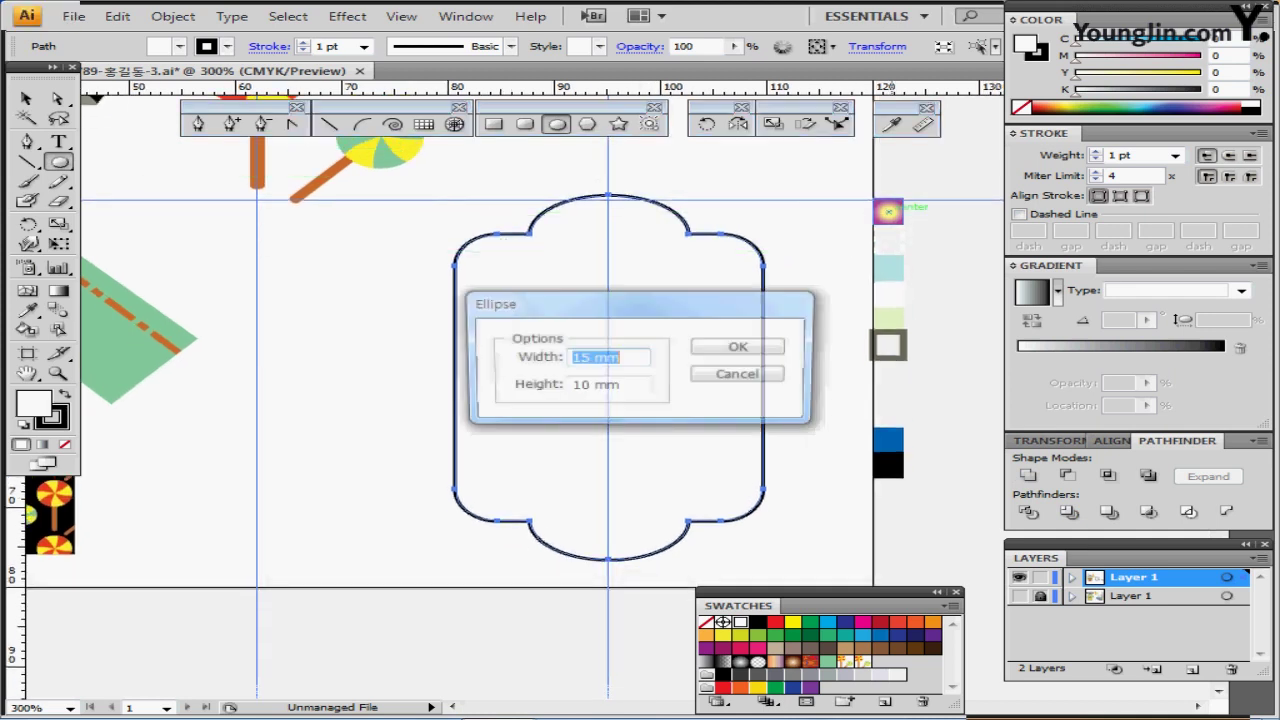
key("Escape")
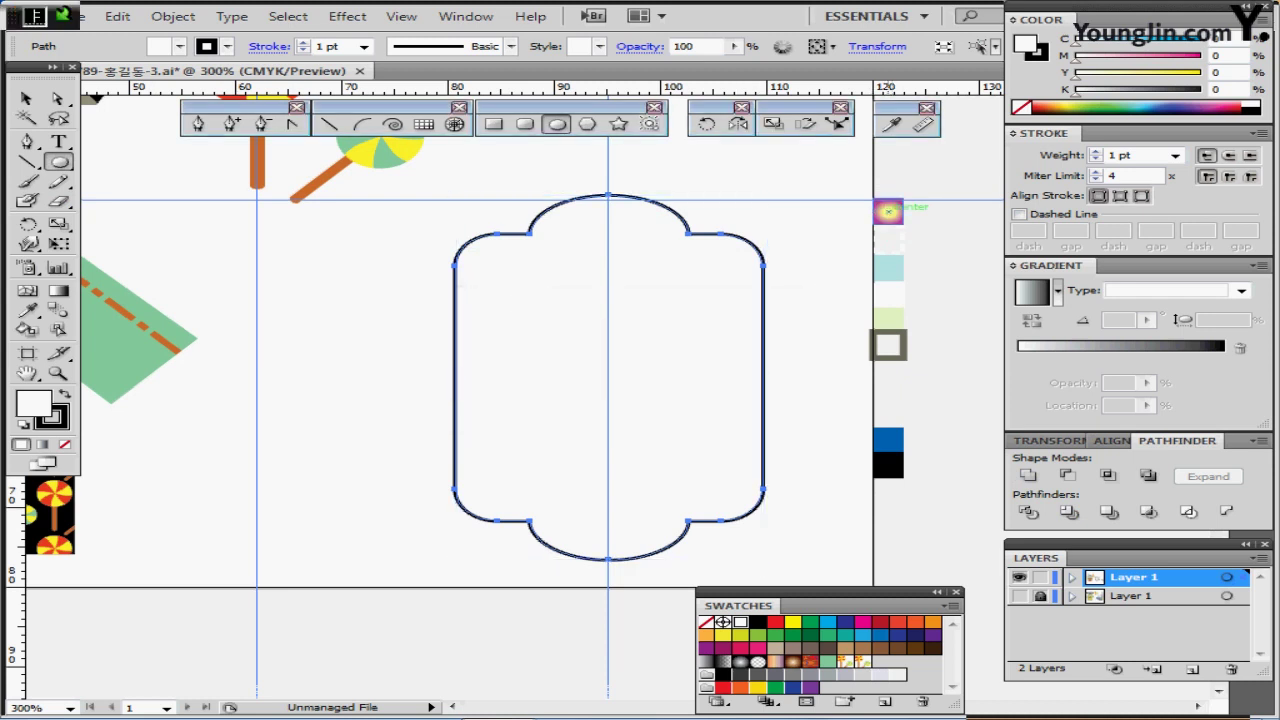
key("i")
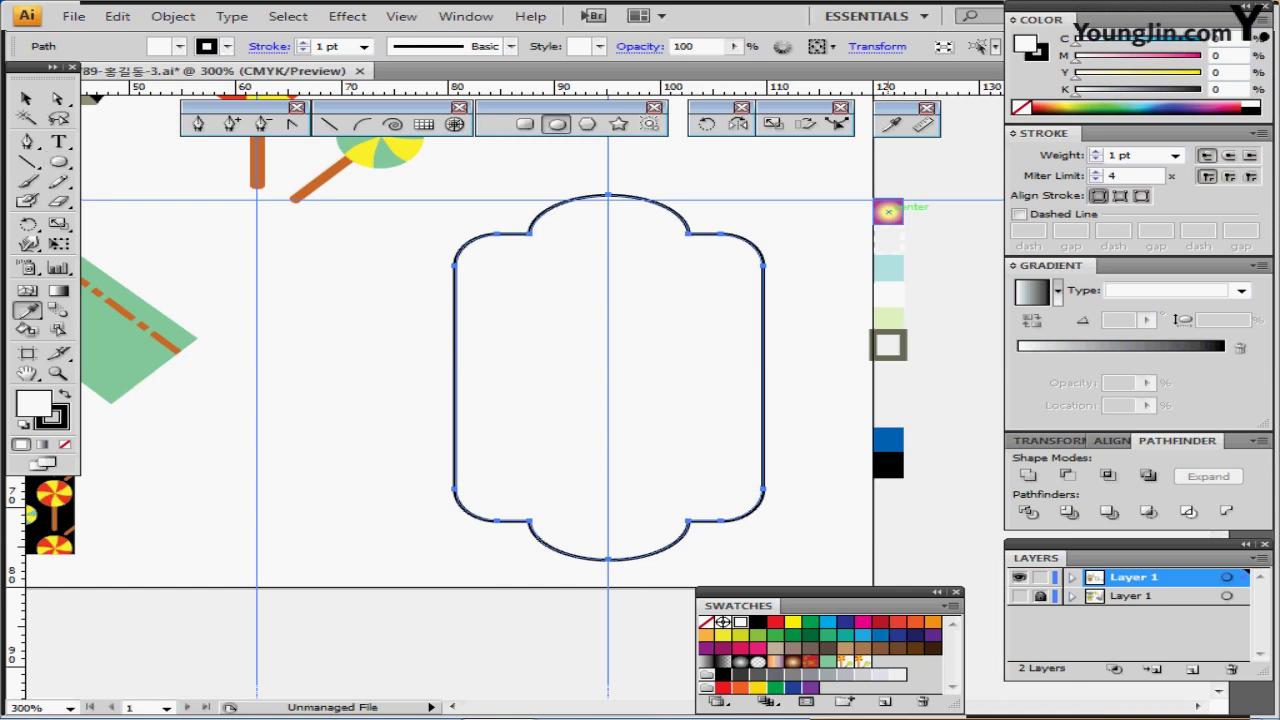
left_click(888, 211)
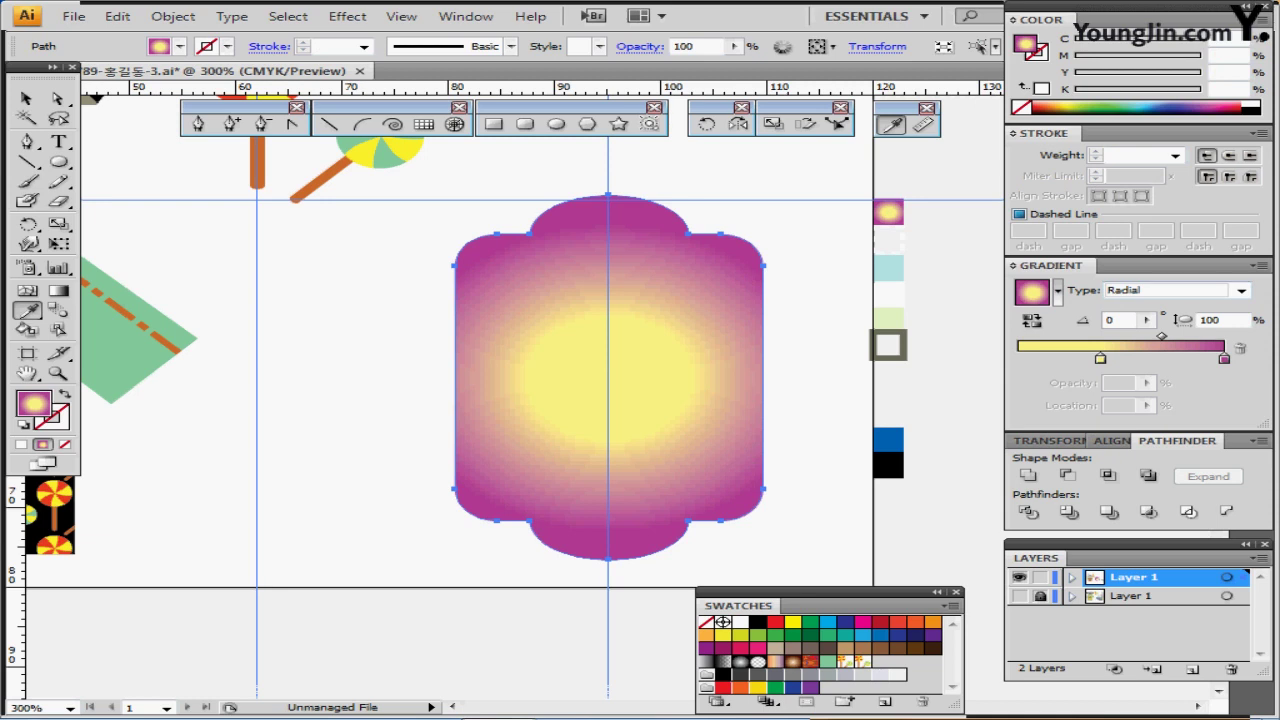
left_click(1100, 358)
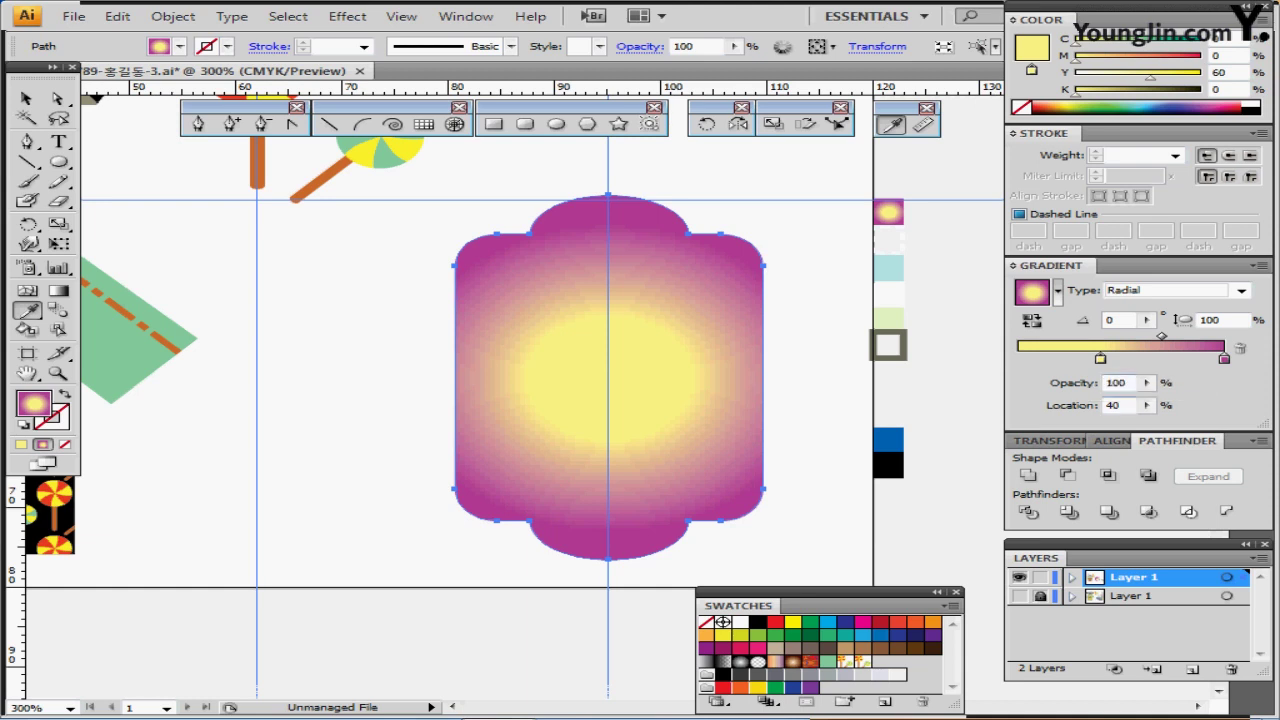
double_click(1114, 405)
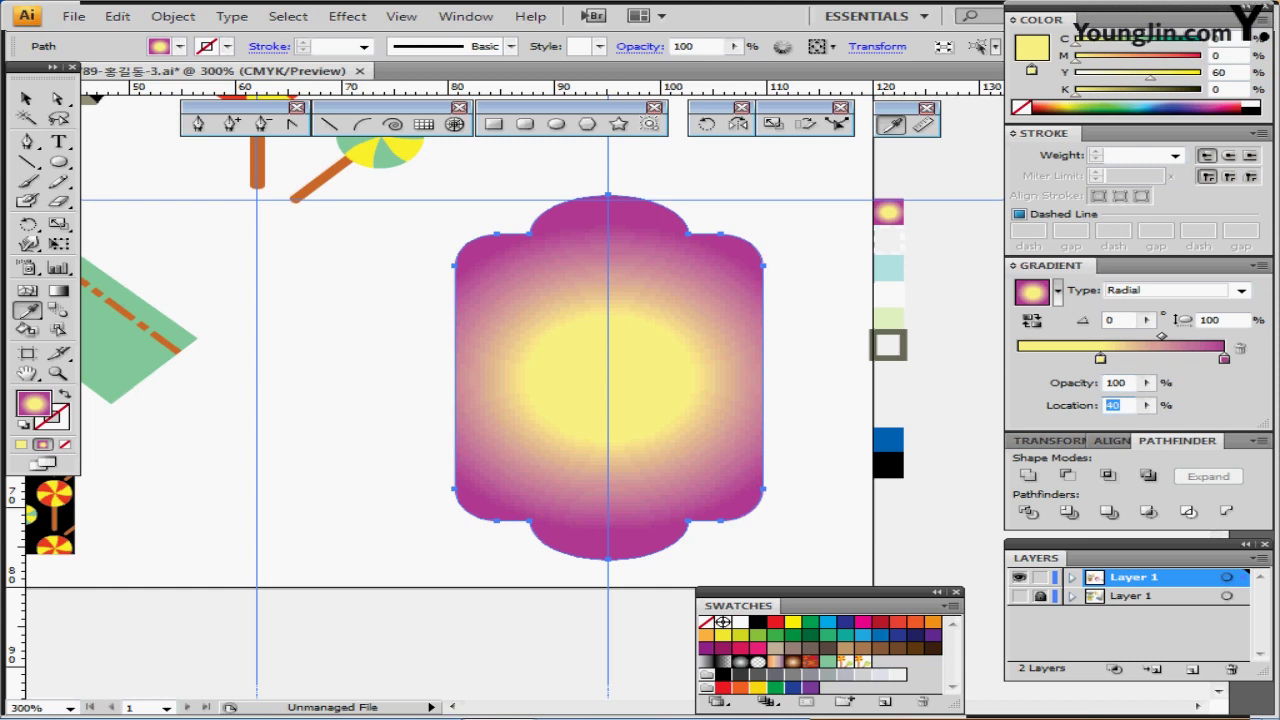
left_click(1224, 358)
double_click(1224, 358)
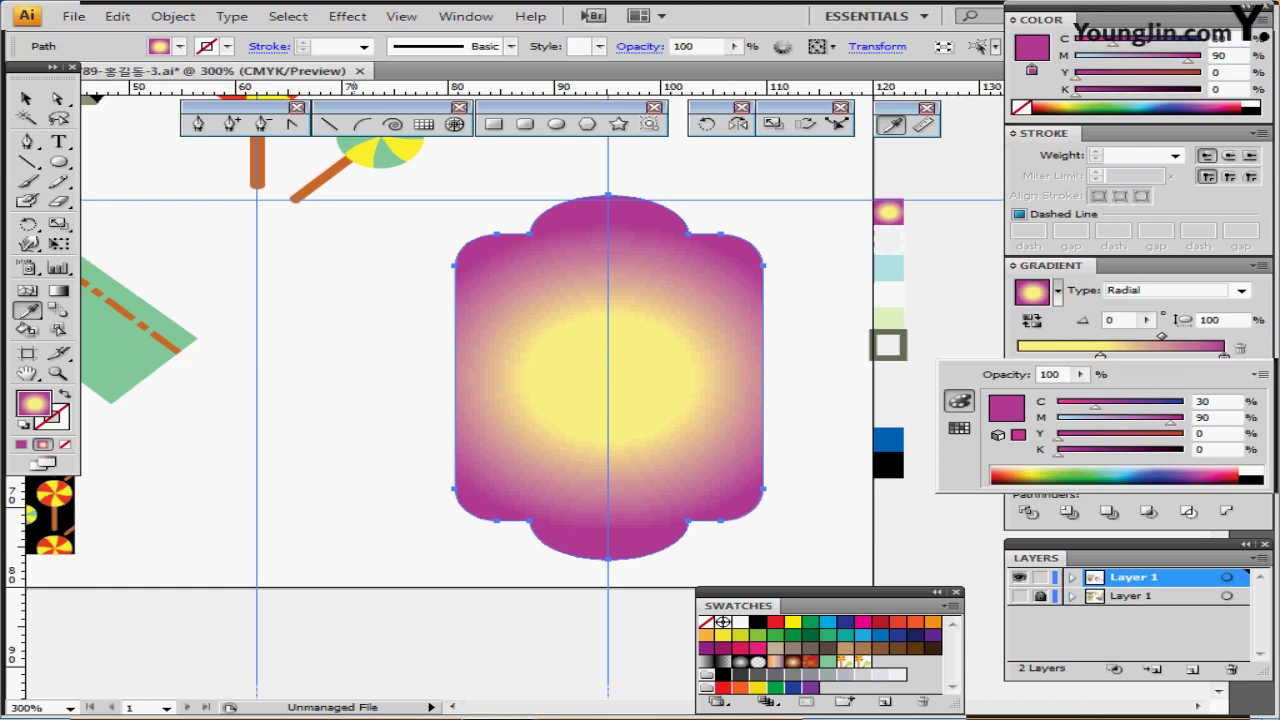
key("Escape")
Offset the label's path by -0.7 mm and give the new inner path the sample's white 1 pt dashed stroke without fill
key("v")
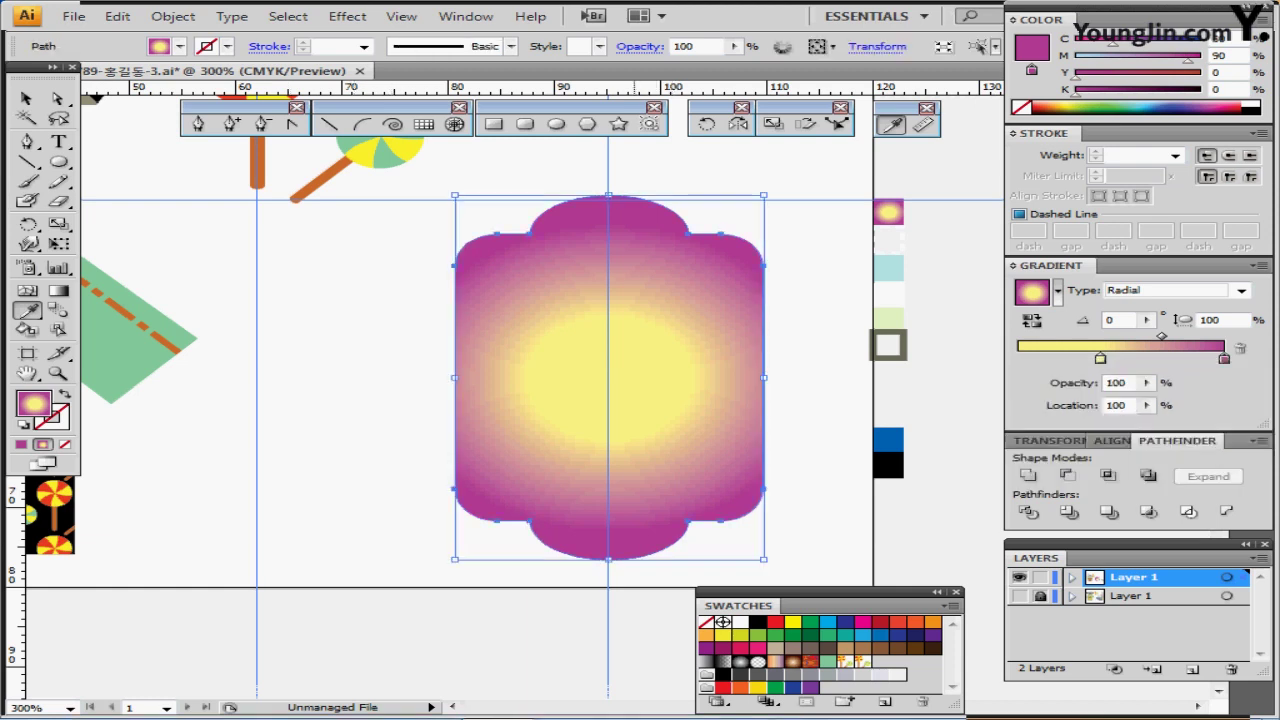
key("ctrl+shift+b")
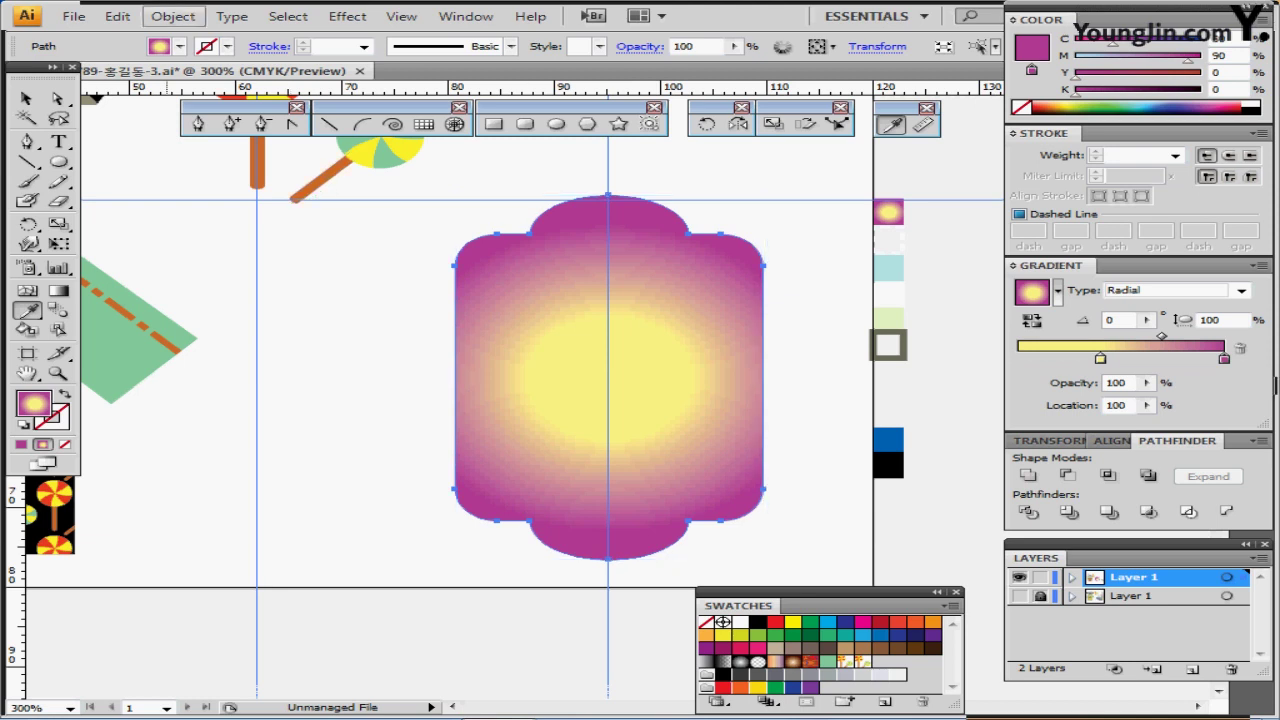
left_click(173, 16)
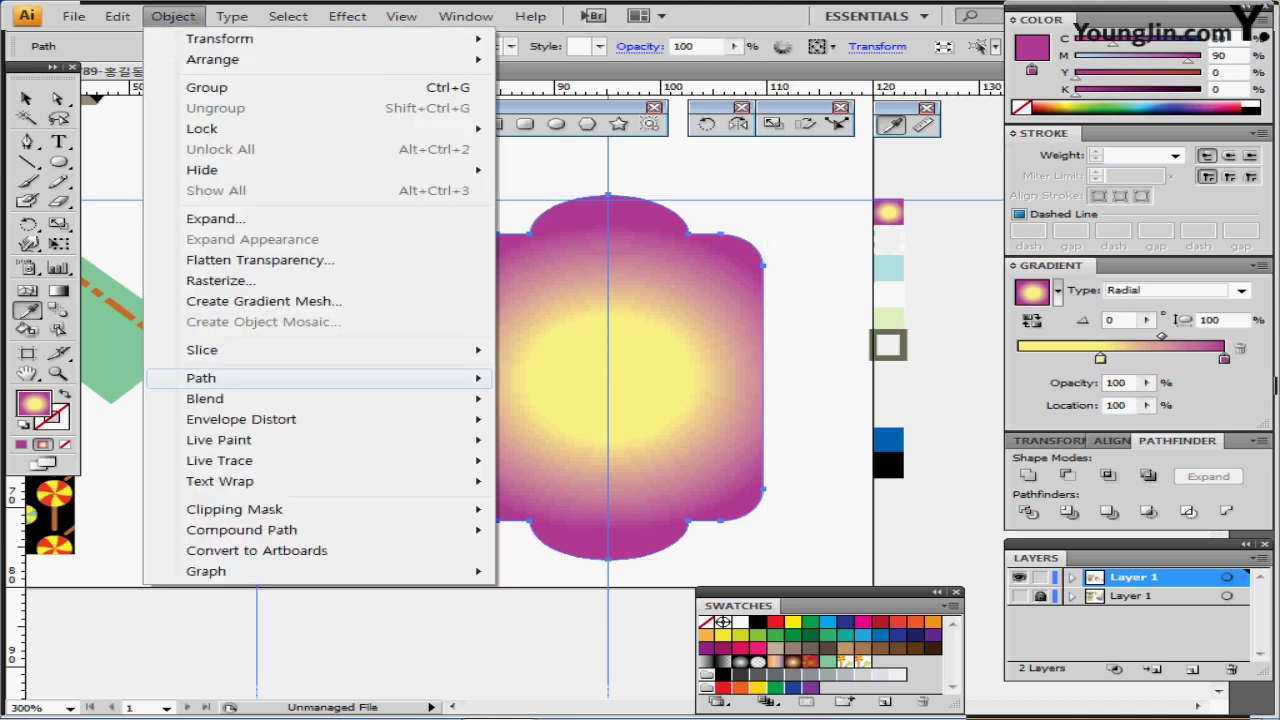
mouse_move(300, 378)
key("Return")
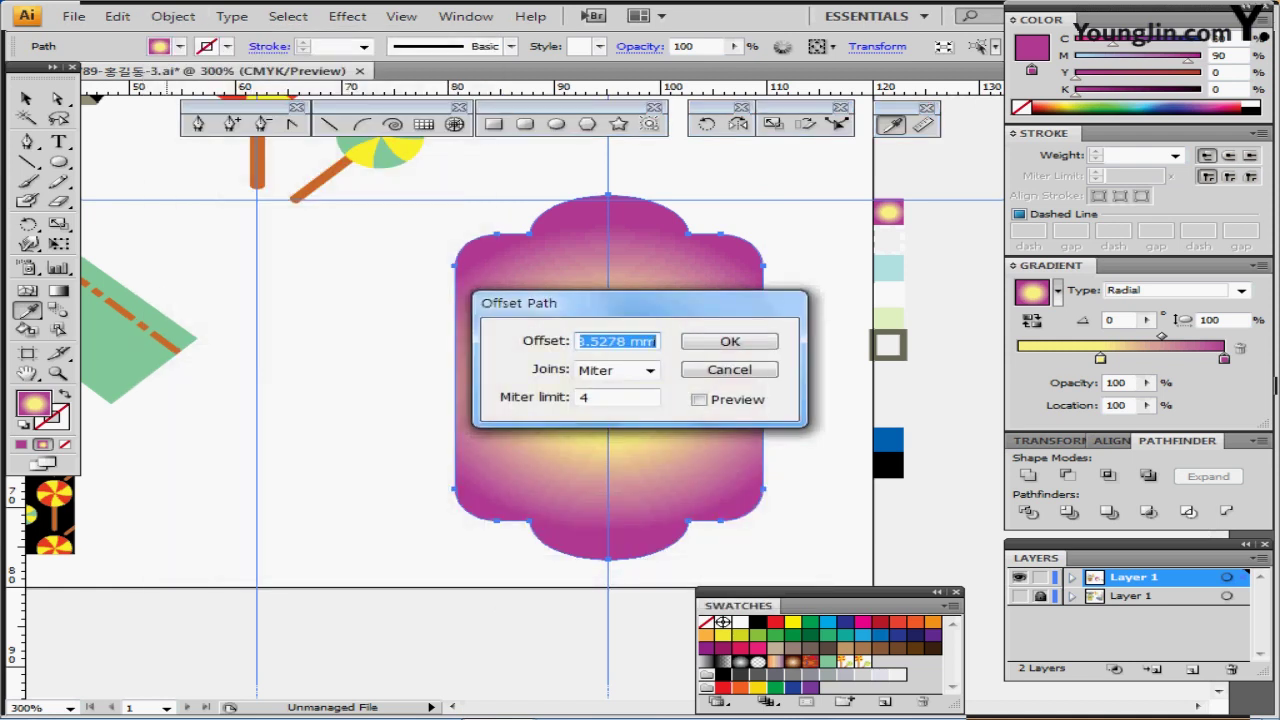
key("BackSpace")
type("-.7")
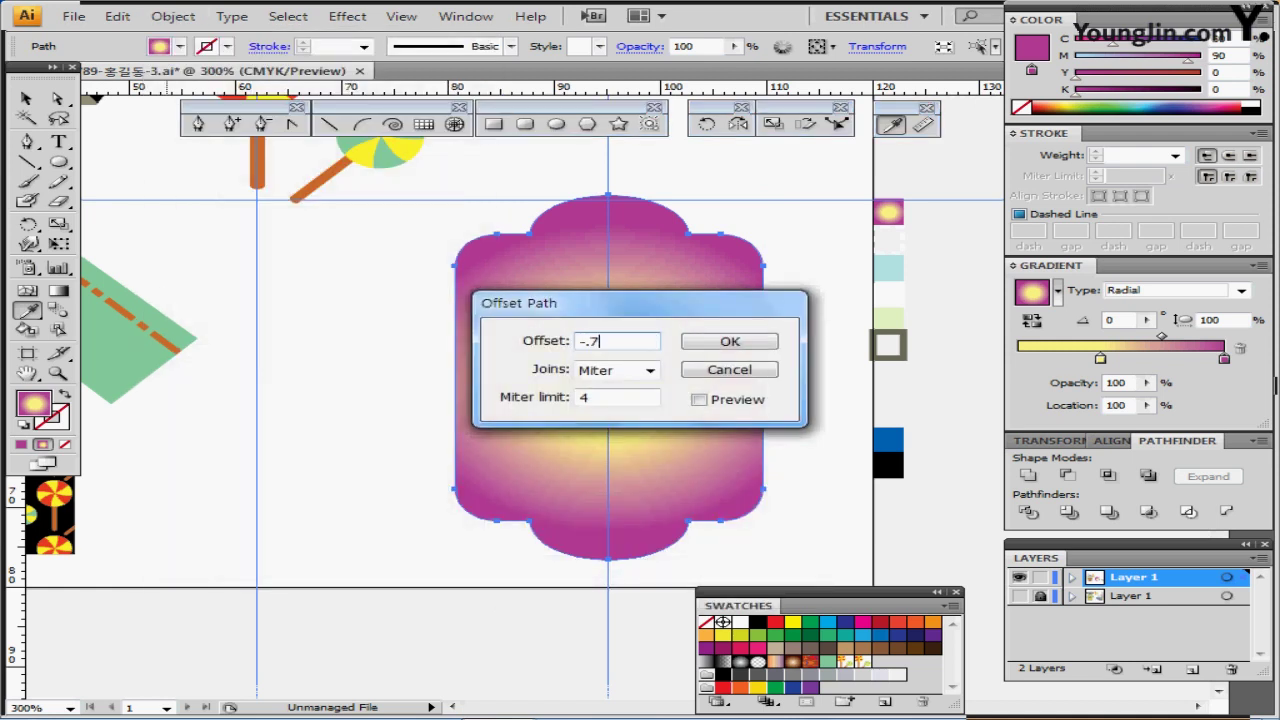
key("Return")
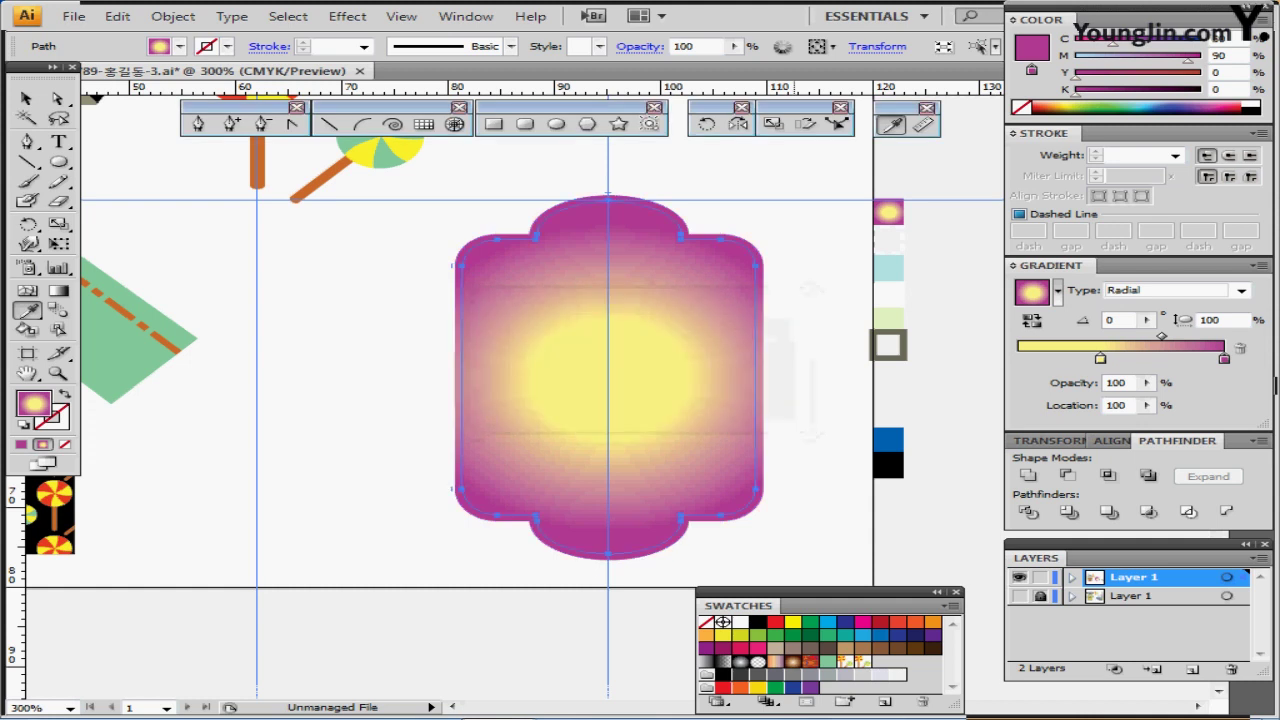
left_click(901, 236)
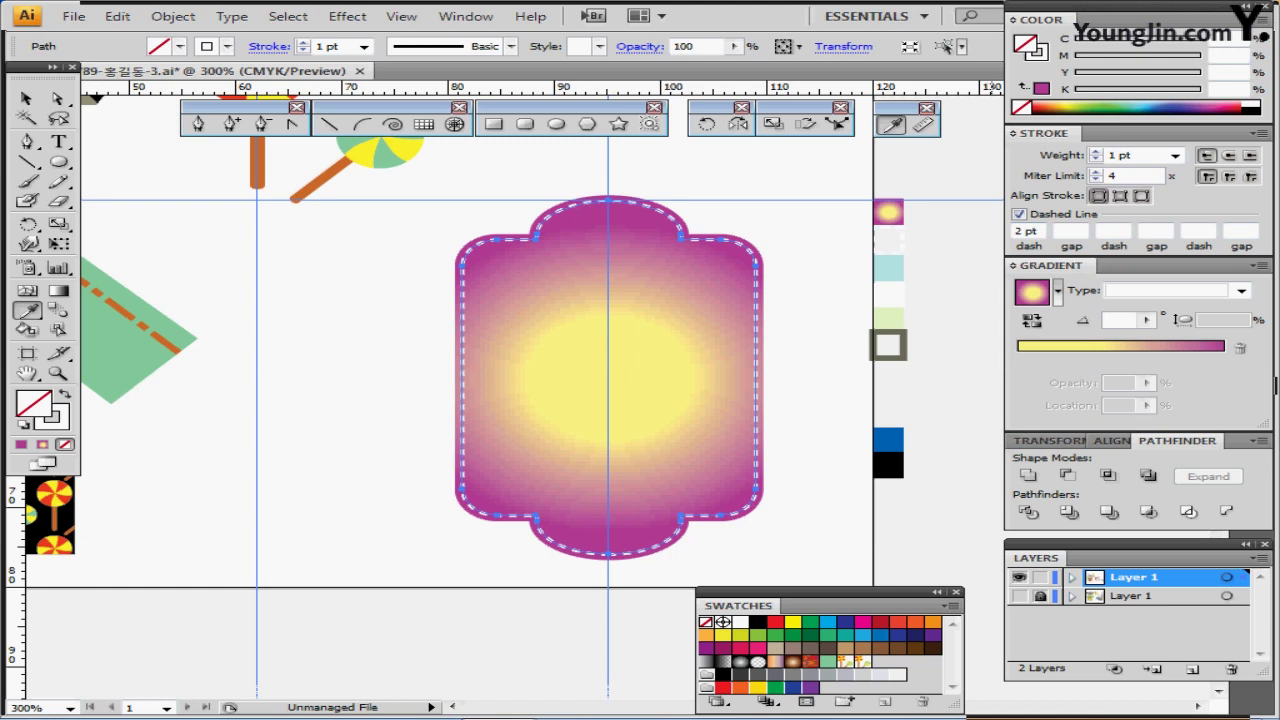
Draw a circle about 2.5 mm wide on the centre guide inside the label's top lobe, with the default white fill and black stroke
key("ctrl")
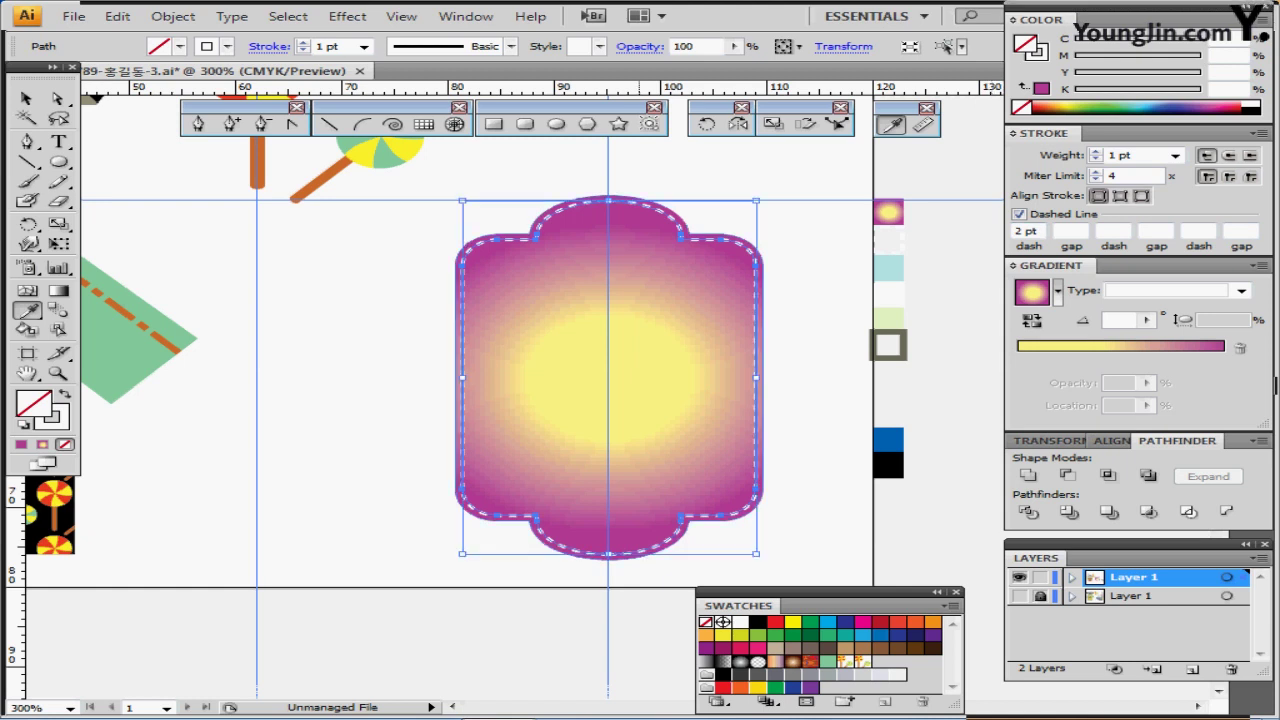
key("ctrl+shift+a")
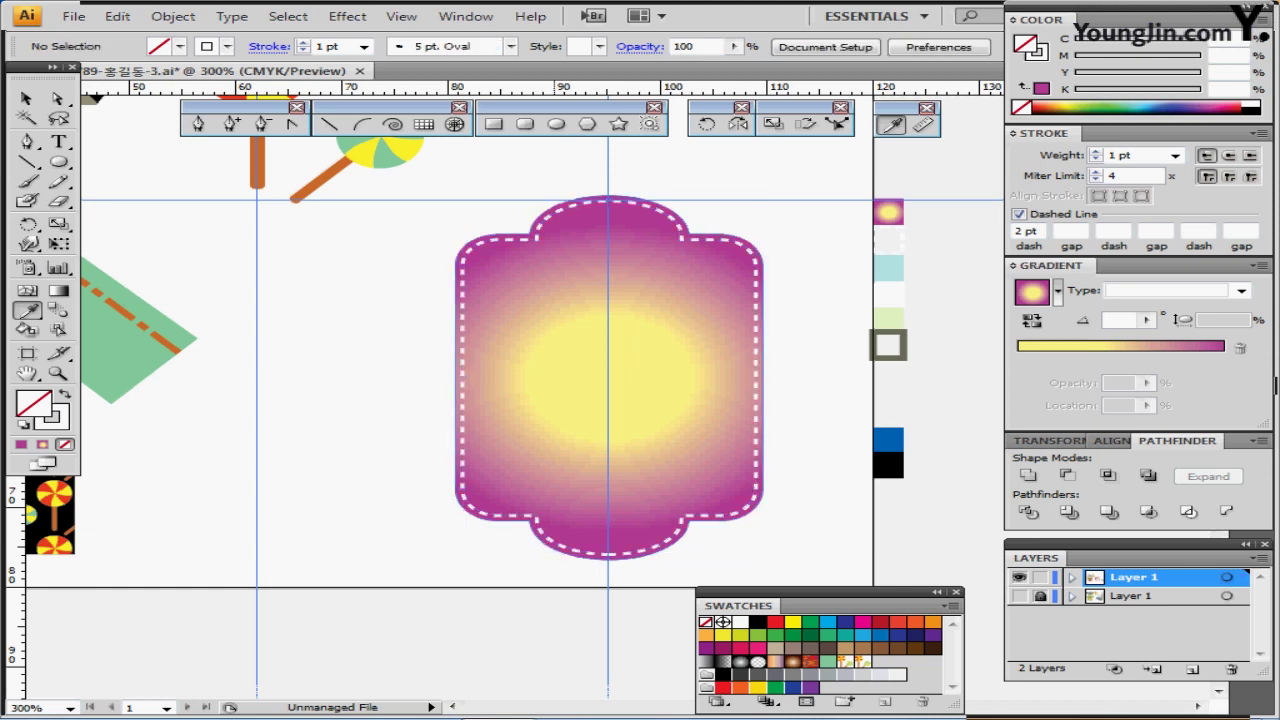
key("ctrl+equal")
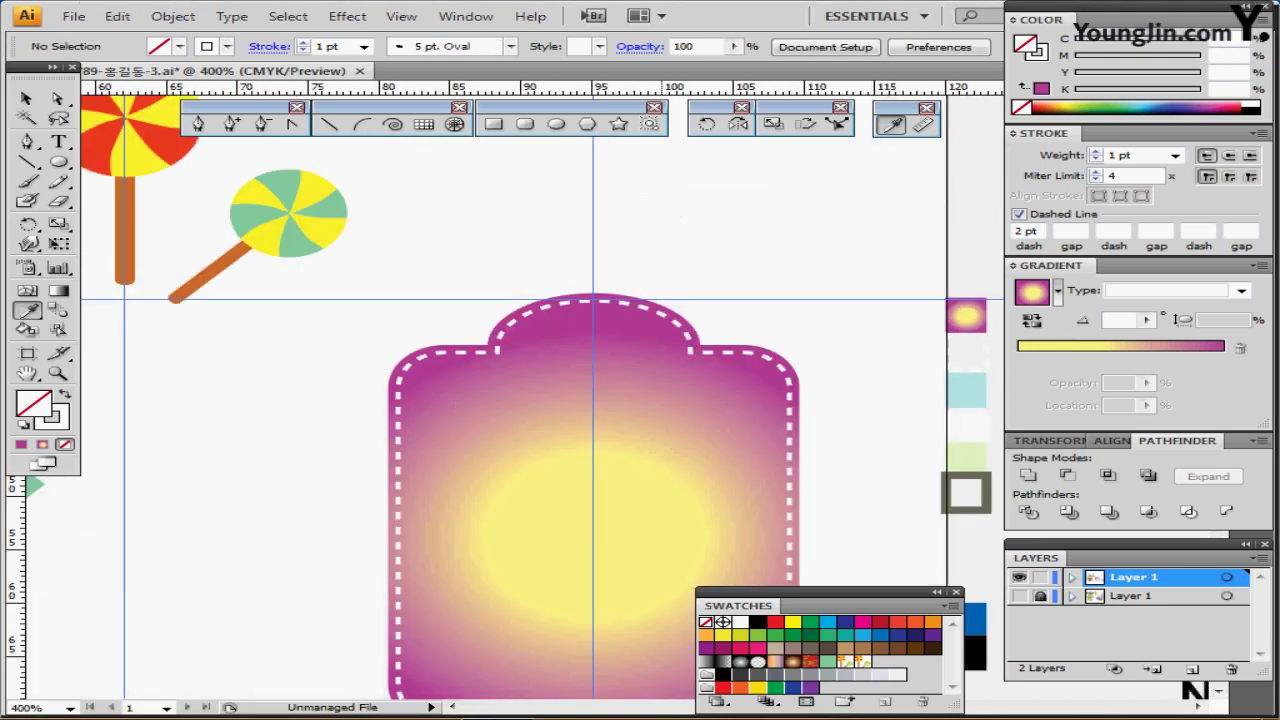
left_click_drag(601, 400, 593, 394)
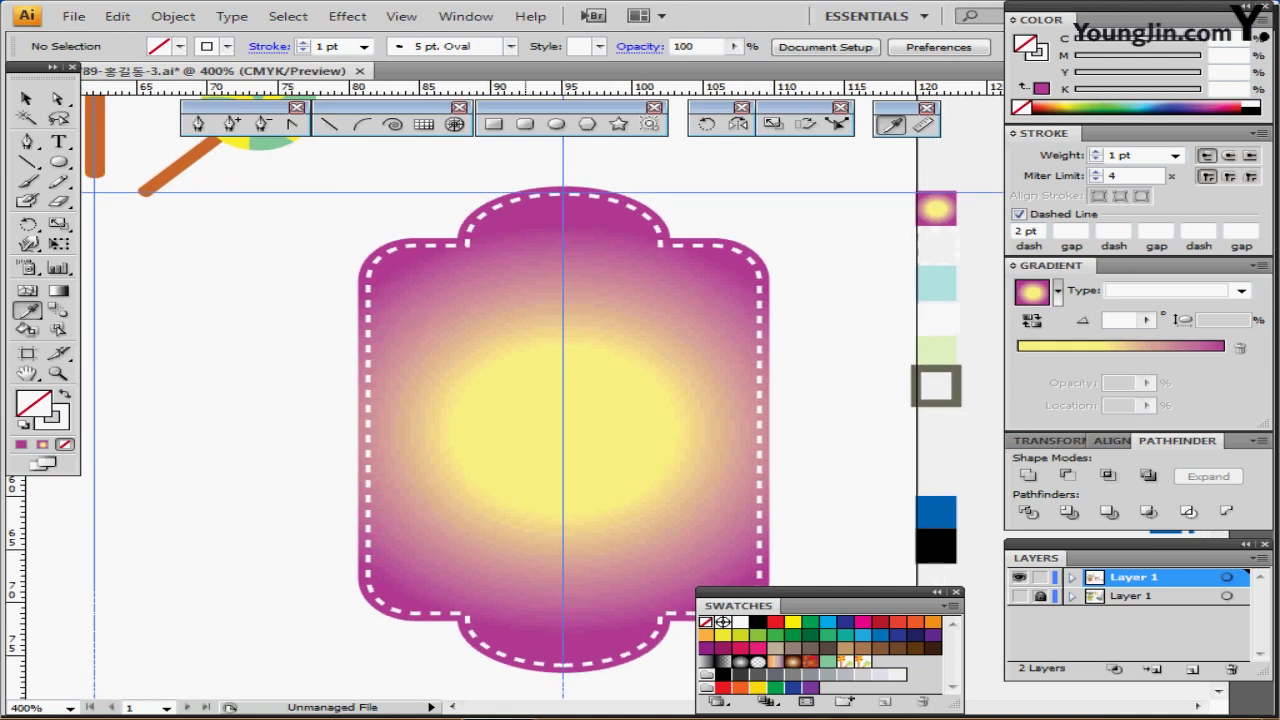
key("l")
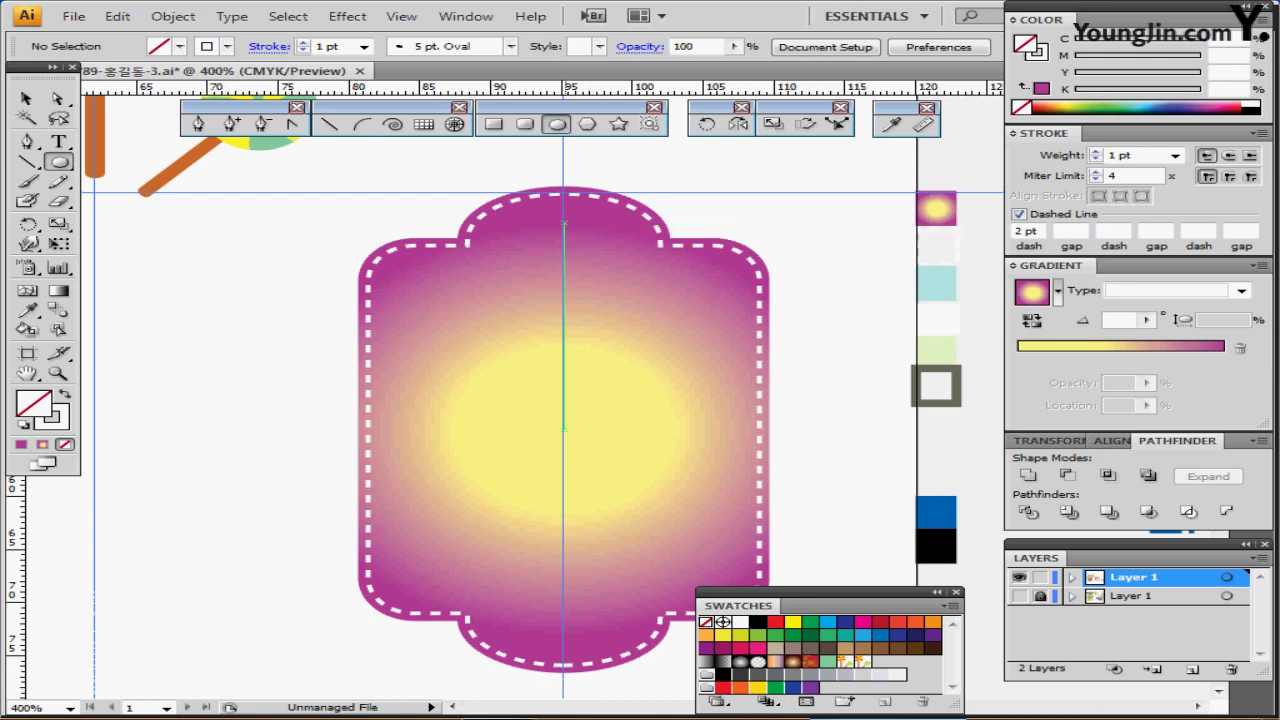
left_click_drag(563, 222, 576, 236)
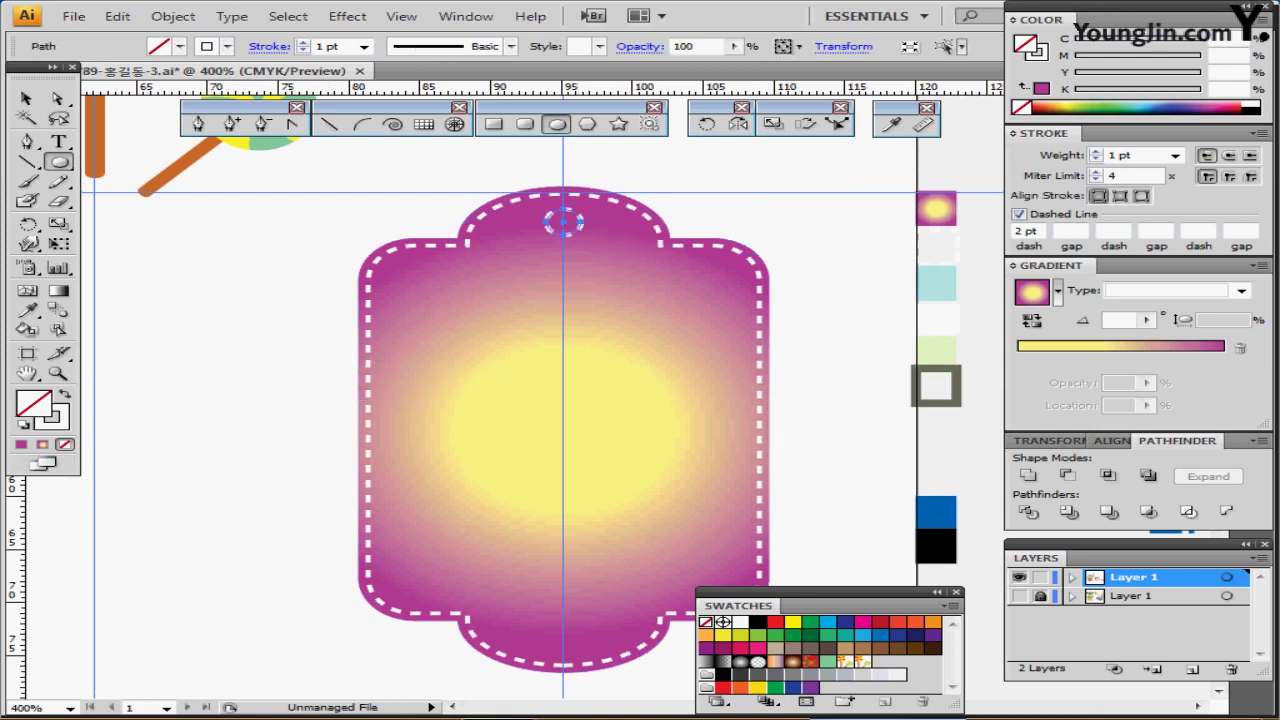
key("d")
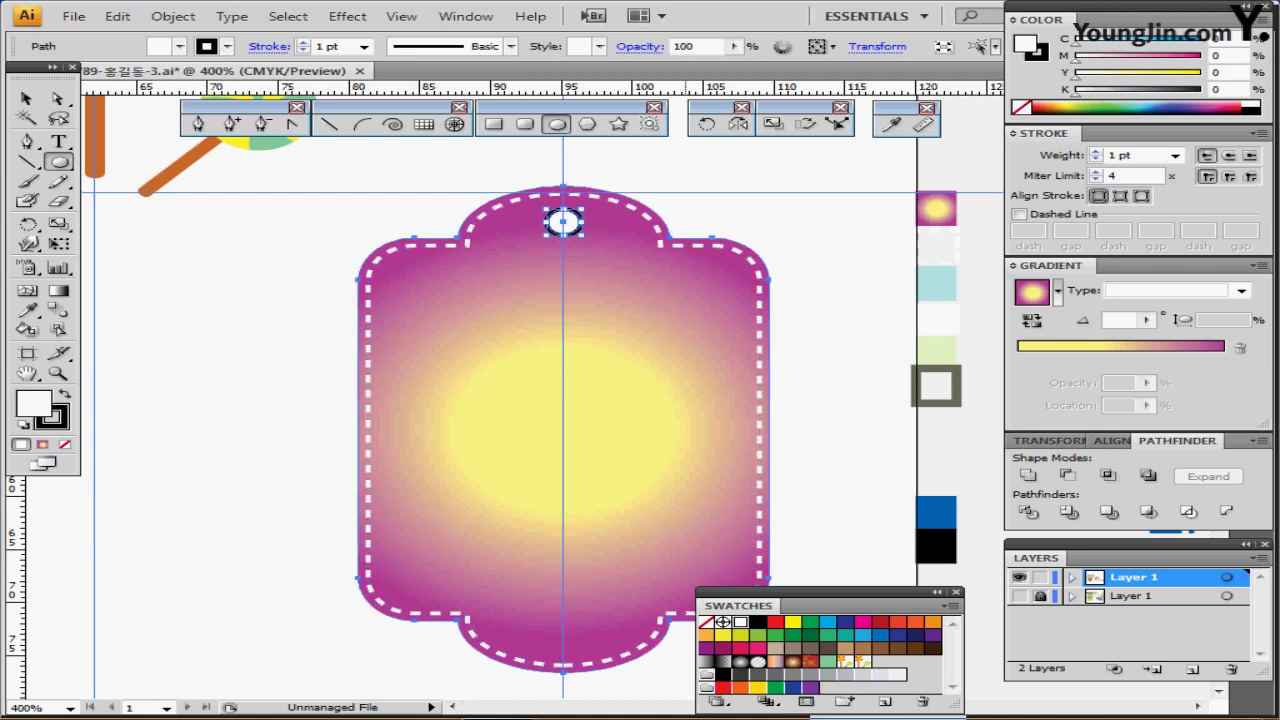
Subtract the small circle from the gradient label as a punched hole and send the label behind its dashed outline
key("ctrl+a")
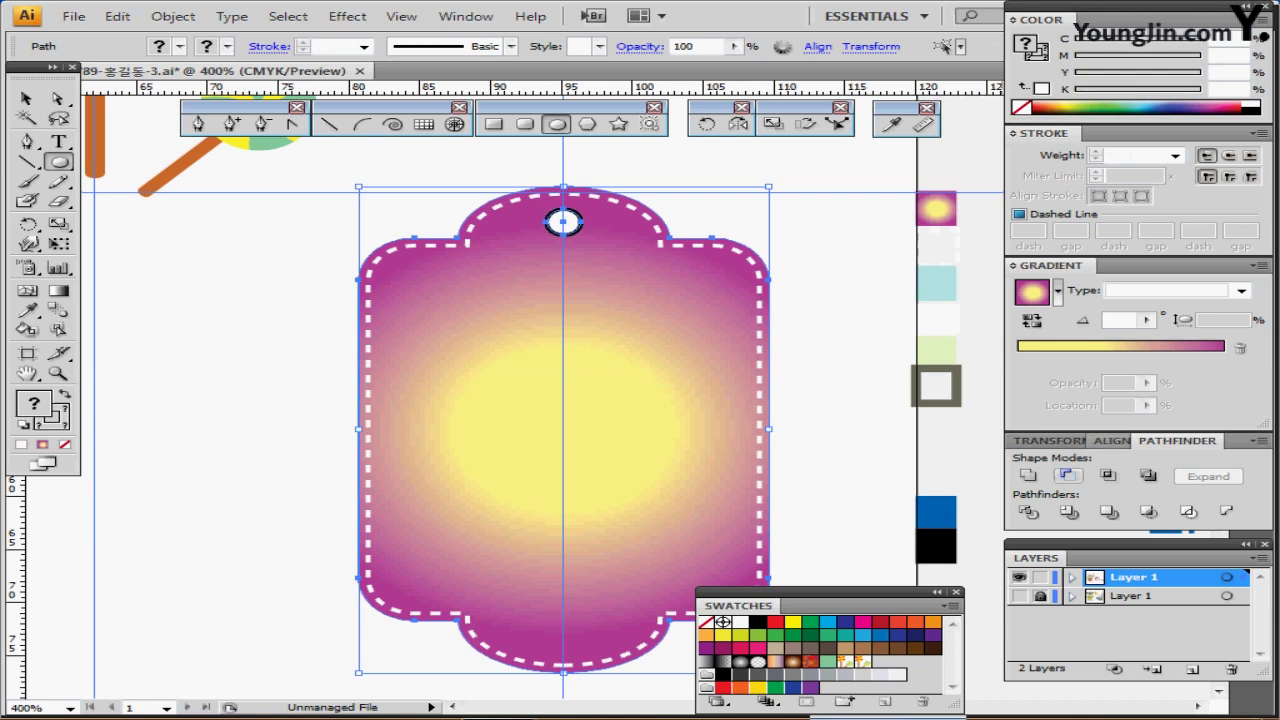
left_click(1066, 475)
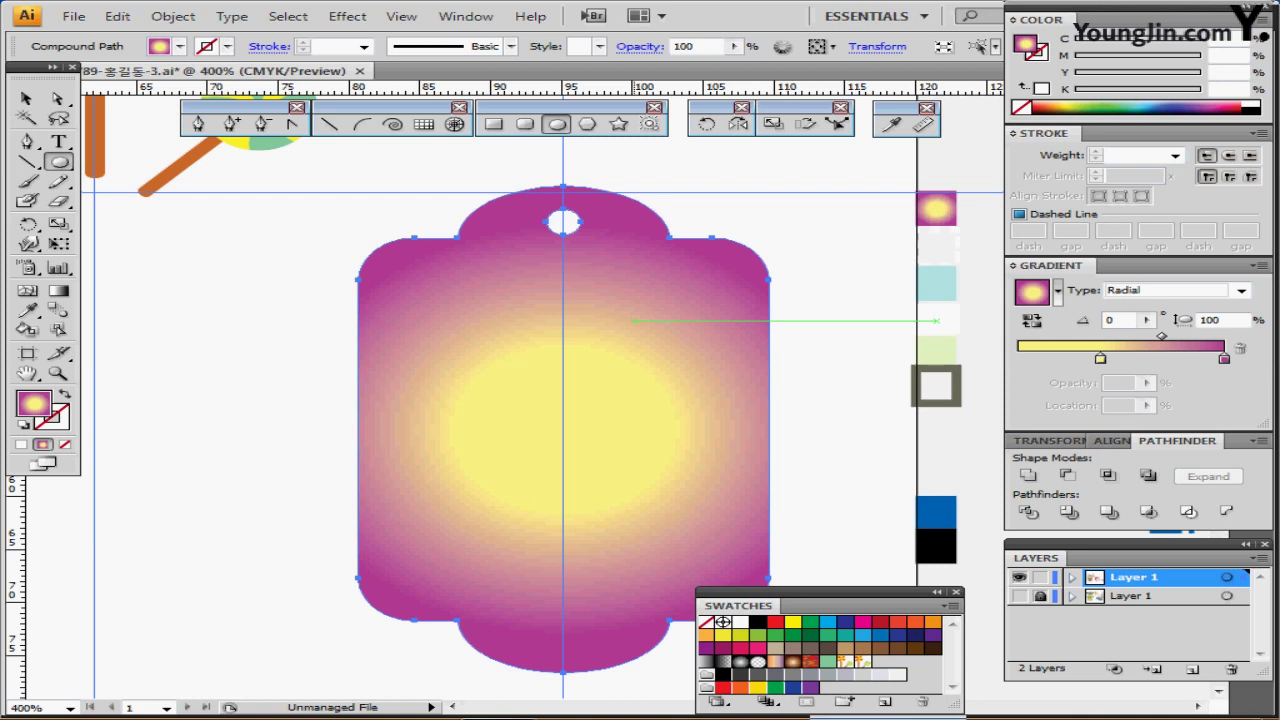
key("ctrl")
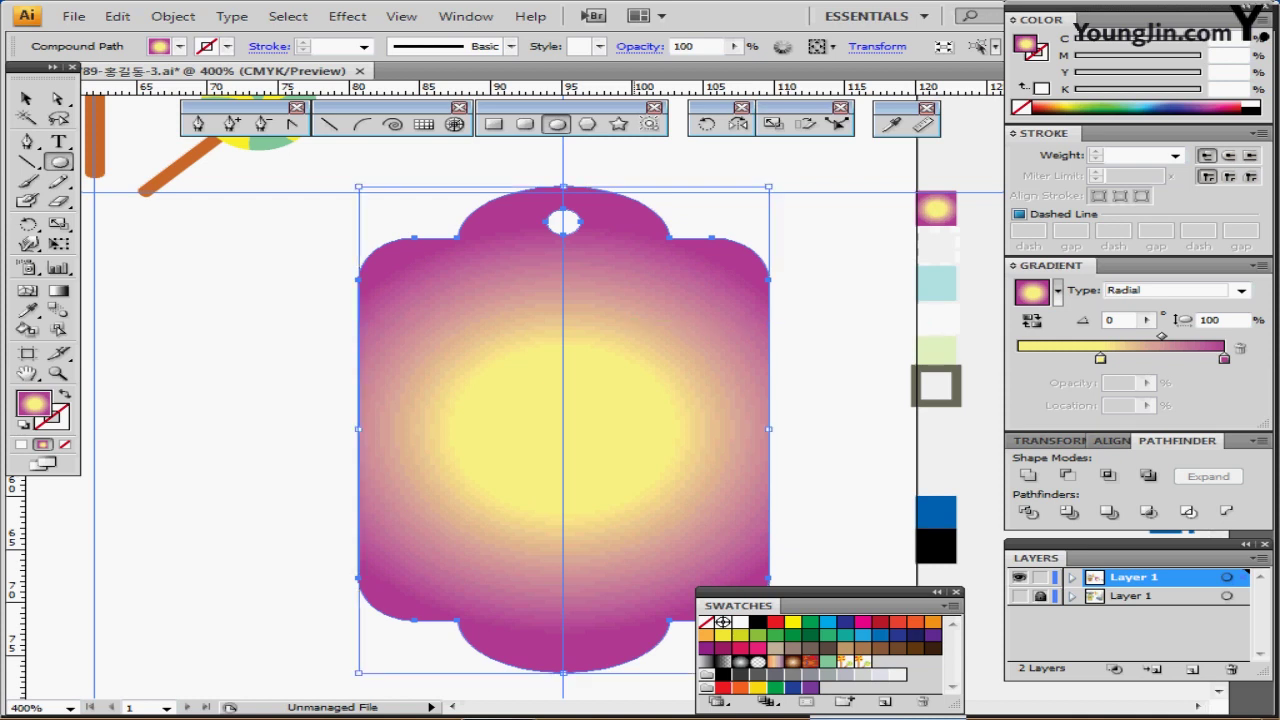
key("ctrl+[")
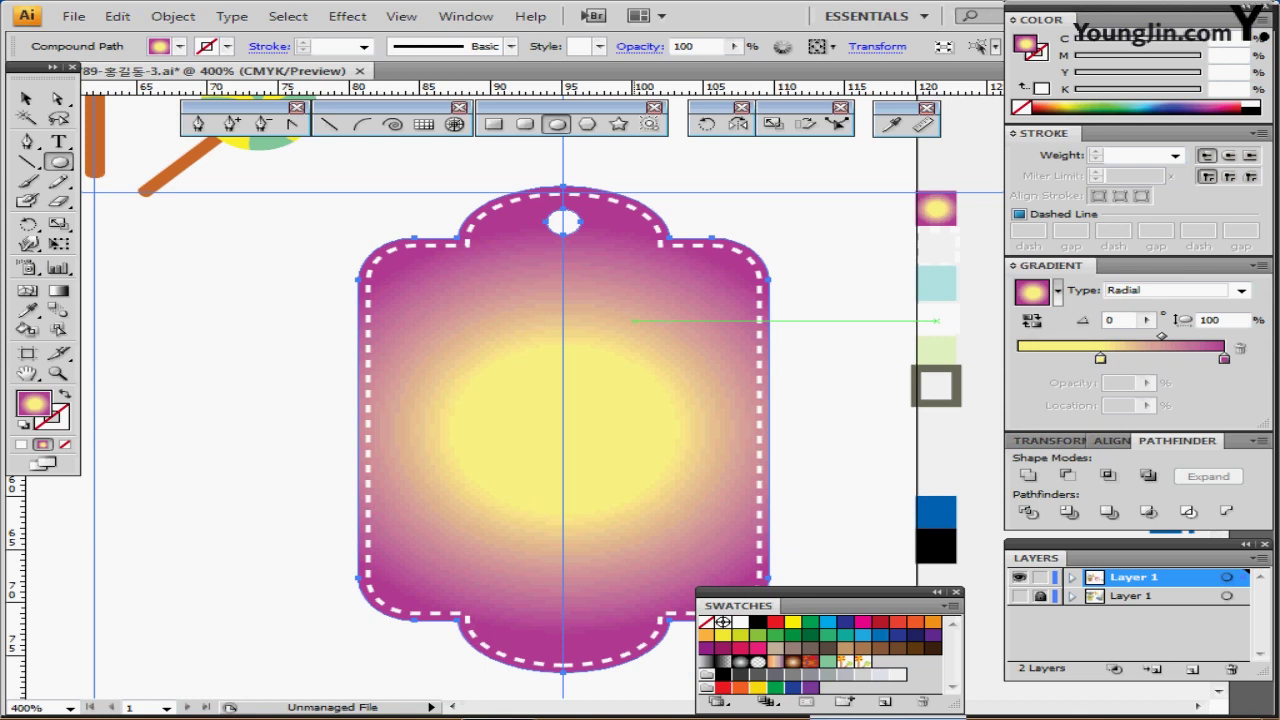
Create a copy of the punched label rotated -30° about the anchor at the centre of its top edge
left_click_drag(607, 370, 597, 335)
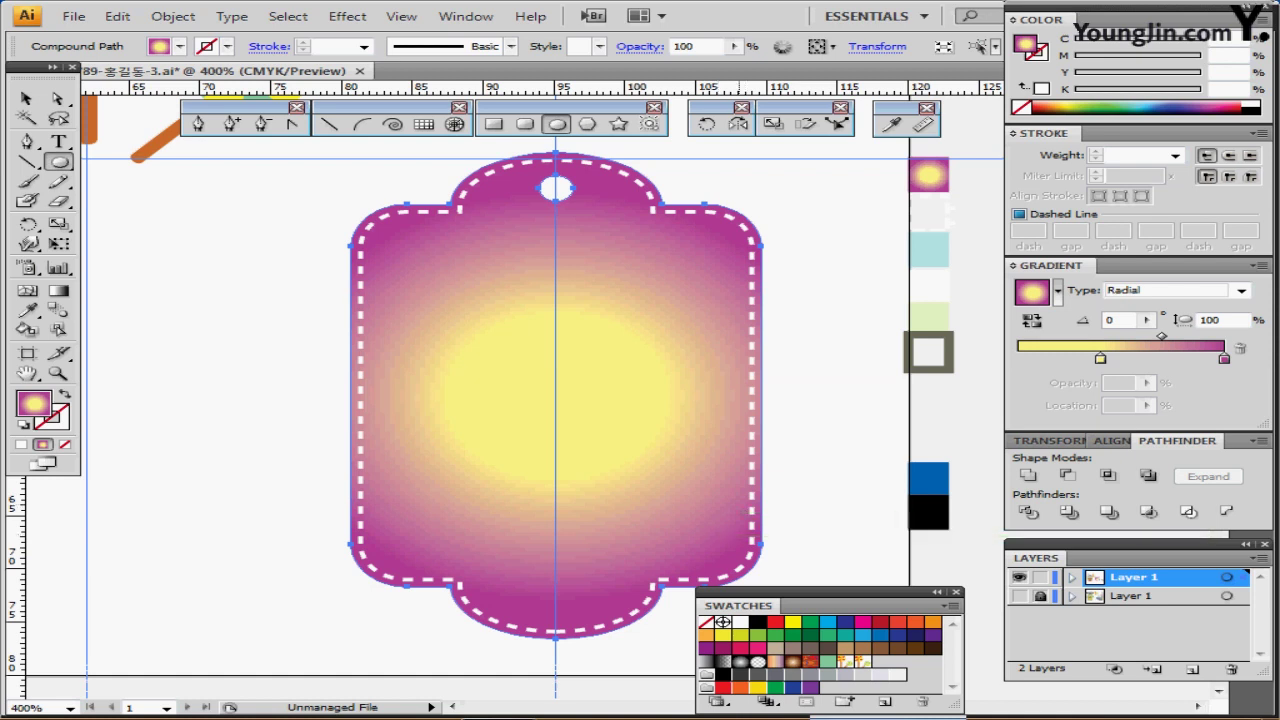
left_click(706, 124)
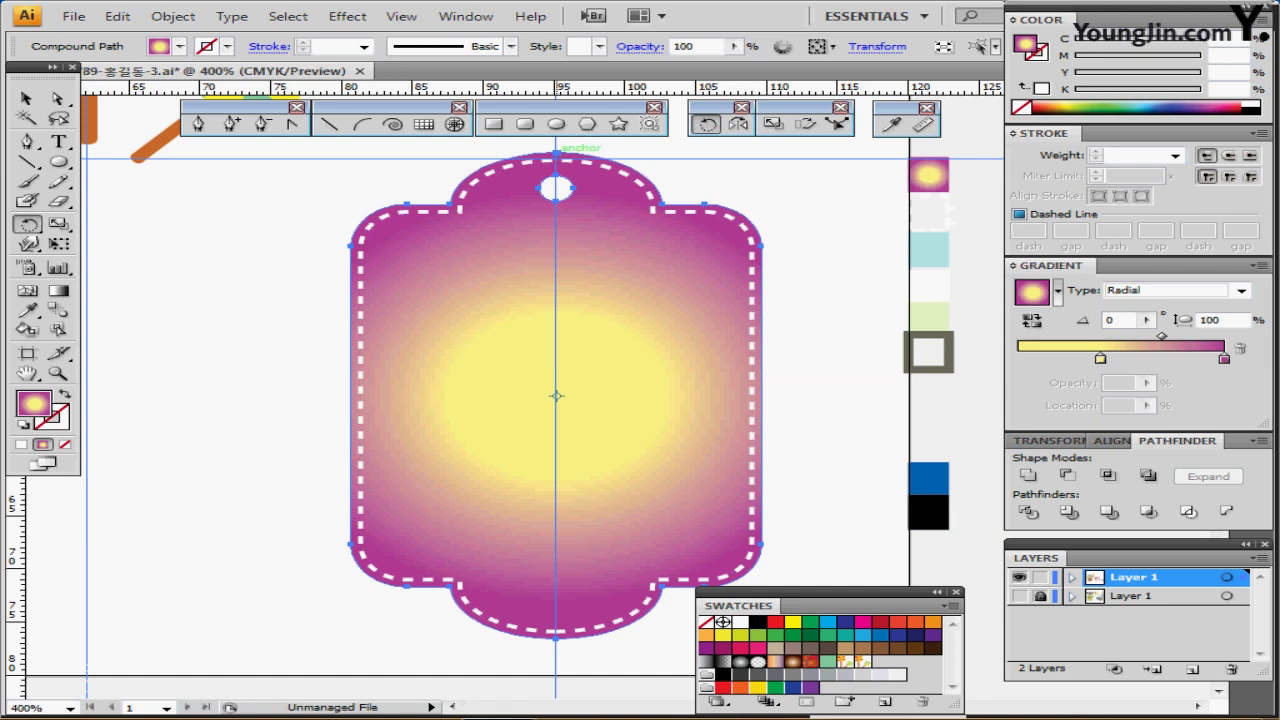
left_click(556, 153, "alt")
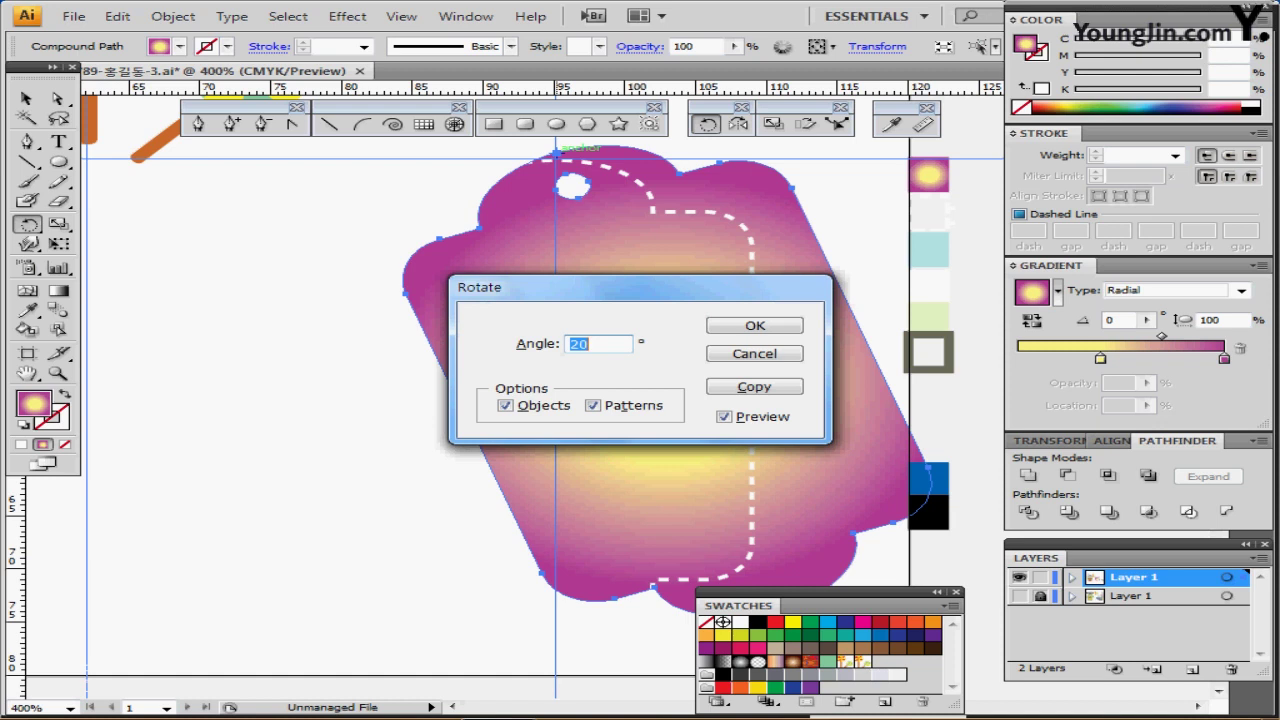
type("-30")
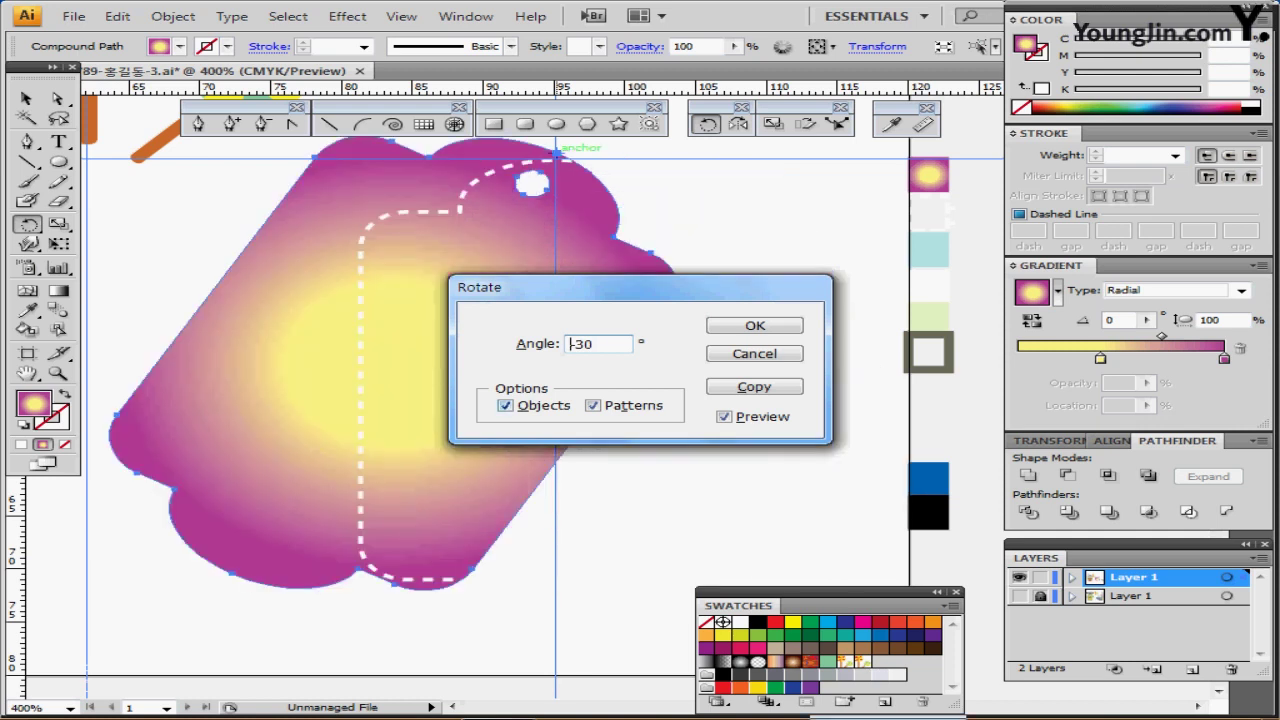
left_click(506, 405)
left_click(506, 405)
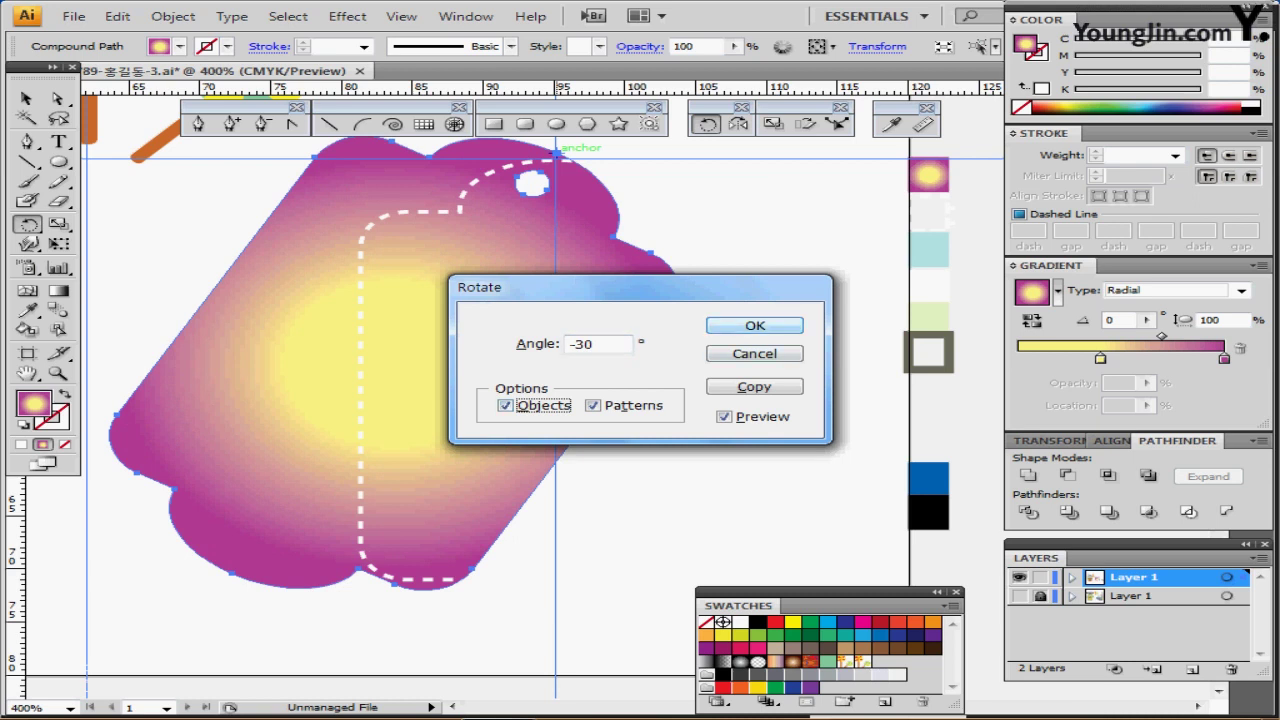
left_click(755, 326)
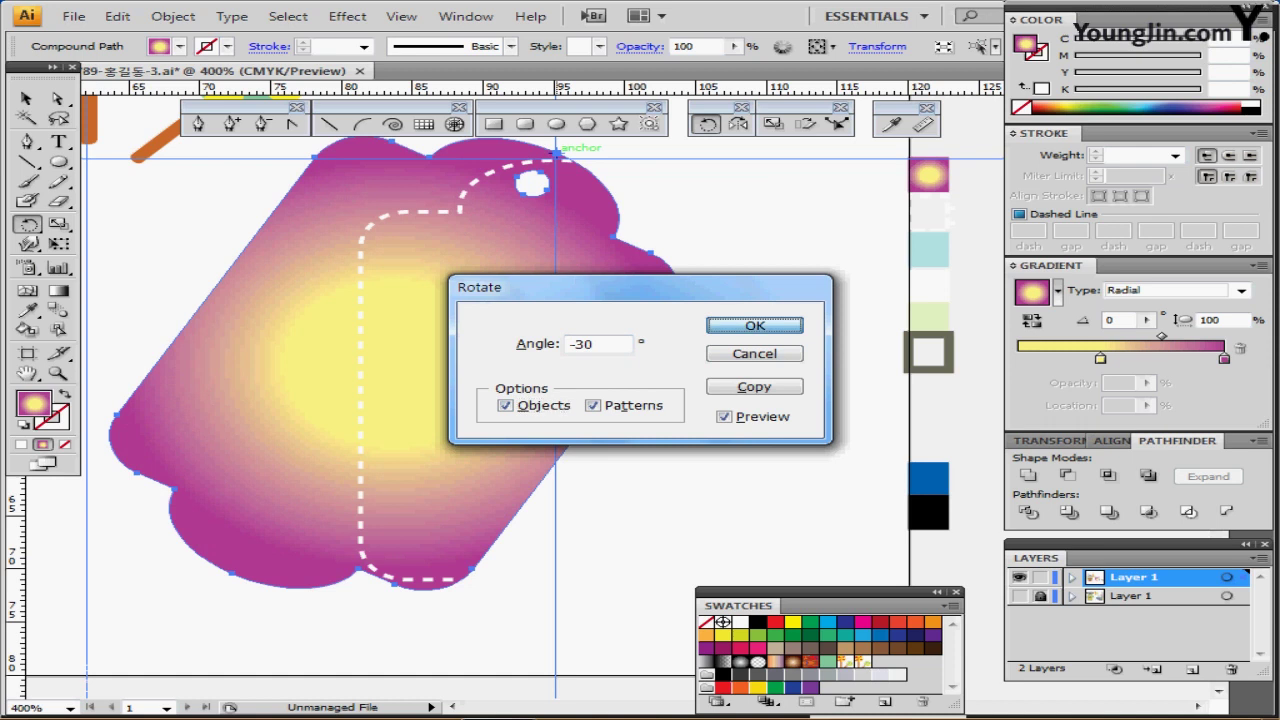
key("Tab")
key("Tab")
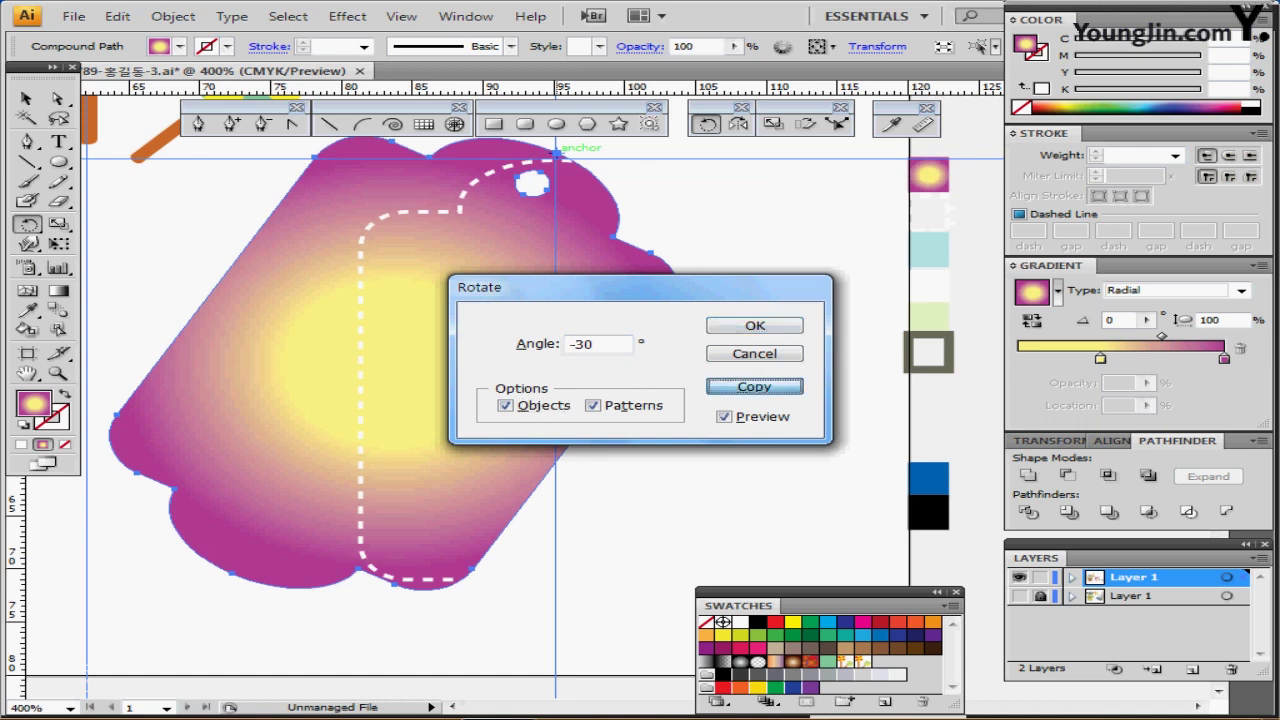
key("Return")
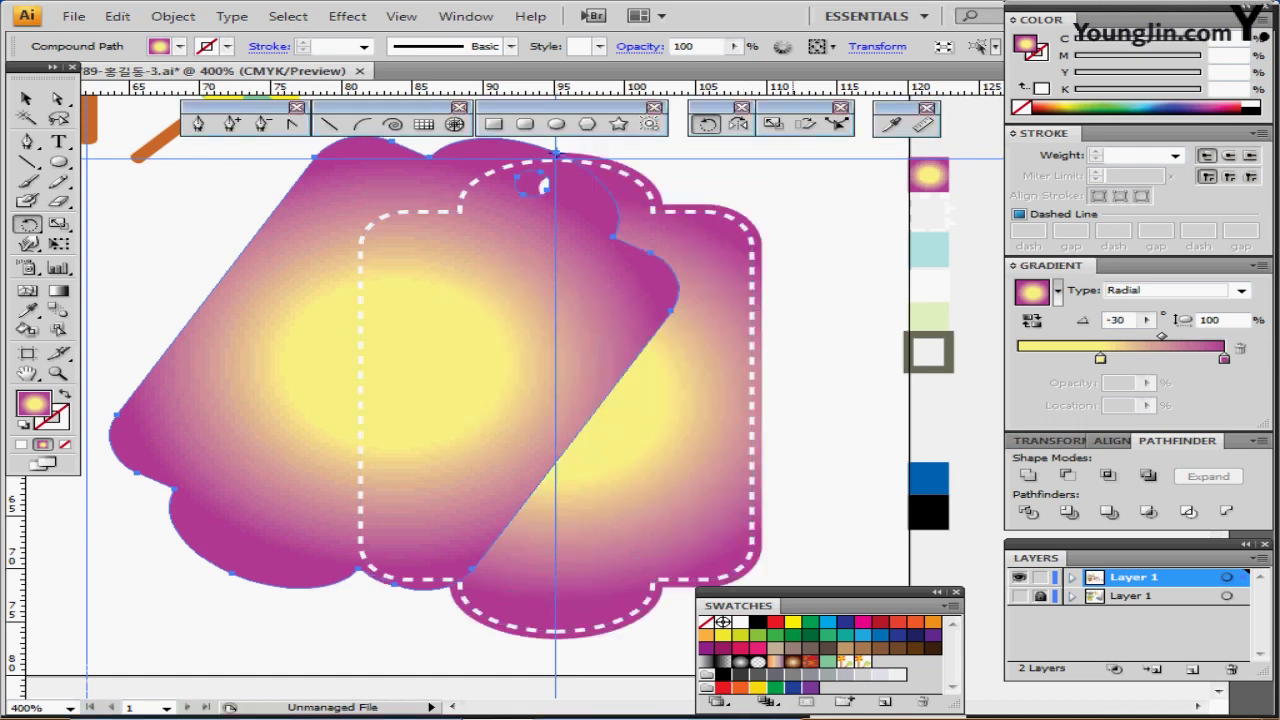
Give the rotated copy the light-blue sample's fill and 50% opacity, and shift it slightly so its hole overlaps the original label's hole
key("i")
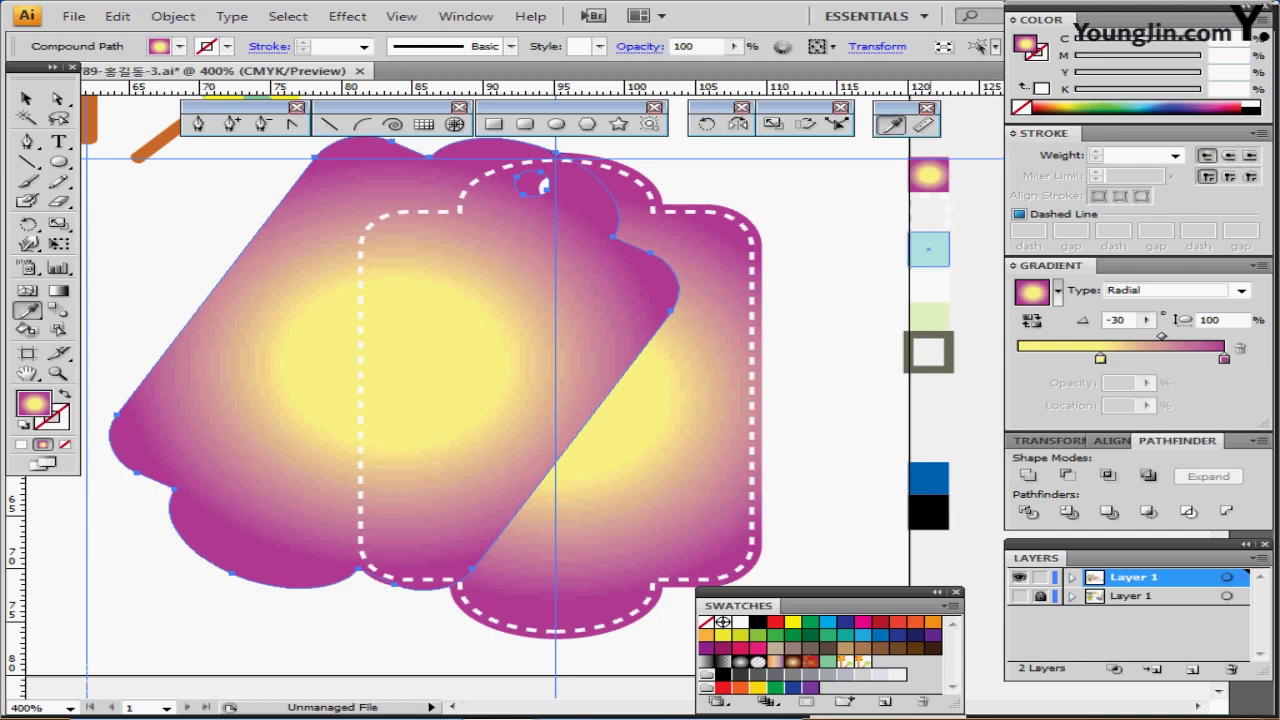
left_click(928, 249)
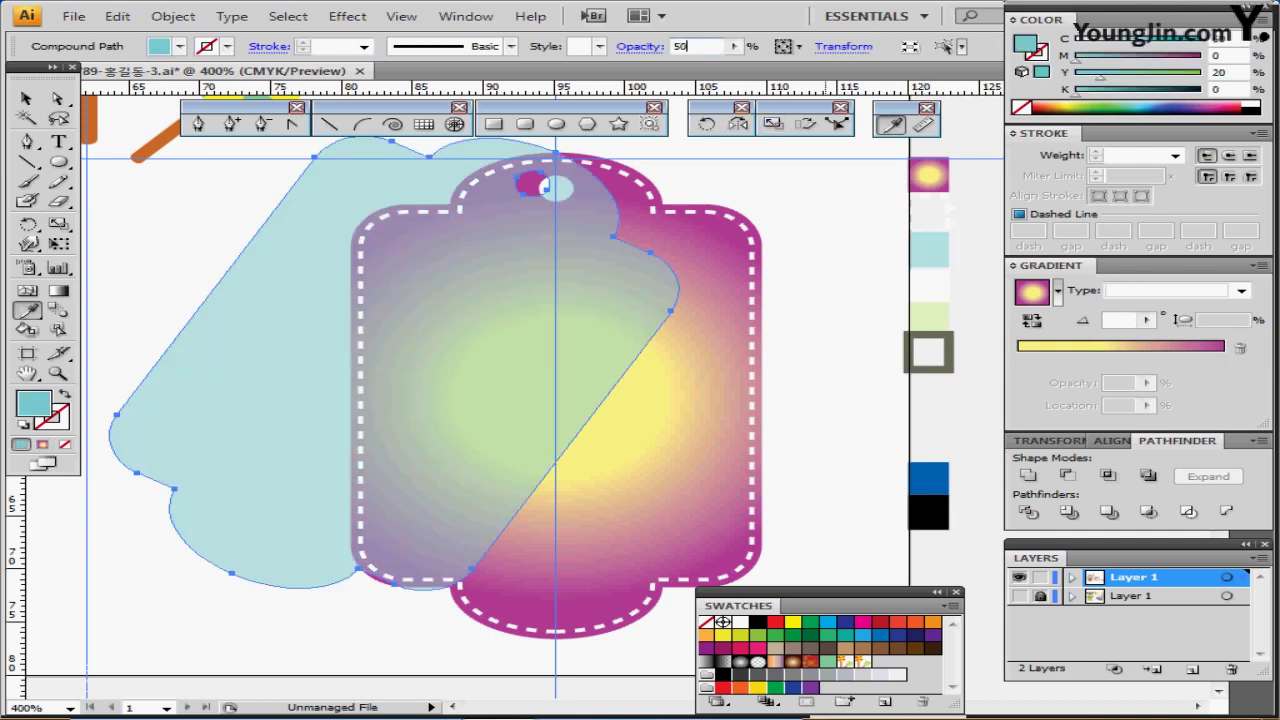
left_click_drag(689, 47, 674, 46)
key("ctrl")
left_click_drag(542, 323, 566, 326)
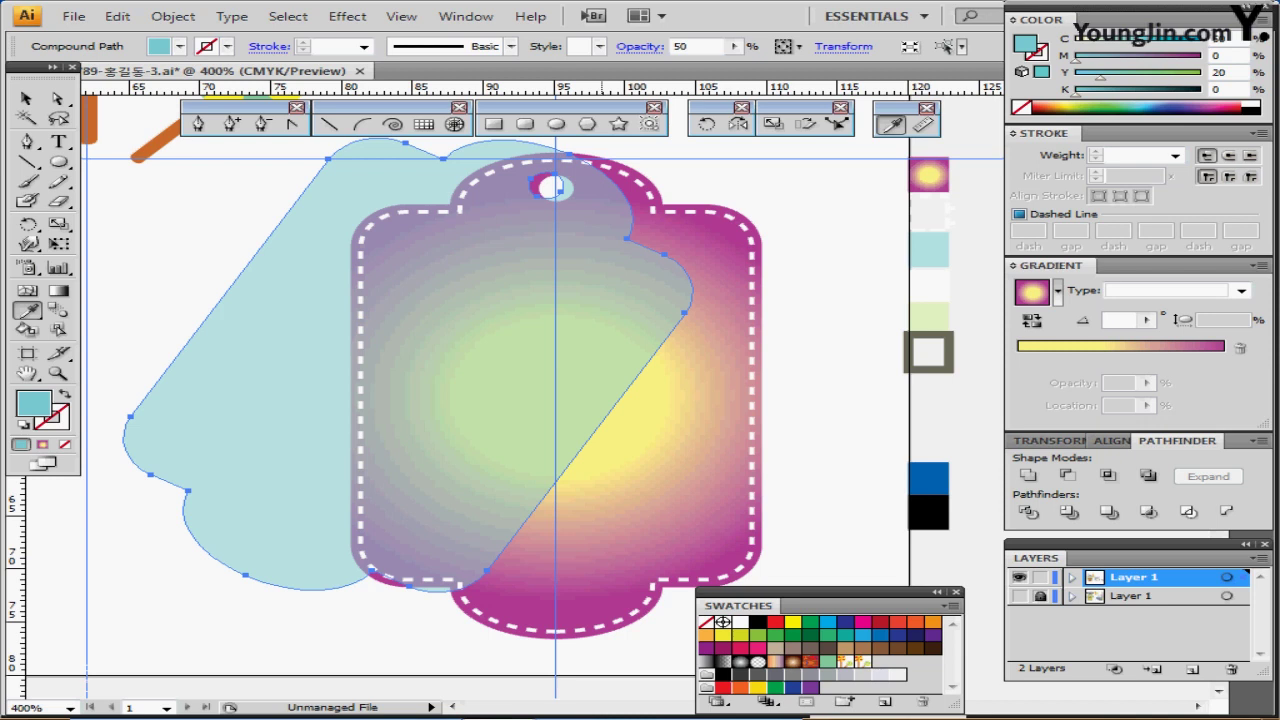
Create a 16 × 16 mm circle over the upper part of the labels
left_click(557, 124)
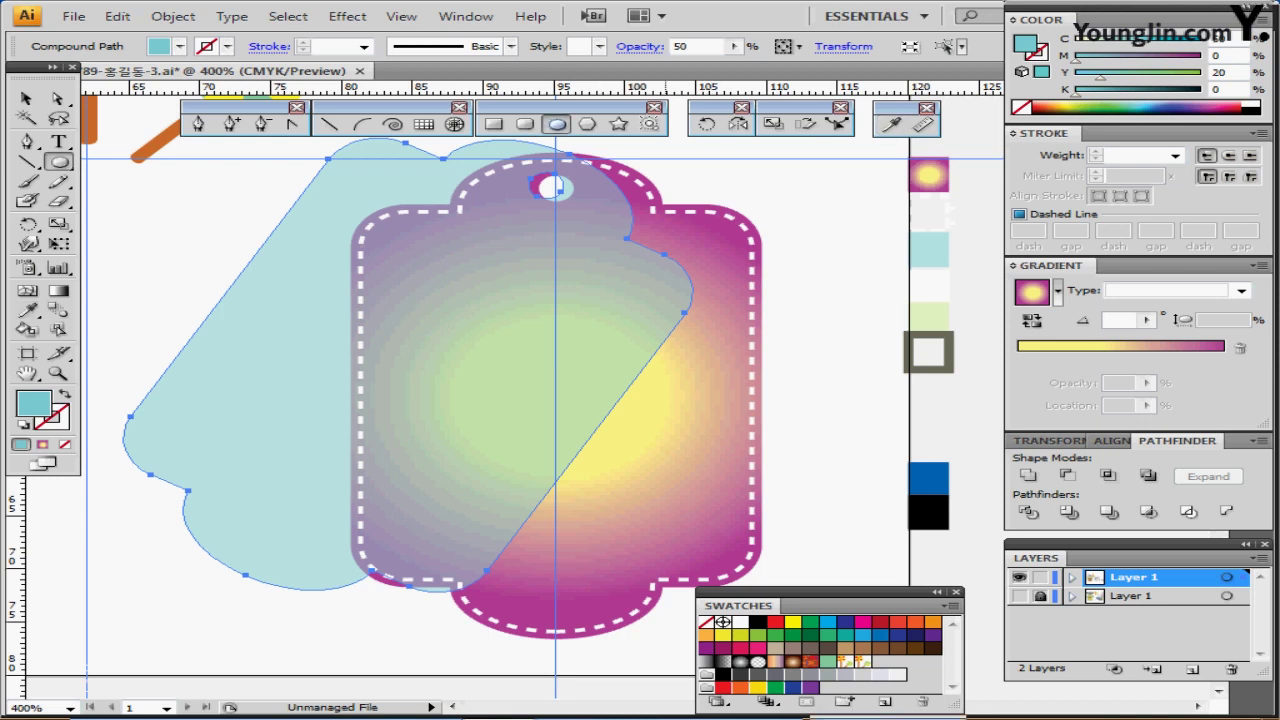
scroll(540, 400, "up", 2)
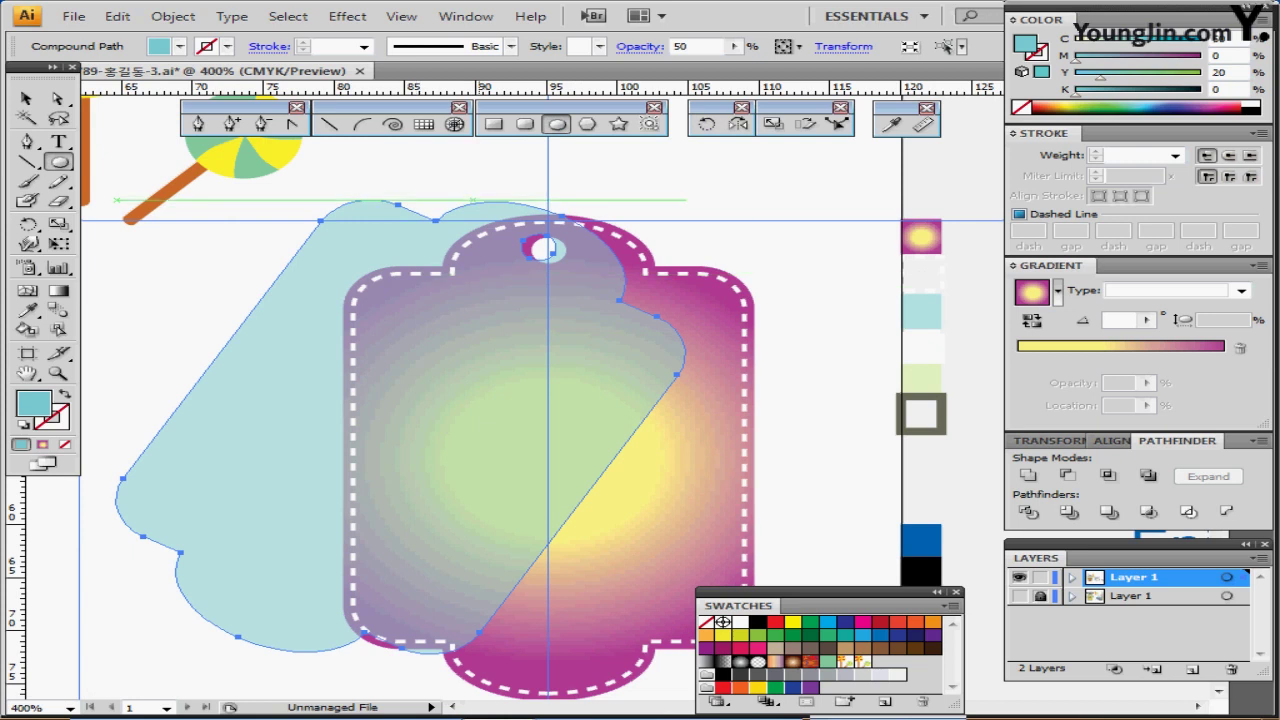
left_click(495, 189)
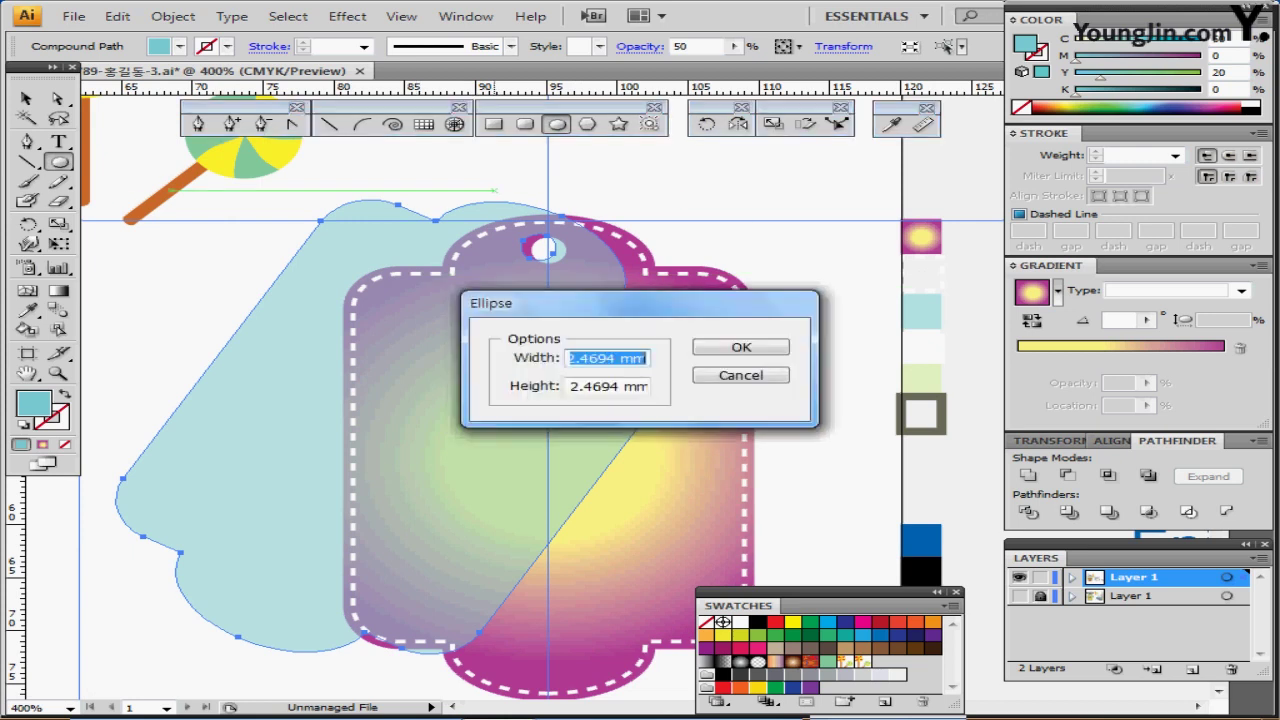
type("16")
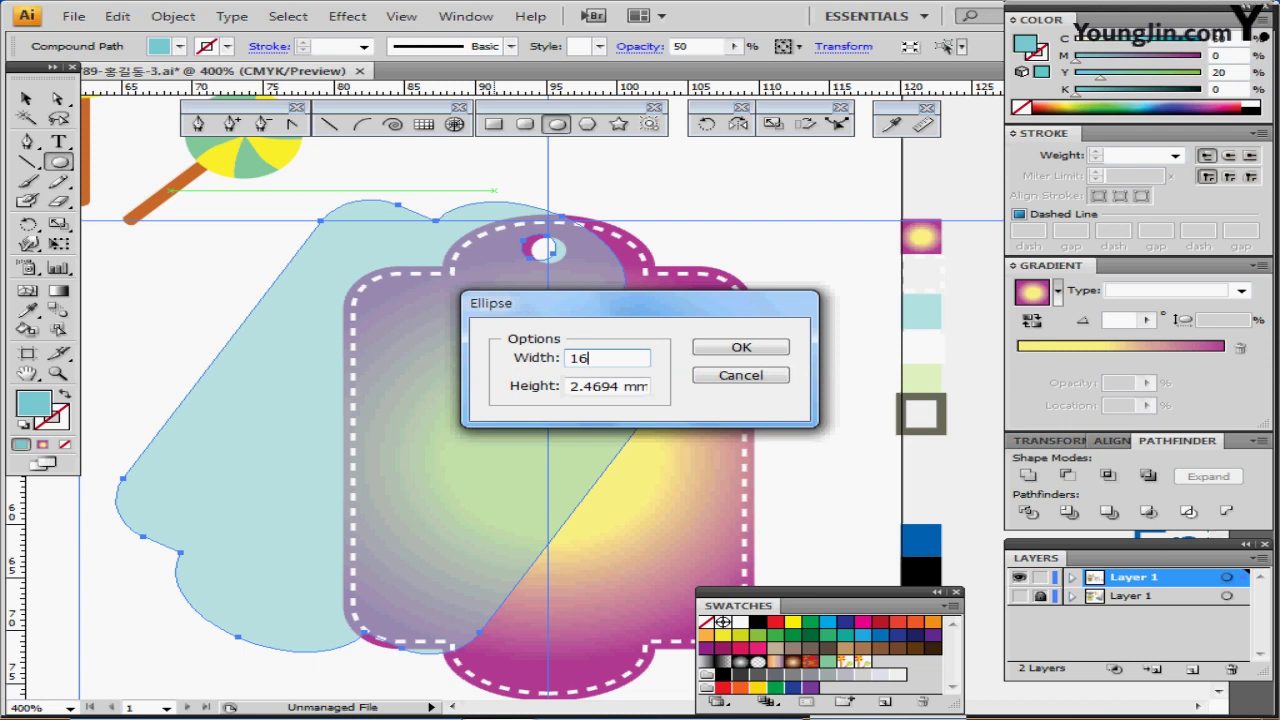
key("Tab")
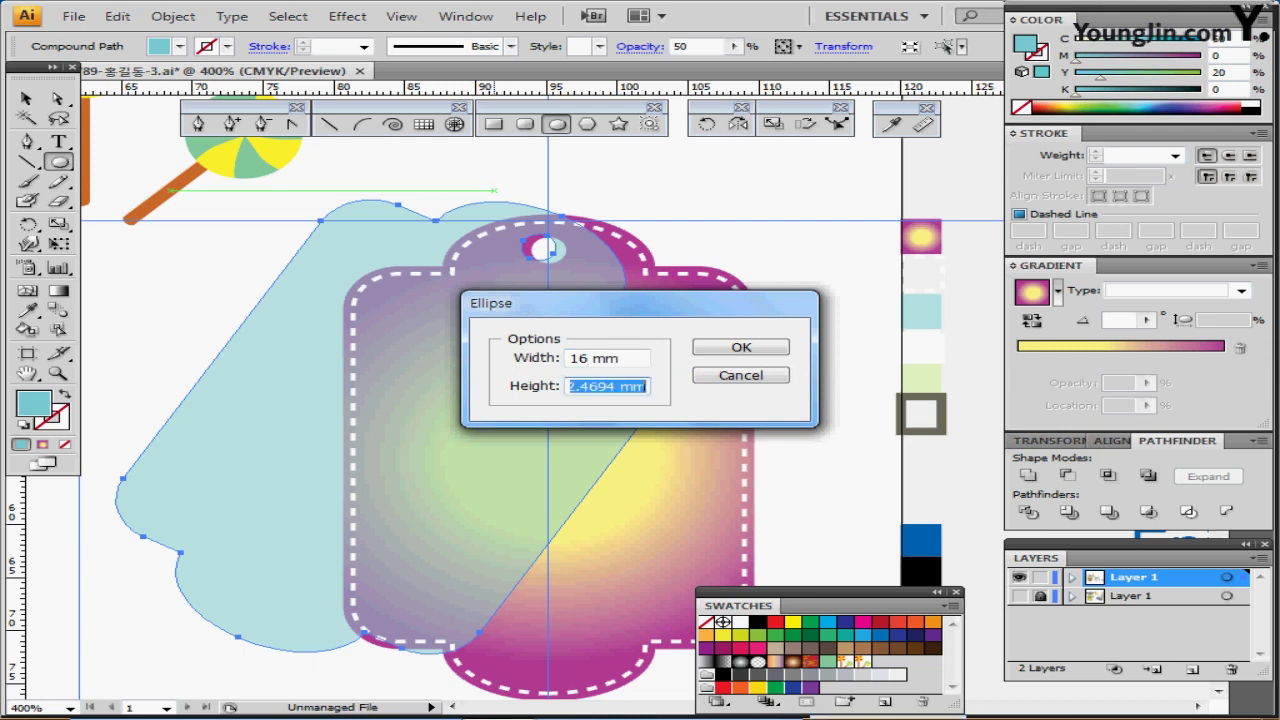
type("16")
key("Return")
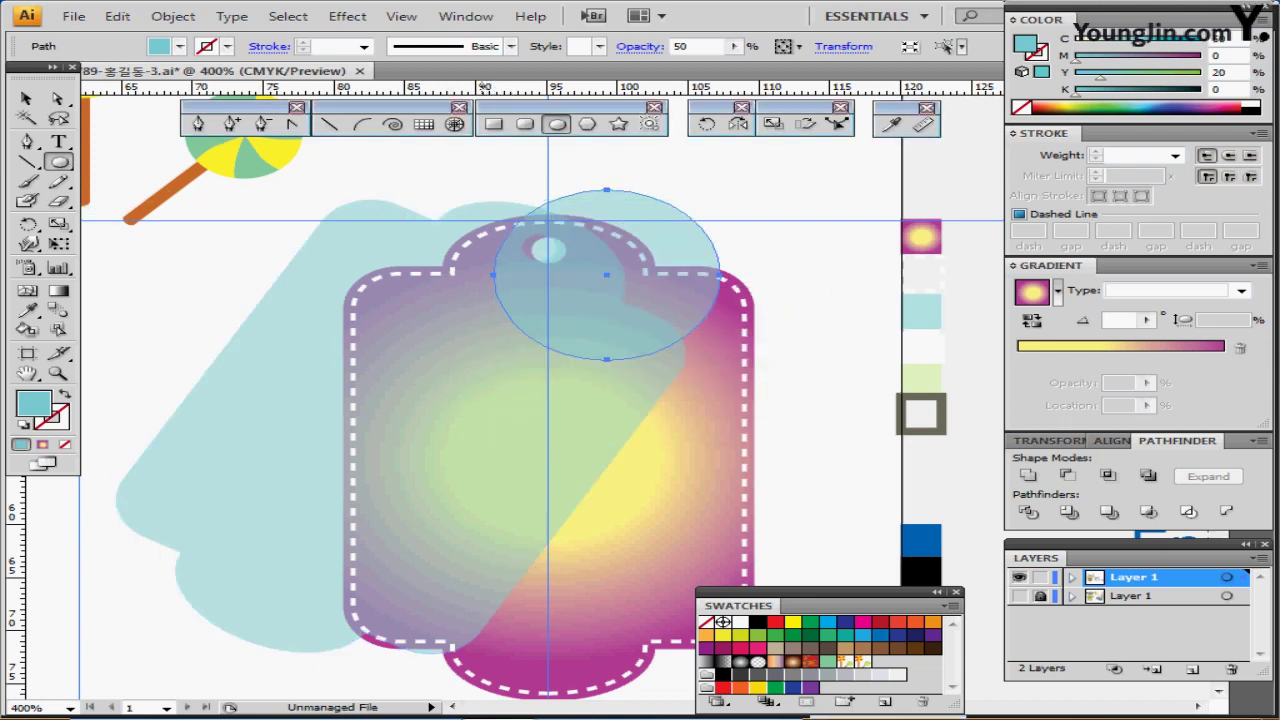
Set the 16 mm circle to 100% opacity with default white fill and black stroke, and centre it on the vertical guide above the labels
left_click(250, 400, "shift")
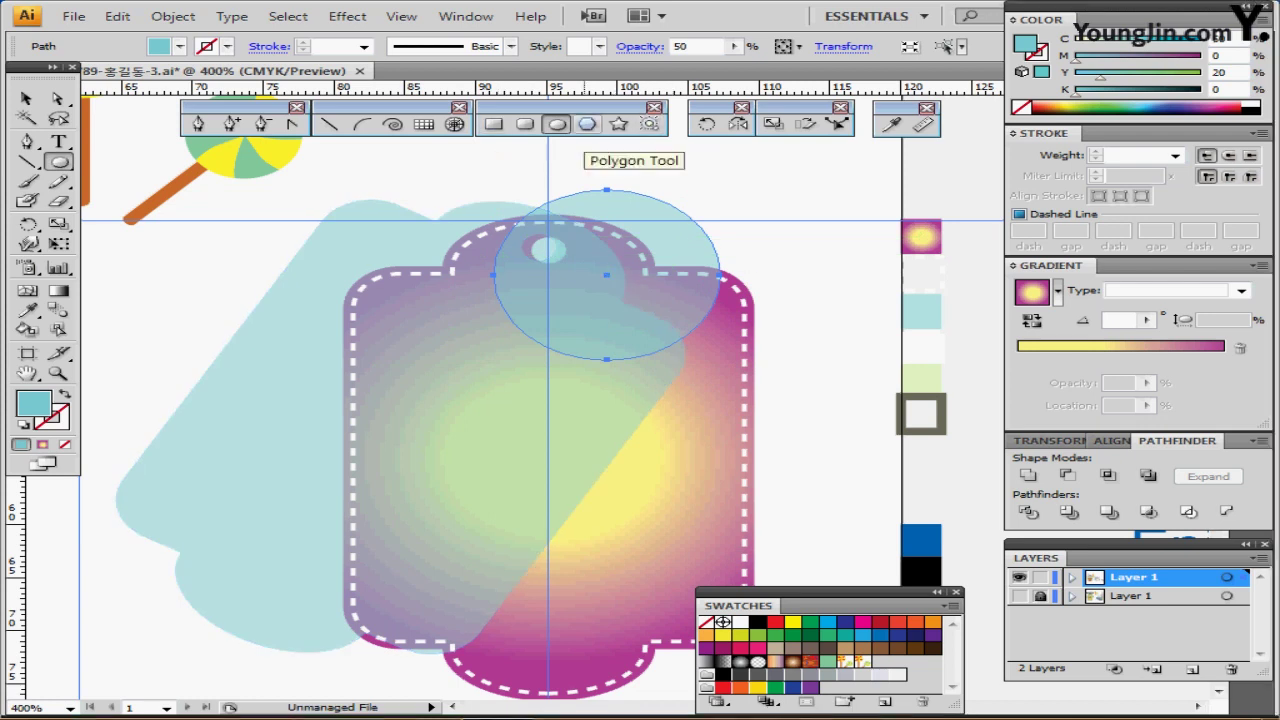
left_click(734, 46)
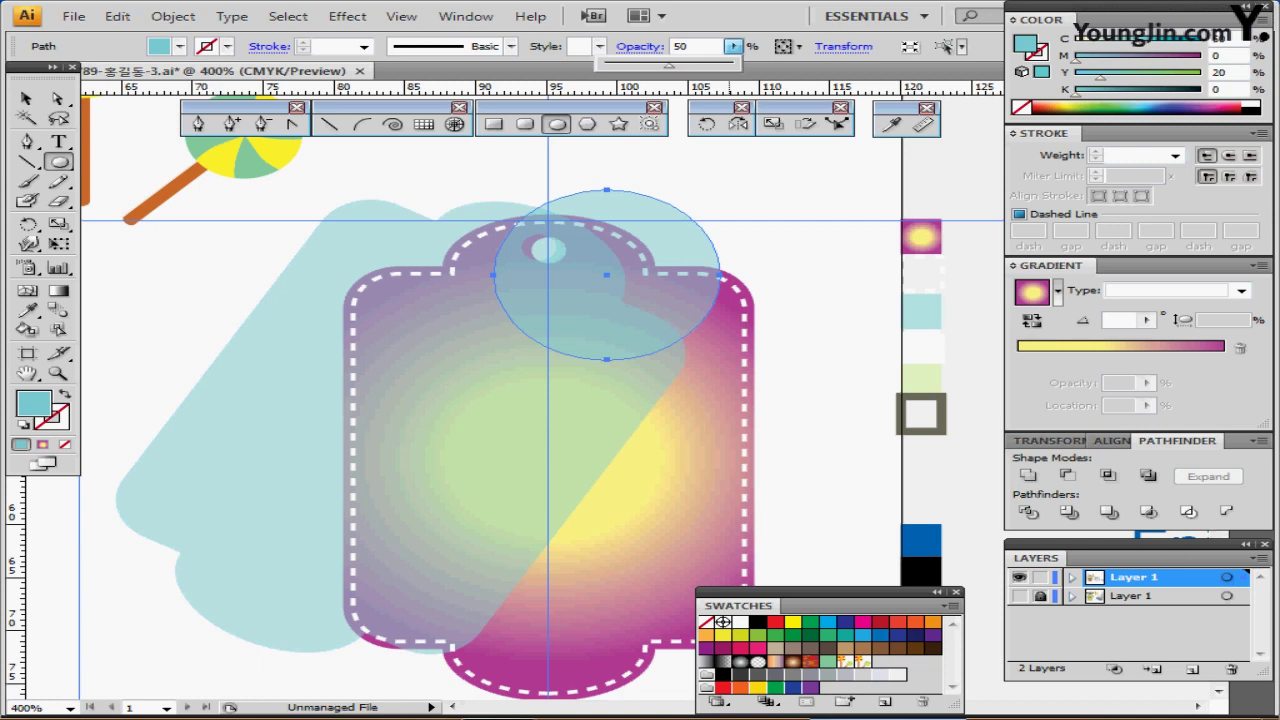
left_click_drag(668, 63, 733, 63)
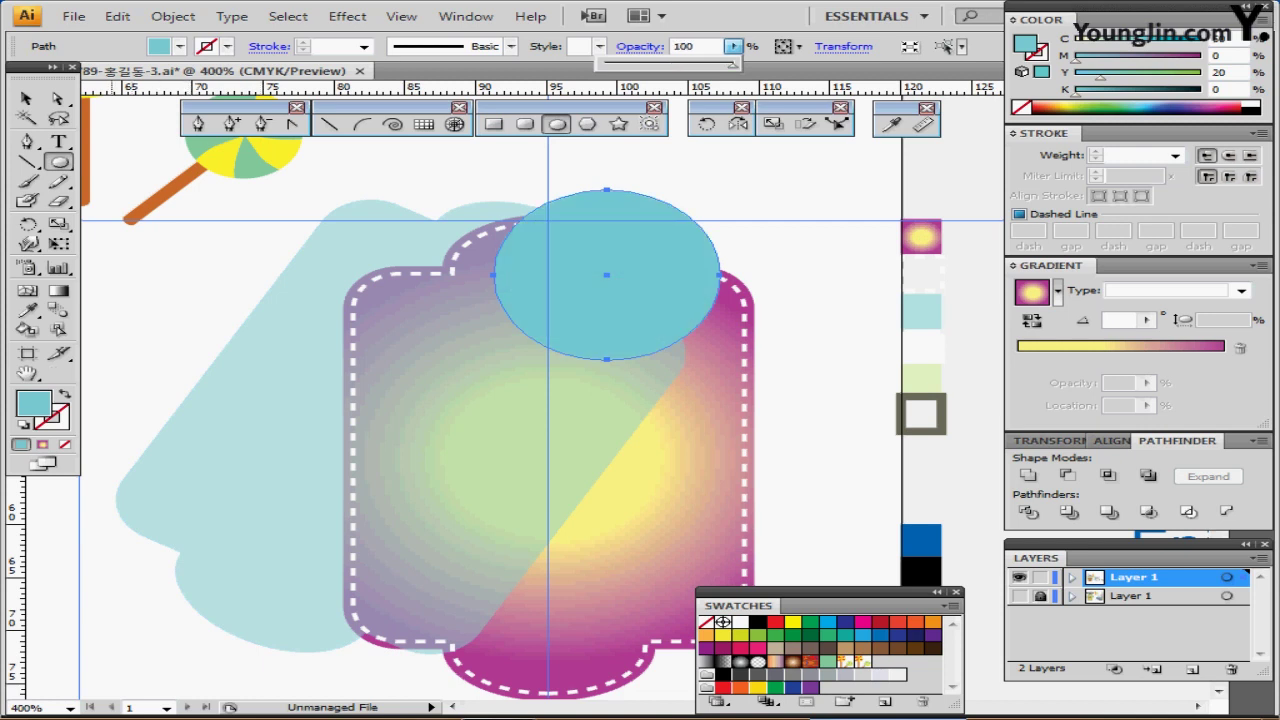
key("d")
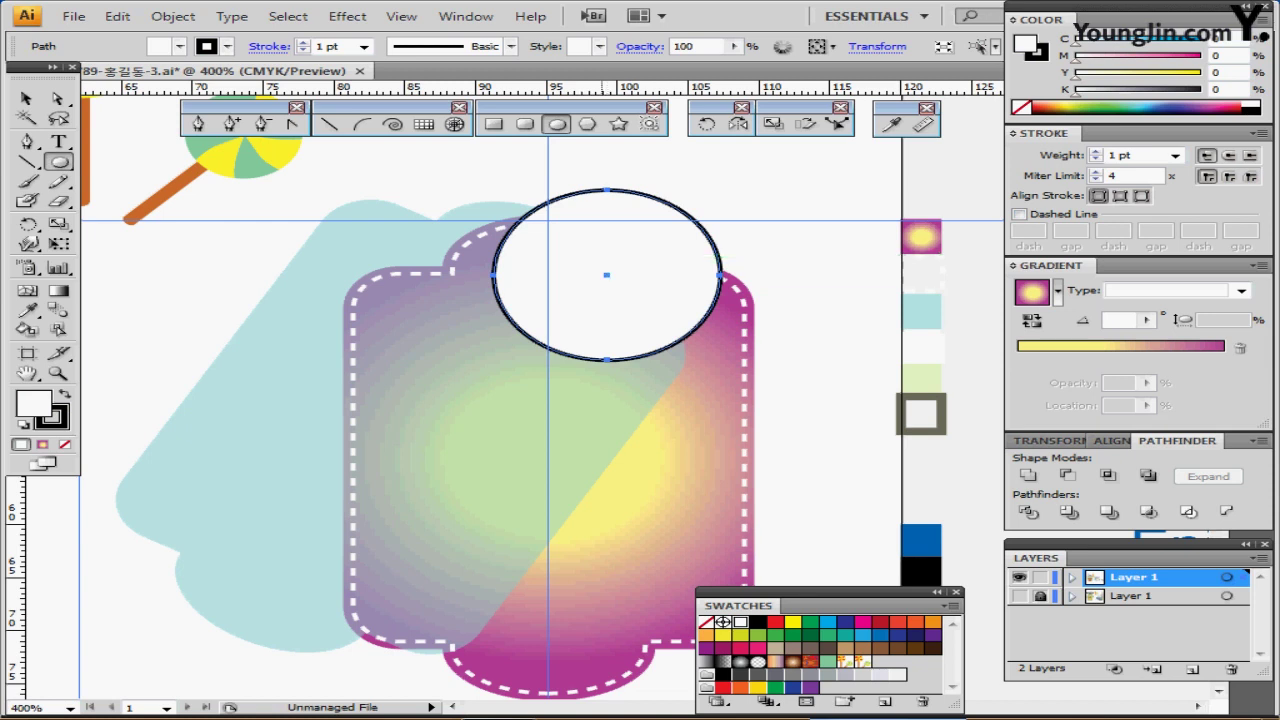
left_click_drag(686, 312, 566, 234)
scroll(601, 318, "up", 2)
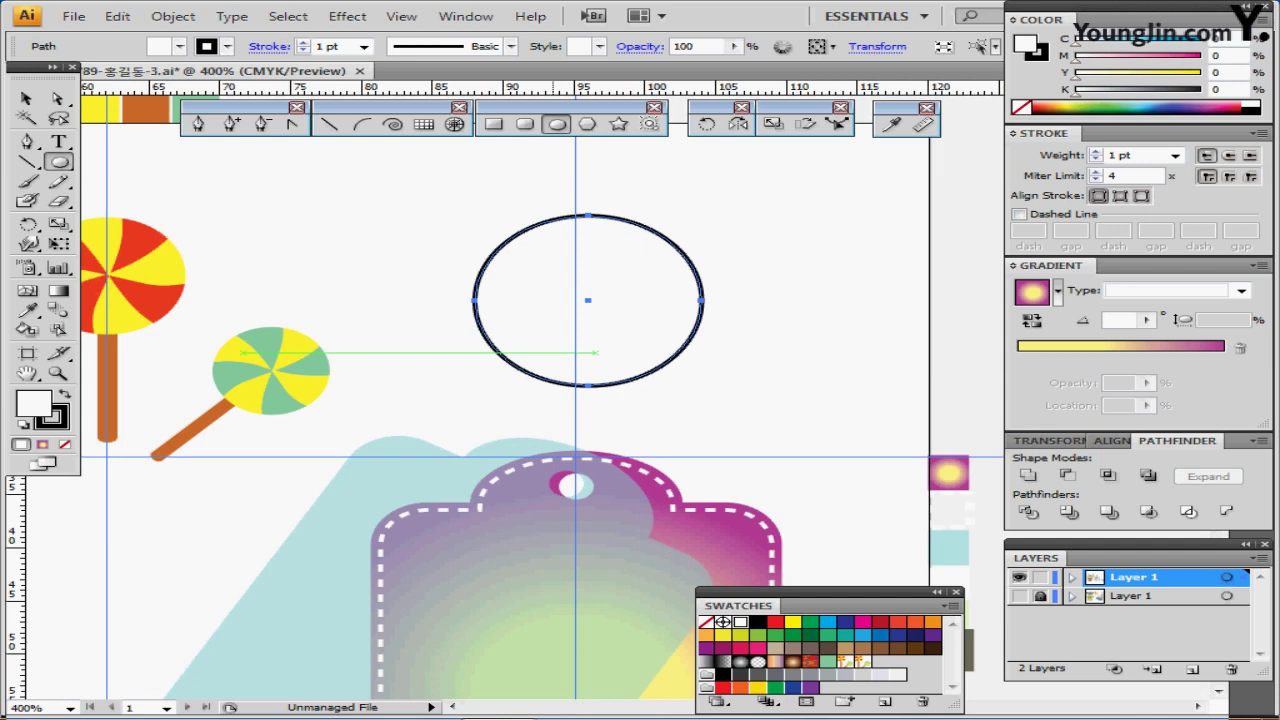
left_click_drag(606, 302, 594, 304)
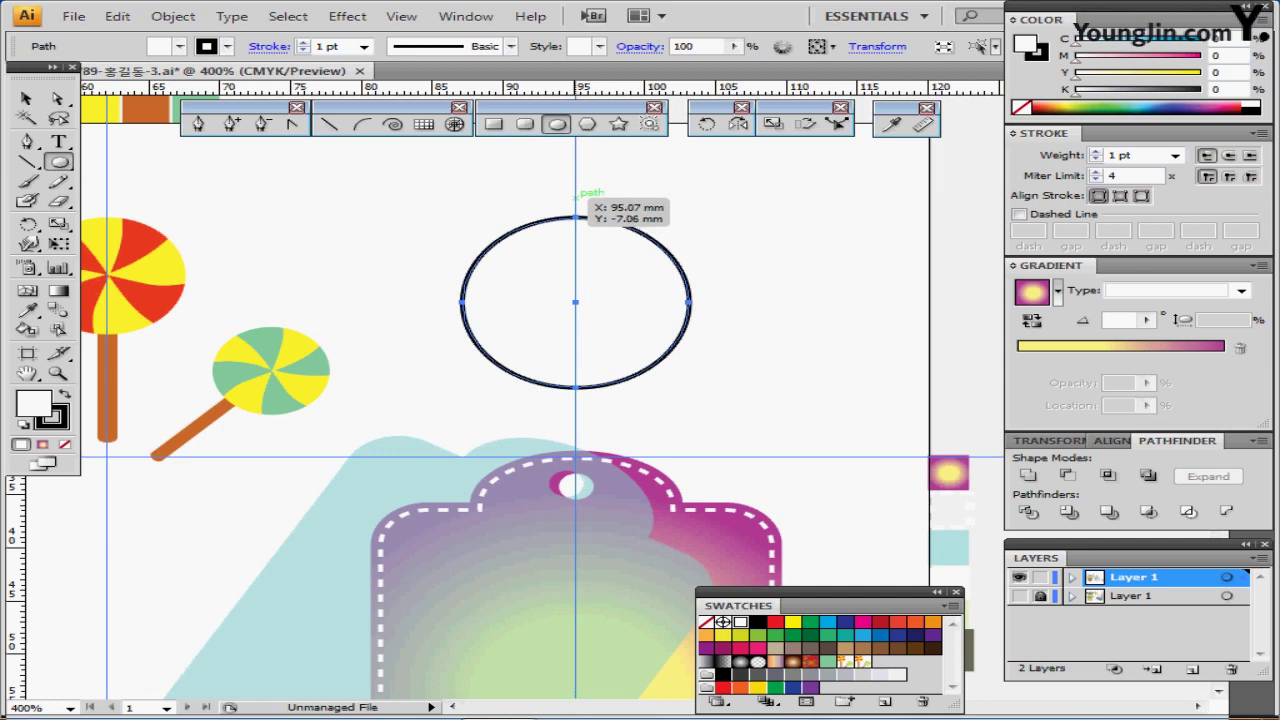
Draw a small circle centred on the vertical guide, overlapping the top edge of the 16 mm circle, and deselect it
mouse_move(575, 216)
left_mouse_down()
mouse_move(609, 222)
mouse_move(592, 201)
left_mouse_up()
left_click(655, 195, "ctrl")
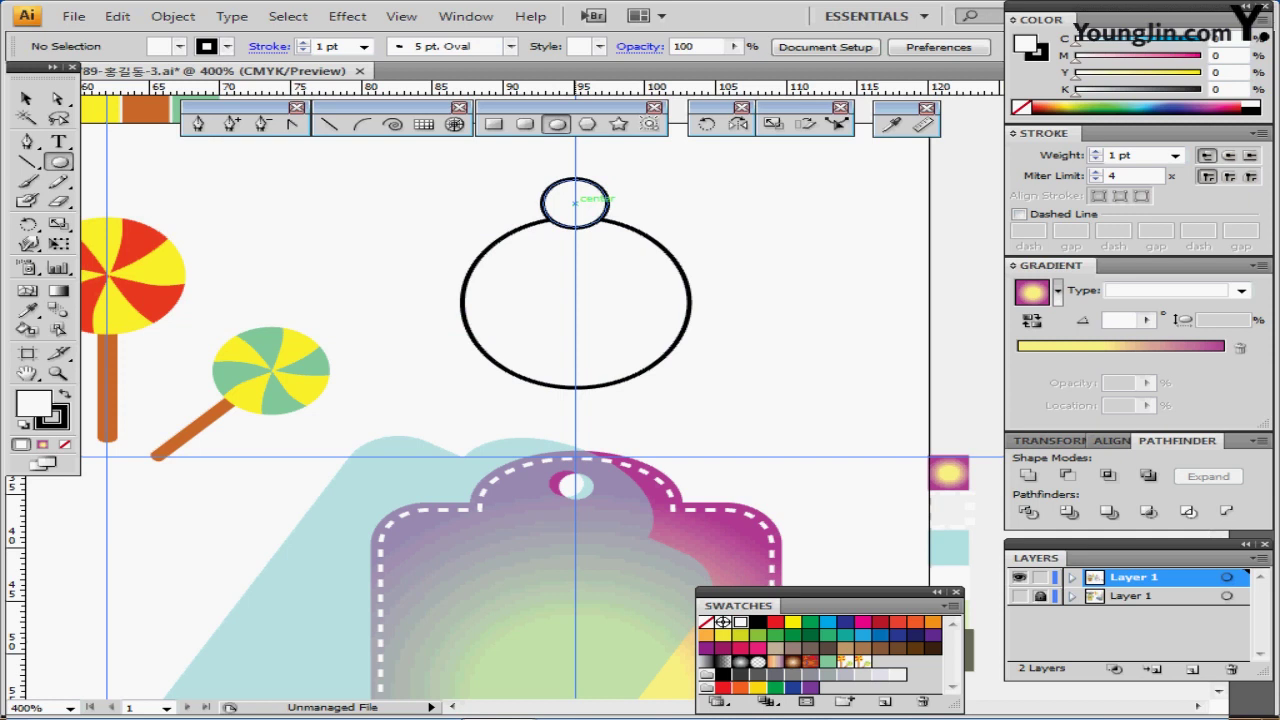
Draw a smaller concentric circle inside both the top circle and the 16 mm circle, and align all four circles on their horizontal centres
left_click_drag(575, 203, 585, 213)
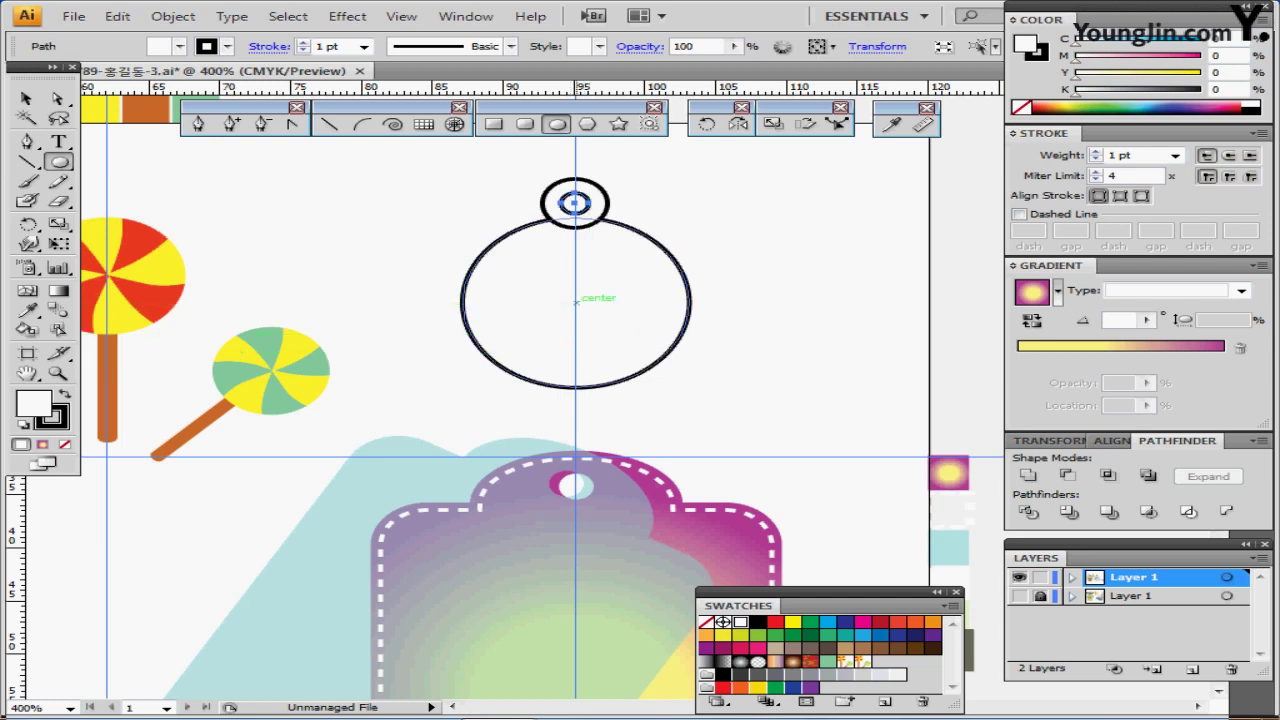
left_click_drag(576, 300, 667, 370)
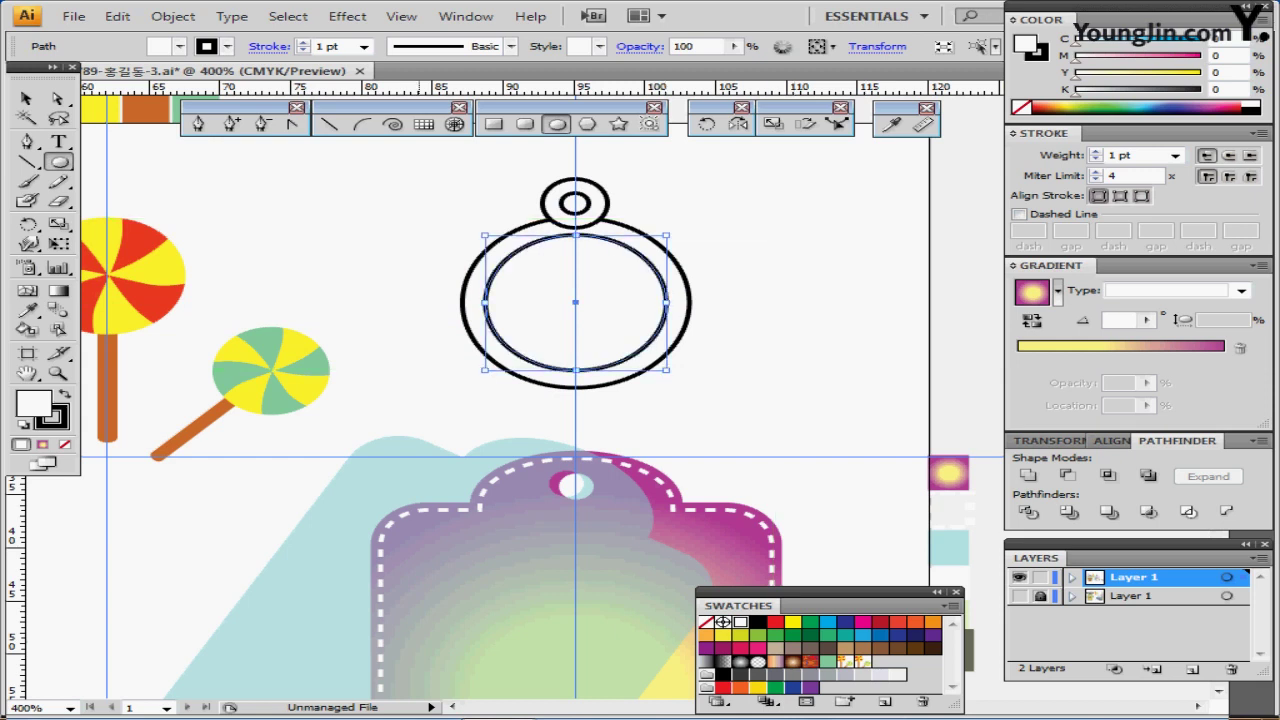
key("ctrl+a")
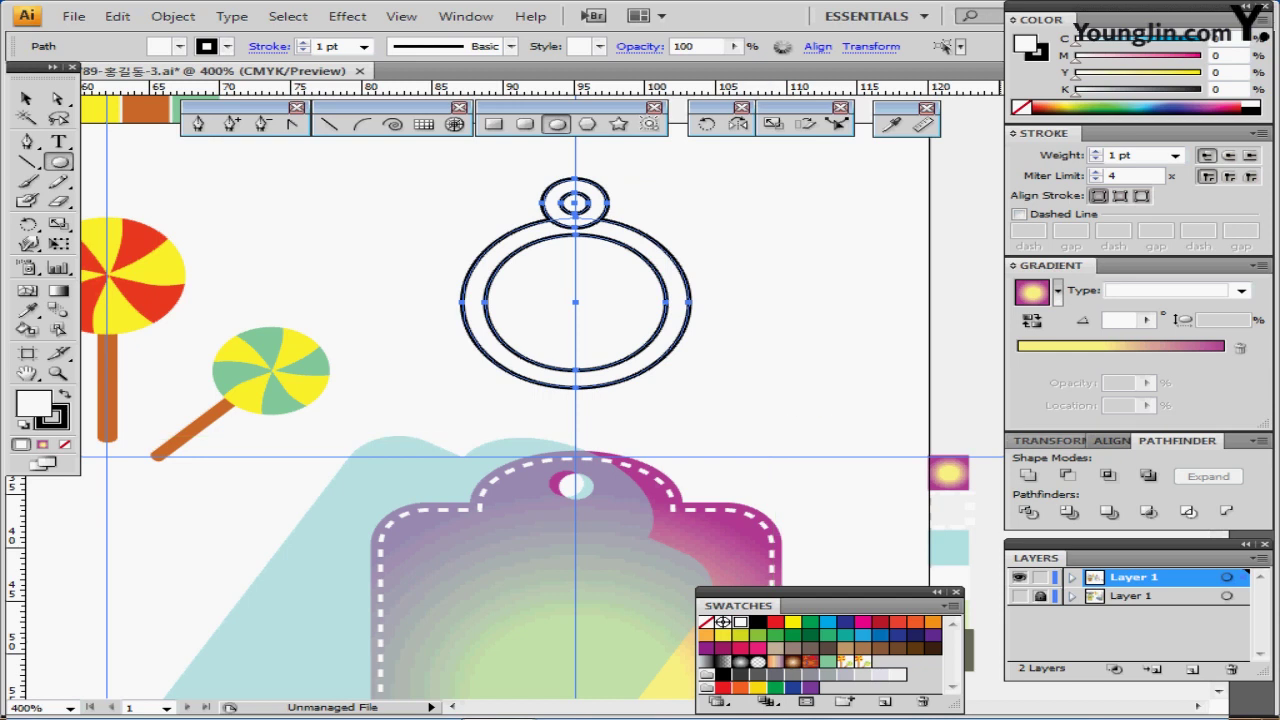
left_click_drag(1110, 433, 1110, 444)
left_click(1111, 451)
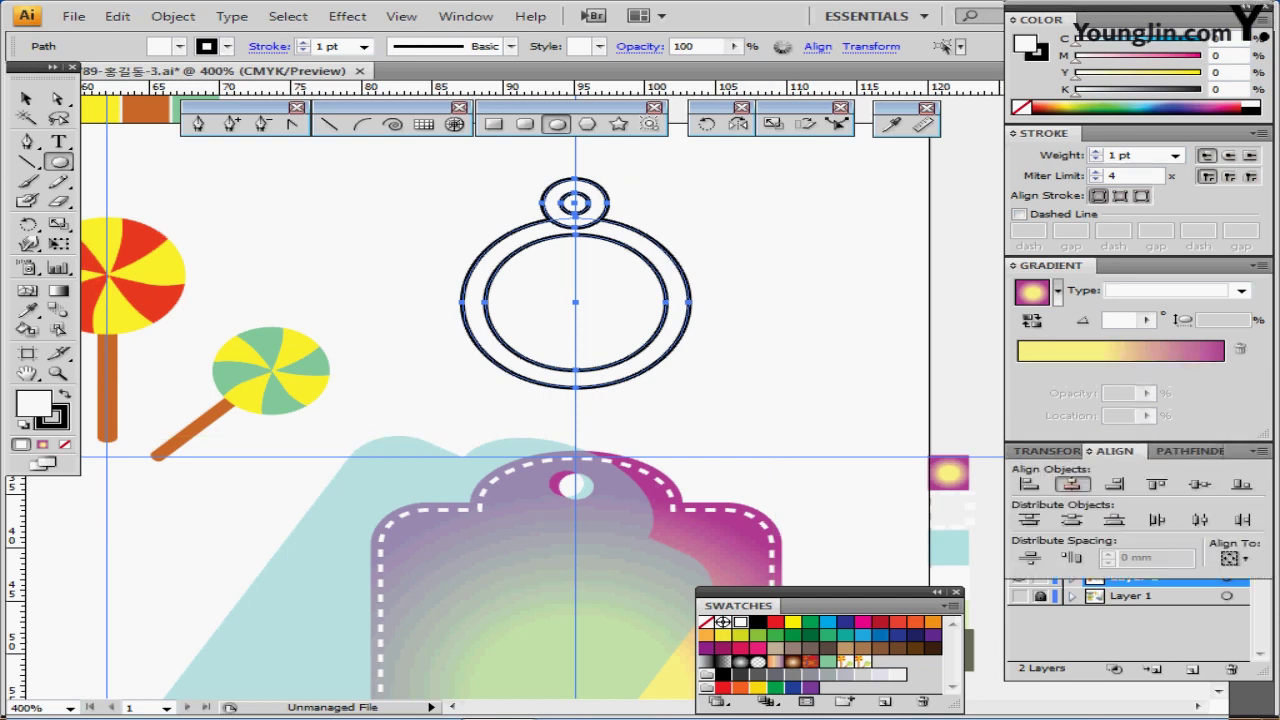
left_click(1072, 484)
double_click(1050, 266)
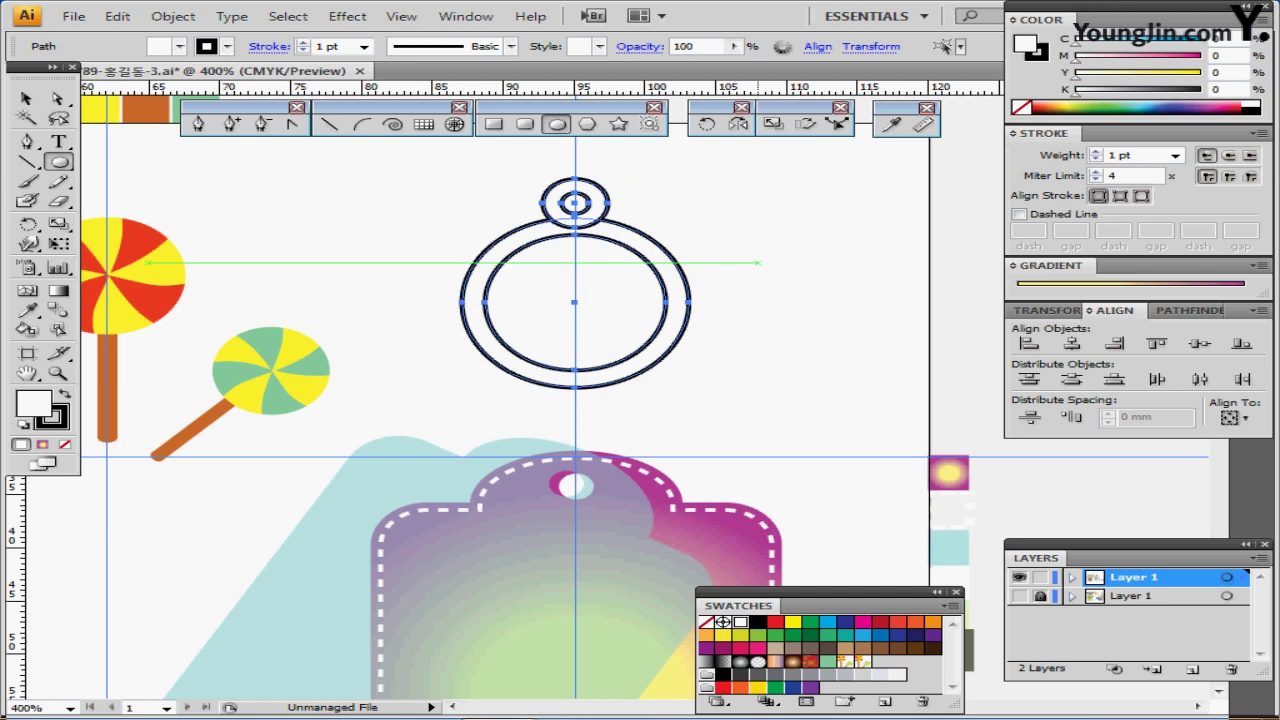
Unite the outer top circle and the 16 mm circle into one shape, and deselect it
key("ctrl")
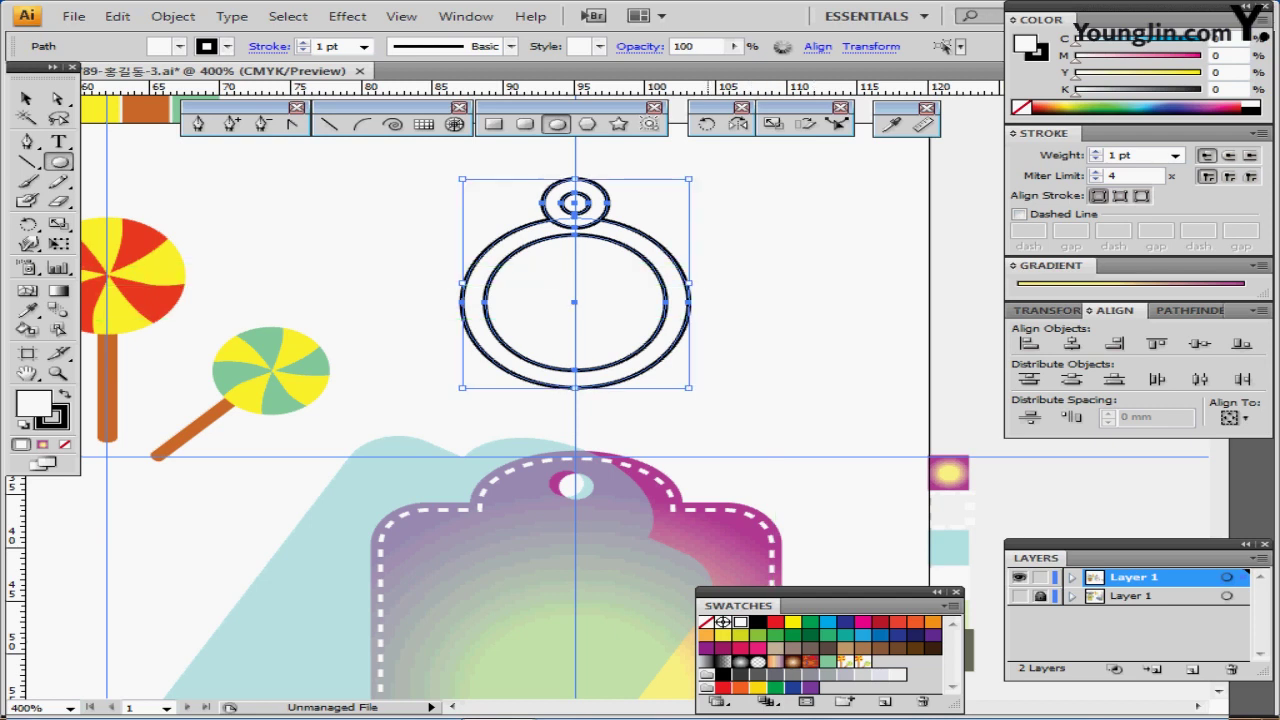
left_click(668, 184, "ctrl")
left_click_drag(665, 184, 598, 226)
key("shift+ctrl+F9")
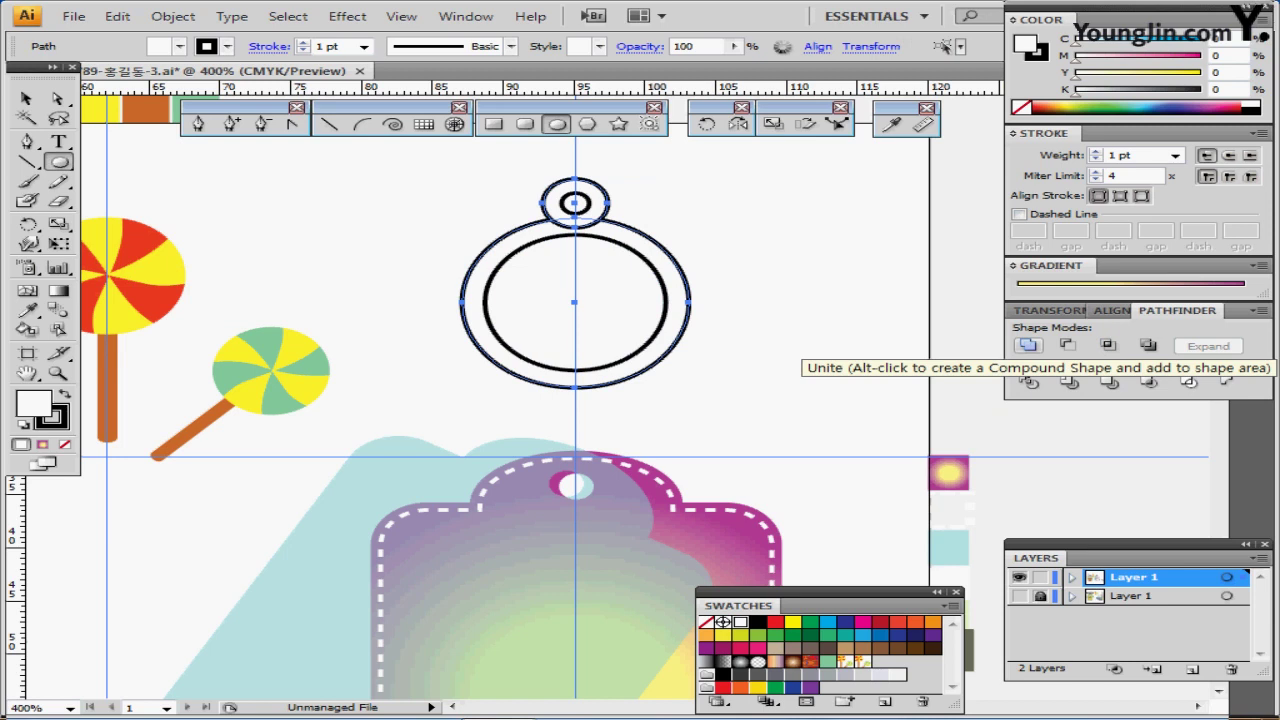
left_click(1027, 345)
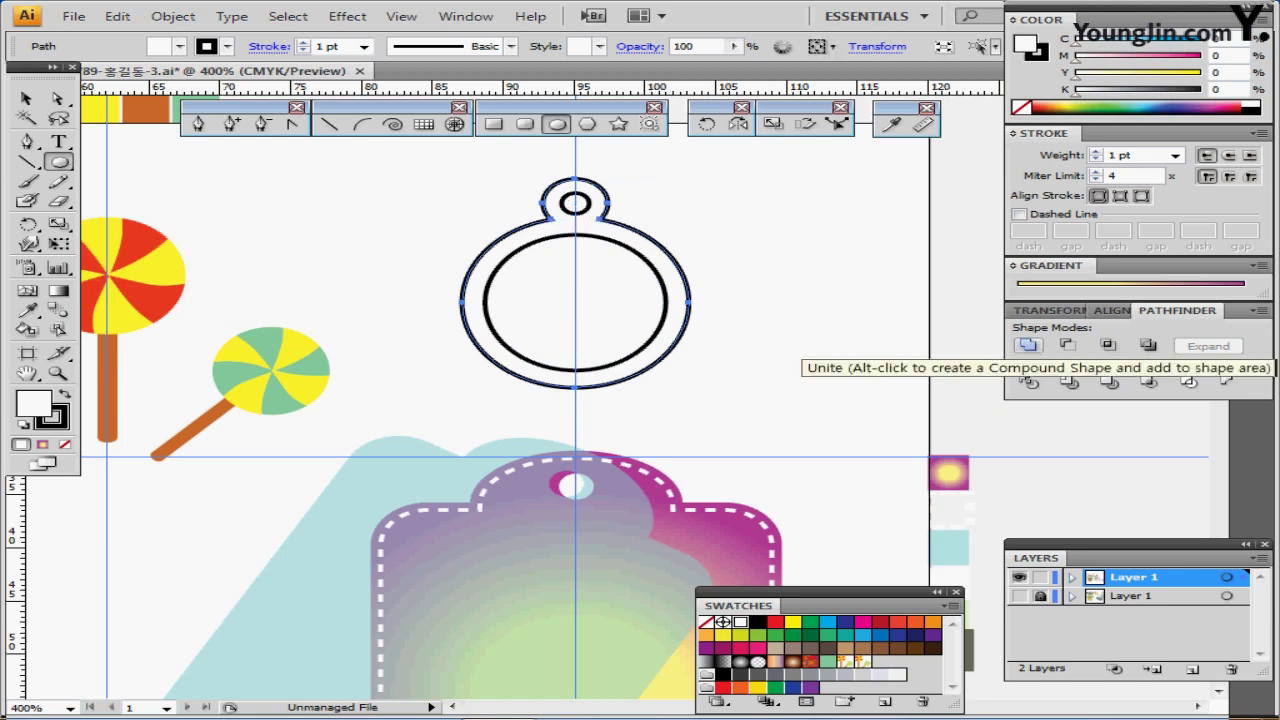
key("ctrl")
left_click(708, 176, "ctrl")
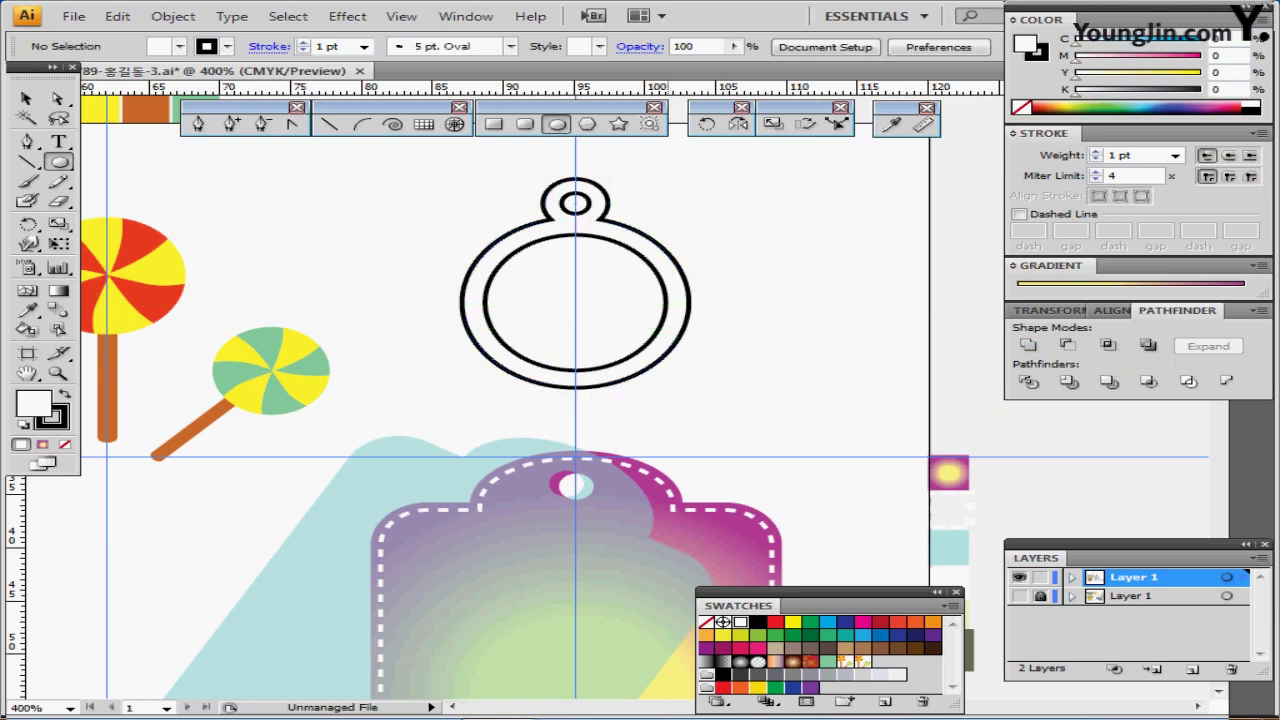
Subtract the small inner circle from the united outer shape with Minus Front to punch a hole, and deselect
left_click_drag(630, 168, 575, 194)
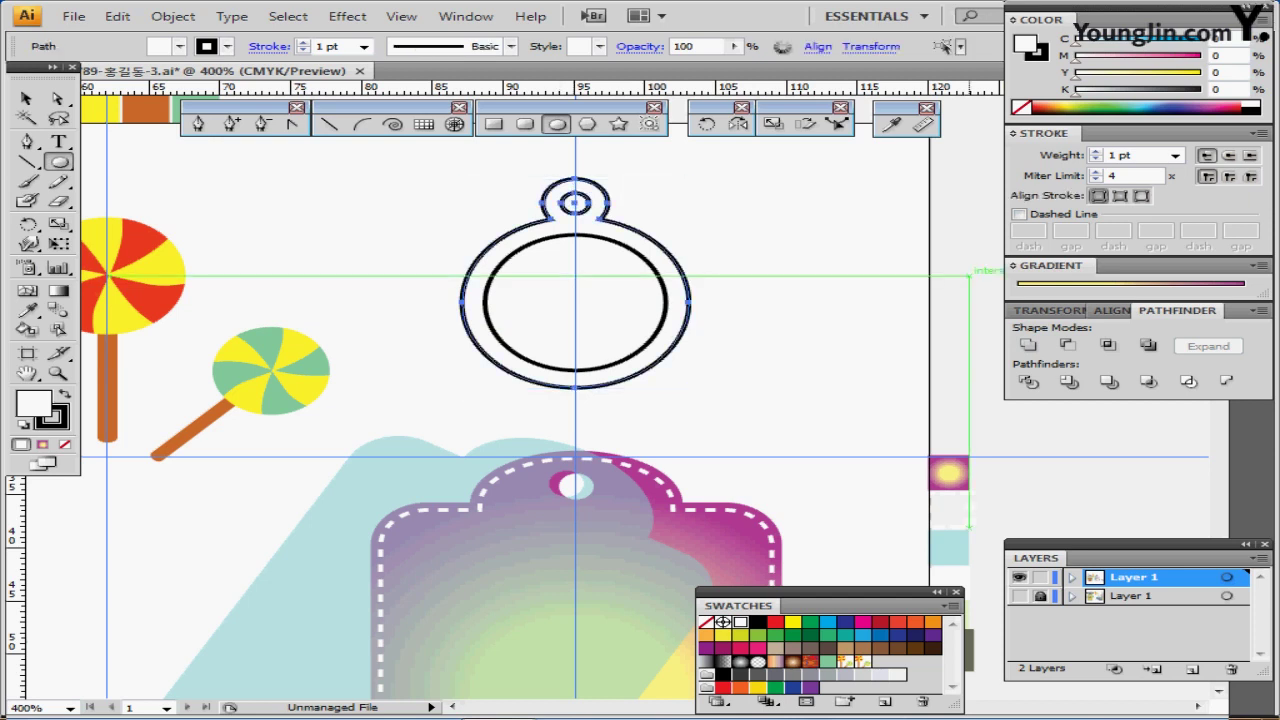
left_click(1066, 344)
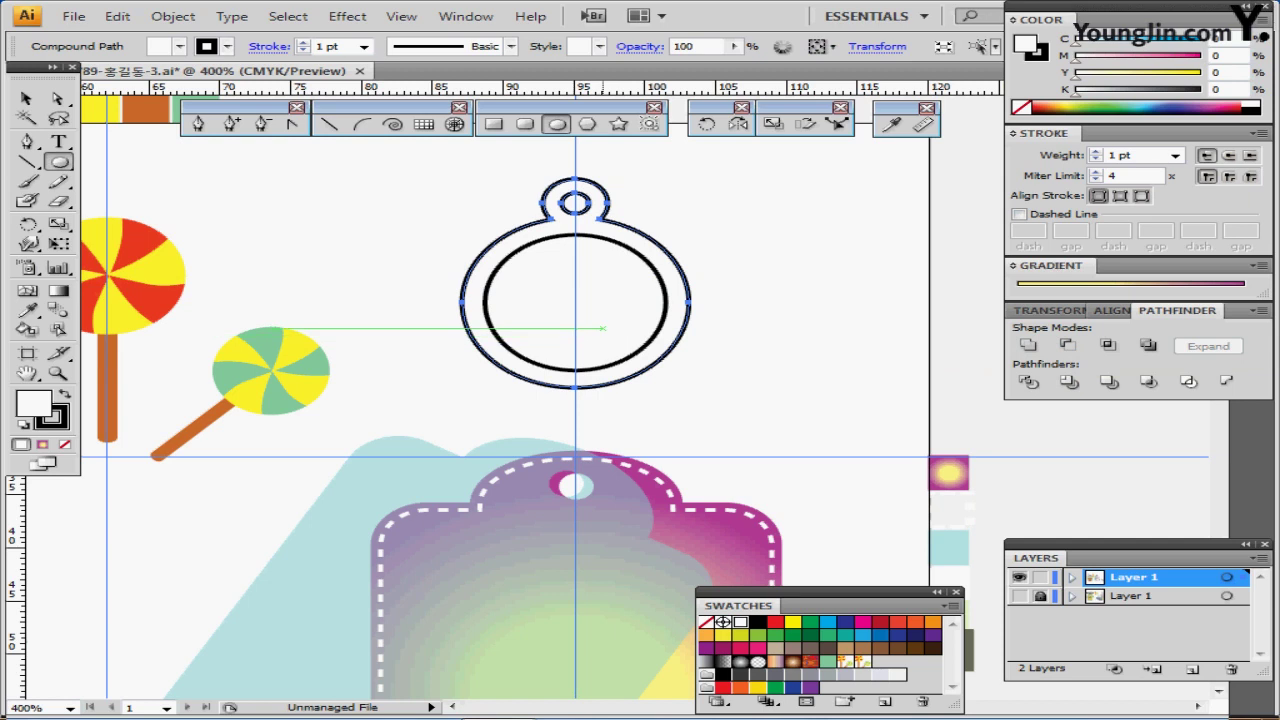
left_click_drag(829, 525, 824, 485)
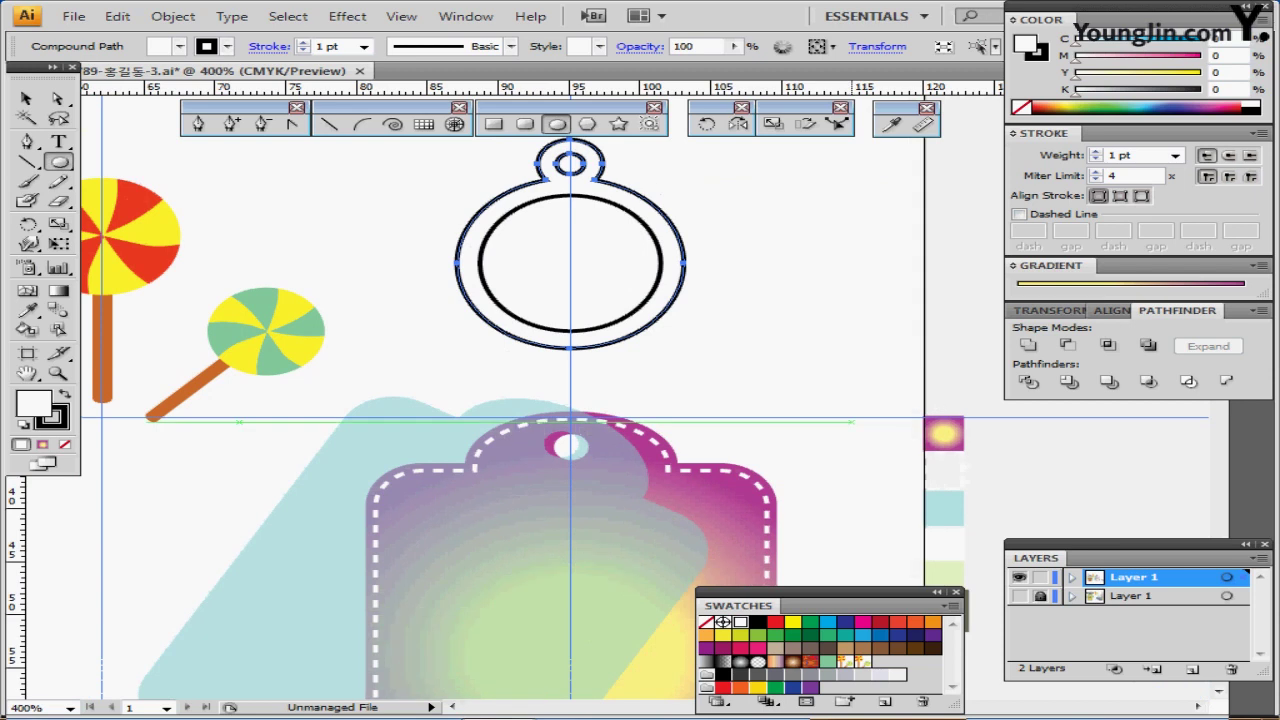
key("ctrl")
left_click(745, 320, "ctrl")
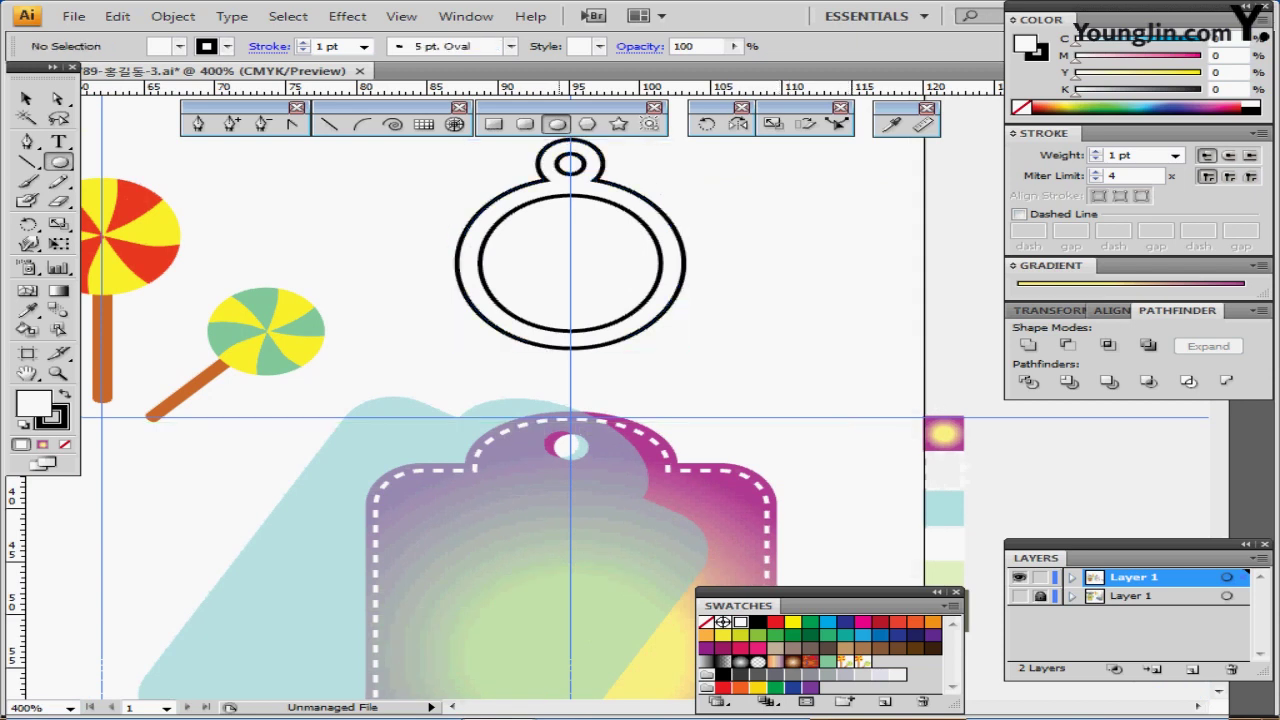
Move the whole circle decoration onto the label so its hole lies over the label's hole
left_click_drag(737, 325, 584, 475)
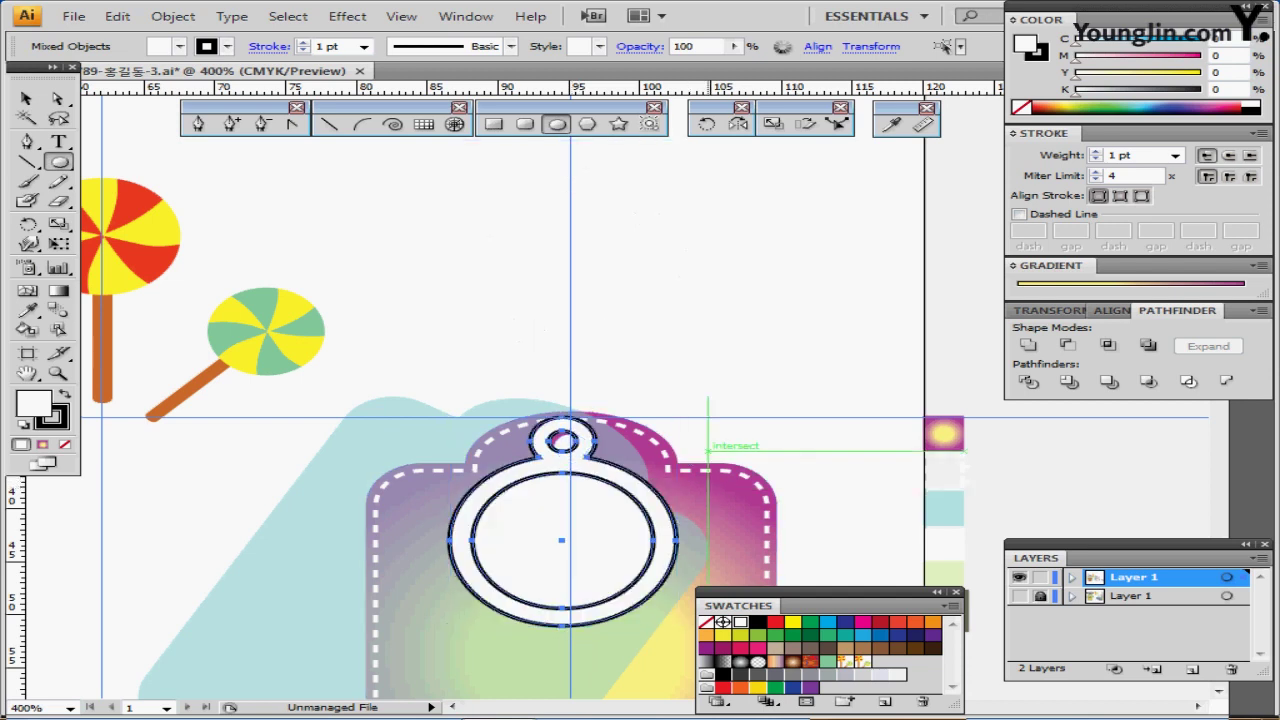
left_click_drag(708, 397, 743, 228)
left_click(743, 228, "ctrl")
Remove the stroke from the decoration's white outer shape
left_click(668, 416, "ctrl")
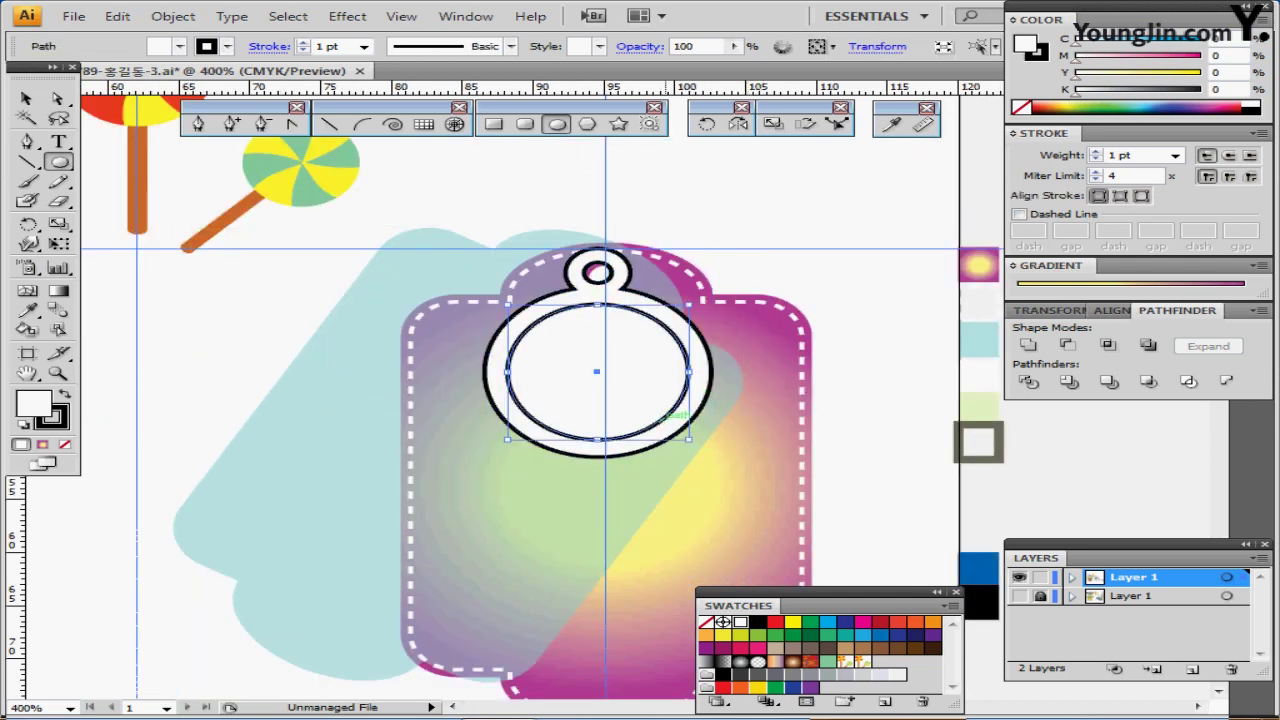
left_click(674, 425, "ctrl")
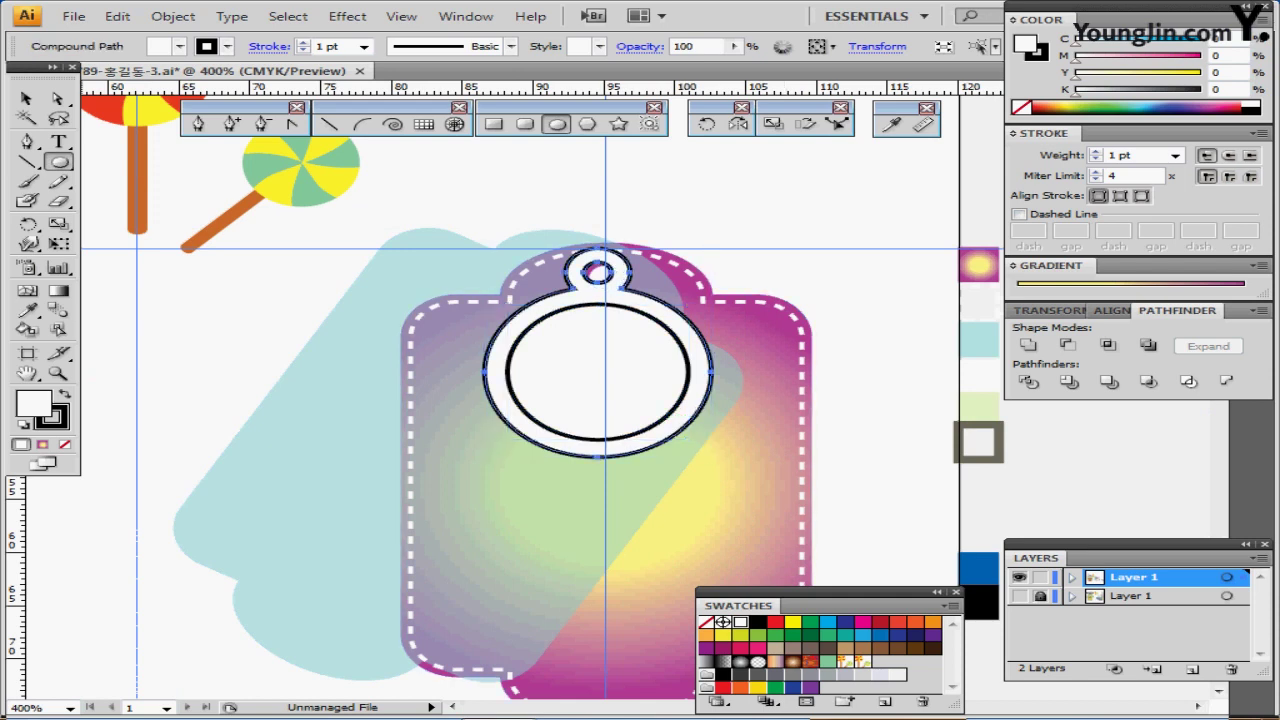
left_click(53, 417)
left_click(65, 444)
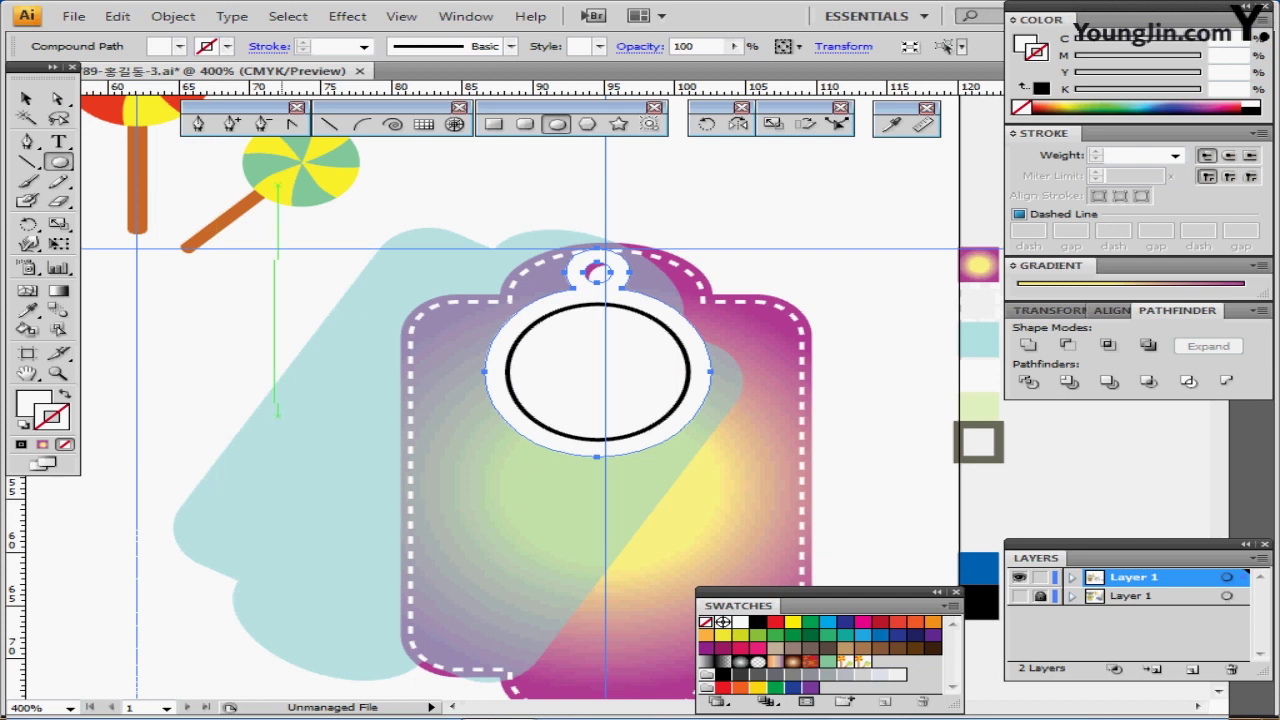
Copy the light-blue sample's fill, no stroke and 50% opacity onto the decoration's large inner circle with the Eyedropper
key("v")
left_click(512, 392)
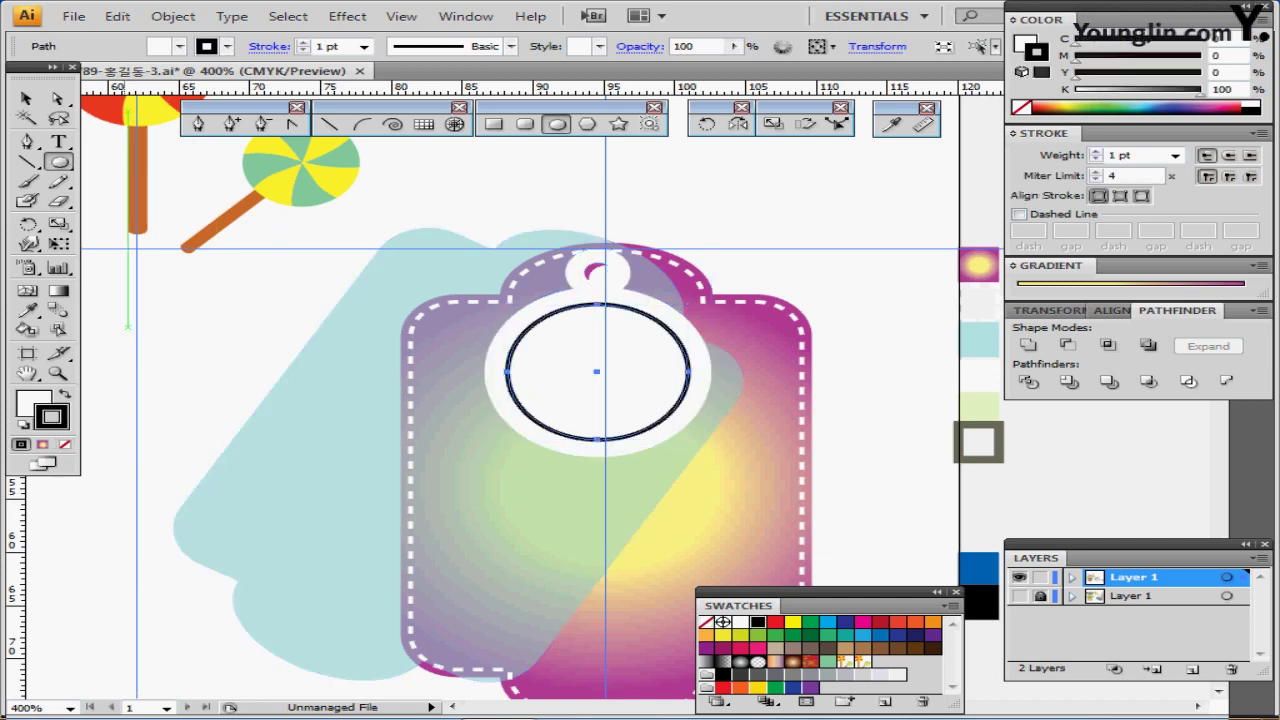
left_click(890, 124)
left_click(979, 339)
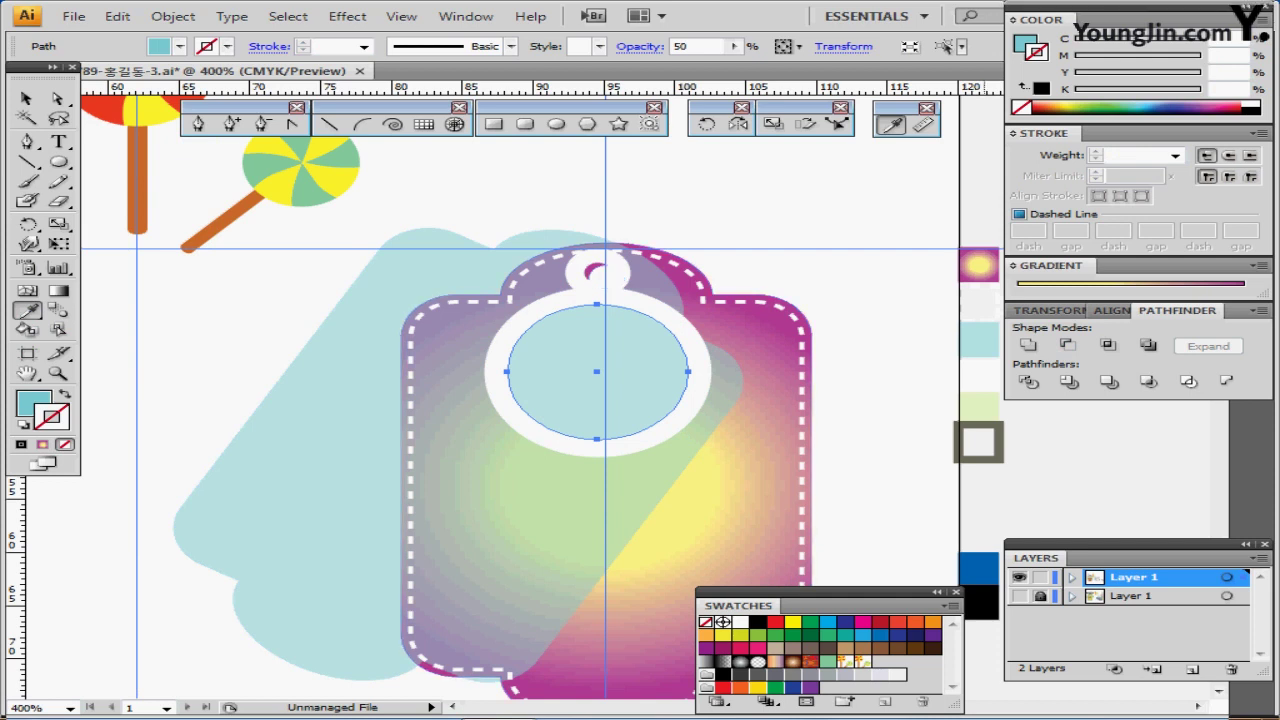
Set the inner circle's fill colour to C 10 and Y 30
left_click(1022, 42)
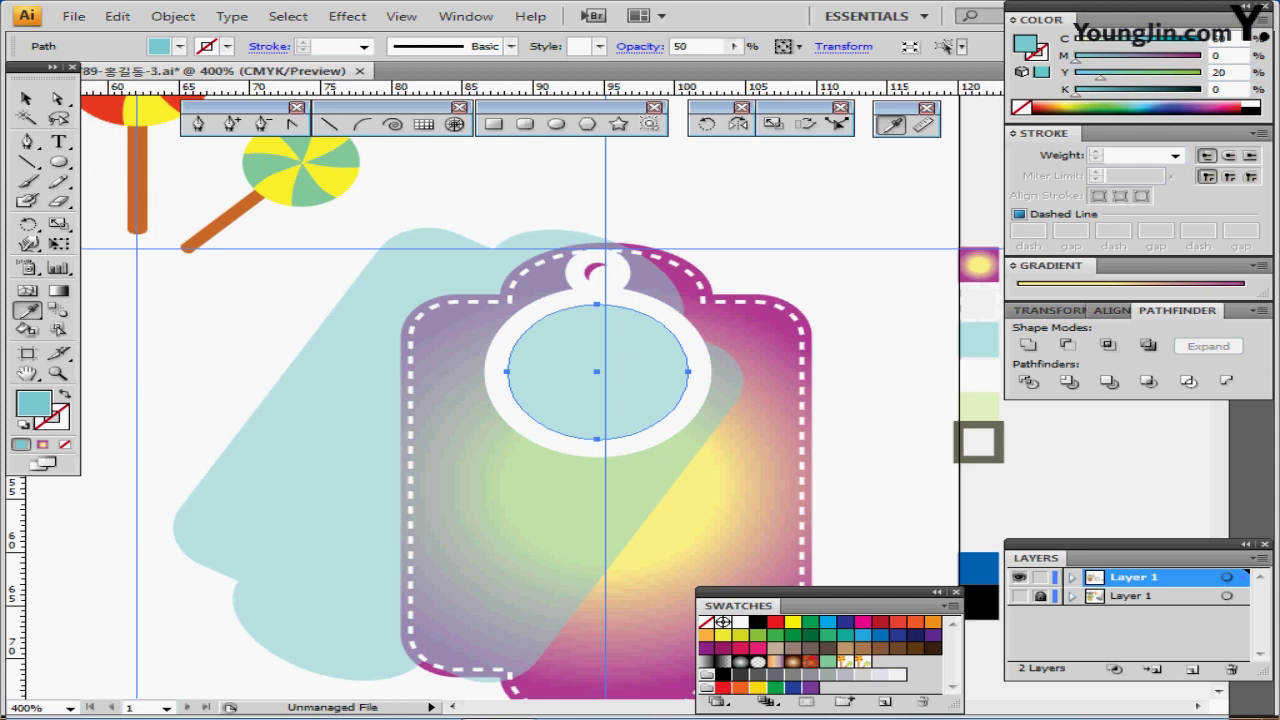
double_click(1219, 38)
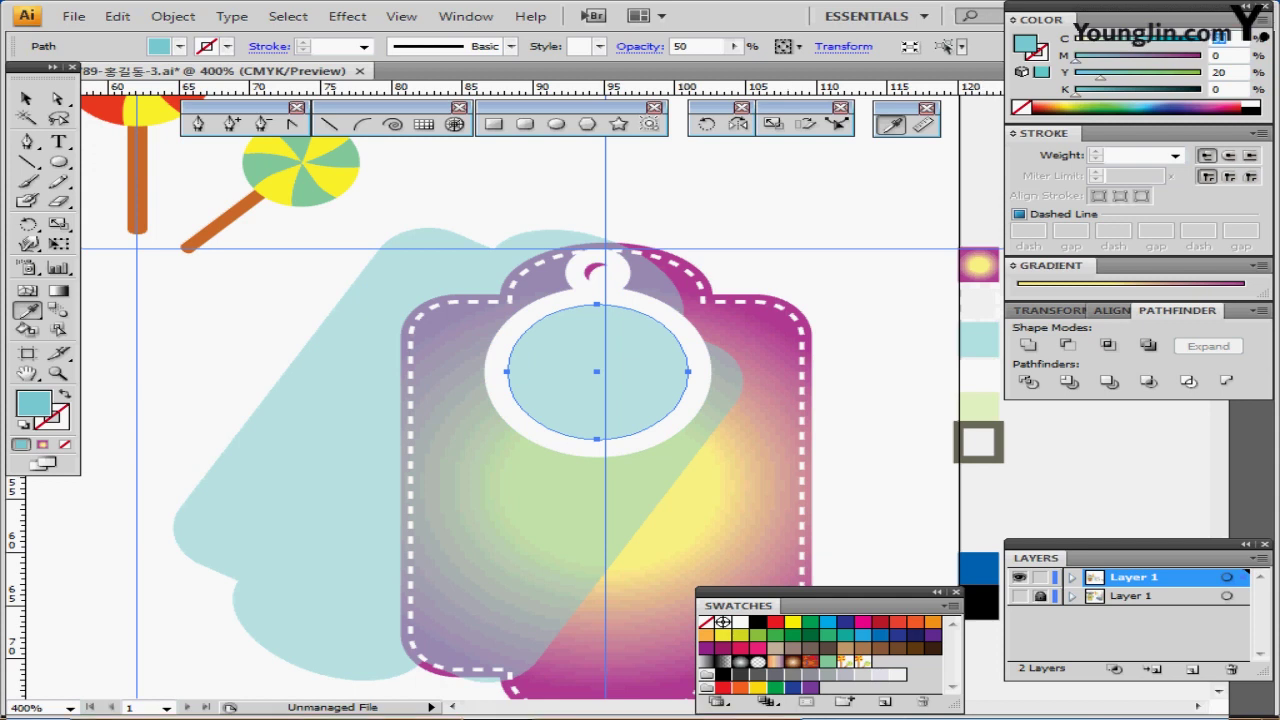
type("10")
key("Tab")
key("Tab")
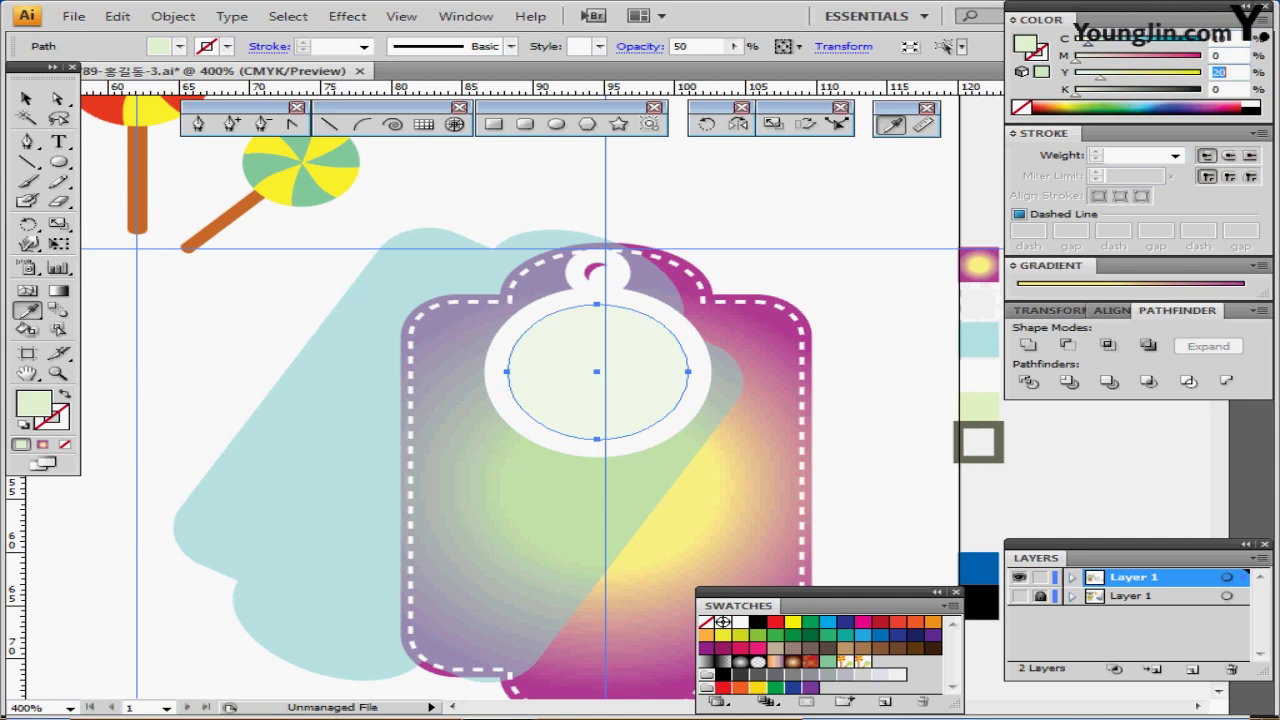
type("30")
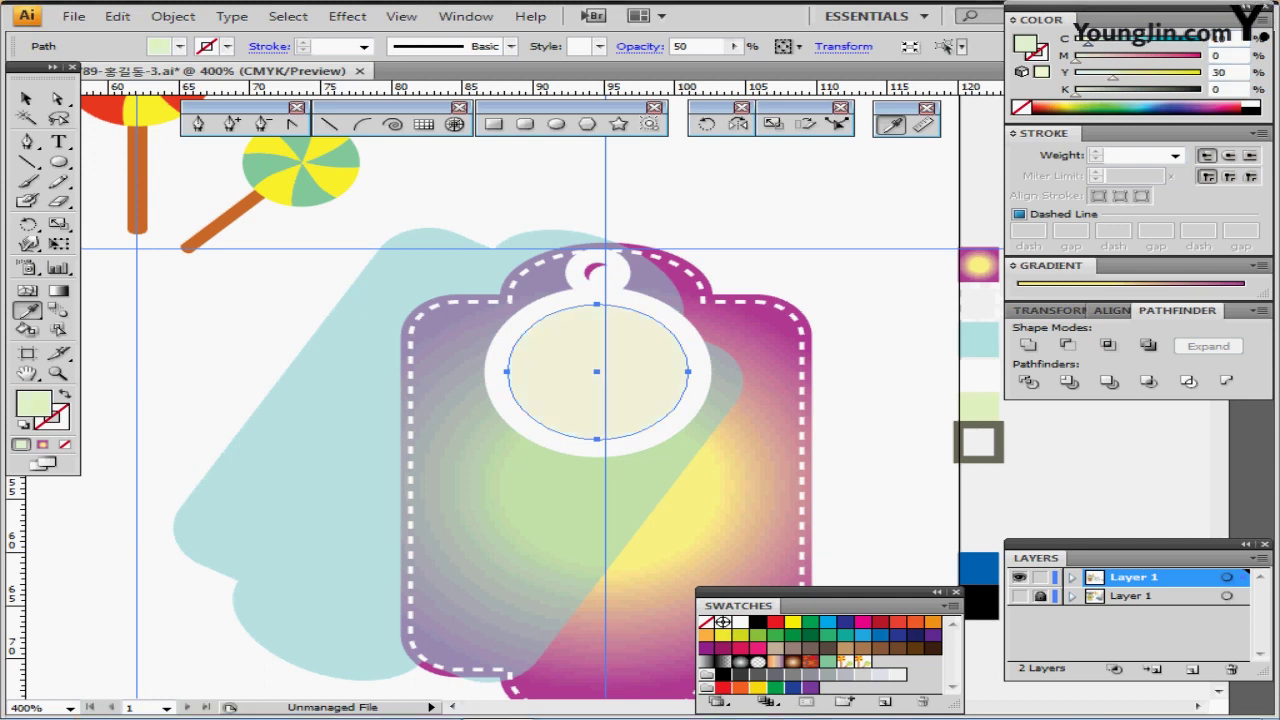
Rotate the white outer shape together with its inner circle by -45°
left_click(669, 427, "ctrl+shift")
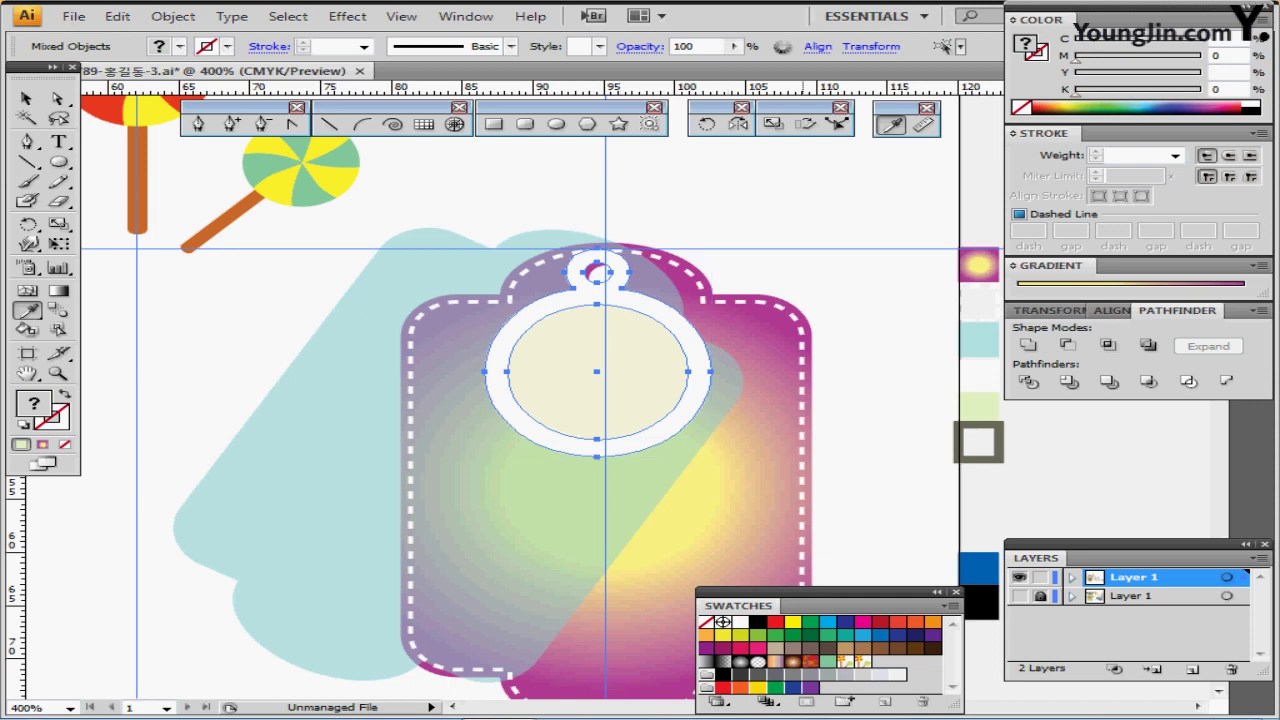
key("ctrl+shift+a")
left_click(552, 430, "ctrl")
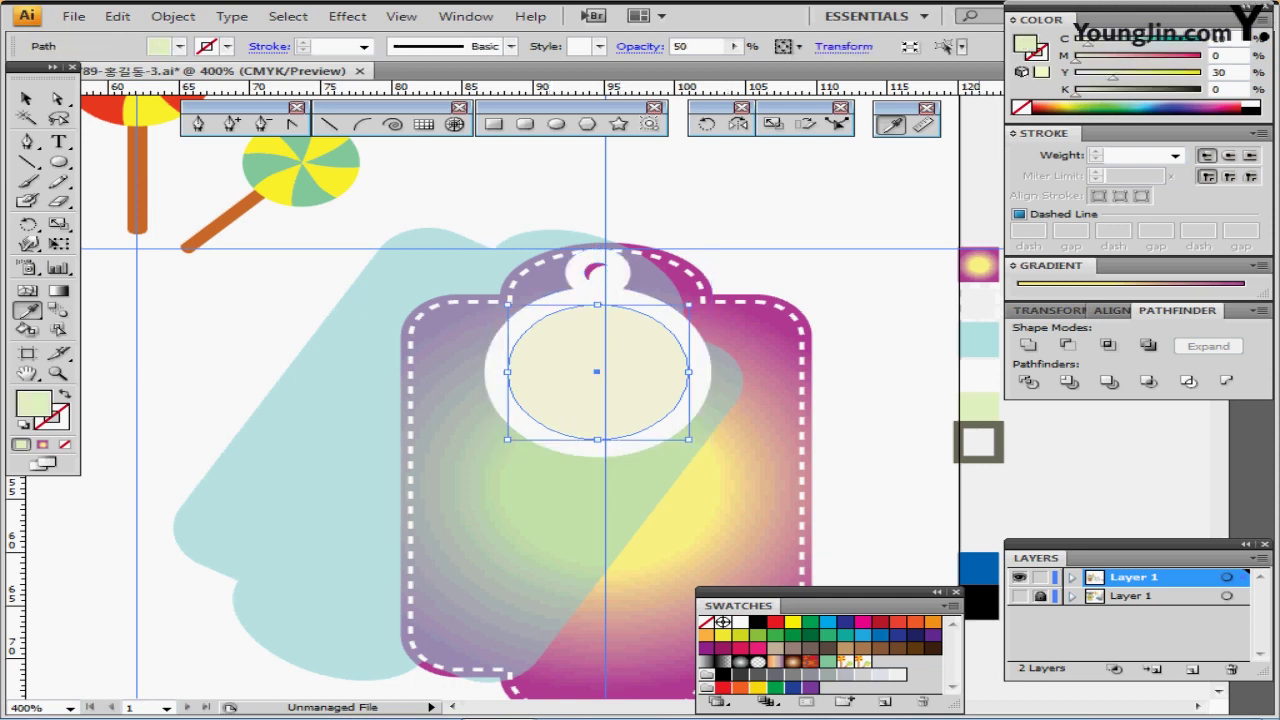
key("ctrl+shift+b")
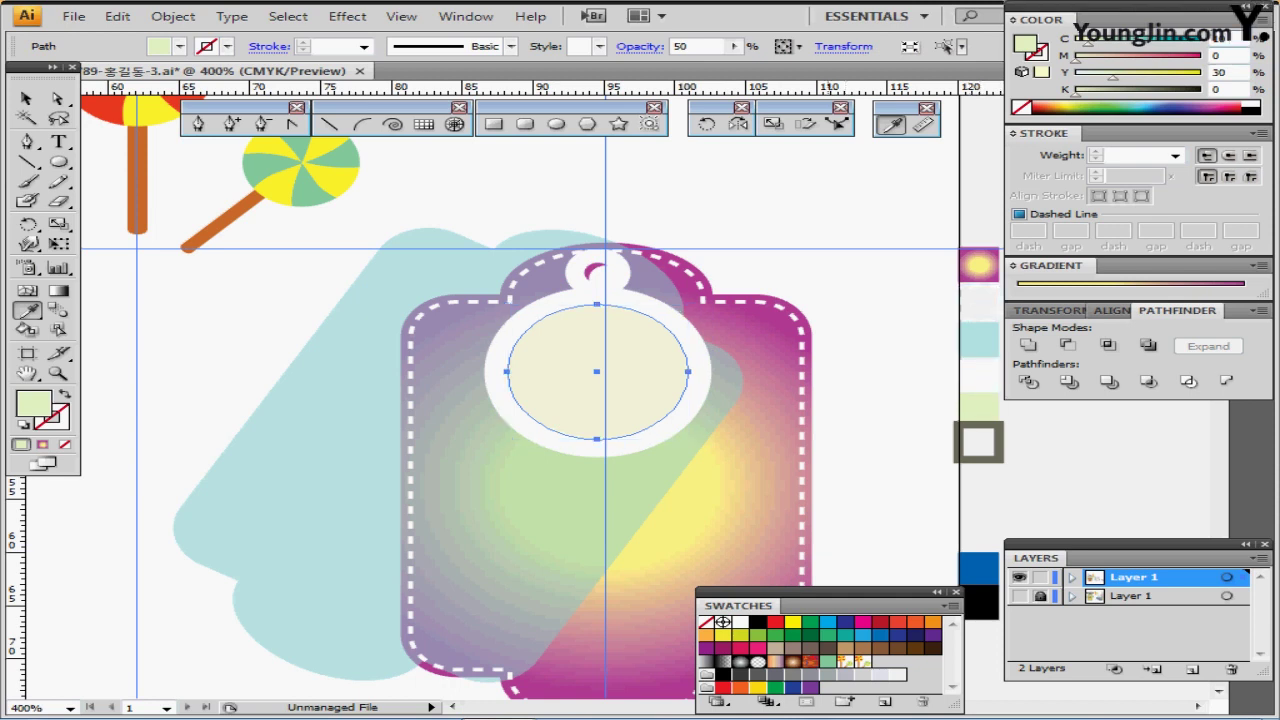
left_click(828, 369, "ctrl+alt")
left_click_drag(797, 388, 866, 290)
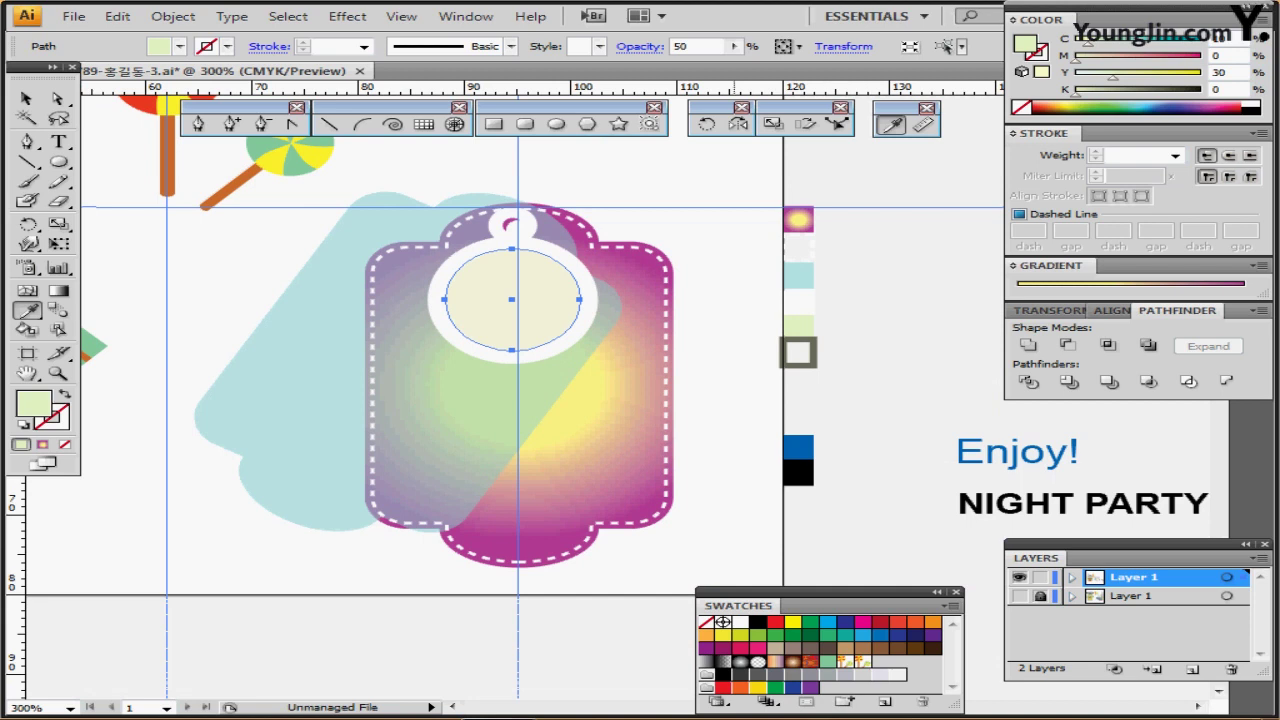
left_click(534, 244, "ctrl+shift")
key("ctrl+shift+b")
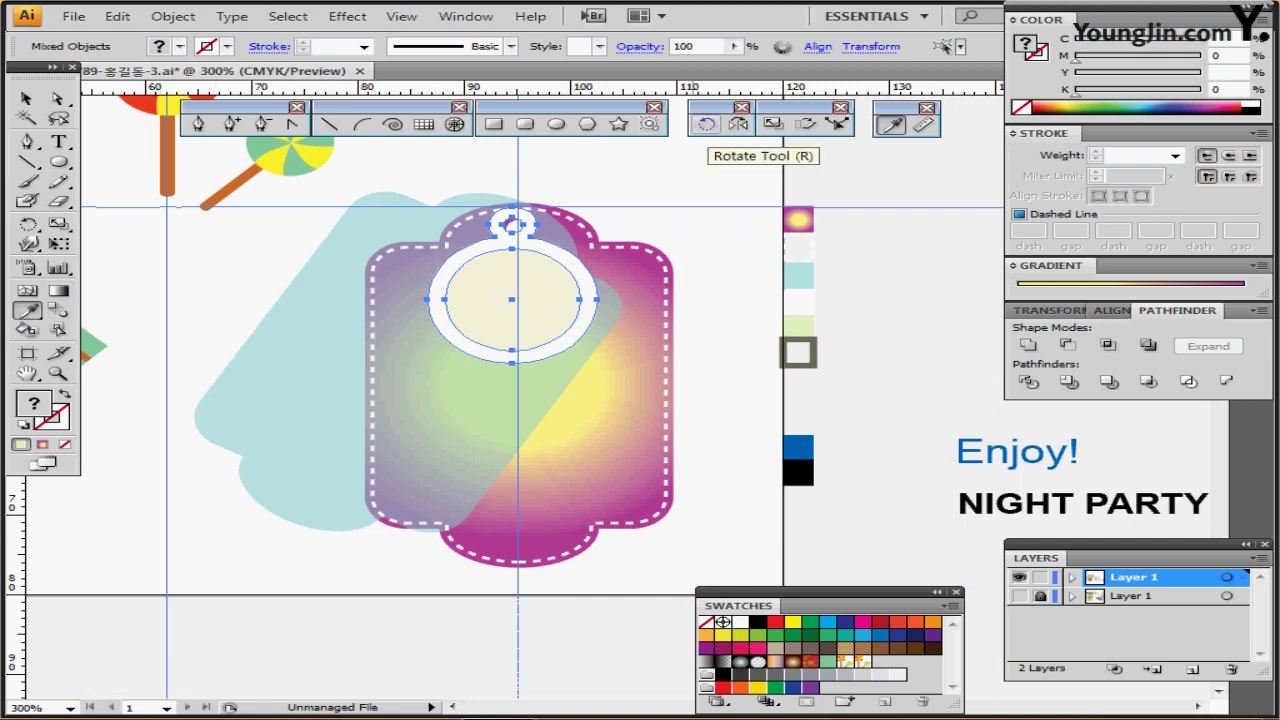
double_click(706, 124)
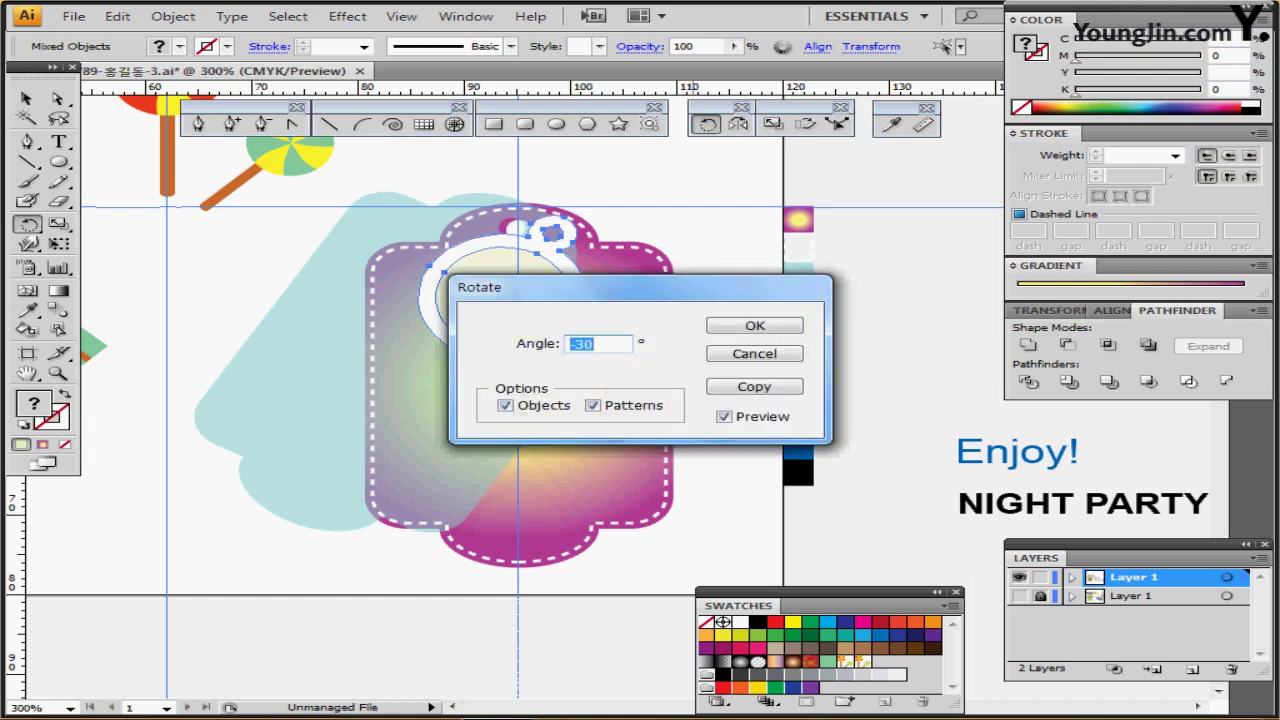
type("-45")
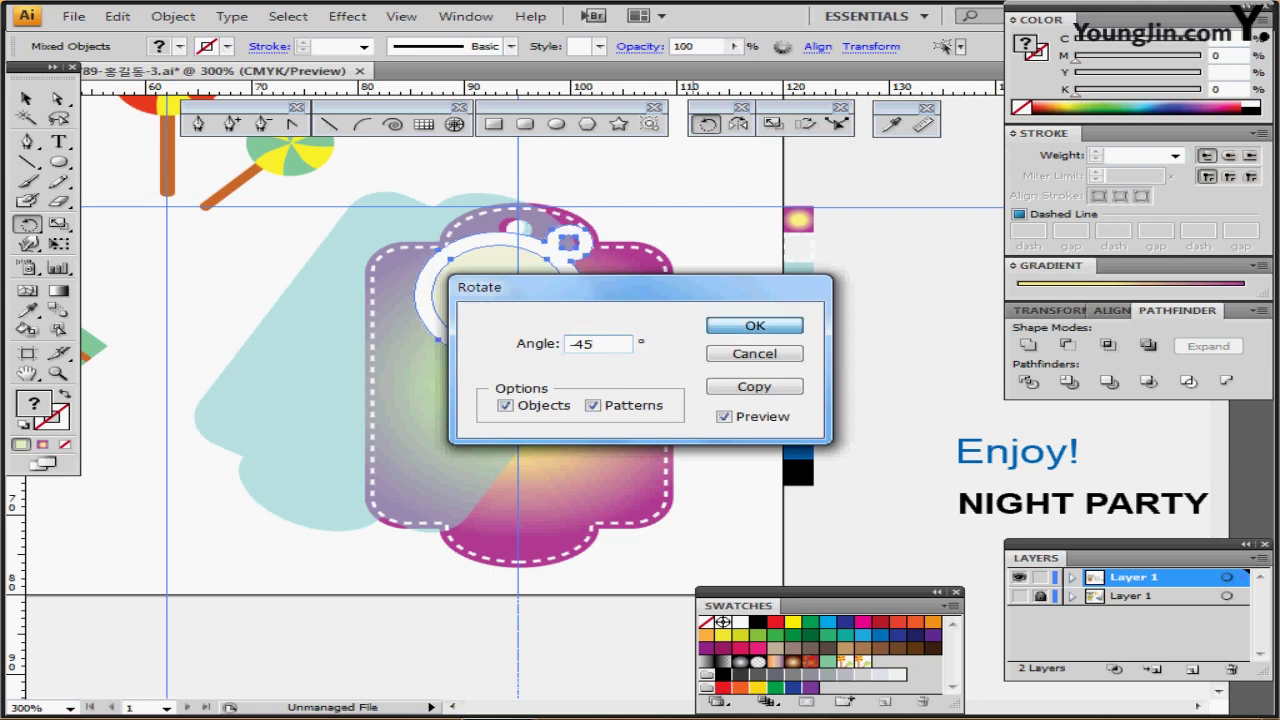
key("Return")
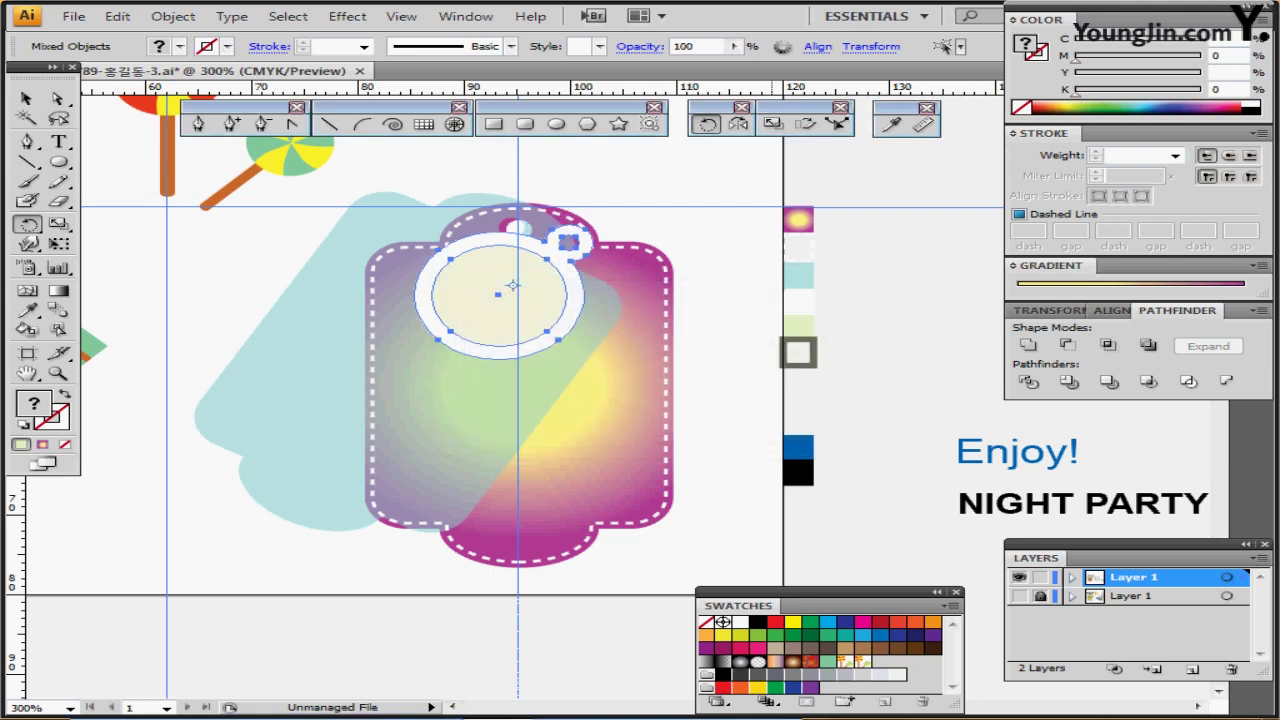
Move the rotated decoration so its hole overlaps the labels' hole, and deselect it
left_click_drag(531, 310, 479, 295)
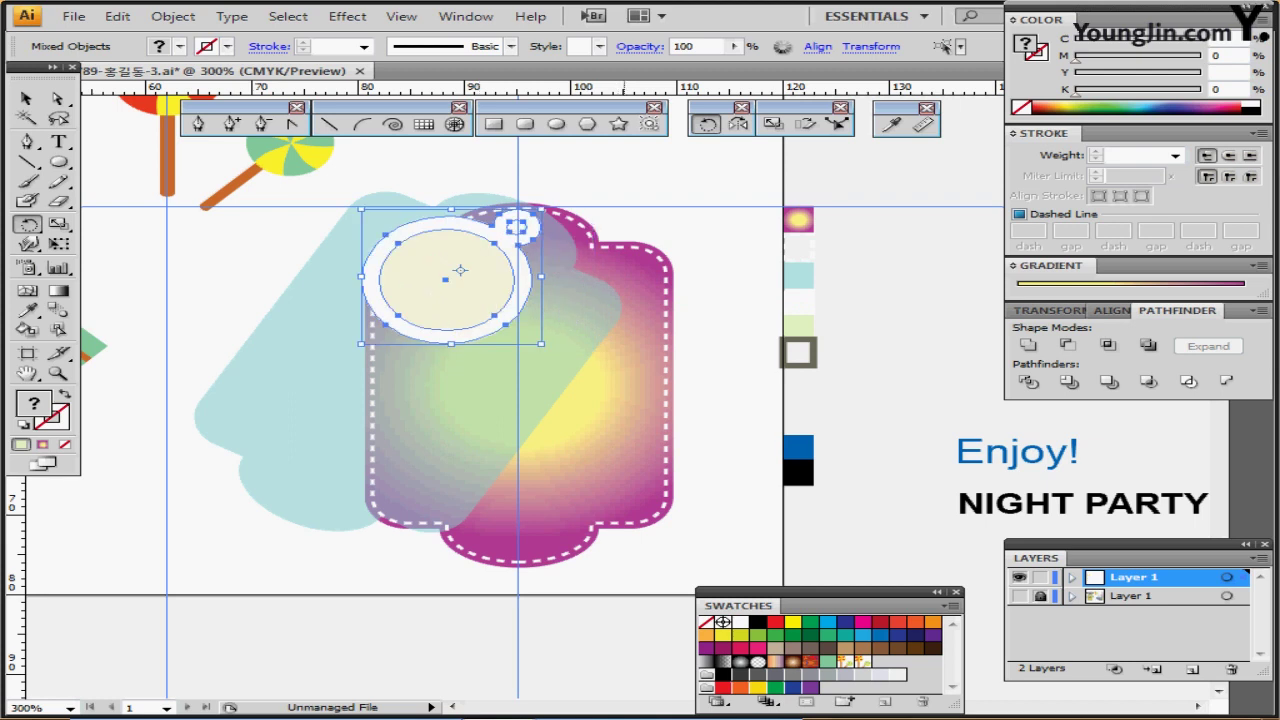
left_click(712, 300, "ctrl")
left_click(483, 291, "ctrl")
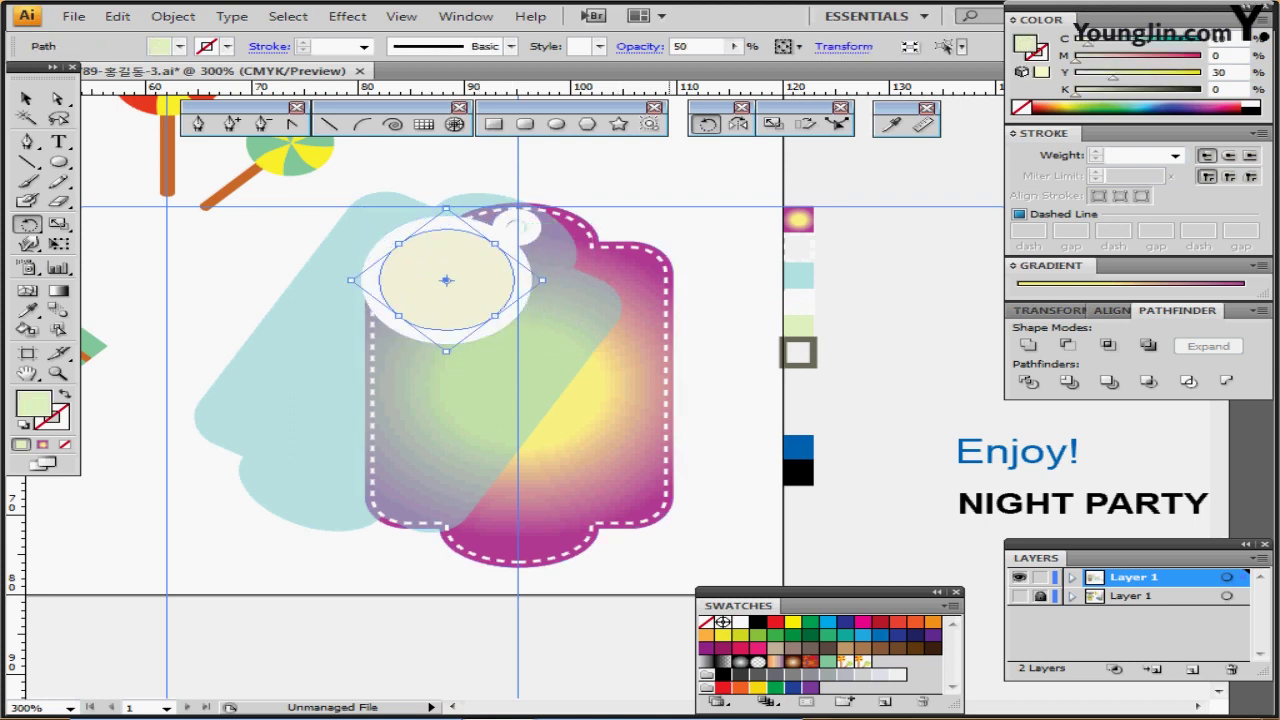
key("ctrl+shift+a")
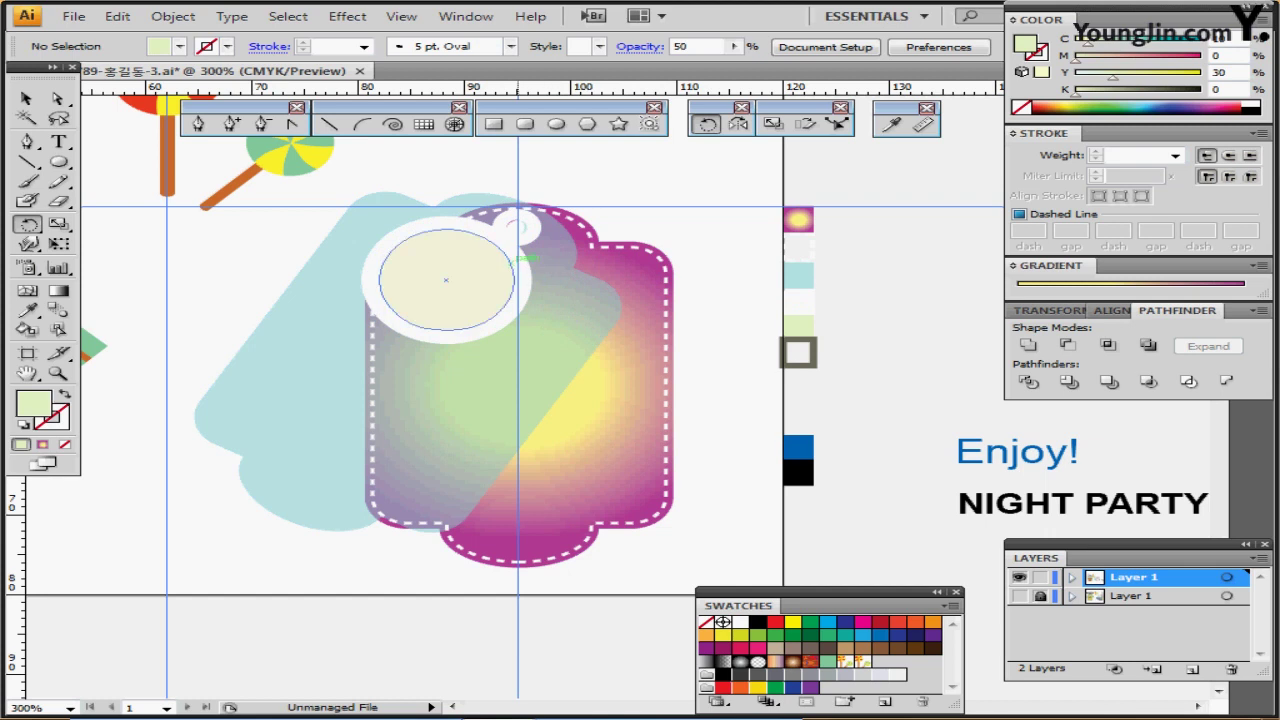
Set the opacity of the decoration's inner circle to 100% and deselect it
left_click(548, 326, "ctrl")
left_click_drag(548, 357, 540, 345)
left_click(540, 345, "ctrl")
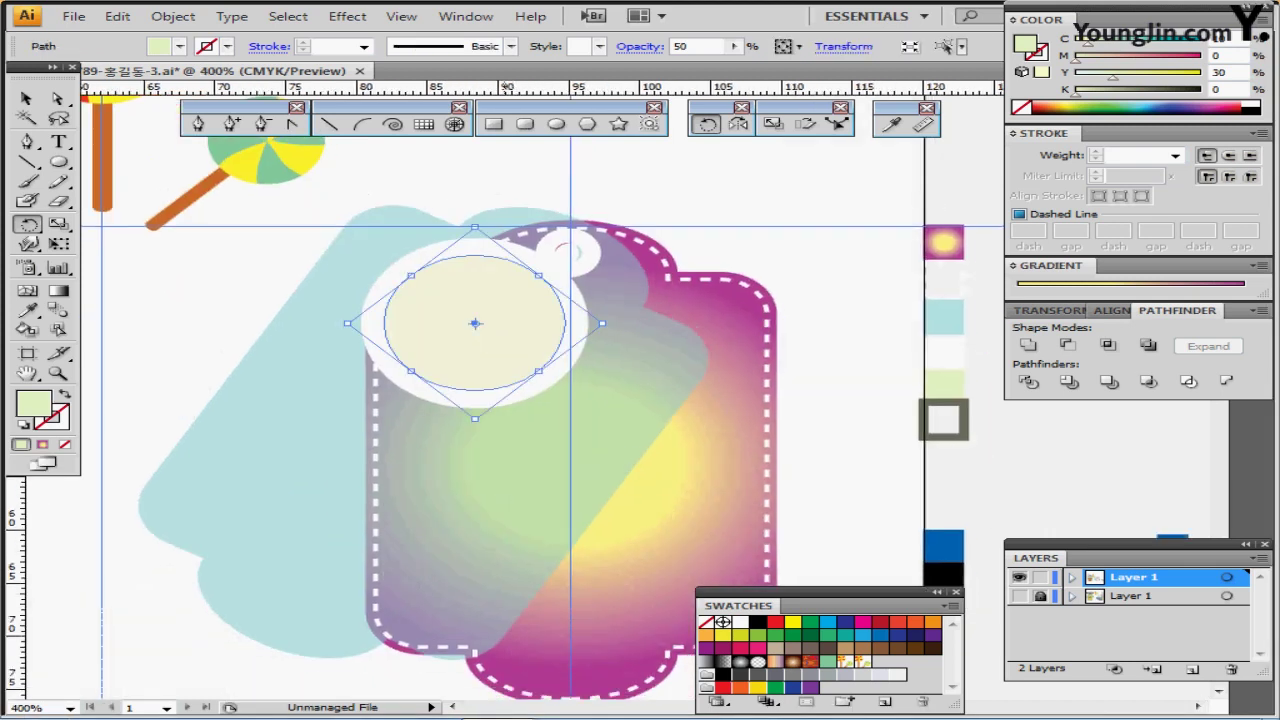
left_click(734, 46)
left_click_drag(669, 65, 735, 65)
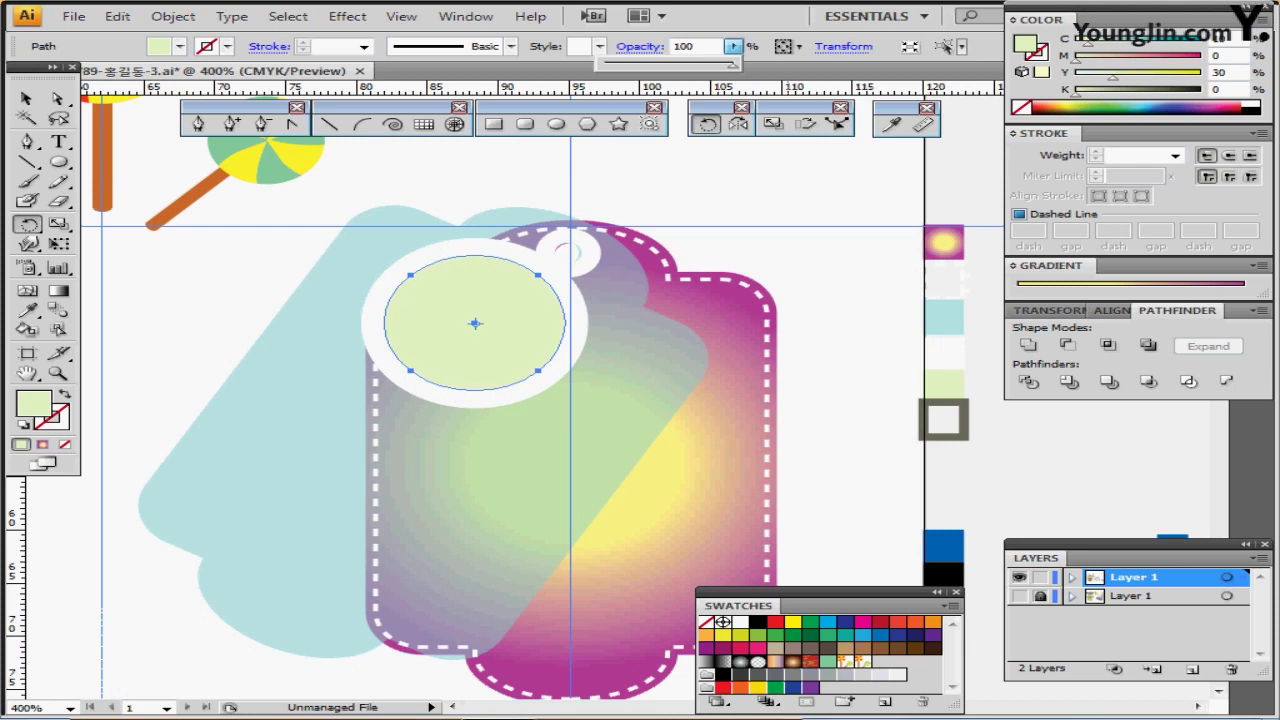
left_click(270, 262, "ctrl")
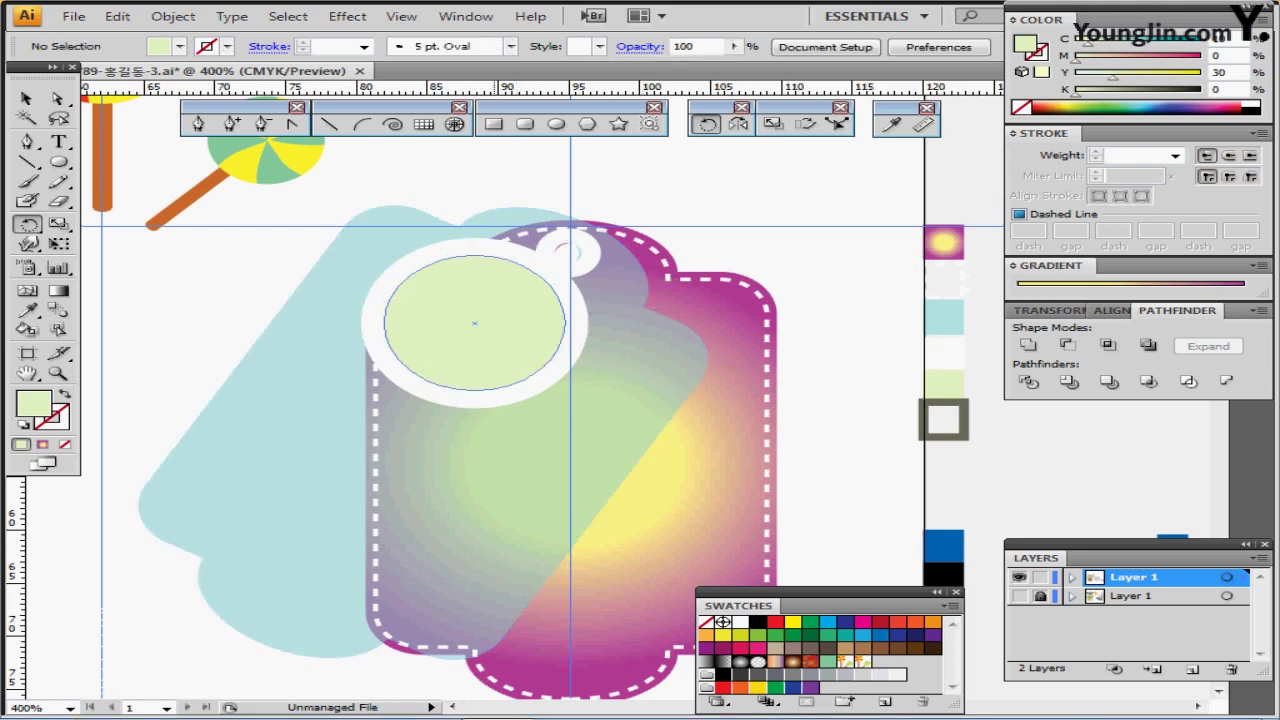
left_click(463, 325, "ctrl")
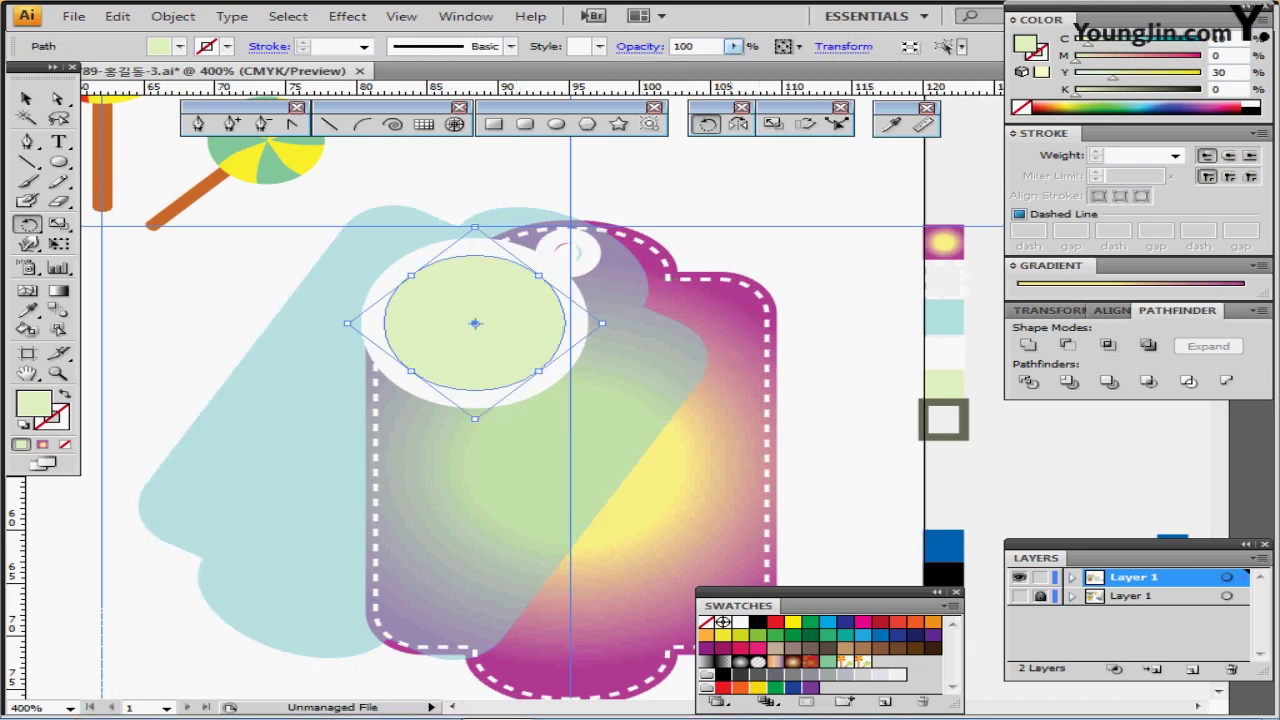
left_click(640, 47)
left_click(640, 47)
left_click(760, 226, "ctrl")
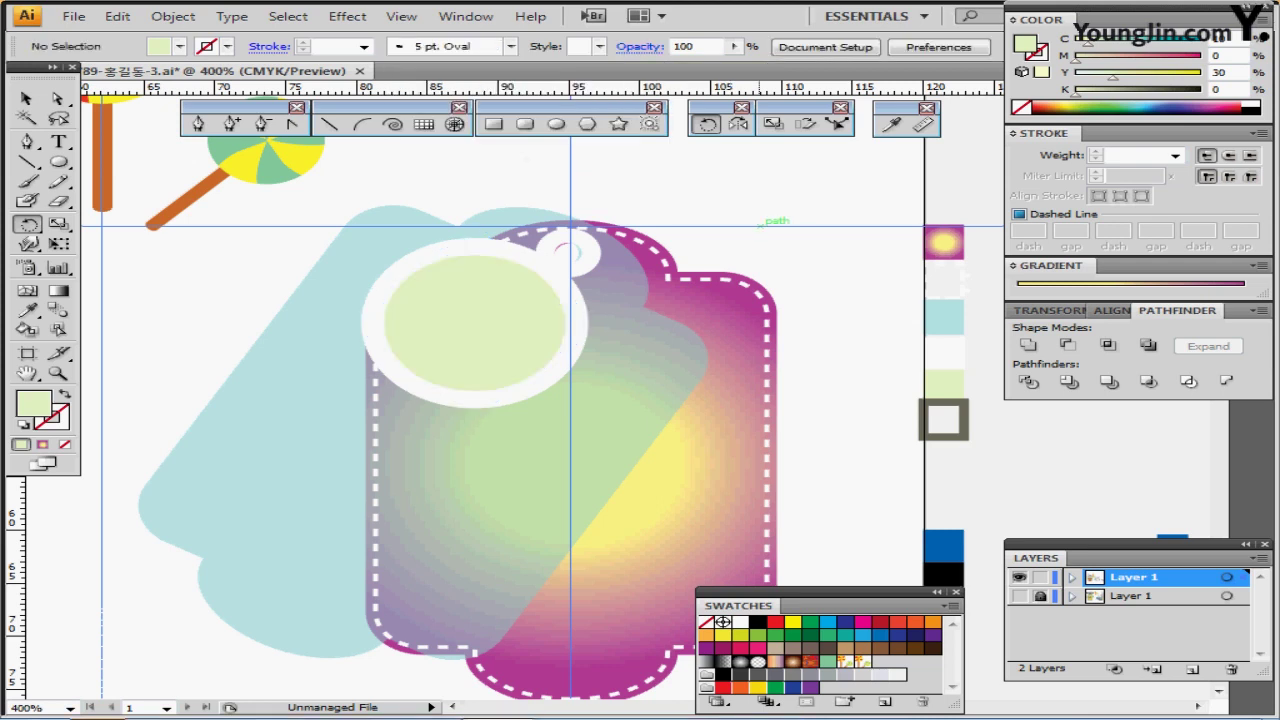
Prepare the Pen tool with no fill and a stroke colour of C 0, M 0, Y 20 and K 70
key("ctrl+minus")
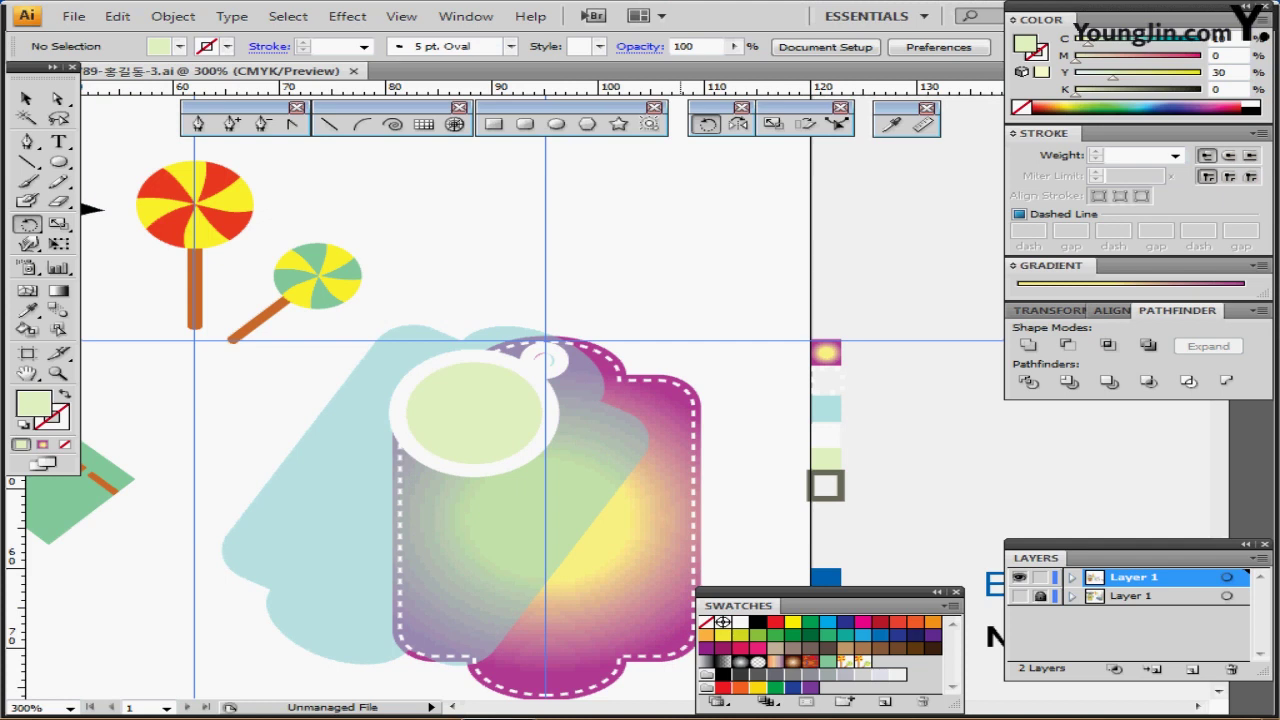
left_click_drag(645, 380, 670, 290)
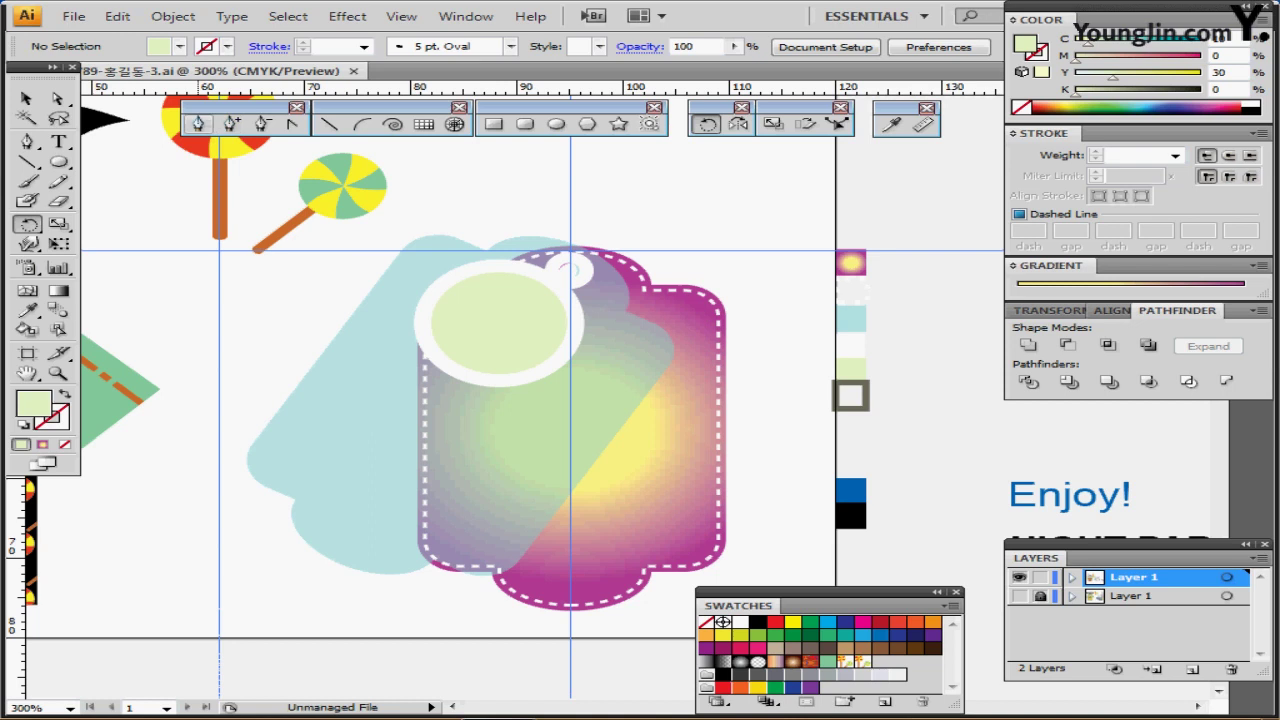
left_click(198, 123)
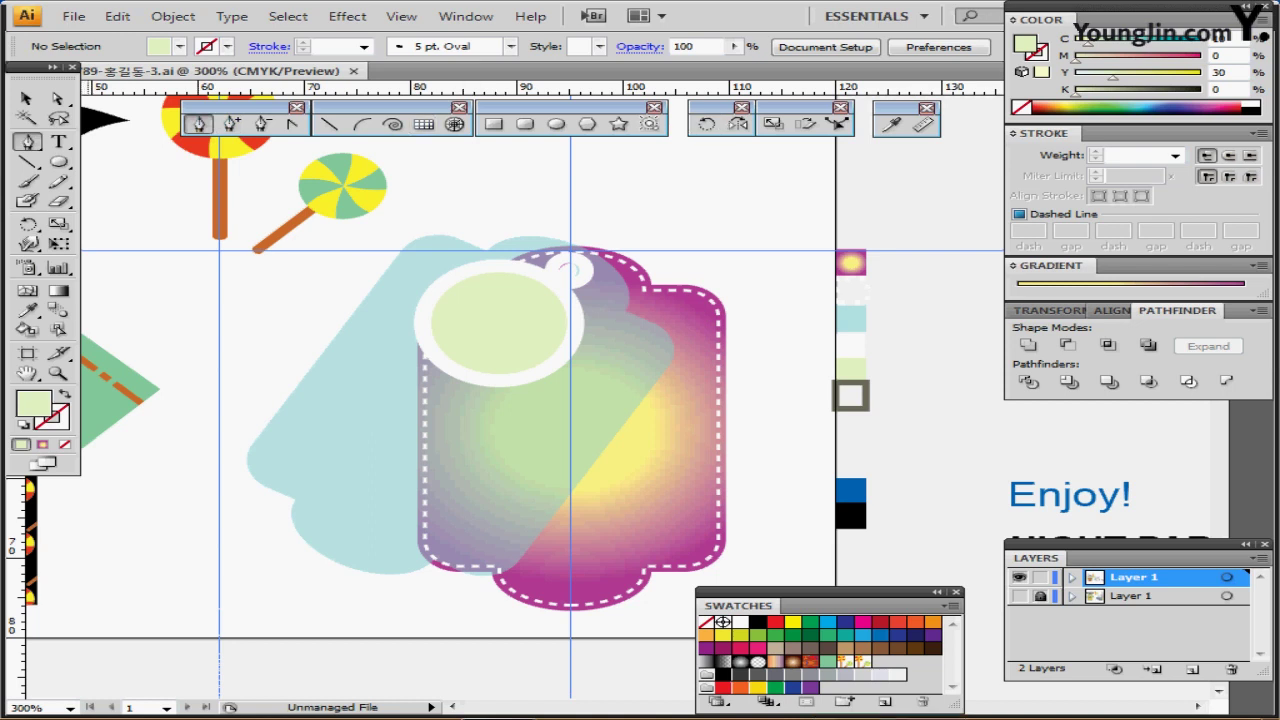
key("shift+x")
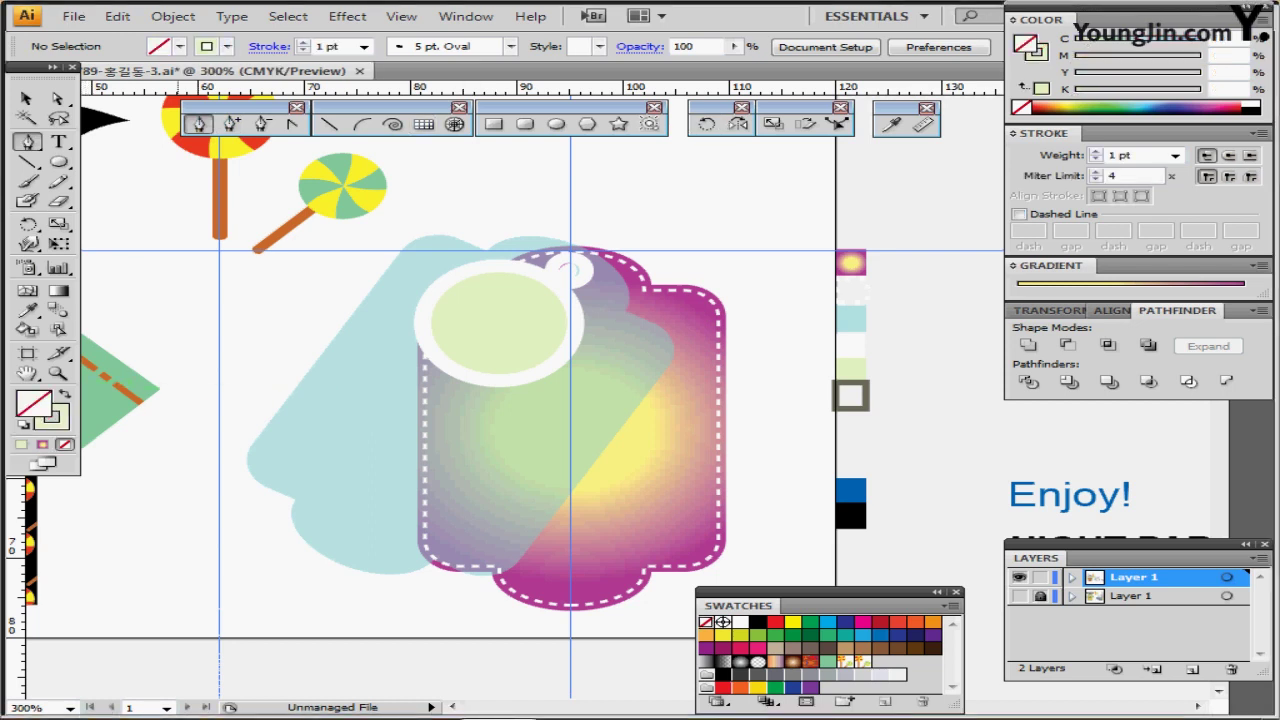
key("x")
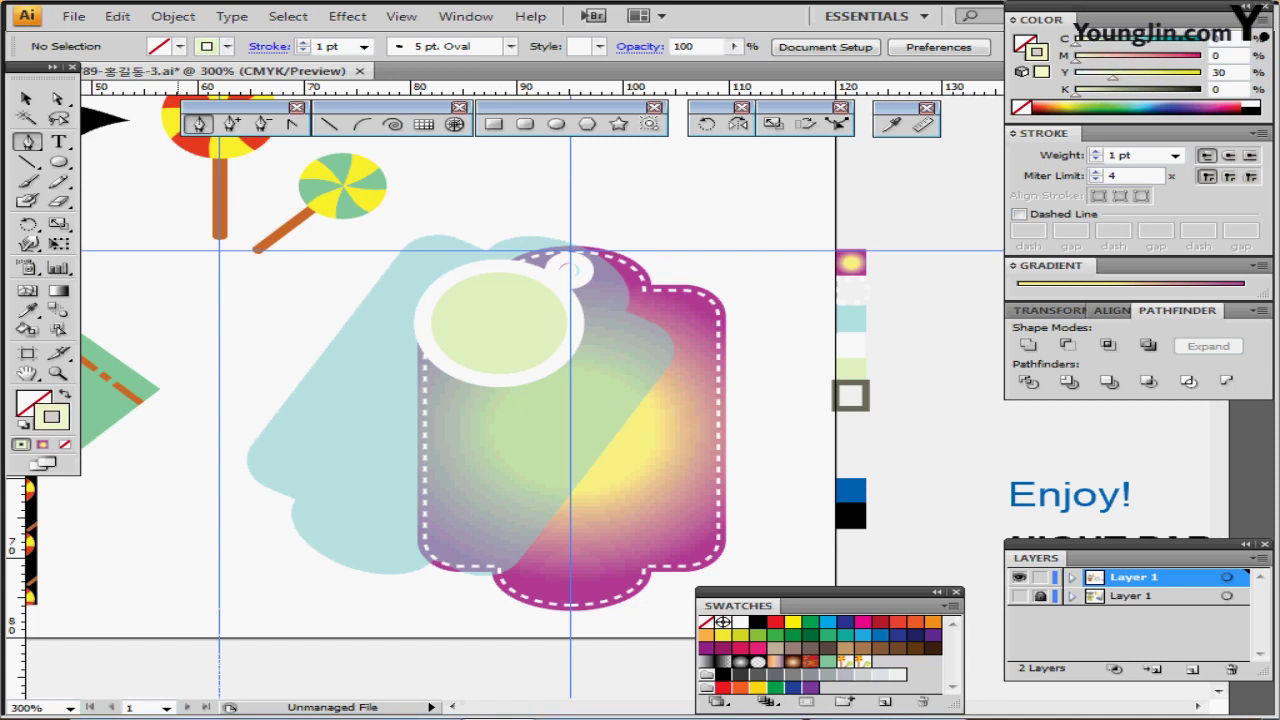
double_click(1216, 72)
type("20")
key("Tab")
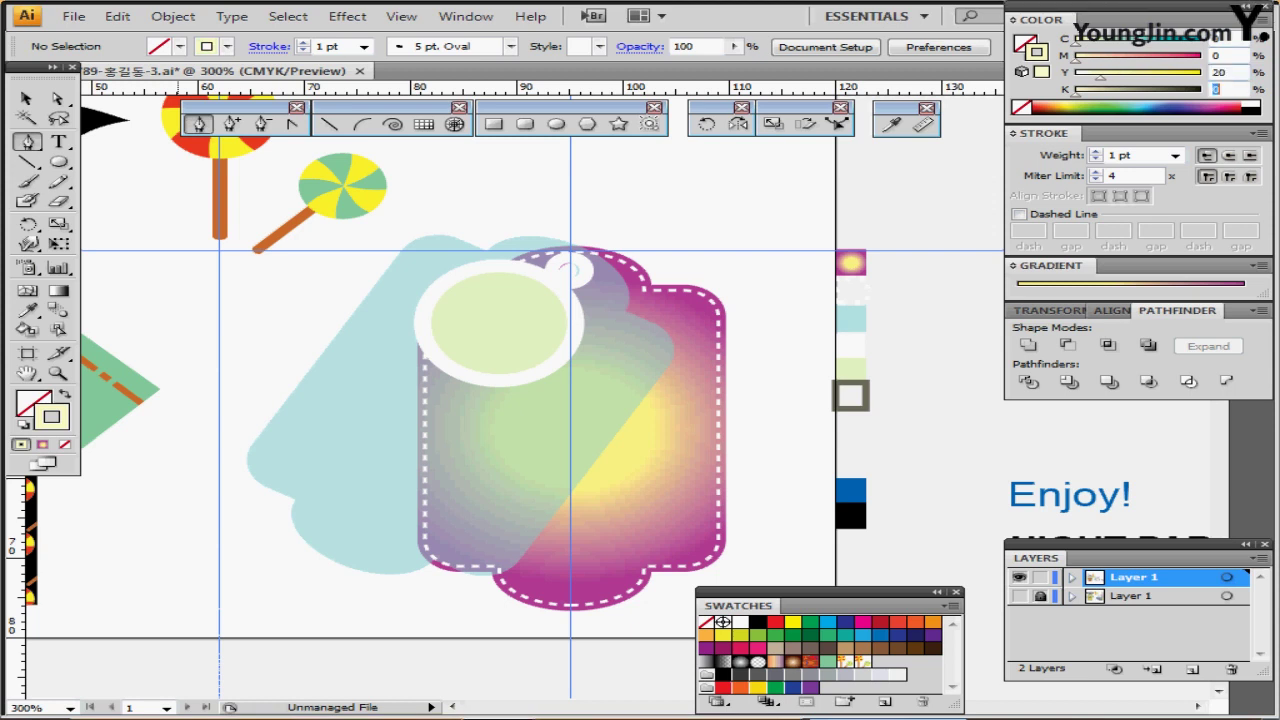
key("BackSpace")
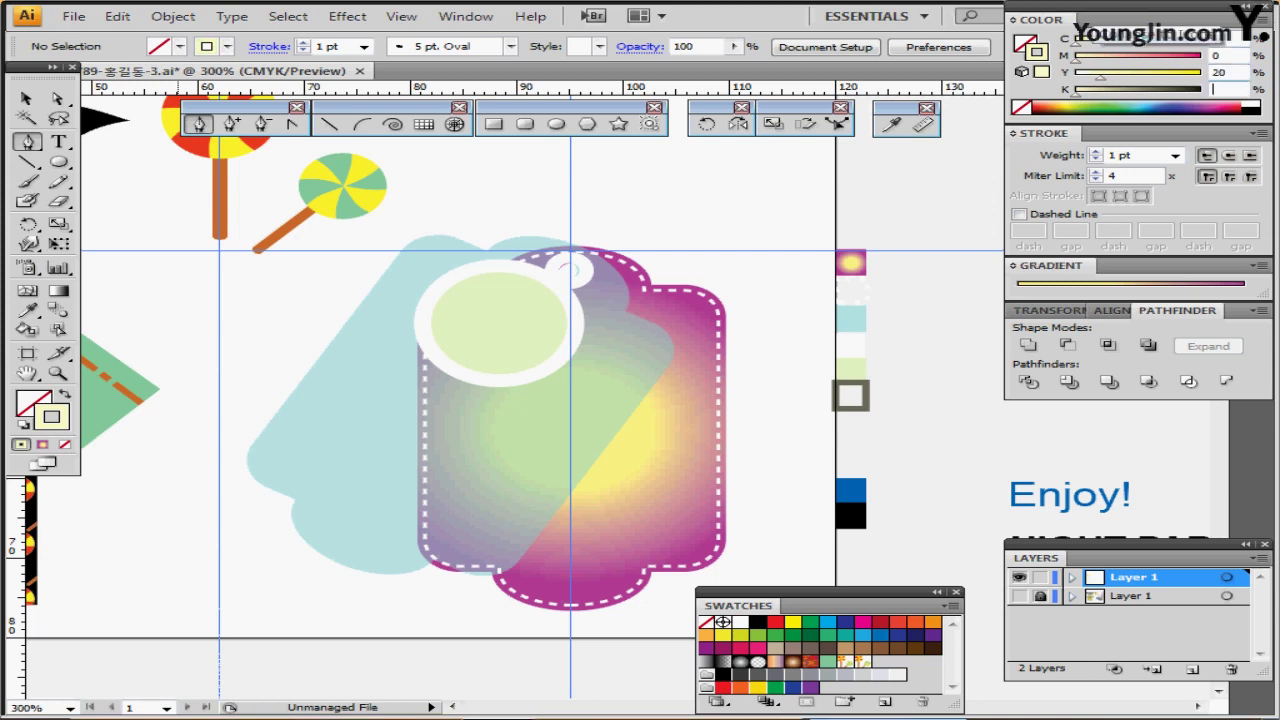
type("70")
key("Return")
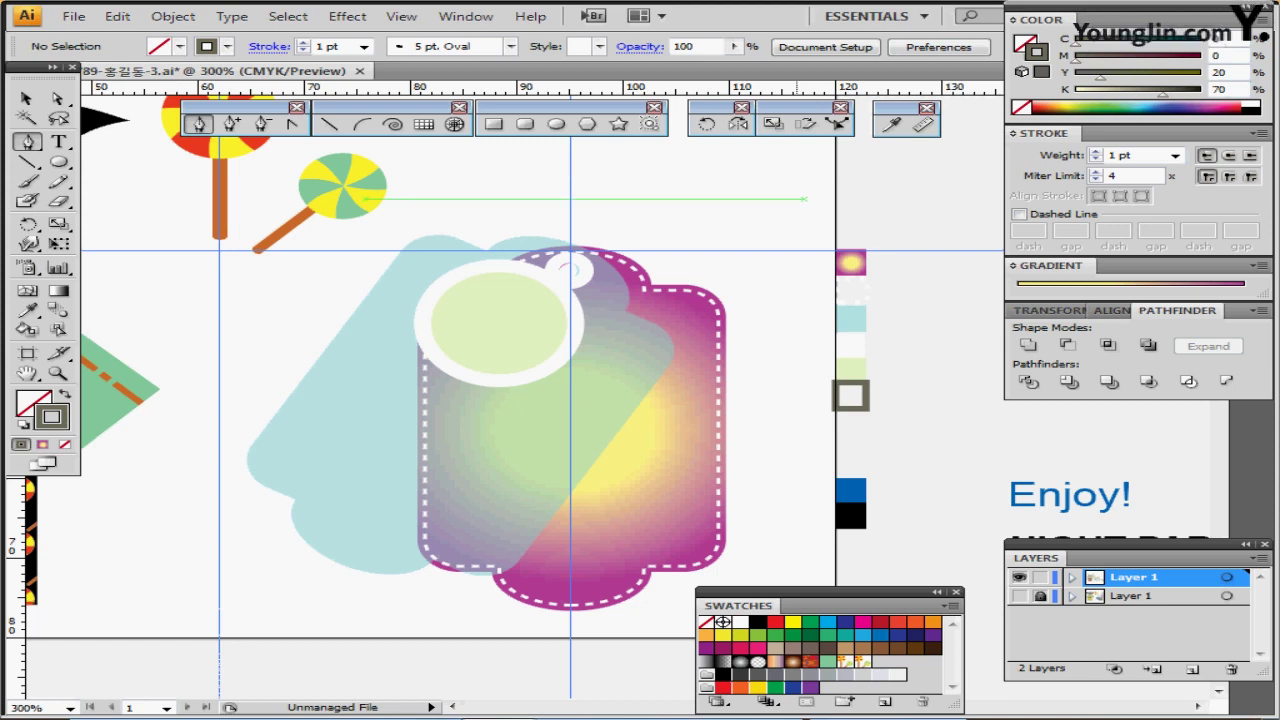
Trace the template's twisted hanging string as an open curved path looping above the tag's hole, then hide the template layer and deselect
left_click_drag(727, 199, 750, 273)
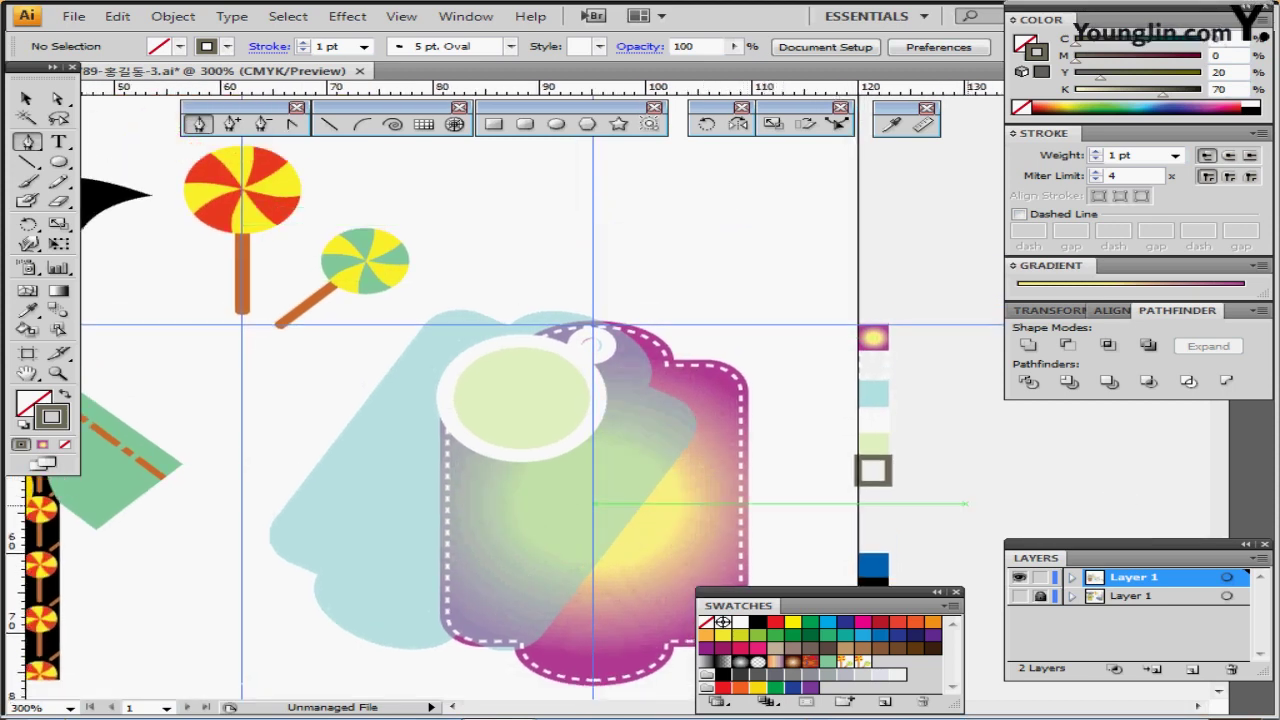
key("ctrl+y")
left_click_drag(592, 345, 538, 383)
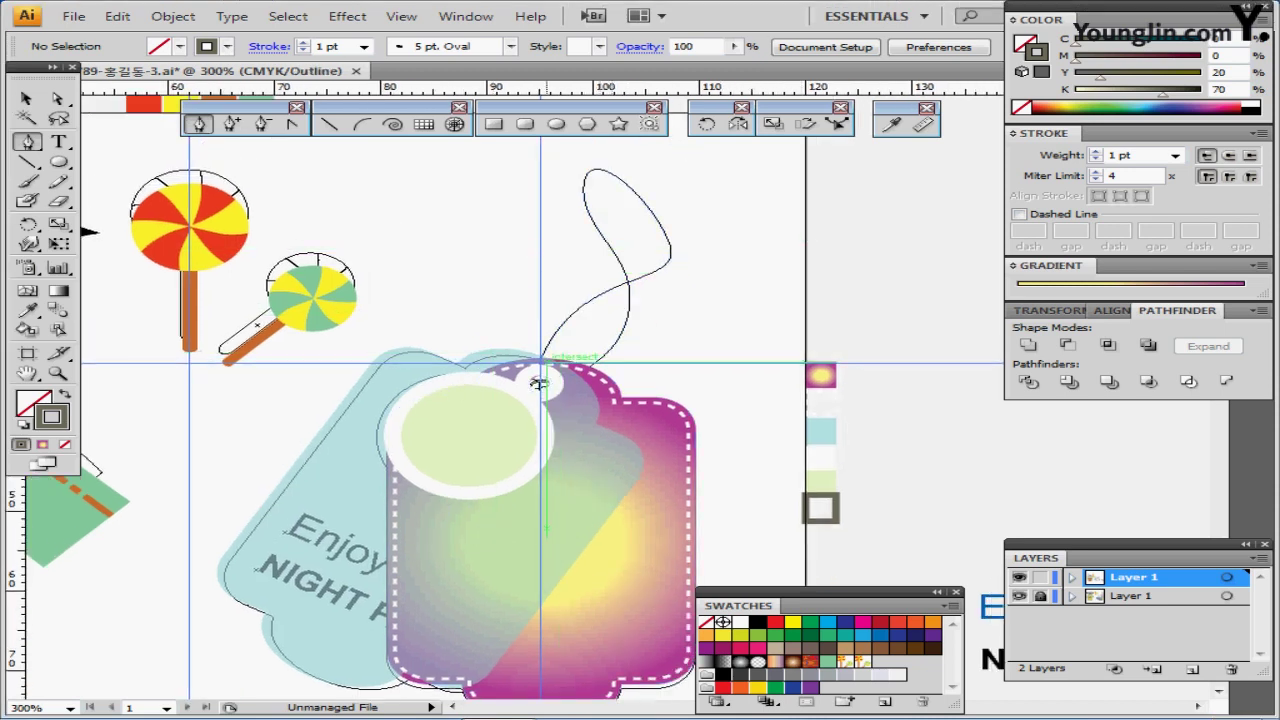
left_click(543, 360)
left_click_drag(609, 289, 677, 262)
left_click_drag(657, 220, 567, 181)
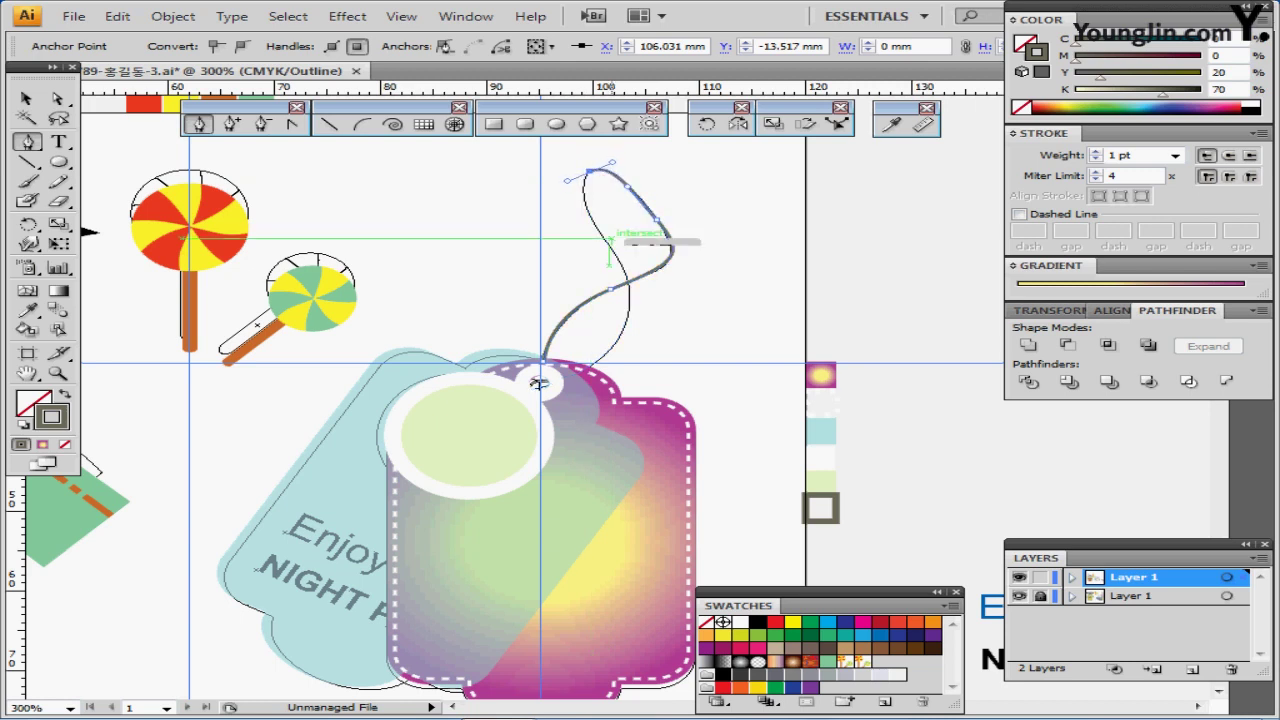
left_click_drag(625, 271, 645, 298)
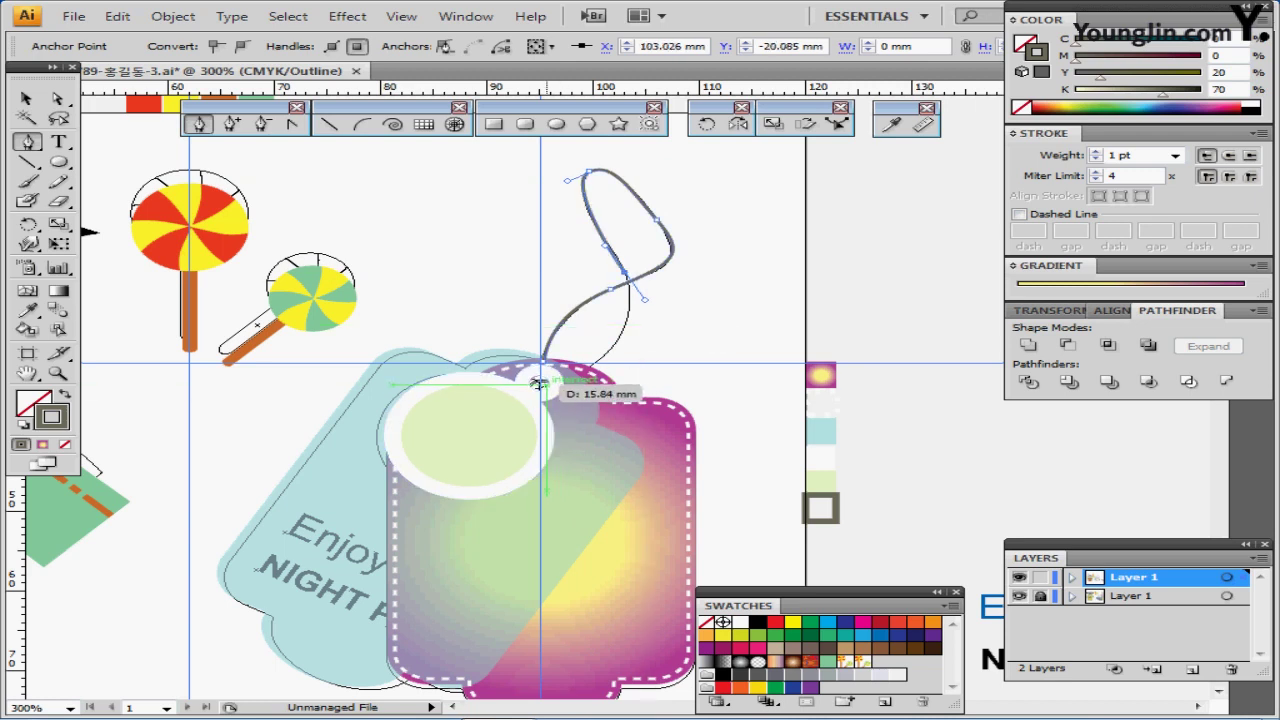
left_click_drag(538, 384, 538, 383)
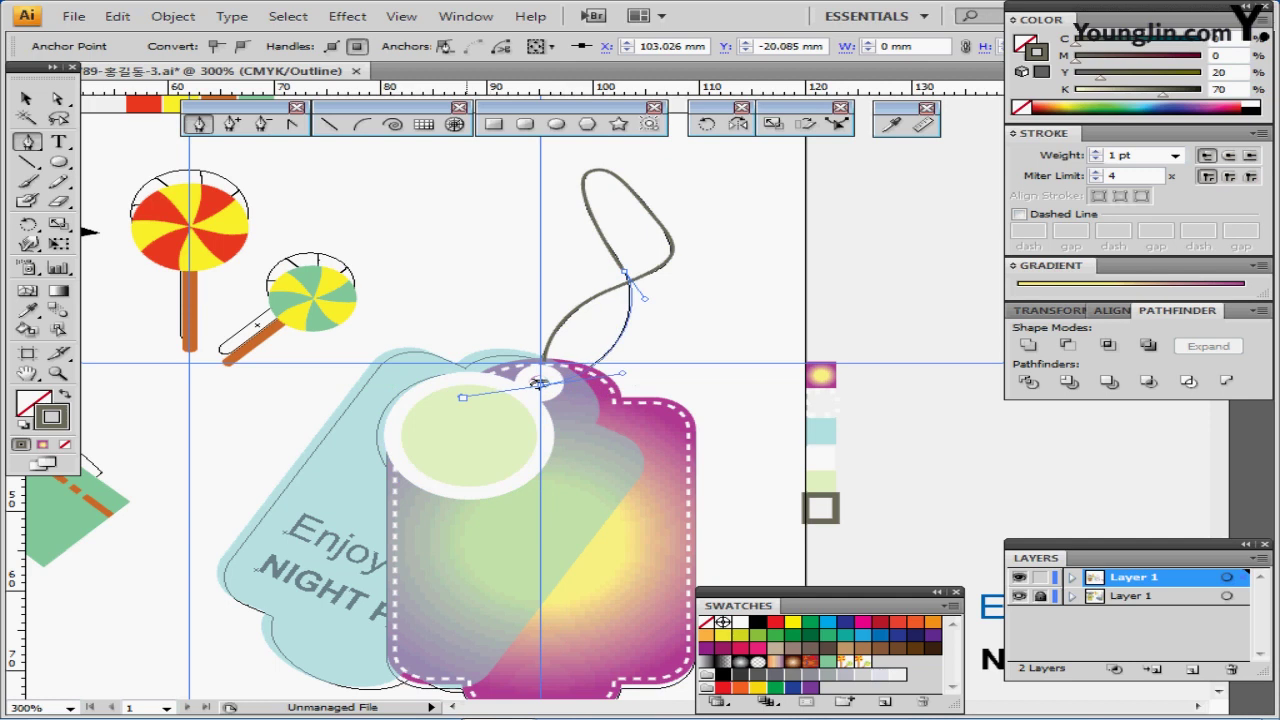
left_click_drag(462, 397, 462, 397)
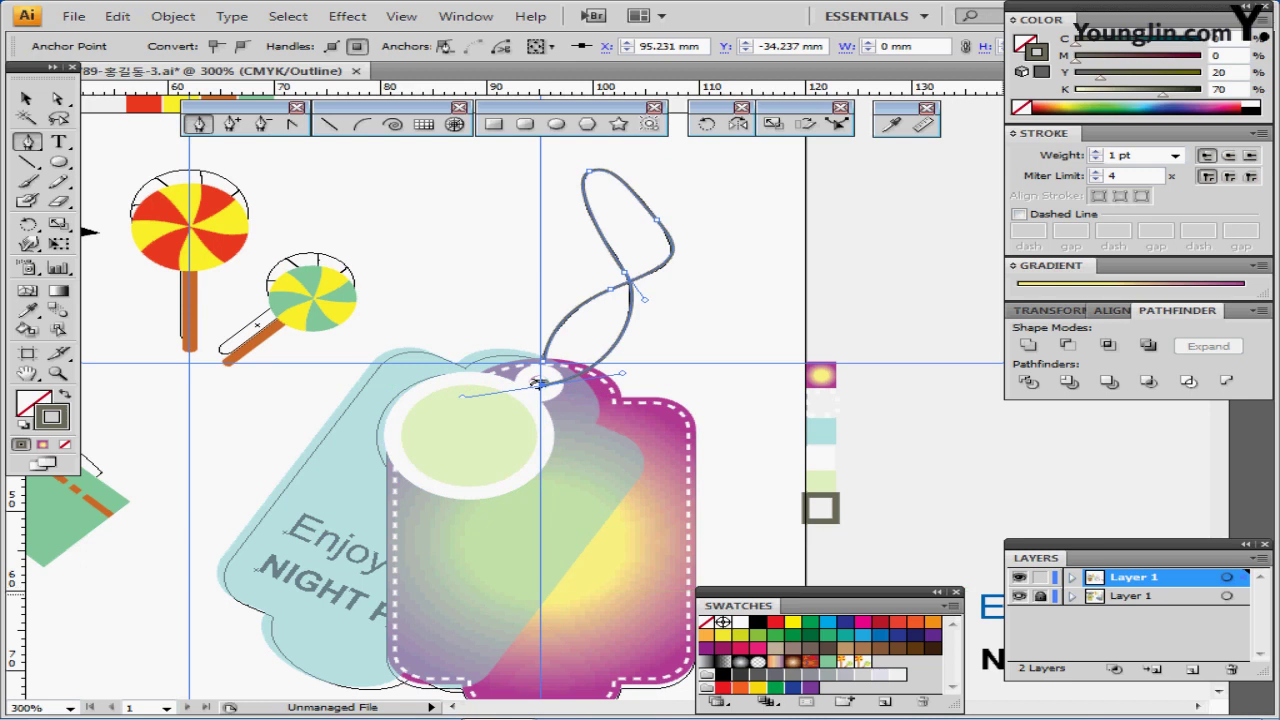
left_click(1019, 596)
left_click(756, 275, "ctrl")
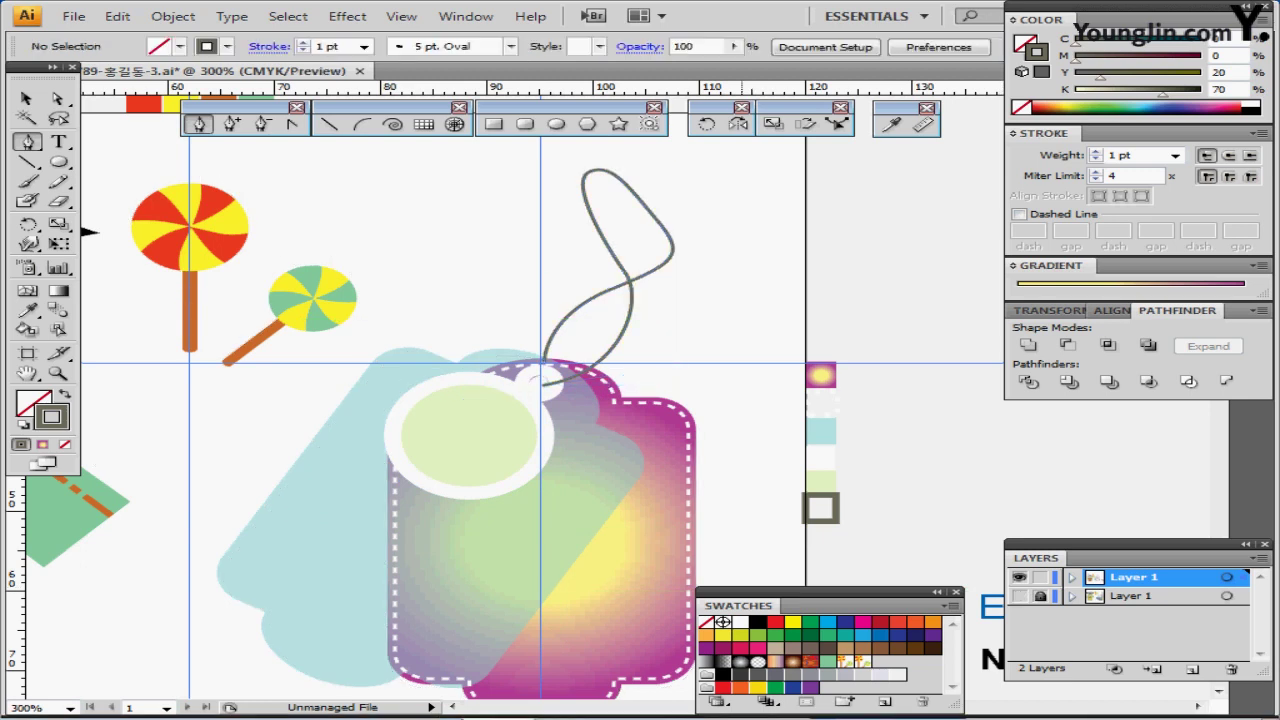
Set the hanging string's stroke weight to 2 pt and deselect it
left_click_drag(772, 218, 655, 240)
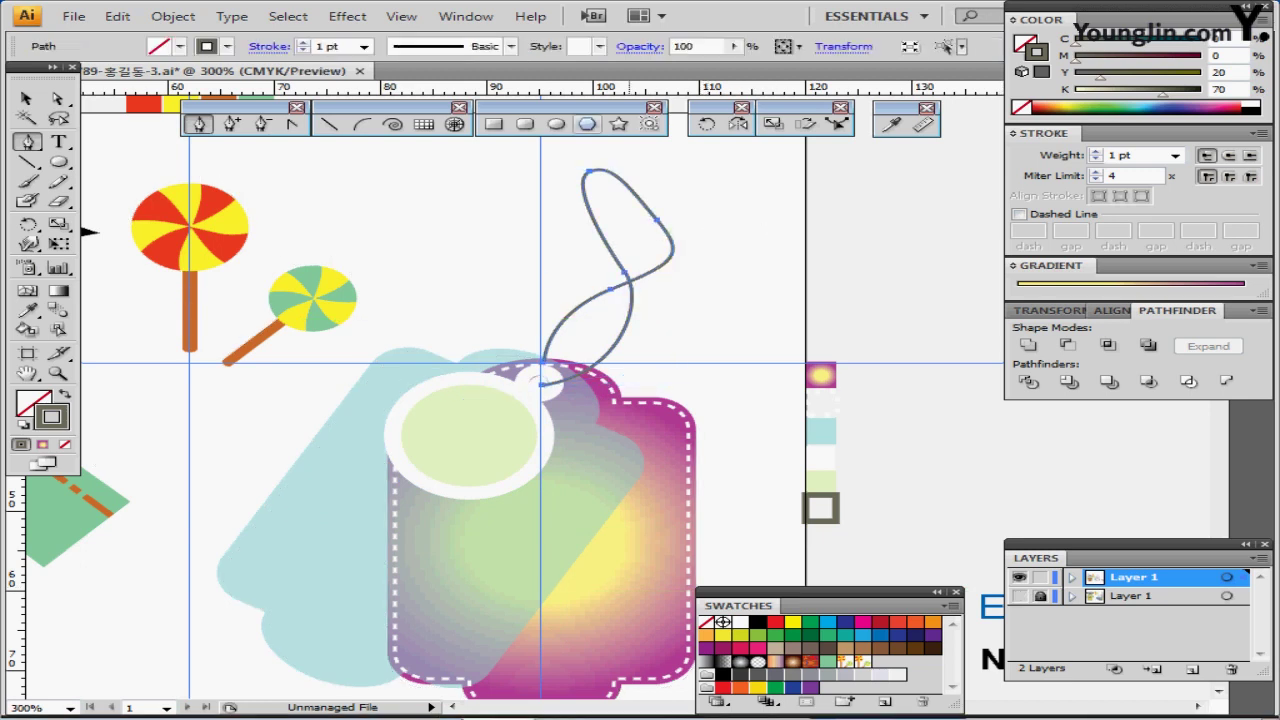
left_click(303, 42)
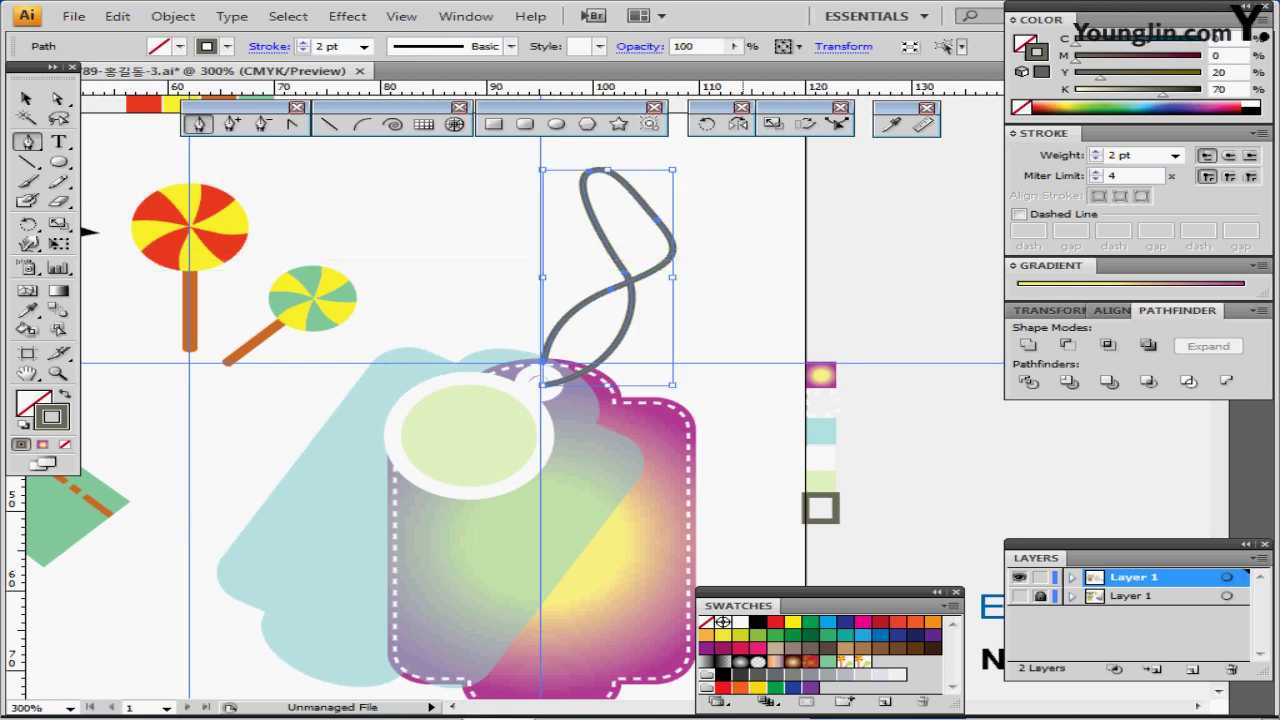
left_click(756, 339, "ctrl")
Copy the large bat group above the T-shirt and paste it over the hang tag
left_click_drag(756, 340, 1061, 256)
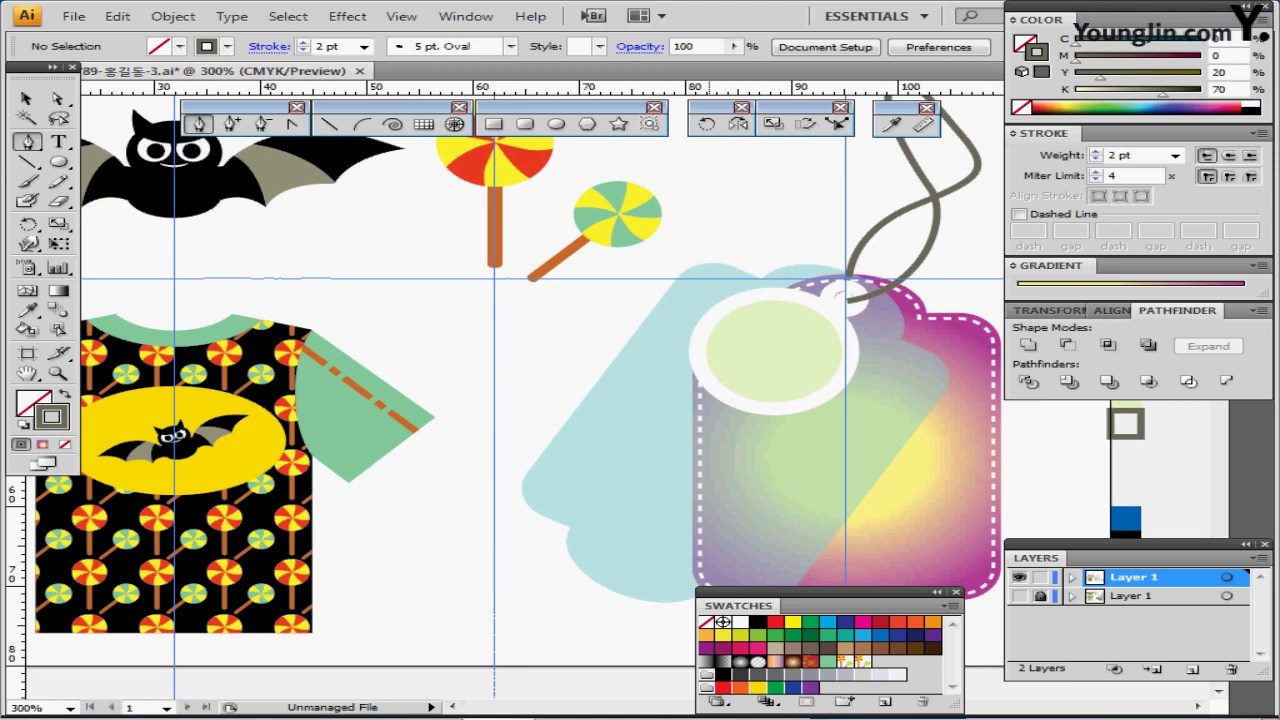
left_click_drag(709, 344, 704, 340)
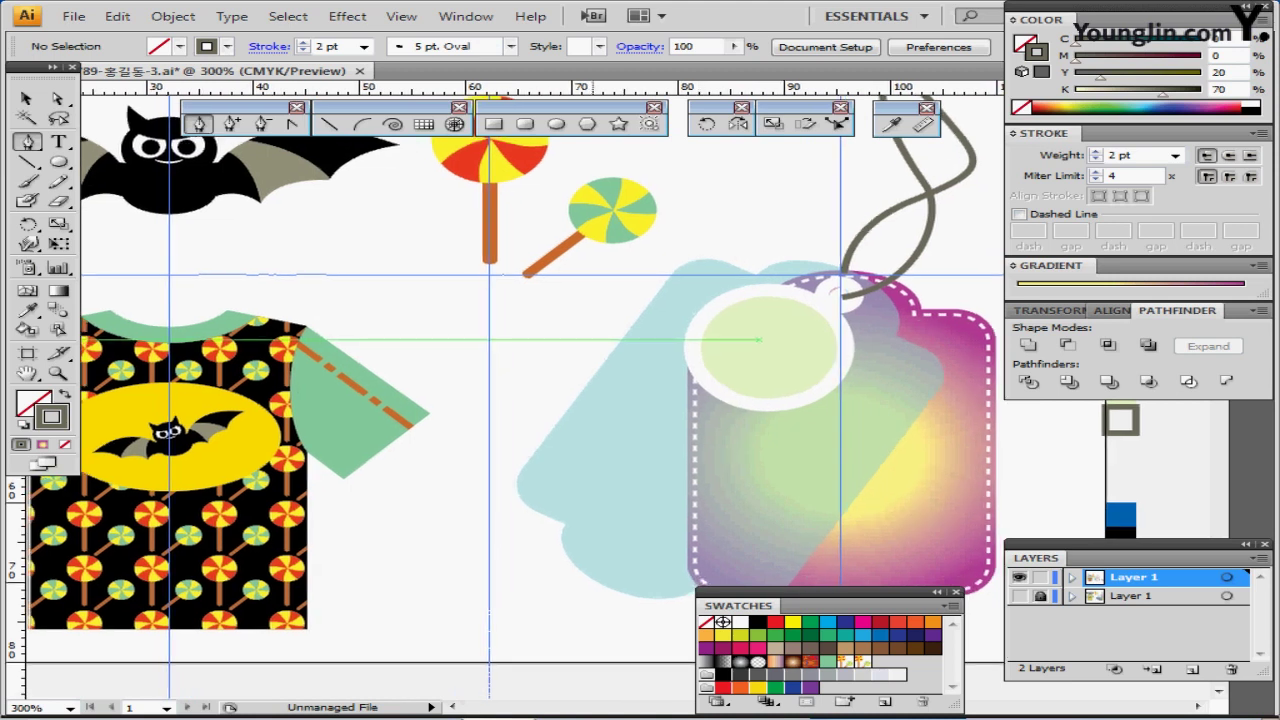
left_click_drag(593, 340, 673, 379)
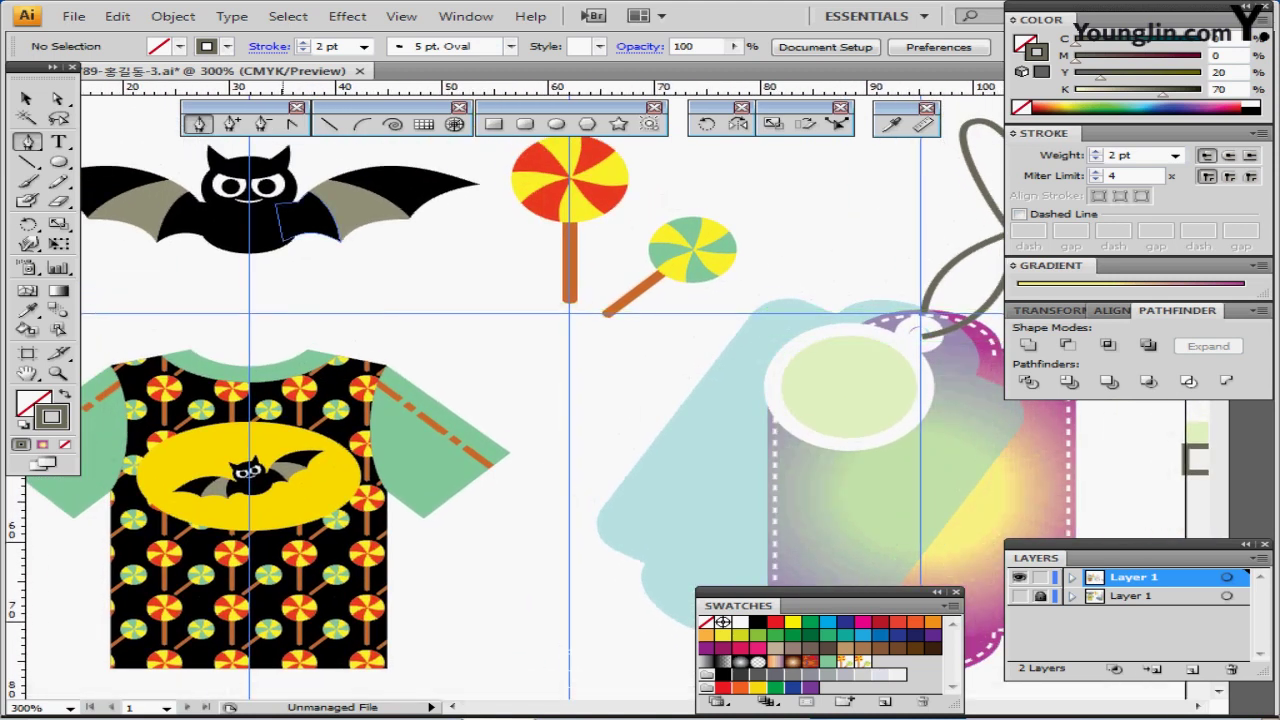
left_click(270, 212)
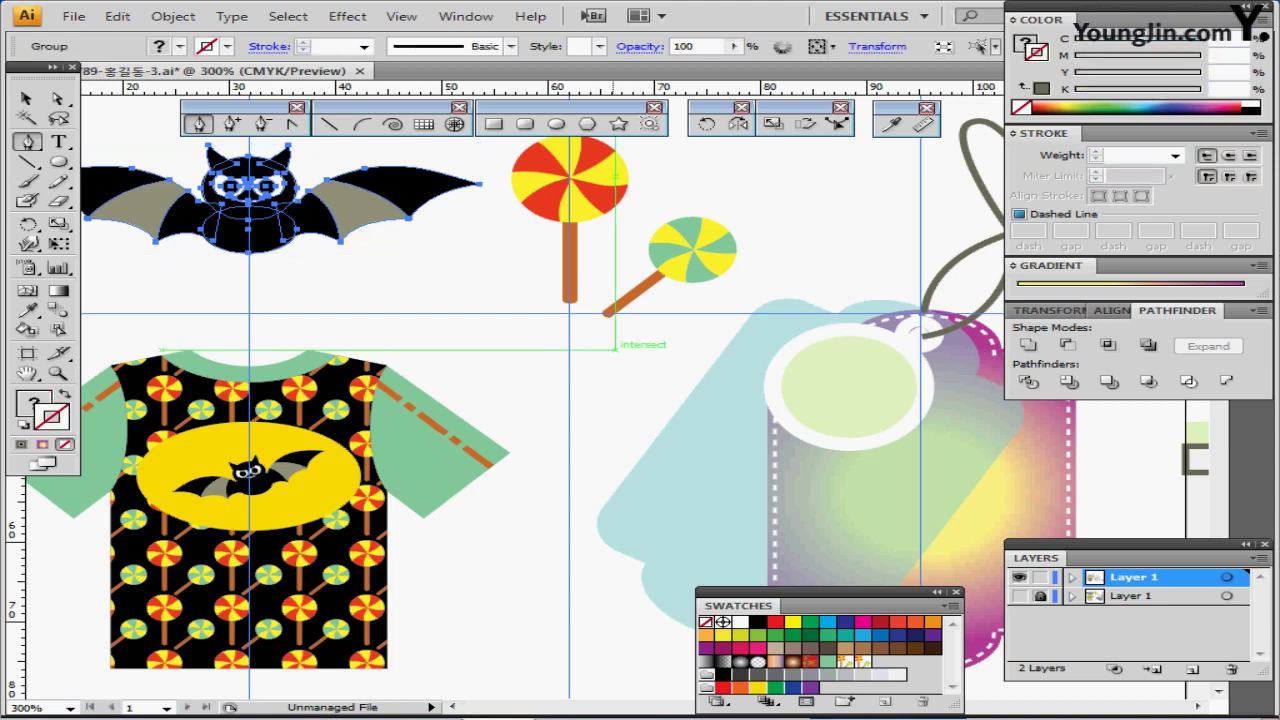
scroll(108, 316, "right", 4)
scroll(108, 316, "down", 2)
key("ctrl+v")
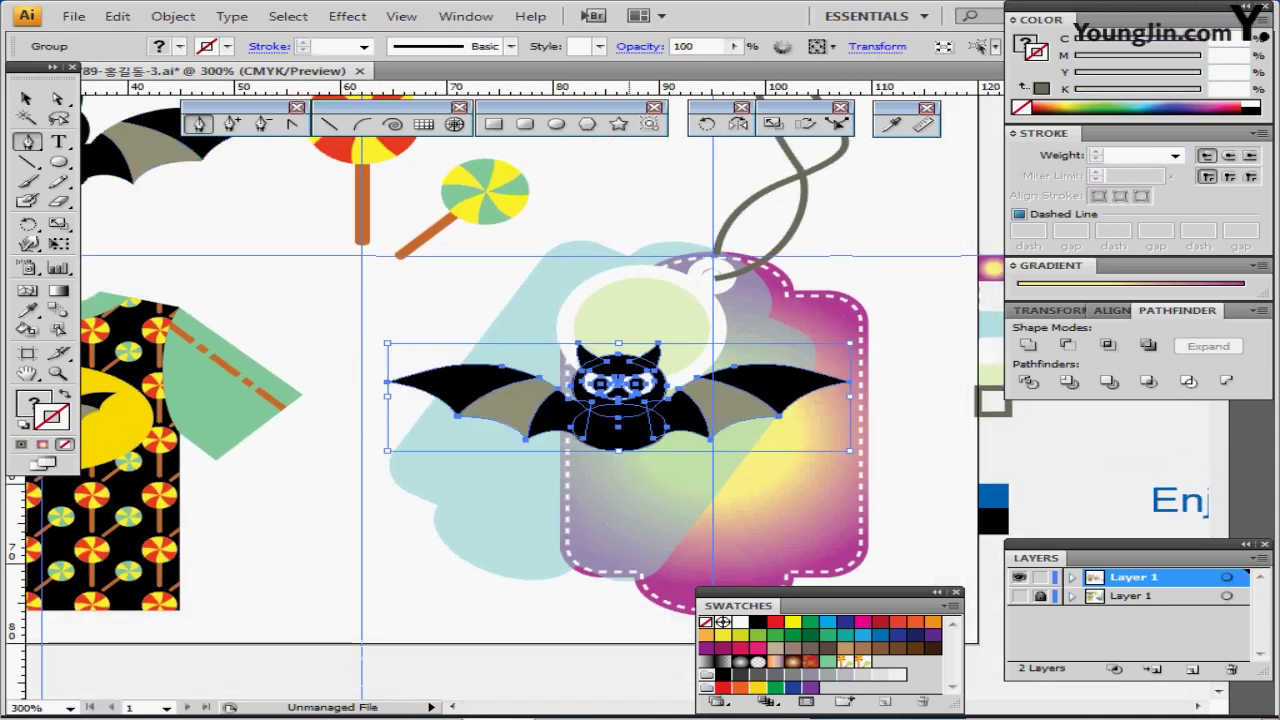
left_click_drag(645, 424, 703, 400)
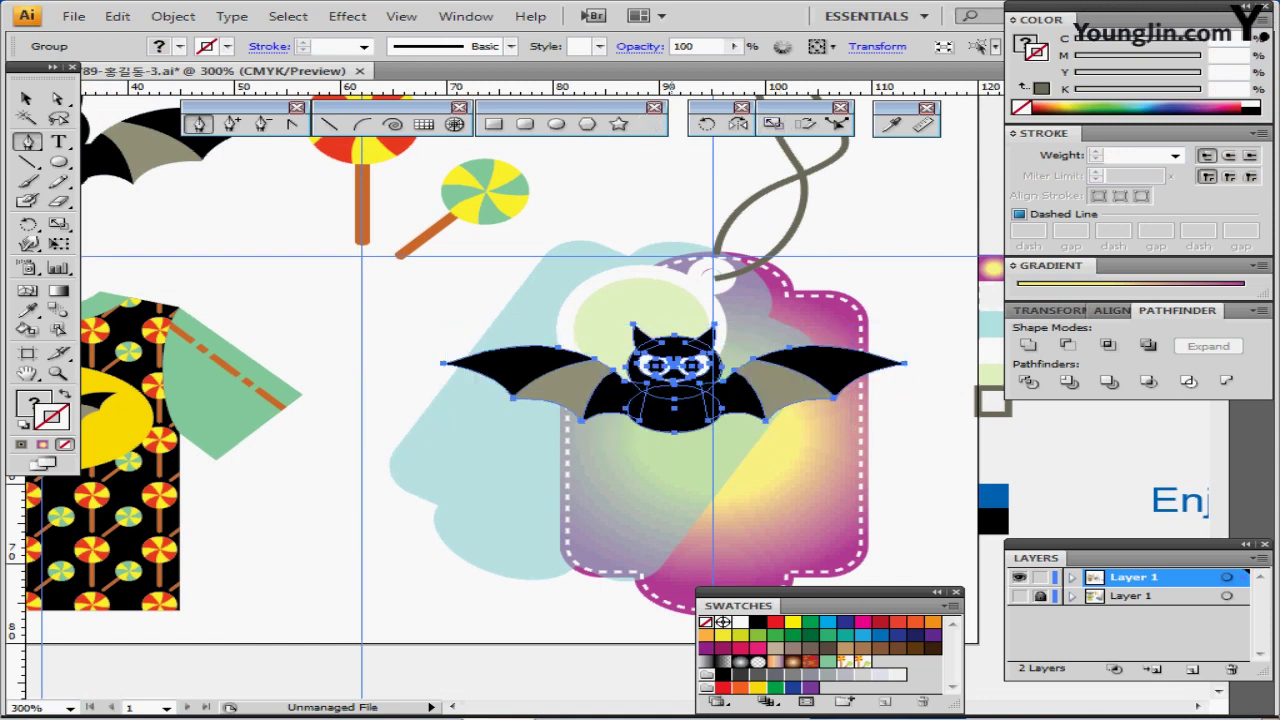
Scale the pasted bat uniformly to 30% and move it onto the upper part of the gradient tag
double_click(773, 124)
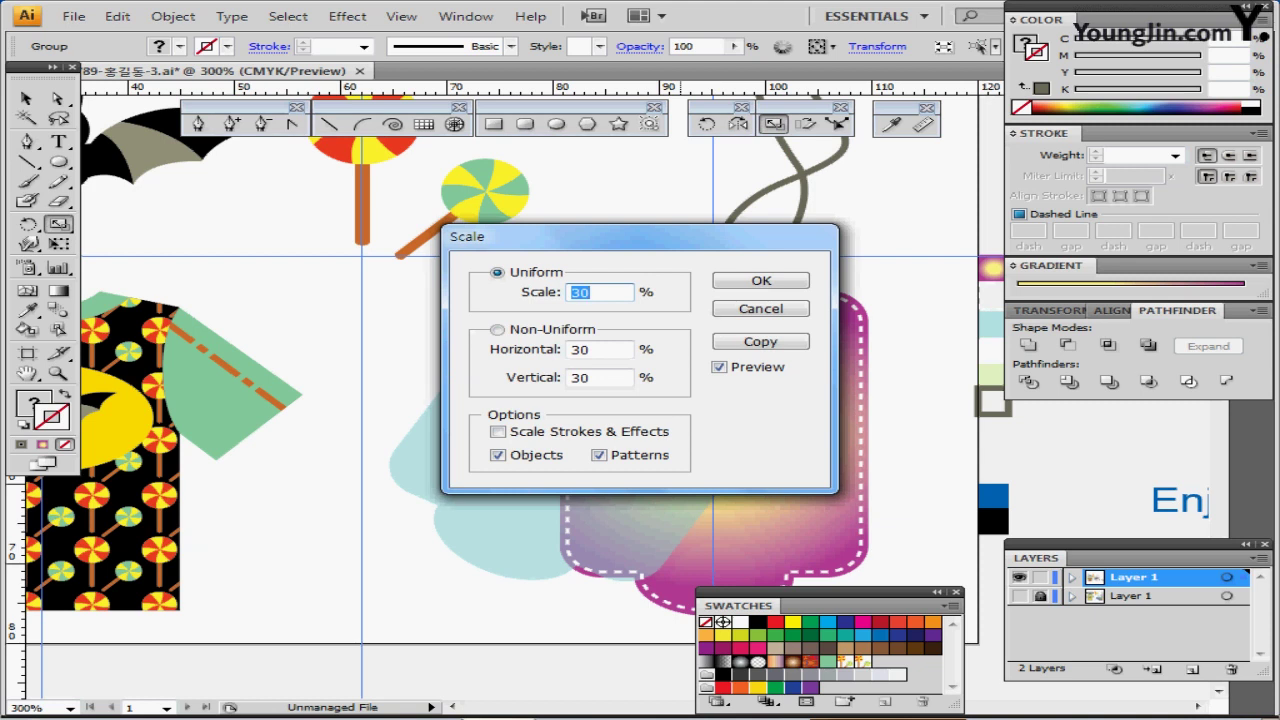
key("Return")
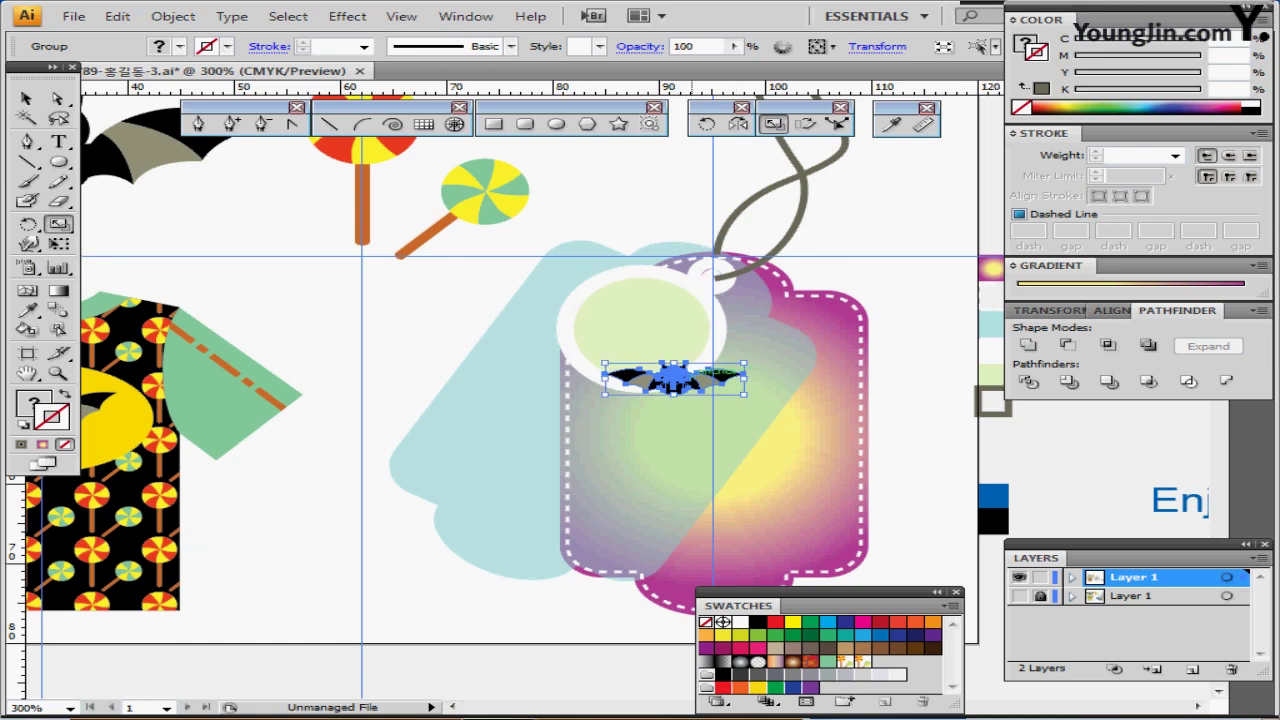
left_click_drag(673, 378, 709, 290)
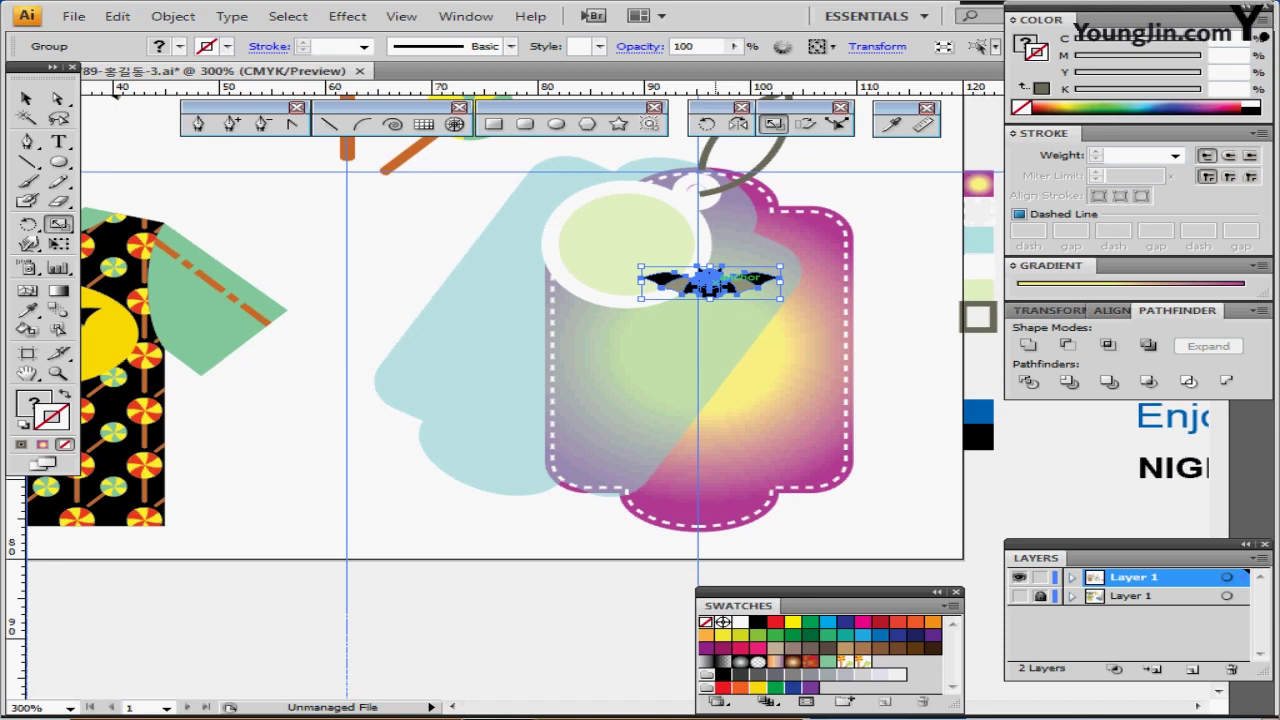
Duplicate the small bat about 6 mm straight down and repeat the copy twice to form a column of four bats
left_click_drag(711, 280, 712, 326)
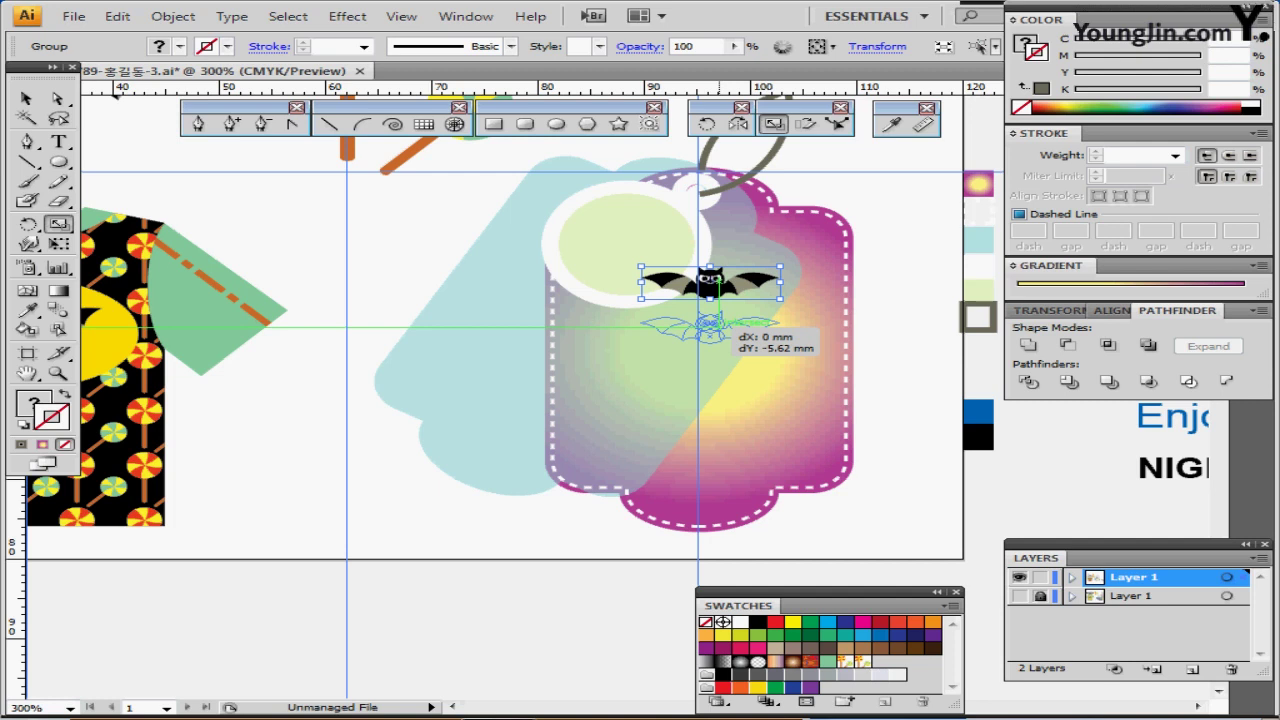
left_click_drag(712, 326, 712, 329)
key("ctrl+d")
key("ctrl+d")
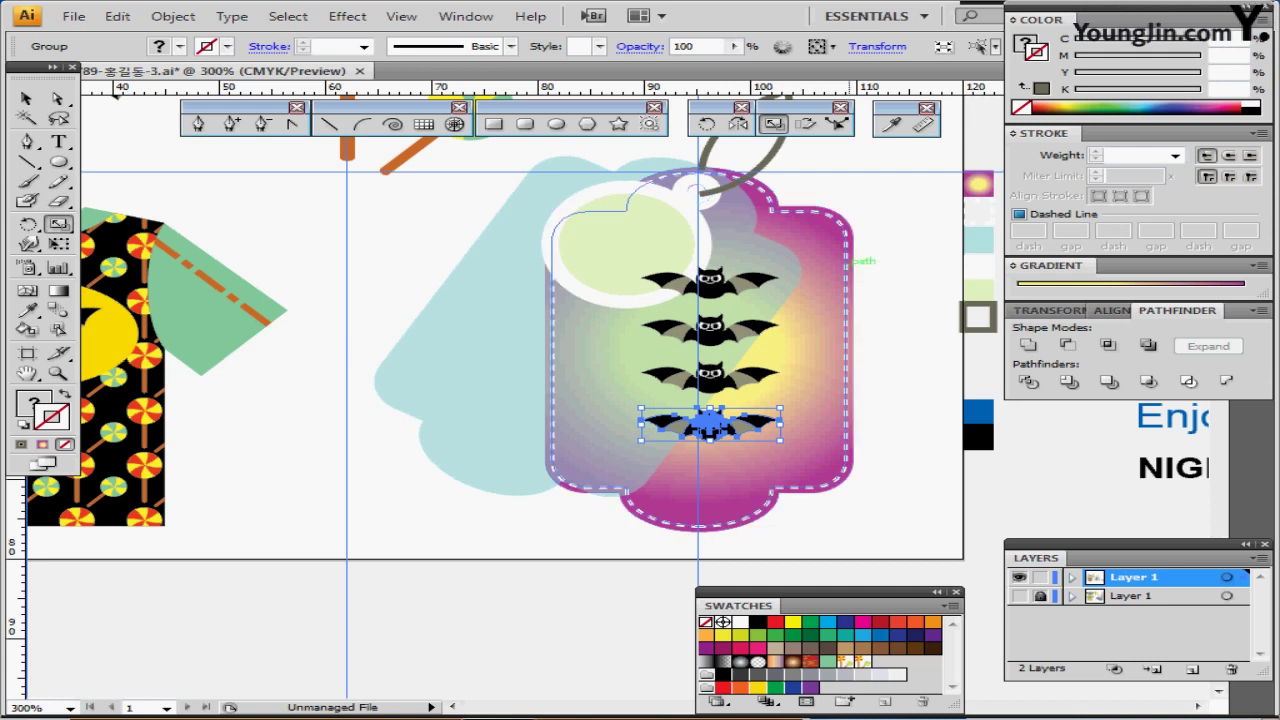
Select all four small bats and move them together so the column lines up with the gradient tag's vertical centre guide
left_click(710, 282, "ctrl+shift")
left_click(710, 330, "ctrl+shift")
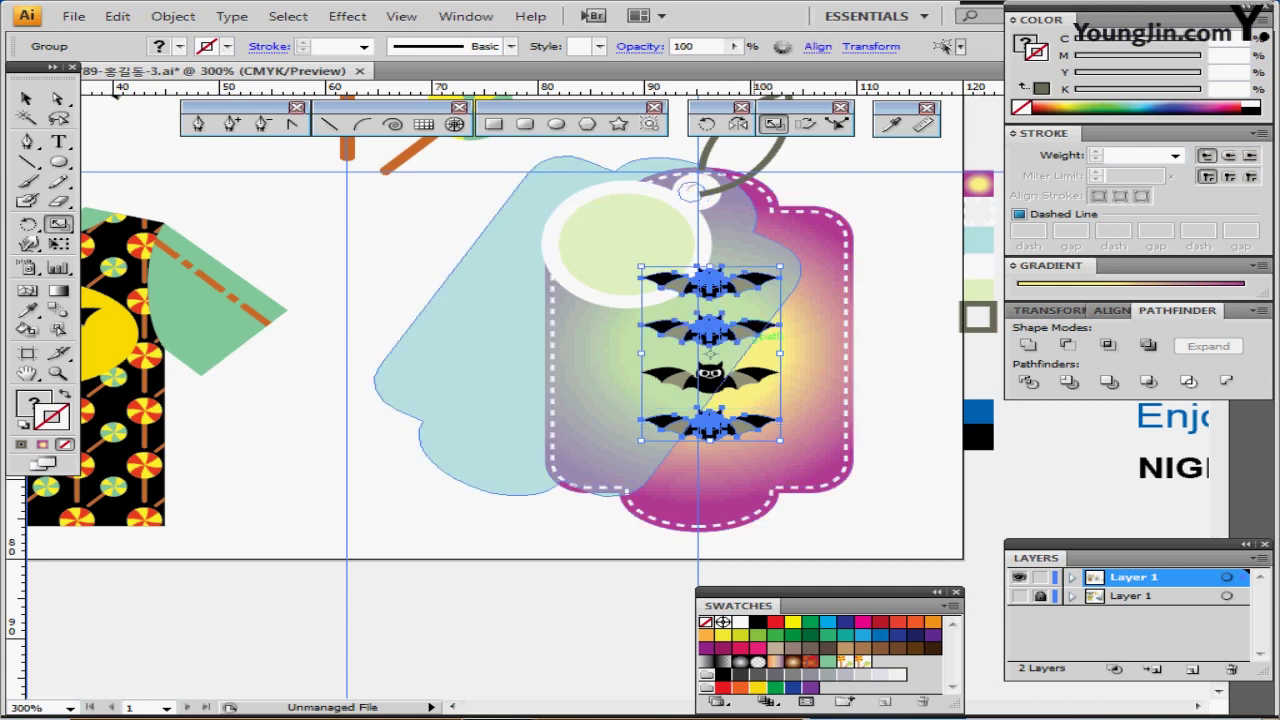
left_click(710, 377, "ctrl+shift")
mouse_move(726, 398)
left_mouse_down()
mouse_move(728, 382)
mouse_move(719, 387)
left_mouse_up()
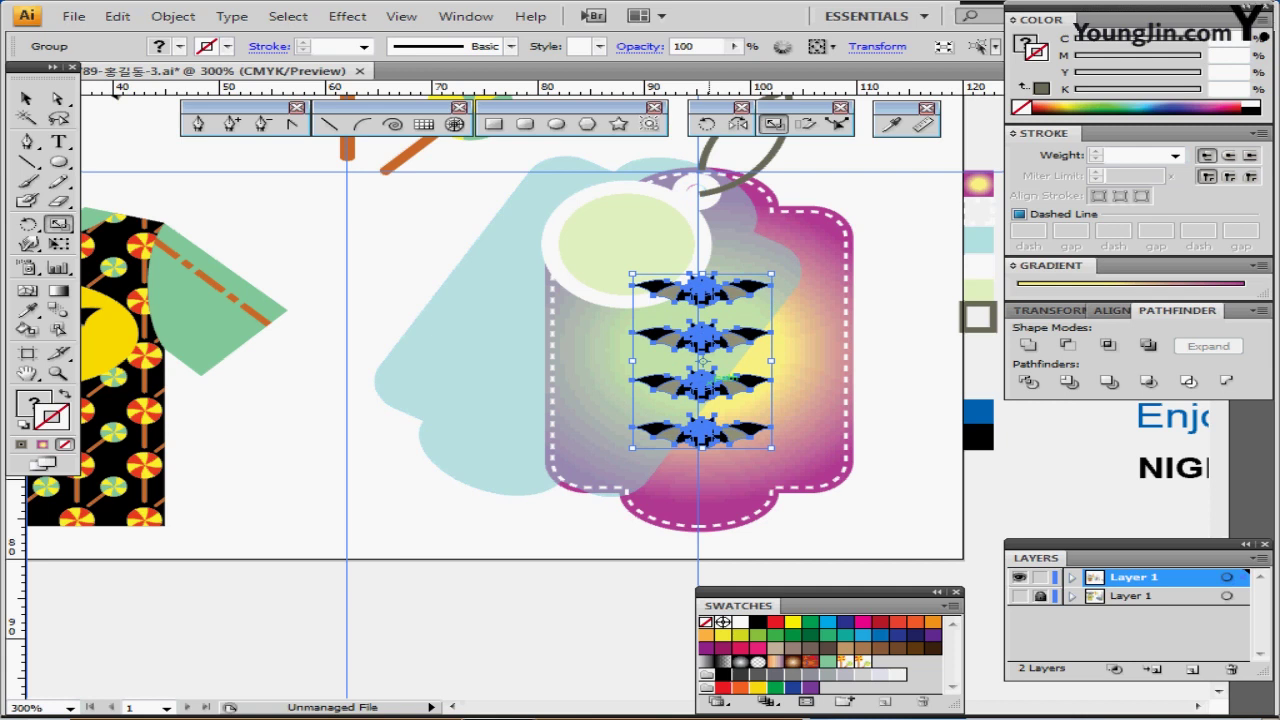
Send the column of four small bats behind the translucent tag copy and deselect it
key("ctrl+shift+b")
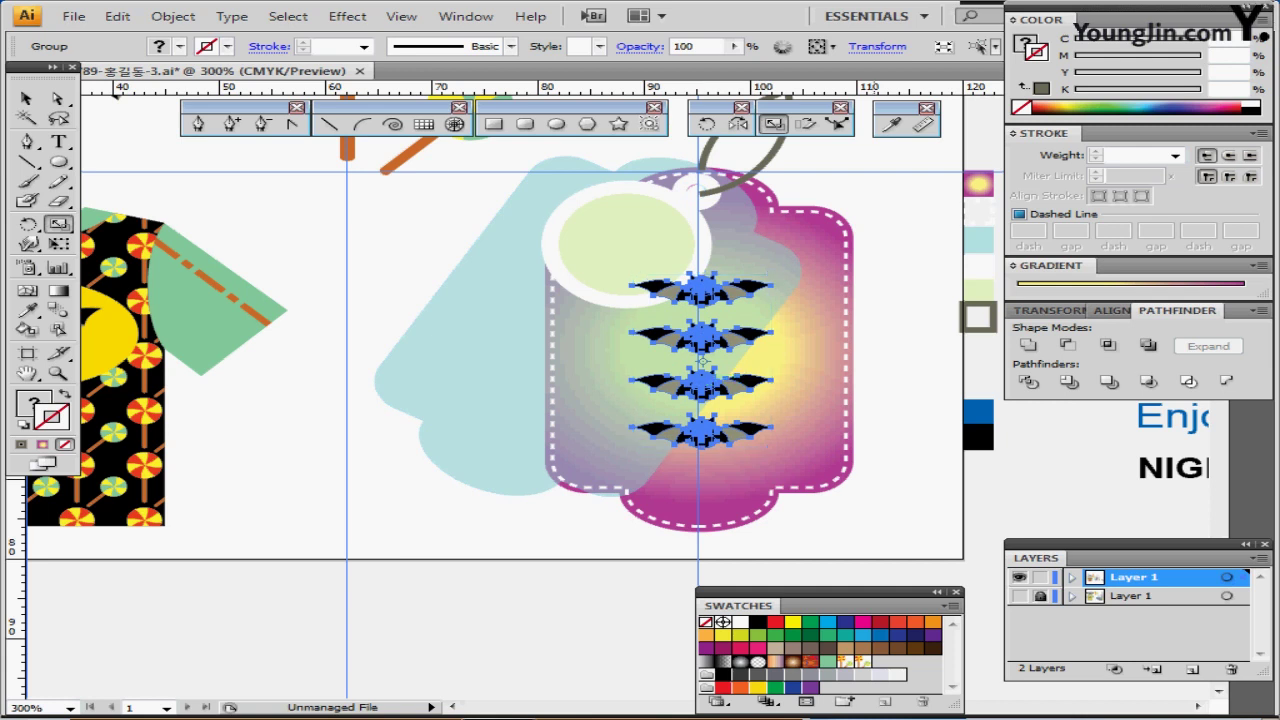
key("ctrl+shift+b")
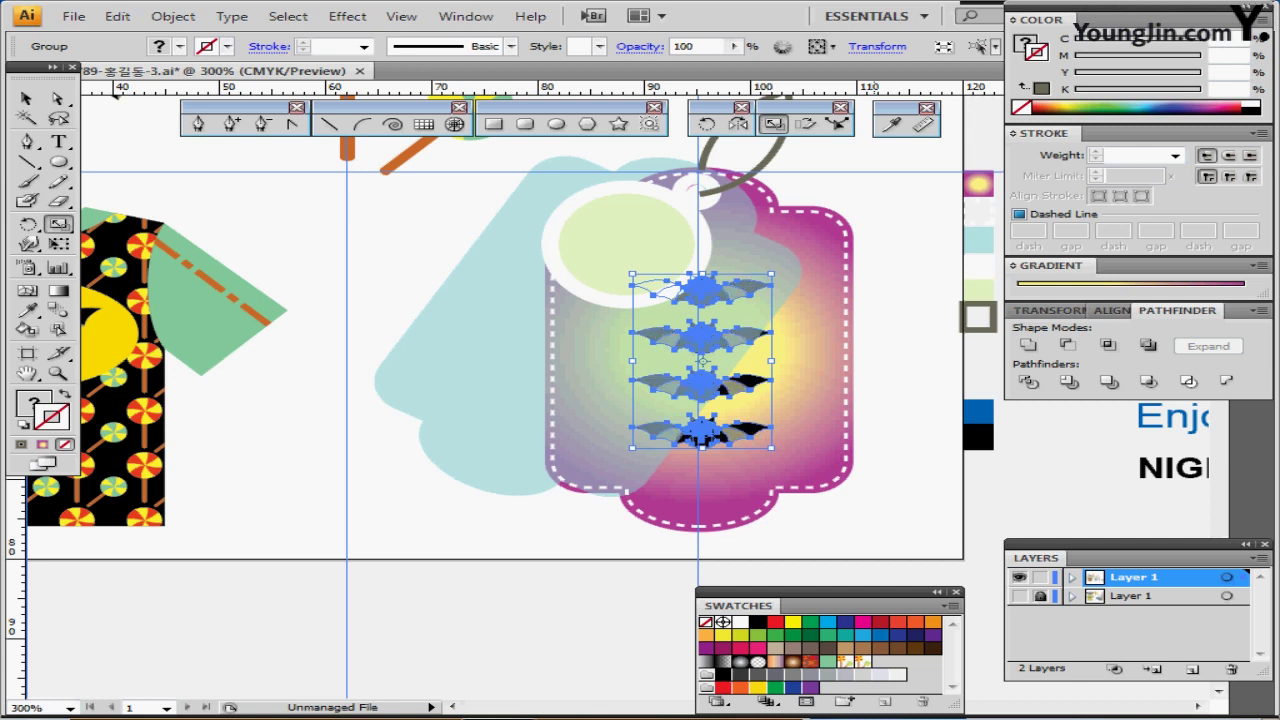
left_click(414, 524, "ctrl")
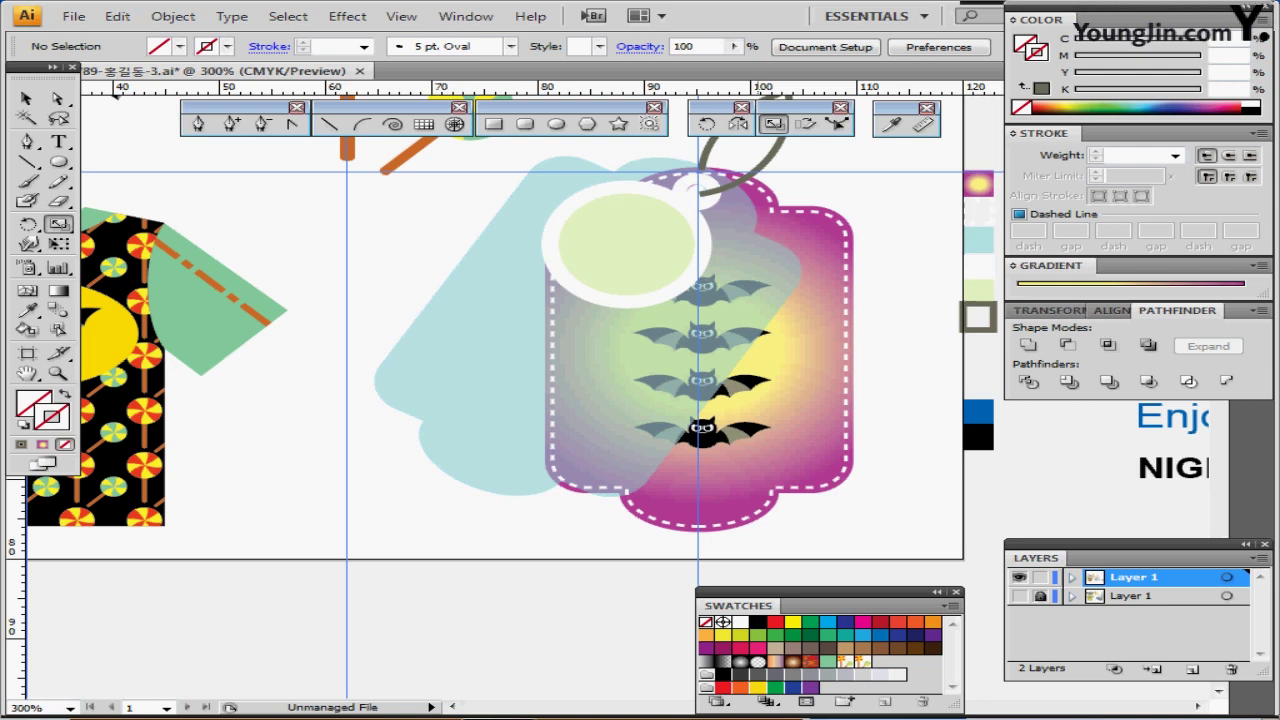
Move the Enjoy! and NIGHT PARTY text lines from beyond the artboard edge closer to the hang tag
left_click_drag(758, 400, 576, 385)
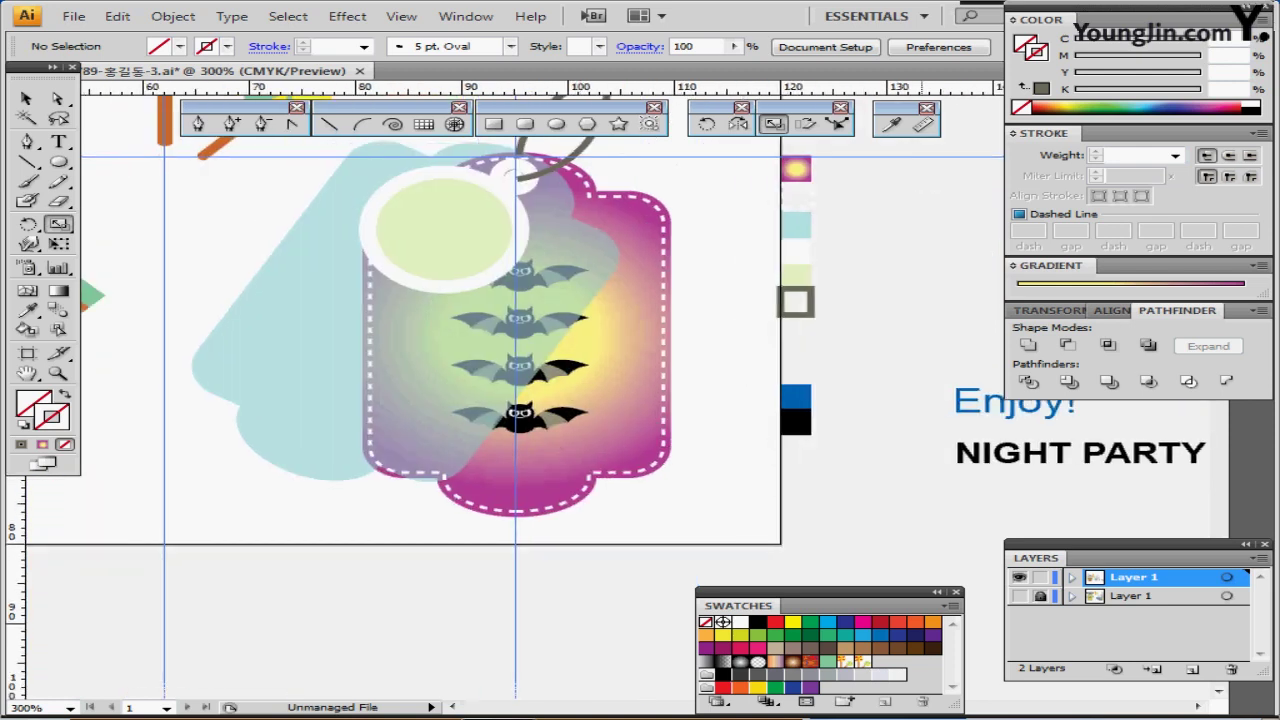
left_click_drag(948, 411, 903, 354)
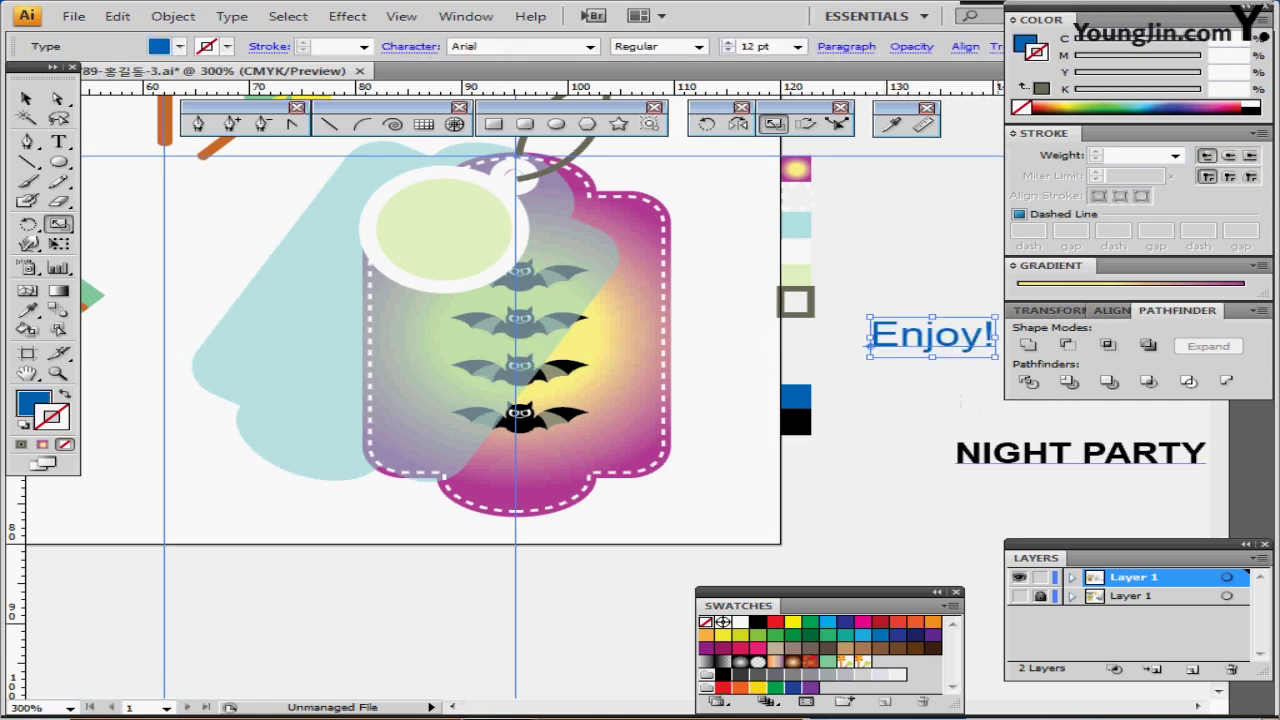
left_click_drag(958, 460, 868, 400)
key("ctrl+shift+a")
Shift Enjoy! slightly up and move NIGHT PARTY up so it sits directly beneath it
left_click(911, 338, "ctrl")
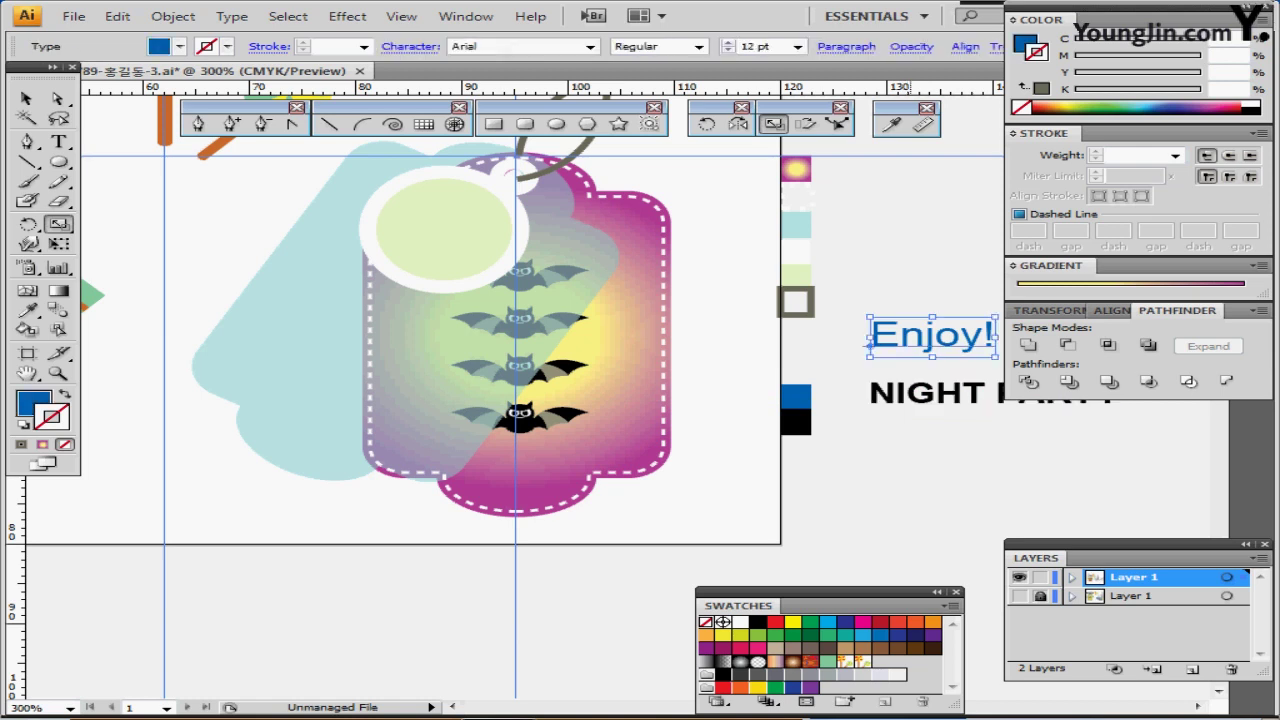
left_click_drag(902, 340, 764, 298)
key("ctrl+shift+a")
key("ctrl+shift+a")
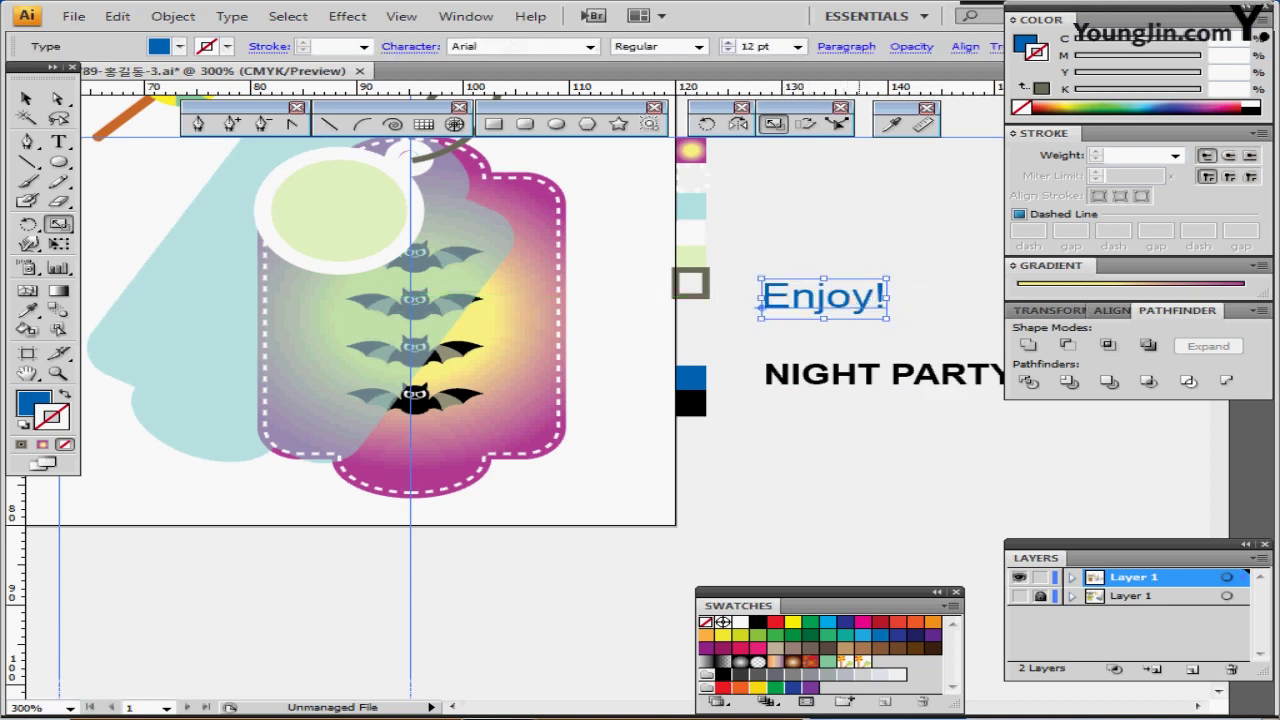
key("ctrl+shift+a")
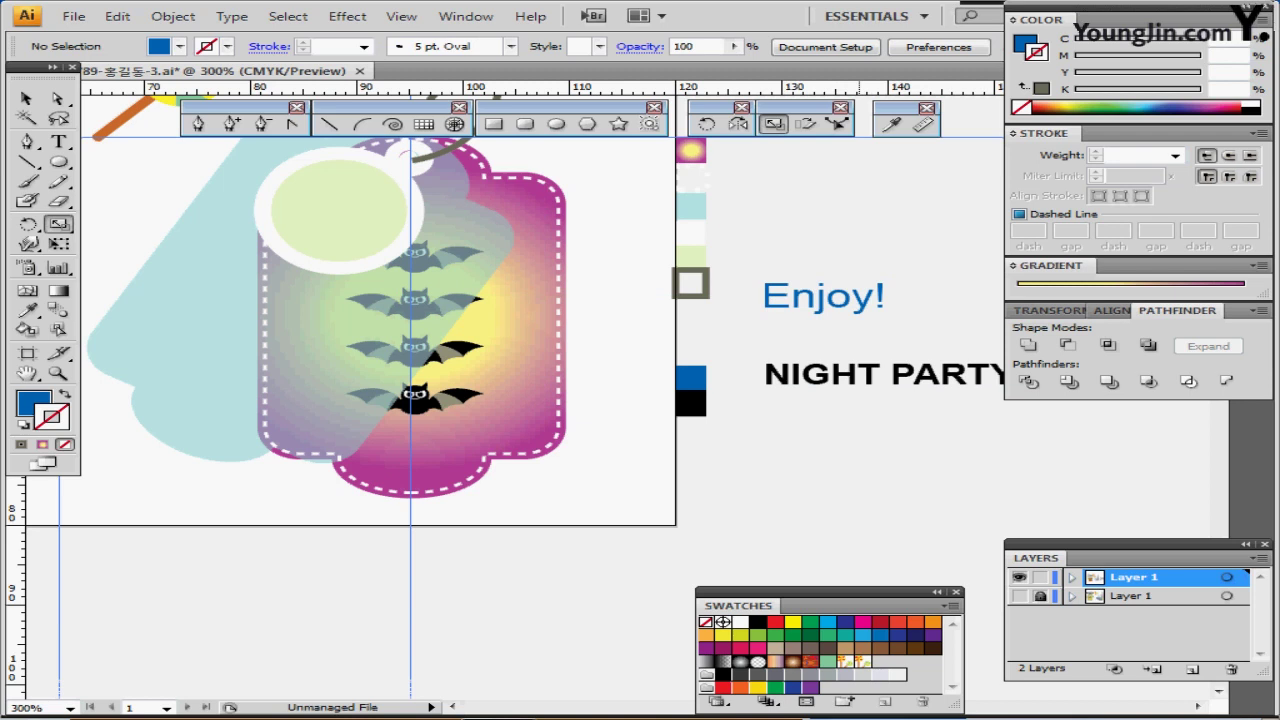
key("t")
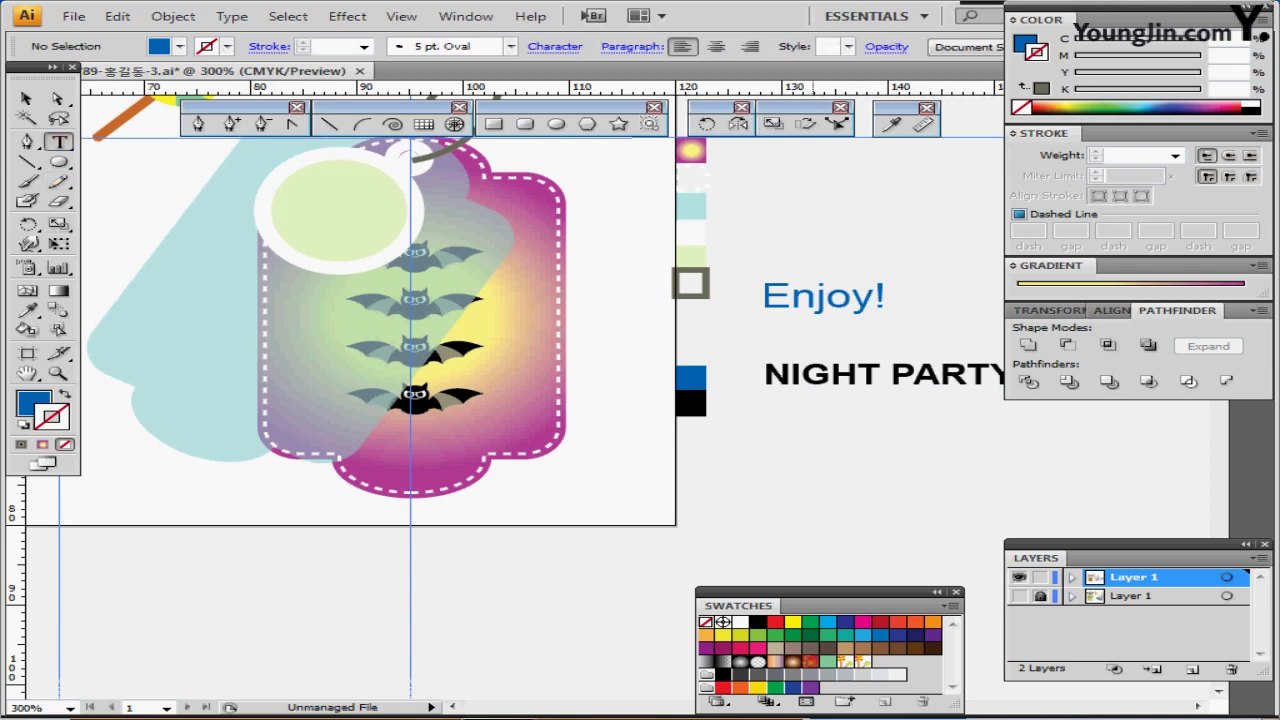
left_click_drag(855, 376, 849, 347)
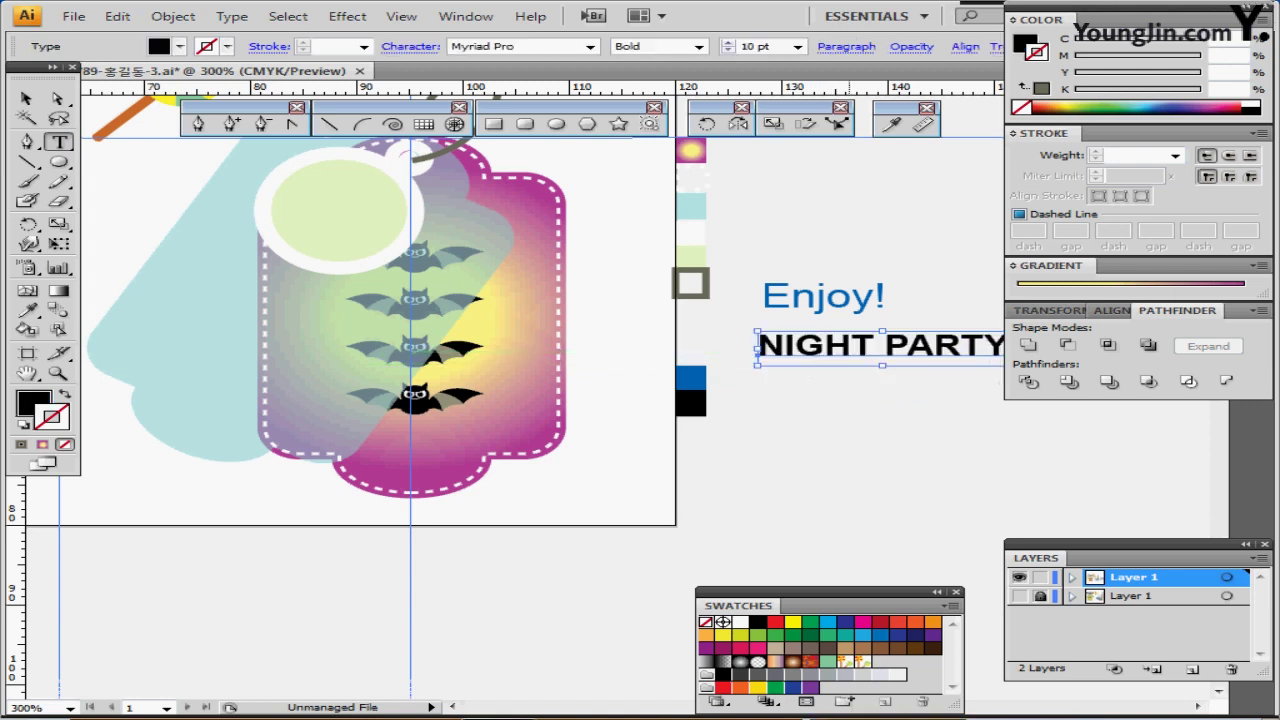
left_click(856, 248, "ctrl")
Select both text lines and align their left edges
left_click_drag(857, 246, 823, 376)
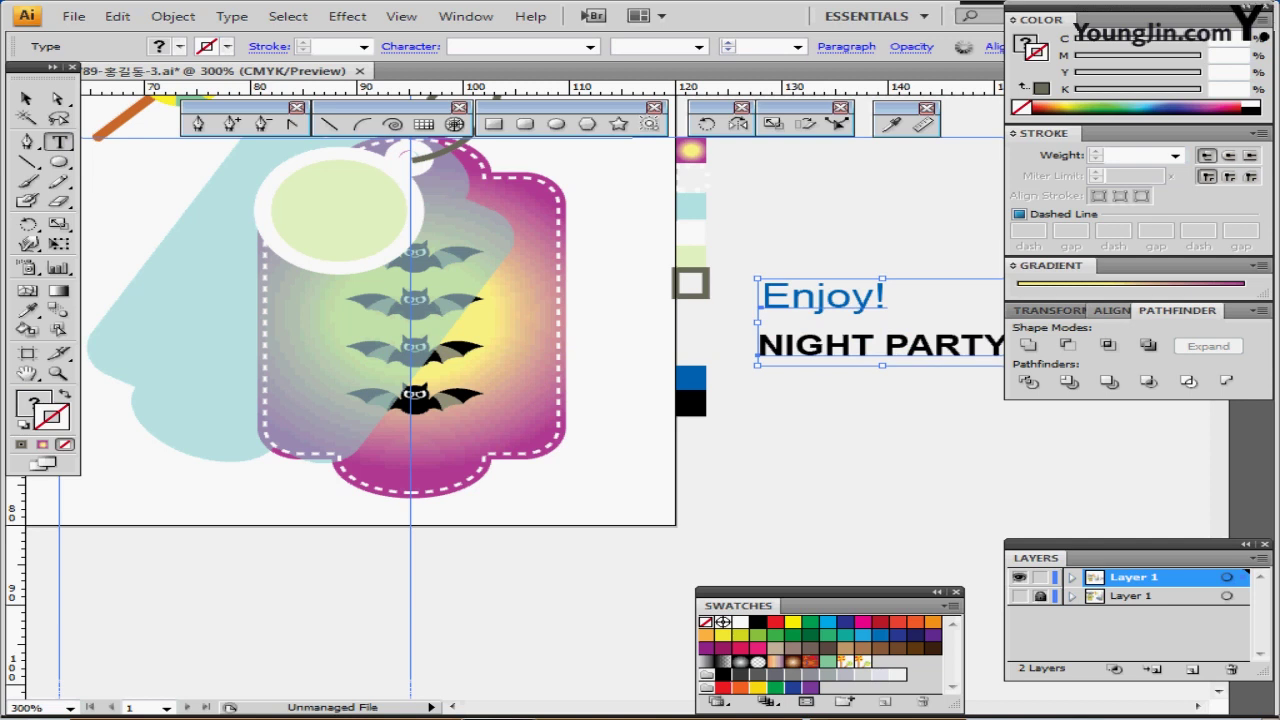
left_click(1113, 310)
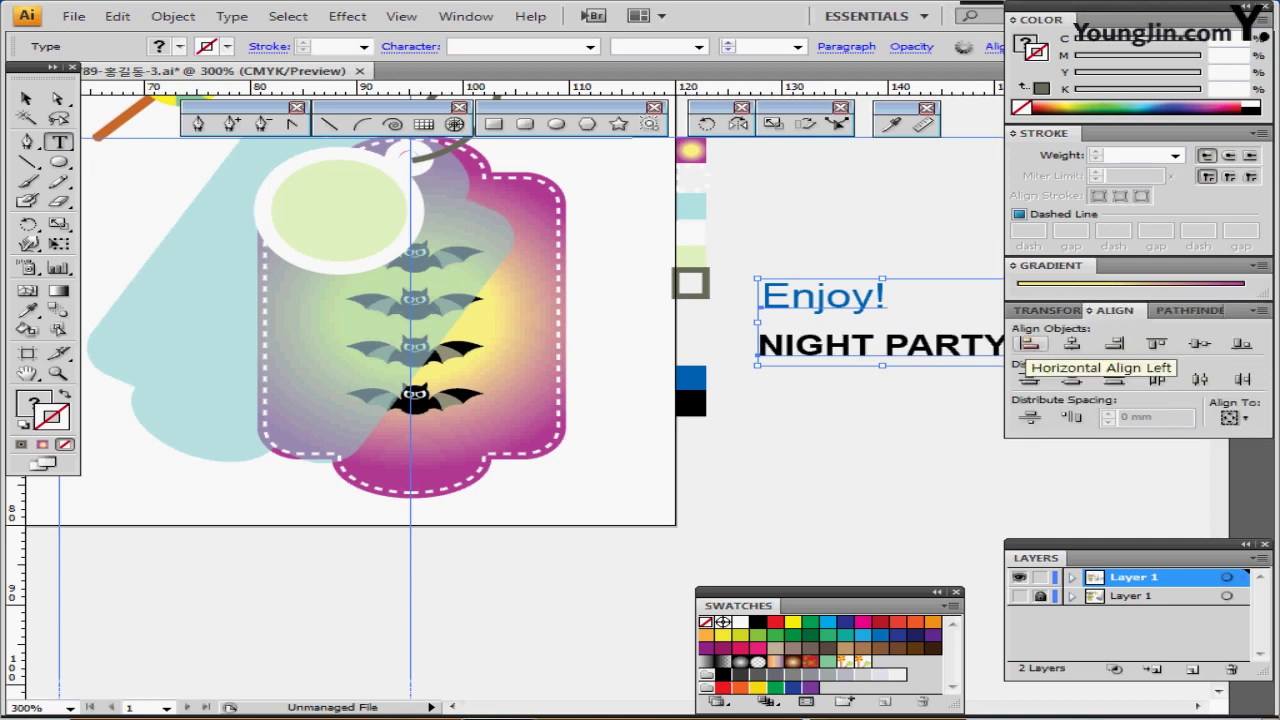
left_click(1029, 343)
key("ctrl+shift+a")
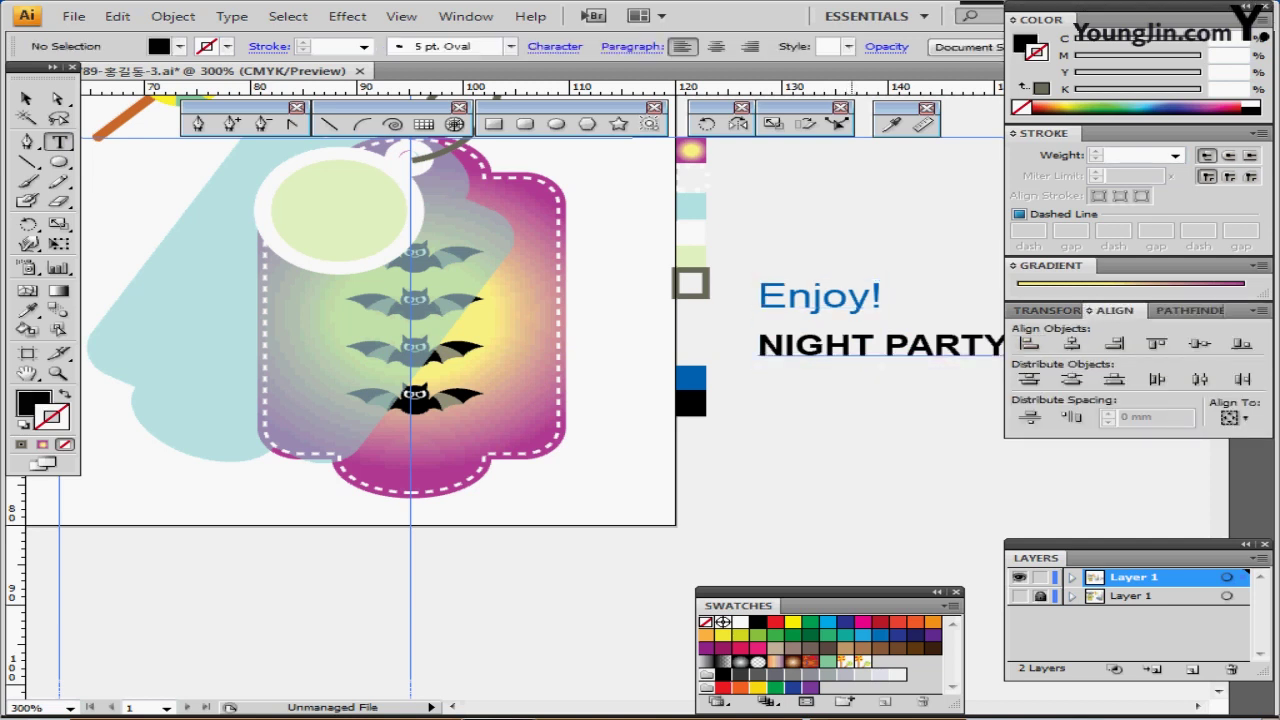
Rotate the Enjoy! and NIGHT PARTY lines together clockwise to roughly match the translucent tag's tilt
left_click_drag(808, 249, 857, 348)
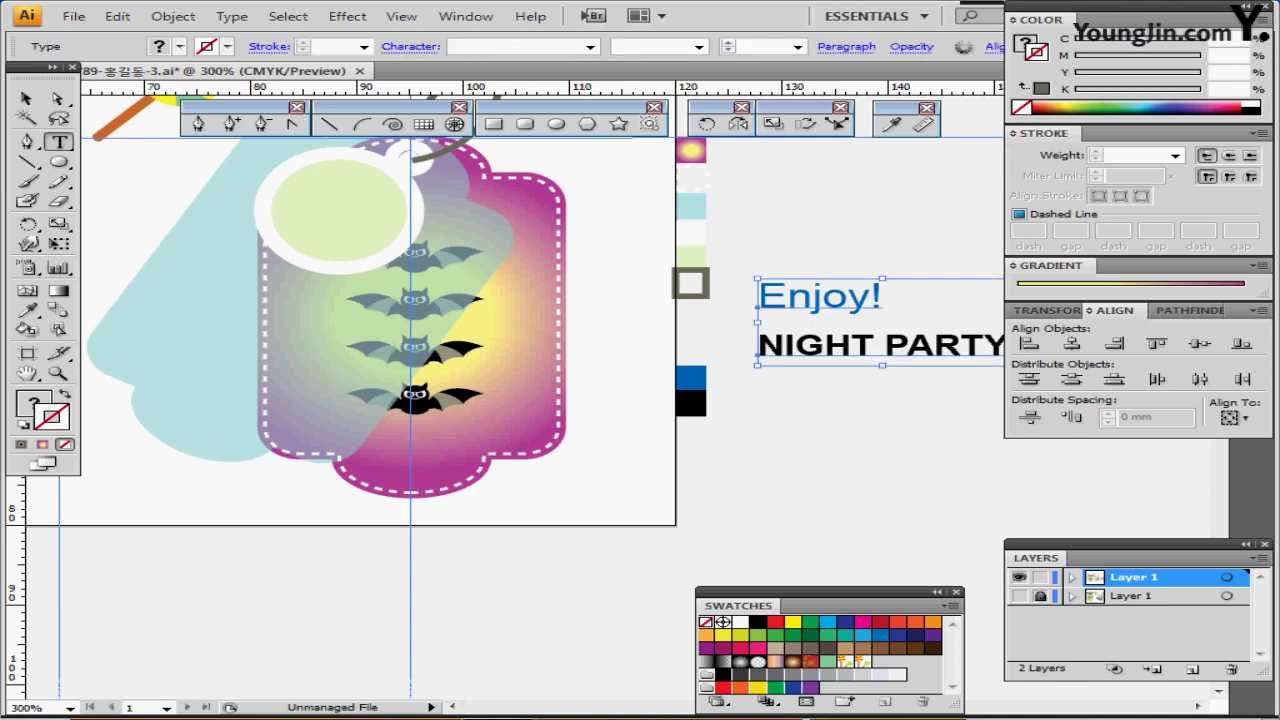
key("ctrl+shift+a")
key("ctrl+z")
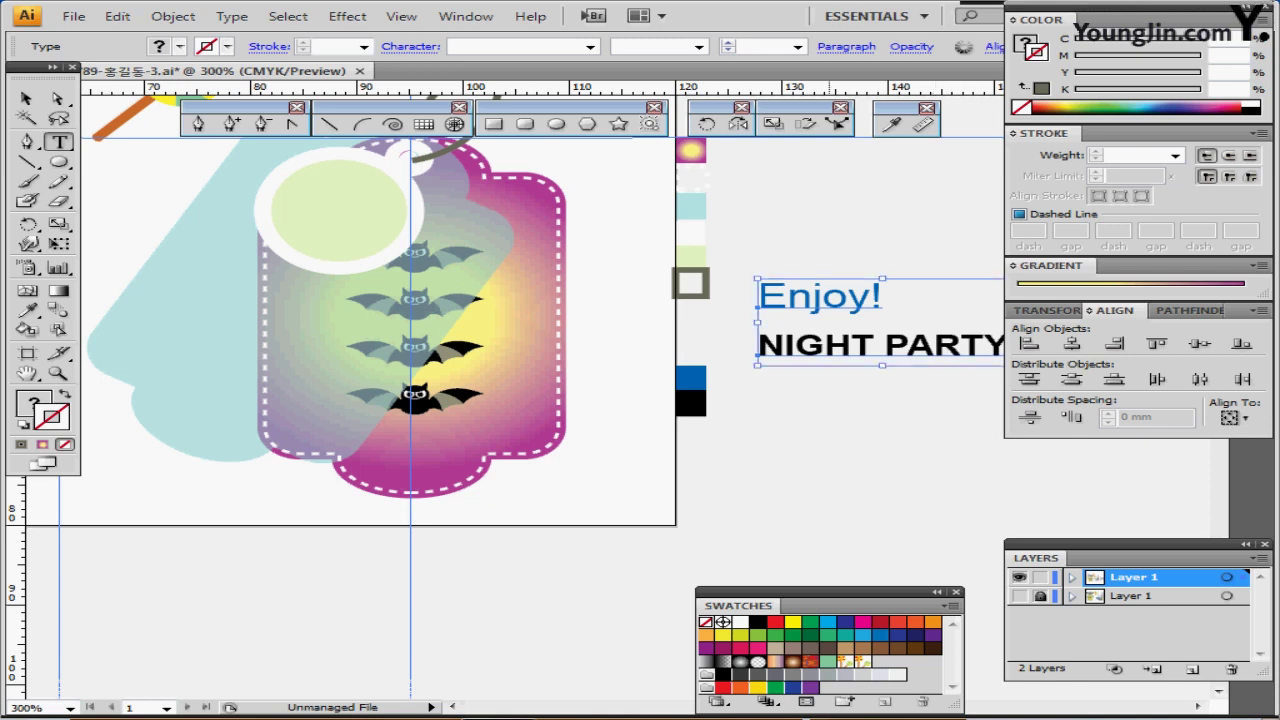
key("ctrl+shift+a")
double_click(707, 124)
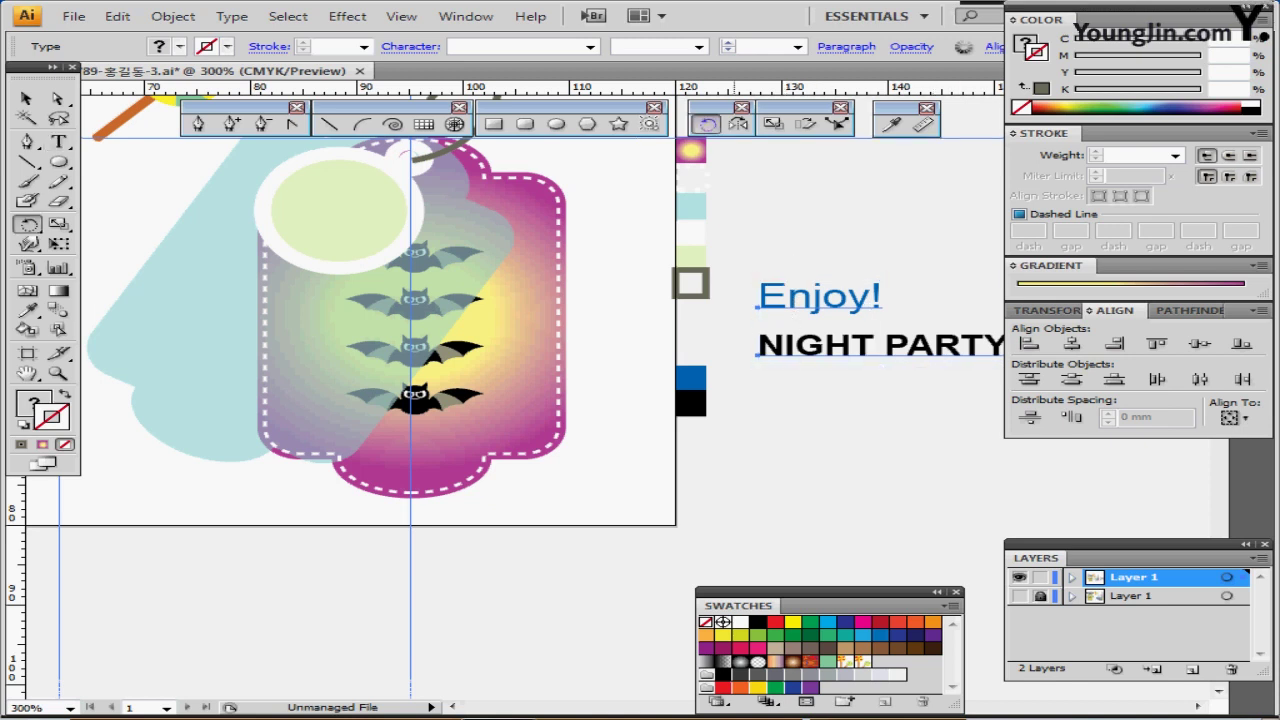
type("-")
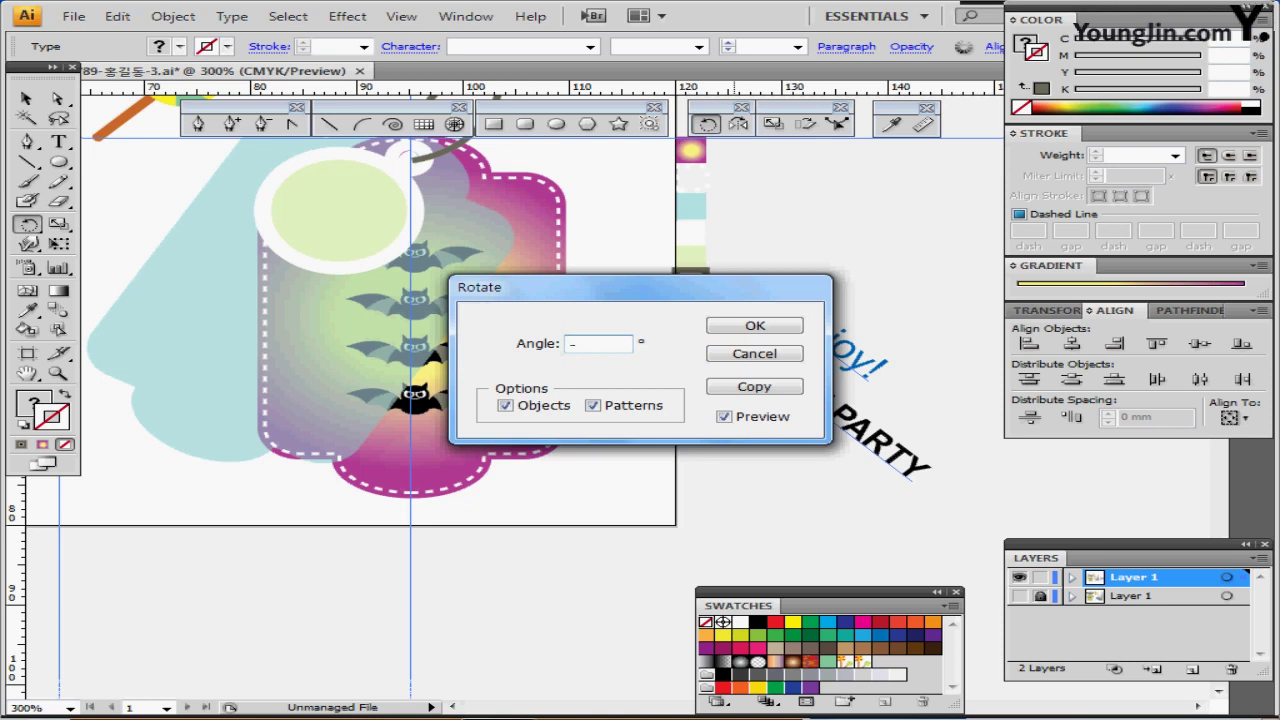
type("20")
key("Return")
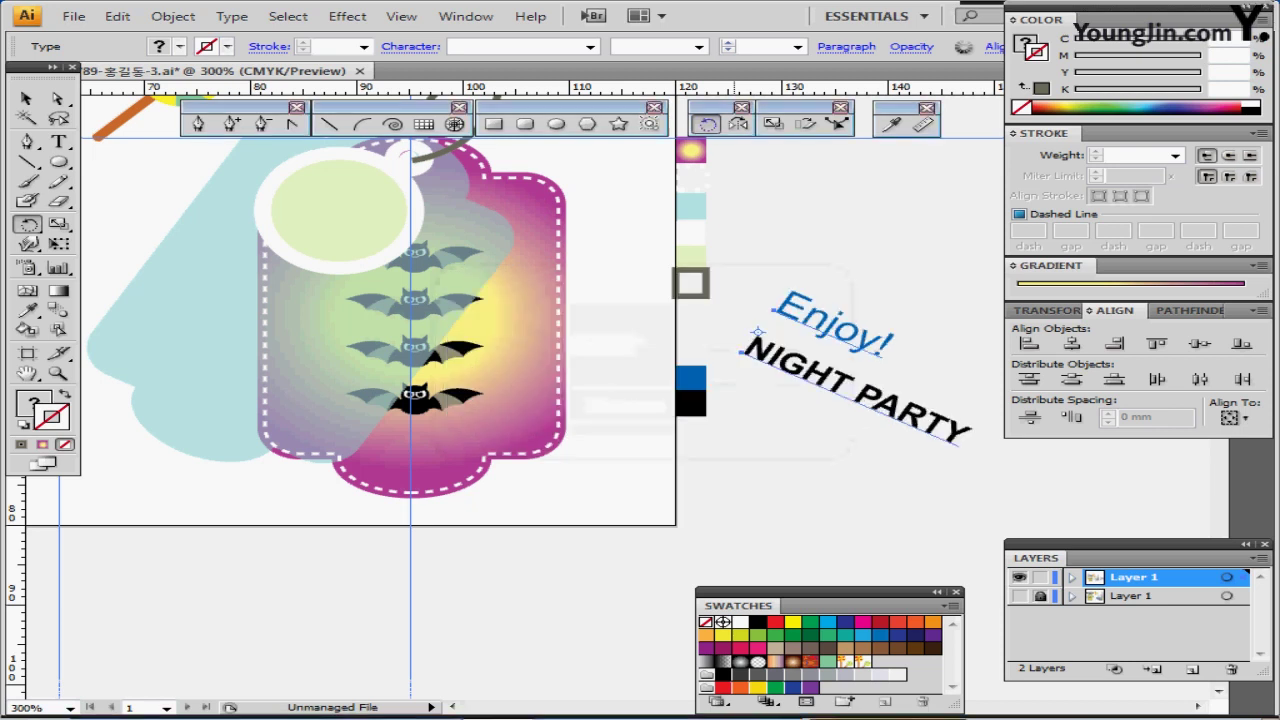
Move the rotated text onto the lower part of the translucent tag copy, beneath the circular decoration
key("ctrl")
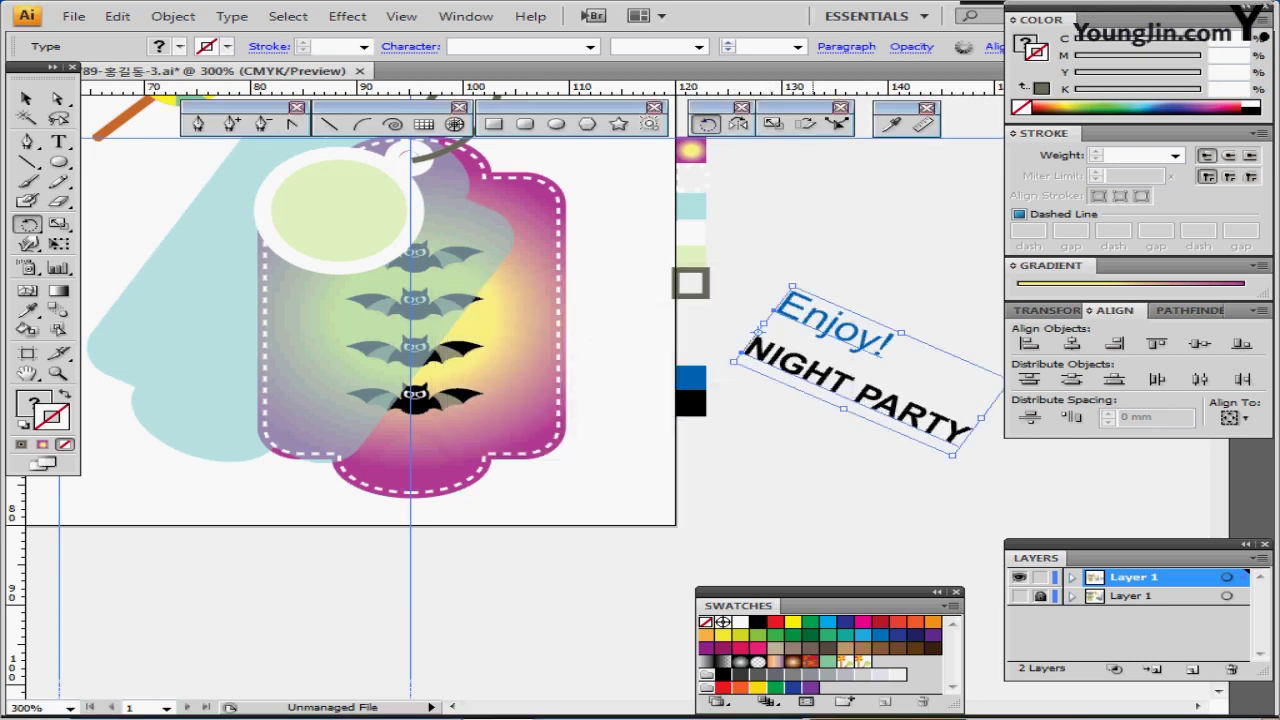
left_click_drag(815, 330, 212, 350)
left_click(110, 428, "ctrl")
left_click_drag(125, 420, 230, 425)
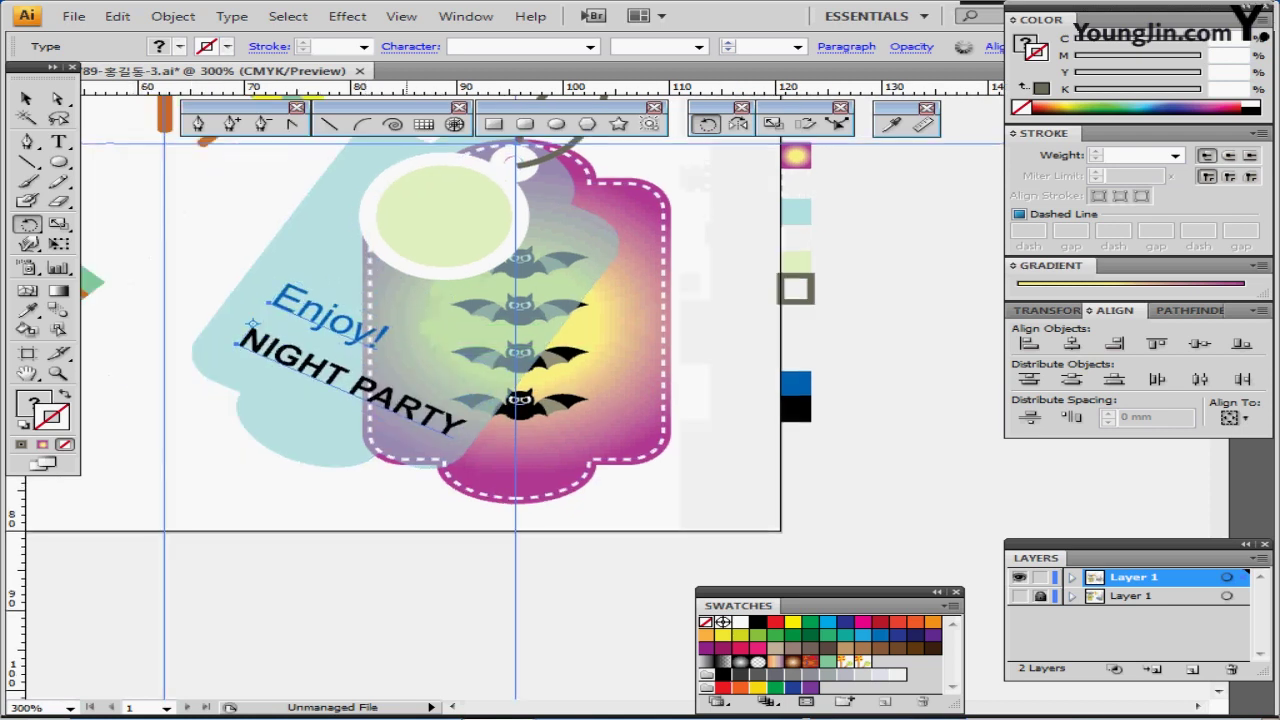
mouse_move(328, 371)
left_mouse_down()
mouse_move(316, 372)
mouse_move(327, 373)
left_mouse_up()
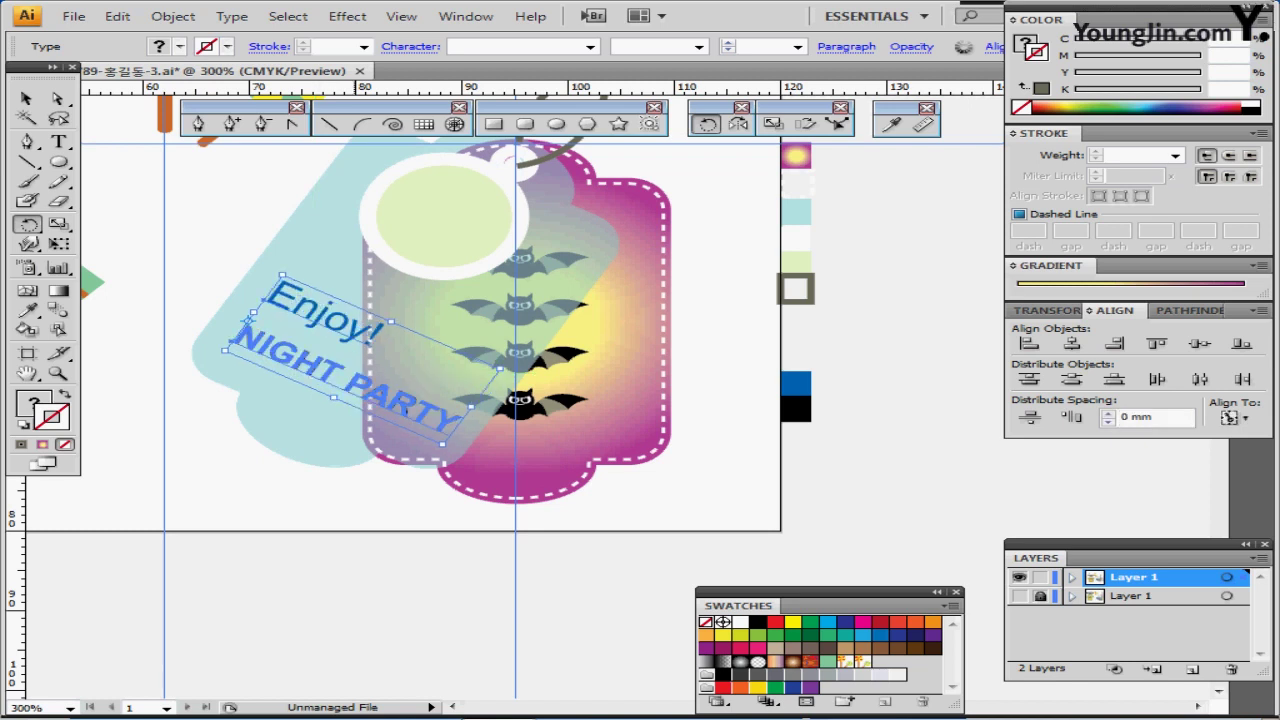
Hide the guides and the selection's bounding box, and fit the artwork in the window
left_click(460, 424, "ctrl+alt")
left_click_drag(460, 419, 639, 509)
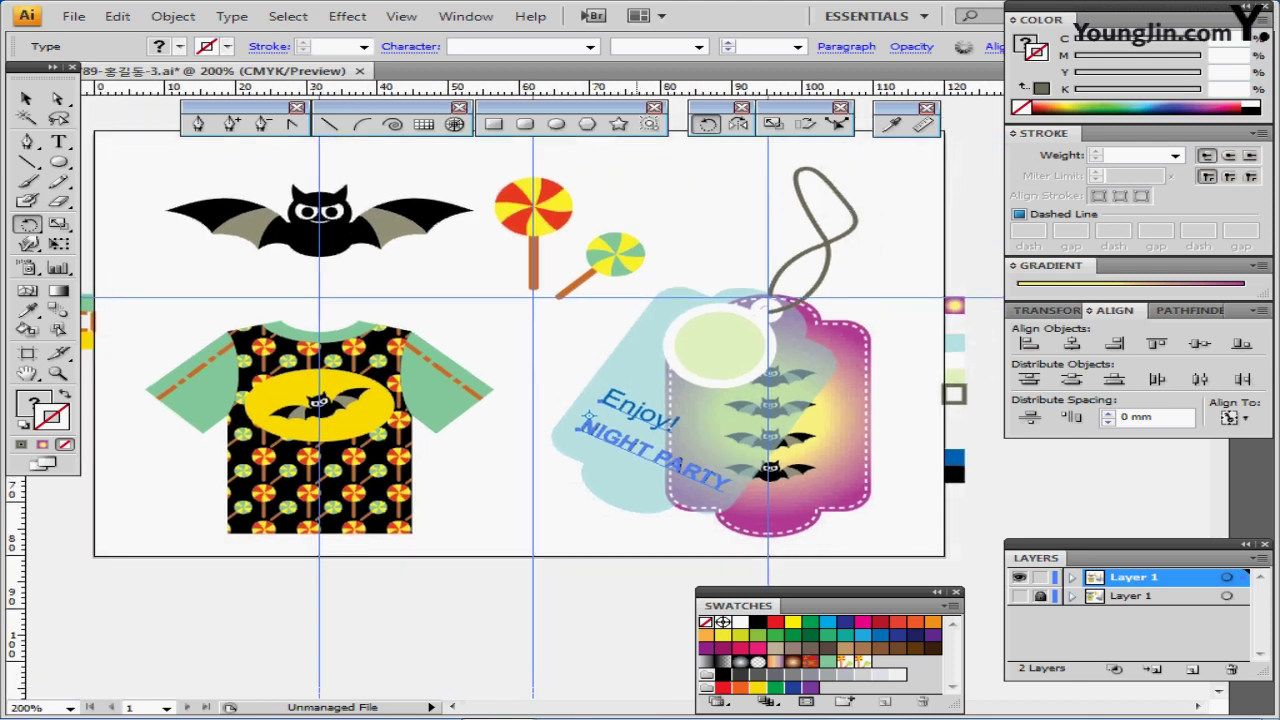
left_click(590, 415)
key("ctrl+semicolon")
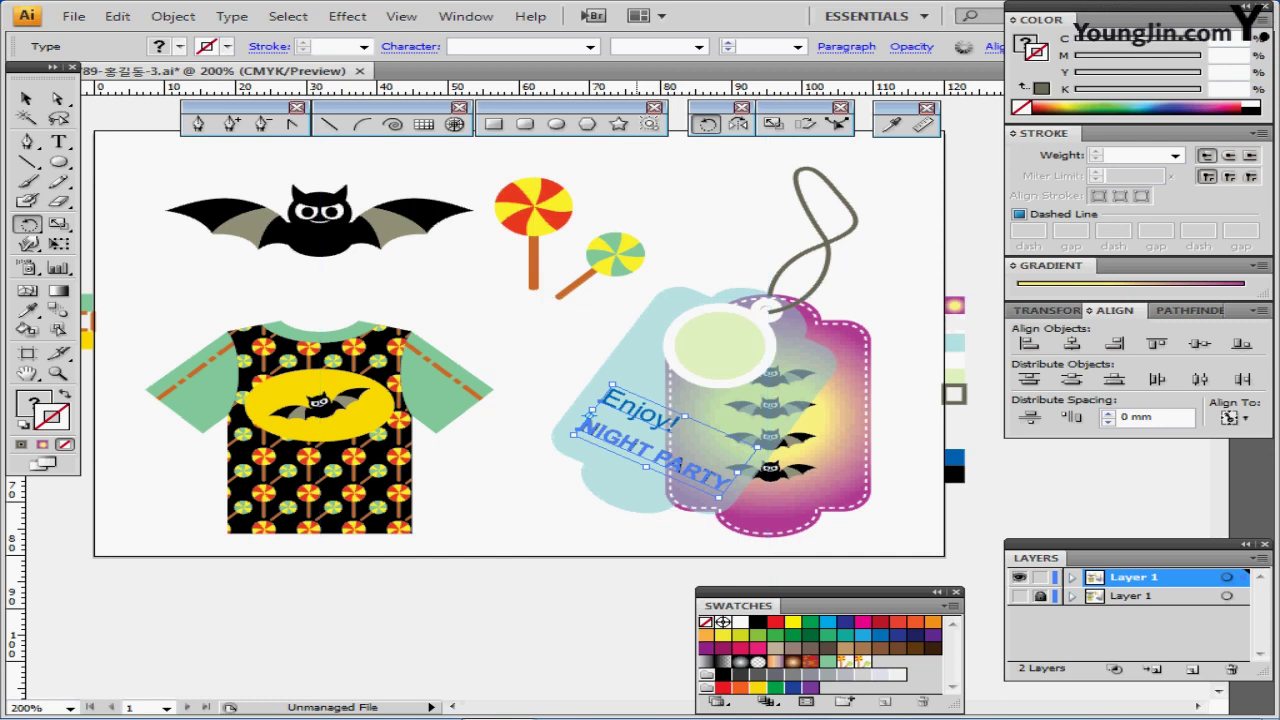
key("ctrl+shift+b")
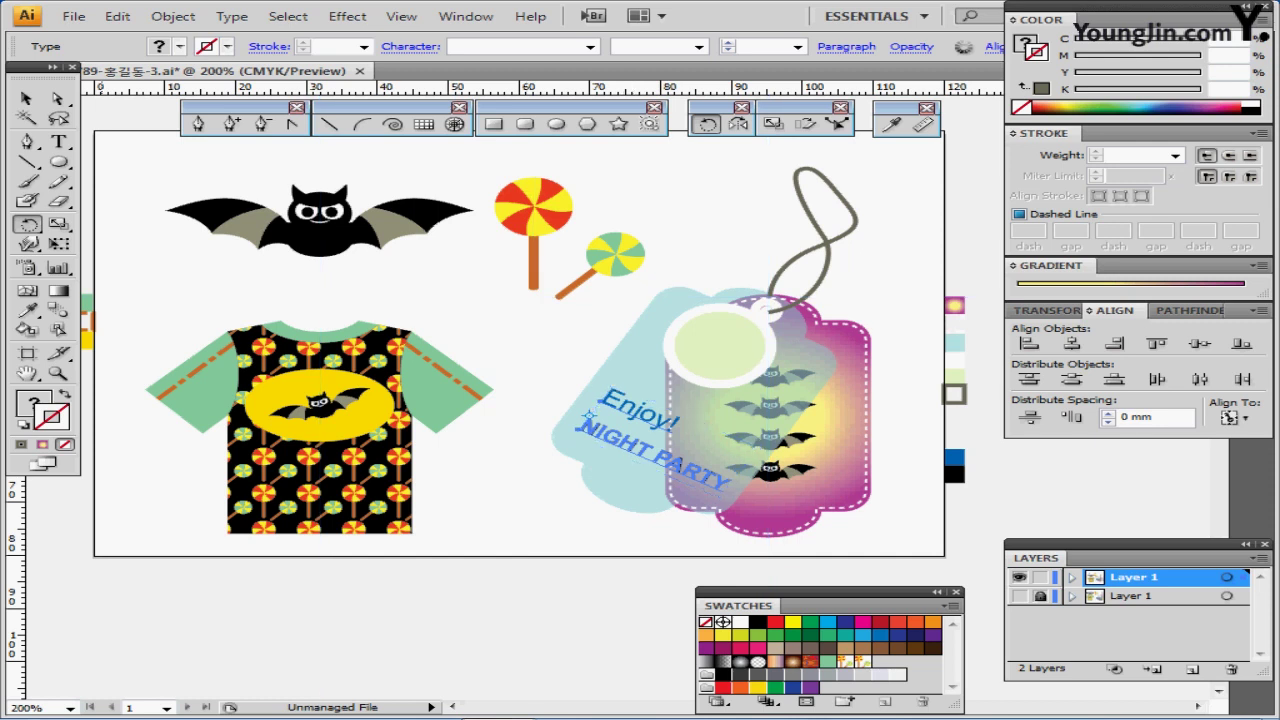
double_click(28, 374)
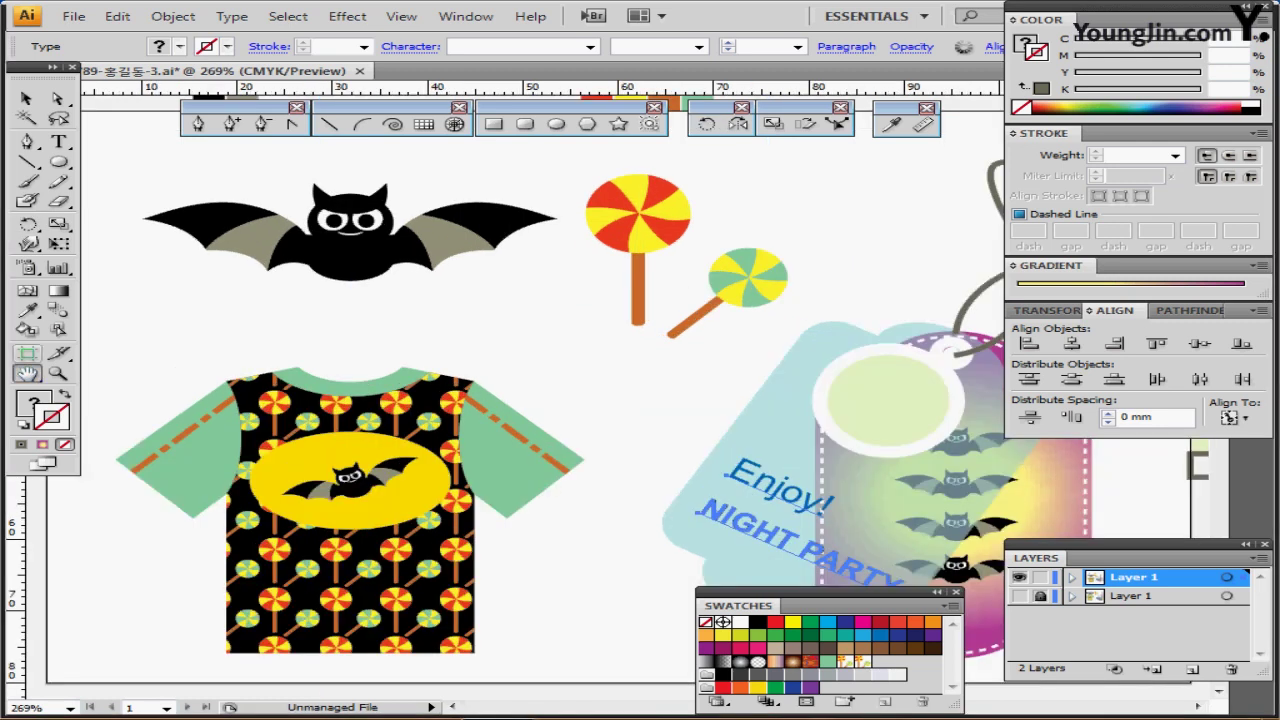